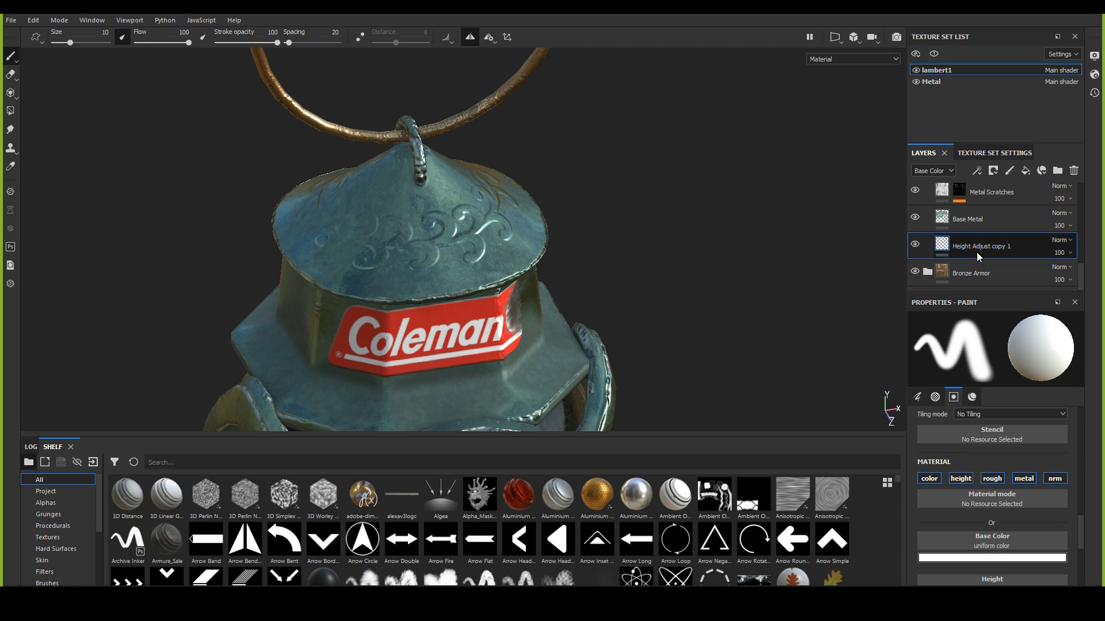
# Step: Add an anchor point to the Height Adjust copy 1 layer above the Bronze Armor folder
pyautogui.scroll(-3, 993, 530)
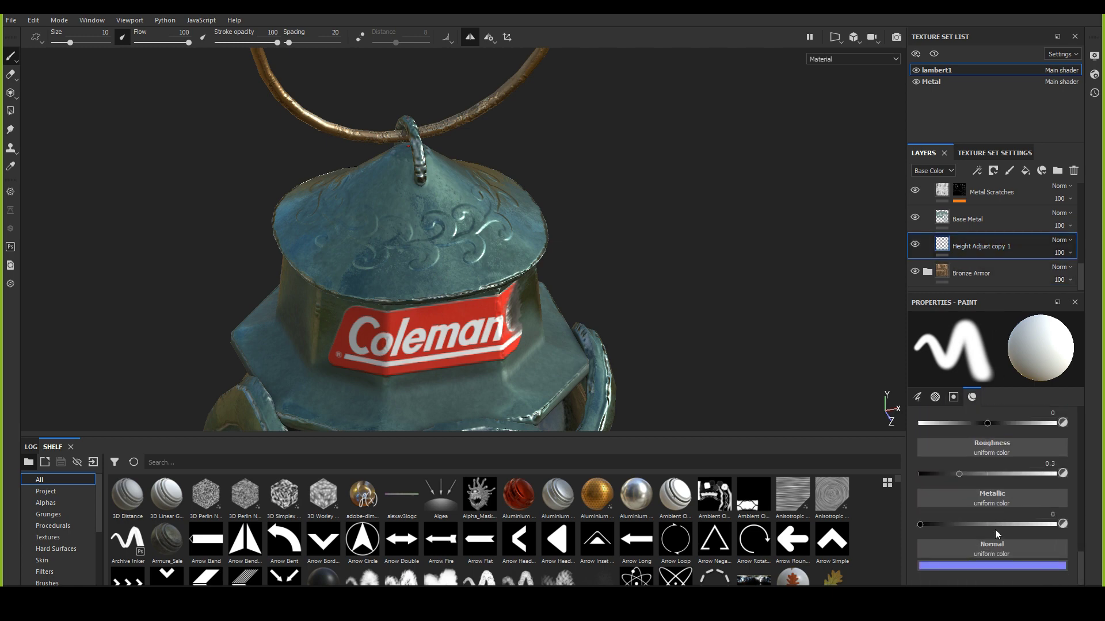
pyautogui.rightClick(947, 244)
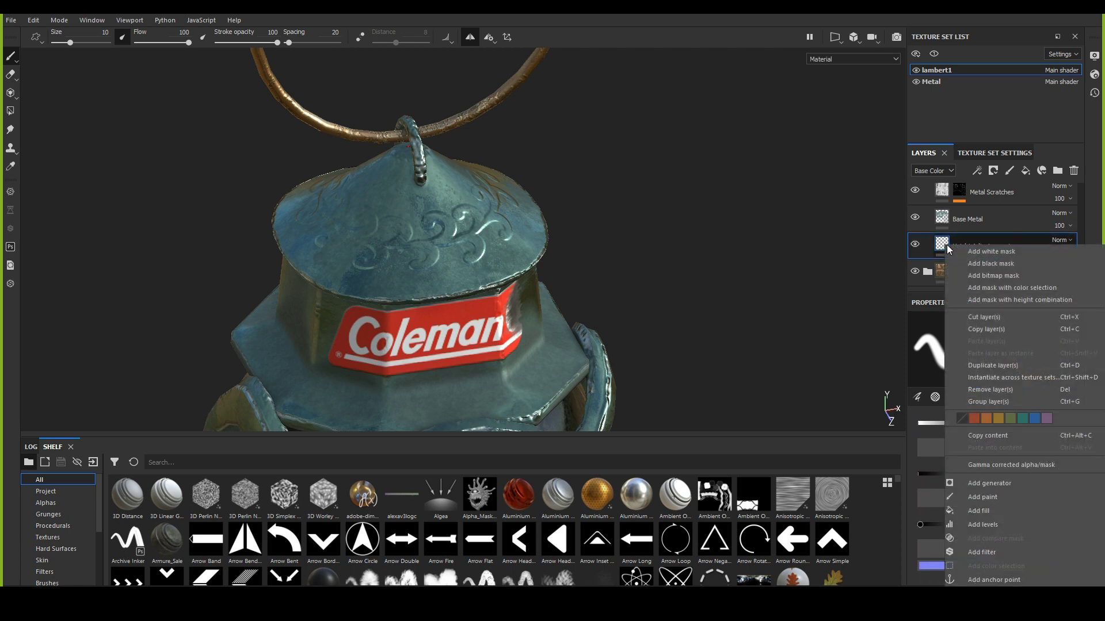
pyautogui.click(989, 578)
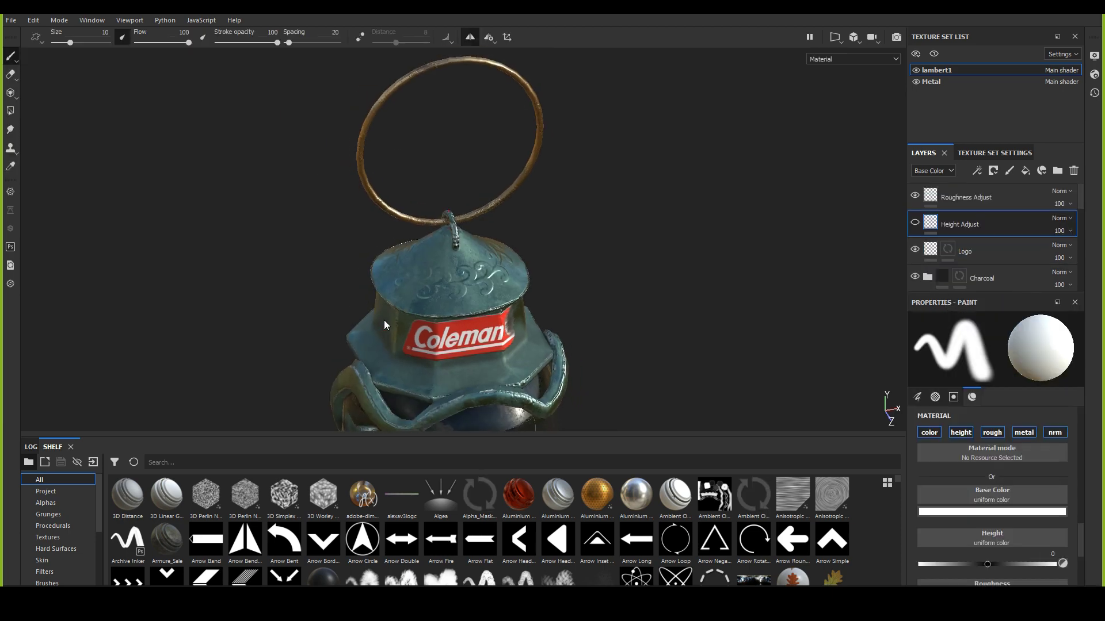
pyautogui.moveTo(322, 241)
pyautogui.keyDown('alt'); pyautogui.mouseDown()
pyautogui.moveTo(358, 284)
pyautogui.moveTo(367, 266)
pyautogui.mouseUp(); pyautogui.keyUp('alt')
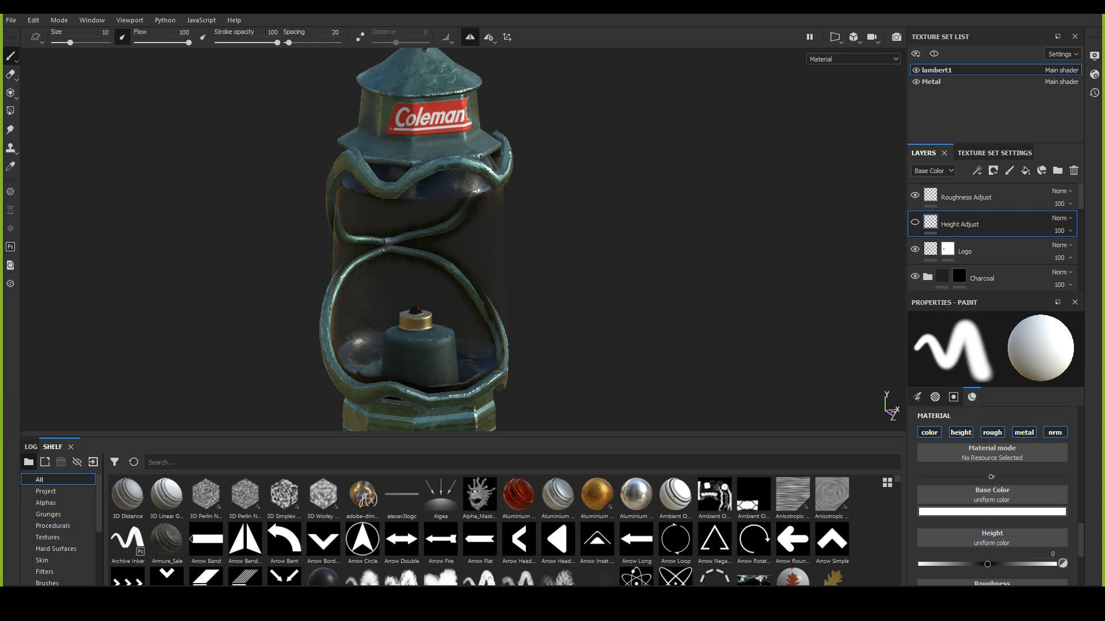
pyautogui.keyDown('alt'); pyautogui.moveTo(431, 327); pyautogui.dragTo(379, 302); pyautogui.keyUp('alt')
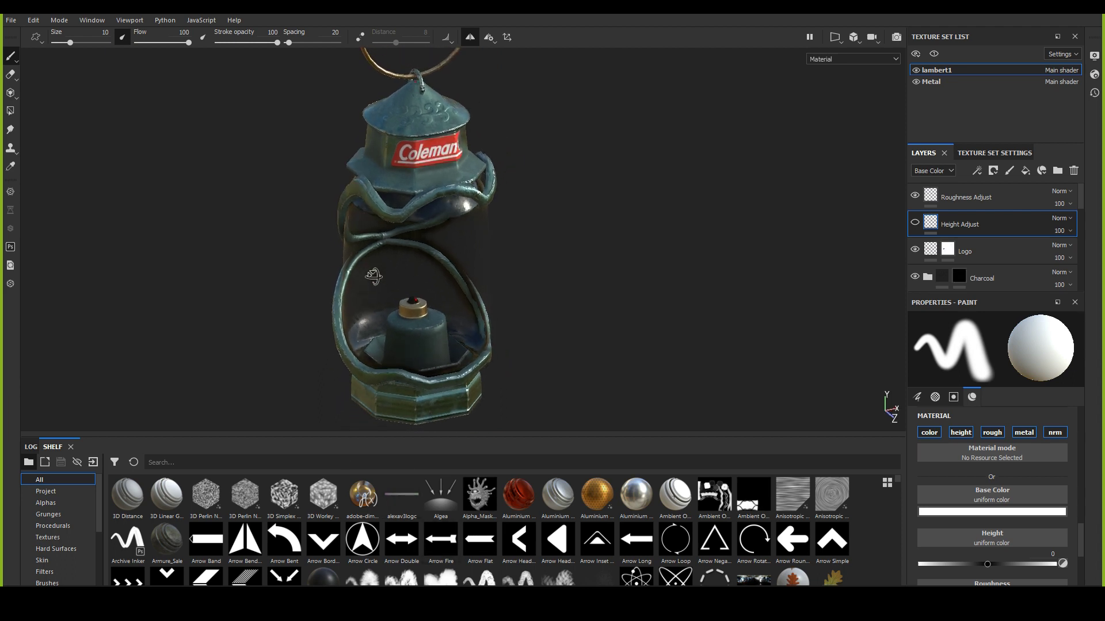
pyautogui.click(368, 609)
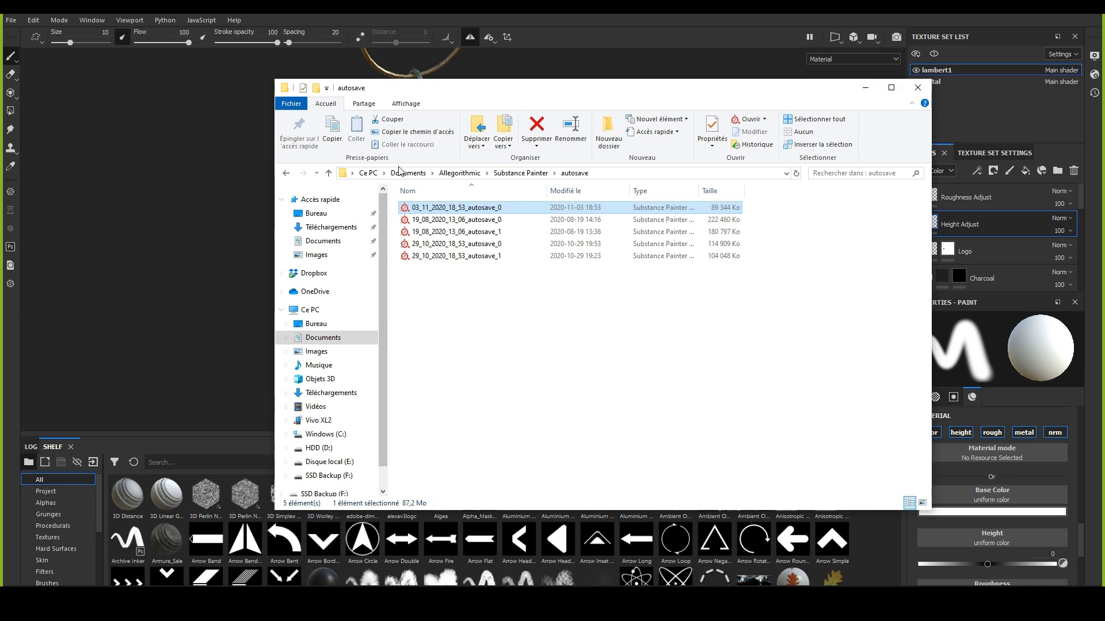
pyautogui.hotkey('alt', 'Tab')
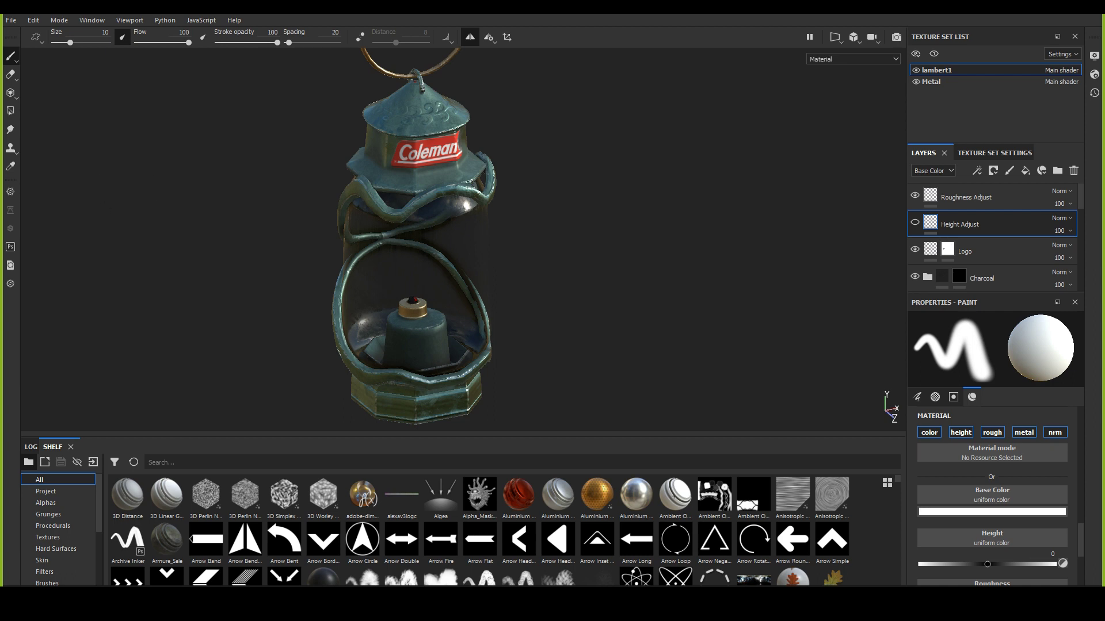
pyautogui.keyDown('alt'); pyautogui.moveTo(218, 87); pyautogui.dragTo(340, 328, button='right'); pyautogui.keyUp('alt')
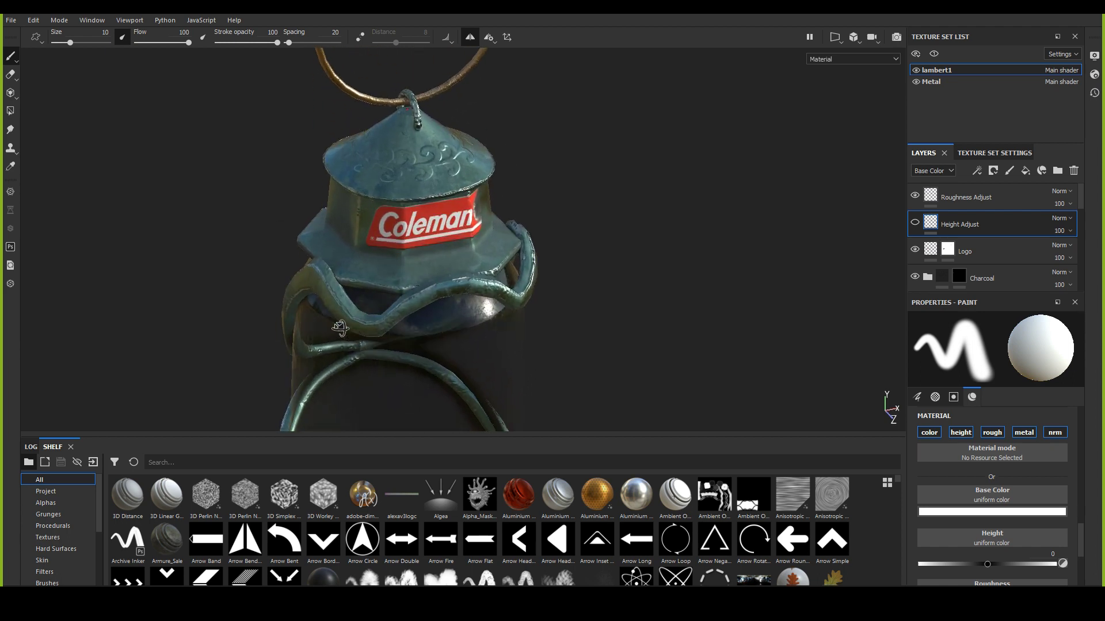
# Step: Enable Use Micro Details in the curvature generator on the Metal Scratches layer's mask
pyautogui.scroll(-5, 918, 220)
pyautogui.click(971, 247)
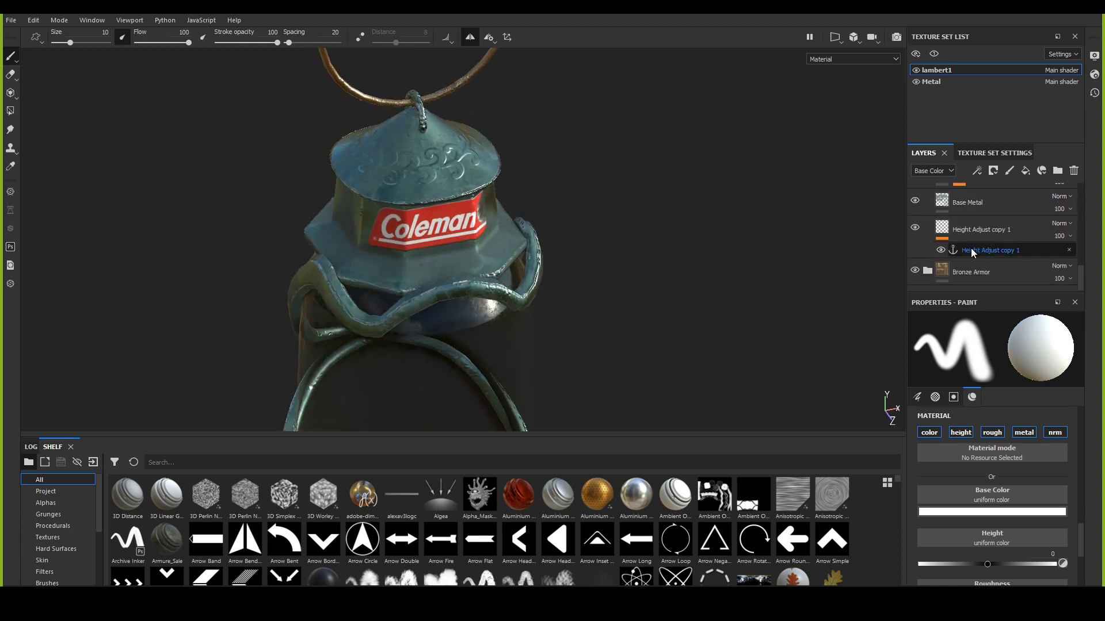
pyautogui.click(981, 233)
pyautogui.scroll(1, 971, 242)
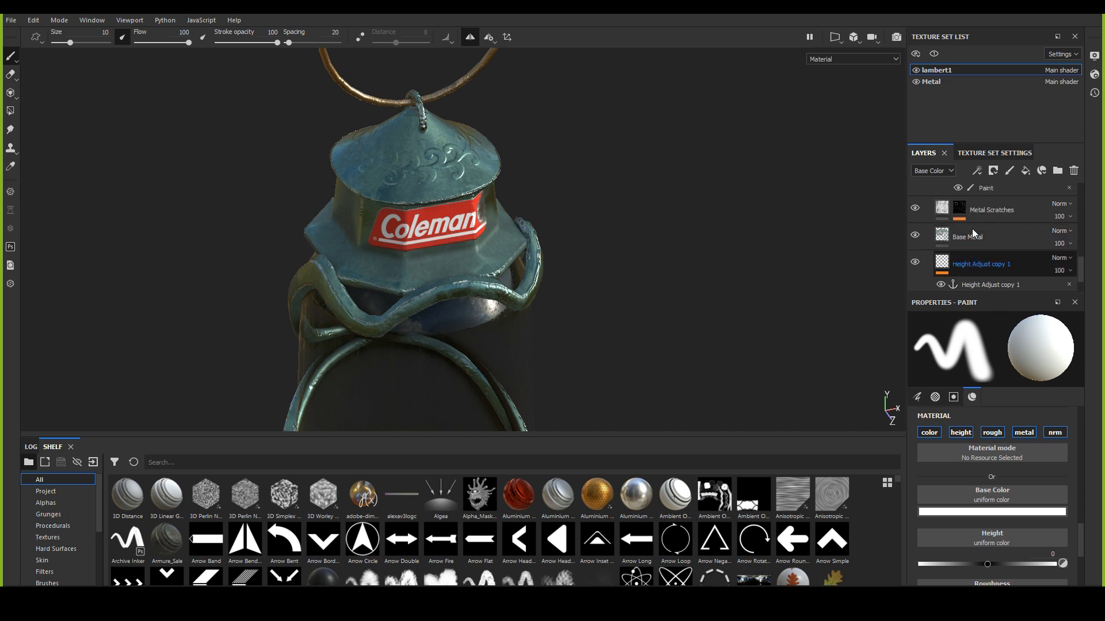
pyautogui.click(978, 211)
pyautogui.click(959, 214)
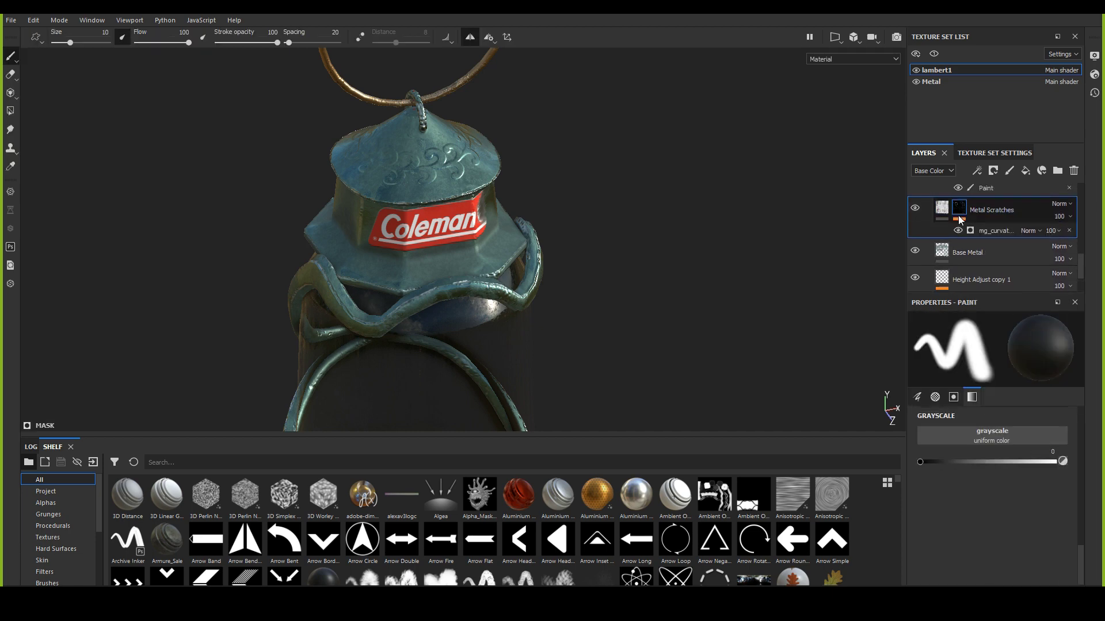
pyautogui.click(982, 231)
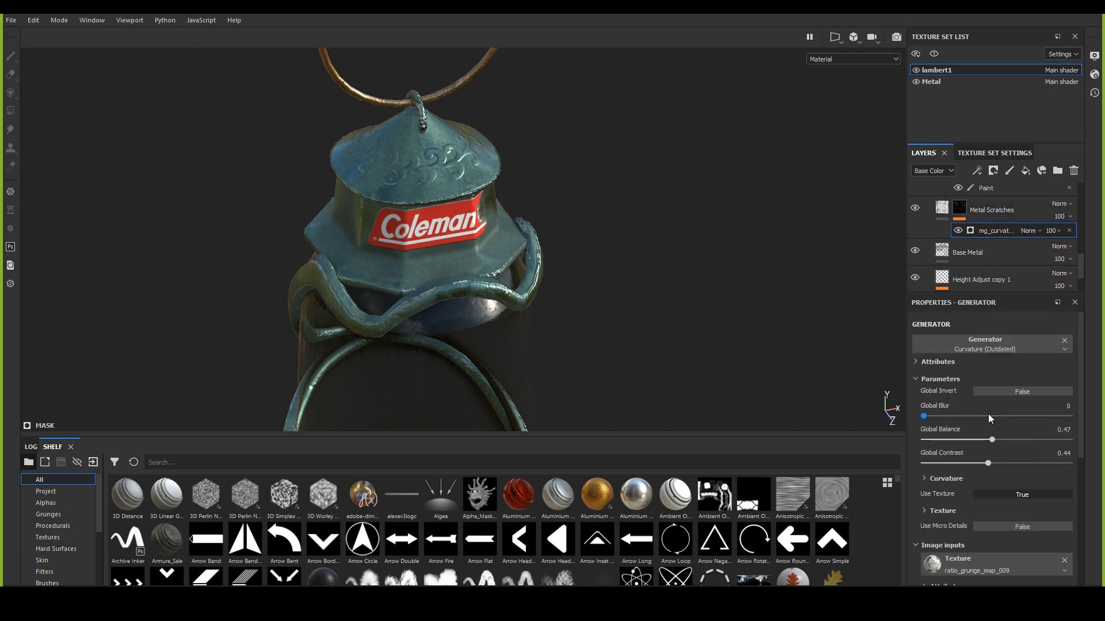
pyautogui.scroll(-5, 994, 440)
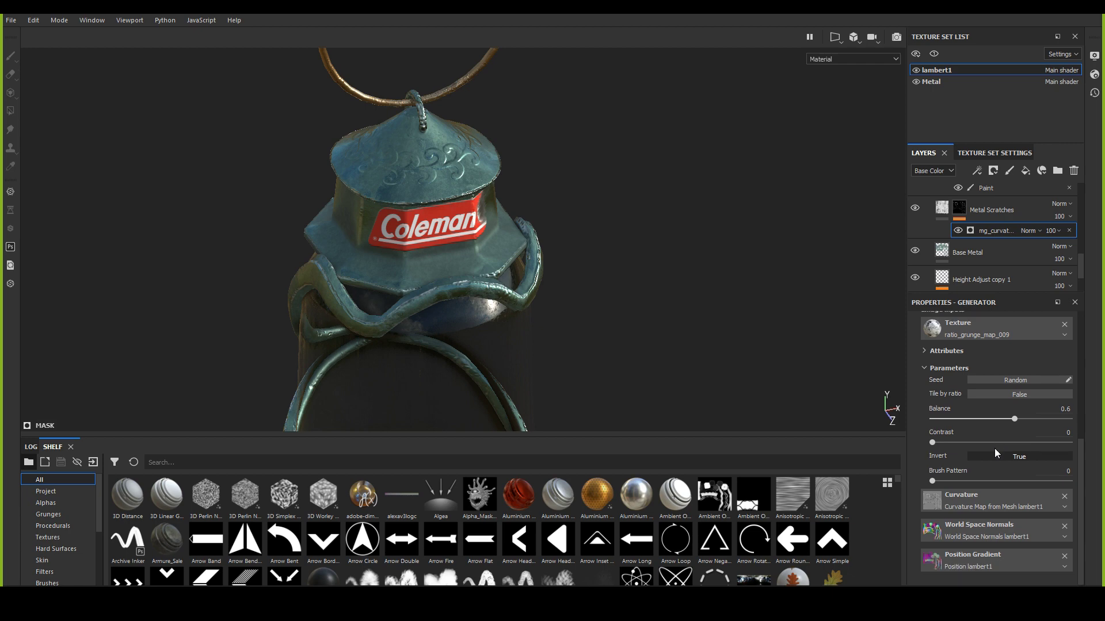
pyautogui.scroll(3, 943, 452)
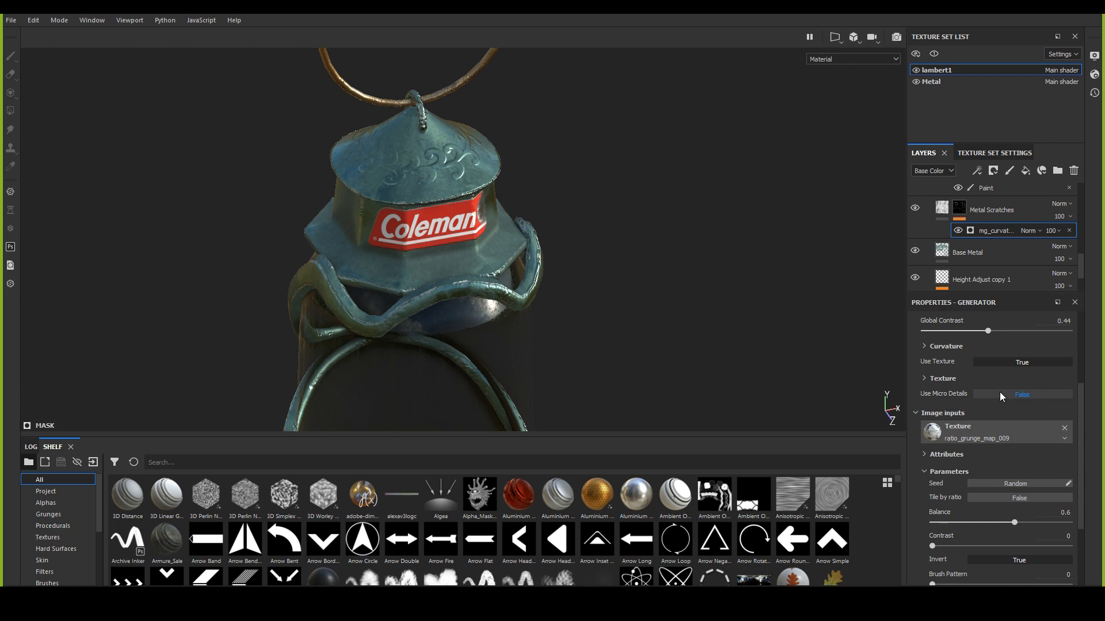
pyautogui.click(1000, 395)
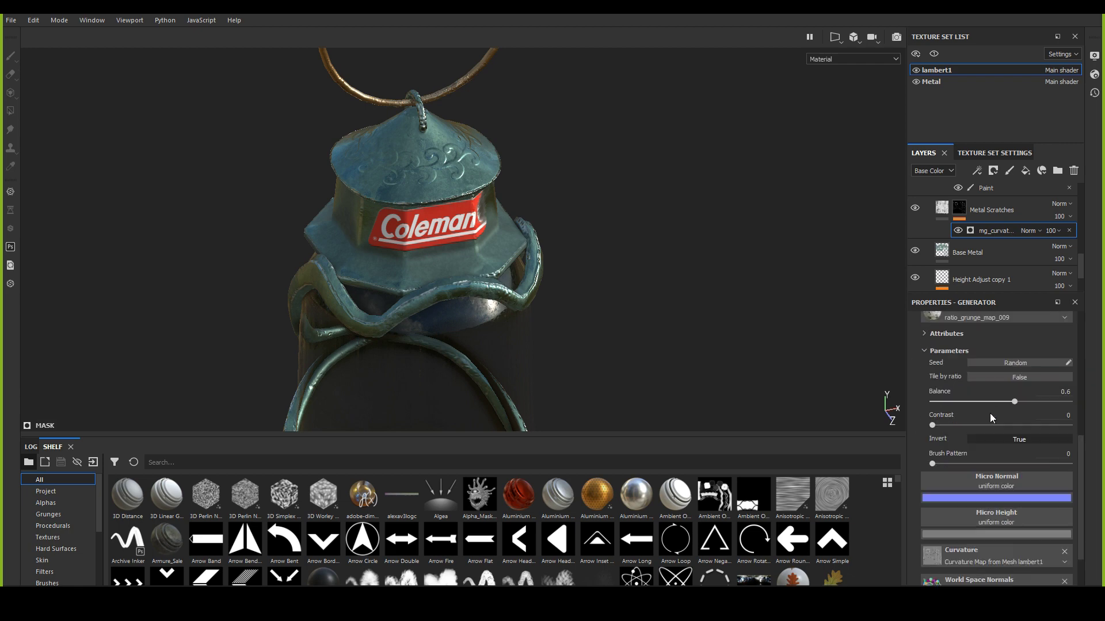
# Step: Assign the Height Adjust copy 1 anchor point as the generator's Micro Height input and change its referenced channel
pyautogui.scroll(-2, 990, 417)
pyautogui.scroll(-1, 968, 481)
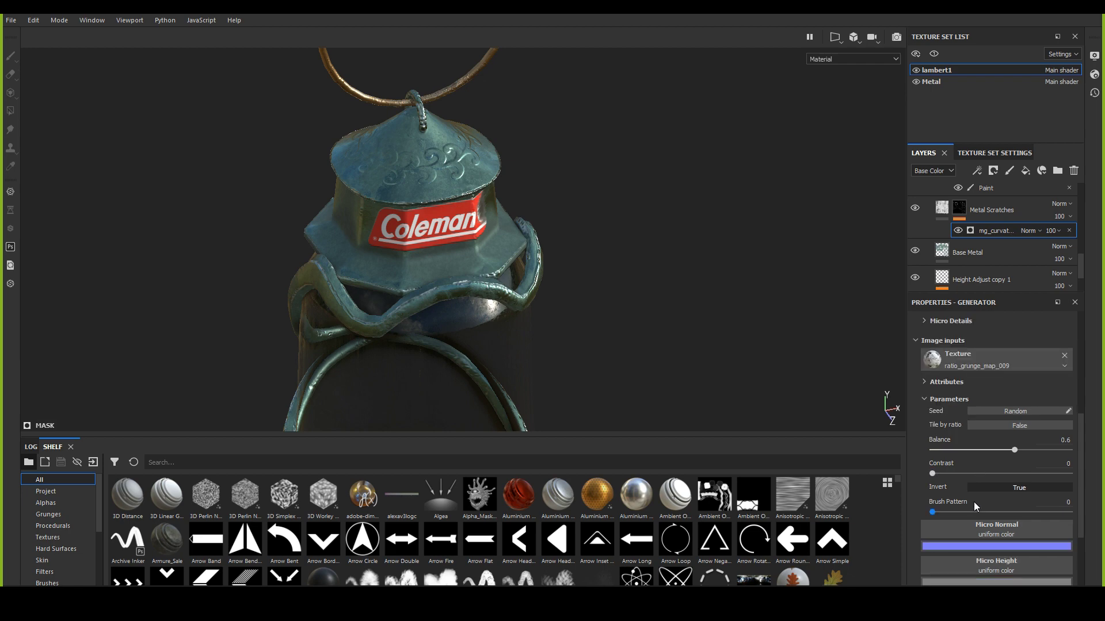
pyautogui.scroll(2, 969, 424)
pyautogui.click(965, 391)
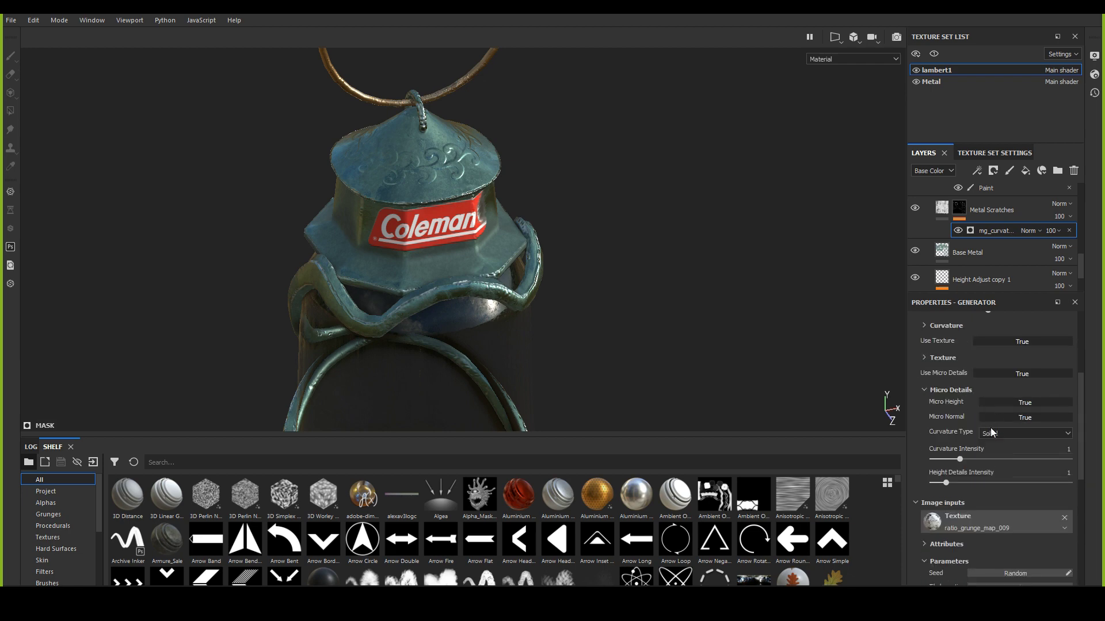
pyautogui.scroll(-9, 976, 471)
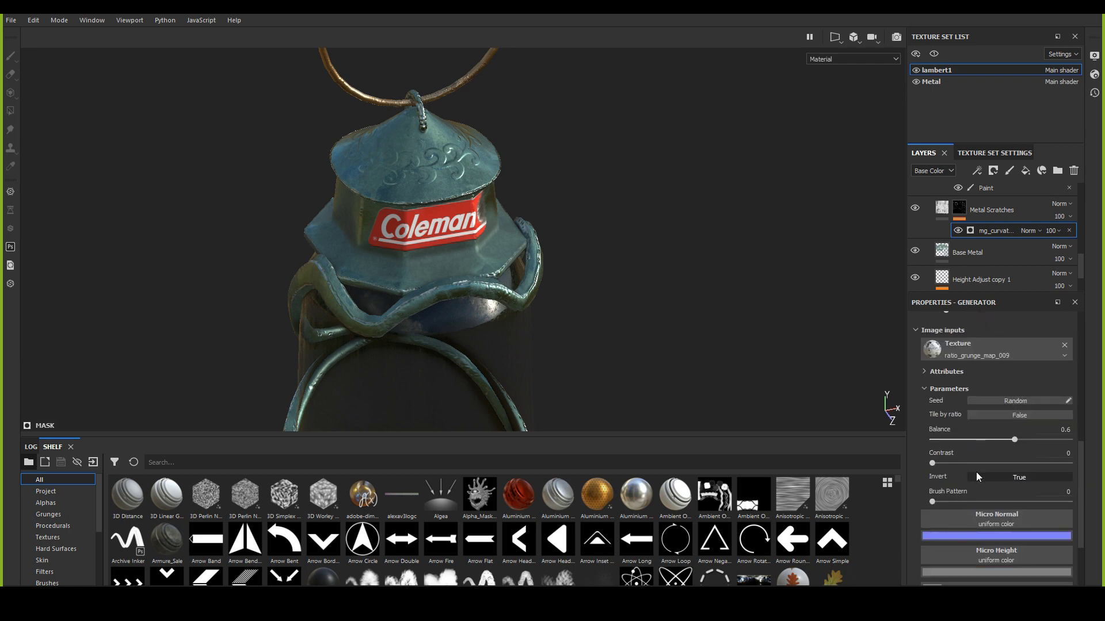
pyautogui.click(988, 457)
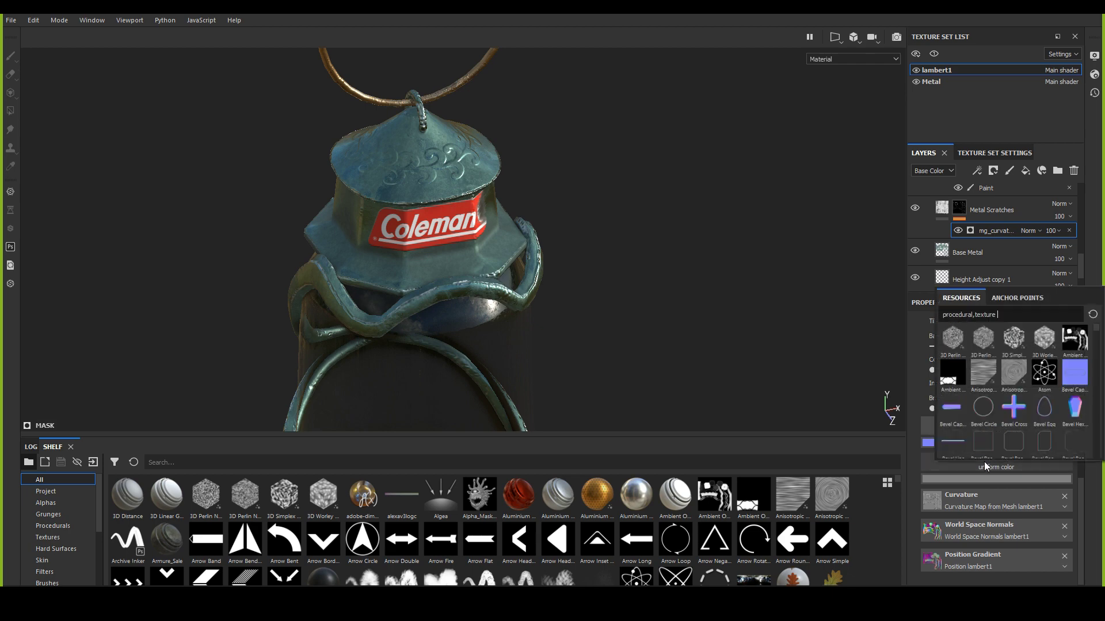
pyautogui.click(1017, 297)
pyautogui.click(987, 316)
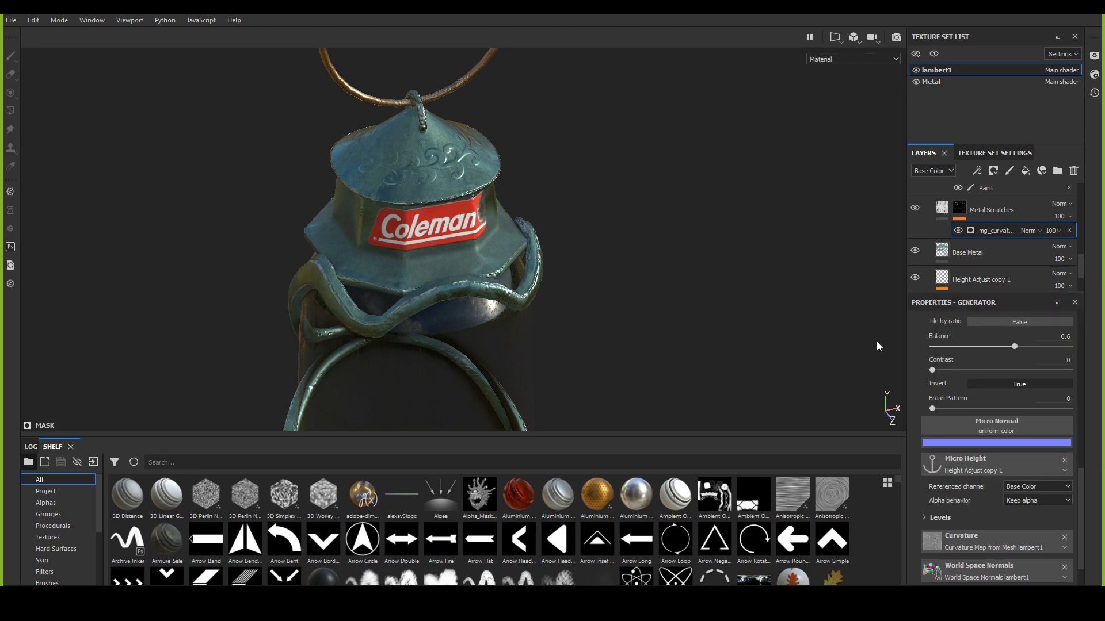
pyautogui.click(1012, 492)
pyautogui.click(1017, 515)
# Step: Set the Metal Scratches curvature generator's Global Contrast to 0.8 and Global Balance to 0.41
pyautogui.keyDown('alt'); pyautogui.moveTo(562, 256); pyautogui.dragTo(516, 278); pyautogui.keyUp('alt')
pyautogui.scroll(3, 965, 440)
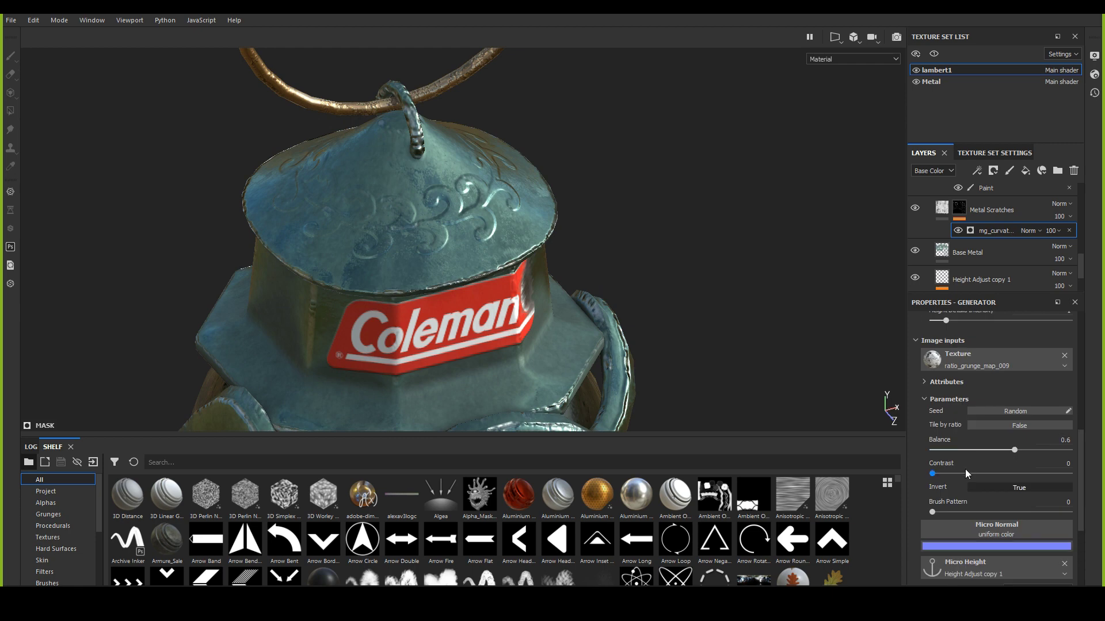
pyautogui.scroll(4, 964, 468)
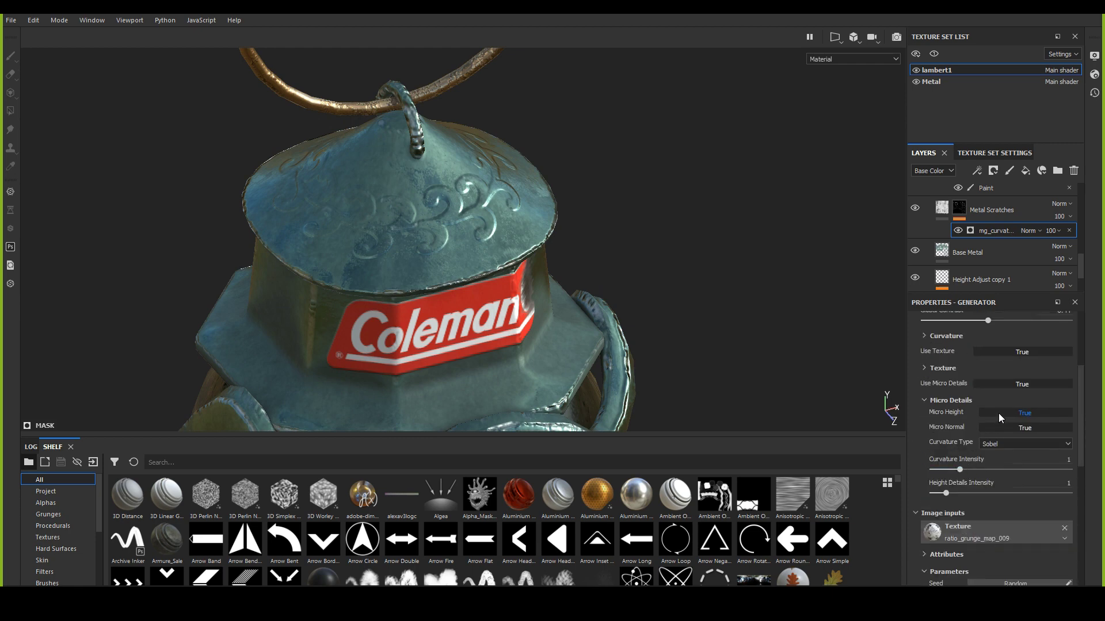
pyautogui.keyDown('alt'); pyautogui.moveTo(506, 247); pyautogui.dragTo(638, 395); pyautogui.keyUp('alt')
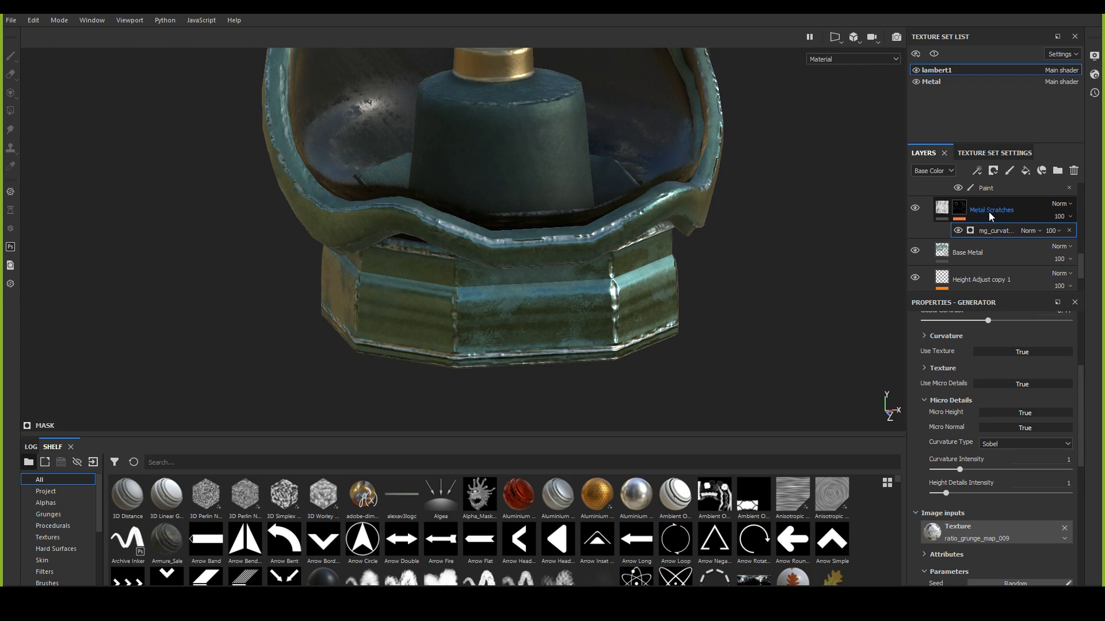
pyautogui.keyDown('alt'); pyautogui.moveTo(703, 313); pyautogui.dragTo(904, 229); pyautogui.keyUp('alt')
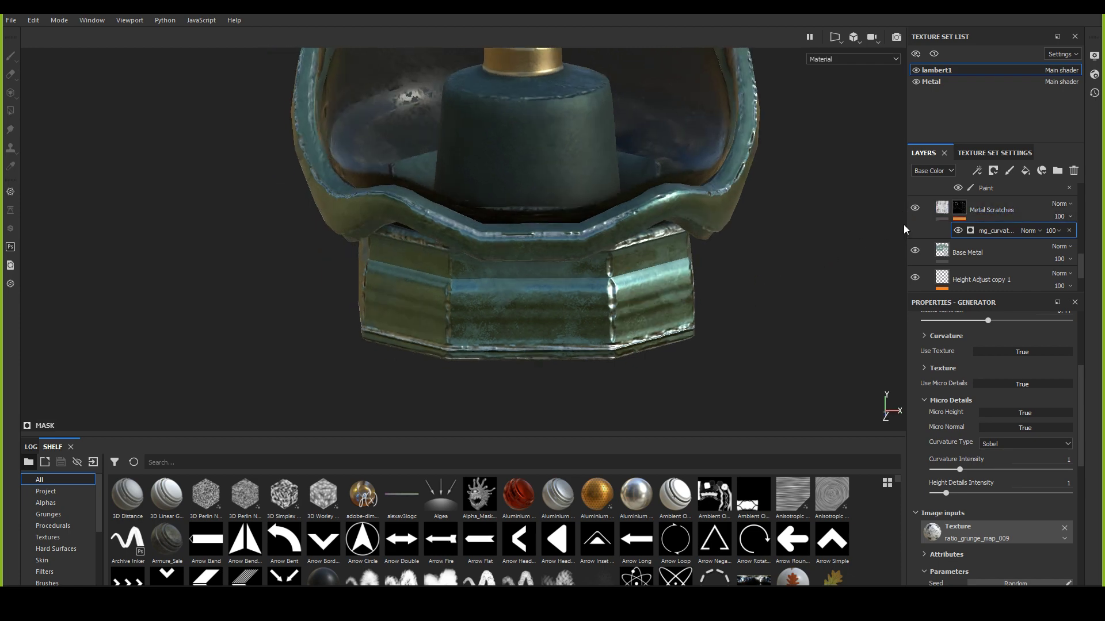
pyautogui.click(960, 209)
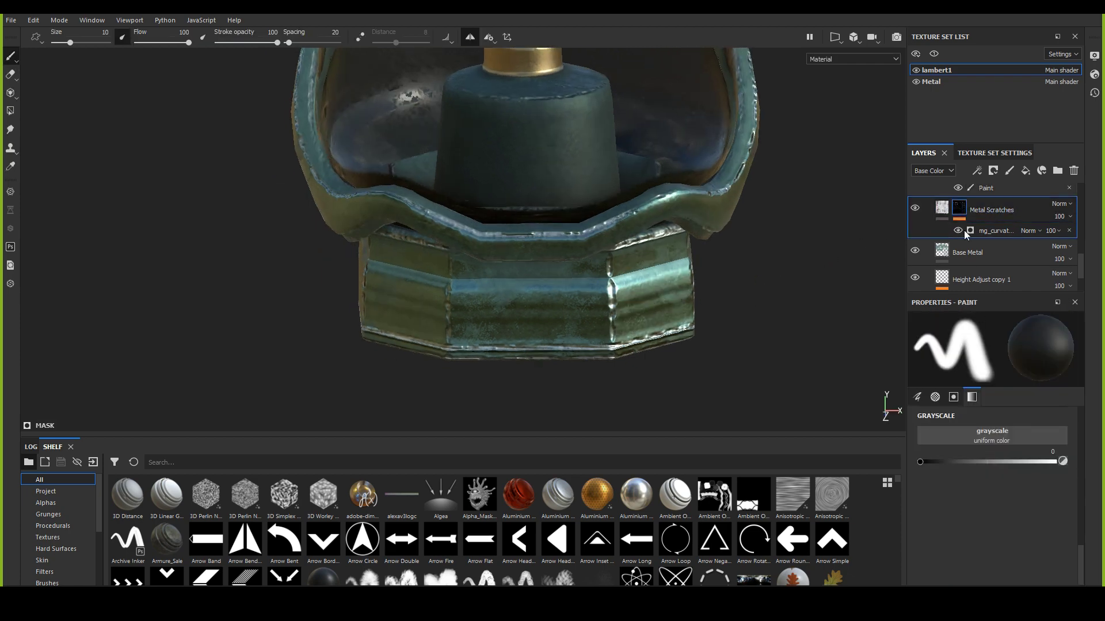
pyautogui.click(986, 229)
pyautogui.scroll(5, 977, 475)
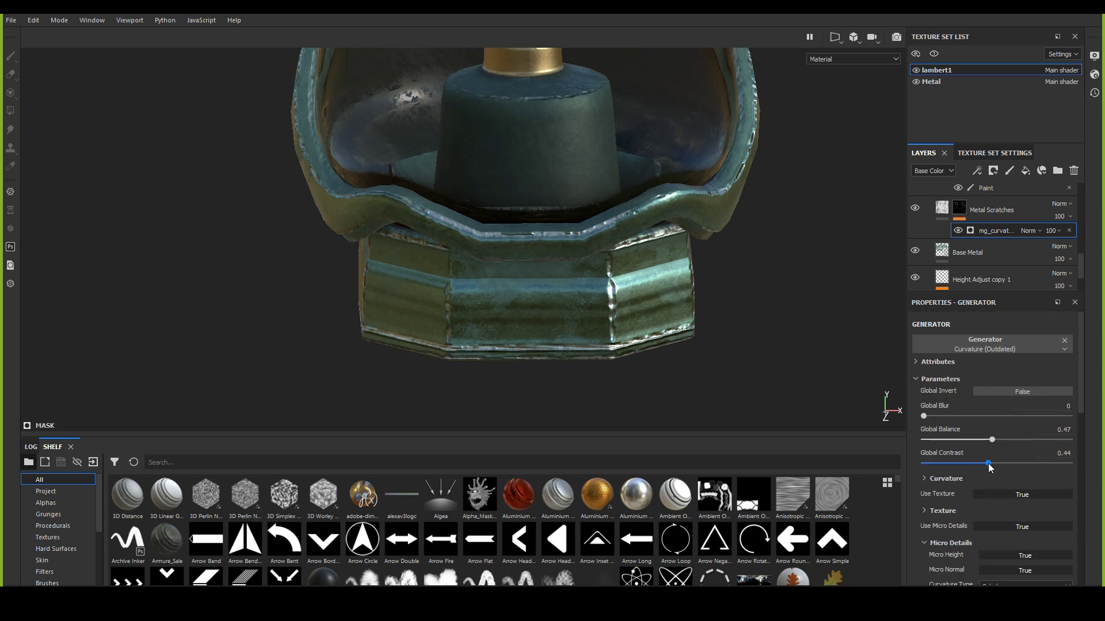
pyautogui.moveTo(970, 465); pyautogui.dragTo(1045, 464)
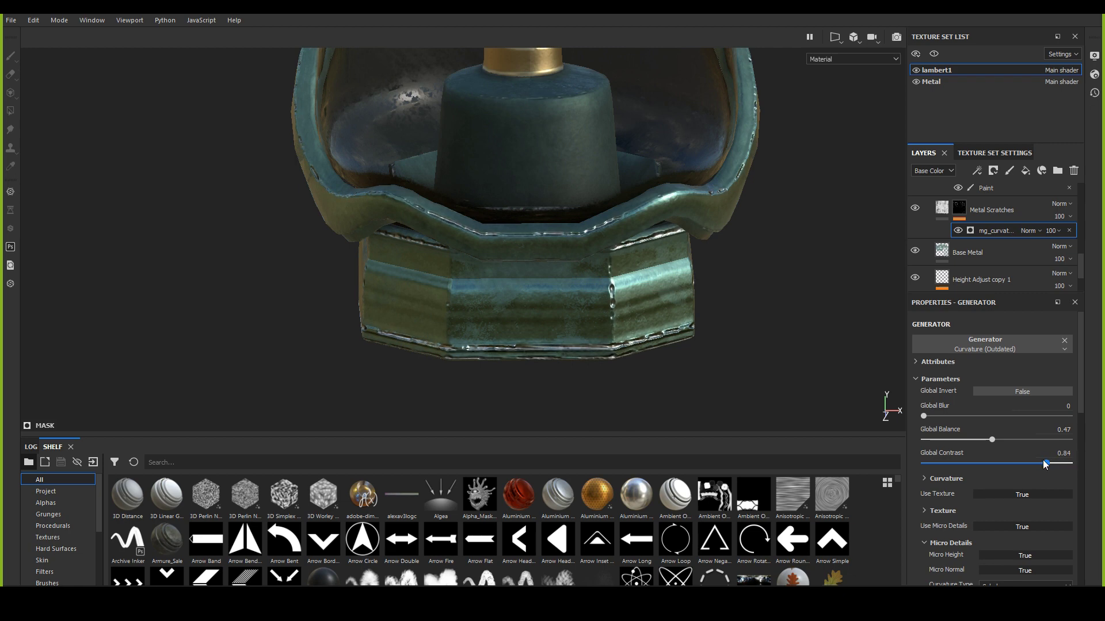
pyautogui.moveTo(991, 439)
pyautogui.mouseDown()
pyautogui.moveTo(1001, 440)
pyautogui.moveTo(971, 440)
pyautogui.moveTo(984, 440)
pyautogui.mouseUp()
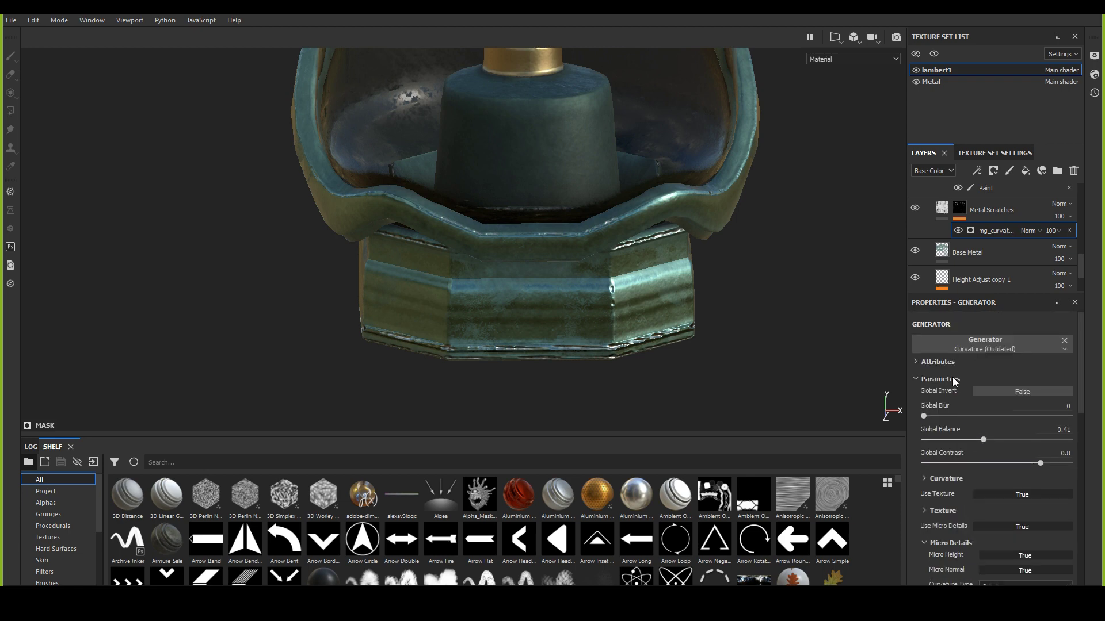
# Step: Set the generator's micro details to a Curvature Intensity of 0.84 and a Height Details Intensity of 1.05
pyautogui.click(924, 364)
pyautogui.click(924, 364)
pyautogui.scroll(-2, 955, 443)
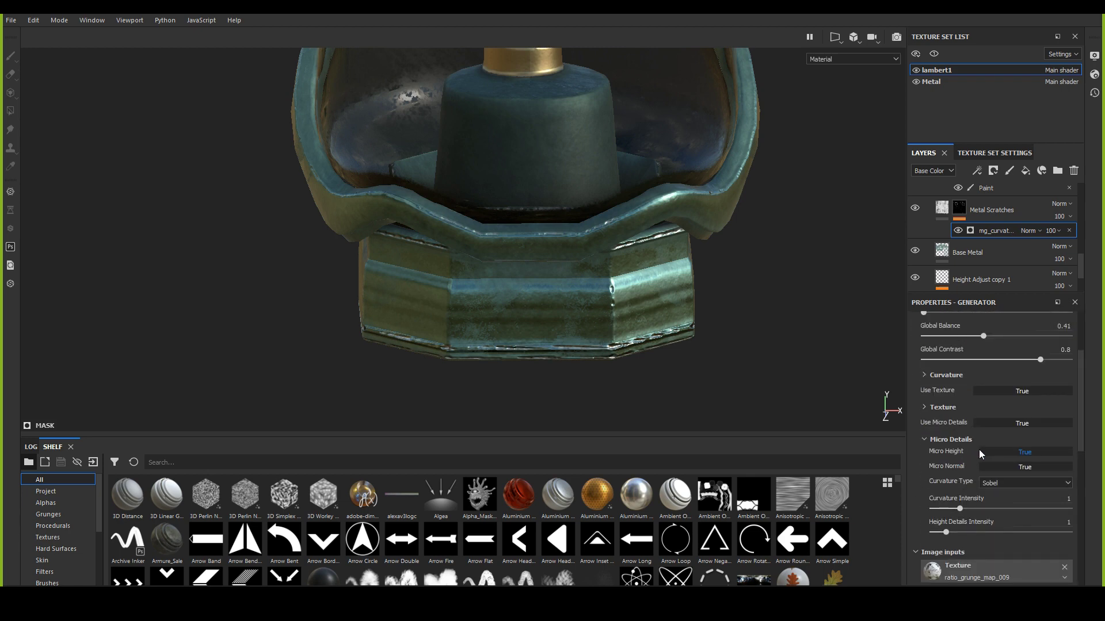
pyautogui.scroll(-2, 978, 460)
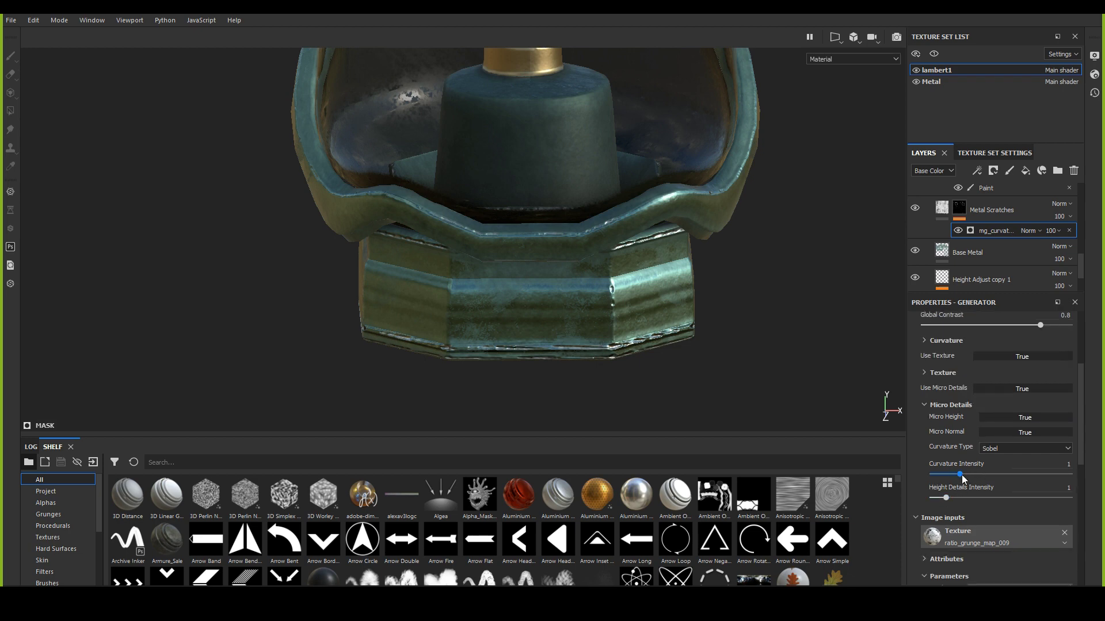
pyautogui.moveTo(961, 475); pyautogui.dragTo(941, 498)
pyautogui.keyDown('alt'); pyautogui.moveTo(661, 333); pyautogui.dragTo(587, 340); pyautogui.keyUp('alt')
pyautogui.moveTo(947, 499); pyautogui.dragTo(942, 498)
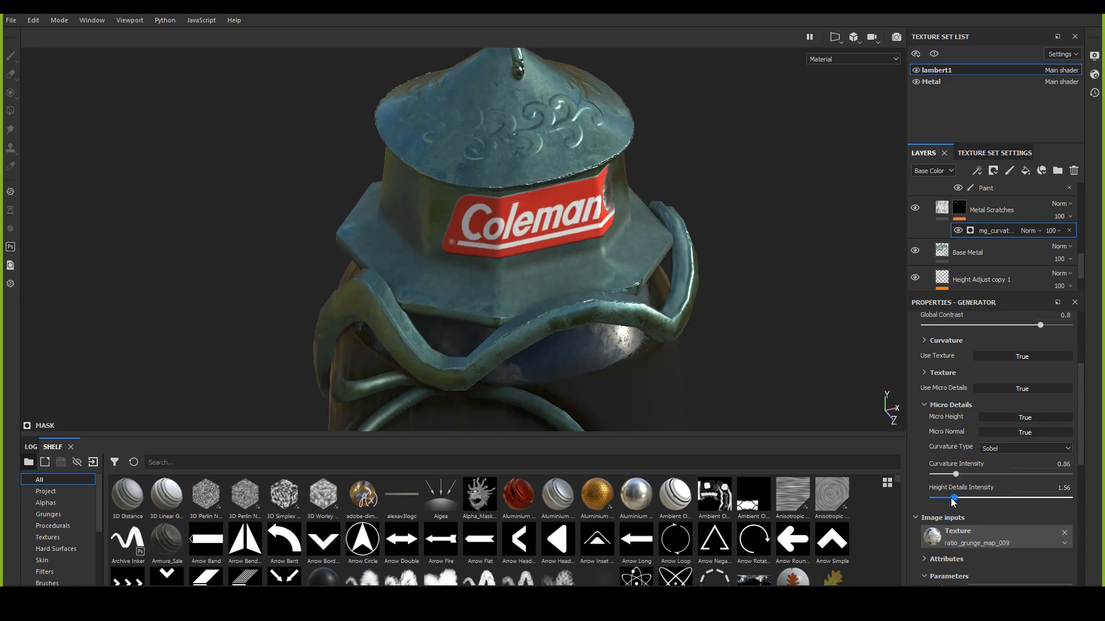
pyautogui.moveTo(964, 497); pyautogui.dragTo(955, 476)
# Step: Set the generator's Global Balance to 0.47 and randomize the seed of its ratio_grunge_map_009 texture
pyautogui.scroll(3, 975, 424)
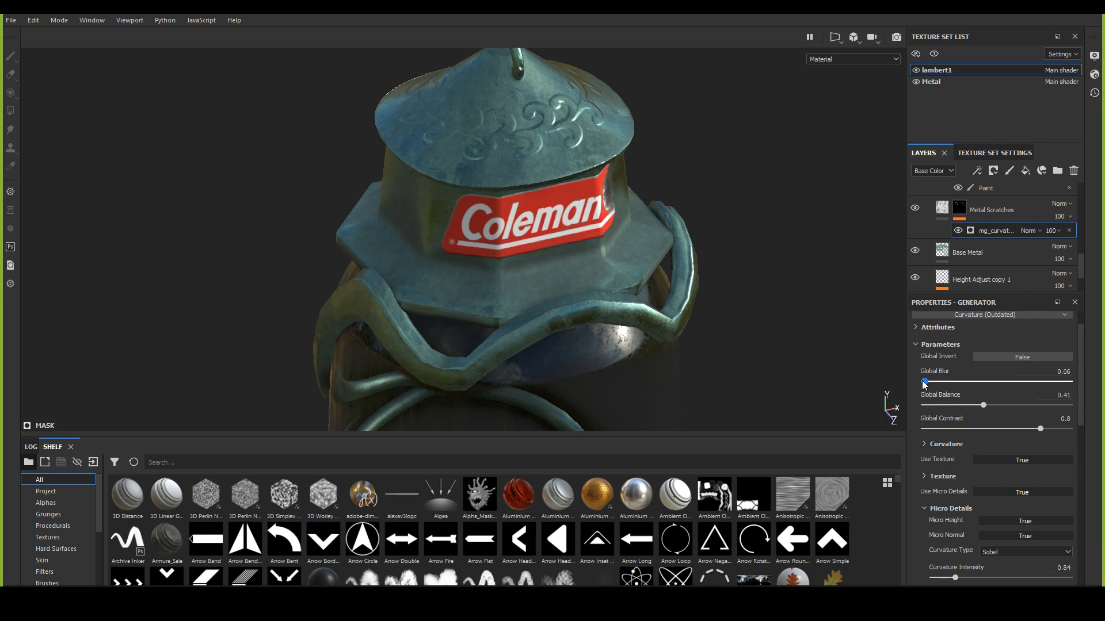
pyautogui.moveTo(983, 405); pyautogui.dragTo(989, 406)
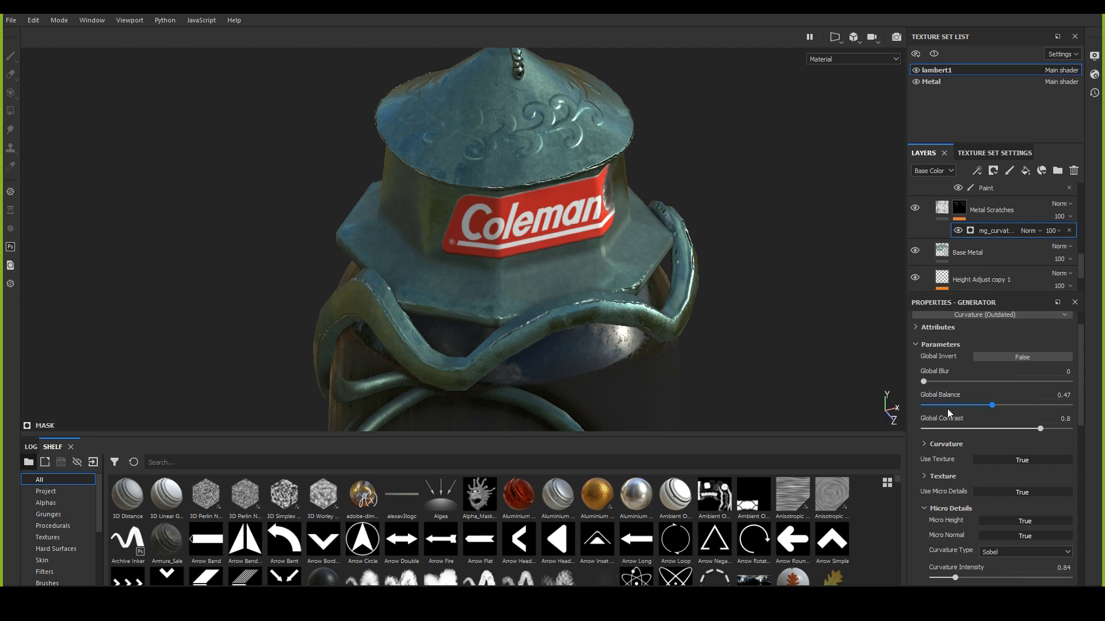
pyautogui.scroll(-3, 947, 427)
pyautogui.scroll(-5, 982, 424)
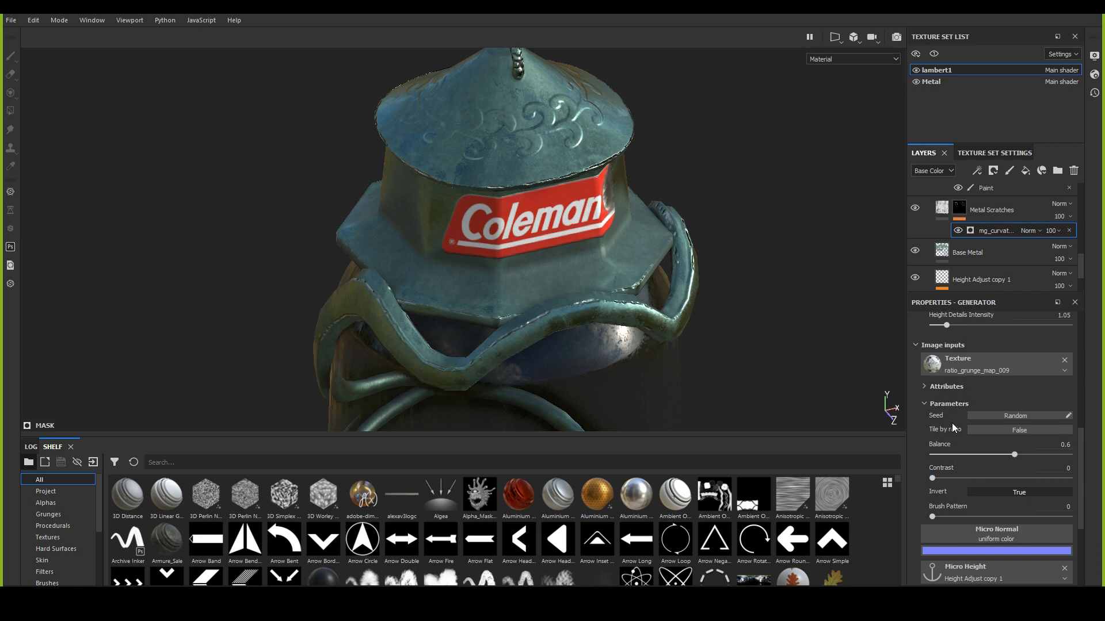
pyautogui.click(994, 415)
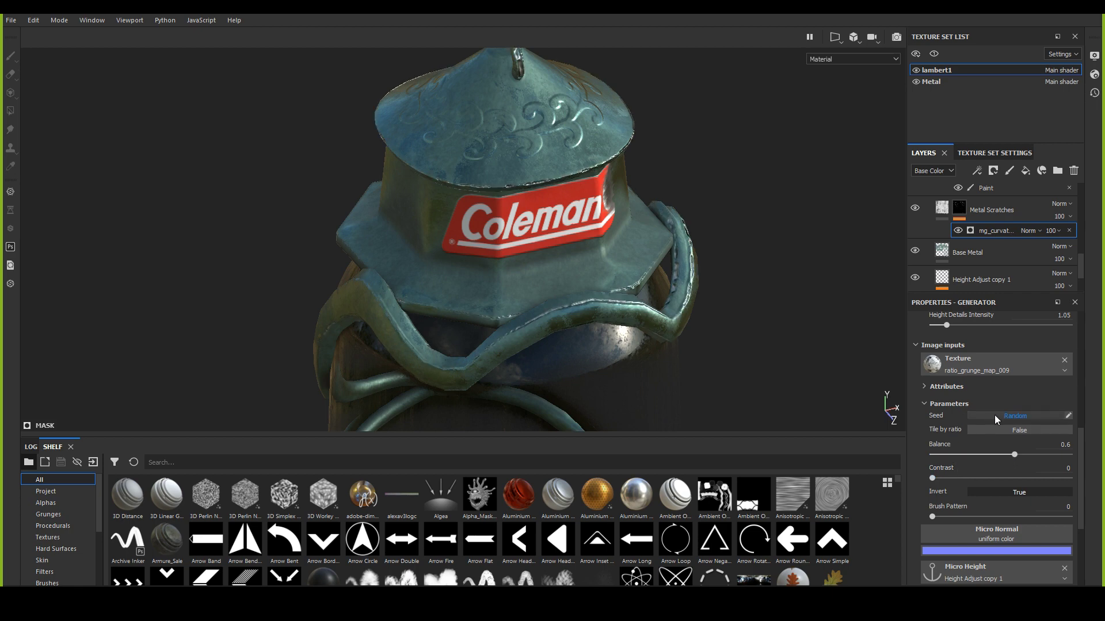
# Step: Reroll the random seed of the curvature generator's grunge texture several more times and check the edge wear around the lantern's cap
pyautogui.click(994, 416)
pyautogui.click(994, 415)
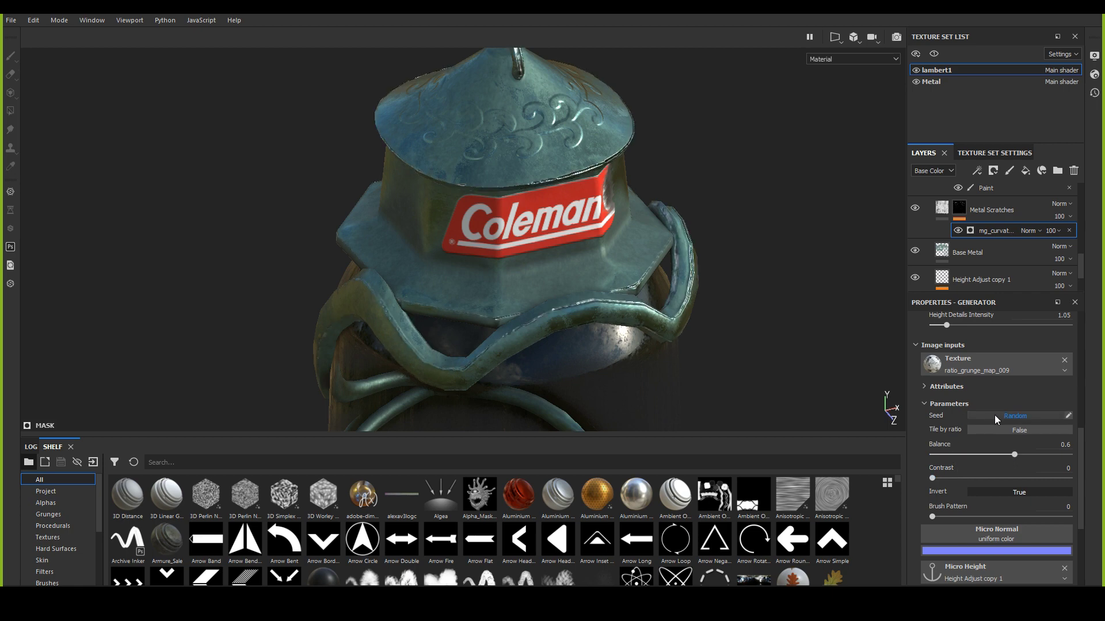
pyautogui.click(994, 415)
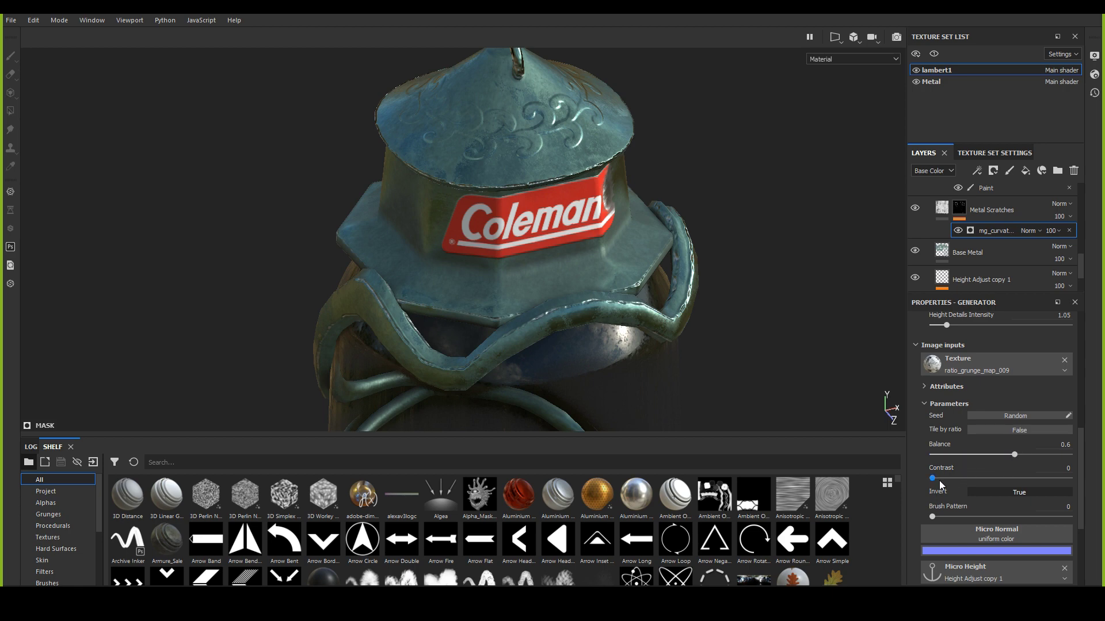
pyautogui.scroll(-1, 973, 475)
pyautogui.scroll(1, 986, 468)
pyautogui.moveTo(1015, 457)
pyautogui.mouseDown()
pyautogui.moveTo(1000, 455)
pyautogui.moveTo(1043, 454)
pyautogui.moveTo(1013, 455)
pyautogui.mouseUp()
pyautogui.keyDown('alt'); pyautogui.moveTo(776, 371); pyautogui.dragTo(636, 365); pyautogui.keyUp('alt')
pyautogui.scroll(5, 622, 348)
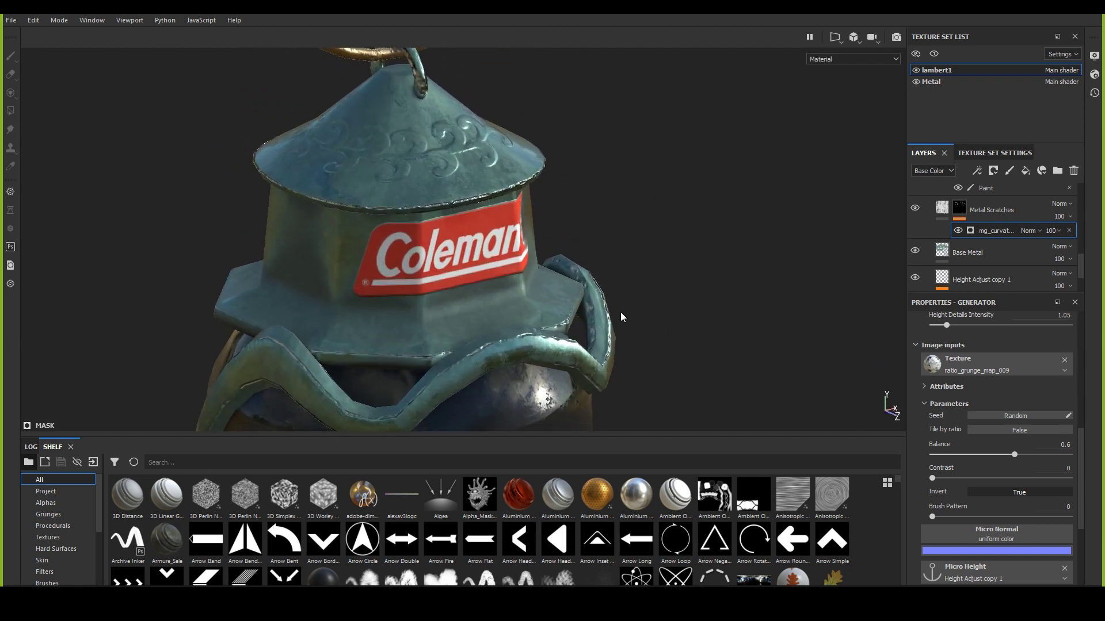
pyautogui.moveTo(621, 317)
pyautogui.keyDown('alt'); pyautogui.mouseDown()
pyautogui.moveTo(851, 284)
pyautogui.moveTo(893, 395)
pyautogui.moveTo(354, 289)
pyautogui.moveTo(727, 295)
pyautogui.moveTo(629, 375)
pyautogui.moveTo(534, 315)
pyautogui.moveTo(567, 331)
pyautogui.mouseUp(); pyautogui.keyUp('alt')
pyautogui.scroll(2, 970, 267)
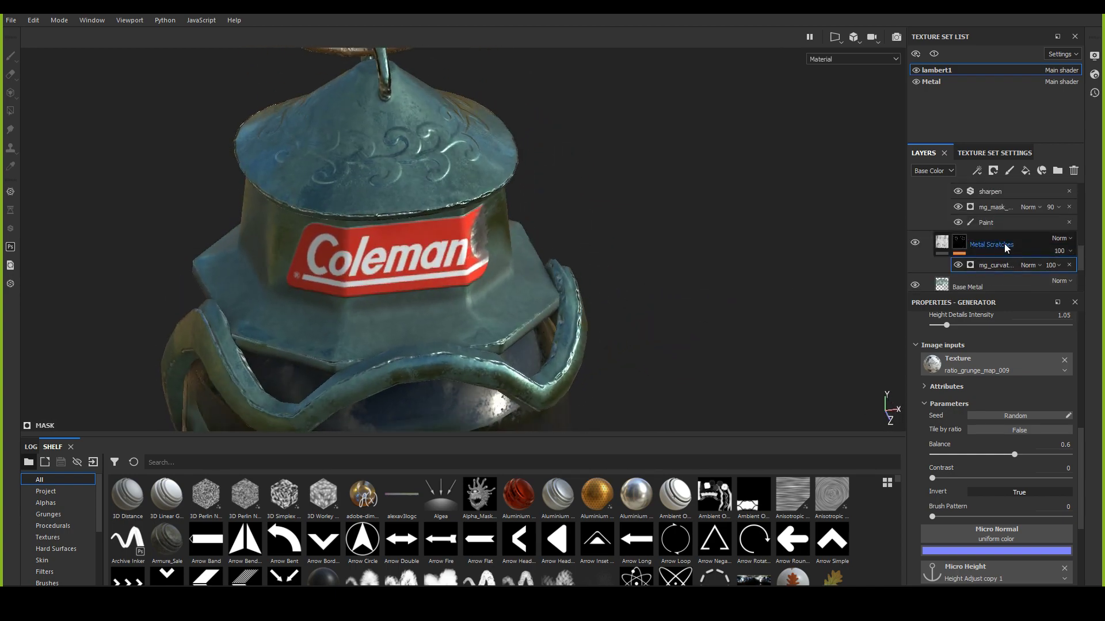
# Step: Assign the Height Adjust copy 1 anchor point as Micro Height for the Metal Roughness Adjust layer's mask generator, with Height as its referenced channel
pyautogui.scroll(1, 974, 257)
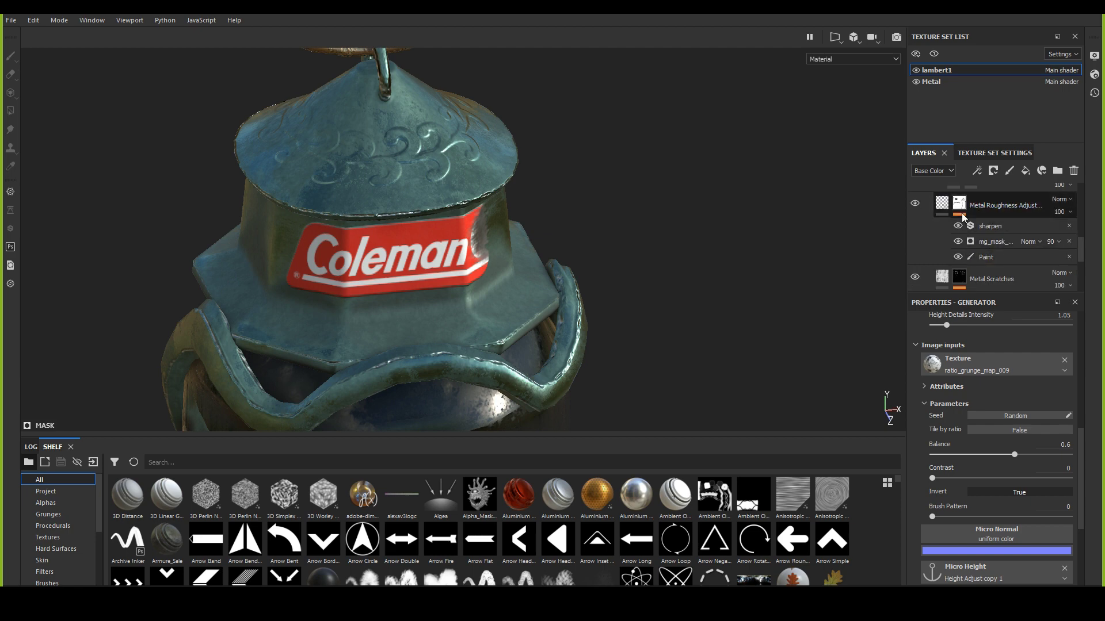
pyautogui.click(915, 205)
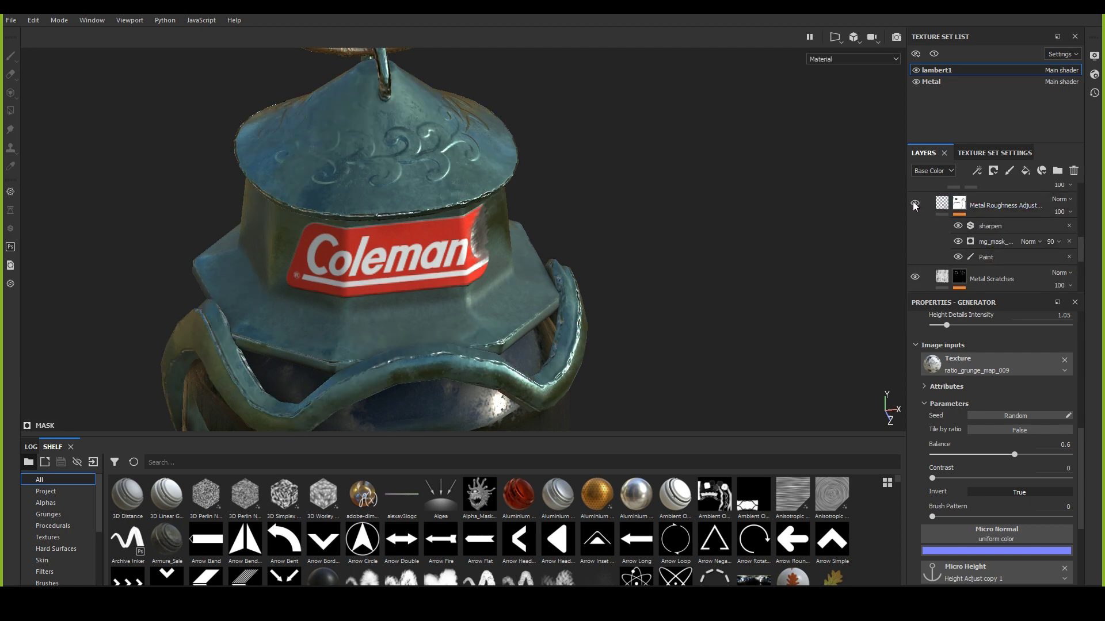
pyautogui.click(985, 257)
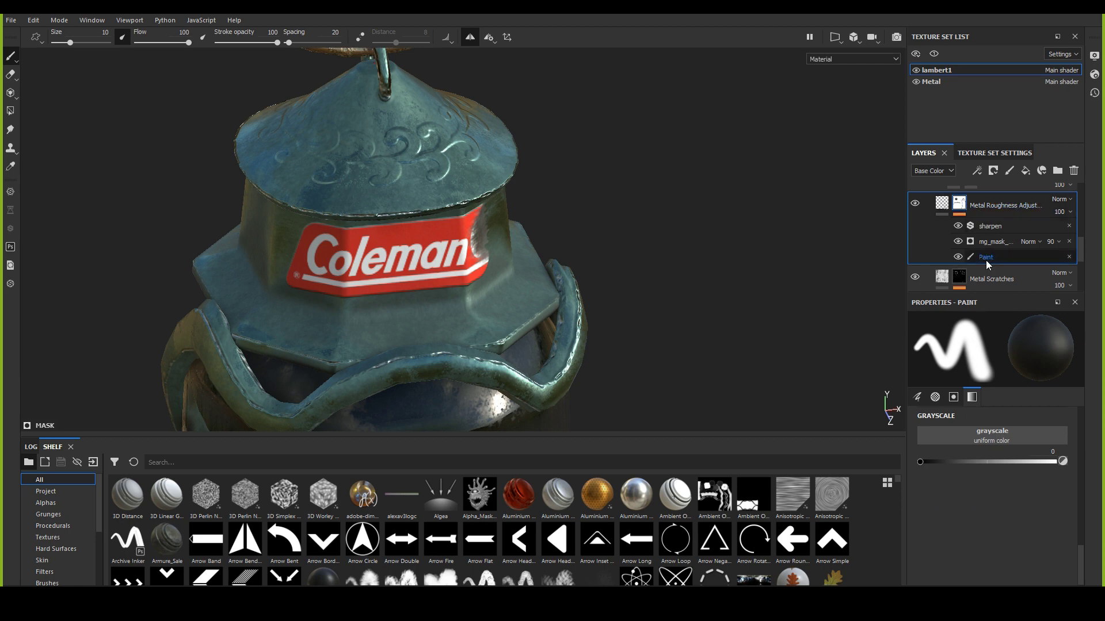
pyautogui.click(985, 242)
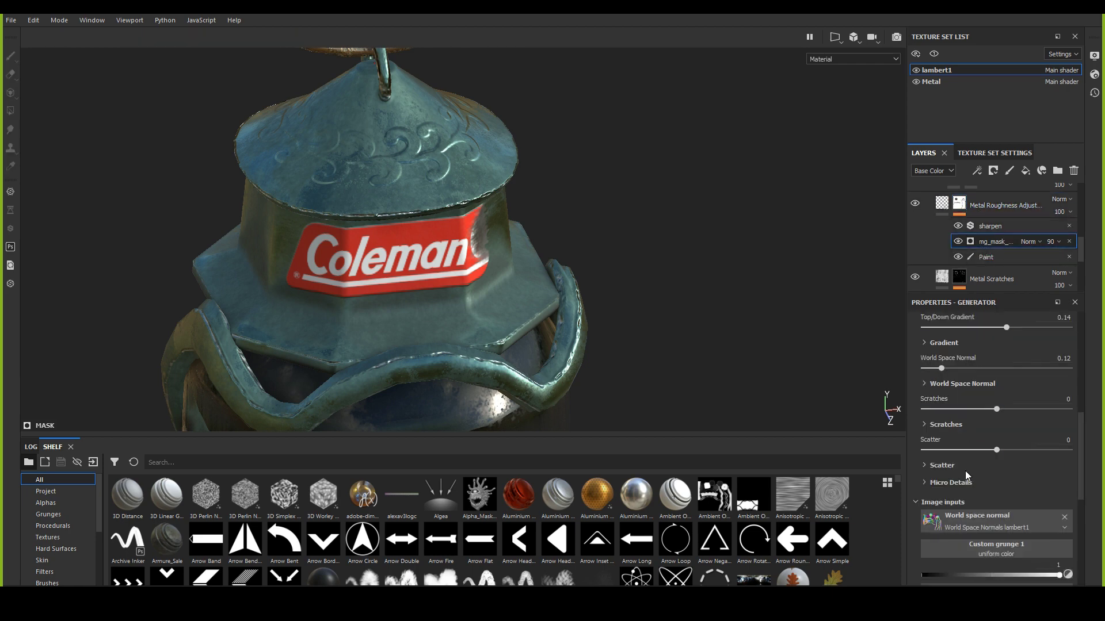
pyautogui.click(948, 481)
pyautogui.scroll(-2, 1002, 474)
pyautogui.scroll(-5, 1009, 454)
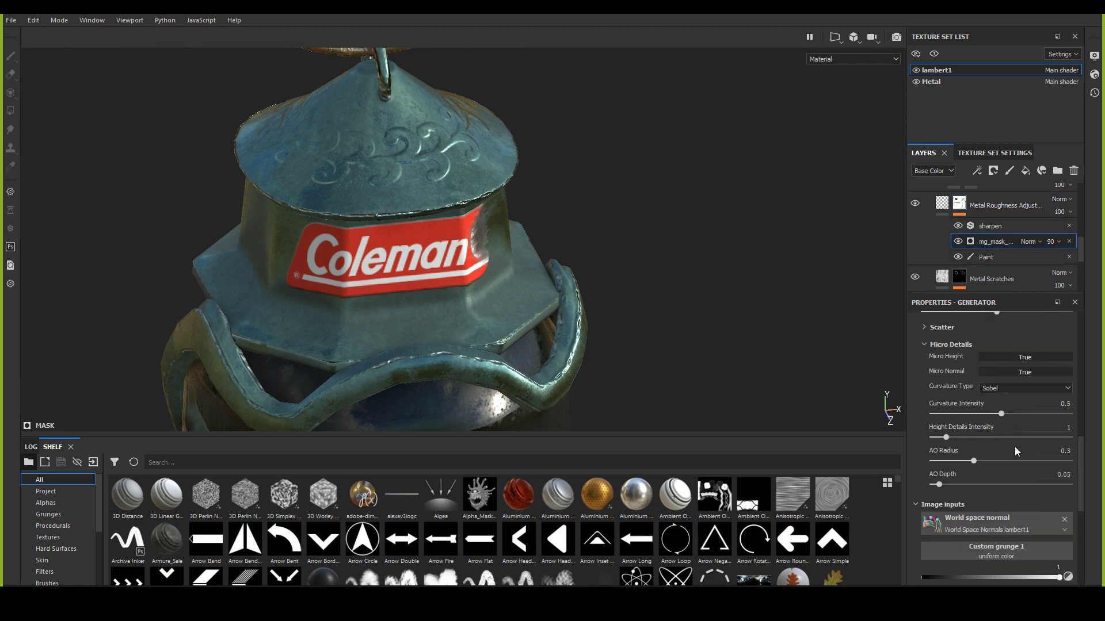
pyautogui.scroll(-3, 1006, 451)
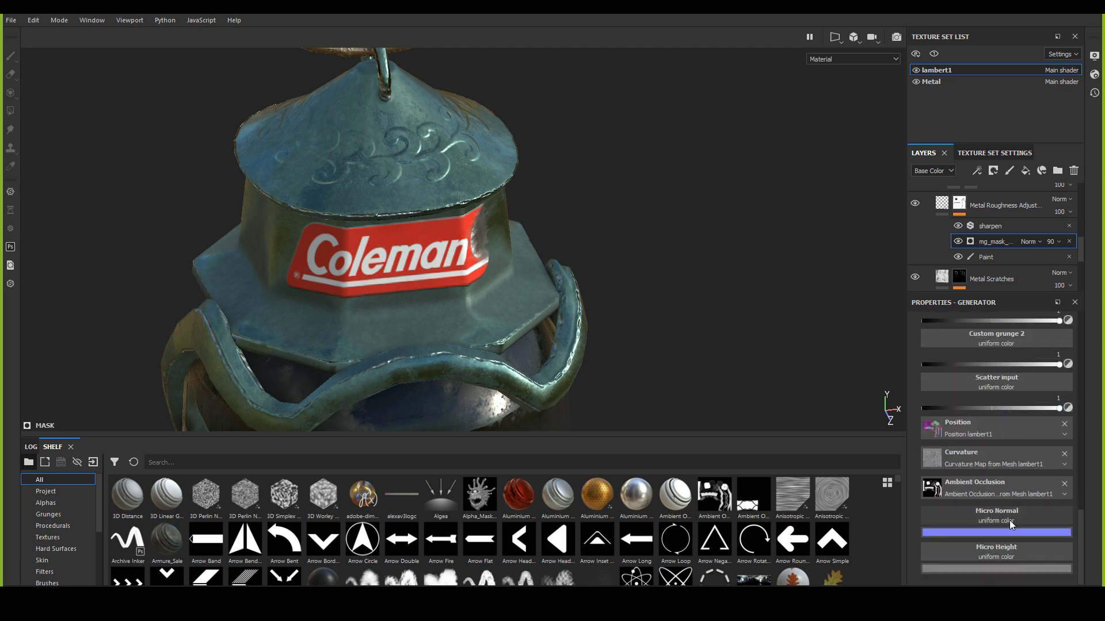
pyautogui.click(1004, 550)
pyautogui.click(1018, 388)
pyautogui.click(986, 405)
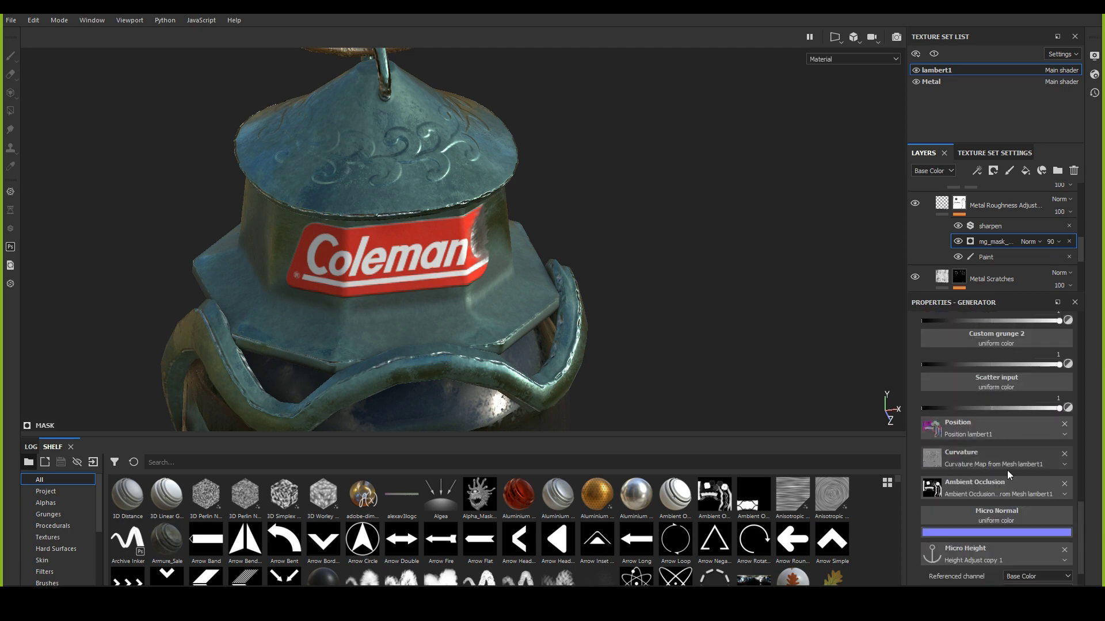
pyautogui.scroll(-1, 1004, 503)
pyautogui.click(1024, 540)
pyautogui.click(1022, 557)
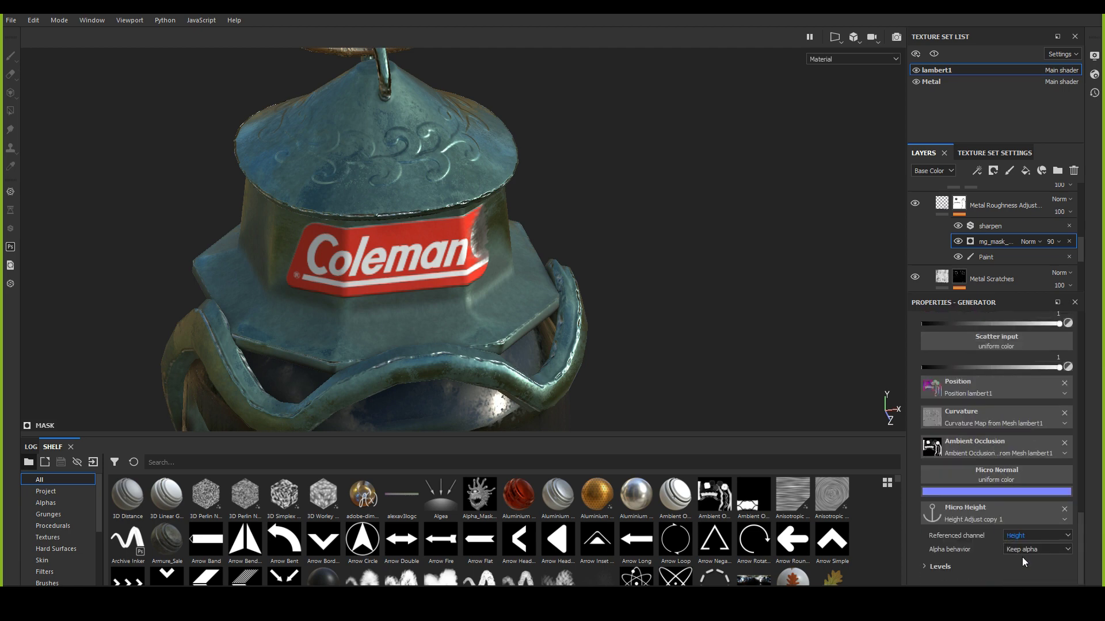
# Step: Set the mask generator's micro details to a Curvature Intensity of 0.19 and a Height Details Intensity of 0.8
pyautogui.keyDown('alt'); pyautogui.moveTo(545, 257); pyautogui.dragTo(496, 301); pyautogui.keyUp('alt')
pyautogui.scroll(2, 993, 506)
pyautogui.scroll(6, 993, 506)
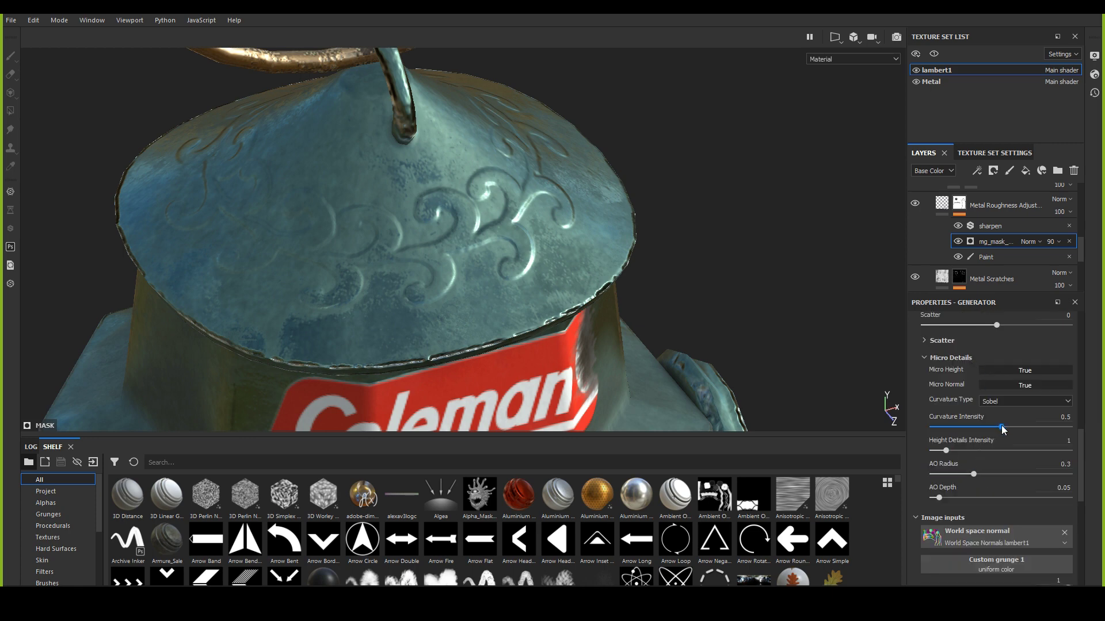
pyautogui.moveTo(943, 427); pyautogui.dragTo(1017, 429)
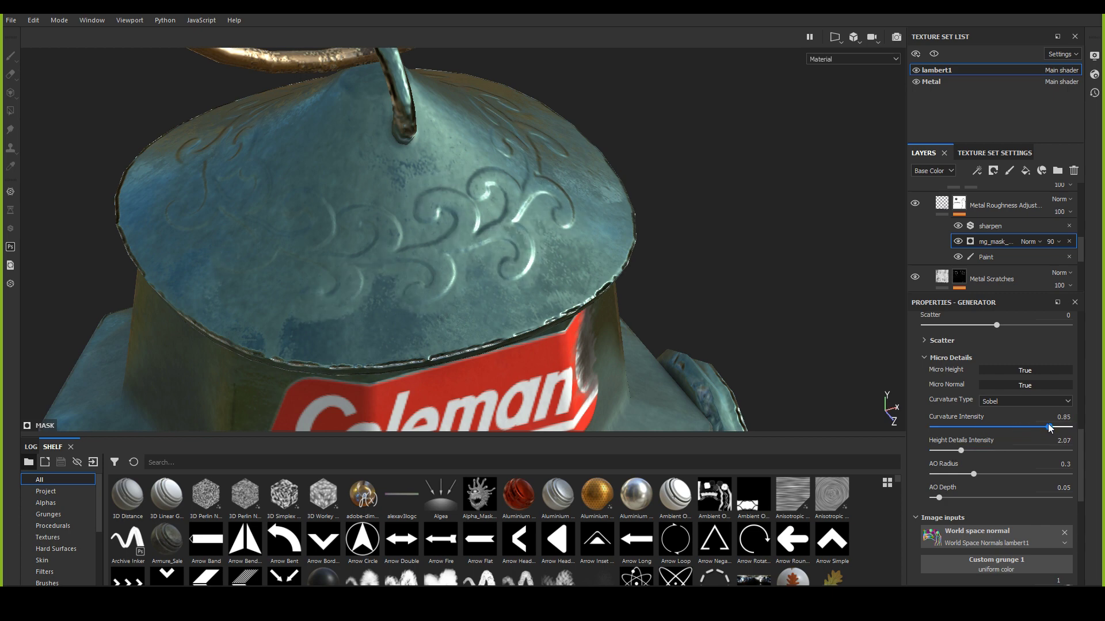
pyautogui.moveTo(1023, 427)
pyautogui.mouseDown()
pyautogui.moveTo(956, 438)
pyautogui.moveTo(1011, 451)
pyautogui.moveTo(944, 461)
pyautogui.mouseUp()
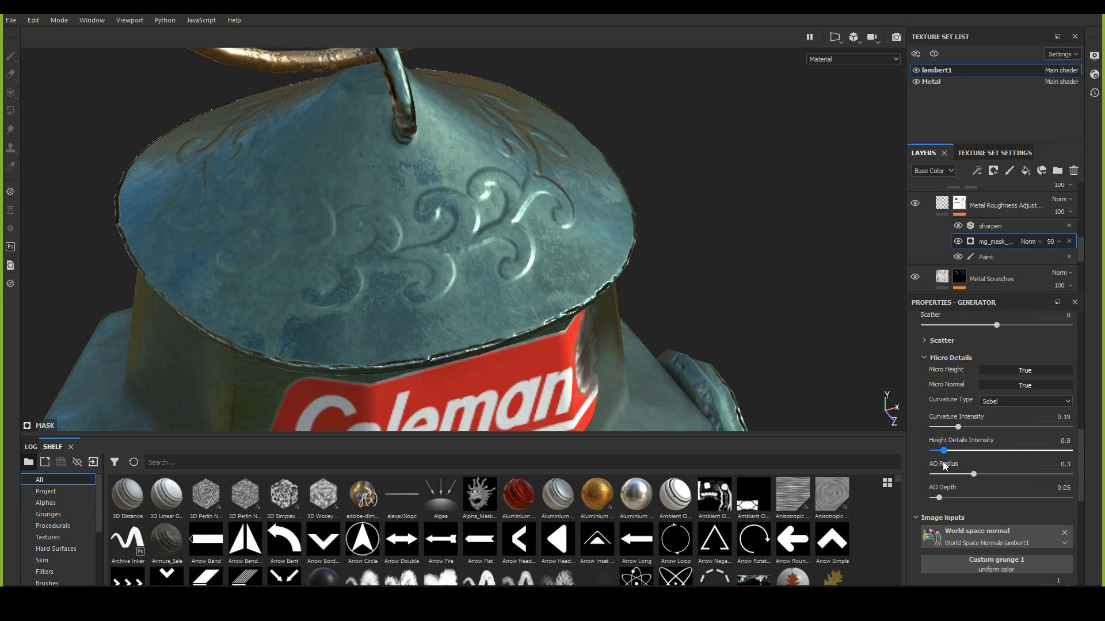
# Step: Set the mask generator's AO Radius to 0.25 and its AO Depth to 0.05
pyautogui.moveTo(974, 474); pyautogui.dragTo(943, 475)
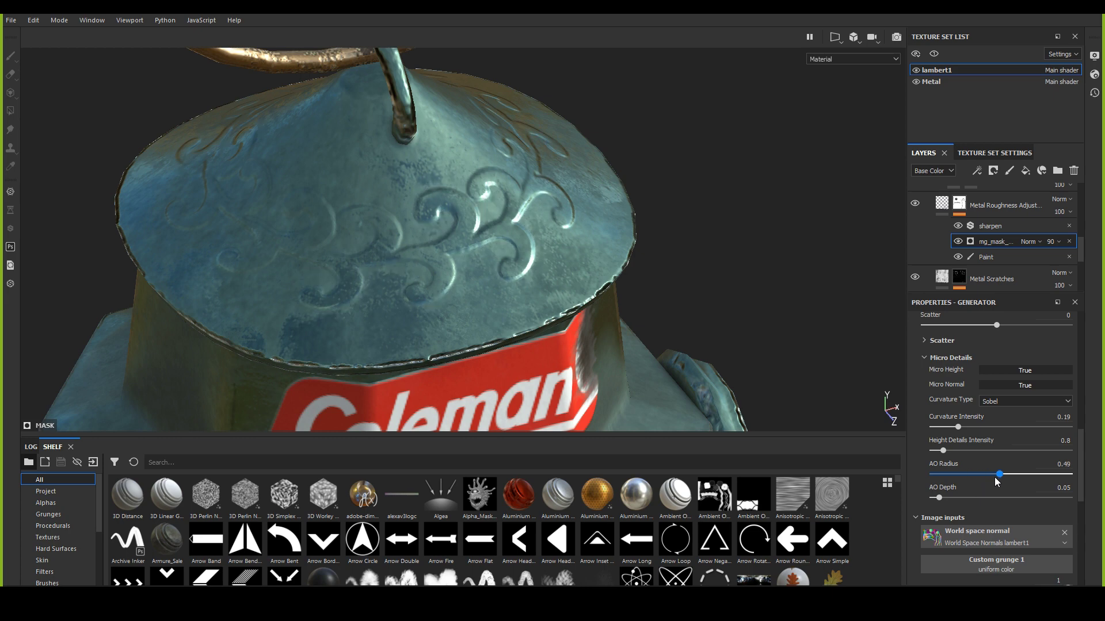
pyautogui.moveTo(981, 479); pyautogui.dragTo(965, 478)
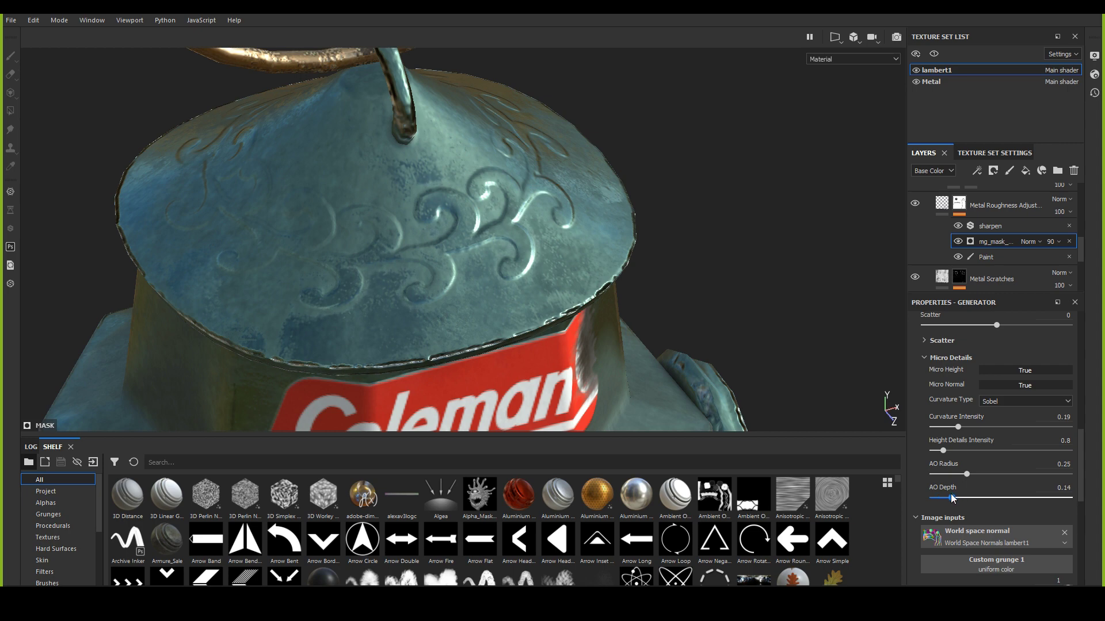
pyautogui.moveTo(952, 498); pyautogui.dragTo(939, 498)
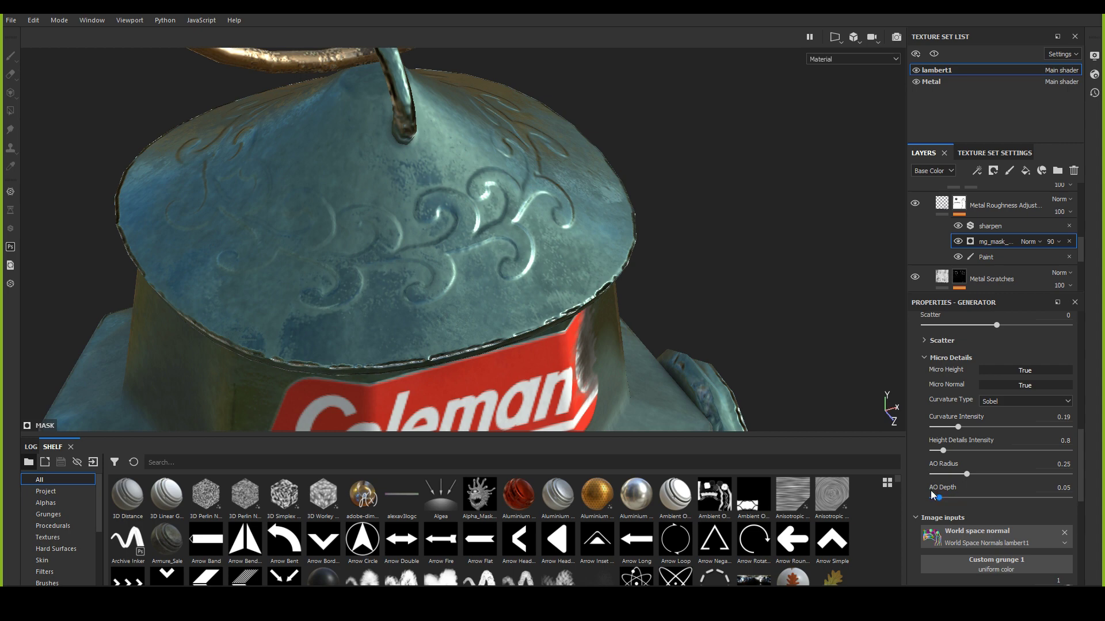
# Step: Examine the lantern's wear, engravings and logo from several angles and look through the layer stack
pyautogui.moveTo(690, 373)
pyautogui.keyDown('alt'); pyautogui.mouseDown()
pyautogui.moveTo(202, 148)
pyautogui.moveTo(771, 218)
pyautogui.mouseUp(); pyautogui.keyUp('alt')
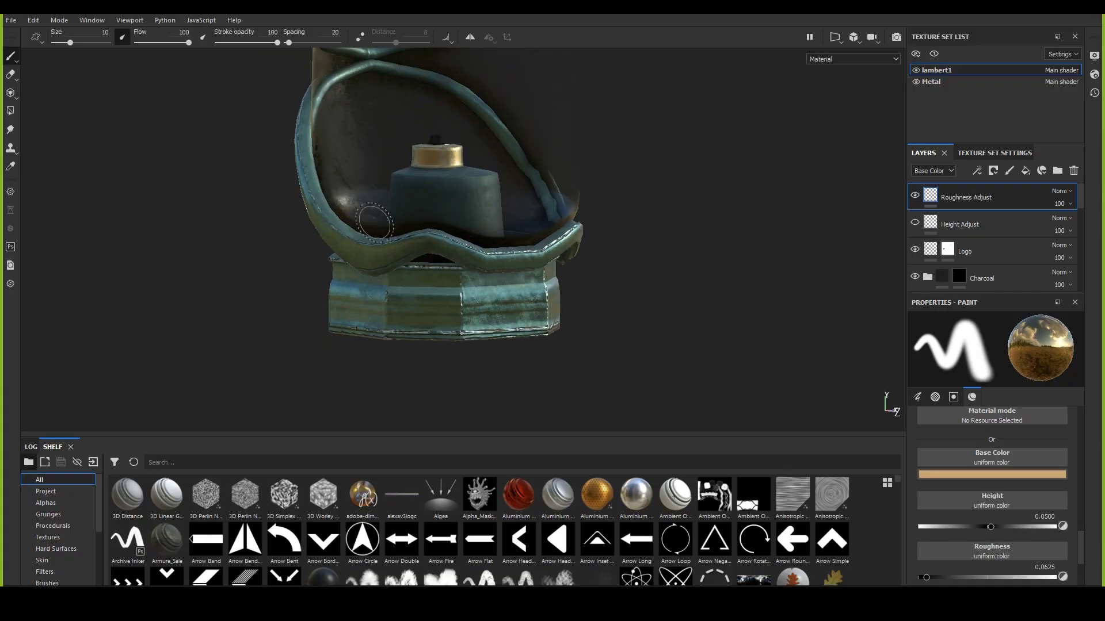
pyautogui.moveTo(500, 405); pyautogui.dragTo(497, 427, button='middle')
pyautogui.keyDown('alt'); pyautogui.moveTo(497, 427); pyautogui.dragTo(437, 367); pyautogui.keyUp('alt')
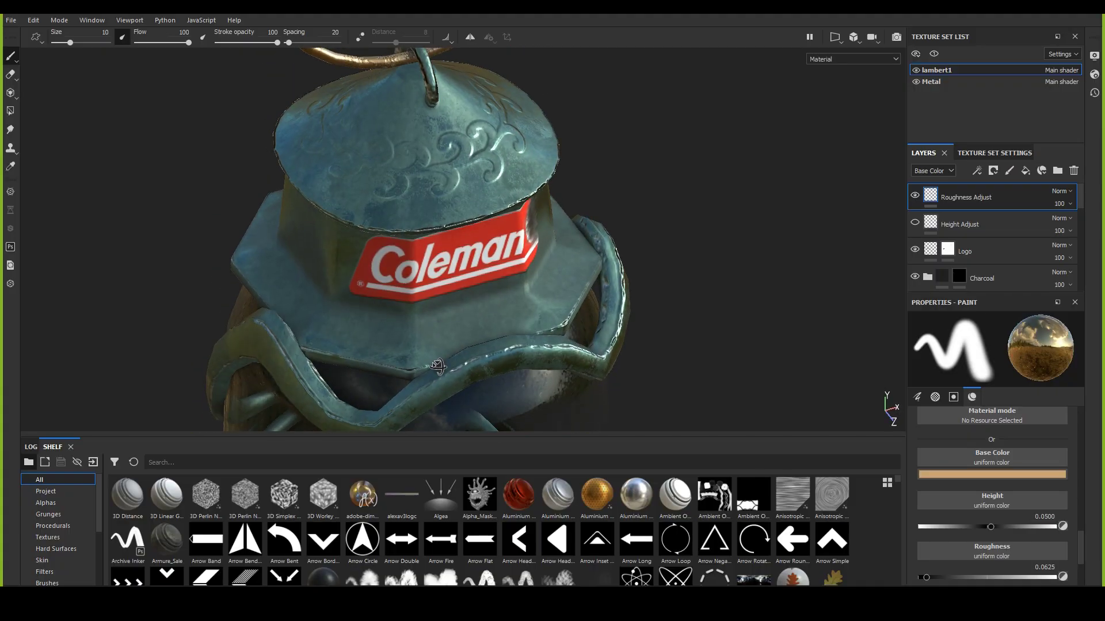
pyautogui.scroll(-3, 968, 247)
pyautogui.scroll(-2, 970, 249)
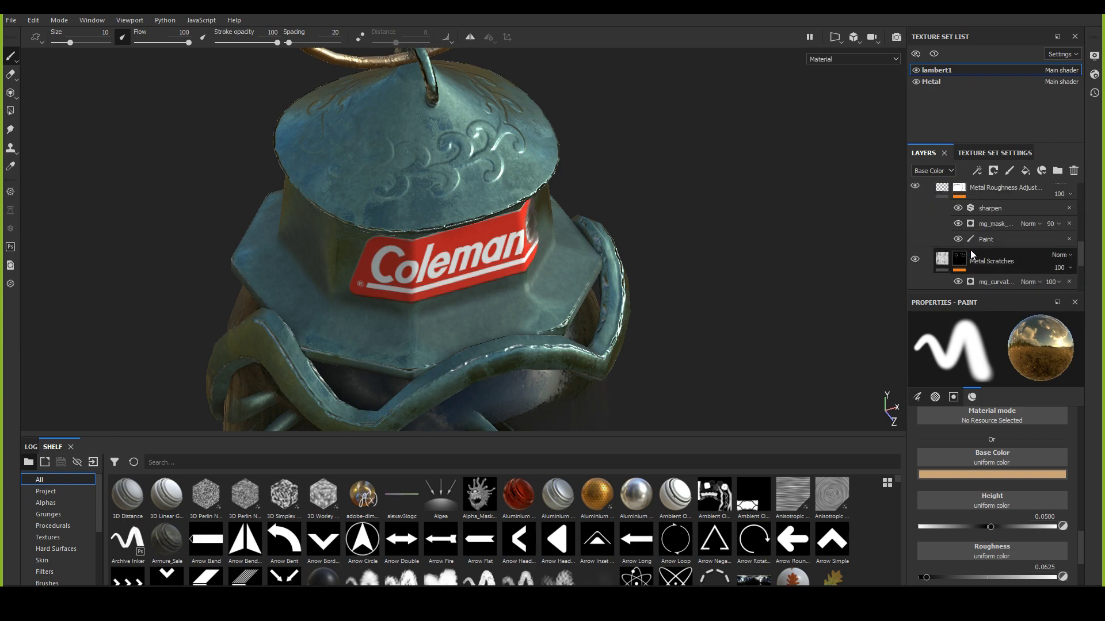
pyautogui.keyDown('alt'); pyautogui.moveTo(552, 199); pyautogui.dragTo(575, 224); pyautogui.keyUp('alt')
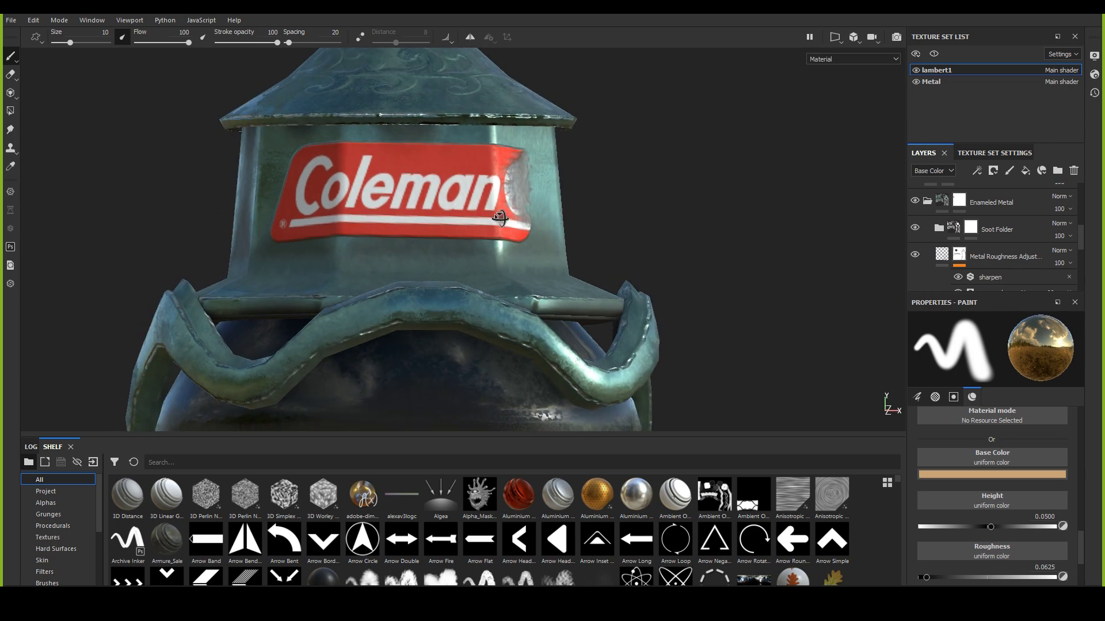
pyautogui.scroll(-3, 1008, 247)
pyautogui.scroll(5, 1006, 247)
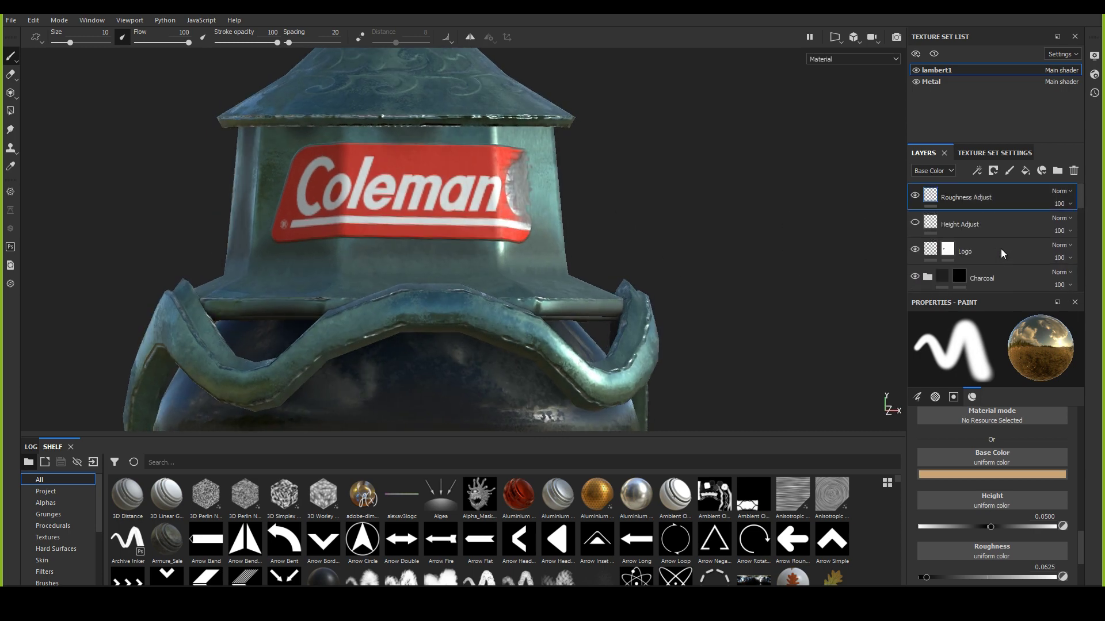
pyautogui.scroll(2, 972, 236)
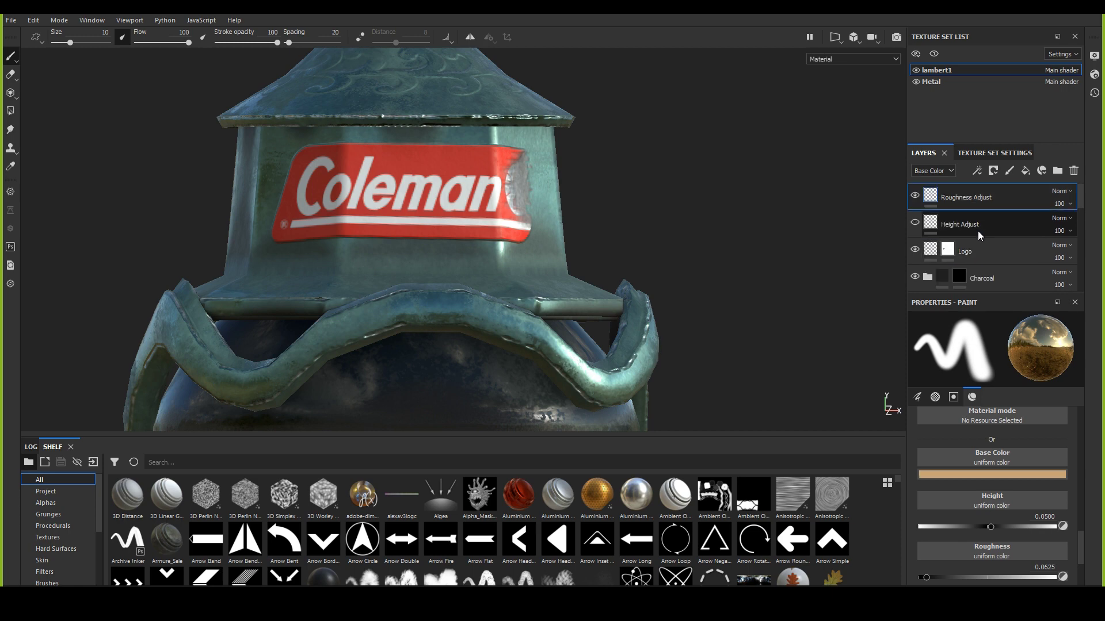
# Step: Add a Glow filter to the content of the Logo layer
pyautogui.scroll(-1, 972, 243)
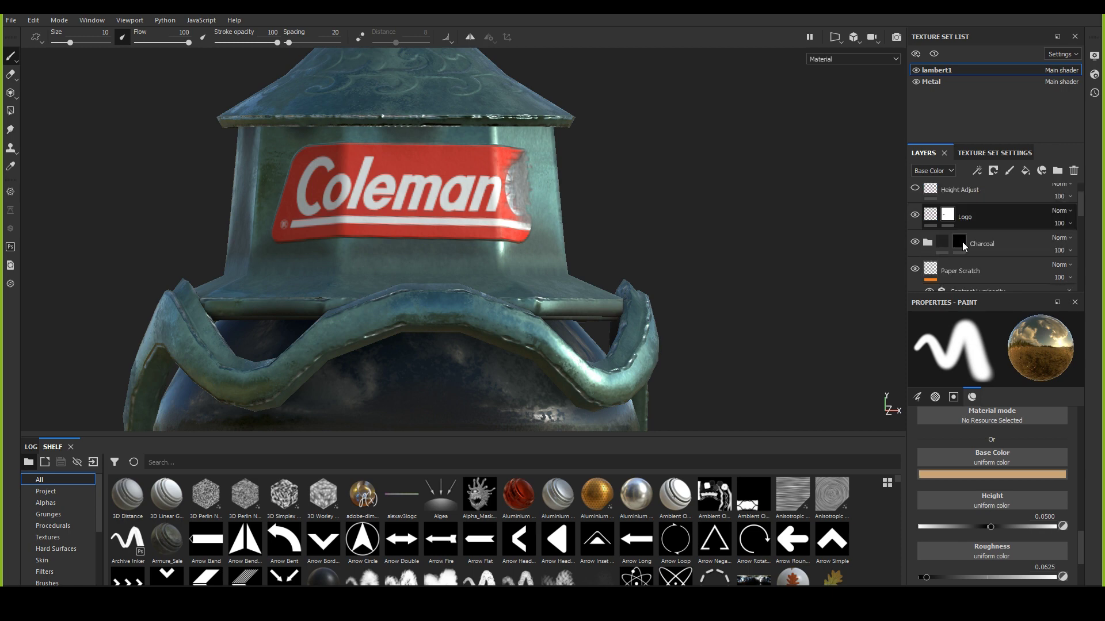
pyautogui.click(915, 215)
pyautogui.click(947, 217)
pyautogui.click(931, 217)
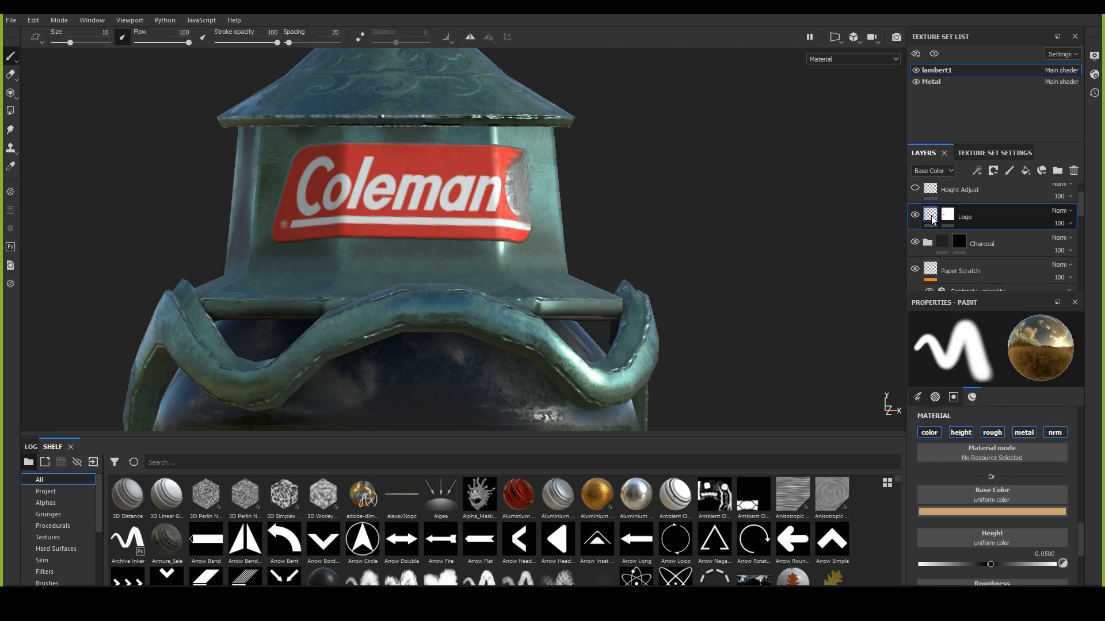
pyautogui.rightClick(933, 220)
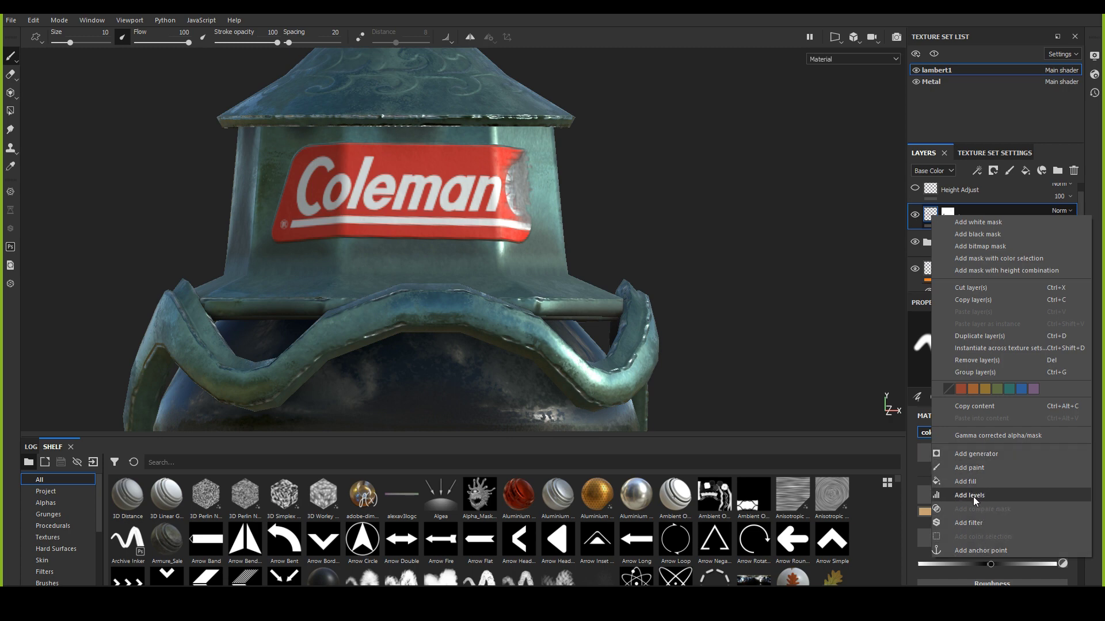
pyautogui.click(975, 521)
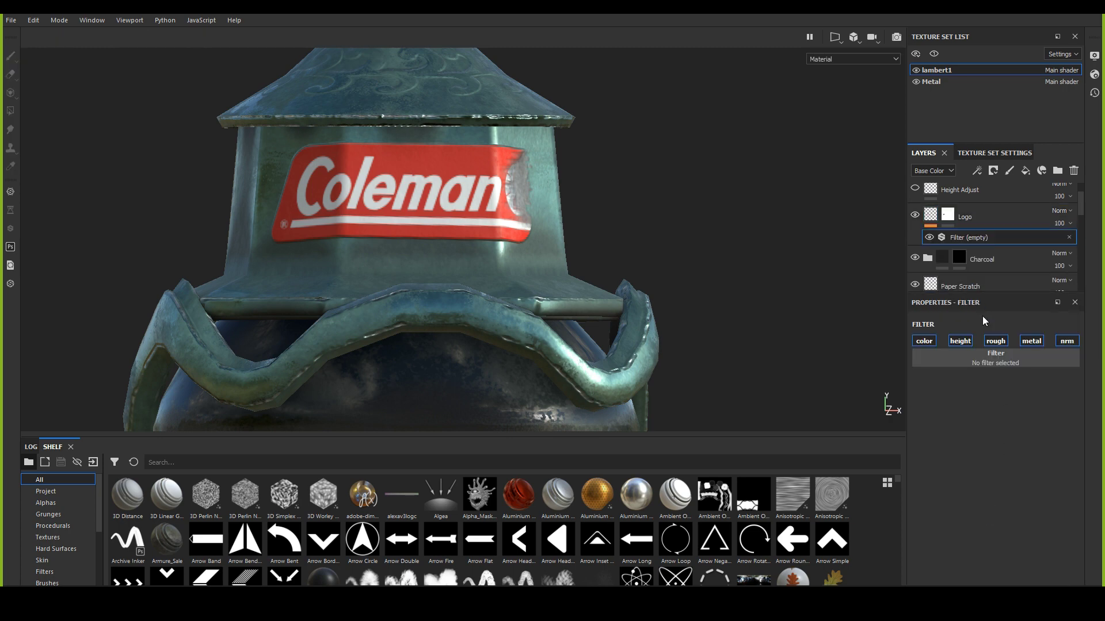
pyautogui.click(990, 355)
pyautogui.moveTo(991, 402)
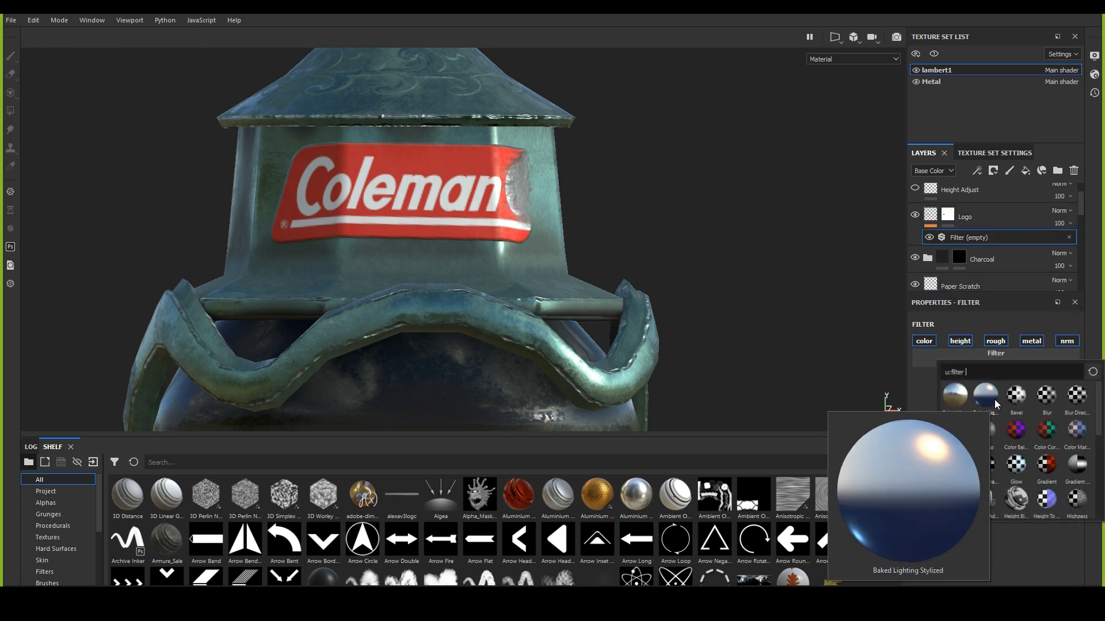
pyautogui.moveTo(1012, 468)
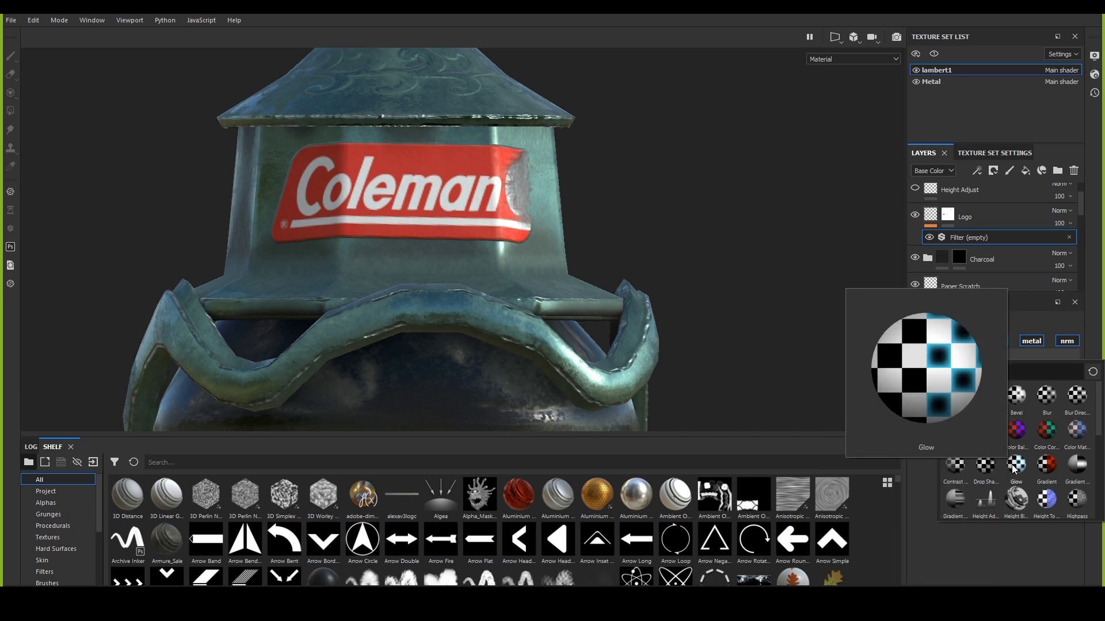
pyautogui.click(1014, 468)
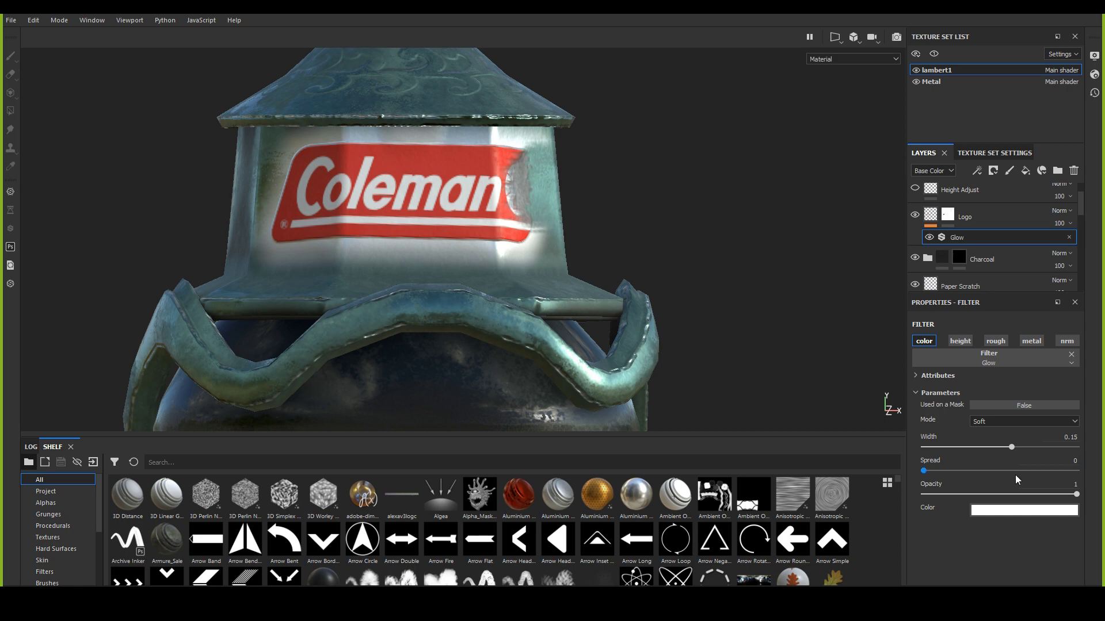
# Step: Set the Logo layer's Glow filter to a black color and its mode to Precise
pyautogui.click(993, 510)
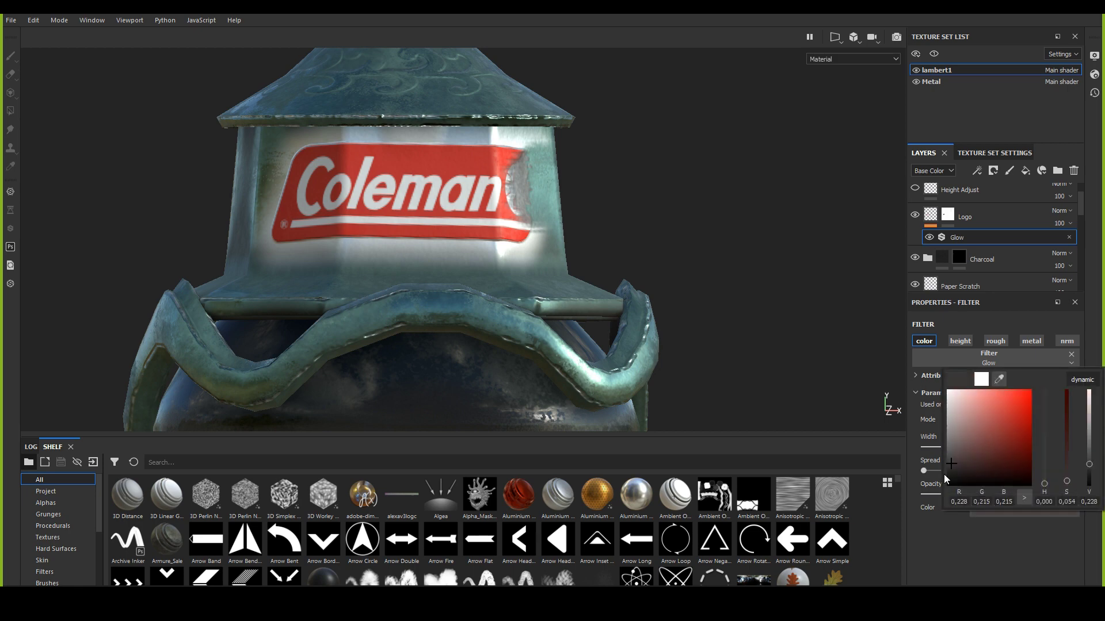
pyautogui.moveTo(944, 474); pyautogui.dragTo(936, 488)
pyautogui.click(922, 547)
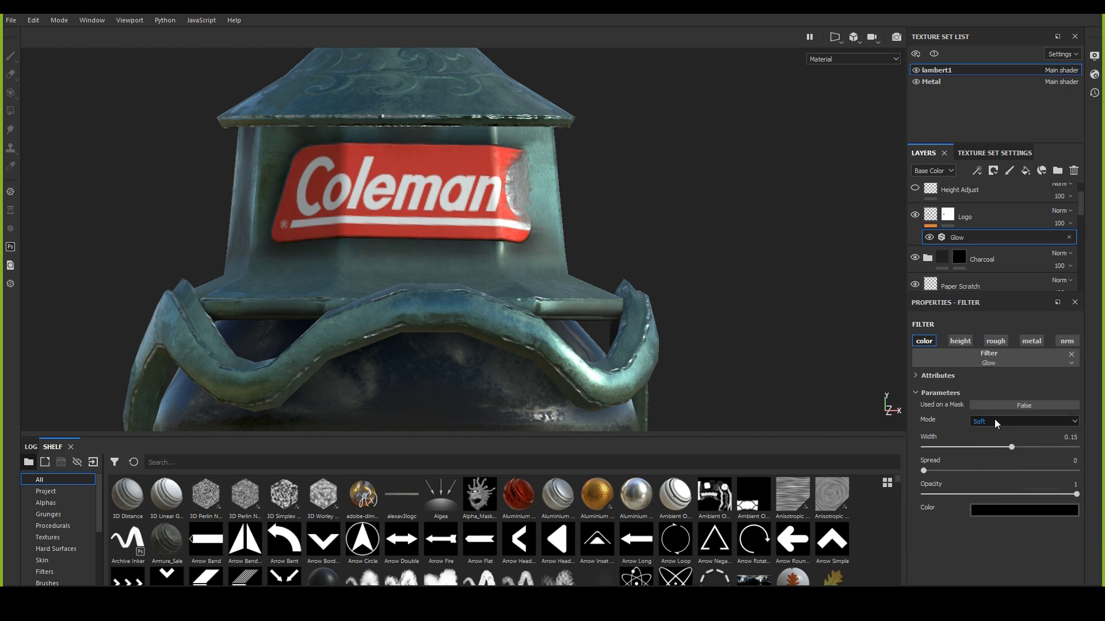
pyautogui.click(989, 421)
pyautogui.click(985, 438)
# Step: Set the Logo layer's Glow filter to Width 0.12, Spread 0.27 and Opacity 0.87
pyautogui.moveTo(1011, 447)
pyautogui.mouseDown()
pyautogui.moveTo(976, 448)
pyautogui.moveTo(1011, 447)
pyautogui.mouseUp()
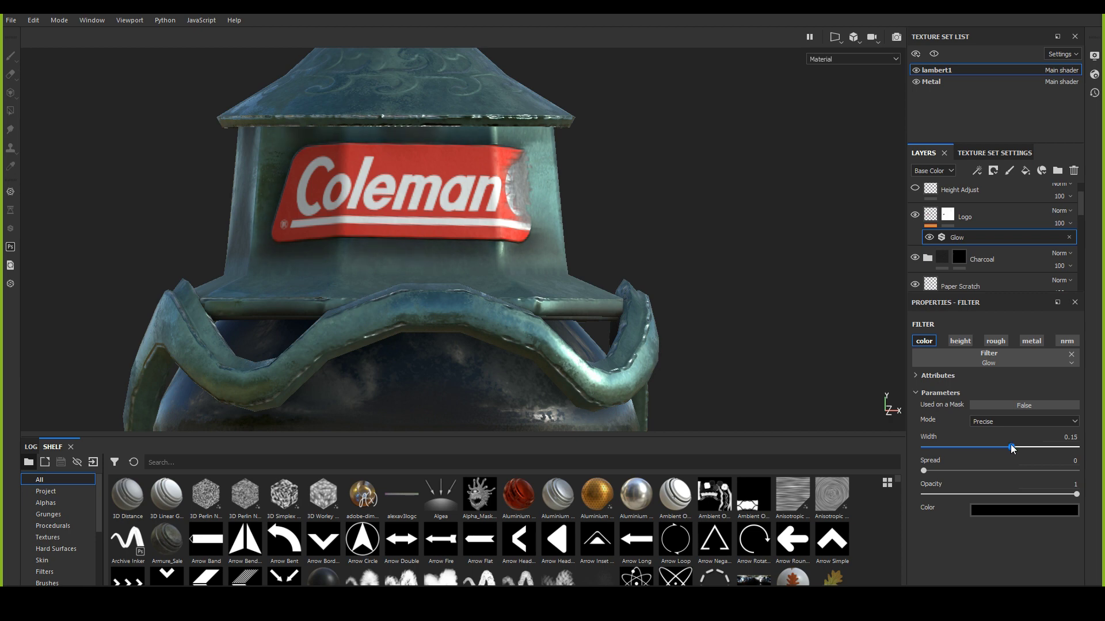
pyautogui.moveTo(924, 470); pyautogui.dragTo(953, 472)
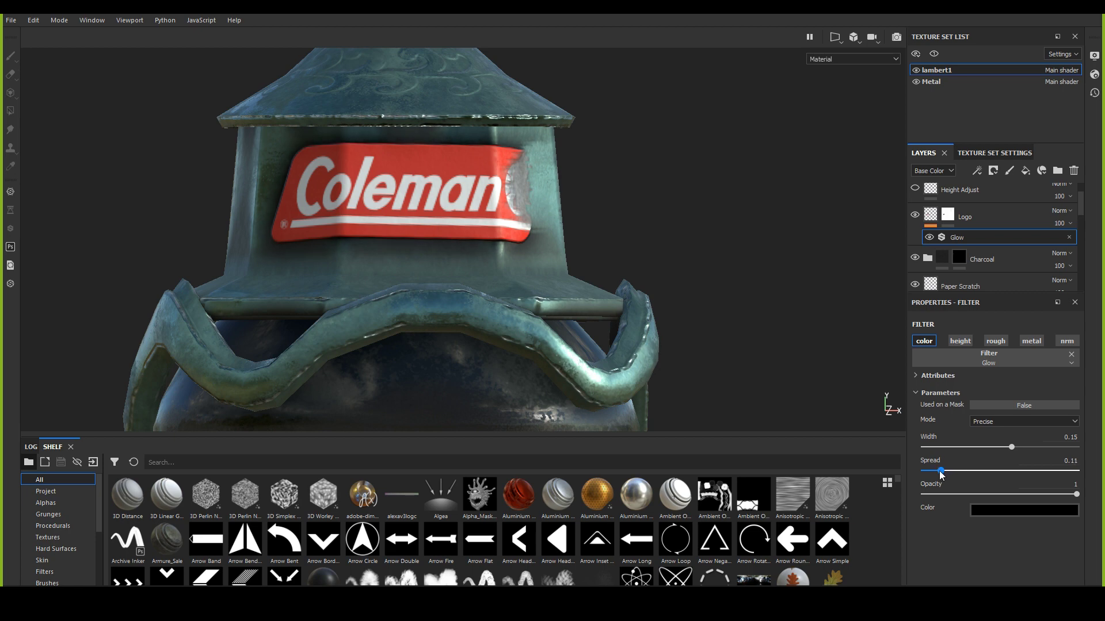
pyautogui.moveTo(1014, 447); pyautogui.dragTo(1011, 453)
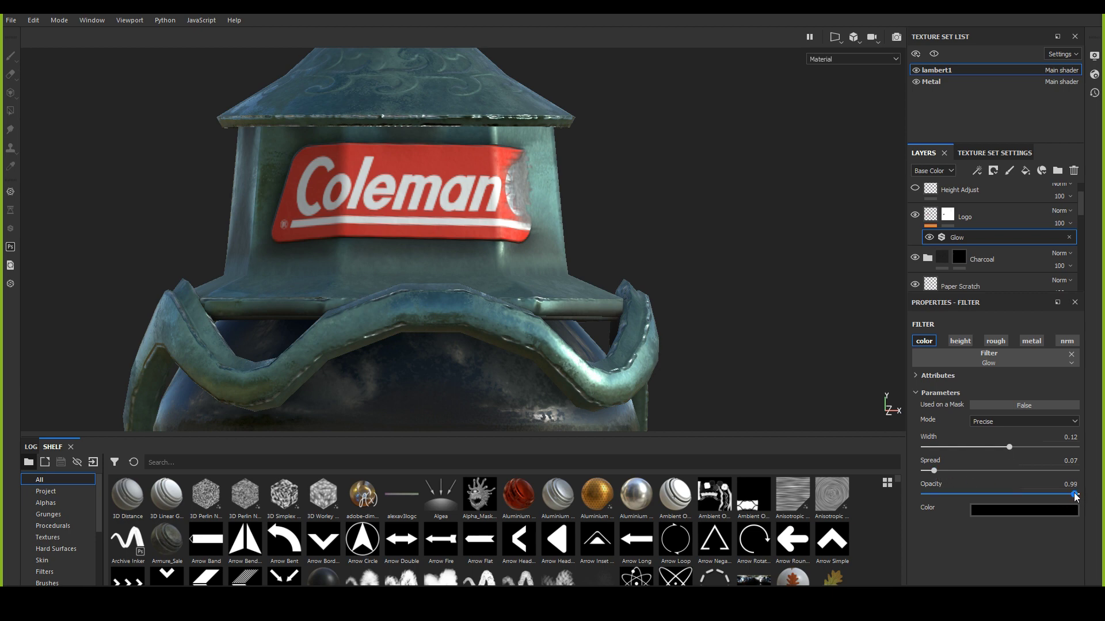
pyautogui.moveTo(1074, 496)
pyautogui.mouseDown()
pyautogui.moveTo(1039, 494)
pyautogui.moveTo(1057, 493)
pyautogui.mouseUp()
pyautogui.moveTo(933, 471); pyautogui.dragTo(982, 474)
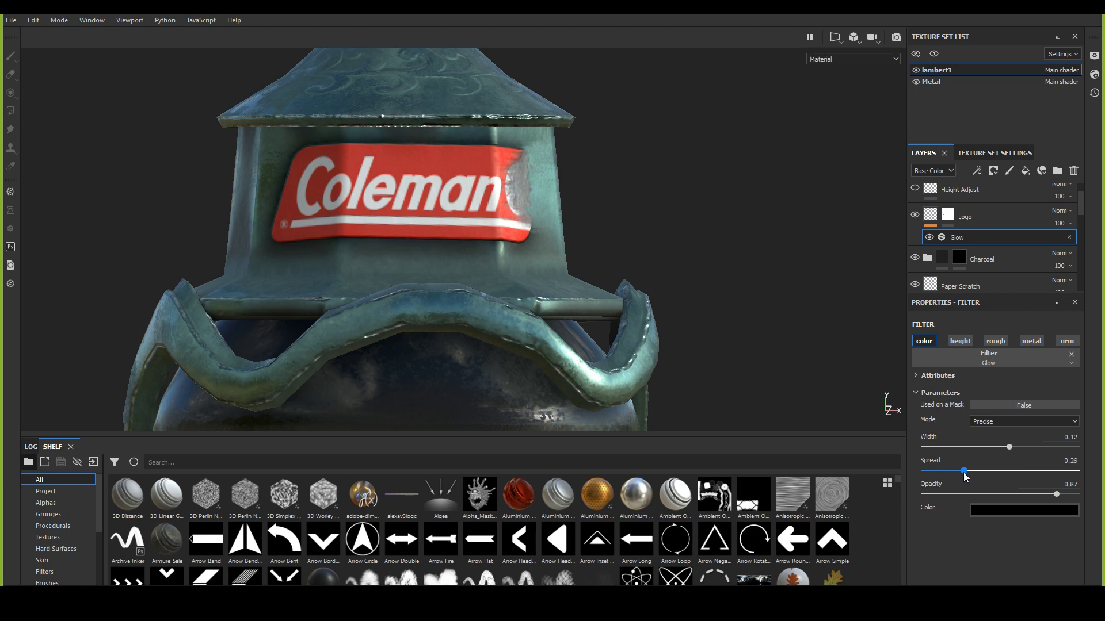
pyautogui.keyDown('alt'); pyautogui.moveTo(438, 242); pyautogui.dragTo(644, 253); pyautogui.keyUp('alt')
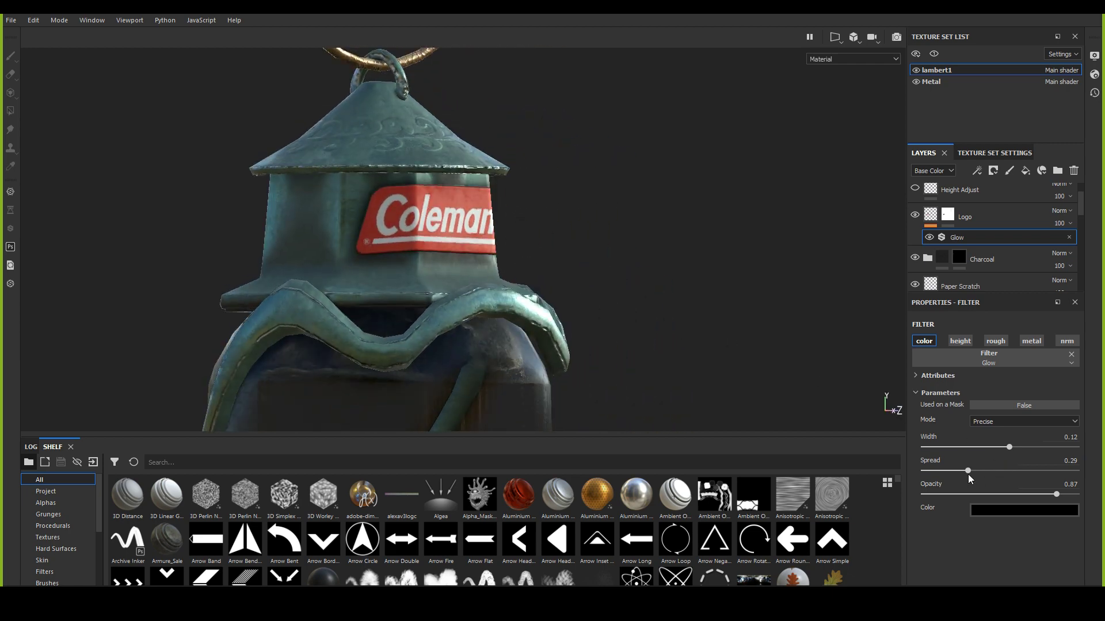
pyautogui.moveTo(967, 475); pyautogui.dragTo(966, 474)
pyautogui.keyDown('alt'); pyautogui.moveTo(662, 276); pyautogui.dragTo(892, 406); pyautogui.keyUp('alt')
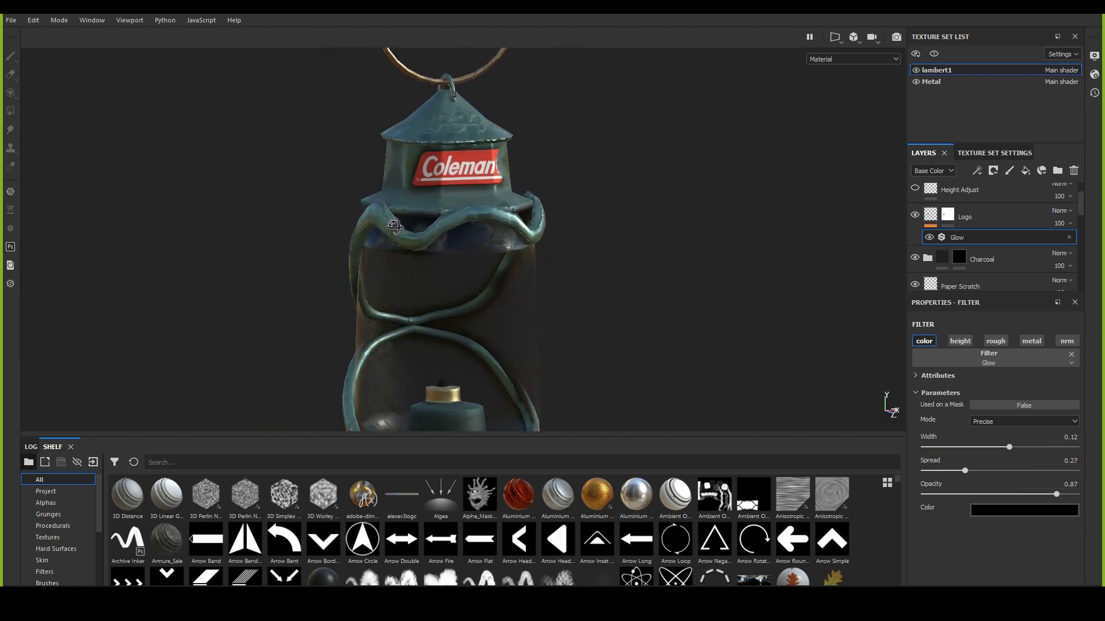
# Step: Lower the Opacity of the Logo layer's Glow filter to 0.56 and check the logo on the lantern
pyautogui.moveTo(1054, 498); pyautogui.dragTo(1009, 496)
pyautogui.scroll(5, 546, 247)
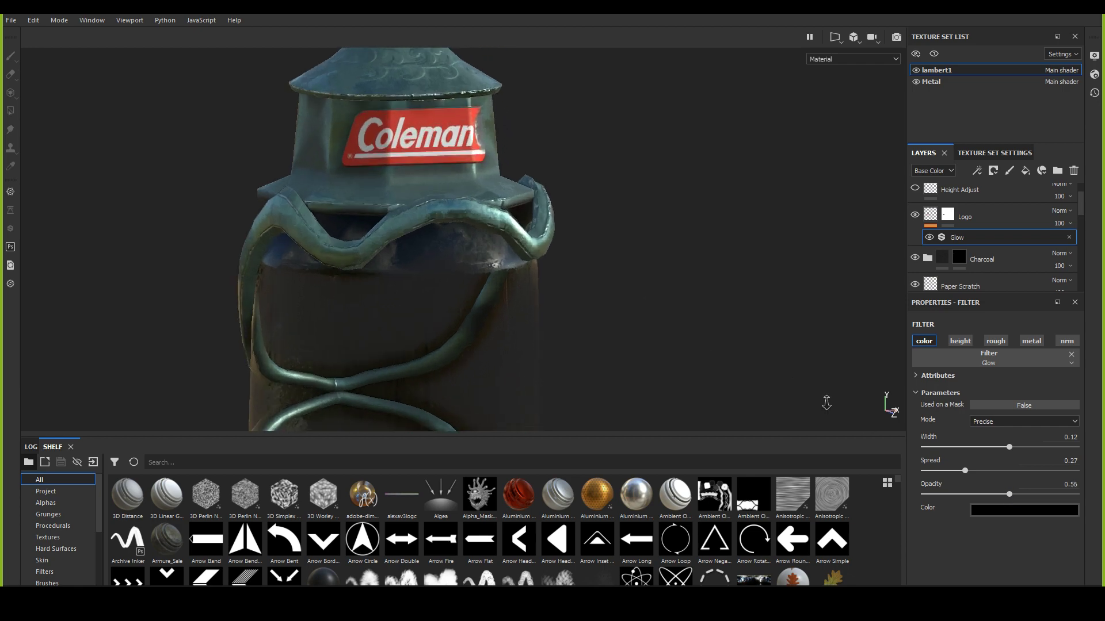
pyautogui.keyDown('alt'); pyautogui.moveTo(536, 255); pyautogui.dragTo(455, 288); pyautogui.keyUp('alt')
pyautogui.scroll(3, 455, 288)
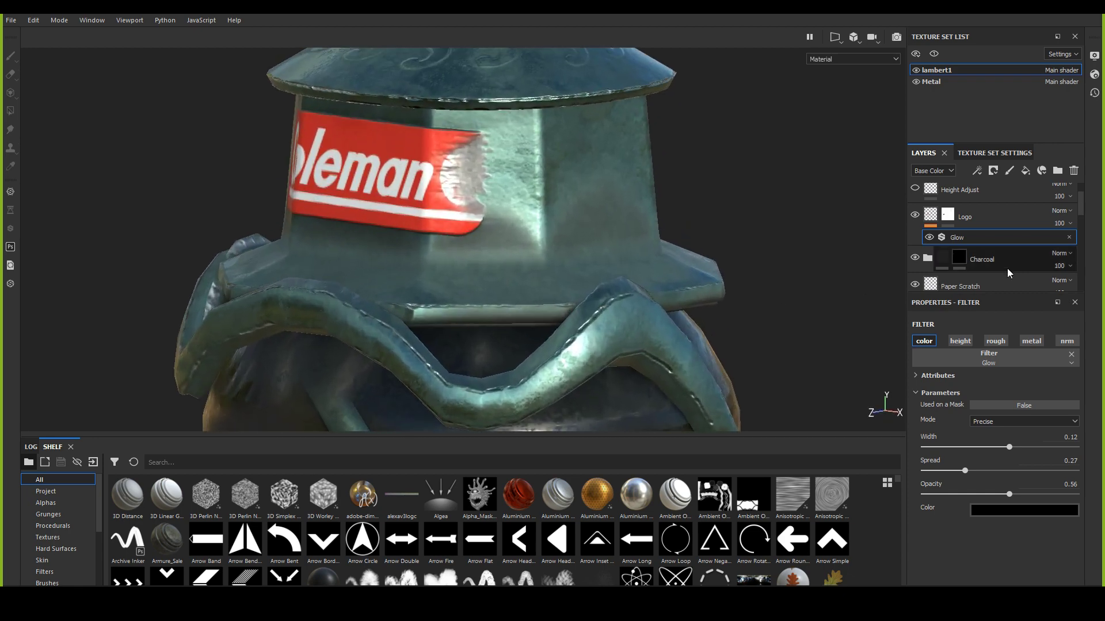
# Step: Add a Glow filter to the content of the Paper Scratch layer
pyautogui.scroll(1, 972, 253)
pyautogui.scroll(-3, 972, 253)
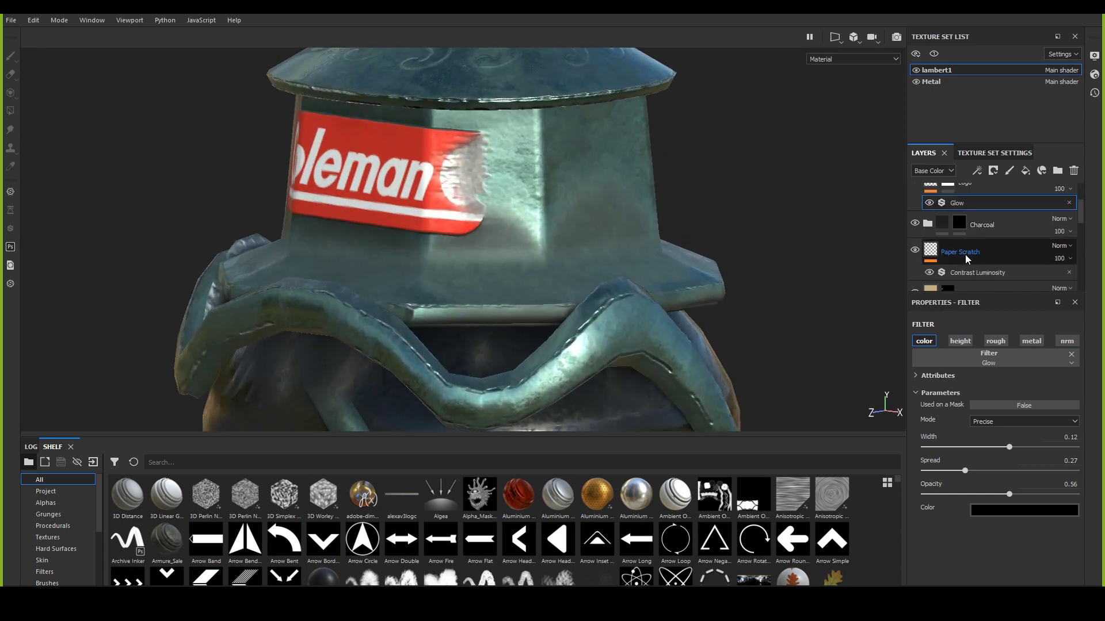
pyautogui.click(939, 256)
pyautogui.rightClick(937, 253)
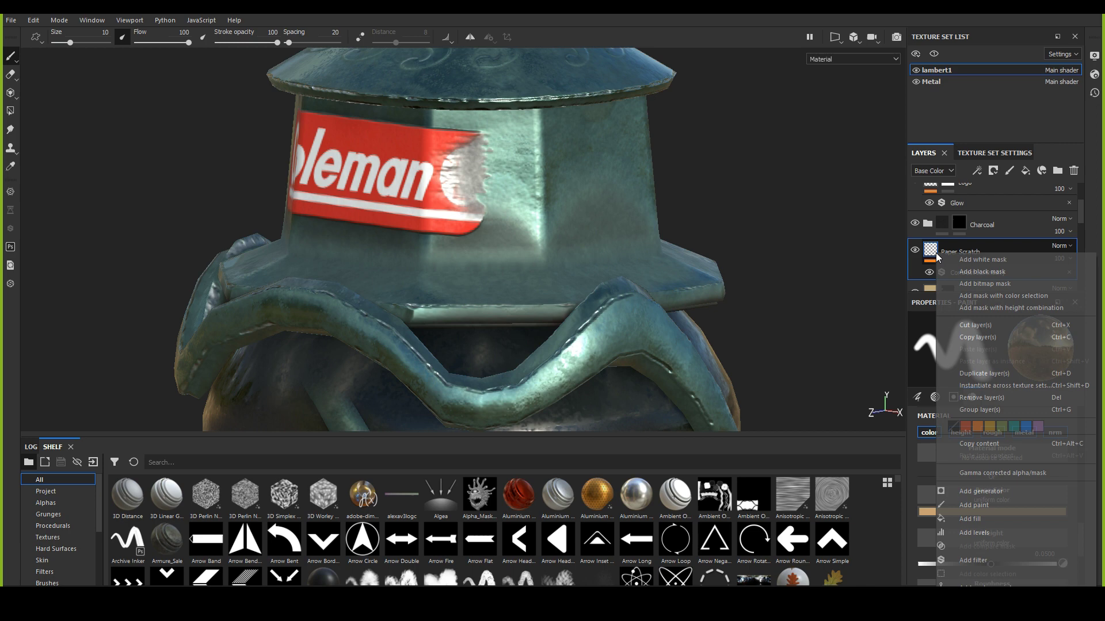
pyautogui.click(977, 560)
pyautogui.click(988, 355)
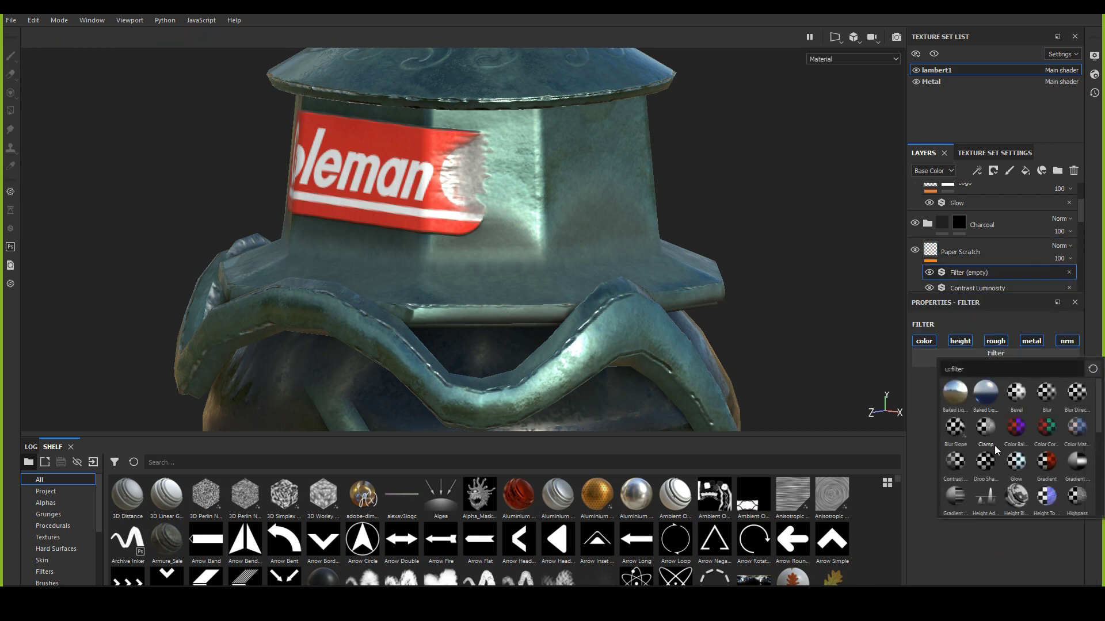
pyautogui.click(1013, 466)
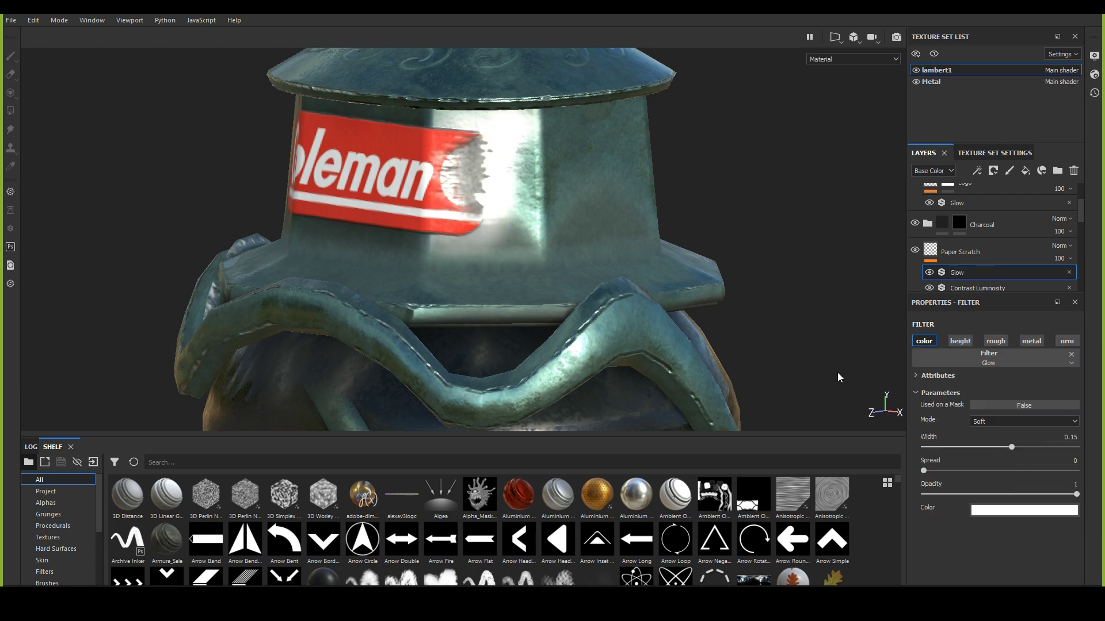
# Step: Give the Paper Scratch layer's Glow filter a black color and set its mode to Precise
pyautogui.click(1008, 512)
pyautogui.click(1008, 546)
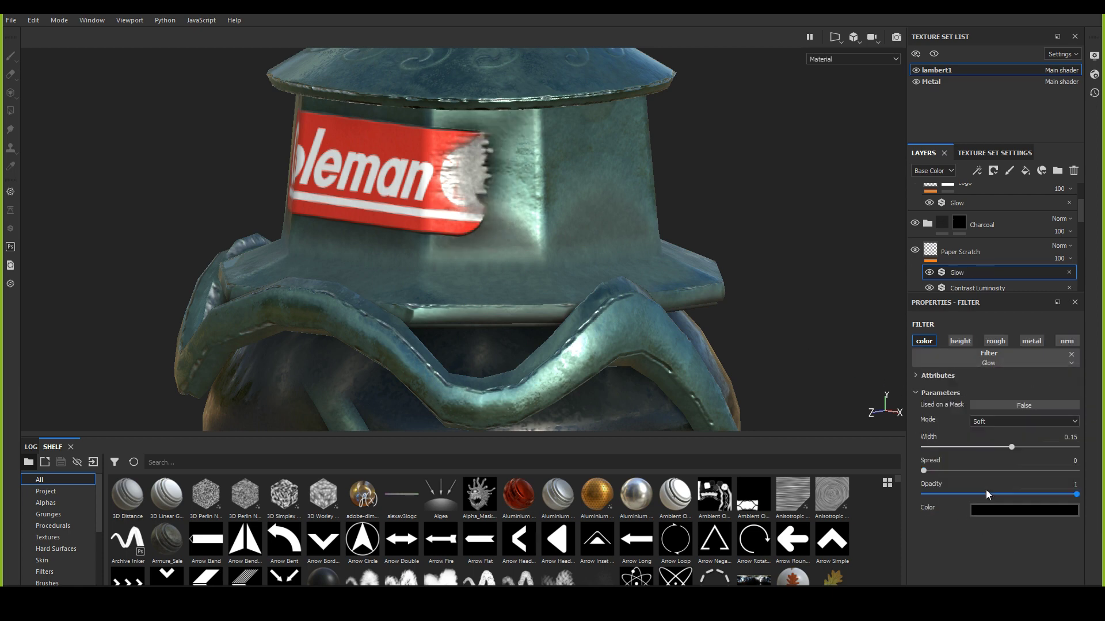
pyautogui.keyDown('alt'); pyautogui.moveTo(693, 330); pyautogui.dragTo(834, 347); pyautogui.keyUp('alt')
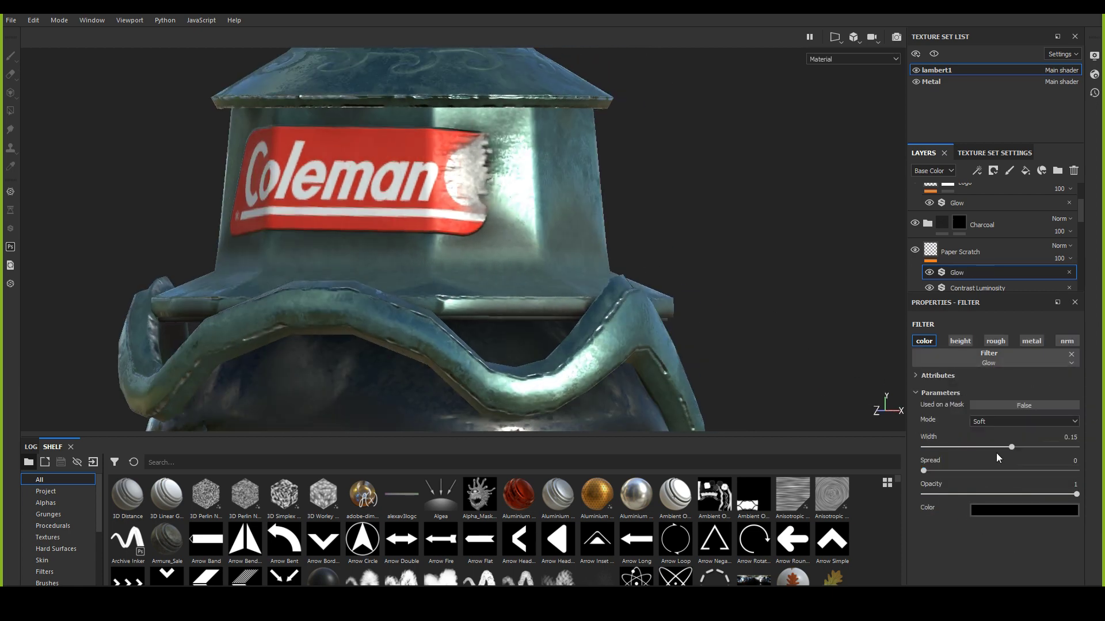
pyautogui.moveTo(1012, 447); pyautogui.dragTo(1008, 451)
pyautogui.click(993, 419)
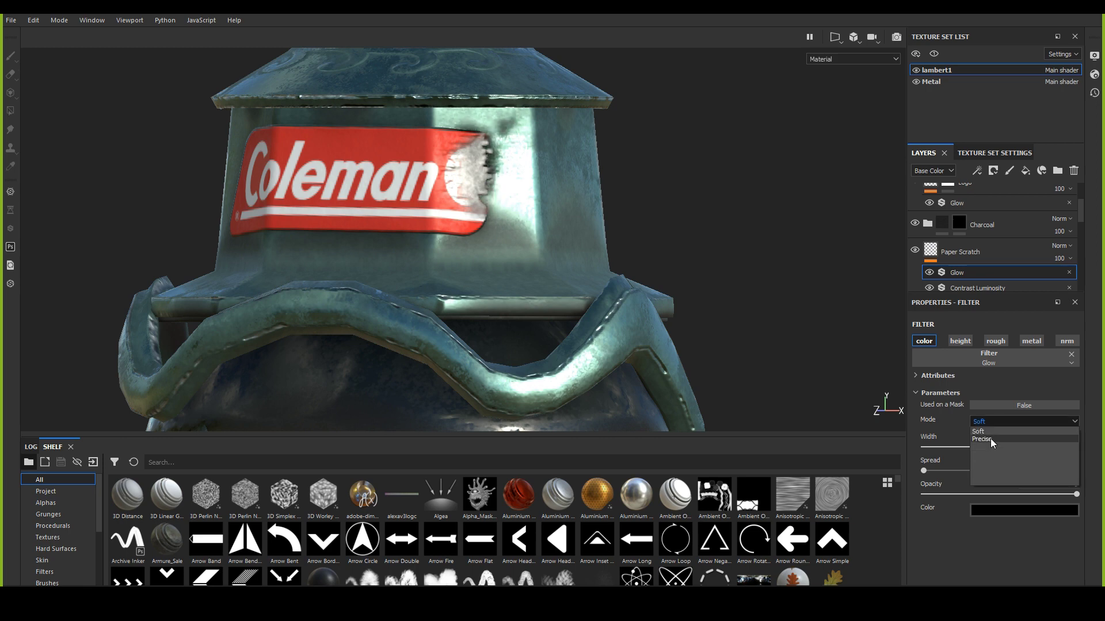
pyautogui.click(993, 446)
# Step: Set the Paper Scratch layer's Glow filter to Width 0.14, Spread 0.06 and Opacity 0.91
pyautogui.click(1011, 448)
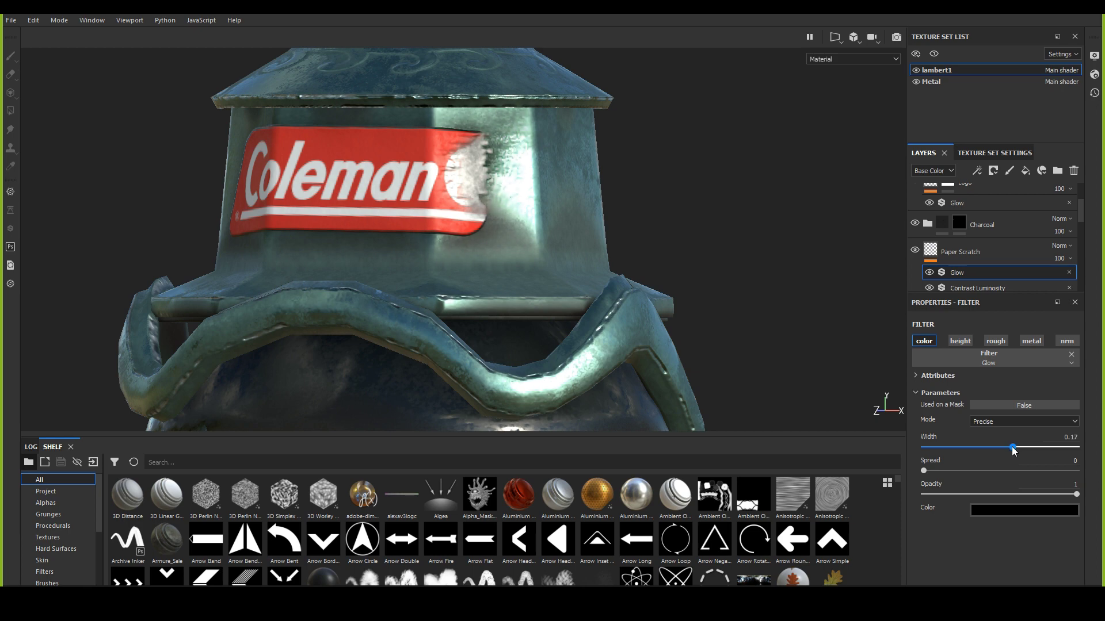
pyautogui.moveTo(926, 470); pyautogui.dragTo(932, 467)
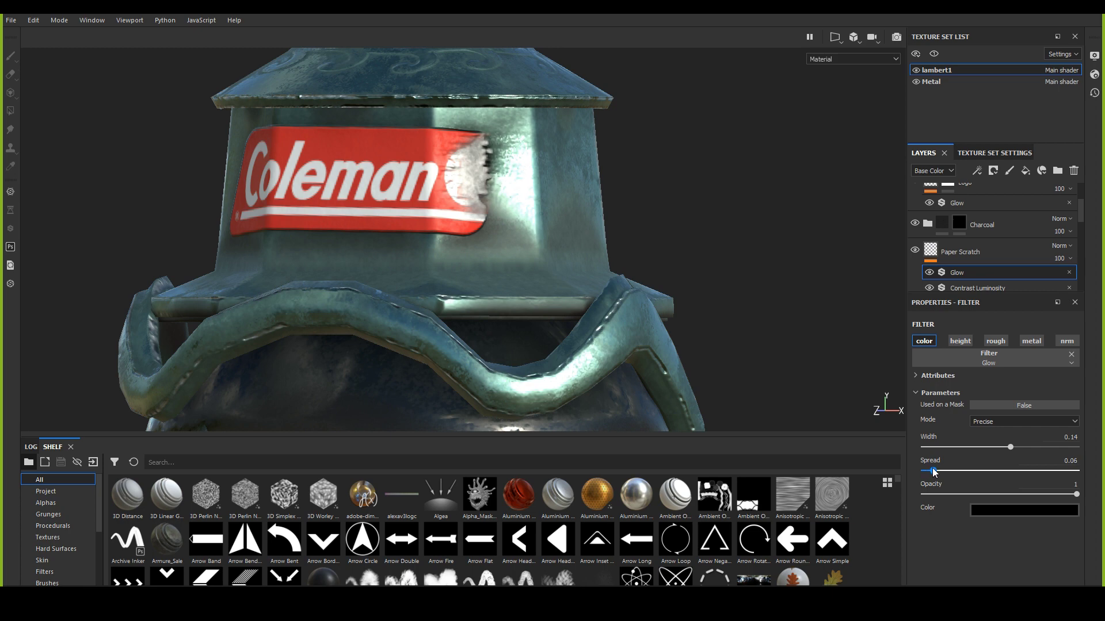
pyautogui.click(1070, 495)
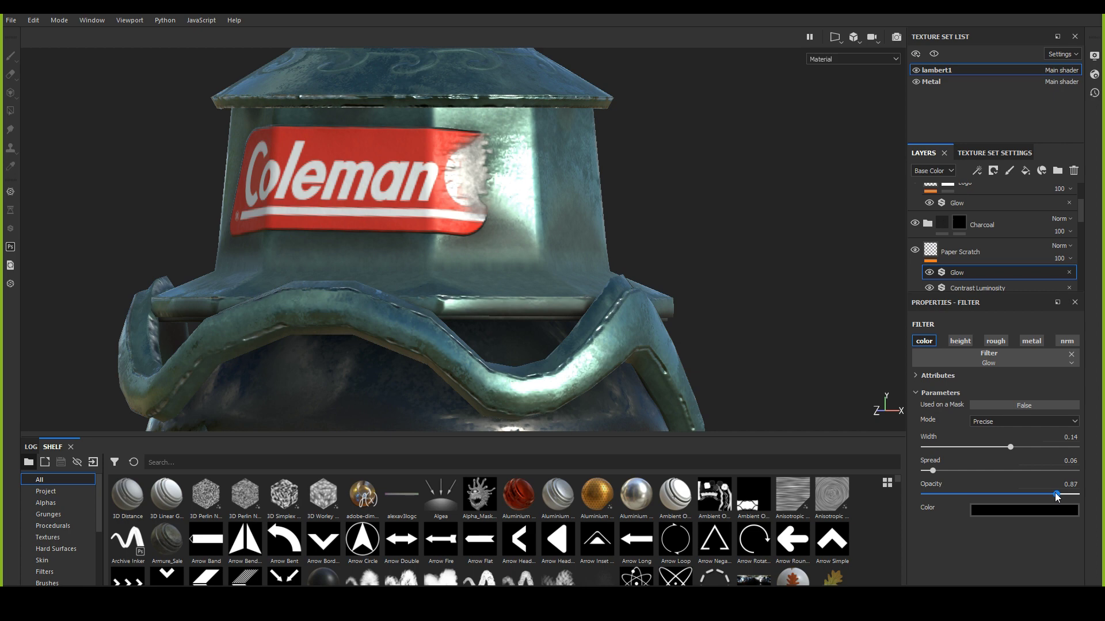
pyautogui.keyDown('alt'); pyautogui.moveTo(821, 352); pyautogui.dragTo(631, 251); pyautogui.keyUp('alt')
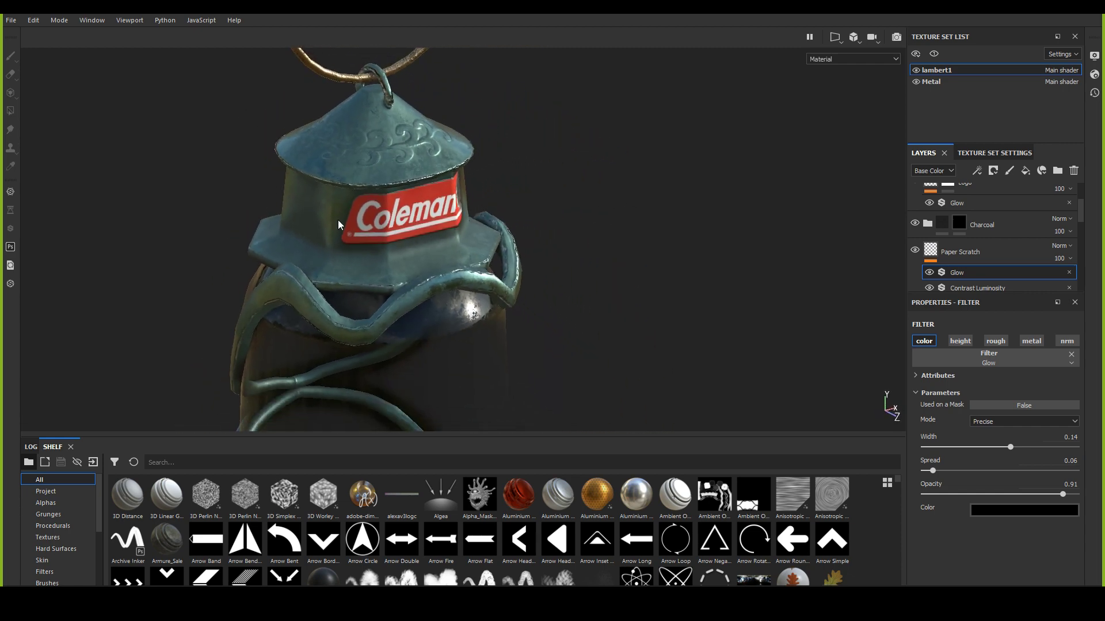
# Step: Inspect the torn edge of the logo up close, and move the Charcoal folder above the Logo layer
pyautogui.keyDown('alt'); pyautogui.moveTo(338, 225); pyautogui.dragTo(255, 335); pyautogui.keyUp('alt')
pyautogui.scroll(3, 299, 244)
pyautogui.keyDown('alt'); pyautogui.moveTo(254, 335); pyautogui.dragTo(569, 283, button='right'); pyautogui.keyUp('alt')
pyautogui.keyDown('alt'); pyautogui.moveTo(569, 283); pyautogui.dragTo(522, 328, button='middle'); pyautogui.keyUp('alt')
pyautogui.keyDown('alt'); pyautogui.moveTo(522, 328); pyautogui.dragTo(567, 338, button='right'); pyautogui.keyUp('alt')
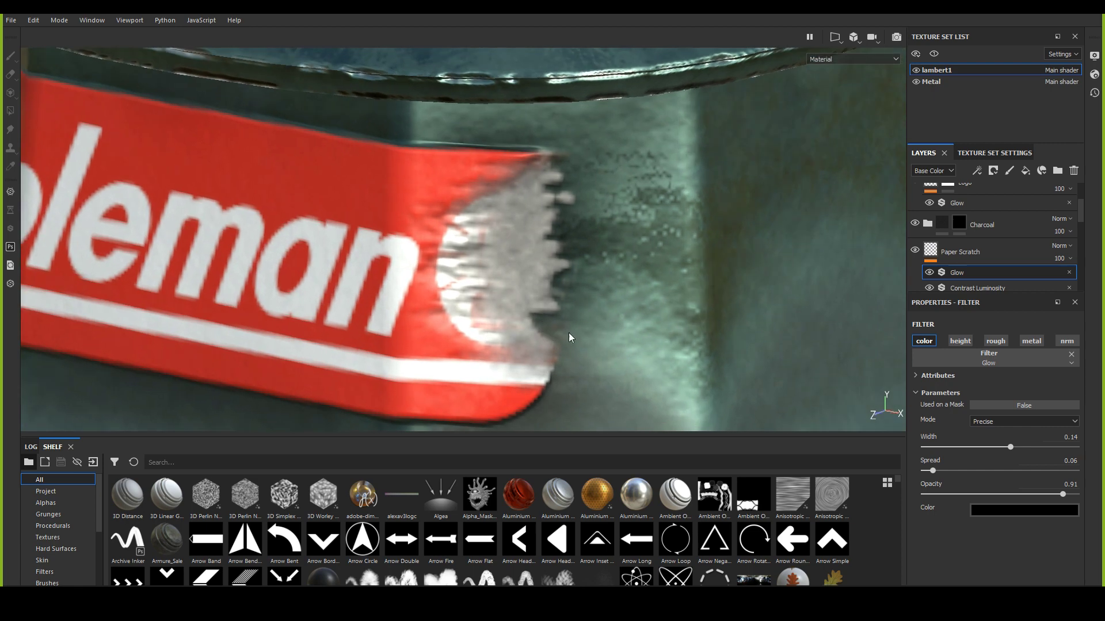
pyautogui.moveTo(976, 253)
pyautogui.mouseDown()
pyautogui.moveTo(980, 225)
pyautogui.moveTo(971, 270)
pyautogui.moveTo(971, 246)
pyautogui.mouseUp()
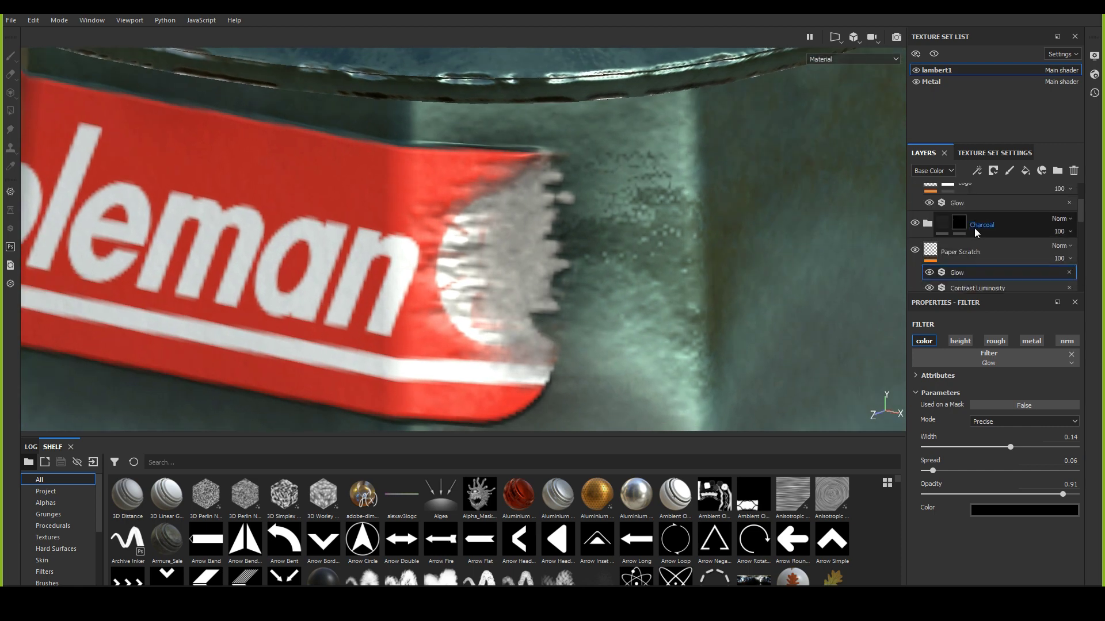
pyautogui.scroll(1, 974, 230)
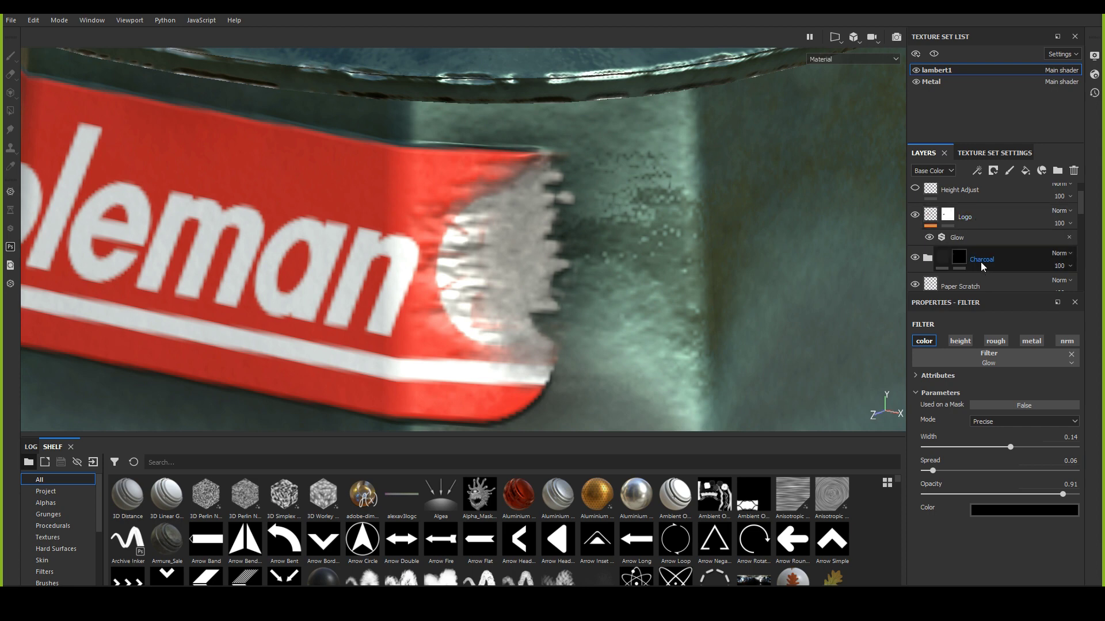
pyautogui.click(973, 209)
pyautogui.moveTo(973, 205); pyautogui.dragTo(975, 247)
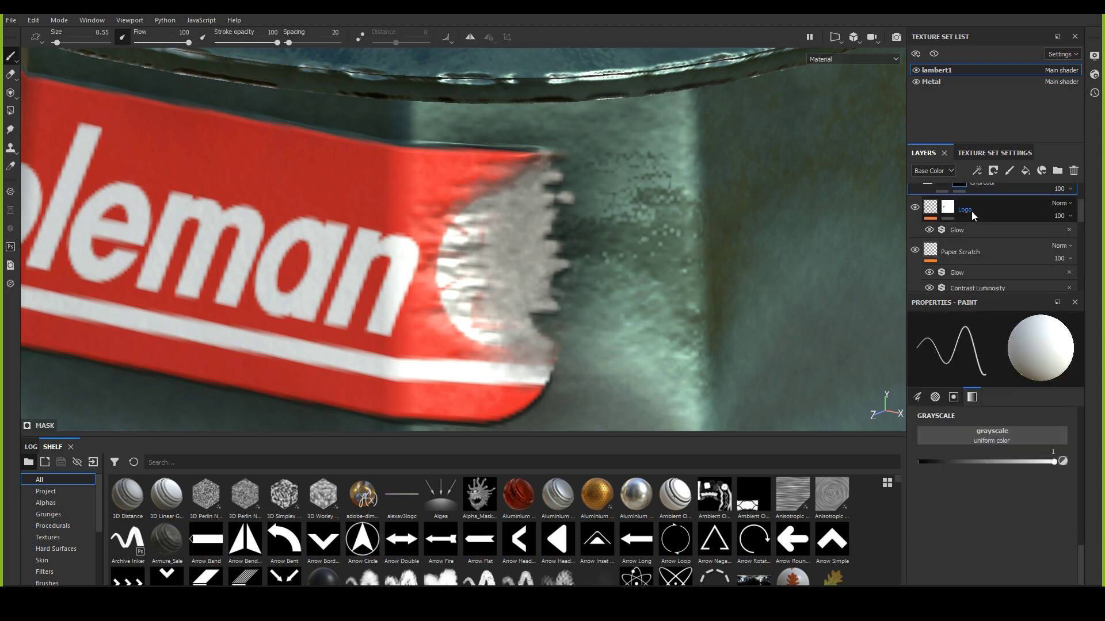
# Step: Add a new paint layer directly above the Logo layer and name it Black Overlay
pyautogui.click(971, 211)
pyautogui.scroll(1, 974, 244)
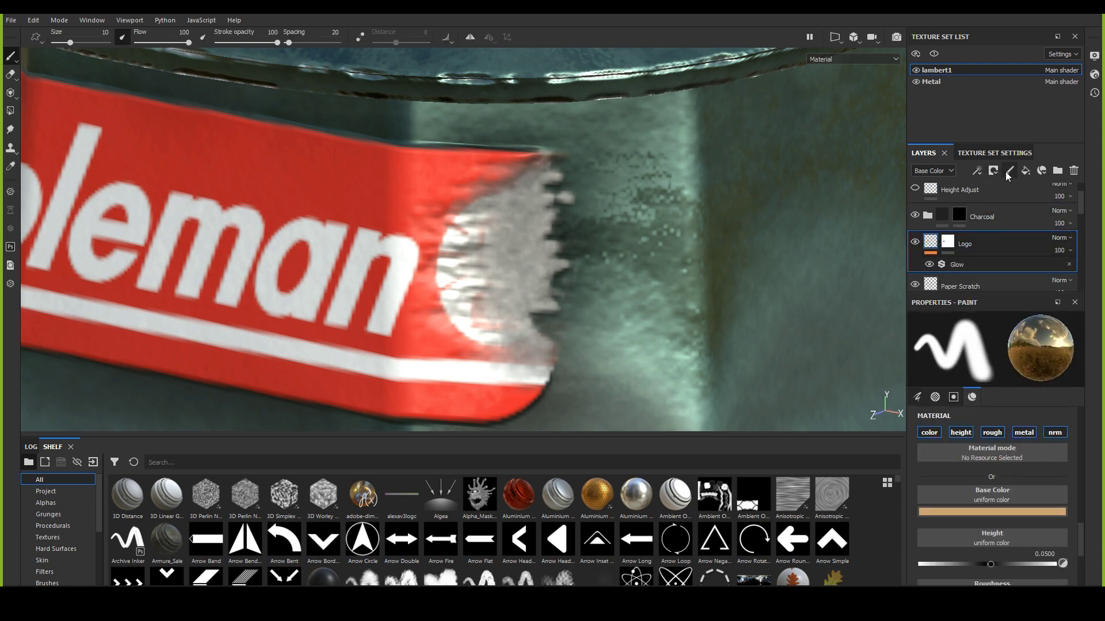
pyautogui.click(1008, 171)
pyautogui.doubleClick(955, 244)
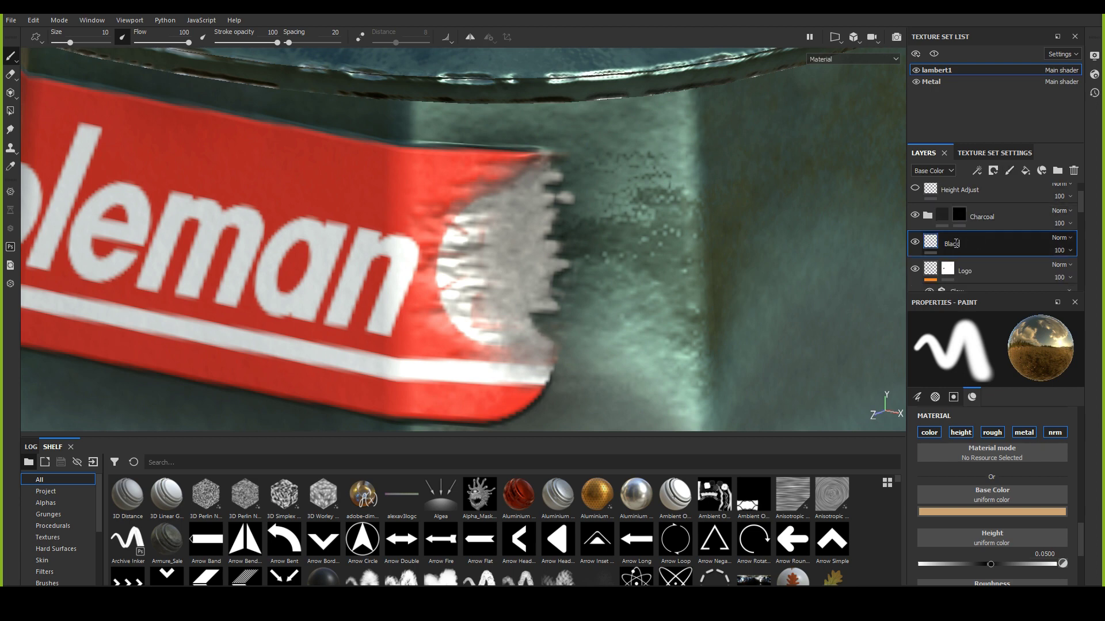
pyautogui.press('Return')
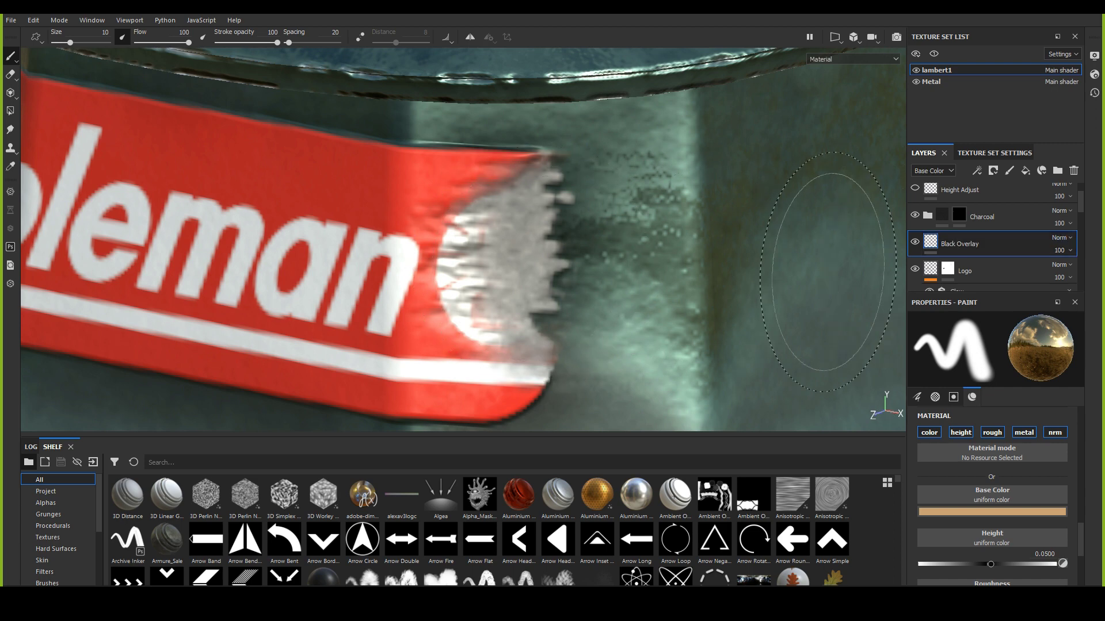
# Step: Set the brush's base color to black and reduce the brush size to 0.59 over the logo's torn edge
pyautogui.click(965, 512)
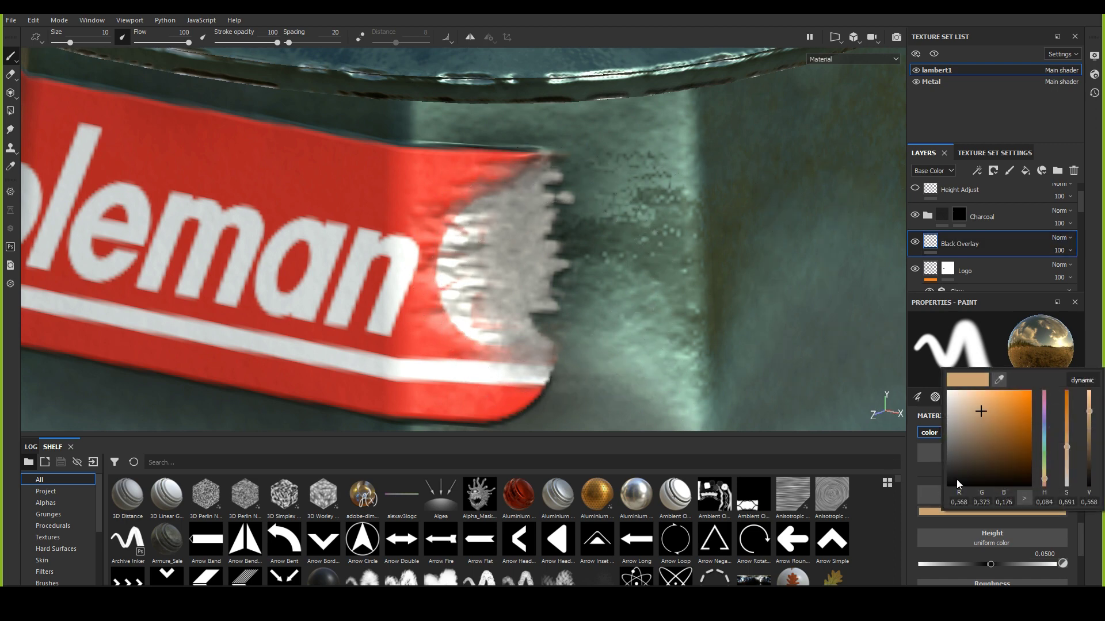
pyautogui.click(956, 478)
pyautogui.keyDown('alt'); pyautogui.moveTo(509, 242); pyautogui.dragTo(490, 240); pyautogui.keyUp('alt')
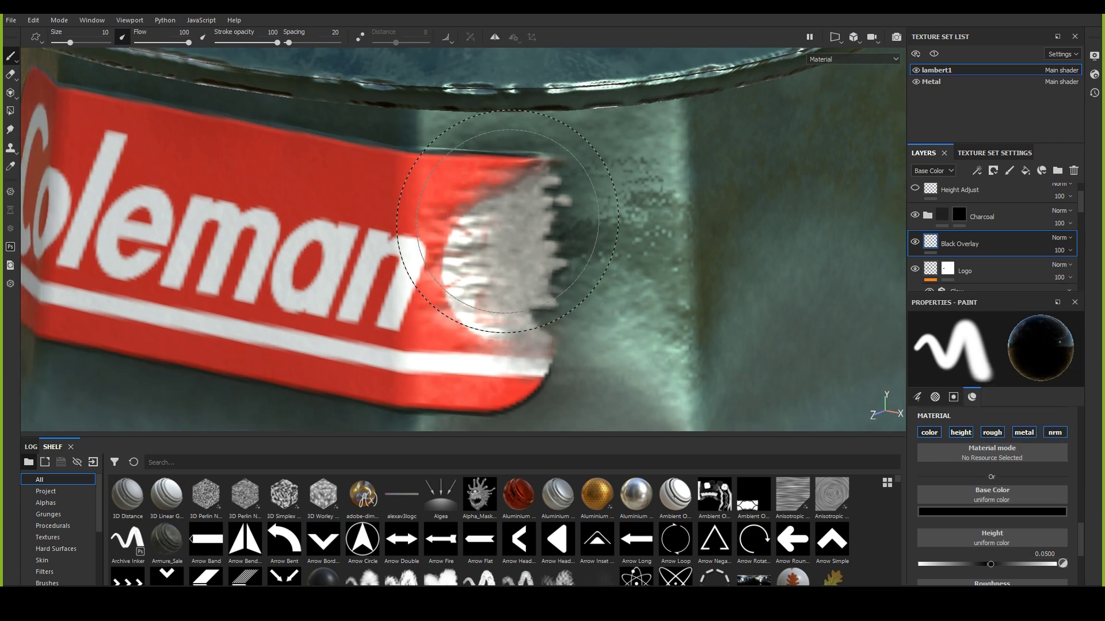
pyautogui.keyDown('ctrl'); pyautogui.moveTo(490, 241); pyautogui.dragTo(511, 216, button='right'); pyautogui.keyUp('ctrl')
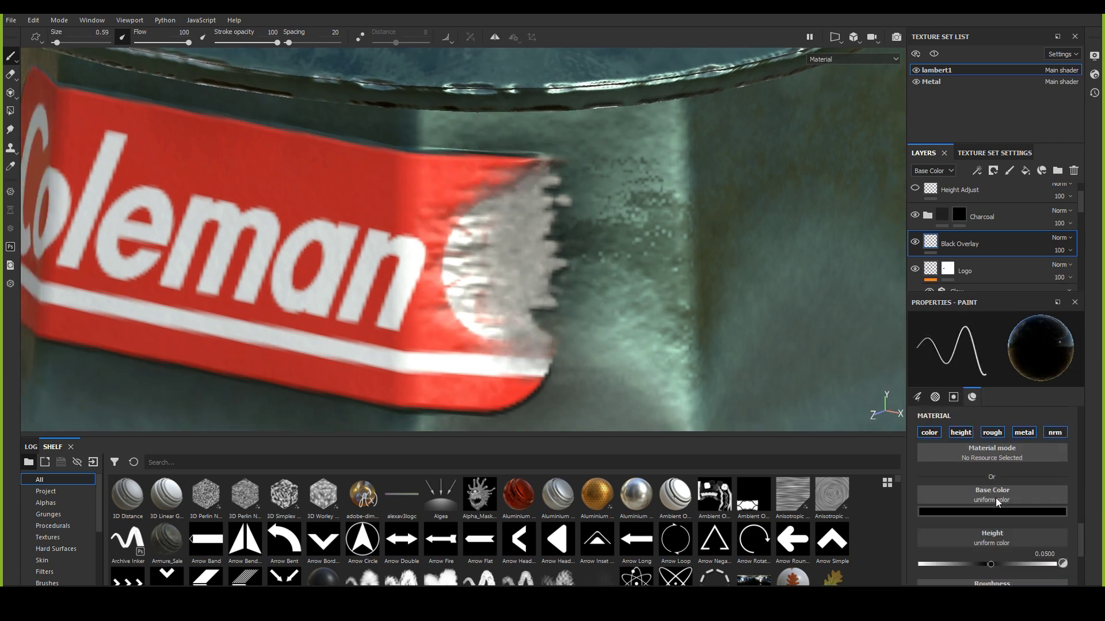
# Step: Restrict the brush to the color channel by turning off its height, roughness, metallic and normal channels
pyautogui.scroll(1, 997, 501)
pyautogui.click(960, 467)
pyautogui.click(991, 467)
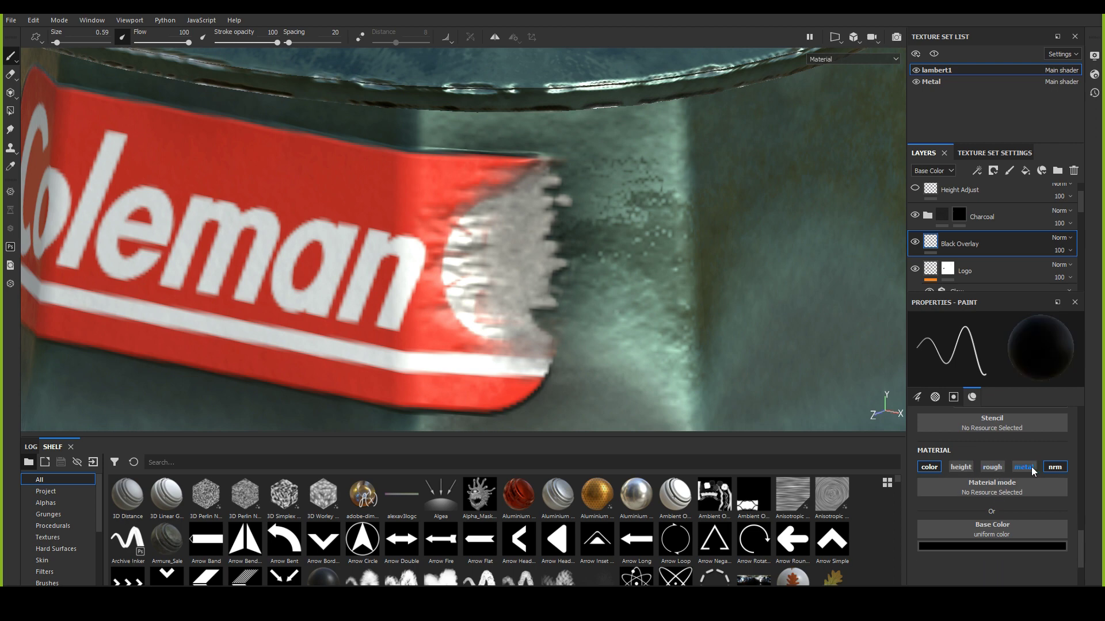
pyautogui.click(1023, 467)
pyautogui.click(1055, 467)
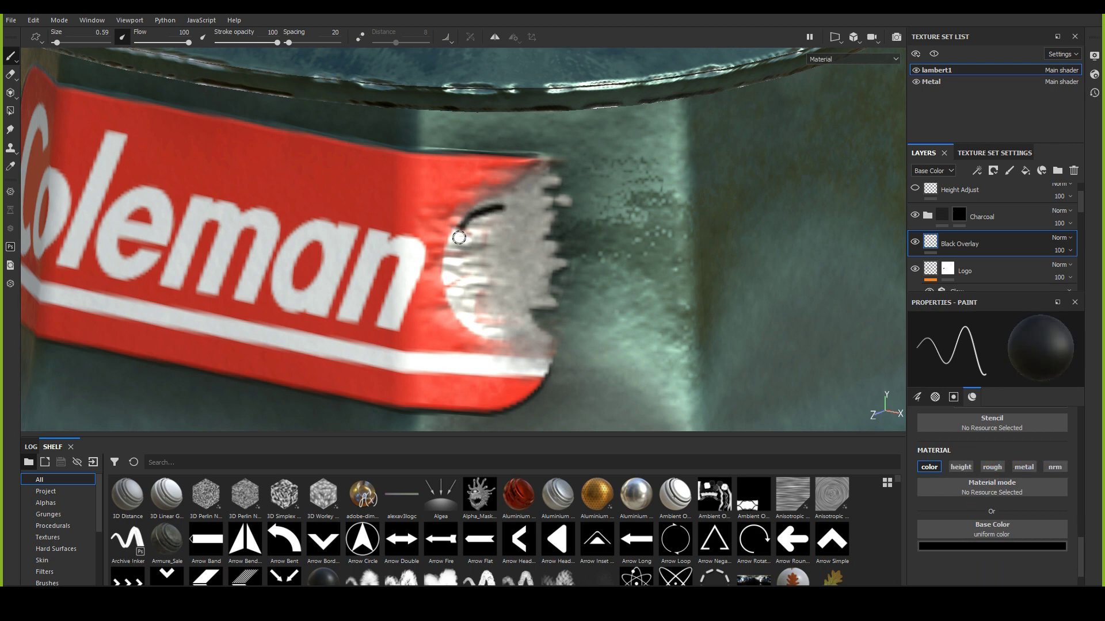
# Step: Lower the brush's stroke opacity to 15
pyautogui.scroll(5, 948, 537)
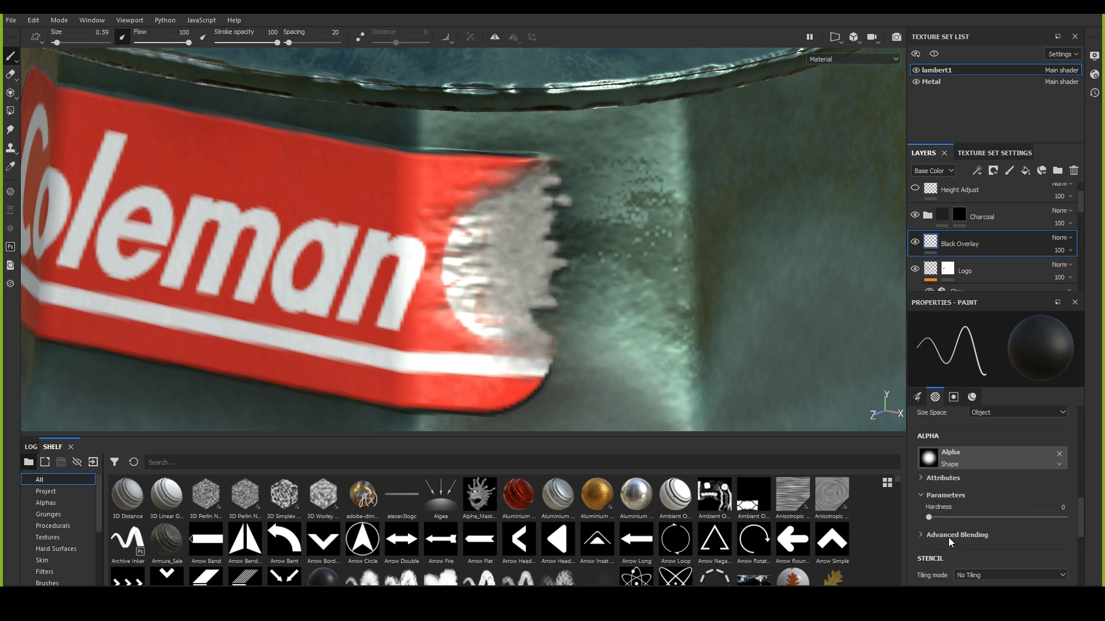
pyautogui.scroll(4, 948, 537)
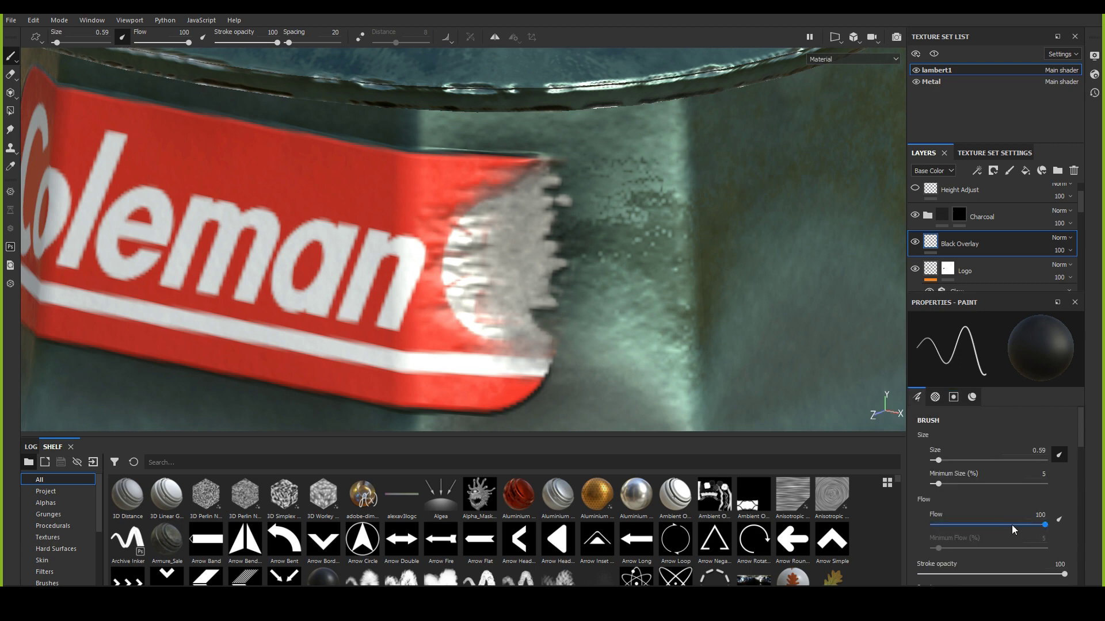
pyautogui.scroll(-1, 947, 530)
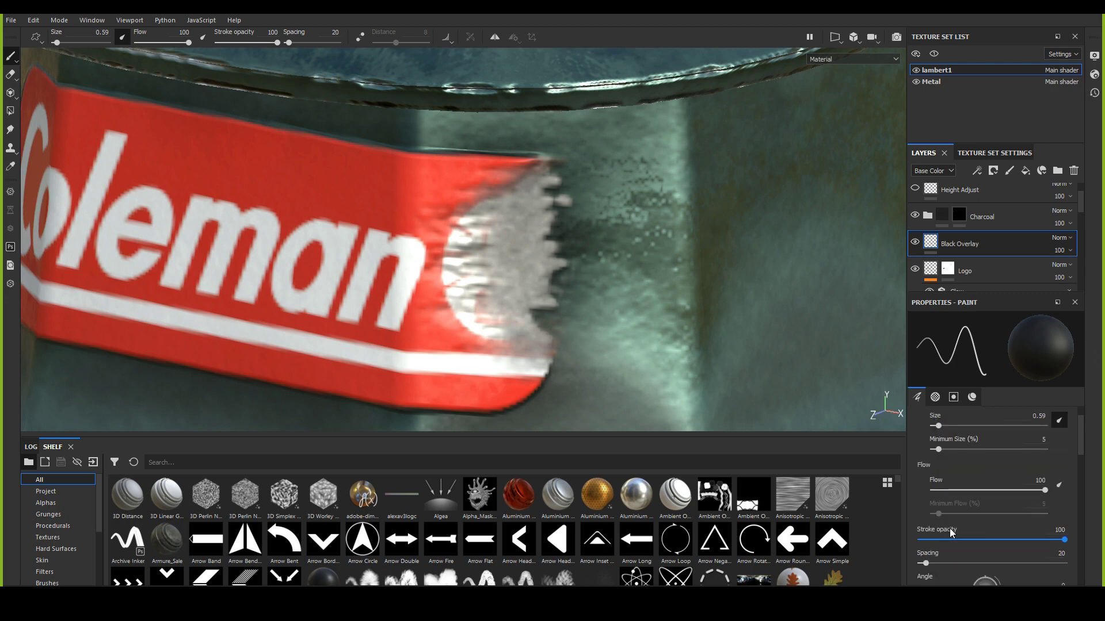
pyautogui.click(940, 539)
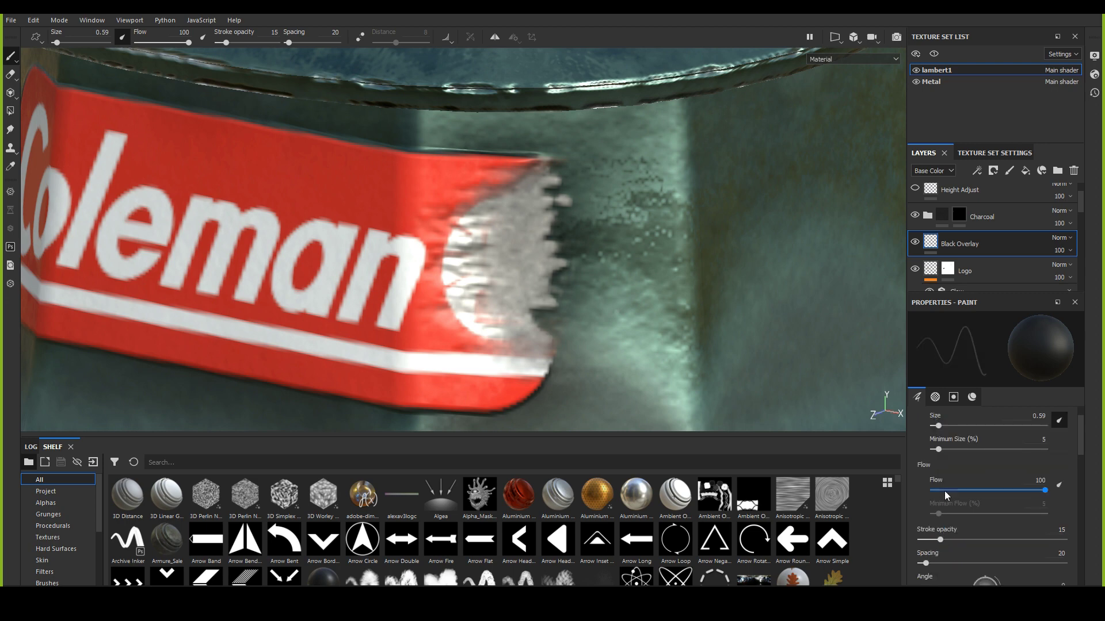
# Step: Lower the brush flow to 44 and reduce the brush size to 0.23 over the upper part of the logo's torn edge
pyautogui.click(981, 491)
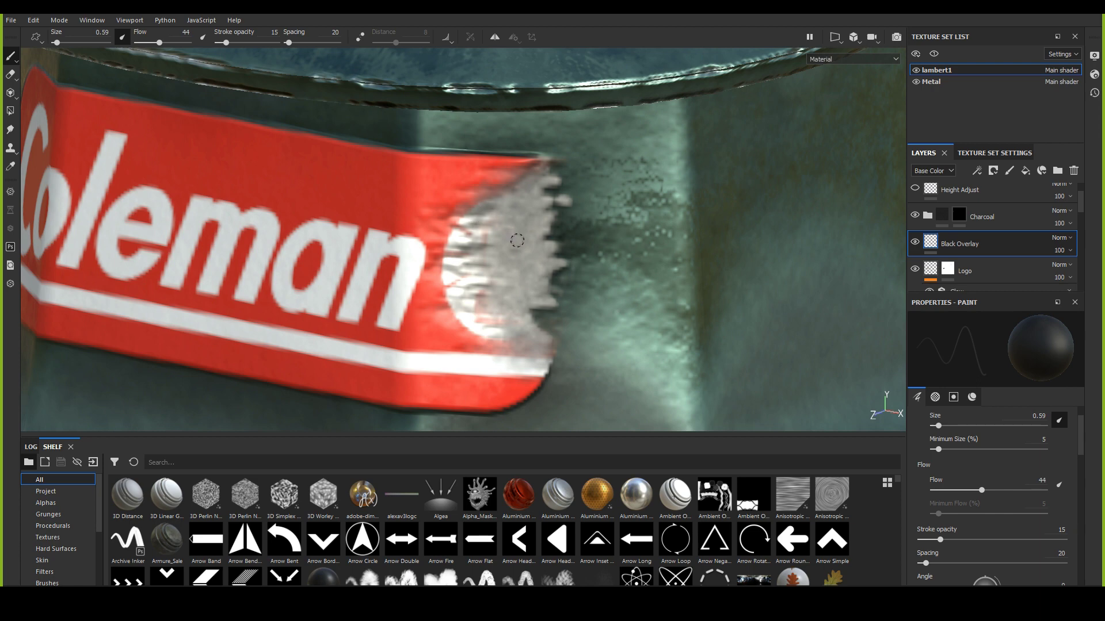
pyautogui.moveTo(474, 203)
pyautogui.keyDown('alt'); pyautogui.mouseDown(button='right')
pyautogui.moveTo(472, 266)
pyautogui.moveTo(440, 269)
pyautogui.mouseUp(button='right'); pyautogui.keyUp('alt')
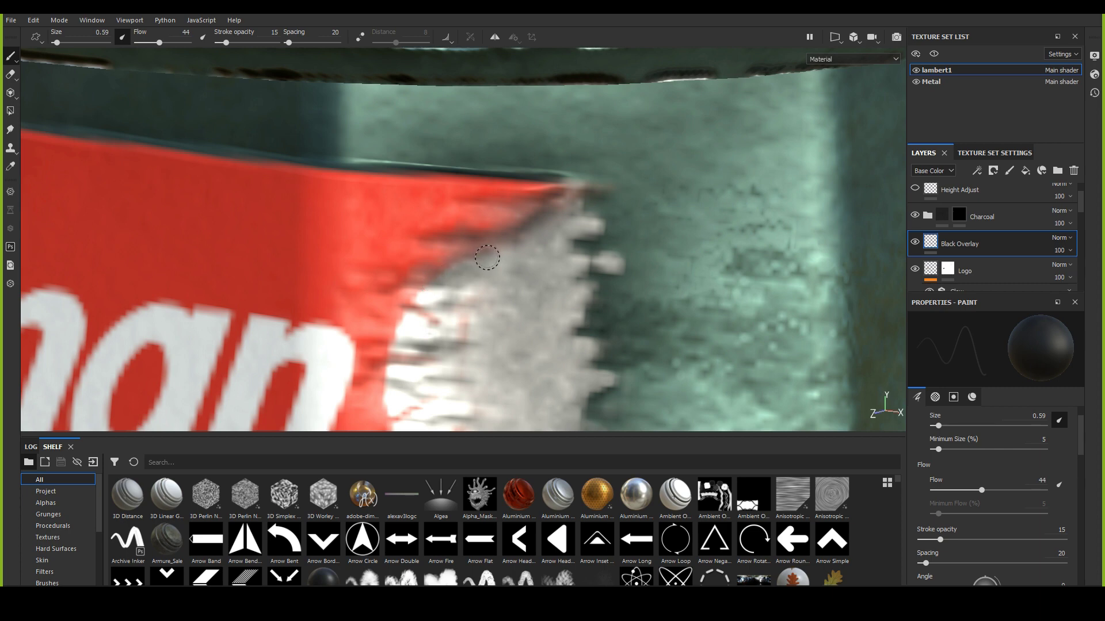
pyautogui.keyDown('ctrl'); pyautogui.moveTo(489, 259); pyautogui.dragTo(489, 259, button='right'); pyautogui.keyUp('ctrl')
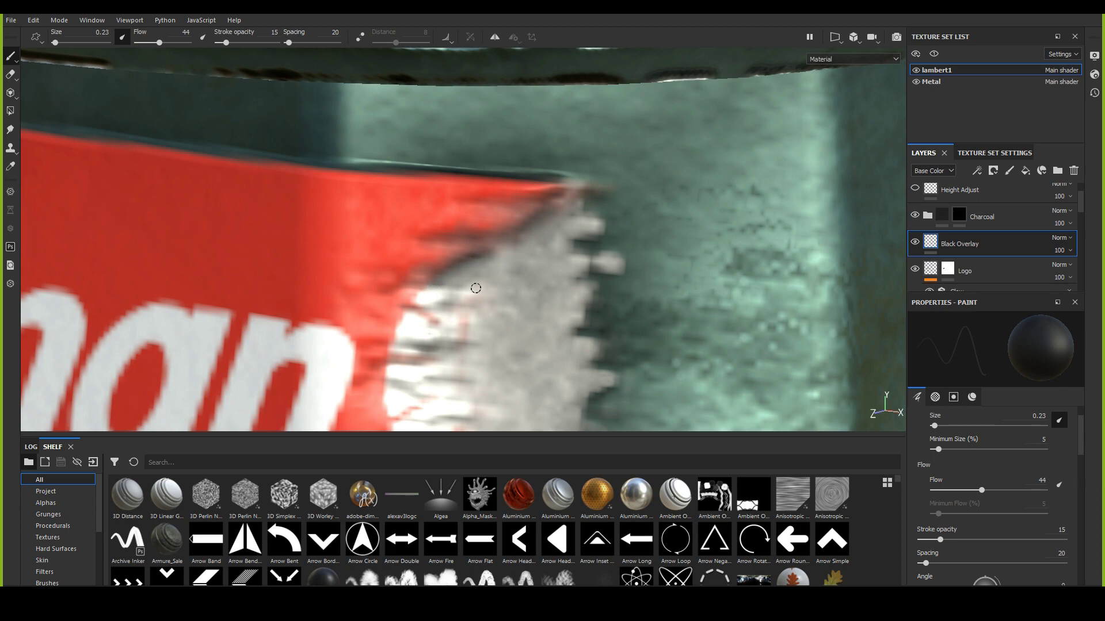
pyautogui.keyDown('alt'); pyautogui.moveTo(440, 282); pyautogui.dragTo(481, 269); pyautogui.keyUp('alt')
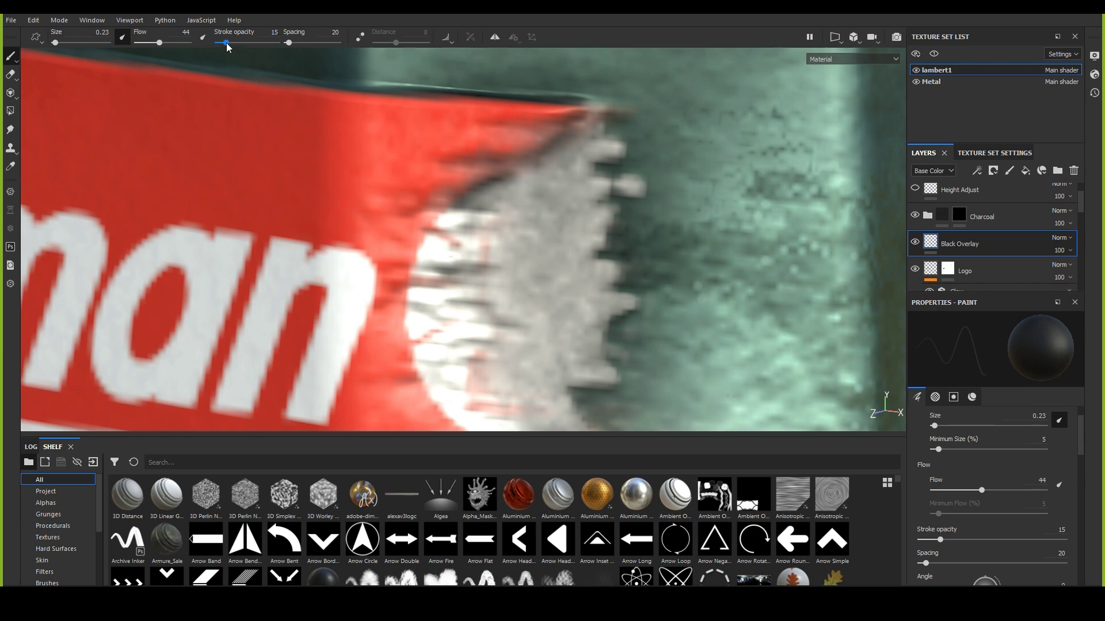
# Step: Raise the brush's flow to 73 and its stroke opacity to 52 for stronger shading around the torn edge
pyautogui.moveTo(226, 44); pyautogui.dragTo(236, 44)
pyautogui.moveTo(159, 44); pyautogui.dragTo(166, 46)
pyautogui.moveTo(429, 536)
pyautogui.moveTo(445, 234)
pyautogui.keyDown('alt'); pyautogui.mouseDown(button='right')
pyautogui.moveTo(414, 309)
pyautogui.moveTo(382, 271)
pyautogui.moveTo(394, 289)
pyautogui.moveTo(392, 277)
pyautogui.moveTo(353, 291)
pyautogui.moveTo(397, 304)
pyautogui.mouseUp(button='right'); pyautogui.keyUp('alt')
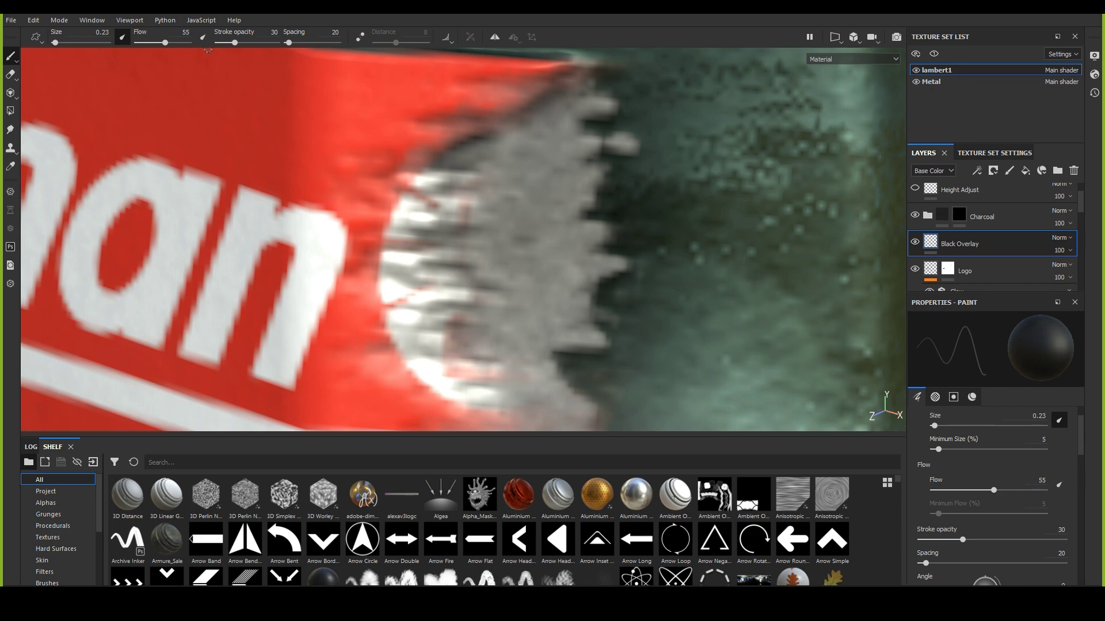
pyautogui.moveTo(170, 43); pyautogui.dragTo(248, 46)
pyautogui.click(235, 42)
pyautogui.moveTo(488, 390)
pyautogui.keyDown('alt'); pyautogui.mouseDown()
pyautogui.moveTo(409, 365)
pyautogui.moveTo(420, 326)
pyautogui.moveTo(395, 345)
pyautogui.moveTo(553, 389)
pyautogui.mouseUp(); pyautogui.keyUp('alt')
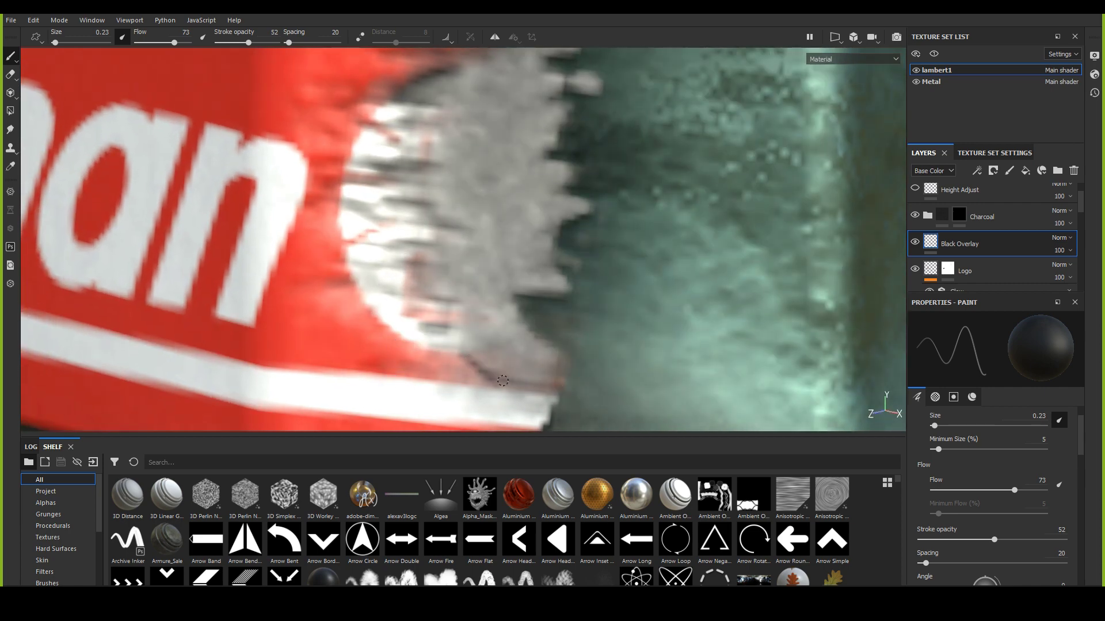
# Step: Paint thin black shading on the Black Overlay layer along the torn paper's inner edge, around its white fibres and lower corner
pyautogui.moveTo(466, 357)
pyautogui.mouseDown()
pyautogui.moveTo(444, 343)
pyautogui.moveTo(465, 353)
pyautogui.moveTo(446, 328)
pyautogui.moveTo(473, 316)
pyautogui.moveTo(389, 285)
pyautogui.moveTo(400, 291)
pyautogui.moveTo(399, 271)
pyautogui.moveTo(455, 271)
pyautogui.mouseUp()
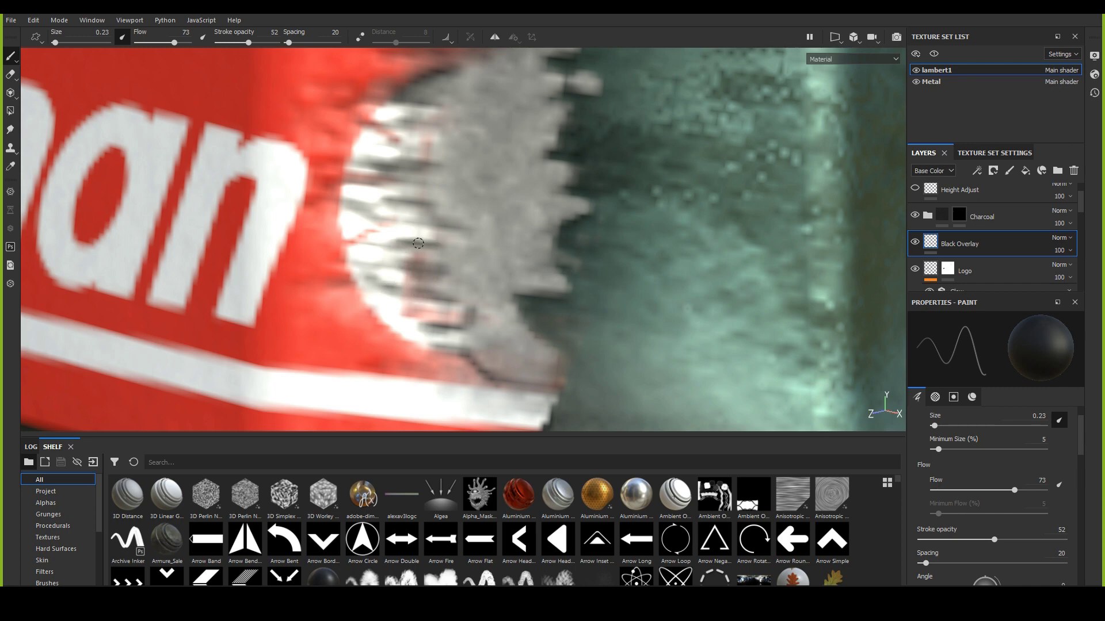
pyautogui.moveTo(355, 203)
pyautogui.mouseDown()
pyautogui.moveTo(455, 228)
pyautogui.moveTo(400, 206)
pyautogui.moveTo(434, 205)
pyautogui.moveTo(460, 218)
pyautogui.moveTo(455, 226)
pyautogui.mouseUp()
pyautogui.keyDown('alt'); pyautogui.moveTo(455, 238); pyautogui.dragTo(447, 293, button='middle'); pyautogui.keyUp('alt')
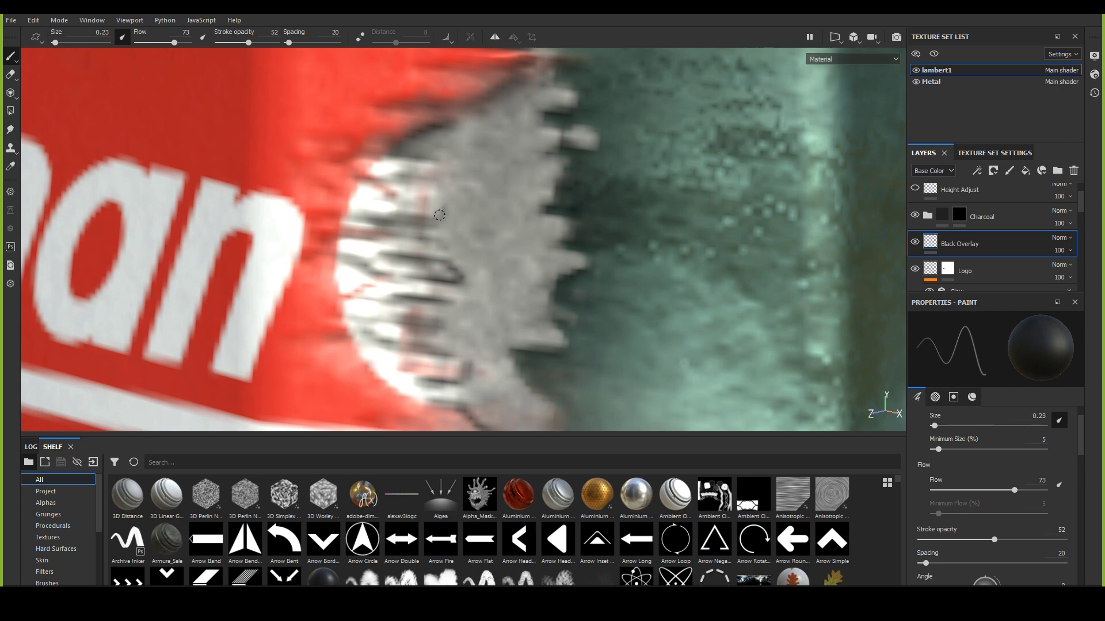
pyautogui.moveTo(443, 203)
pyautogui.mouseDown()
pyautogui.moveTo(435, 183)
pyautogui.moveTo(417, 180)
pyautogui.moveTo(447, 159)
pyautogui.moveTo(445, 177)
pyautogui.mouseUp()
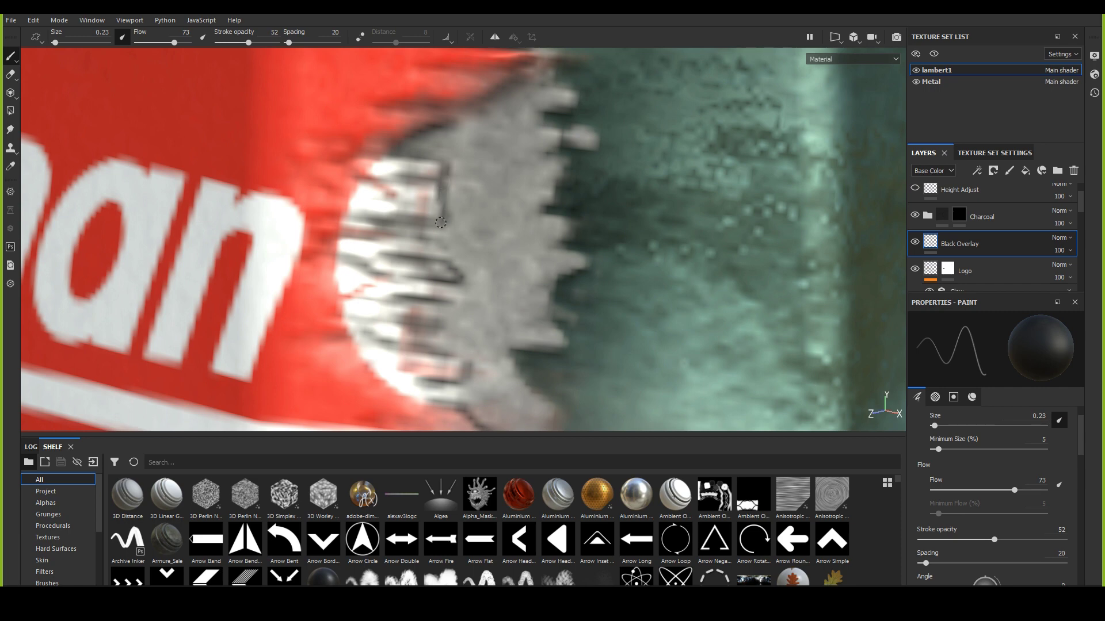
pyautogui.moveTo(440, 222); pyautogui.dragTo(415, 224)
pyautogui.moveTo(446, 263)
pyautogui.mouseDown()
pyautogui.moveTo(465, 274)
pyautogui.moveTo(456, 300)
pyautogui.moveTo(467, 293)
pyautogui.moveTo(403, 306)
pyautogui.moveTo(453, 332)
pyautogui.moveTo(462, 351)
pyautogui.moveTo(447, 393)
pyautogui.moveTo(462, 409)
pyautogui.mouseUp()
pyautogui.moveTo(479, 415); pyautogui.dragTo(419, 322, button='middle')
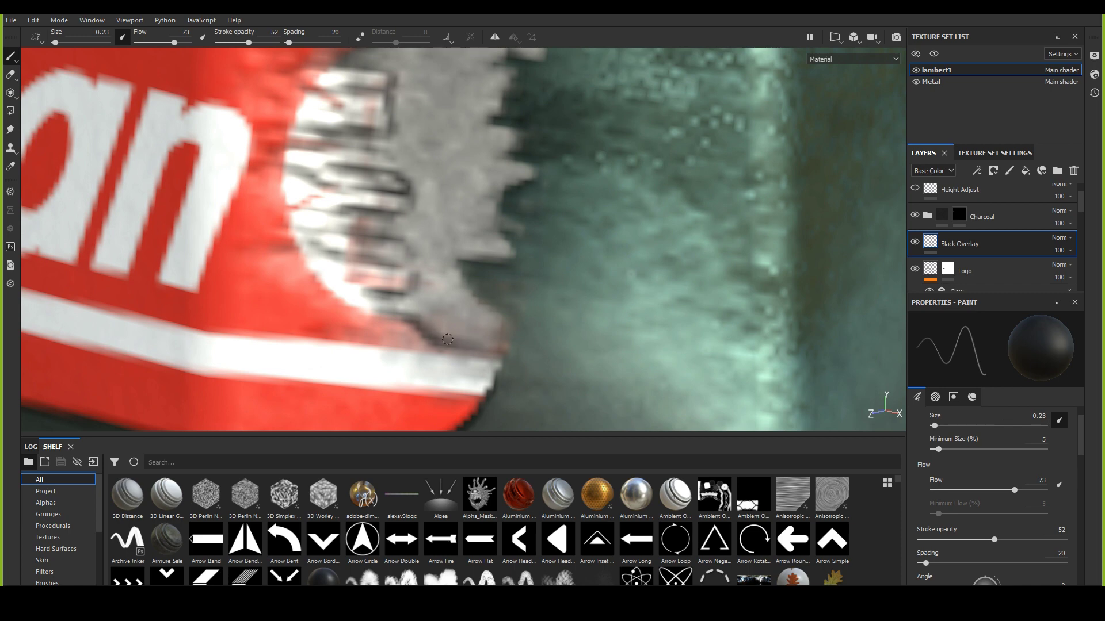
pyautogui.moveTo(447, 339)
pyautogui.mouseDown()
pyautogui.moveTo(454, 331)
pyautogui.moveTo(366, 302)
pyautogui.moveTo(409, 302)
pyautogui.moveTo(416, 283)
pyautogui.moveTo(393, 250)
pyautogui.moveTo(405, 281)
pyautogui.moveTo(396, 372)
pyautogui.mouseUp()
pyautogui.keyDown('alt'); pyautogui.moveTo(398, 230); pyautogui.dragTo(355, 237); pyautogui.keyUp('alt')
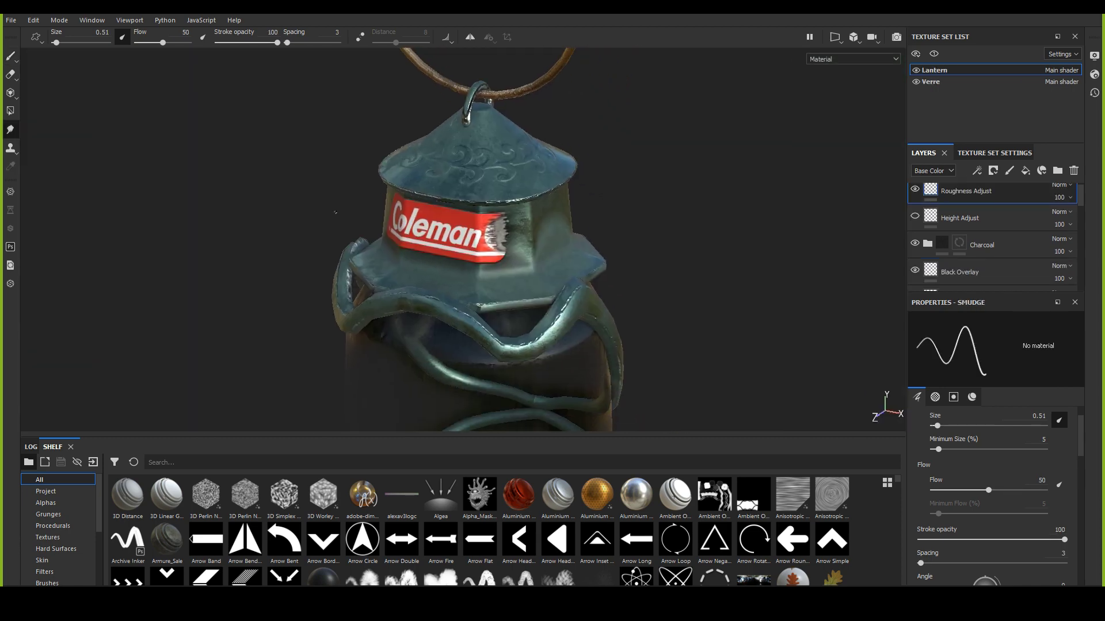
# Step: Select the Paper Scratch layer below the Logo layer, with the logo's torn edge in close view
pyautogui.keyDown('alt'); pyautogui.moveTo(494, 299); pyautogui.dragTo(494, 311, button='right'); pyautogui.keyUp('alt')
pyautogui.keyDown('alt'); pyautogui.moveTo(494, 312); pyautogui.dragTo(520, 321); pyautogui.keyUp('alt')
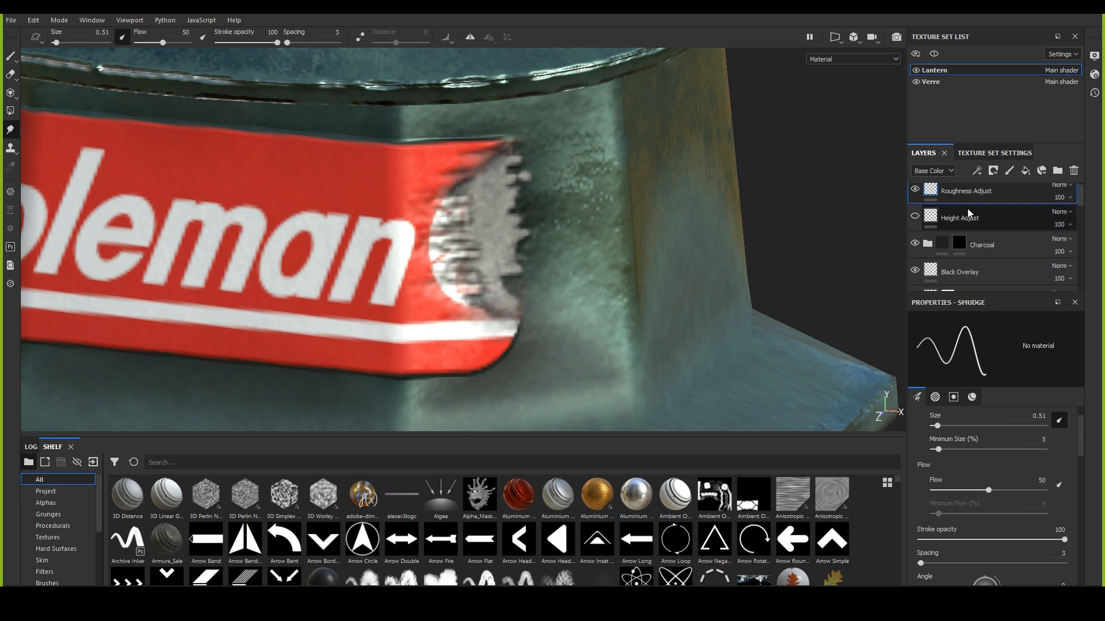
pyautogui.scroll(-3, 972, 225)
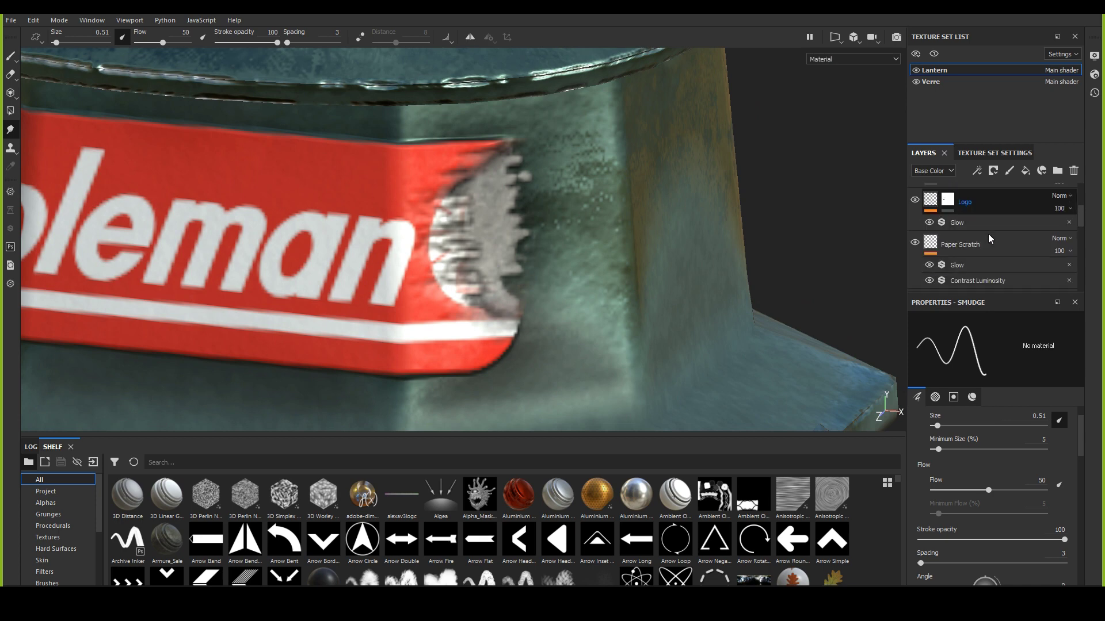
pyautogui.scroll(-1, 988, 238)
pyautogui.click(967, 247)
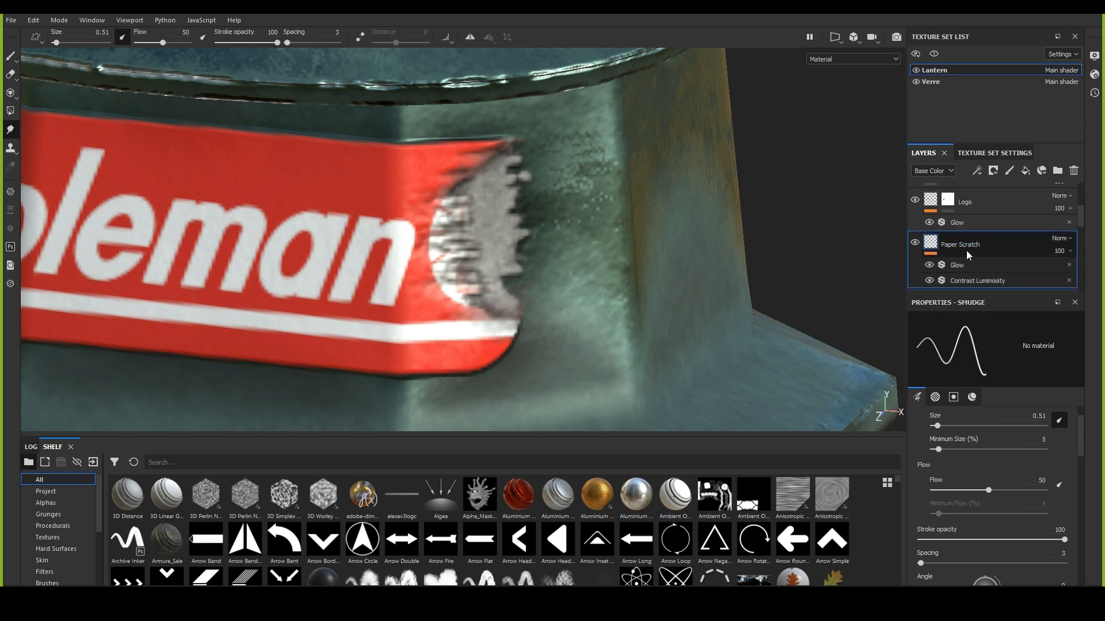
pyautogui.scroll(-1, 965, 250)
pyautogui.scroll(5, 499, 311)
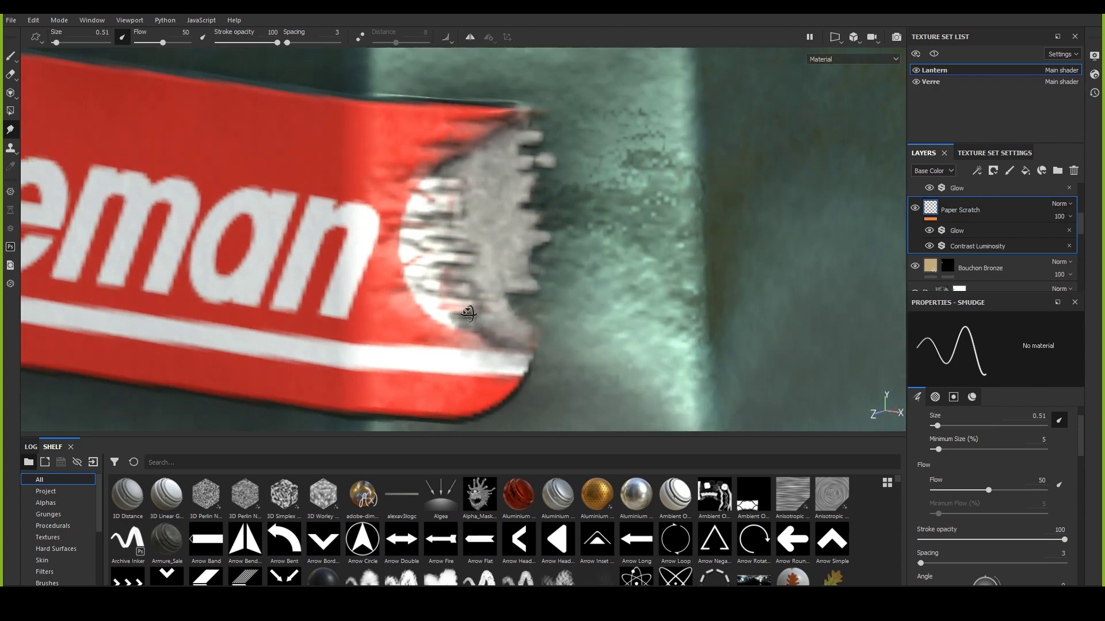
# Step: Switch from the Smudge tool to the Paint brush and enable its height channel alongside color
pyautogui.scroll(-8, 975, 436)
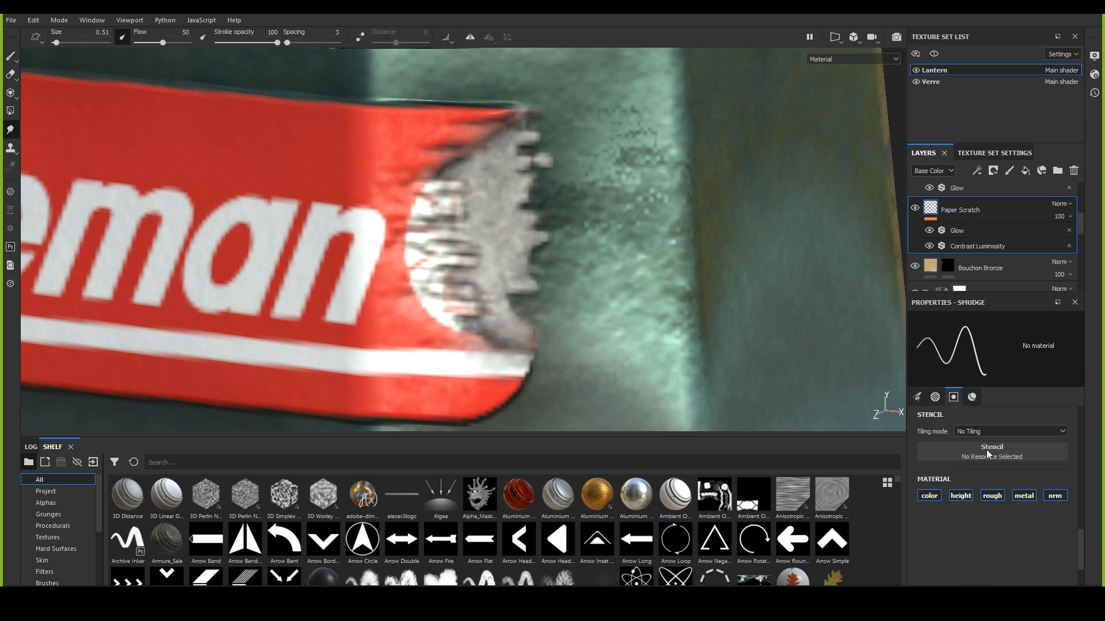
pyautogui.press('1')
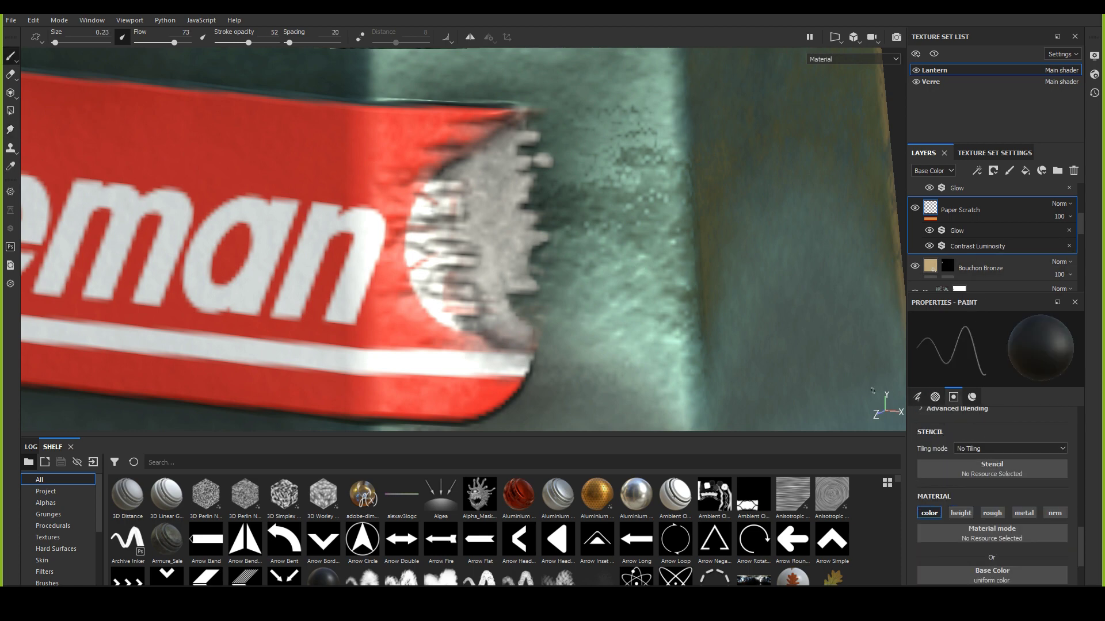
pyautogui.scroll(-1, 1003, 494)
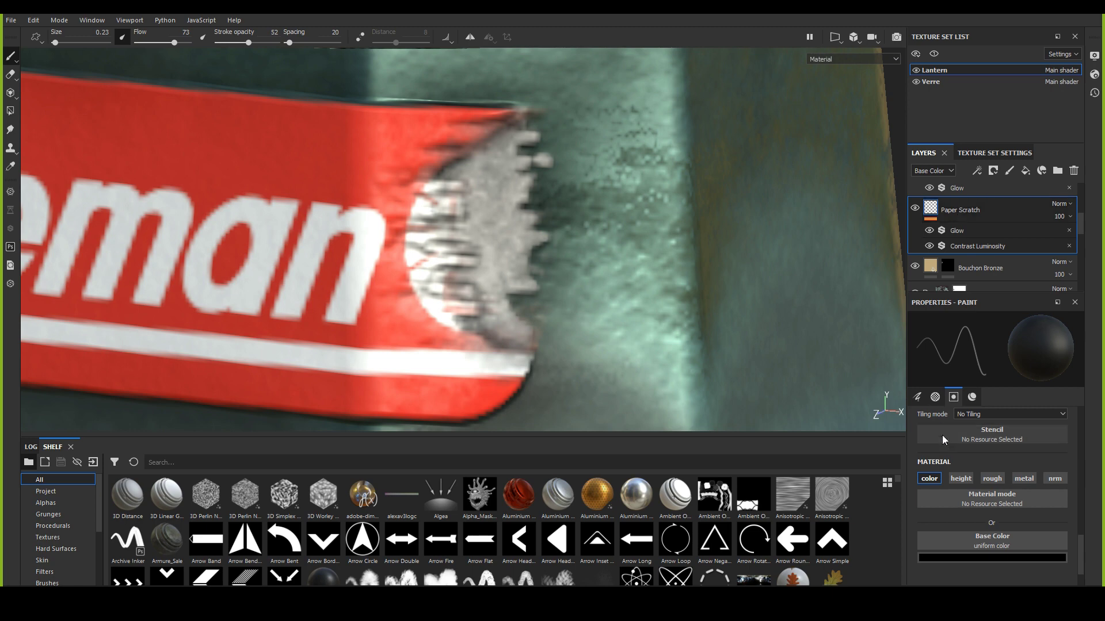
pyautogui.click(959, 480)
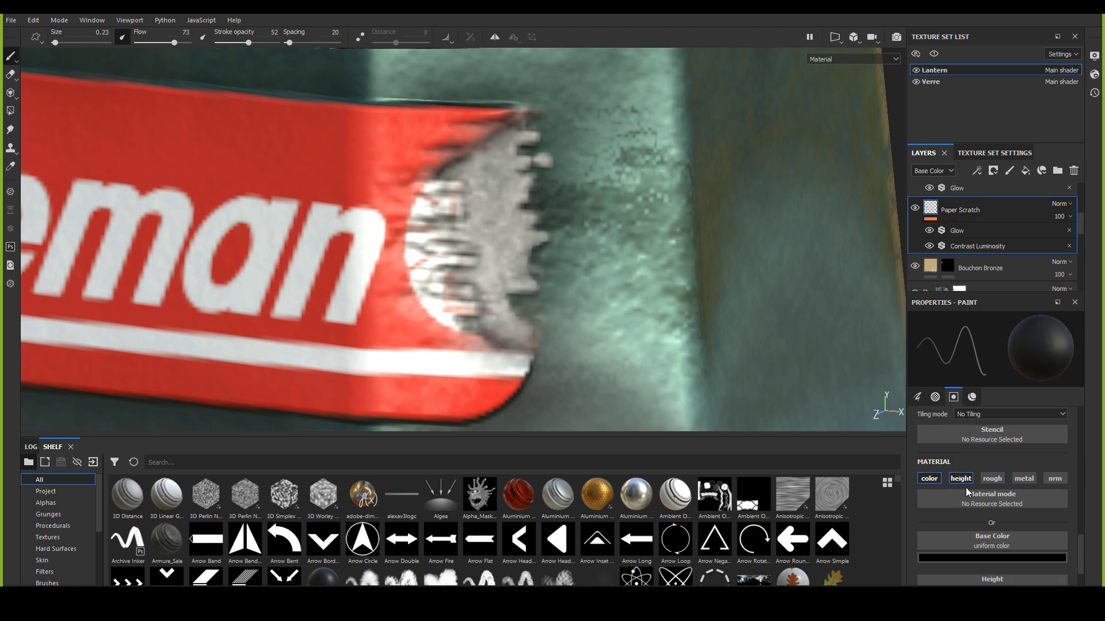
pyautogui.scroll(-1, 966, 491)
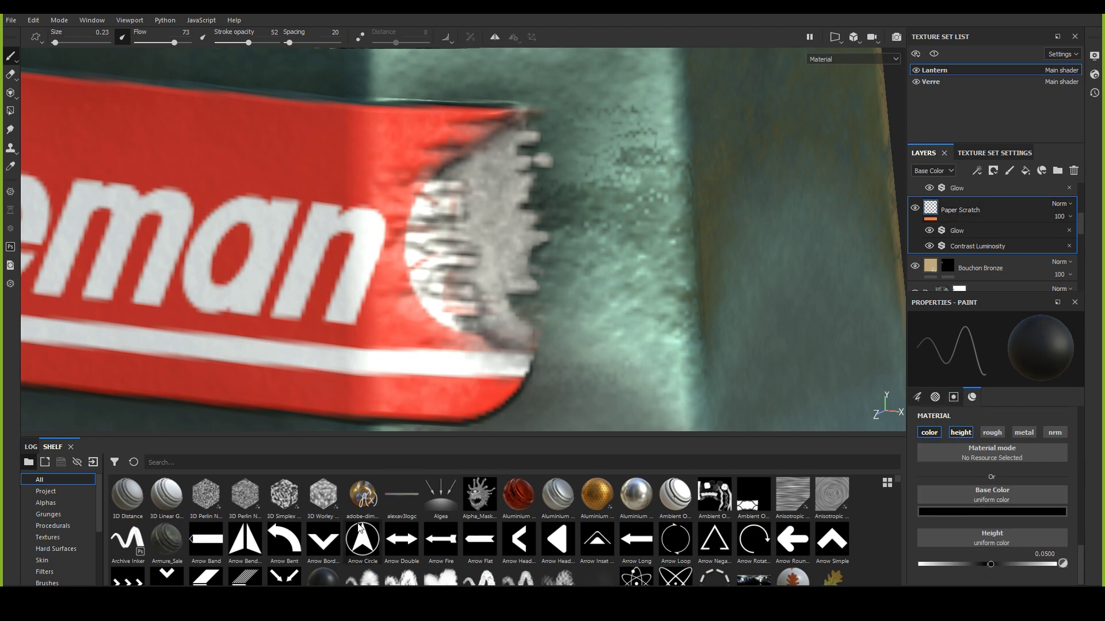
# Step: Load the Grunge Stone Details texture into the brush's height channel
pyautogui.click(56, 513)
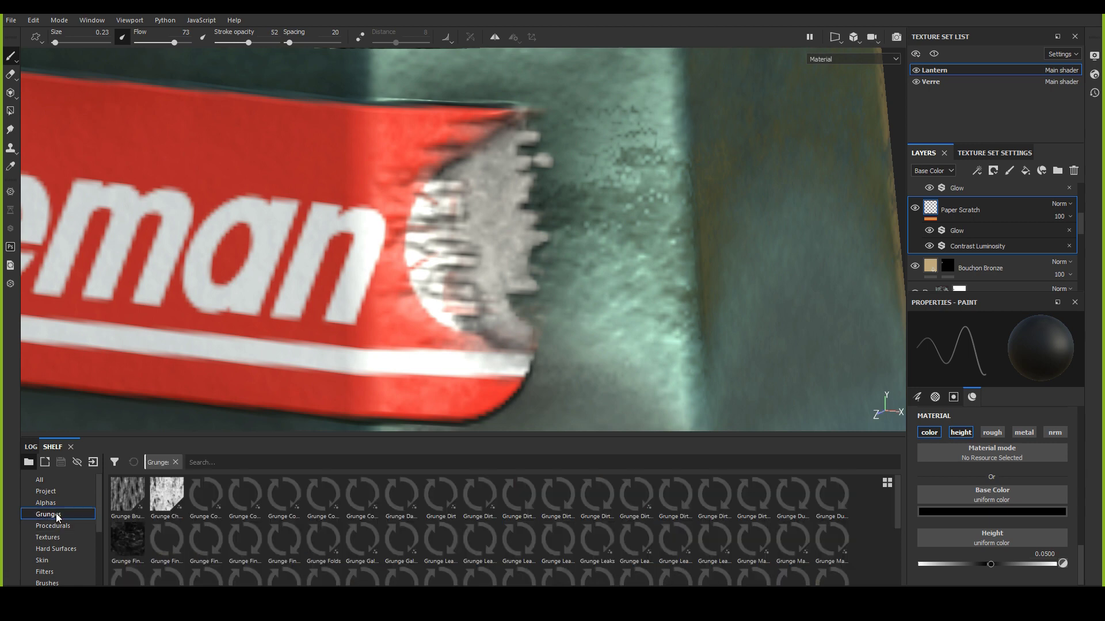
pyautogui.scroll(-3, 303, 550)
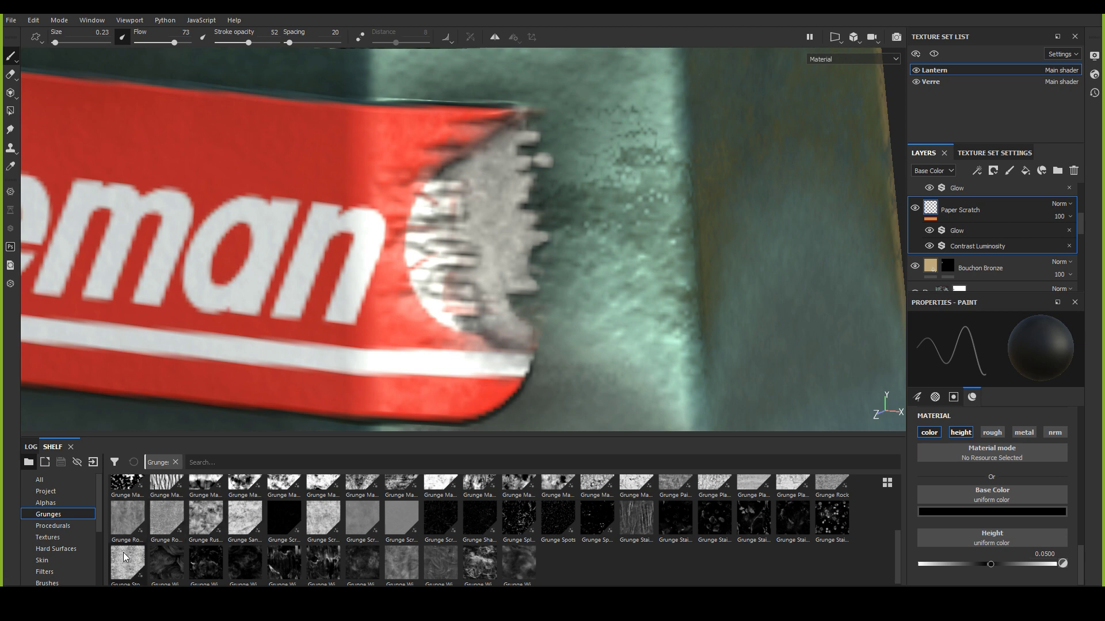
pyautogui.moveTo(125, 557)
pyautogui.moveTo(125, 558); pyautogui.dragTo(935, 538)
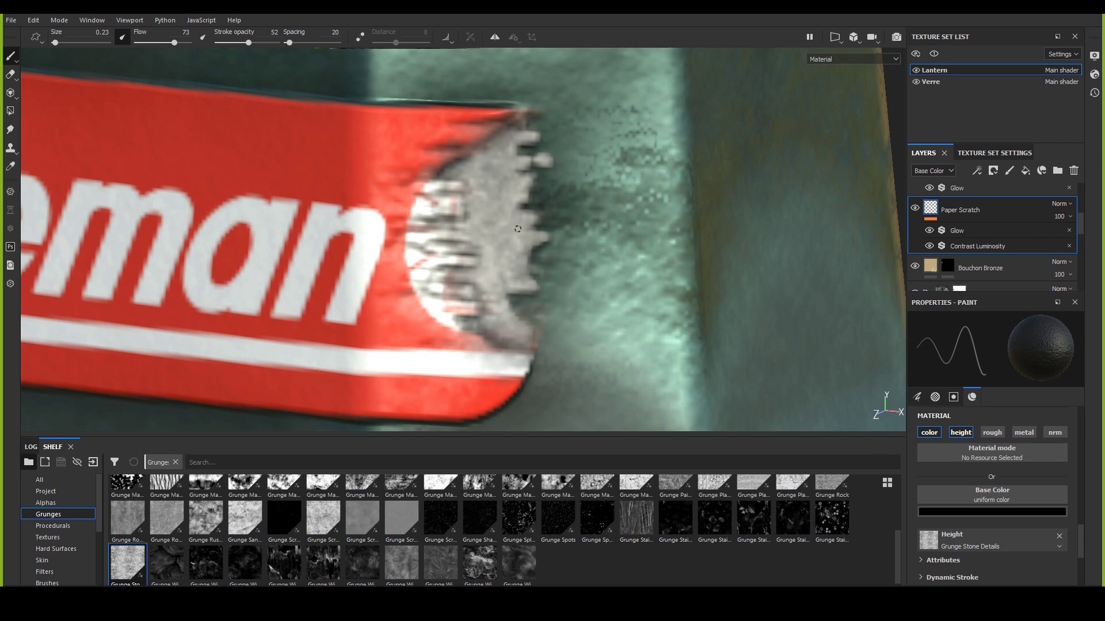
# Step: Resize the brush to 1.13 and try painting the grunge height texture over the grey torn paper
pyautogui.keyDown('ctrl'); pyautogui.moveTo(497, 213); pyautogui.dragTo(493, 198, button='right'); pyautogui.keyUp('ctrl')
pyautogui.moveTo(506, 236)
pyautogui.mouseDown()
pyautogui.moveTo(493, 246)
pyautogui.moveTo(486, 173)
pyautogui.moveTo(498, 225)
pyautogui.mouseUp()
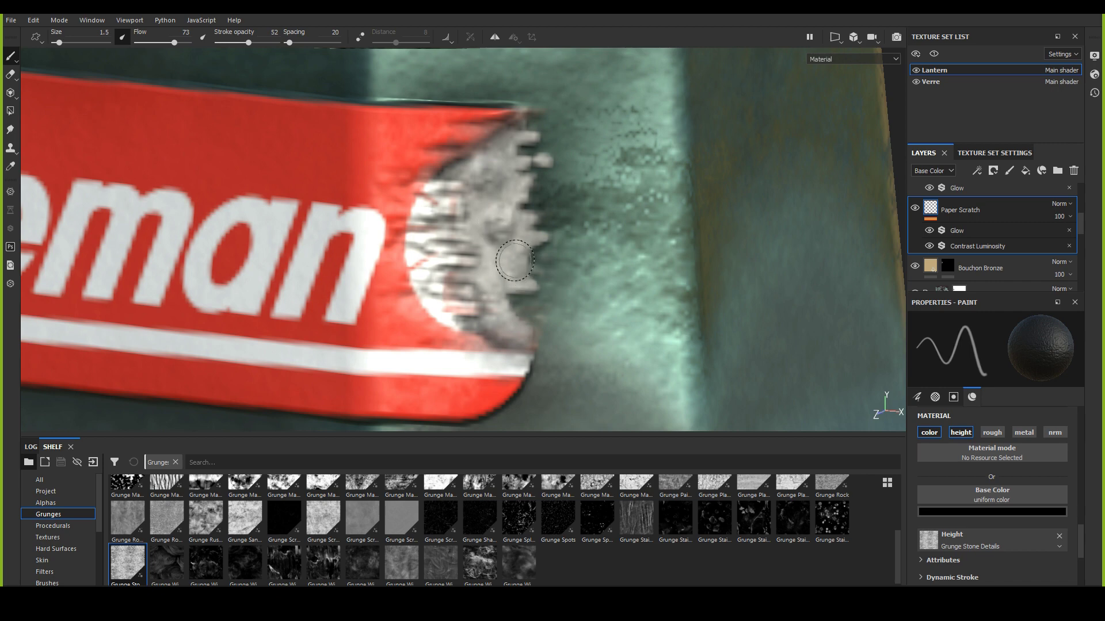
pyautogui.keyDown('ctrl'); pyautogui.moveTo(480, 213); pyautogui.dragTo(469, 213, button='right'); pyautogui.keyUp('ctrl')
pyautogui.moveTo(480, 211)
pyautogui.mouseDown()
pyautogui.moveTo(475, 253)
pyautogui.moveTo(518, 244)
pyautogui.moveTo(496, 287)
pyautogui.moveTo(476, 282)
pyautogui.moveTo(467, 329)
pyautogui.moveTo(477, 321)
pyautogui.mouseUp()
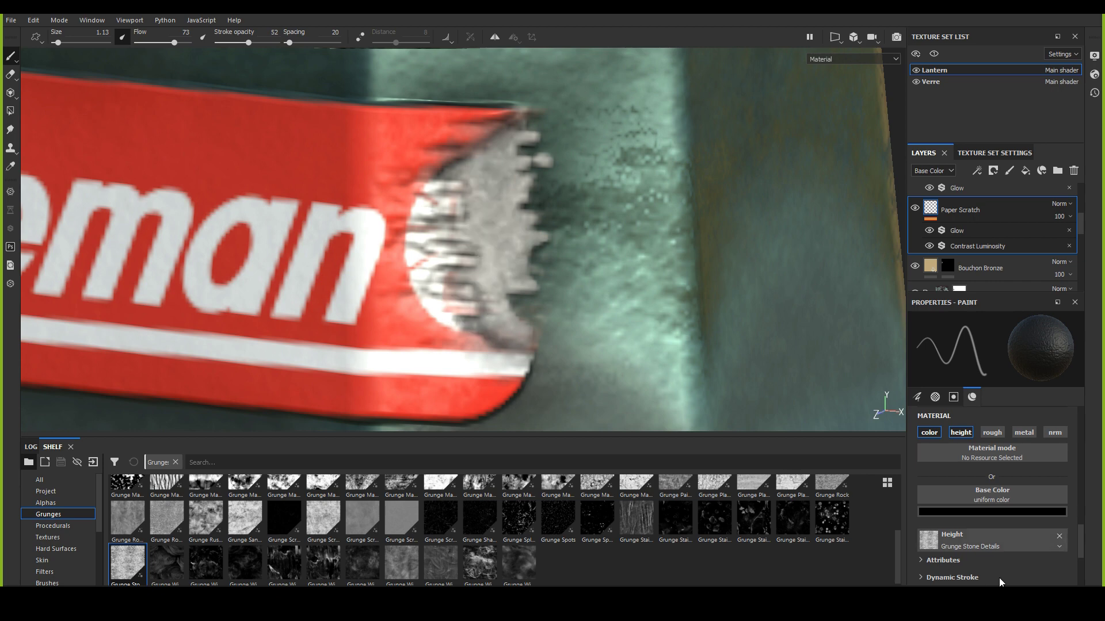
# Step: Remove the Grunge Stone Details texture from the brush's height channel and adjust the uniform height value
pyautogui.scroll(5, 990, 547)
pyautogui.scroll(2, 990, 546)
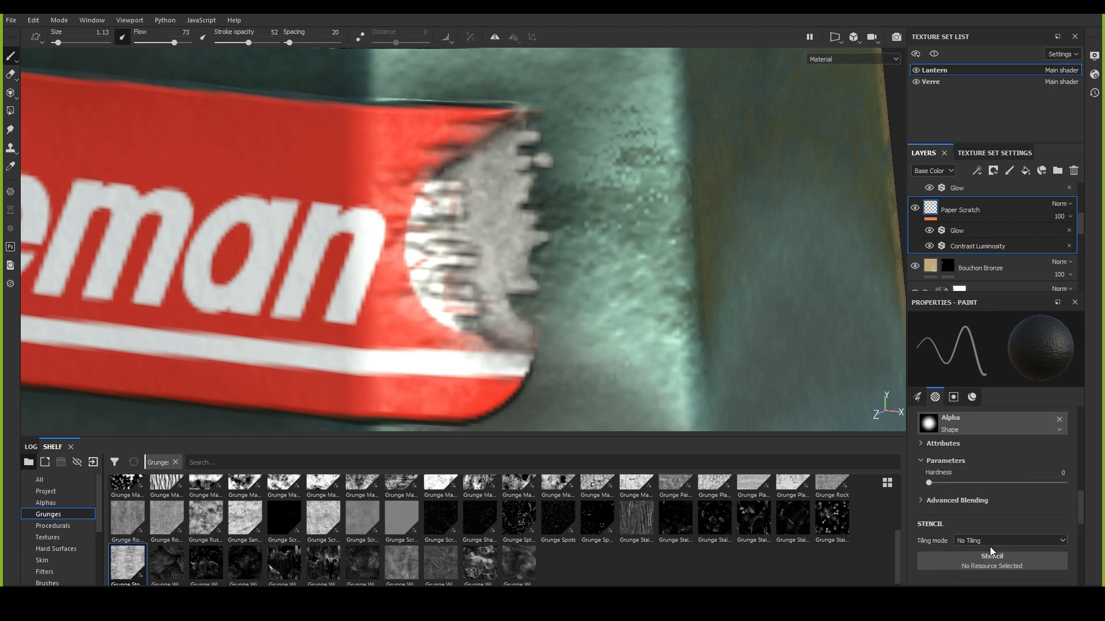
pyautogui.scroll(-2, 989, 546)
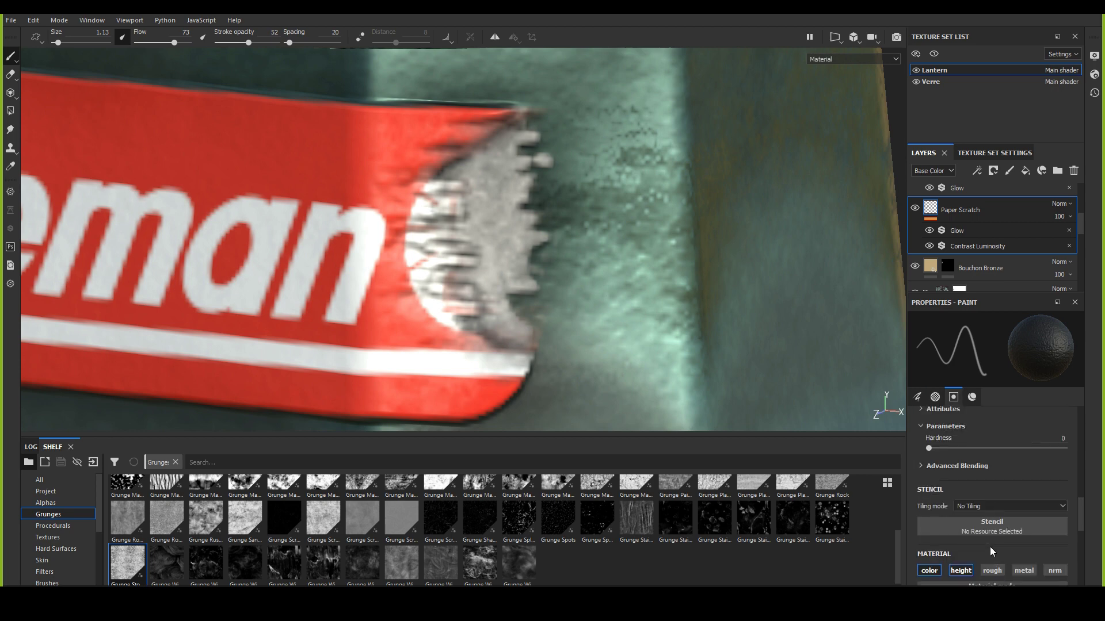
pyautogui.scroll(-4, 993, 528)
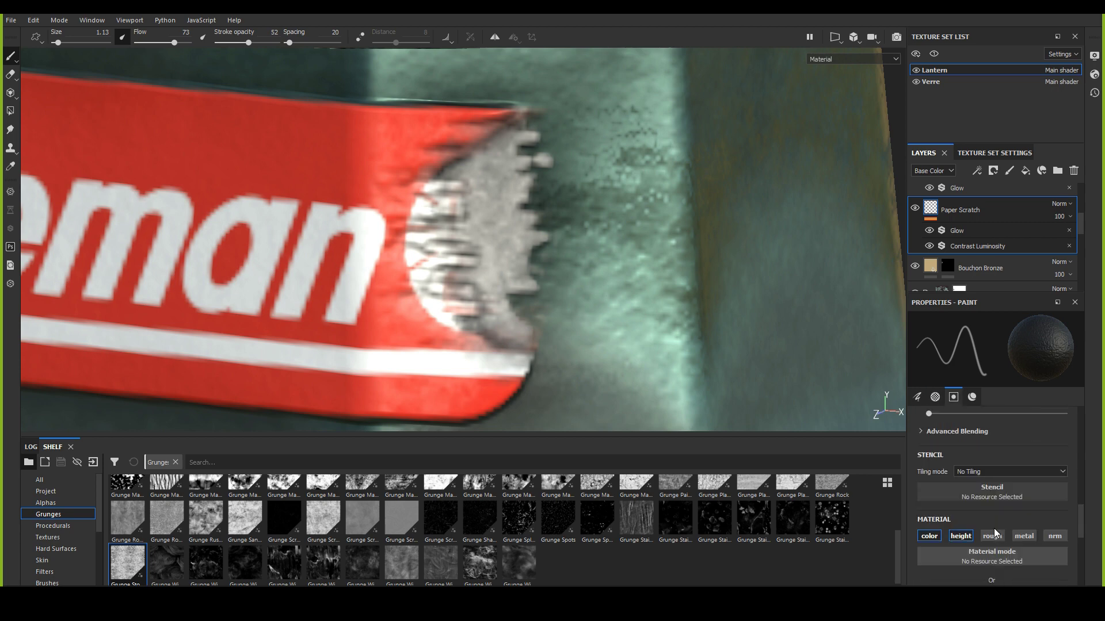
pyautogui.click(1058, 537)
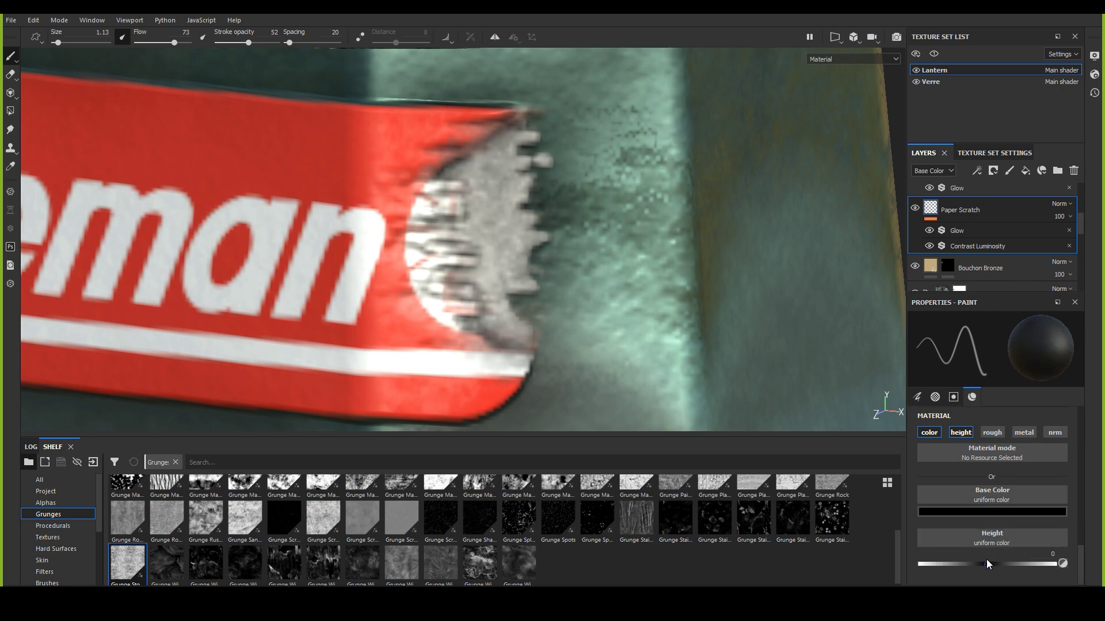
pyautogui.moveTo(988, 565); pyautogui.dragTo(990, 564)
pyautogui.scroll(2, 983, 532)
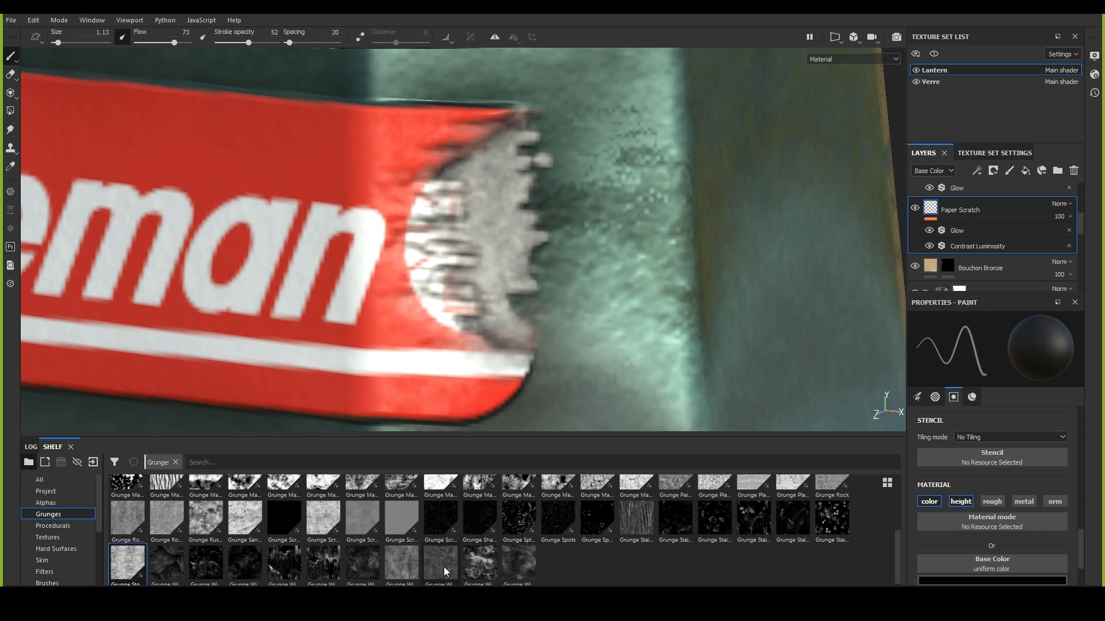
# Step: Load the Grunge Wipe Dusty texture as the brush's stencil
pyautogui.moveTo(444, 568)
pyautogui.moveTo(402, 565)
pyautogui.moveTo(357, 567)
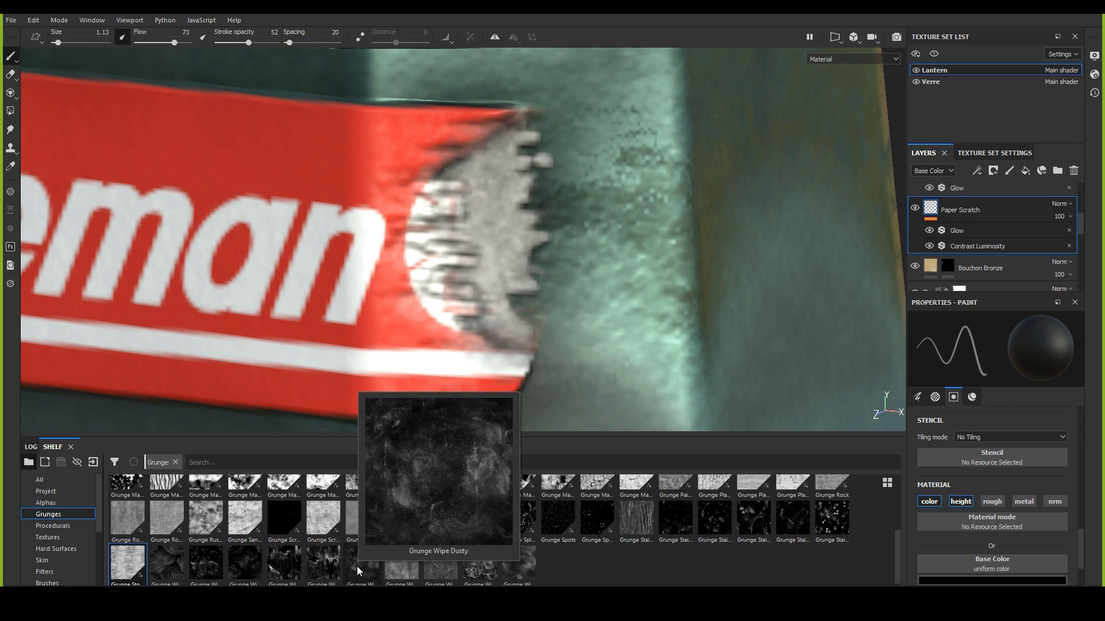
pyautogui.moveTo(357, 566); pyautogui.dragTo(952, 461)
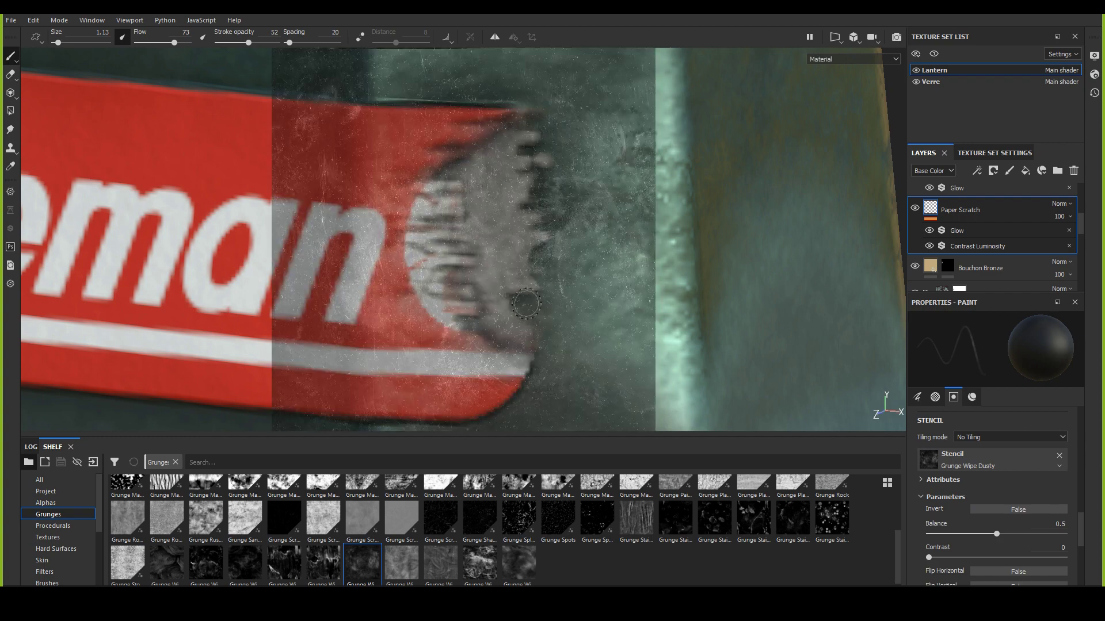
# Step: Set the paint brush's height to 0.4667 and its size to 0.26 for detailing the grey torn paper
pyautogui.scroll(-5, 992, 535)
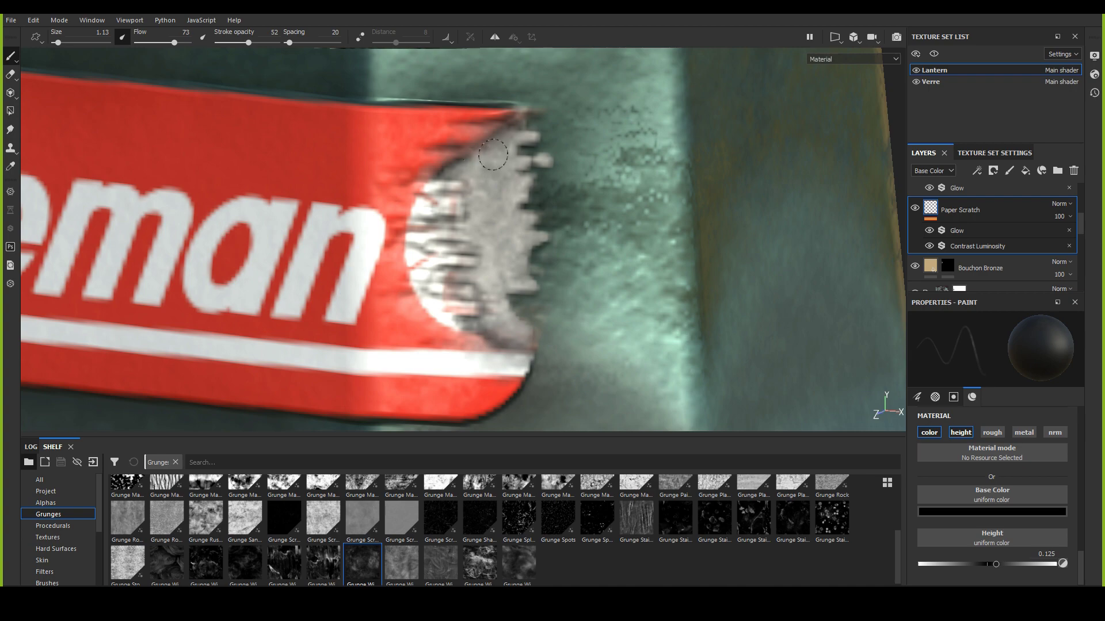
pyautogui.press('s')
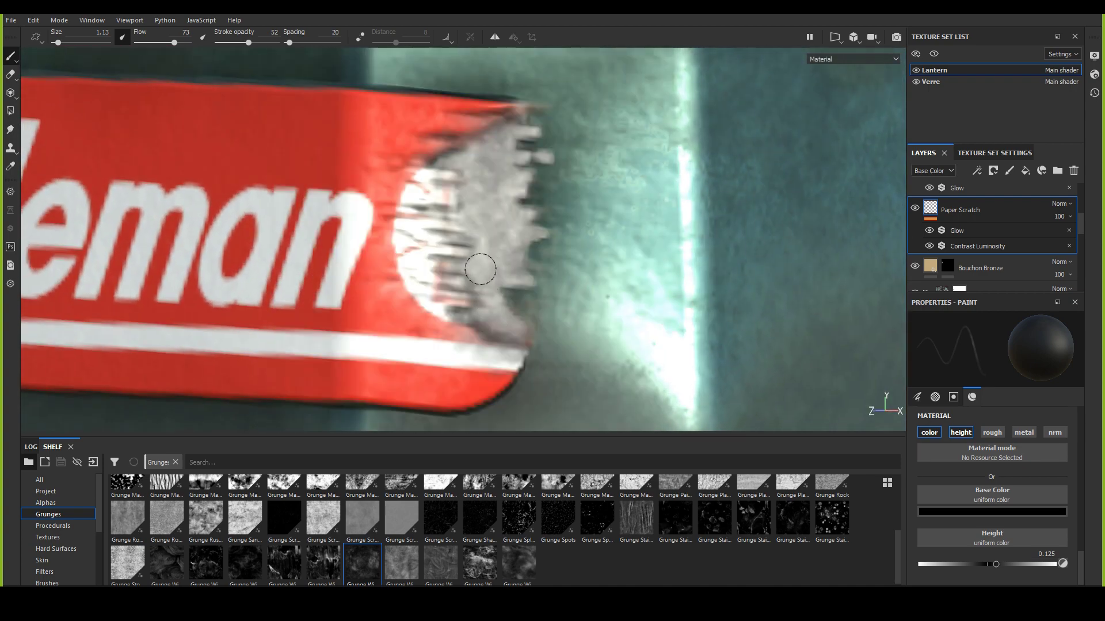
pyautogui.press('s')
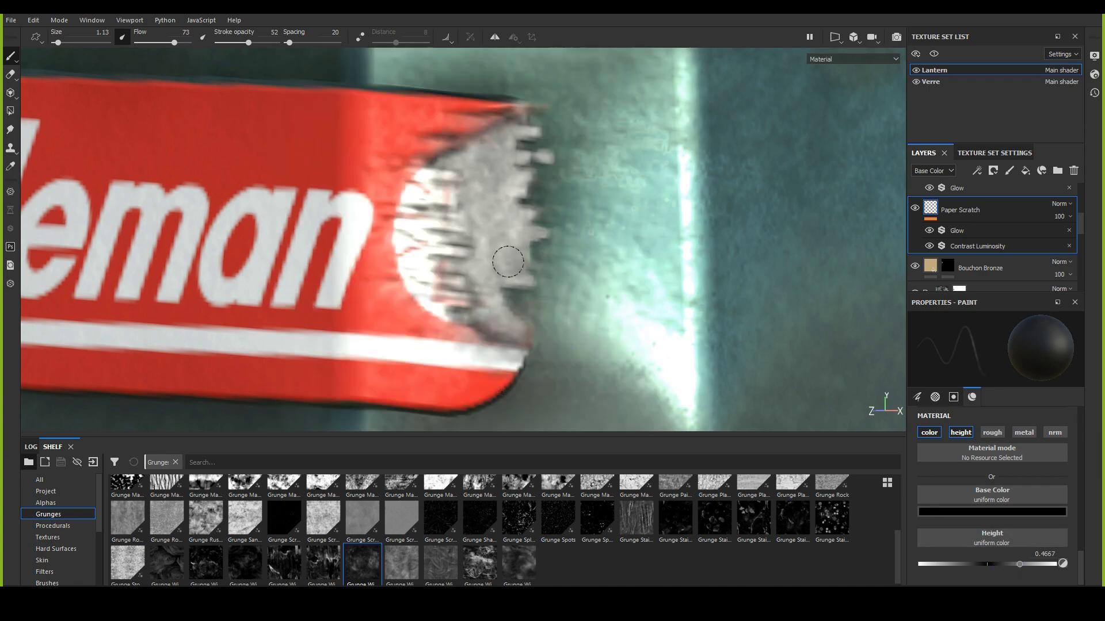
pyautogui.press('s')
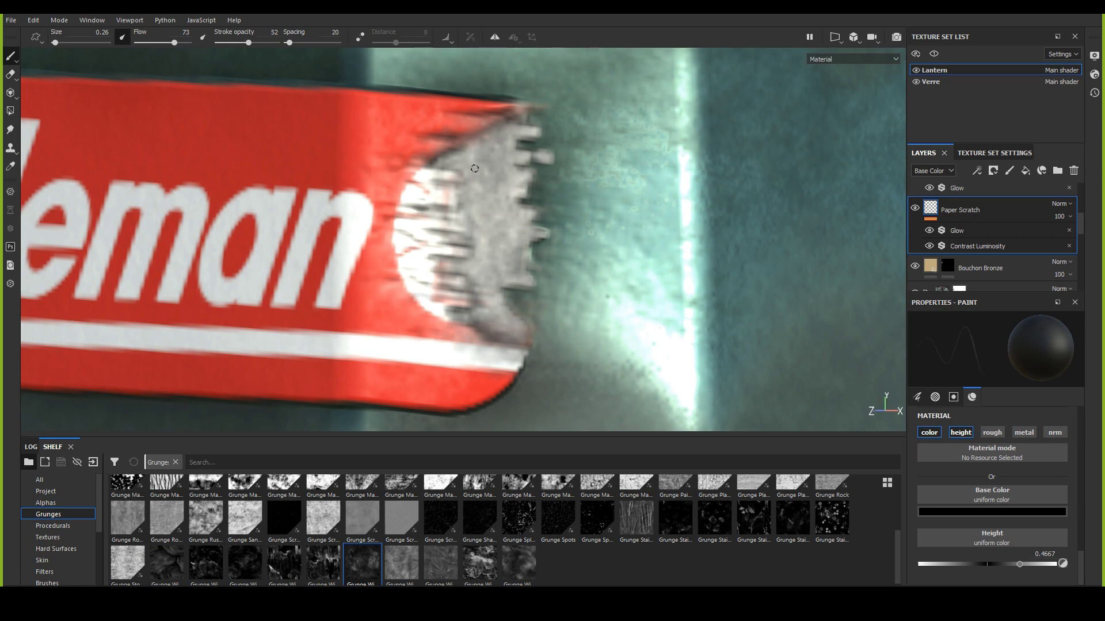
# Step: Remove the Grunge Wipe Dusty texture from the brush's stencil
pyautogui.scroll(5, 978, 505)
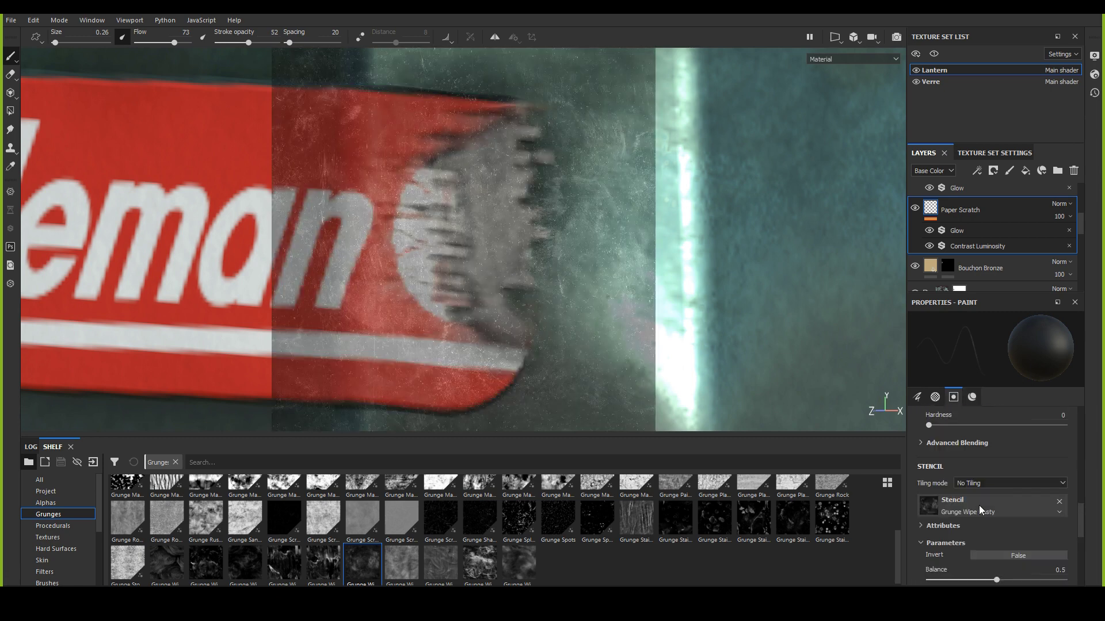
pyautogui.click(1059, 501)
pyautogui.scroll(-5, 370, 247)
pyautogui.keyDown('alt'); pyautogui.moveTo(369, 247); pyautogui.dragTo(658, 342); pyautogui.keyUp('alt')
pyautogui.scroll(4, 658, 342)
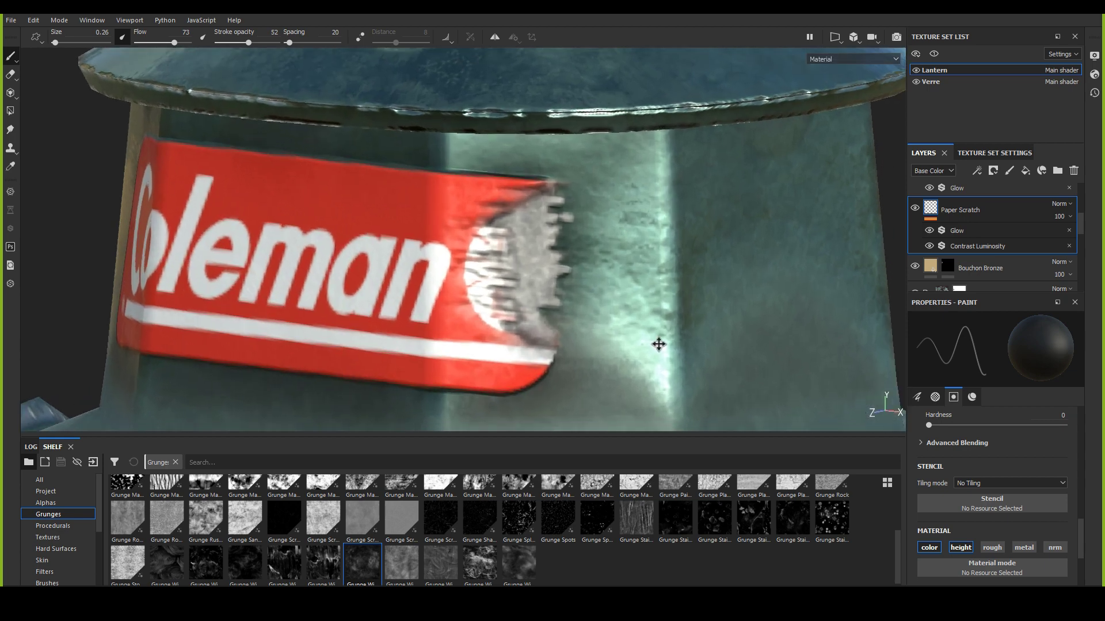
# Step: Select the Black Overlay layer and use the Smudge tool to blend the shading around the logo's torn edge
pyautogui.click(935, 396)
pyautogui.scroll(4, 962, 242)
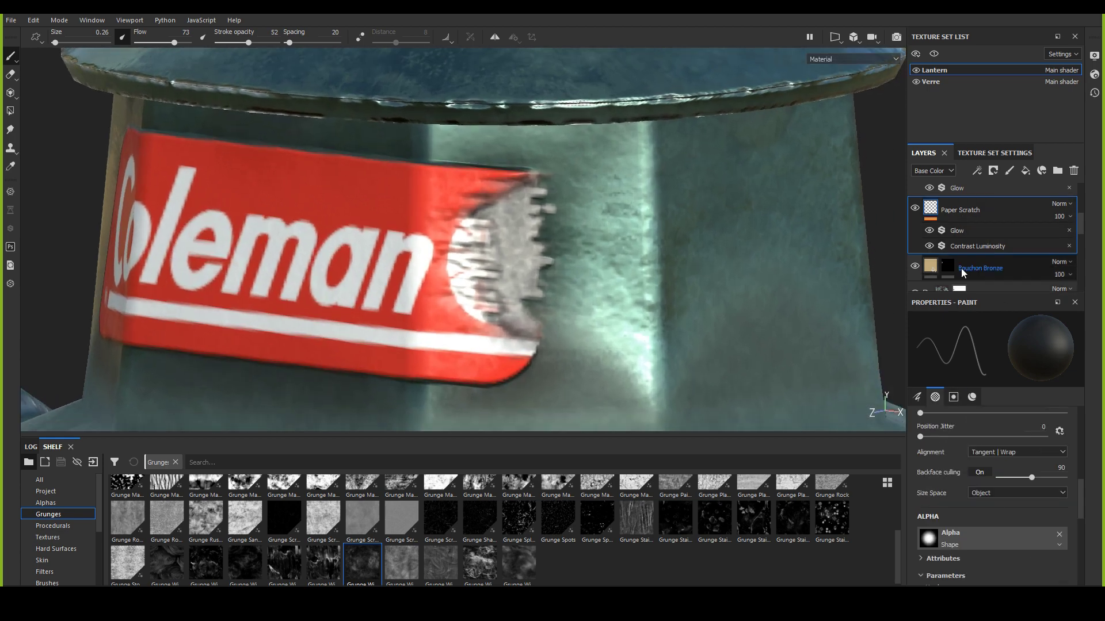
pyautogui.scroll(2, 963, 249)
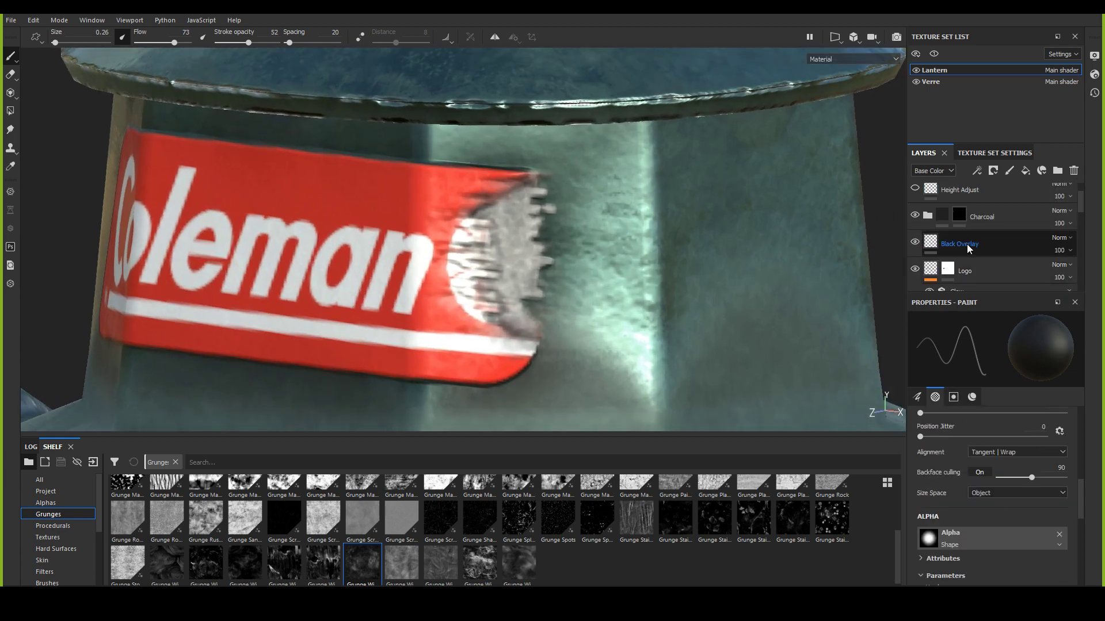
pyautogui.click(967, 244)
pyautogui.click(10, 130)
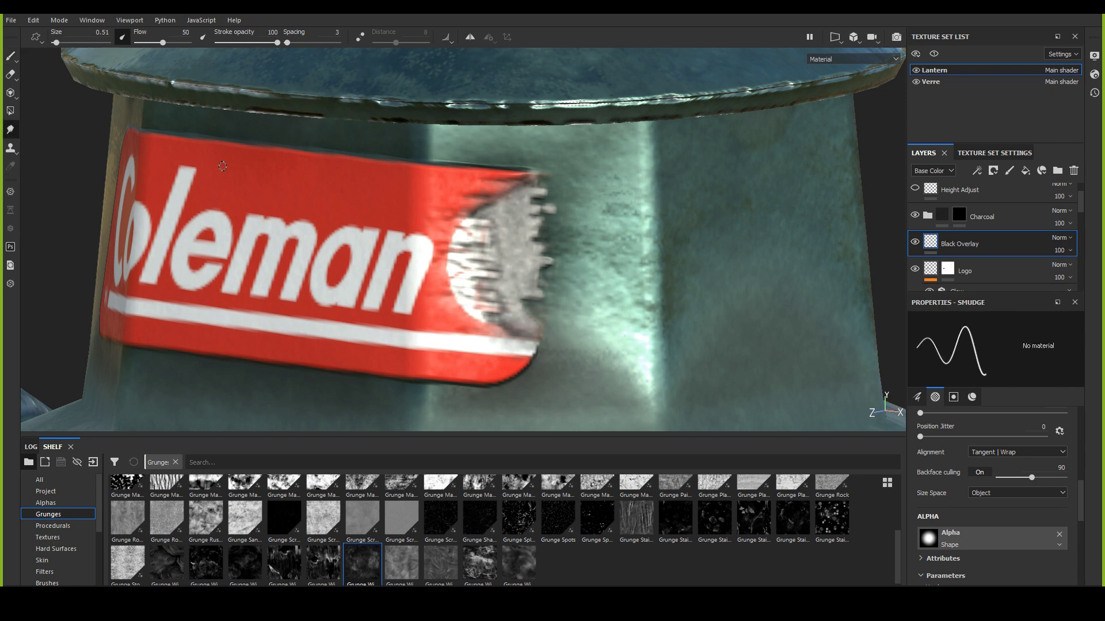
pyautogui.scroll(3, 478, 210)
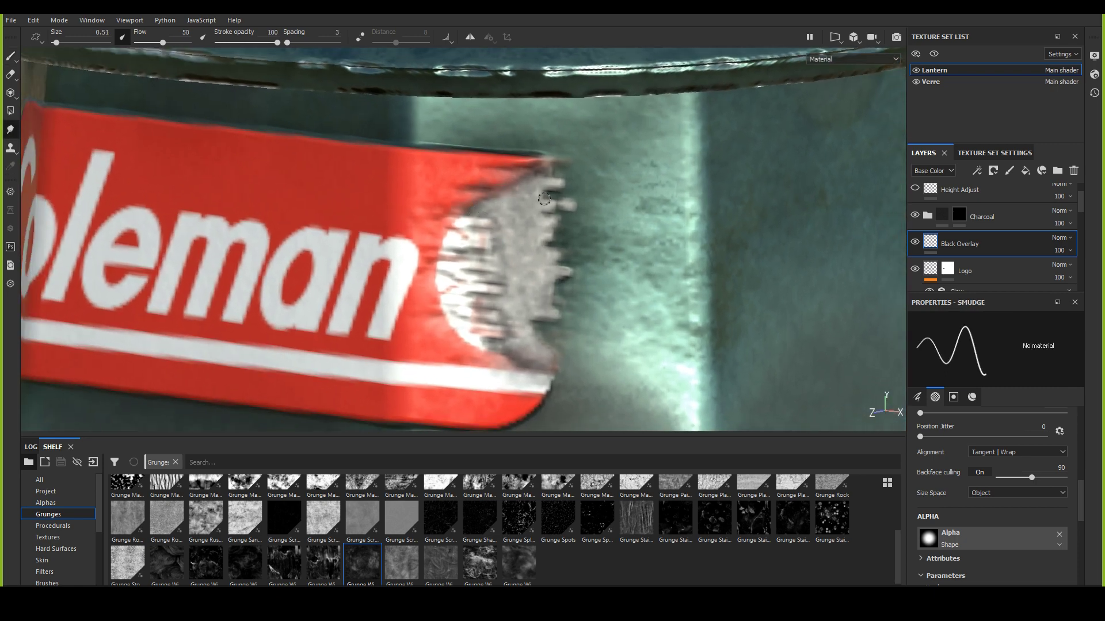
pyautogui.keyDown('alt'); pyautogui.moveTo(490, 307); pyautogui.dragTo(520, 351); pyautogui.keyUp('alt')
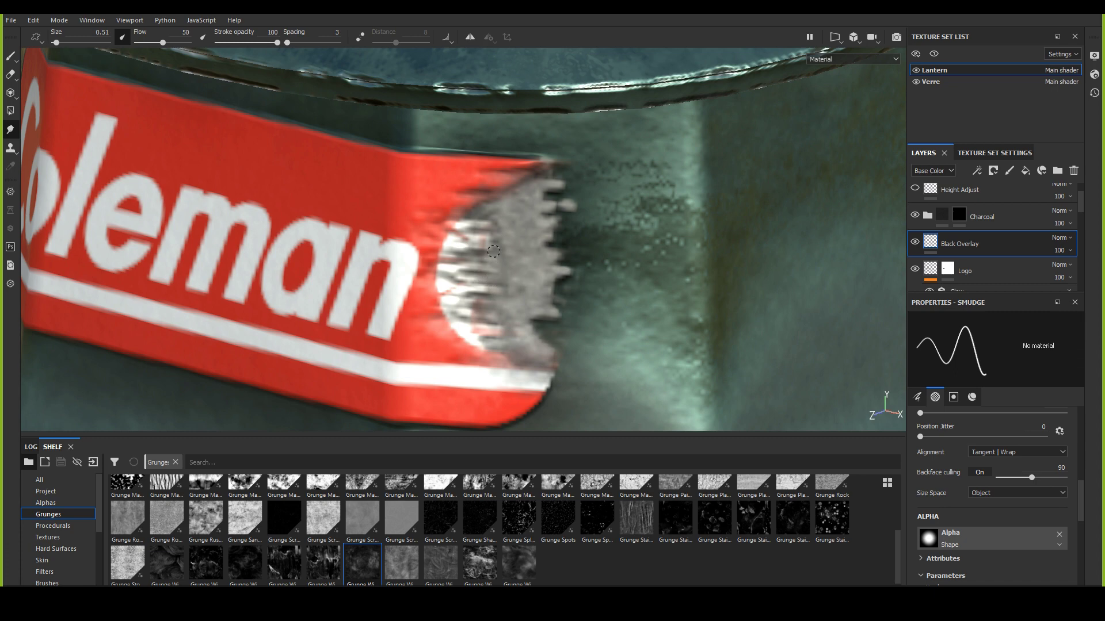
# Step: Examine the whole lantern from several sides, from the logo down to the base
pyautogui.scroll(-5, 527, 282)
pyautogui.keyDown('alt'); pyautogui.moveTo(526, 283); pyautogui.dragTo(198, 252); pyautogui.keyUp('alt')
pyautogui.scroll(-4, 283, 241)
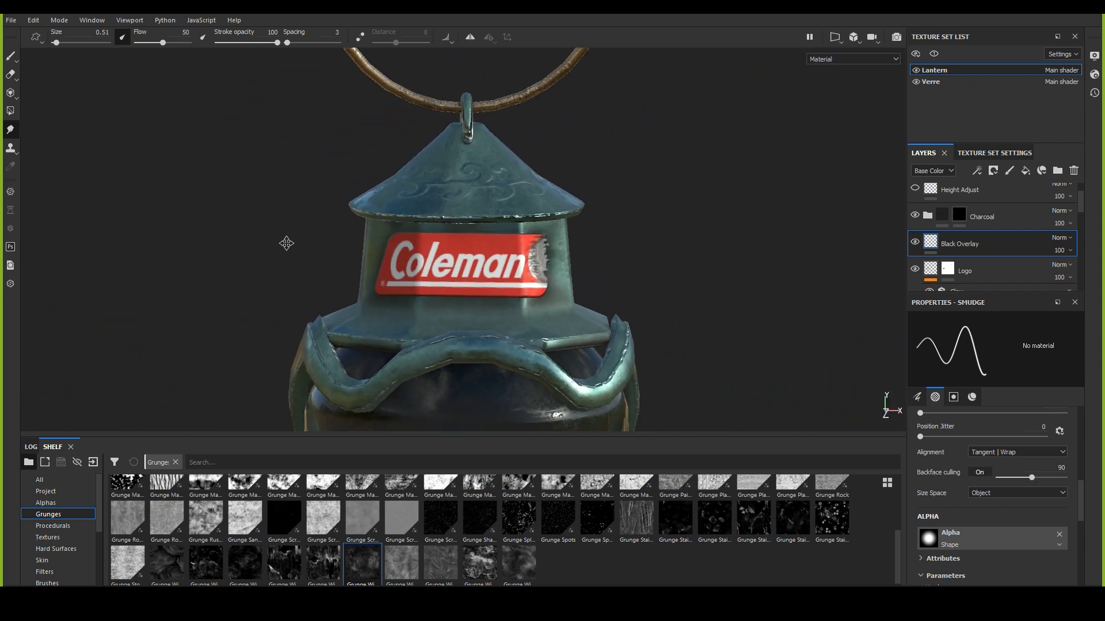
pyautogui.keyDown('alt'); pyautogui.moveTo(261, 270); pyautogui.dragTo(357, 287); pyautogui.keyUp('alt')
pyautogui.keyDown('alt'); pyautogui.moveTo(460, 287); pyautogui.dragTo(465, 144, button='middle'); pyautogui.keyUp('alt')
pyautogui.moveTo(518, 264)
pyautogui.keyDown('alt'); pyautogui.mouseDown()
pyautogui.moveTo(609, 263)
pyautogui.moveTo(506, 266)
pyautogui.moveTo(518, 270)
pyautogui.mouseUp(); pyautogui.keyUp('alt')
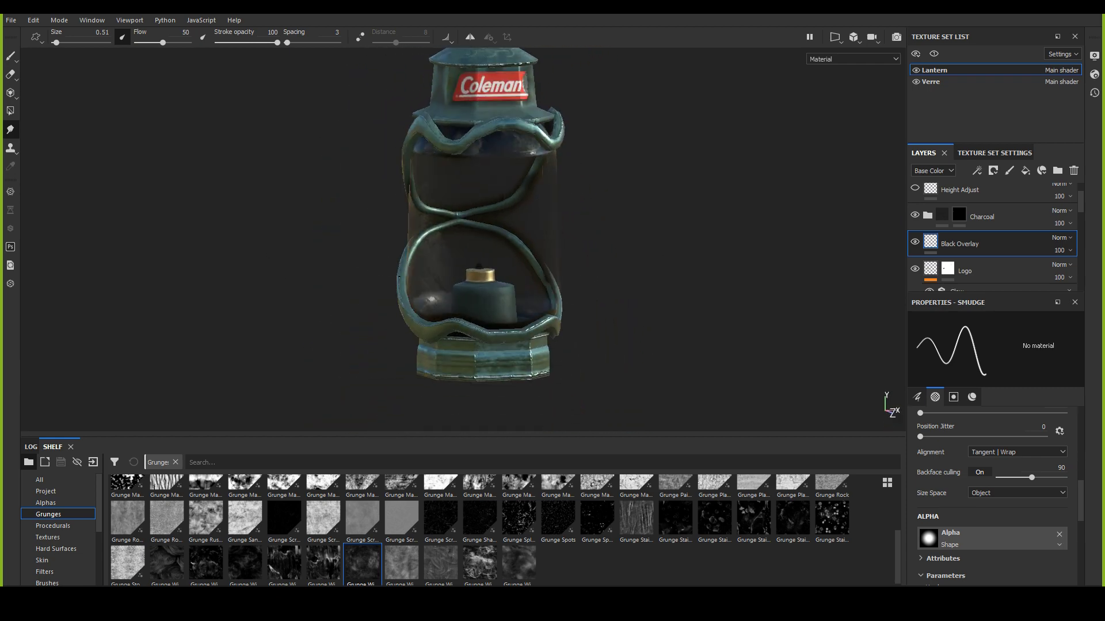
pyautogui.keyDown('alt'); pyautogui.moveTo(517, 270); pyautogui.dragTo(471, 315, button='right'); pyautogui.keyUp('alt')
pyautogui.keyDown('alt'); pyautogui.moveTo(471, 315); pyautogui.dragTo(223, 317); pyautogui.keyUp('alt')
pyautogui.keyDown('alt'); pyautogui.moveTo(223, 317); pyautogui.dragTo(276, 196, button='right'); pyautogui.keyUp('alt')
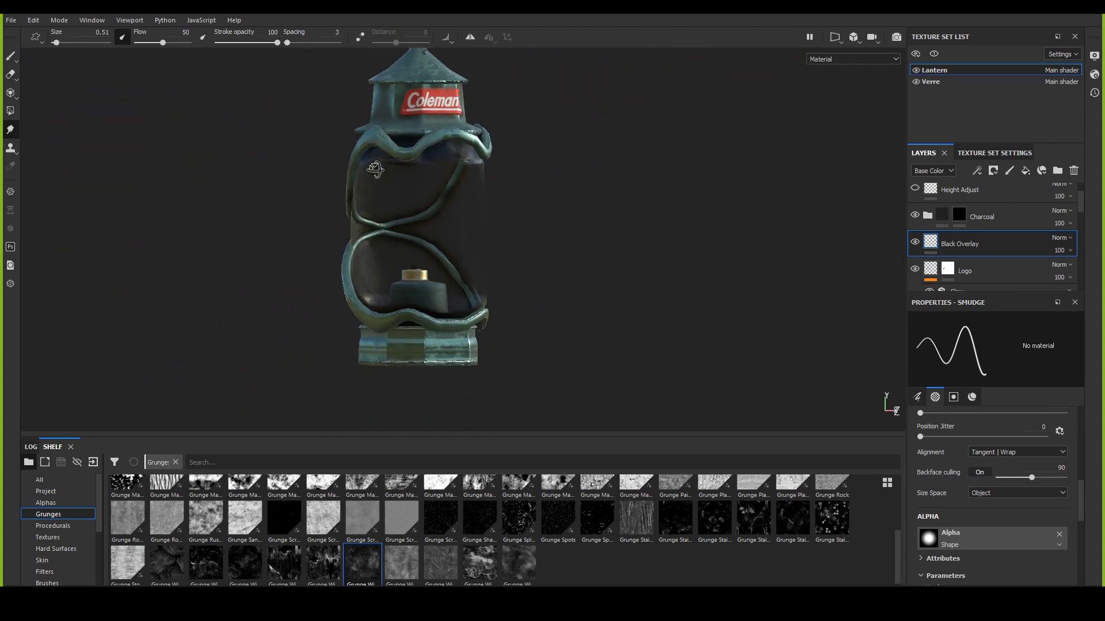
pyautogui.keyDown('alt'); pyautogui.moveTo(195, 168); pyautogui.dragTo(495, 202); pyautogui.keyUp('alt')
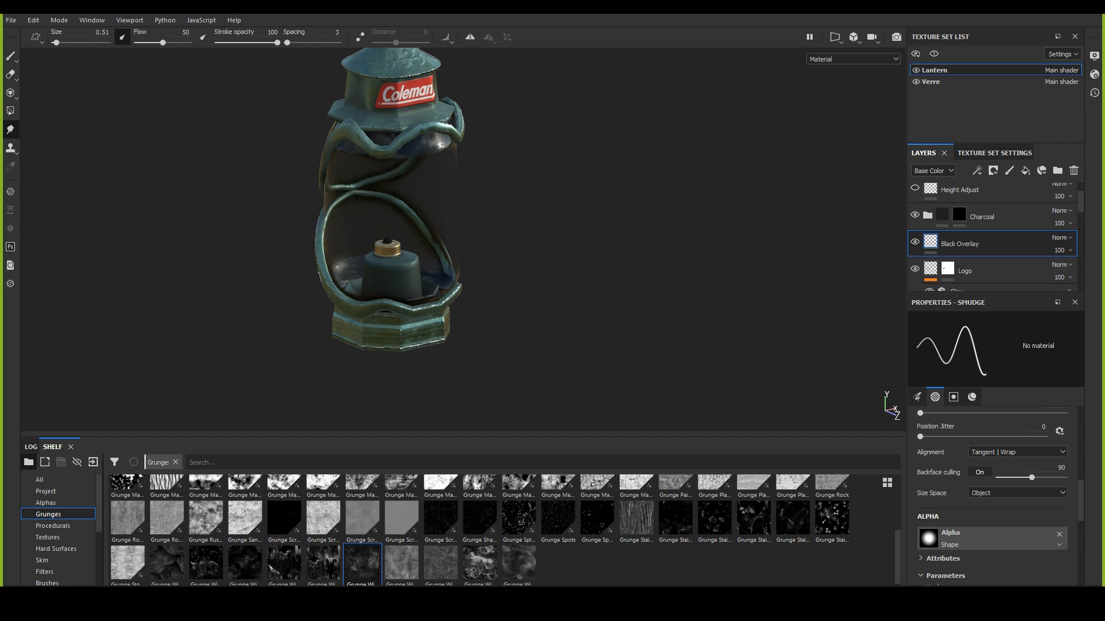
# Step: Hide the Verre texture set to get an unobstructed close view of the brass cap inside the lantern
pyautogui.scroll(6, 539, 146)
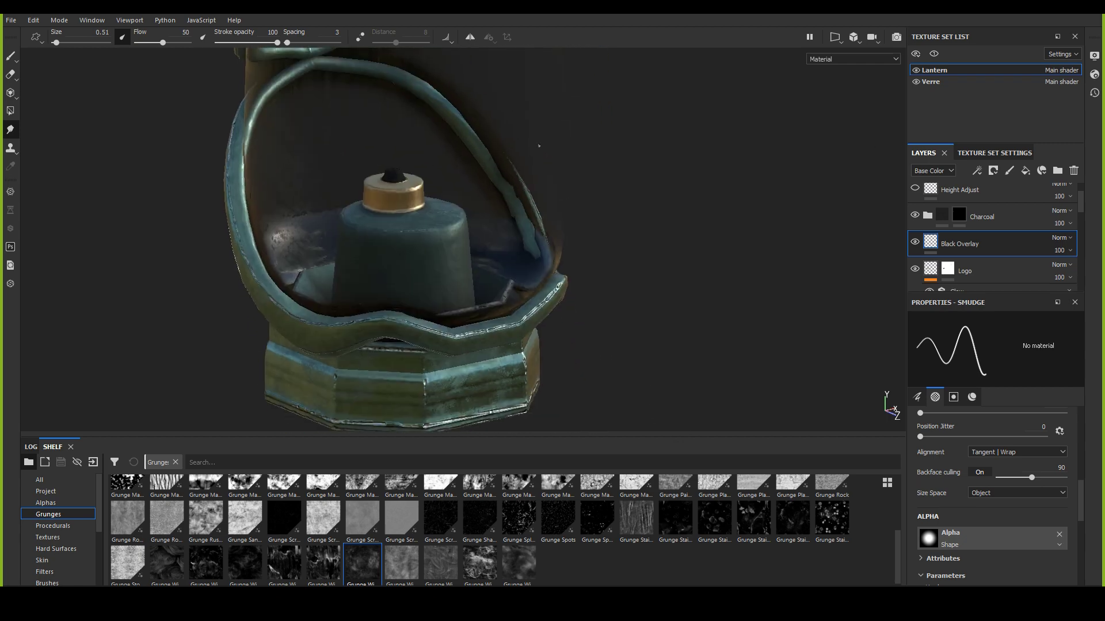
pyautogui.click(915, 81)
pyautogui.keyDown('alt'); pyautogui.moveTo(472, 219); pyautogui.dragTo(581, 287); pyautogui.keyUp('alt')
pyautogui.scroll(6, 511, 220)
pyautogui.keyDown('alt'); pyautogui.moveTo(581, 287); pyautogui.dragTo(626, 346, button='right'); pyautogui.keyUp('alt')
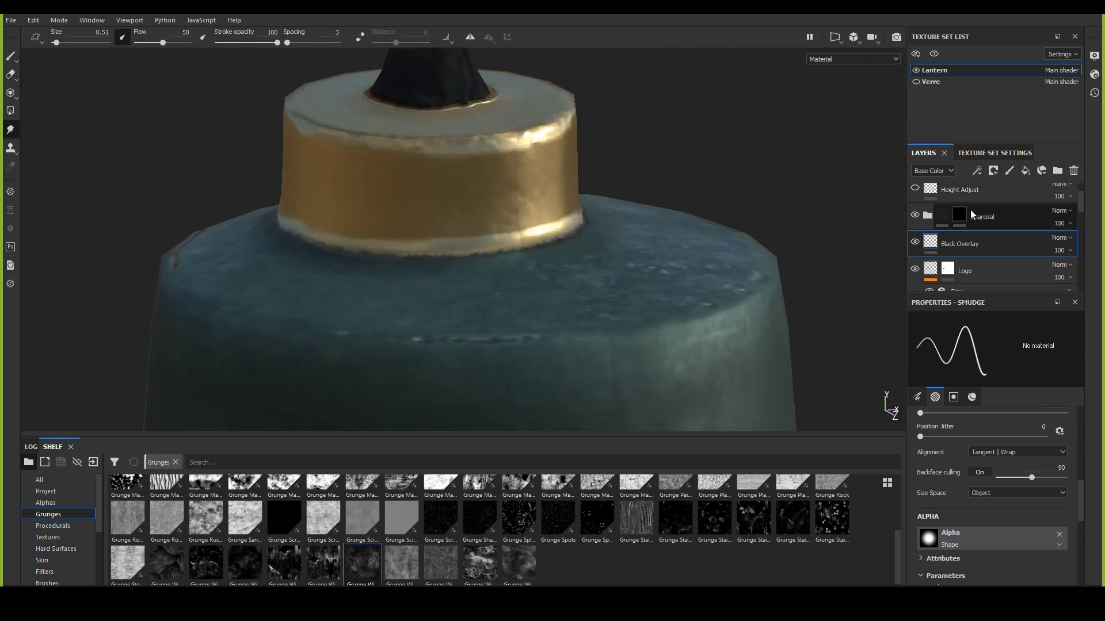
# Step: Compare the brass cap with the Height Adjust layer shown and hidden
pyautogui.scroll(1, 969, 219)
pyautogui.click(916, 225)
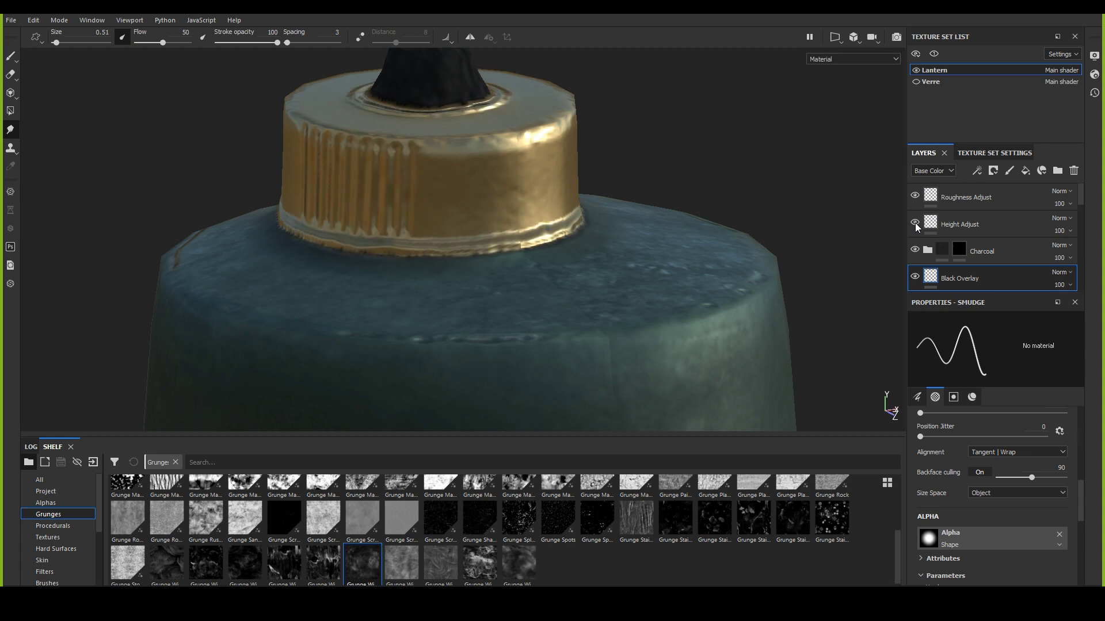
pyautogui.scroll(-1, 944, 232)
pyautogui.scroll(1, 932, 230)
pyautogui.click(915, 225)
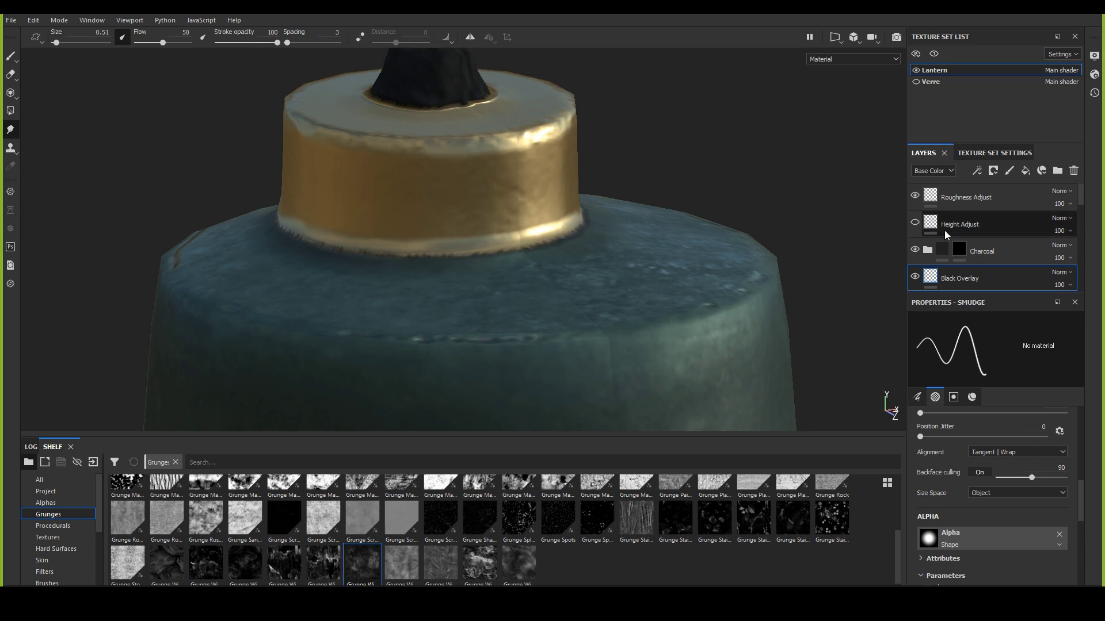
# Step: Turn the Height Adjust layer's visibility on and check the lantern's base and upper frame
pyautogui.scroll(-5, 965, 237)
pyautogui.scroll(4, 964, 237)
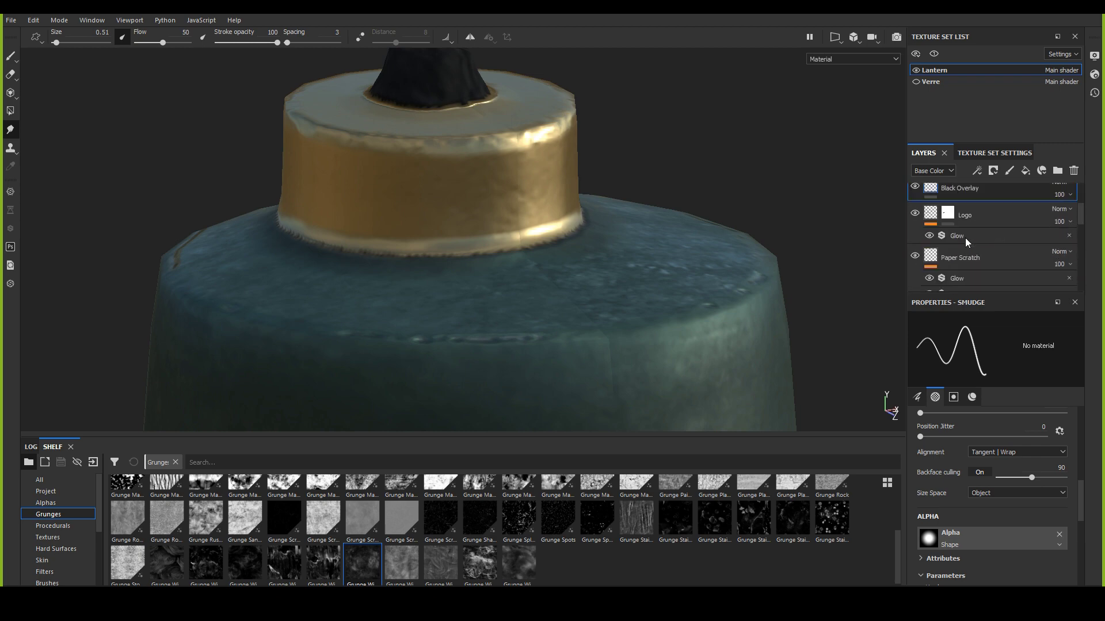
pyautogui.scroll(-3, 575, 230)
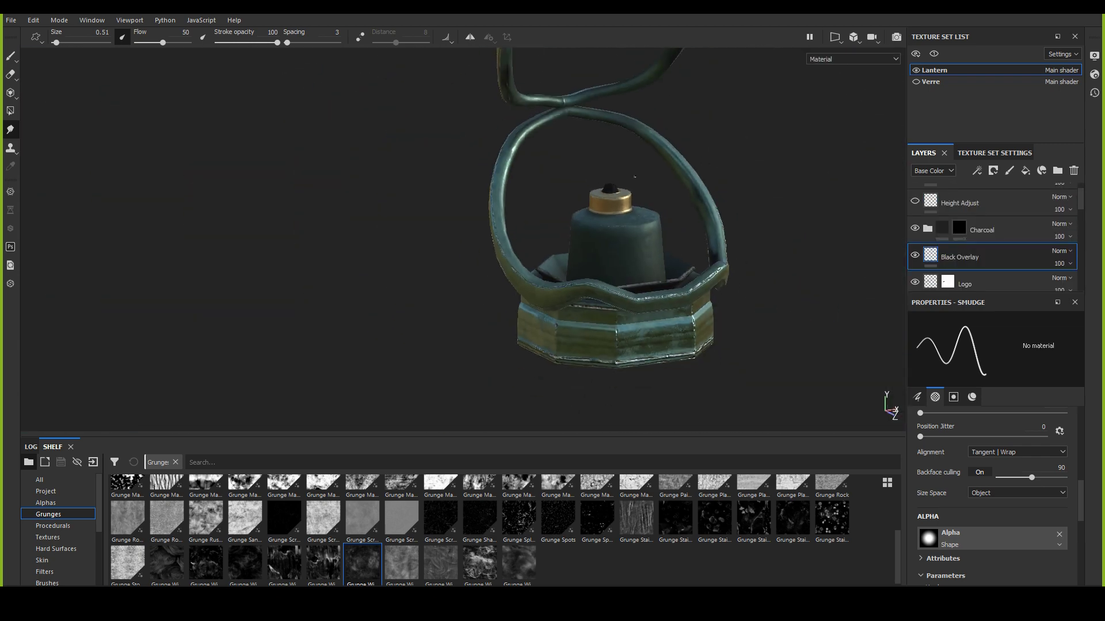
pyautogui.keyDown('alt'); pyautogui.moveTo(576, 150); pyautogui.dragTo(601, 138); pyautogui.keyUp('alt')
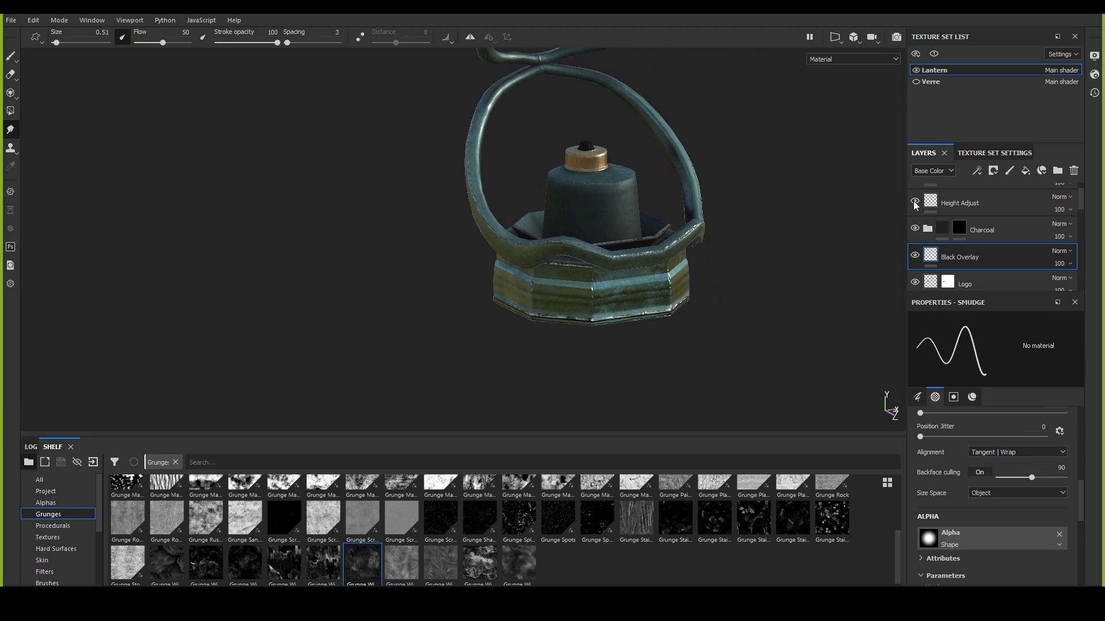
pyautogui.scroll(4, 651, 169)
pyautogui.moveTo(650, 170)
pyautogui.keyDown('alt'); pyautogui.mouseDown()
pyautogui.moveTo(641, 209)
pyautogui.moveTo(753, 232)
pyautogui.moveTo(776, 266)
pyautogui.moveTo(492, 180)
pyautogui.moveTo(623, 273)
pyautogui.moveTo(604, 299)
pyautogui.moveTo(320, 303)
pyautogui.moveTo(264, 291)
pyautogui.moveTo(799, 273)
pyautogui.moveTo(485, 338)
pyautogui.moveTo(495, 324)
pyautogui.moveTo(407, 394)
pyautogui.moveTo(552, 169)
pyautogui.moveTo(503, 320)
pyautogui.moveTo(476, 141)
pyautogui.moveTo(525, 252)
pyautogui.moveTo(573, 294)
pyautogui.mouseUp(); pyautogui.keyUp('alt')
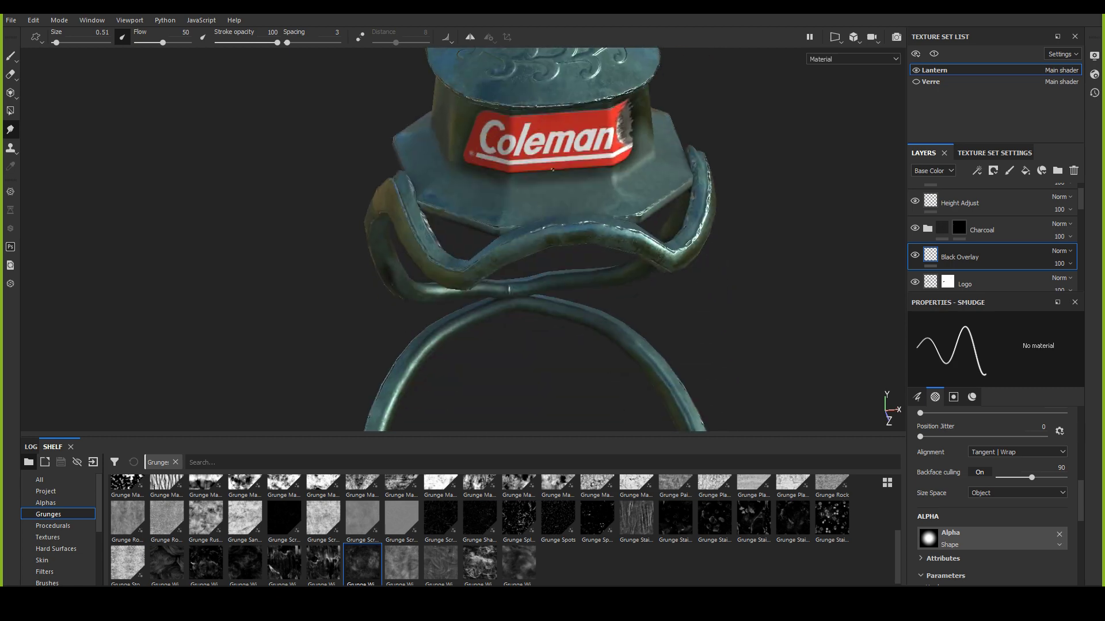
# Step: Erase the vertical grooves around the side of the brass cap on the Height Adjust layer
pyautogui.press('e')
pyautogui.keyDown('alt'); pyautogui.moveTo(572, 294); pyautogui.dragTo(595, 280, button='middle'); pyautogui.keyUp('alt')
pyautogui.scroll(3, 453, 535)
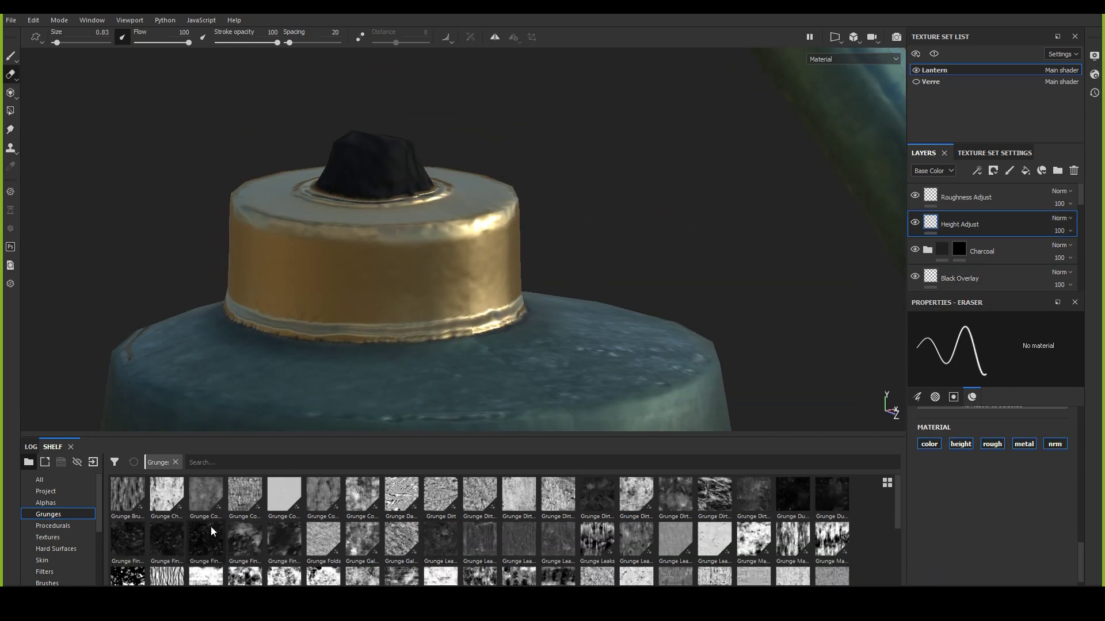
# Step: Show the Alphas category in the shelf and enlarge the shelf to fit more thumbnails
pyautogui.click(56, 502)
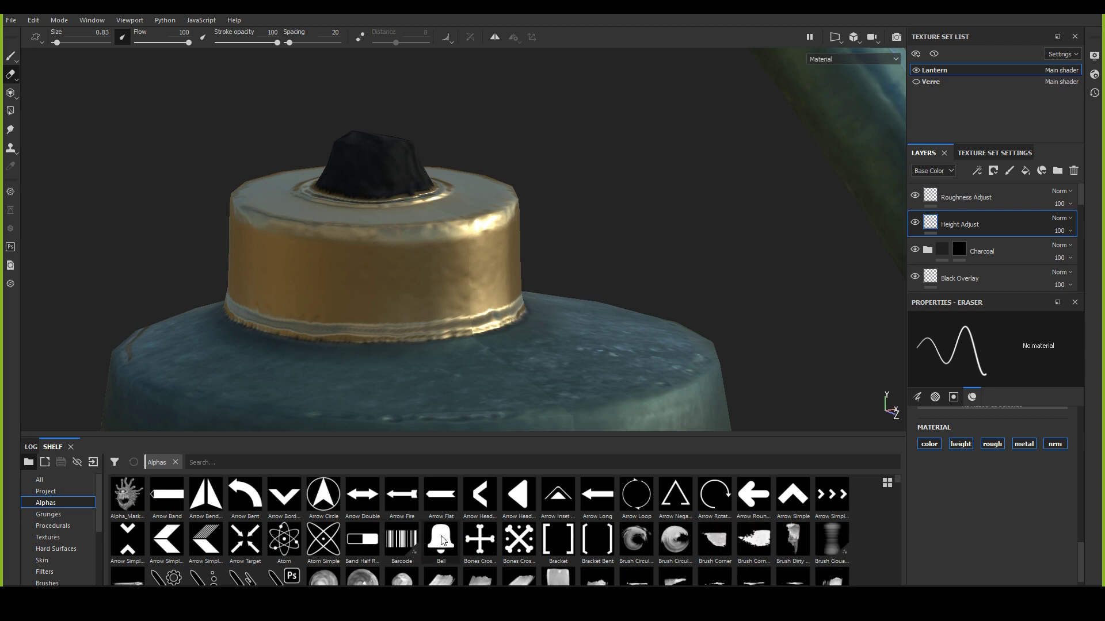
pyautogui.moveTo(441, 540)
pyautogui.scroll(-5, 633, 506)
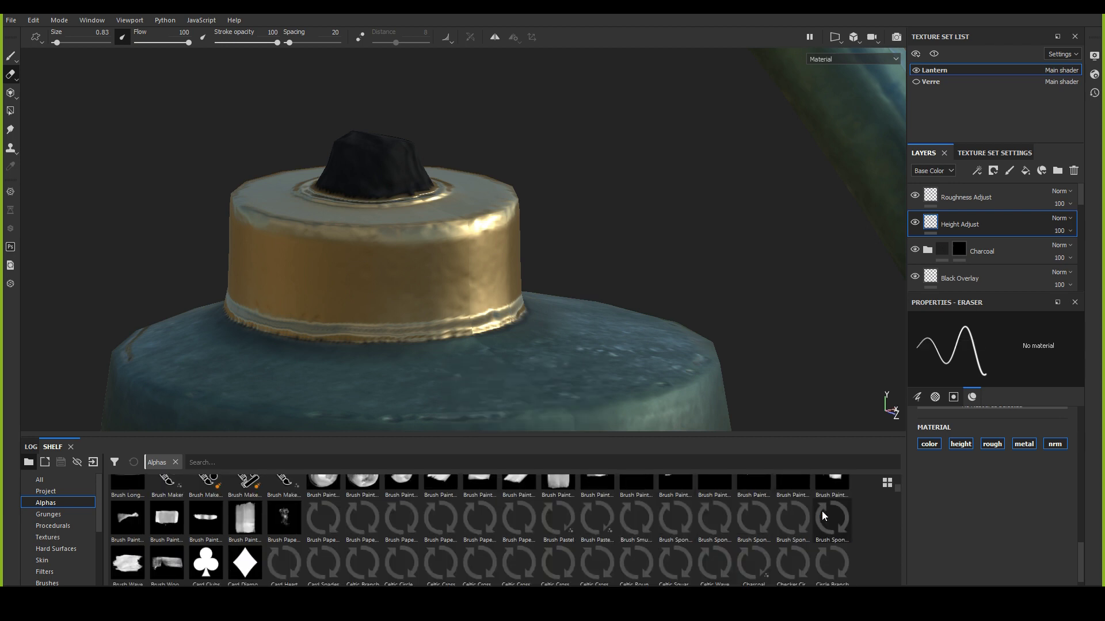
pyautogui.moveTo(731, 436); pyautogui.dragTo(627, 300)
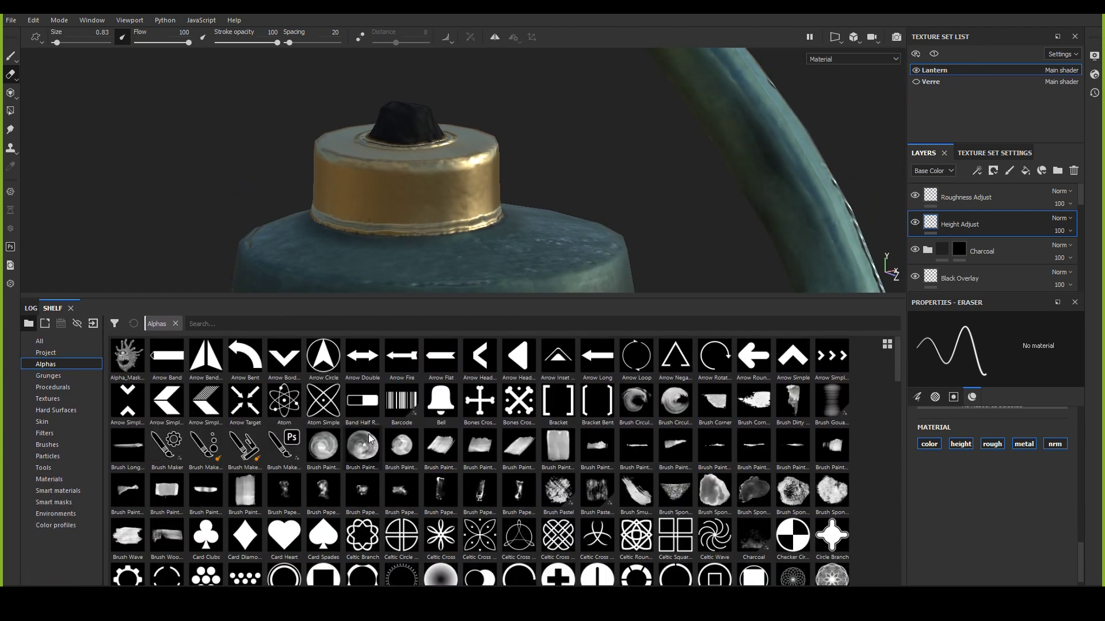
# Step: Find the Shape Lines Bending alpha in the shelf and load it as the paint brush's alpha
pyautogui.scroll(-3, 368, 434)
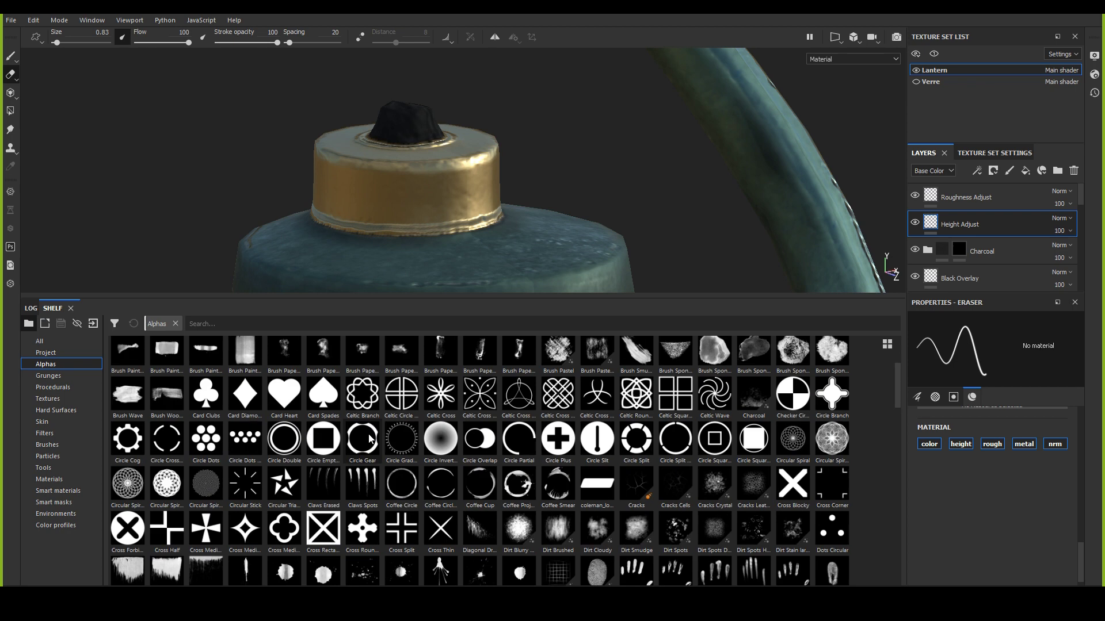
pyautogui.scroll(-3, 370, 438)
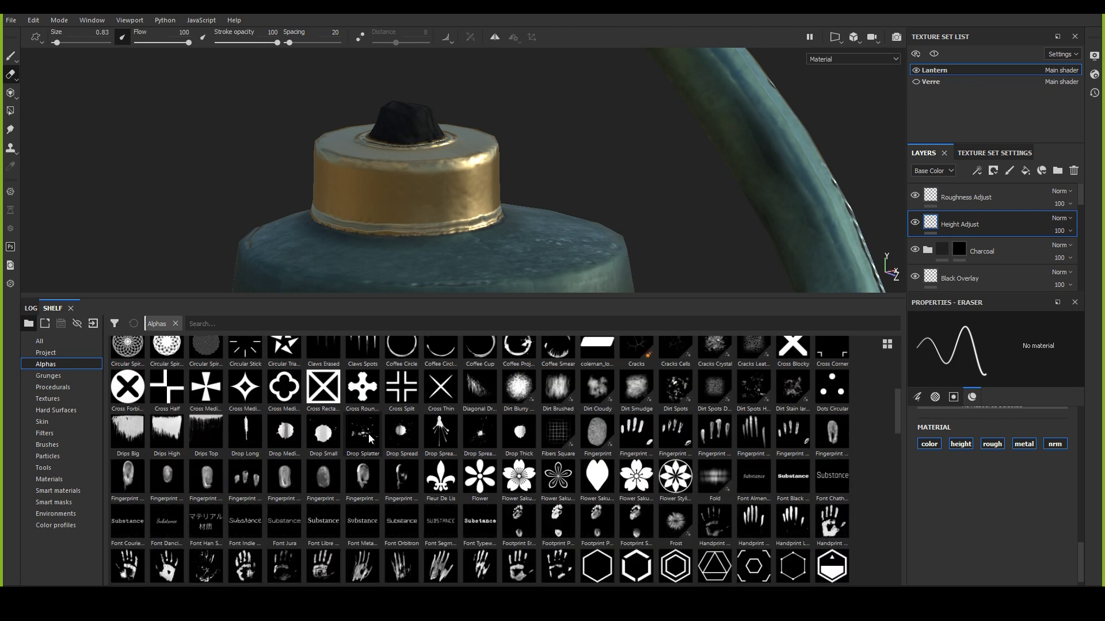
pyautogui.scroll(-3, 368, 436)
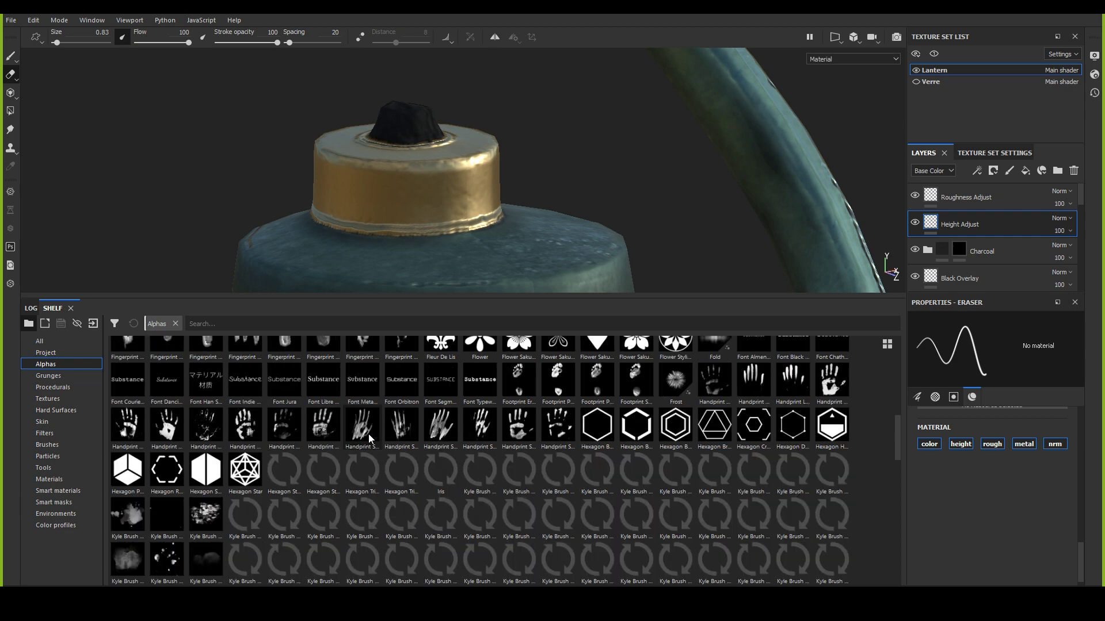
pyautogui.scroll(-3, 368, 434)
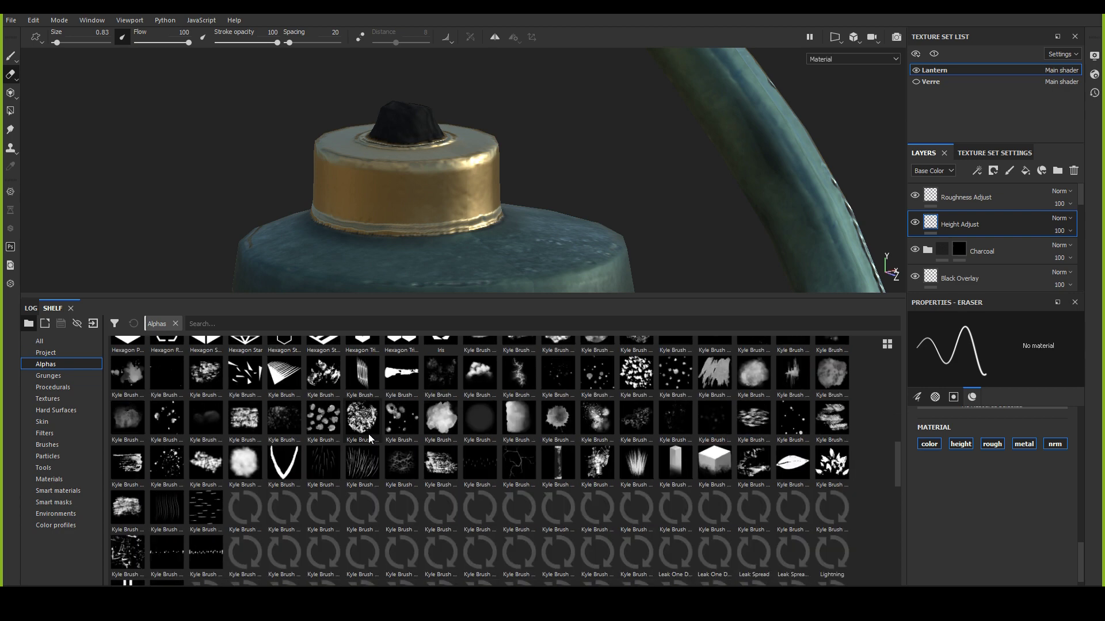
pyautogui.scroll(-3, 369, 433)
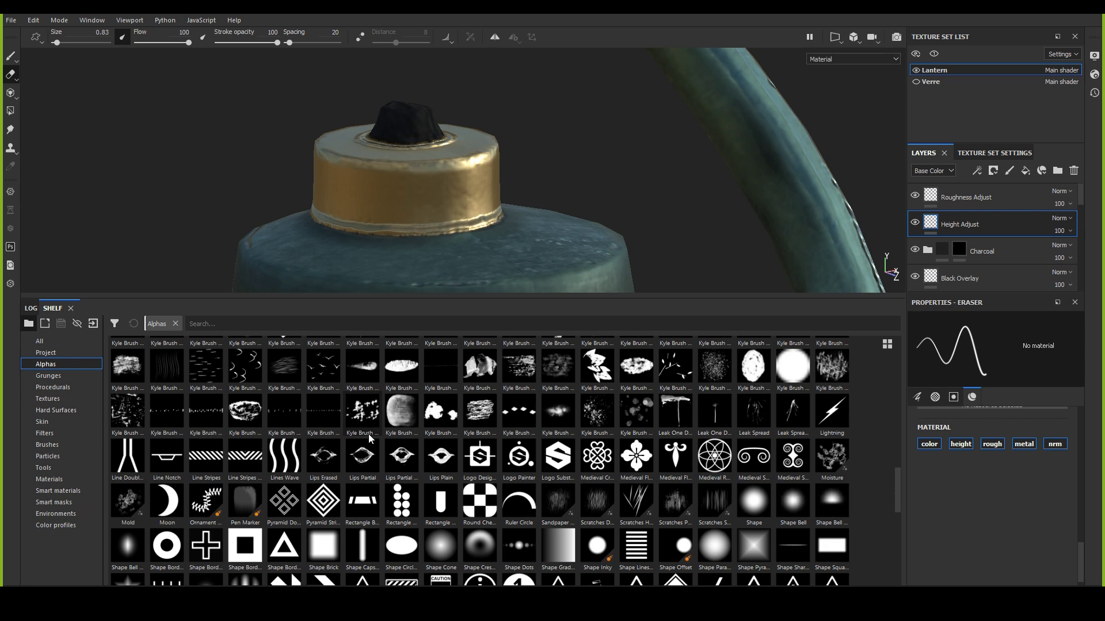
pyautogui.scroll(-3, 369, 433)
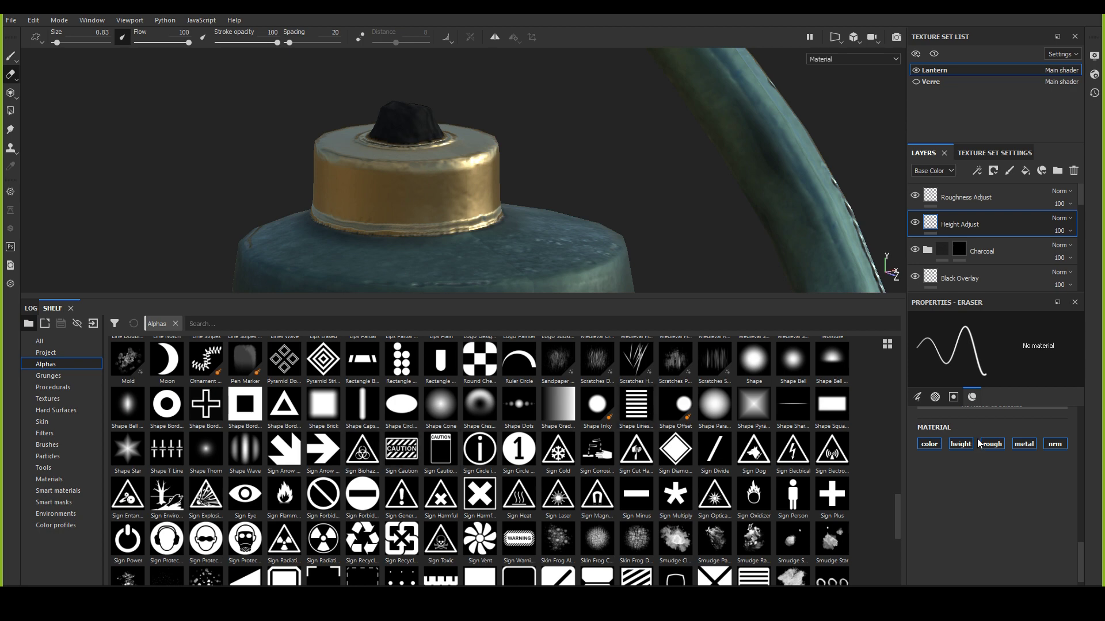
pyautogui.press('1')
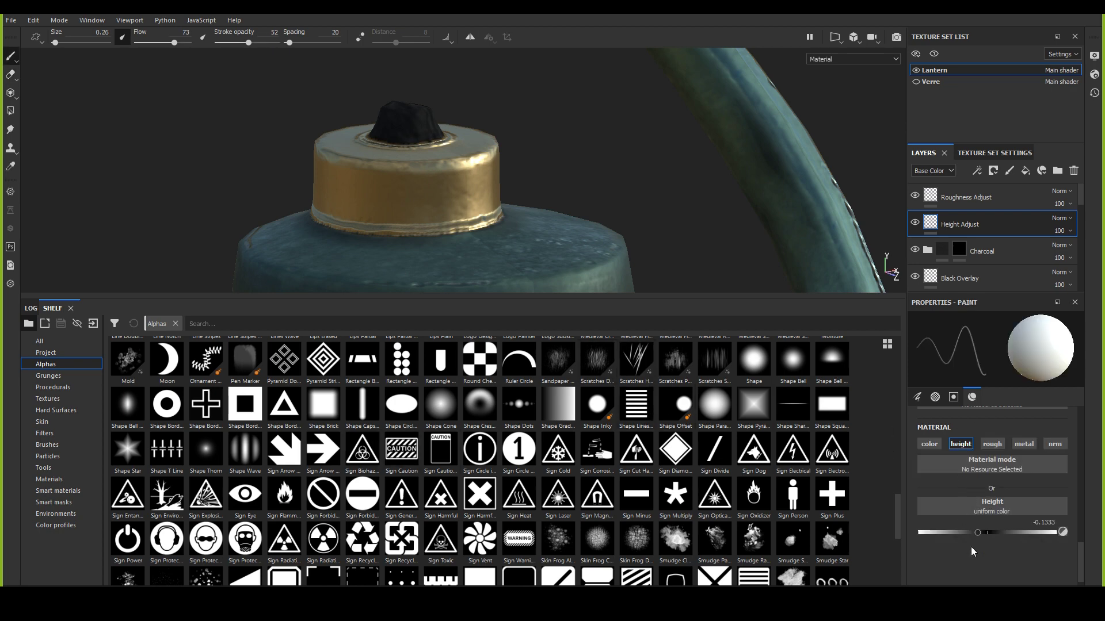
pyautogui.scroll(5, 971, 546)
pyautogui.moveTo(635, 406); pyautogui.dragTo(949, 469)
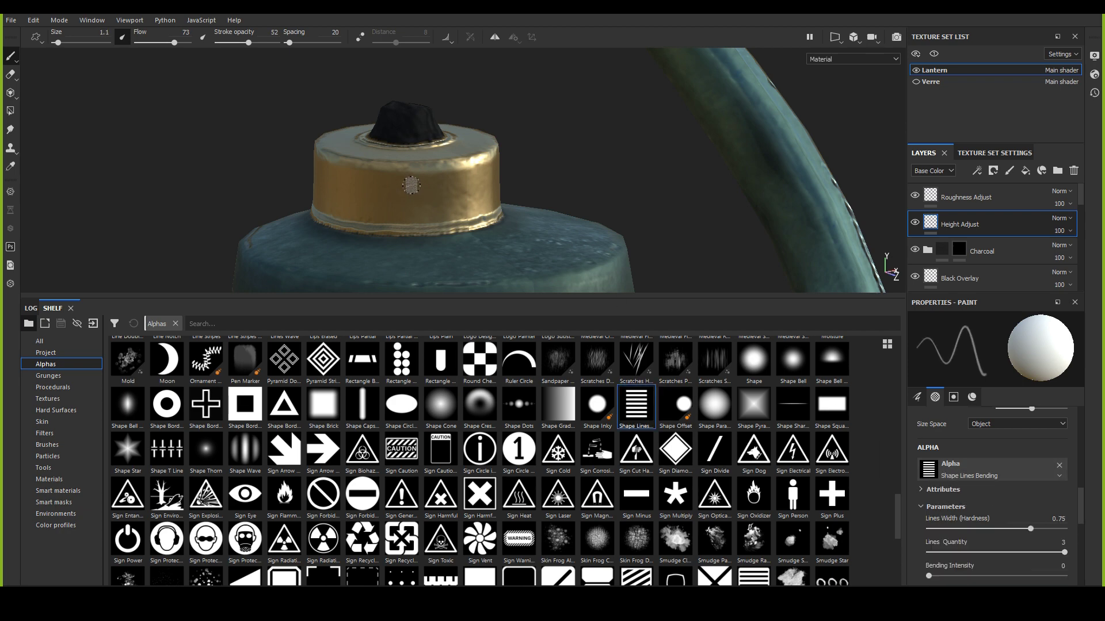
# Step: Try a stroke of line grooves across the side of the brass cap with the brush at size 3.94
pyautogui.keyDown('ctrl'); pyautogui.moveTo(418, 192); pyautogui.dragTo(445, 193, button='right'); pyautogui.keyUp('ctrl')
pyautogui.moveTo(419, 193); pyautogui.dragTo(364, 193)
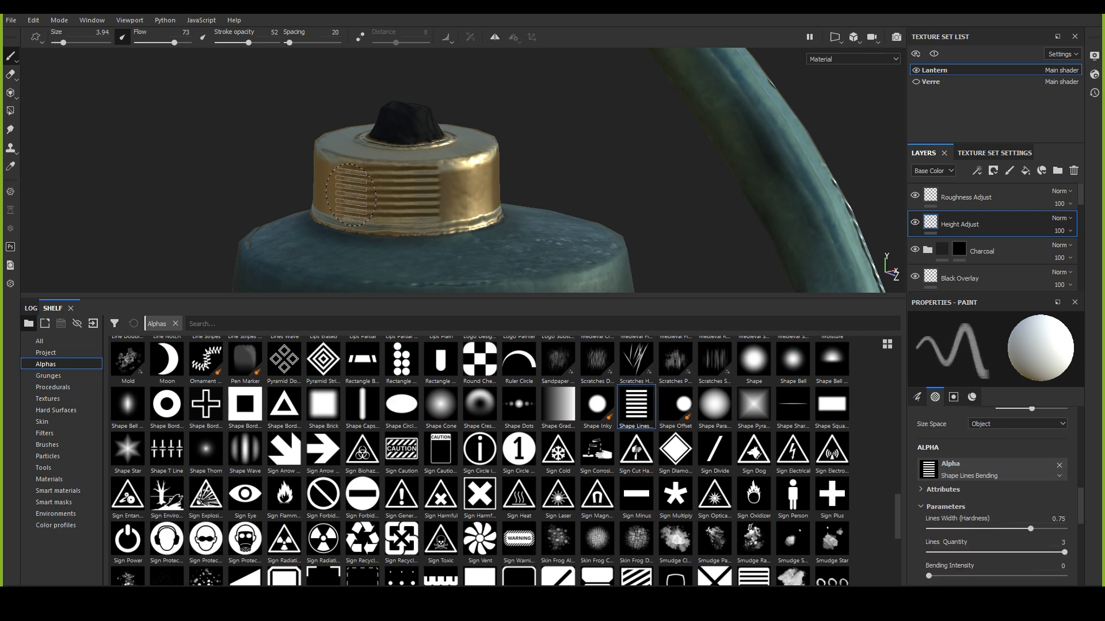
pyautogui.hotkey('ctrl', 'z')
# Step: Rotate the paint brush's alpha by setting the brush angle to 90
pyautogui.keyDown('alt'); pyautogui.moveTo(495, 277); pyautogui.dragTo(406, 196); pyautogui.keyUp('alt')
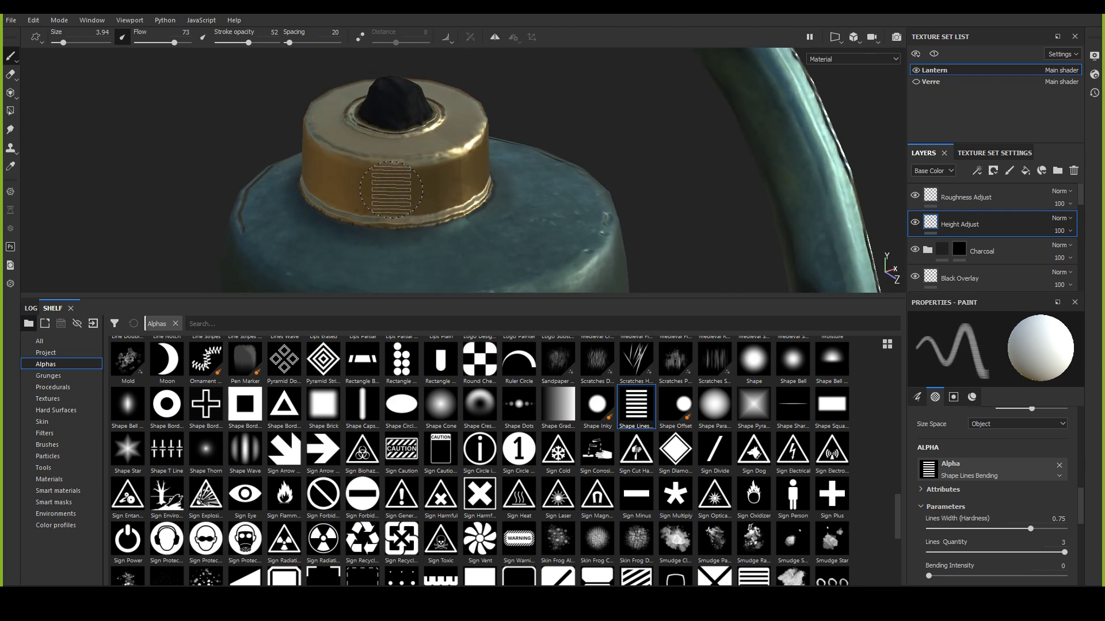
pyautogui.scroll(5, 968, 474)
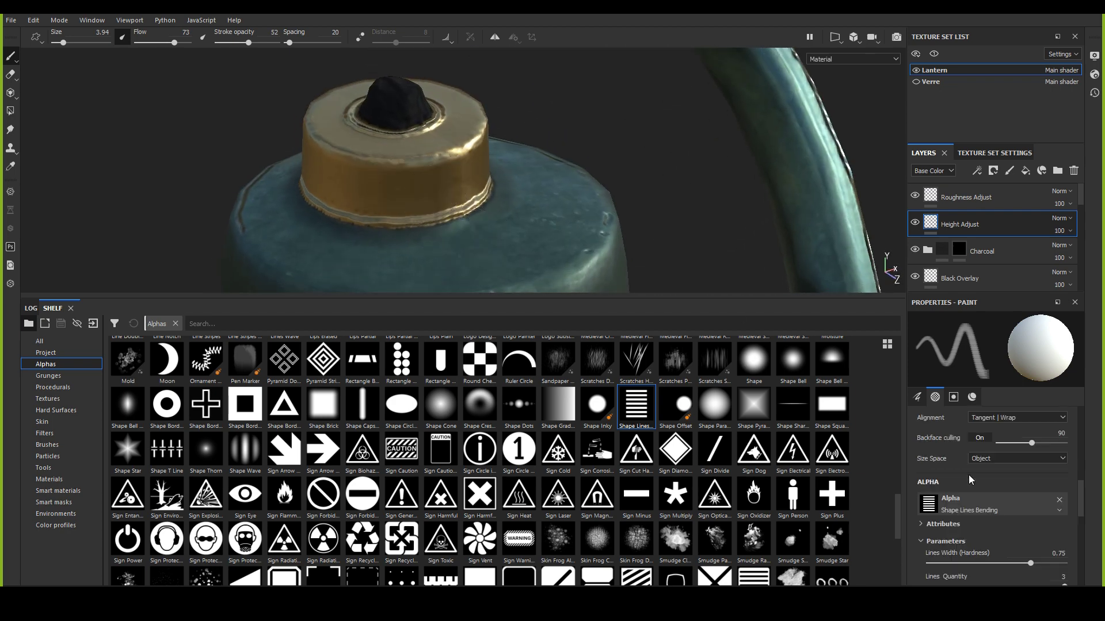
pyautogui.scroll(1, 986, 495)
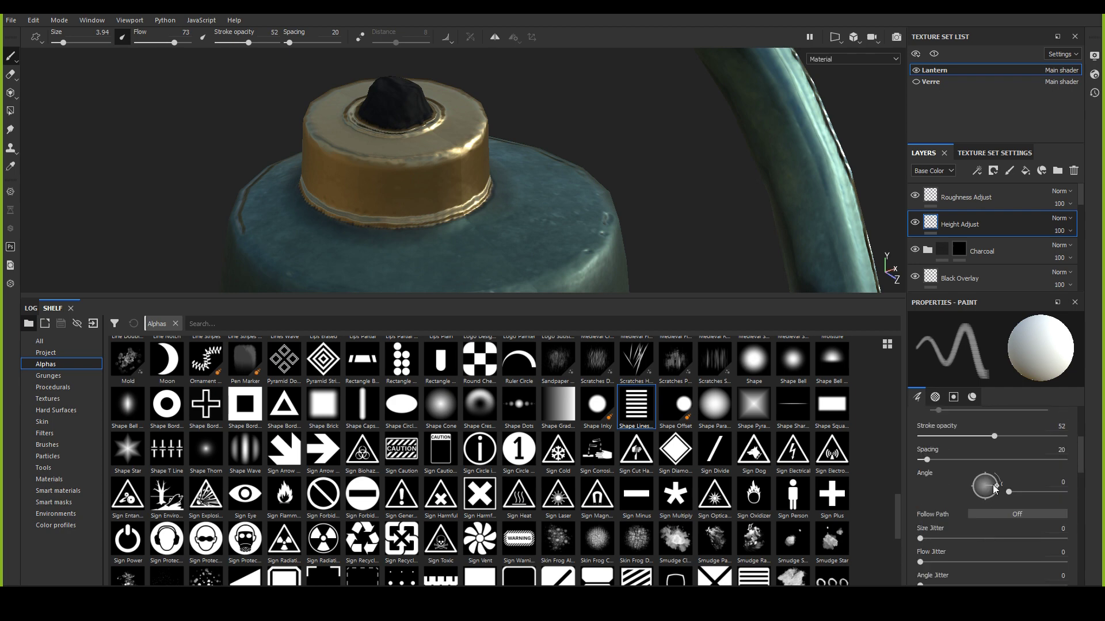
pyautogui.moveTo(992, 491); pyautogui.dragTo(984, 479)
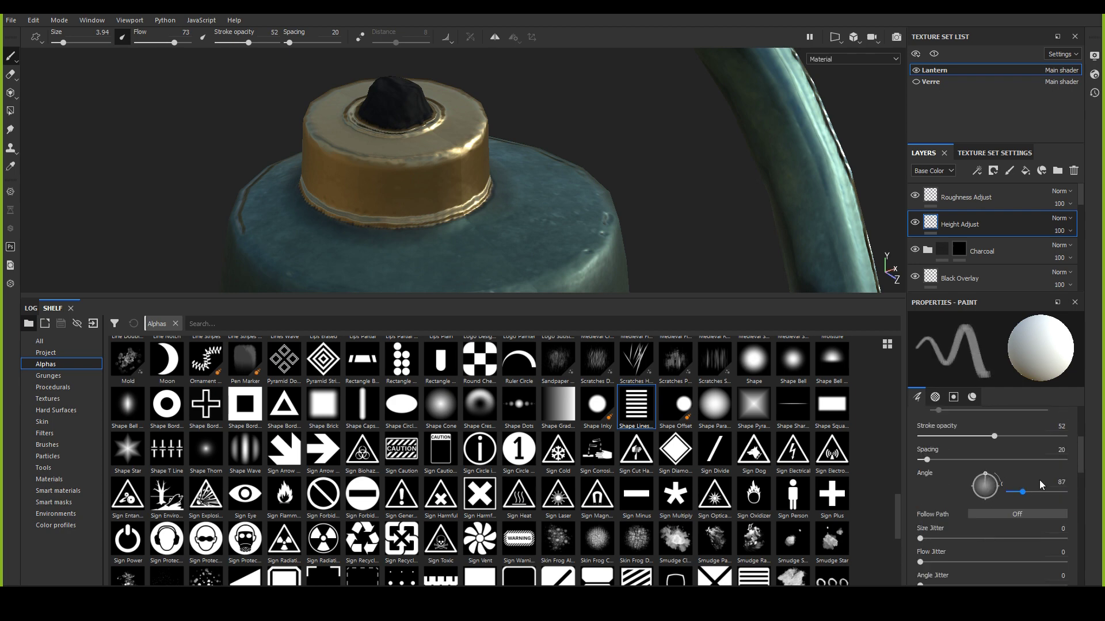
pyautogui.click(1062, 482)
# Step: Enlarge the brush to size 6.88 and paint vertical grooves all around the side of the brass cap
pyautogui.keyDown('alt'); pyautogui.moveTo(577, 269); pyautogui.dragTo(518, 230); pyautogui.keyUp('alt')
pyautogui.scroll(4, 437, 188)
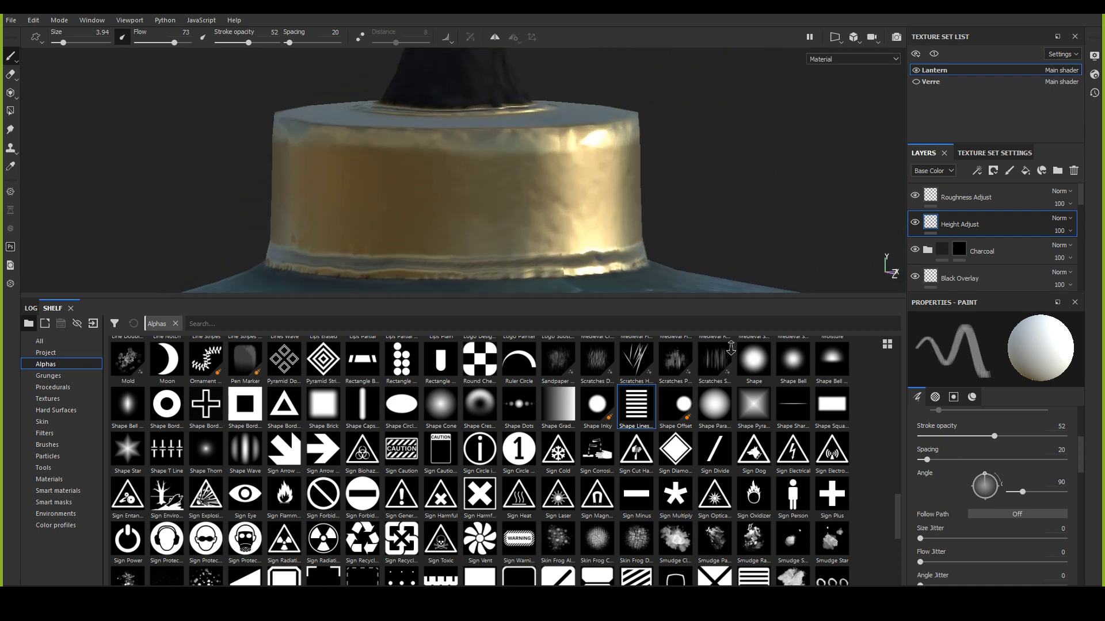
pyautogui.moveTo(438, 188)
pyautogui.keyDown('ctrl'); pyautogui.mouseDown(button='right')
pyautogui.moveTo(411, 188)
pyautogui.moveTo(460, 186)
pyautogui.moveTo(415, 188)
pyautogui.moveTo(446, 190)
pyautogui.mouseUp(button='right'); pyautogui.keyUp('ctrl')
pyautogui.moveTo(446, 190)
pyautogui.keyDown('alt'); pyautogui.mouseDown()
pyautogui.moveTo(453, 196)
pyautogui.moveTo(449, 181)
pyautogui.mouseUp(); pyautogui.keyUp('alt')
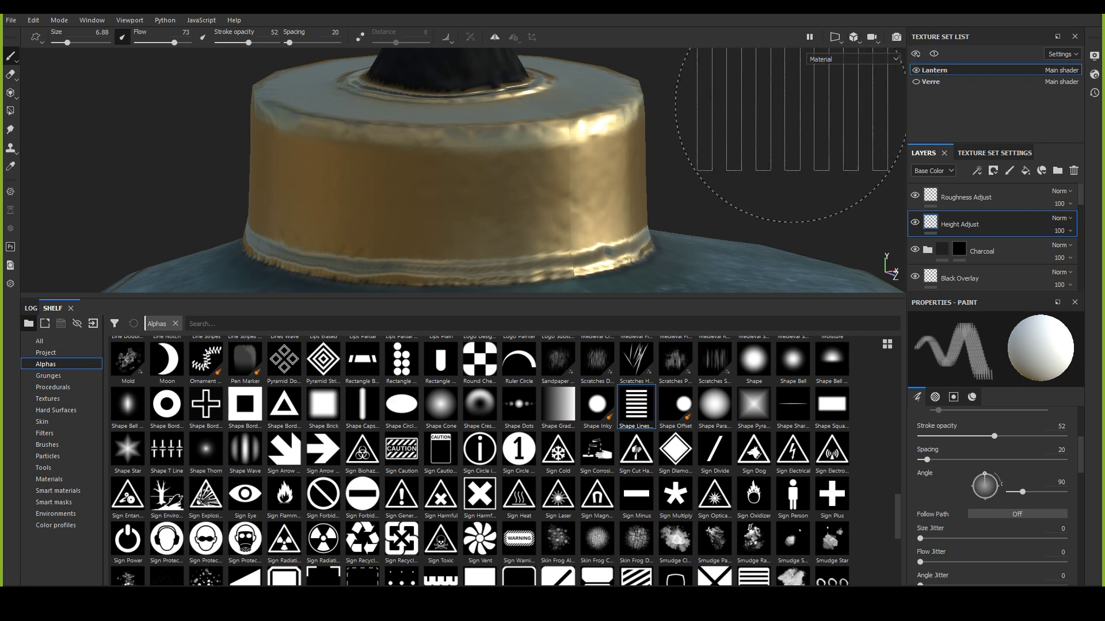
pyautogui.moveTo(531, 173)
pyautogui.keyDown('alt'); pyautogui.mouseDown()
pyautogui.moveTo(468, 179)
pyautogui.moveTo(661, 178)
pyautogui.mouseUp(); pyautogui.keyUp('alt')
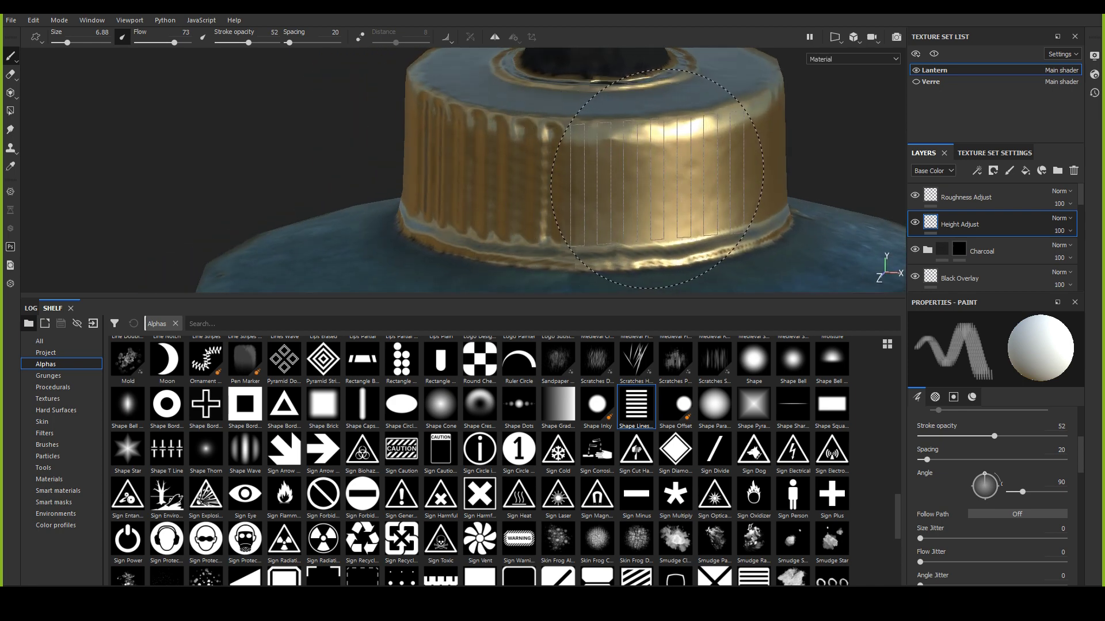
pyautogui.keyDown('alt'); pyautogui.moveTo(657, 178); pyautogui.dragTo(457, 189, button='middle'); pyautogui.keyUp('alt')
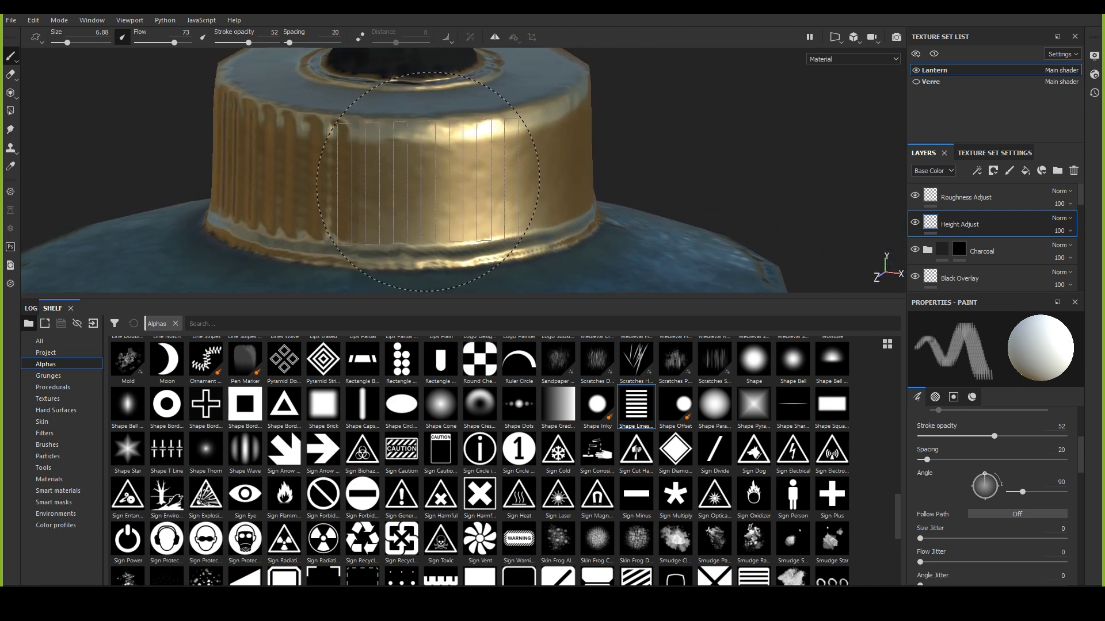
pyautogui.moveTo(444, 179)
pyautogui.keyDown('alt'); pyautogui.mouseDown()
pyautogui.moveTo(433, 167)
pyautogui.moveTo(426, 183)
pyautogui.moveTo(338, 188)
pyautogui.mouseUp(); pyautogui.keyUp('alt')
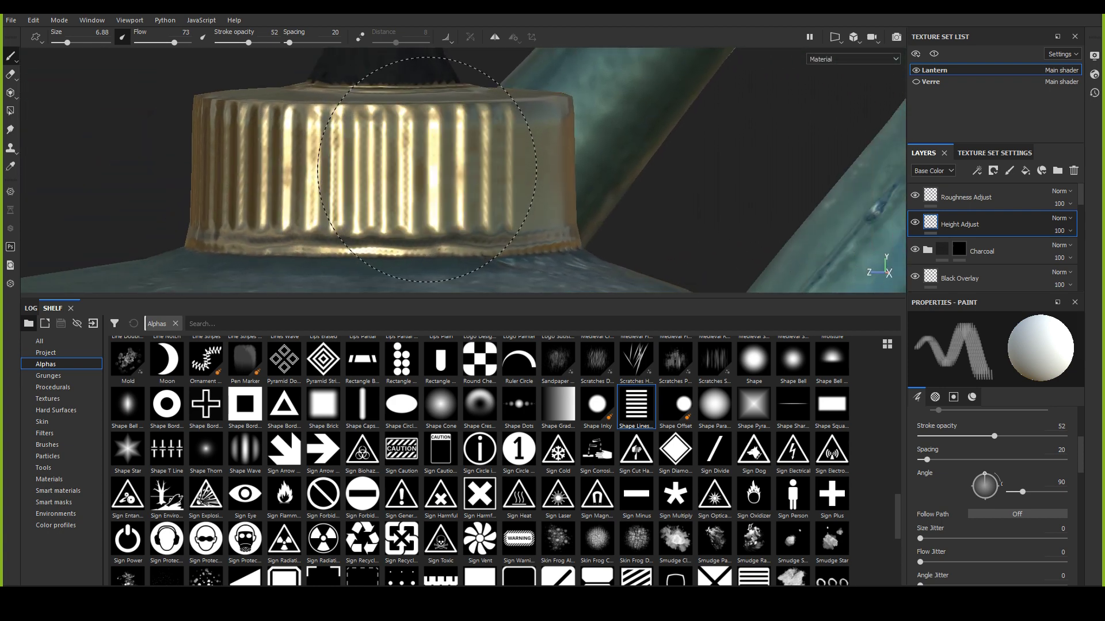
pyautogui.keyDown('alt'); pyautogui.moveTo(427, 169); pyautogui.dragTo(274, 183); pyautogui.keyUp('alt')
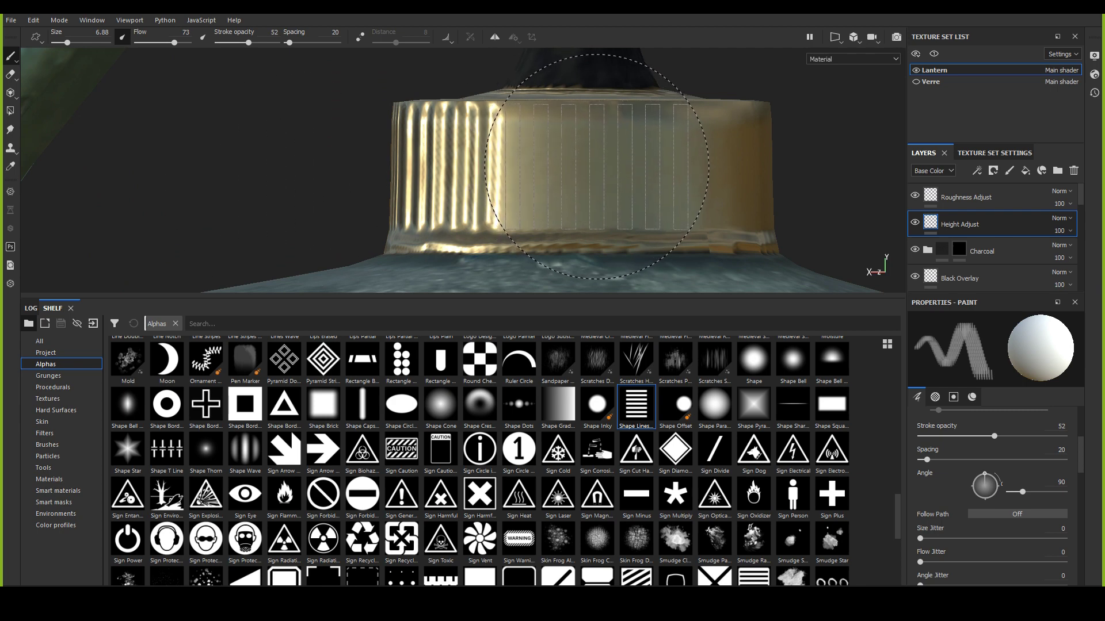
pyautogui.moveTo(597, 167)
pyautogui.keyDown('alt'); pyautogui.mouseDown()
pyautogui.moveTo(456, 185)
pyautogui.moveTo(581, 151)
pyautogui.moveTo(570, 154)
pyautogui.moveTo(569, 178)
pyautogui.moveTo(430, 178)
pyautogui.moveTo(726, 181)
pyautogui.moveTo(596, 225)
pyautogui.moveTo(517, 158)
pyautogui.moveTo(722, 180)
pyautogui.moveTo(261, 184)
pyautogui.mouseUp(); pyautogui.keyUp('alt')
# Step: Examine the brass cap's grooved rim and top face from above
pyautogui.moveTo(535, 161)
pyautogui.keyDown('alt'); pyautogui.mouseDown(button='right')
pyautogui.moveTo(535, 182)
pyautogui.moveTo(525, 148)
pyautogui.mouseUp(button='right'); pyautogui.keyUp('alt')
pyautogui.moveTo(525, 148)
pyautogui.keyDown('alt'); pyautogui.mouseDown()
pyautogui.moveTo(434, 197)
pyautogui.moveTo(414, 182)
pyautogui.moveTo(222, 190)
pyautogui.moveTo(587, 185)
pyautogui.moveTo(387, 192)
pyautogui.moveTo(486, 217)
pyautogui.moveTo(434, 184)
pyautogui.moveTo(380, 231)
pyautogui.moveTo(388, 236)
pyautogui.mouseUp(); pyautogui.keyUp('alt')
pyautogui.keyDown('alt'); pyautogui.moveTo(389, 236); pyautogui.dragTo(403, 230, button='right'); pyautogui.keyUp('alt')
pyautogui.keyDown('alt'); pyautogui.moveTo(402, 230); pyautogui.dragTo(426, 225); pyautogui.keyUp('alt')
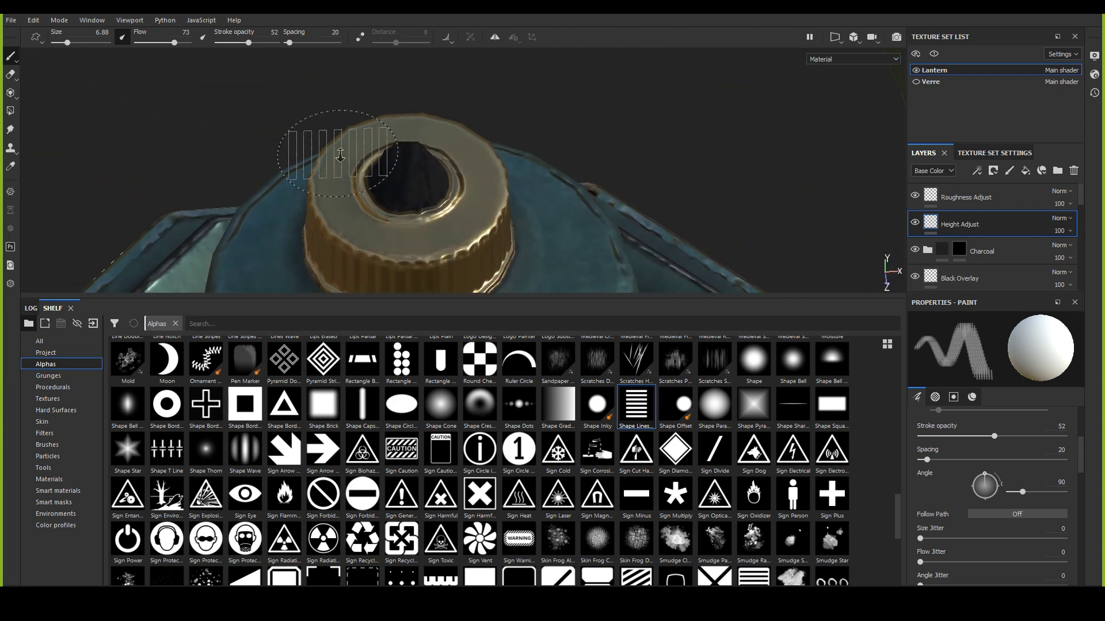
pyautogui.keyDown('alt'); pyautogui.moveTo(426, 224); pyautogui.dragTo(491, 247, button='right'); pyautogui.keyUp('alt')
pyautogui.keyDown('alt'); pyautogui.moveTo(491, 247); pyautogui.dragTo(484, 203); pyautogui.keyUp('alt')
pyautogui.keyDown('alt'); pyautogui.moveTo(485, 202); pyautogui.dragTo(417, 184, button='right'); pyautogui.keyUp('alt')
pyautogui.moveTo(417, 184); pyautogui.dragTo(414, 105, button='middle')
pyautogui.keyDown('alt'); pyautogui.moveTo(414, 104); pyautogui.dragTo(427, 167); pyautogui.keyUp('alt')
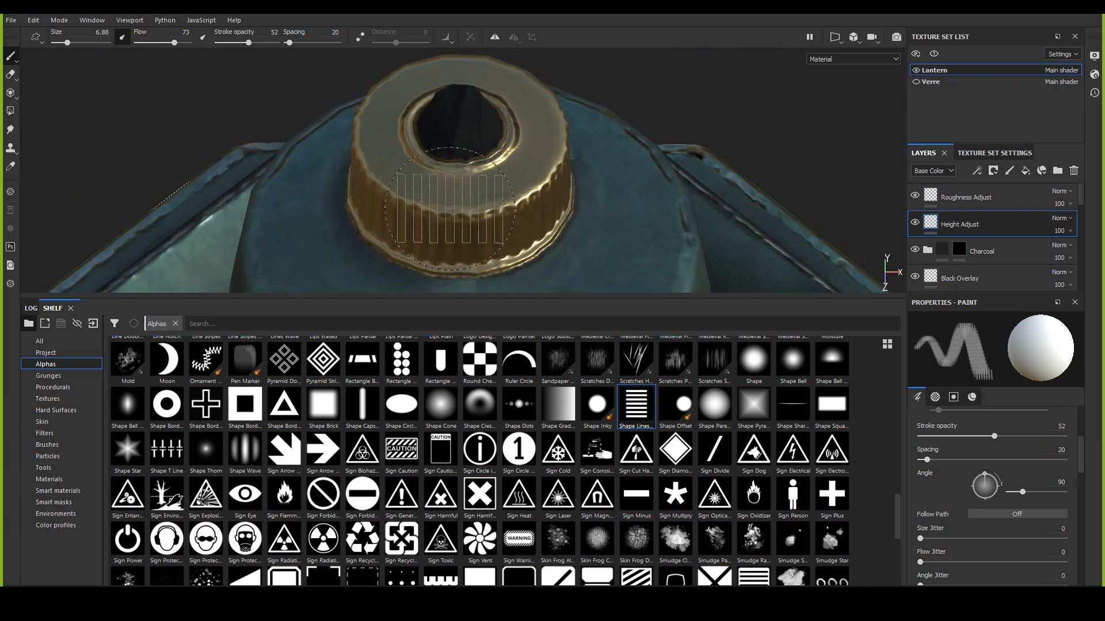
pyautogui.keyDown('alt'); pyautogui.moveTo(427, 166); pyautogui.dragTo(427, 252, button='right'); pyautogui.keyUp('alt')
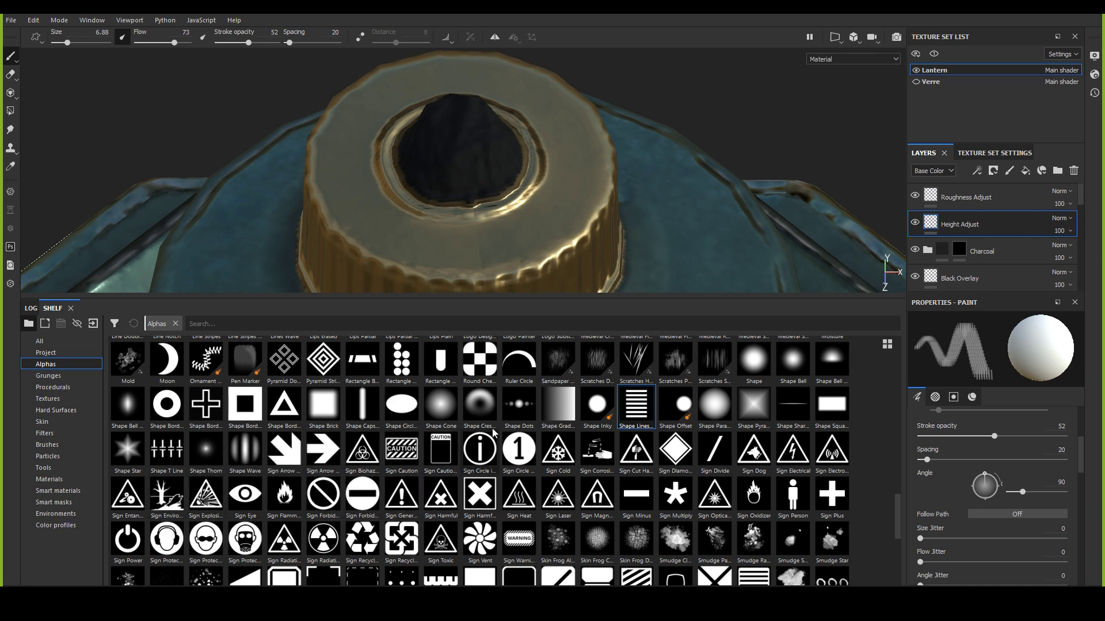
# Step: Load the Basic Soft brush at size 0.7 and try a curved groove on the brass cap's top face
pyautogui.click(47, 444)
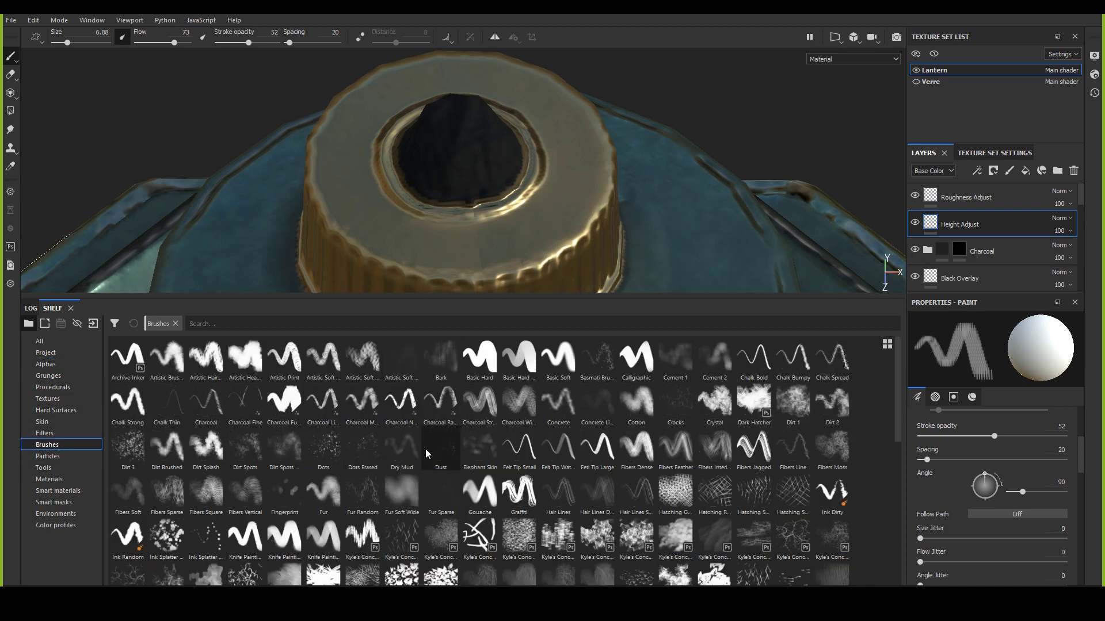
pyautogui.click(558, 359)
pyautogui.keyDown('ctrl'); pyautogui.moveTo(491, 211); pyautogui.dragTo(467, 231, button='right'); pyautogui.keyUp('ctrl')
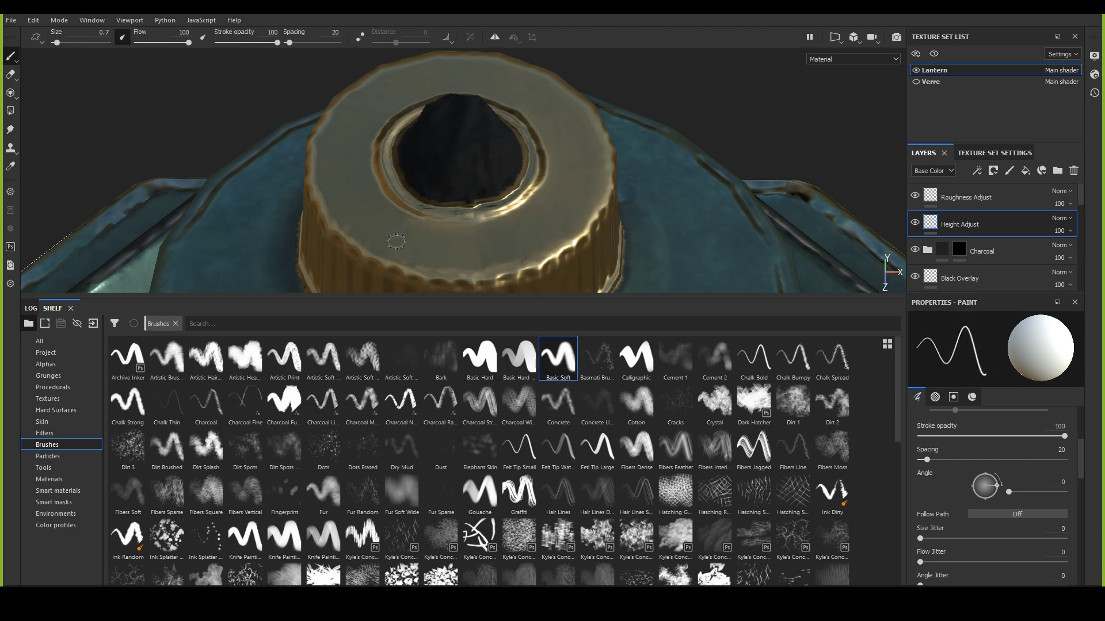
pyautogui.moveTo(396, 242); pyautogui.dragTo(346, 198)
pyautogui.hotkey('ctrl', 'z')
# Step: Set the brush size to 0.95 and load the Shape Bell alpha from the shelf as the brush's alpha
pyautogui.keyDown('ctrl'); pyautogui.moveTo(442, 252); pyautogui.dragTo(437, 250, button='right'); pyautogui.keyUp('ctrl')
pyautogui.scroll(-10, 593, 484)
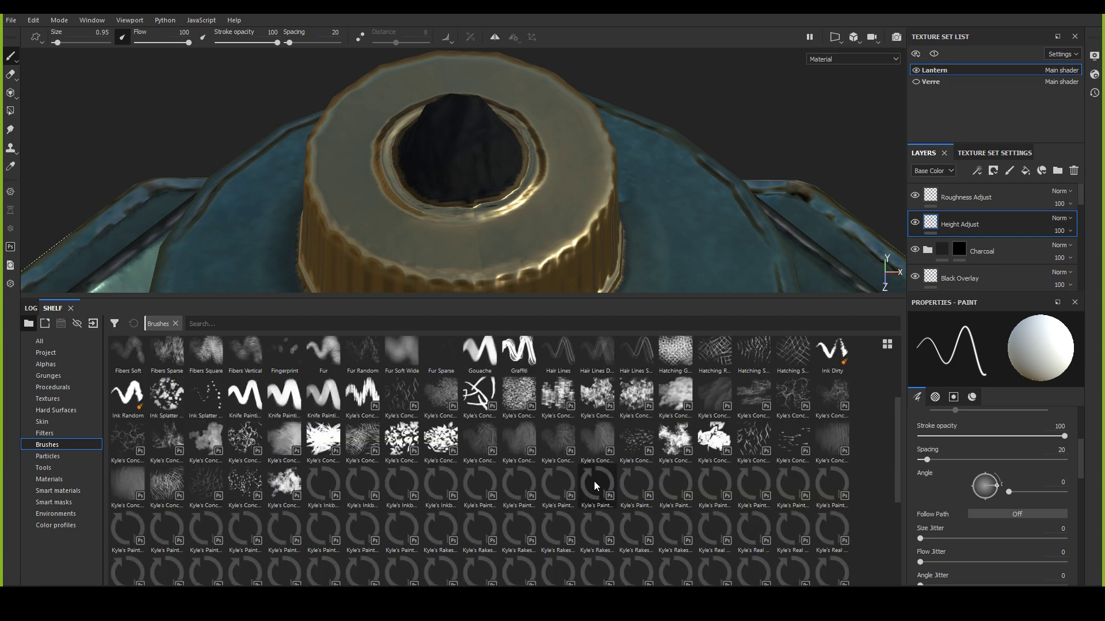
pyautogui.scroll(10, 594, 481)
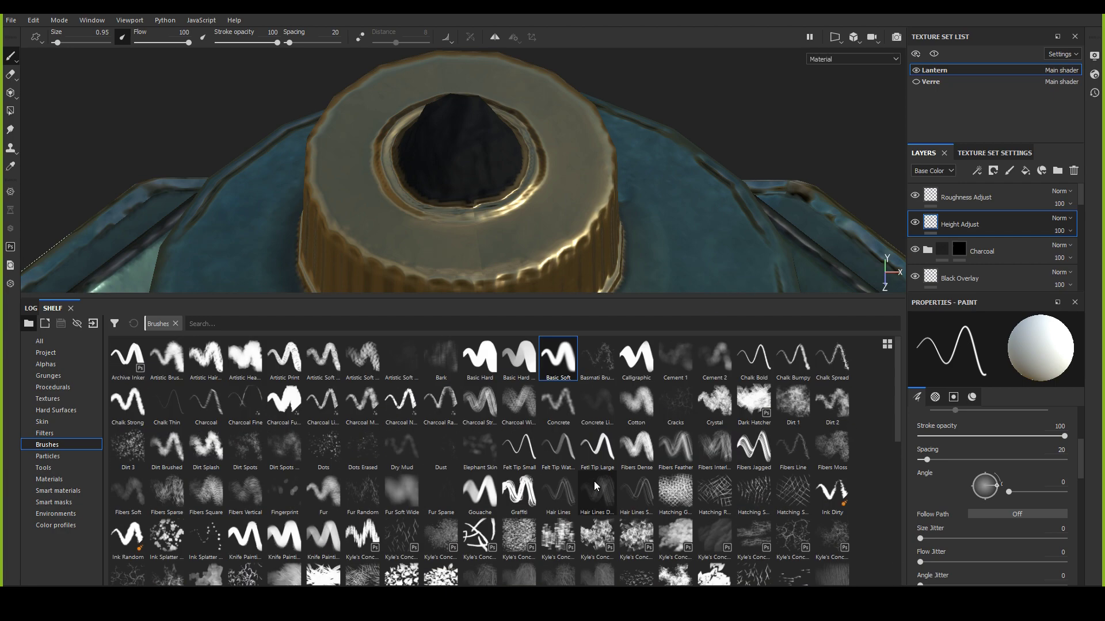
pyautogui.click(46, 364)
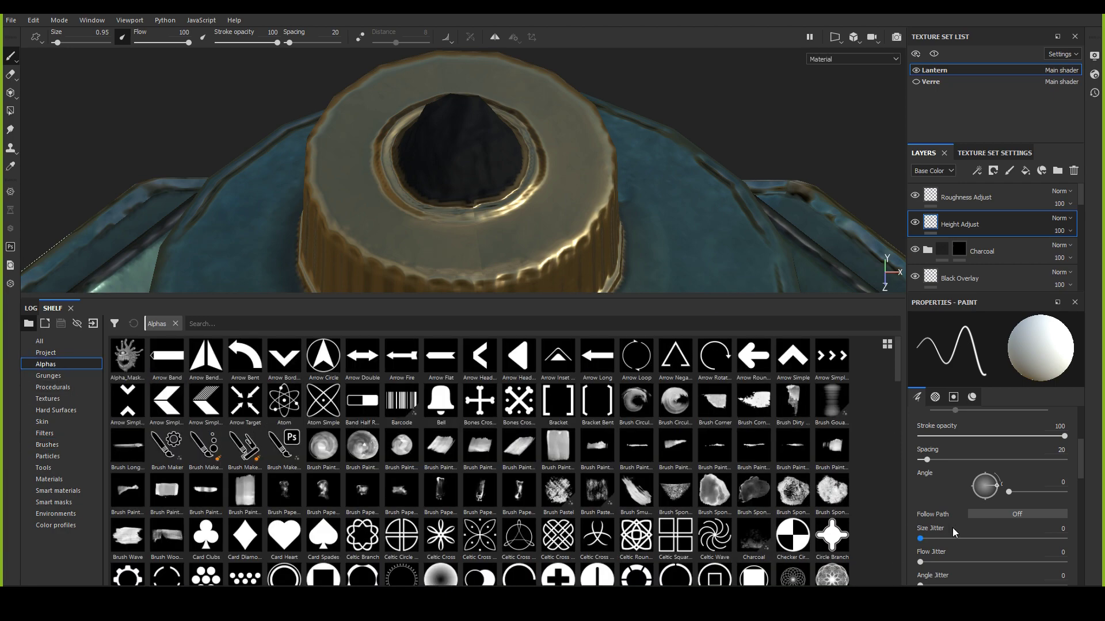
pyautogui.scroll(-5, 951, 527)
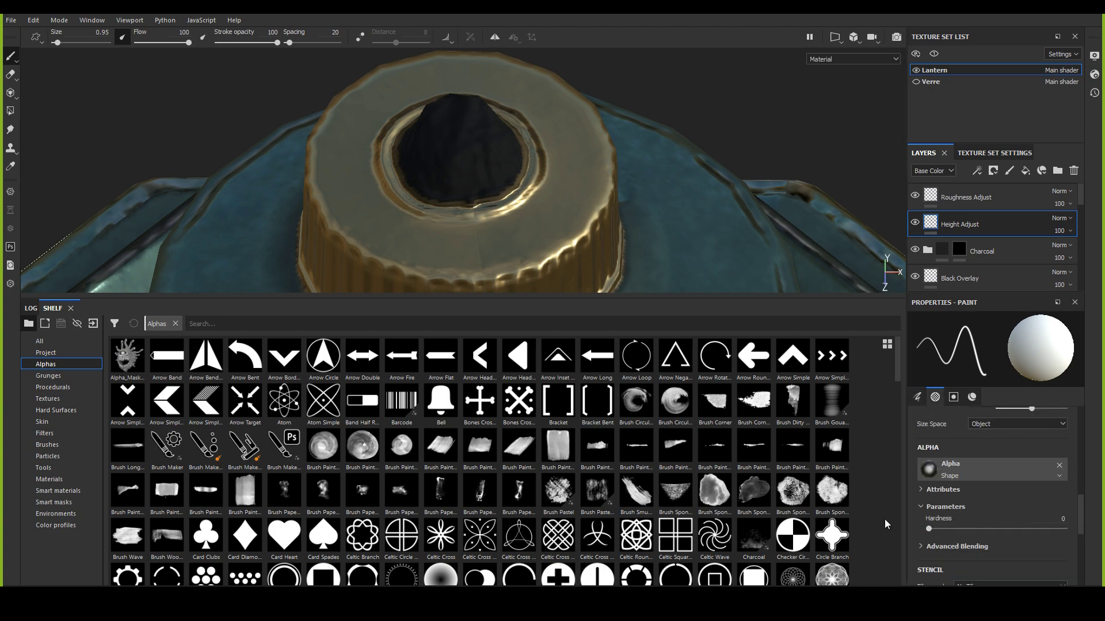
pyautogui.scroll(-10, 563, 494)
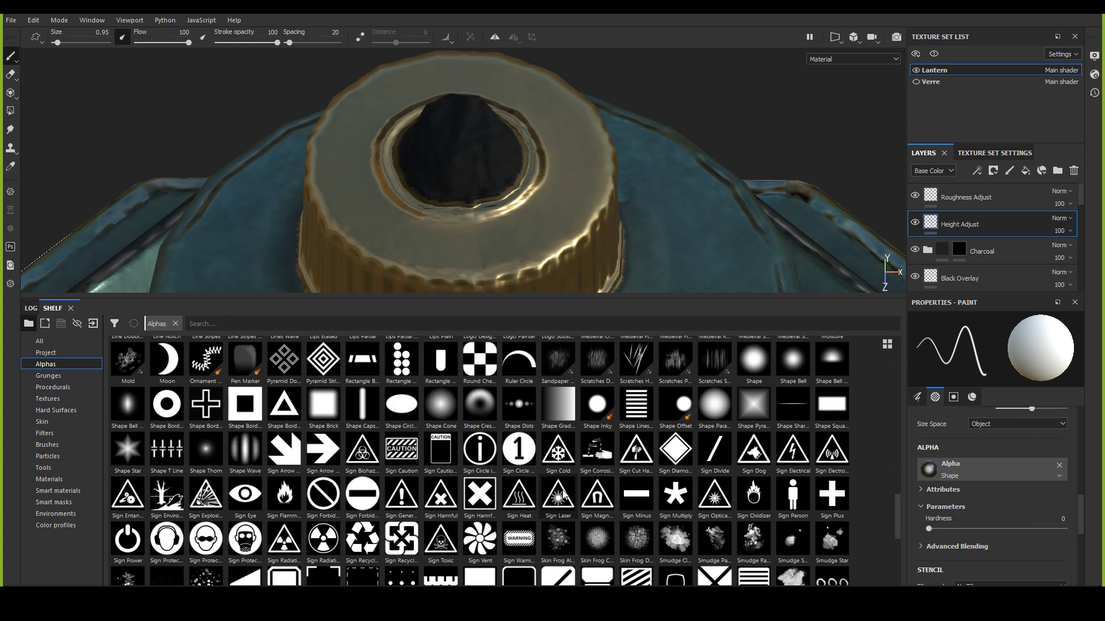
pyautogui.moveTo(598, 423)
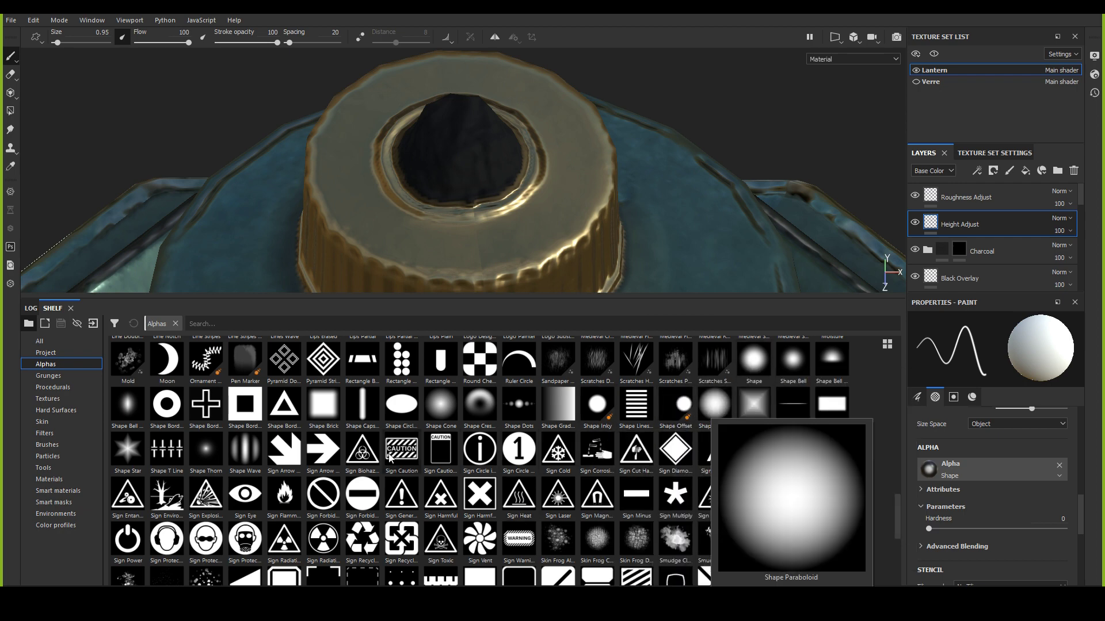
pyautogui.moveTo(202, 450)
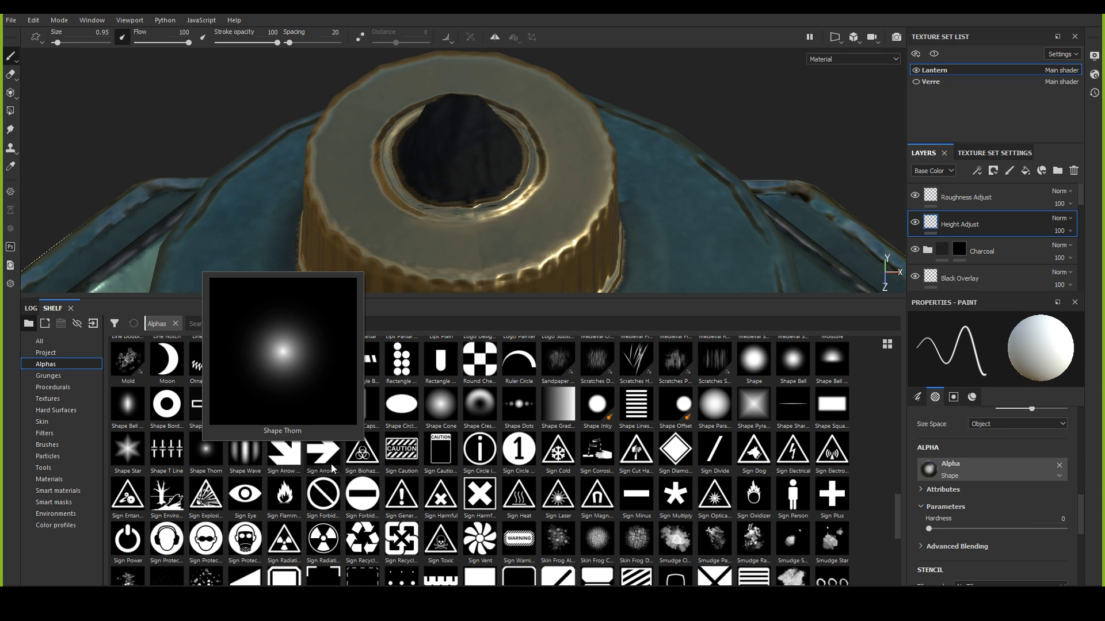
pyautogui.scroll(-3, 427, 479)
pyautogui.scroll(-3, 500, 512)
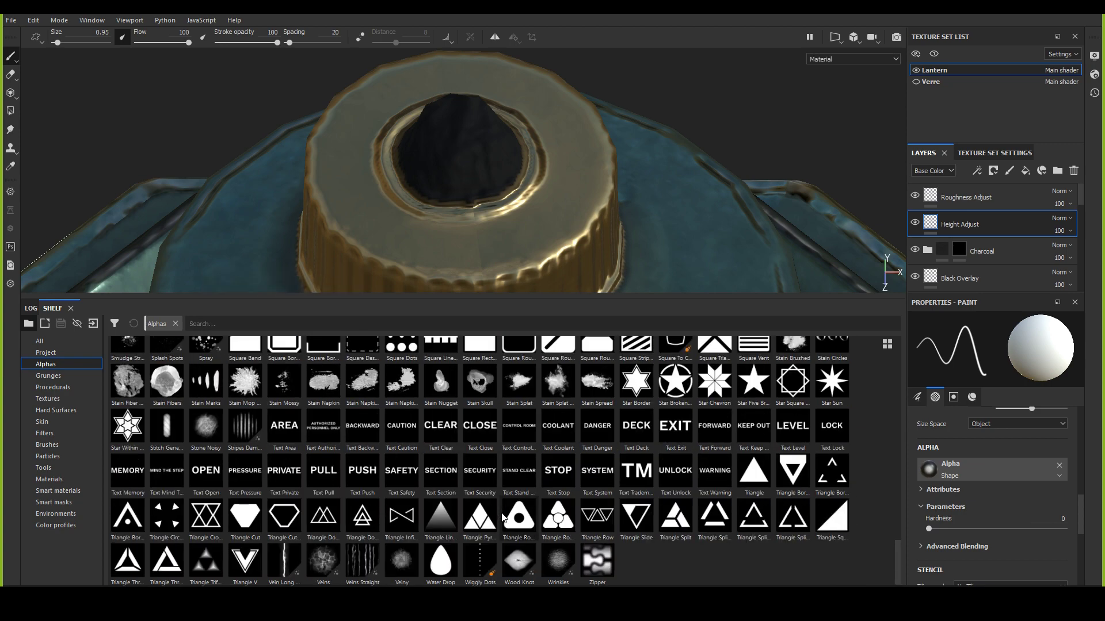
pyautogui.scroll(9, 502, 516)
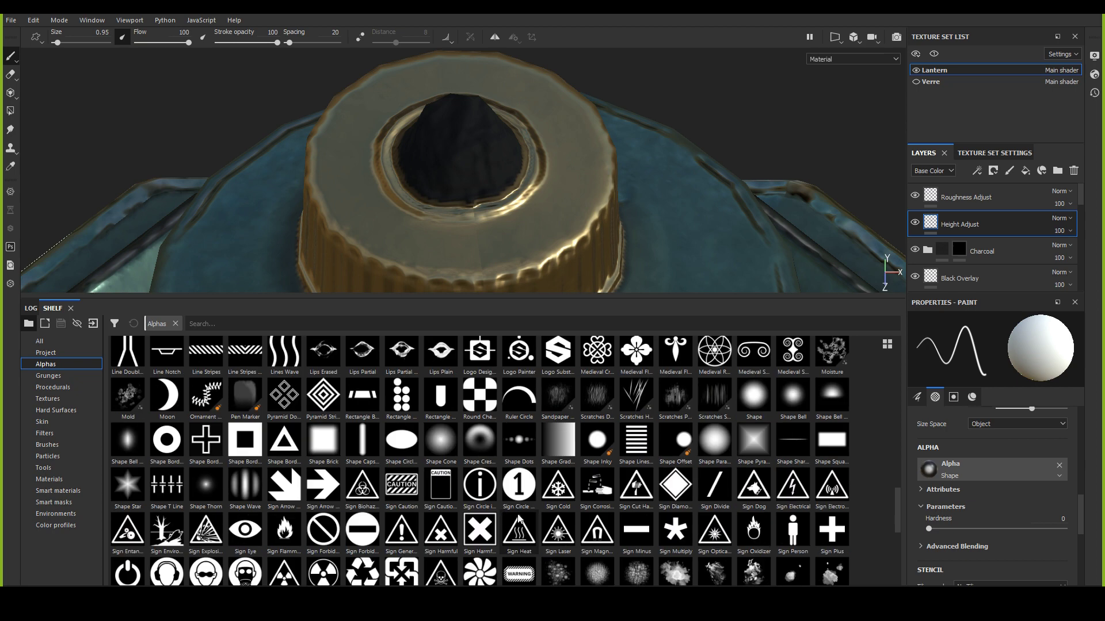
pyautogui.moveTo(797, 402); pyautogui.dragTo(983, 471)
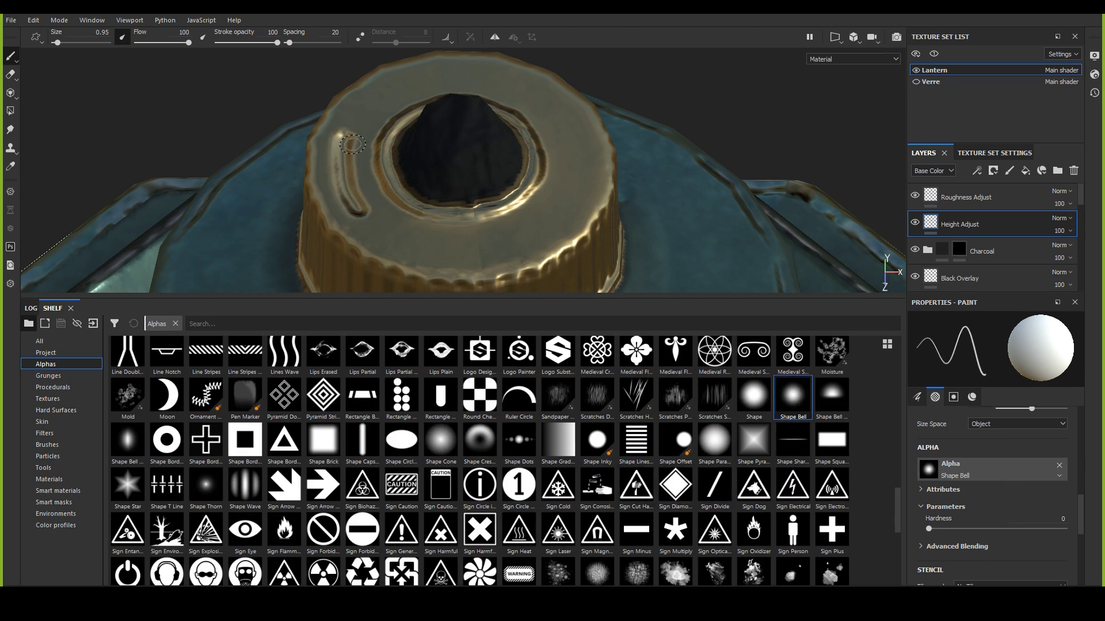
# Step: Set the brush's height to 0.0750 and try a raised curved stroke on the brass cap's top face
pyautogui.keyDown('alt'); pyautogui.moveTo(373, 162); pyautogui.dragTo(374, 162); pyautogui.keyUp('alt')
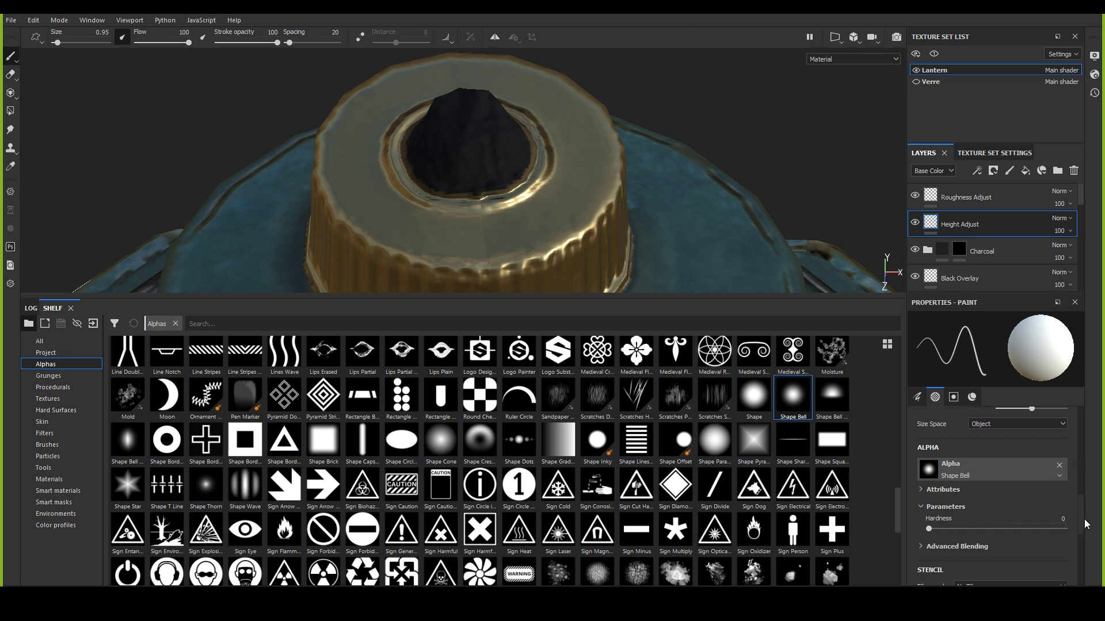
pyautogui.moveTo(1084, 522); pyautogui.dragTo(1077, 562)
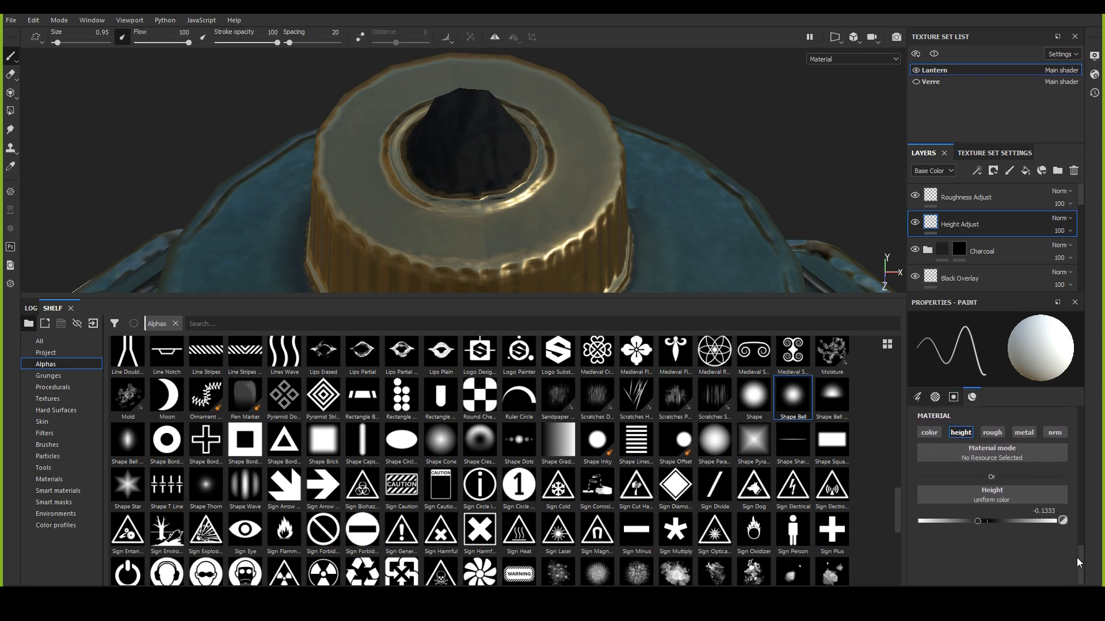
pyautogui.moveTo(986, 522); pyautogui.dragTo(992, 523)
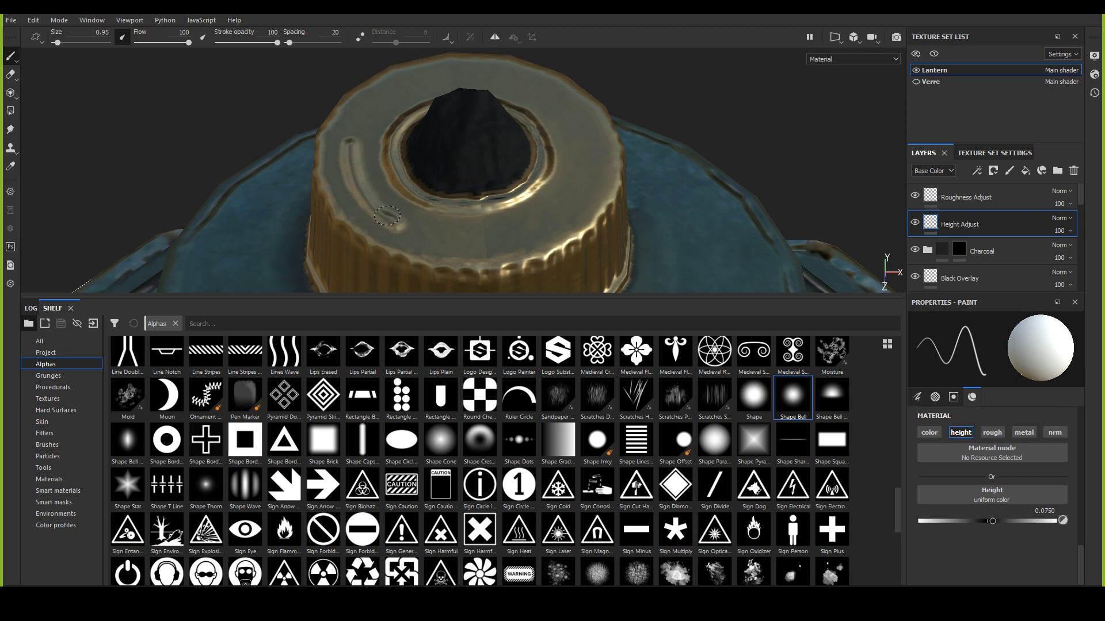
pyautogui.hotkey('ctrl', 'z')
pyautogui.keyDown('alt'); pyautogui.moveTo(364, 167); pyautogui.dragTo(341, 210); pyautogui.keyUp('alt')
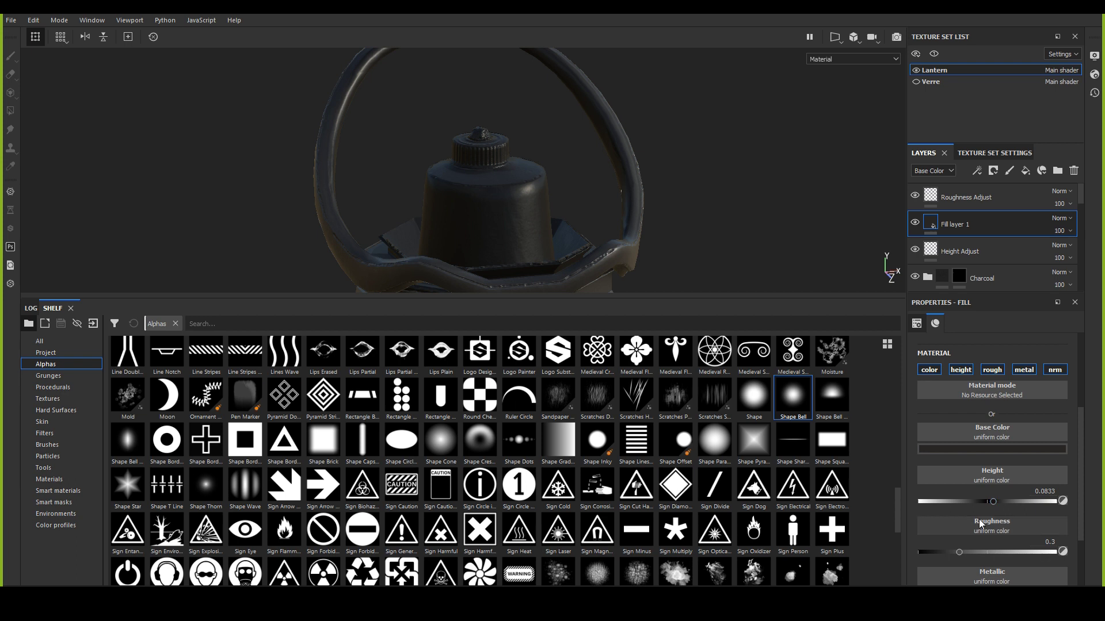
# Step: Set the roughness of Fill layer 1 to 0.7042
pyautogui.scroll(-1, 965, 519)
pyautogui.moveTo(958, 517); pyautogui.dragTo(1027, 519)
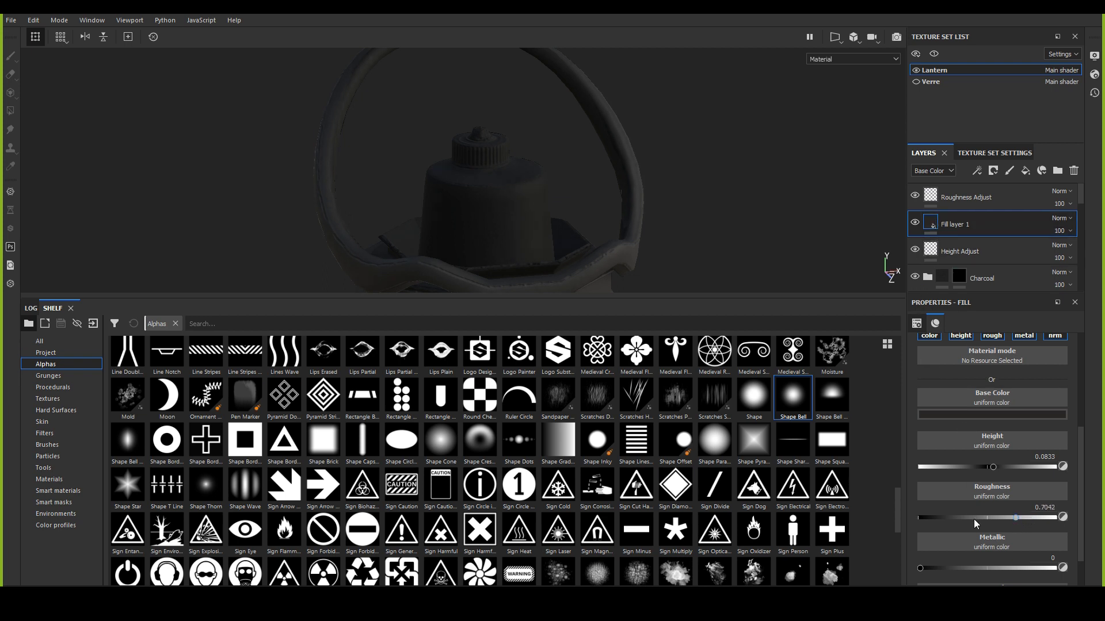
pyautogui.scroll(-1, 973, 519)
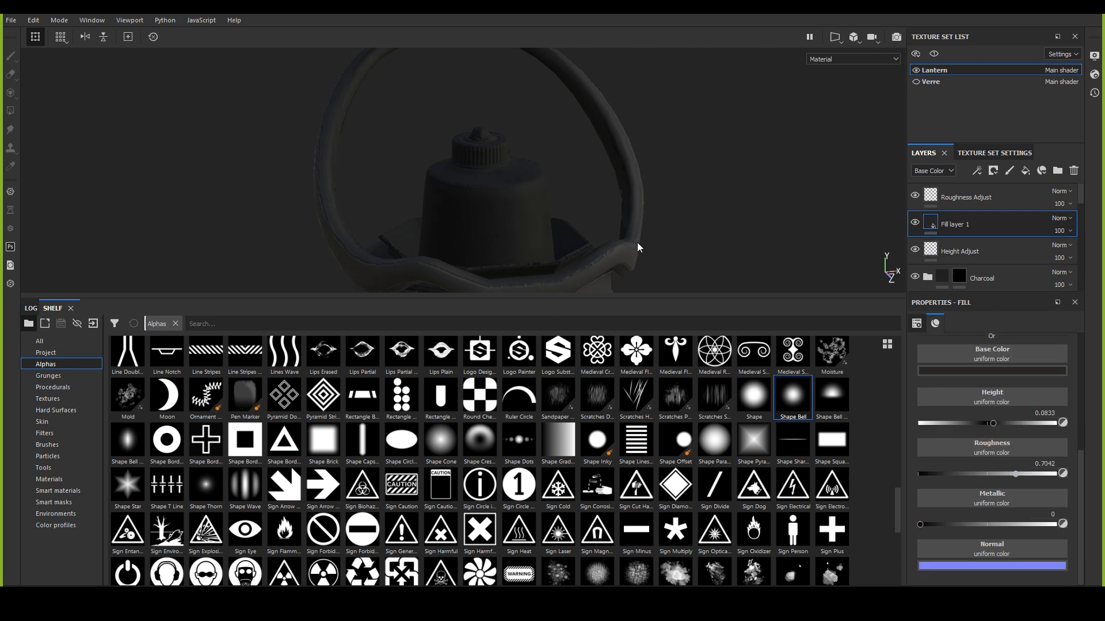
# Step: Show the Grunges category in the shelf with the lantern's conical roof and body in view
pyautogui.keyDown('alt'); pyautogui.moveTo(640, 247); pyautogui.dragTo(446, 233); pyautogui.keyUp('alt')
pyautogui.keyDown('alt'); pyautogui.moveTo(447, 233); pyautogui.dragTo(485, 198, button='right'); pyautogui.keyUp('alt')
pyautogui.keyDown('alt'); pyautogui.moveTo(485, 198); pyautogui.dragTo(446, 304, button='middle'); pyautogui.keyUp('alt')
pyautogui.keyDown('alt'); pyautogui.moveTo(522, 177); pyautogui.dragTo(563, 205, button='middle'); pyautogui.keyUp('alt')
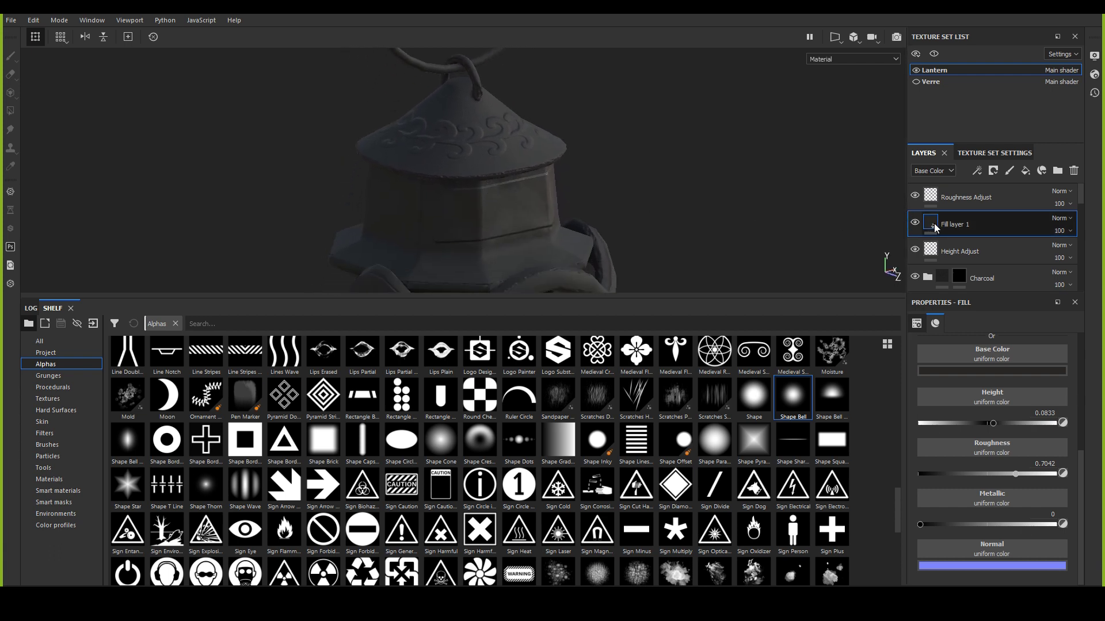
pyautogui.scroll(3, 939, 422)
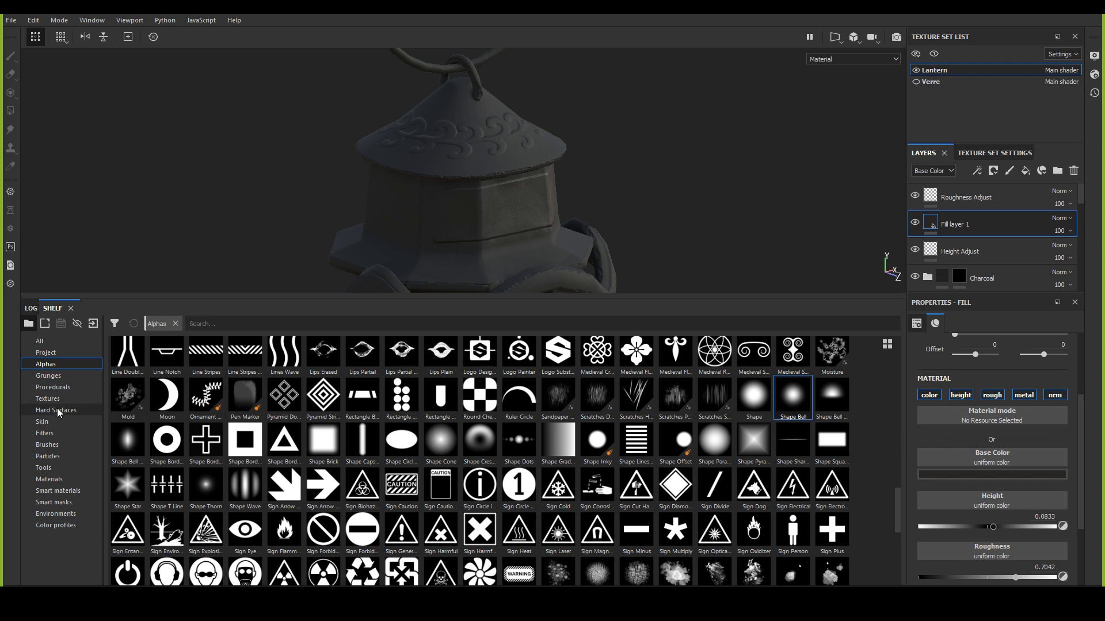
pyautogui.click(69, 377)
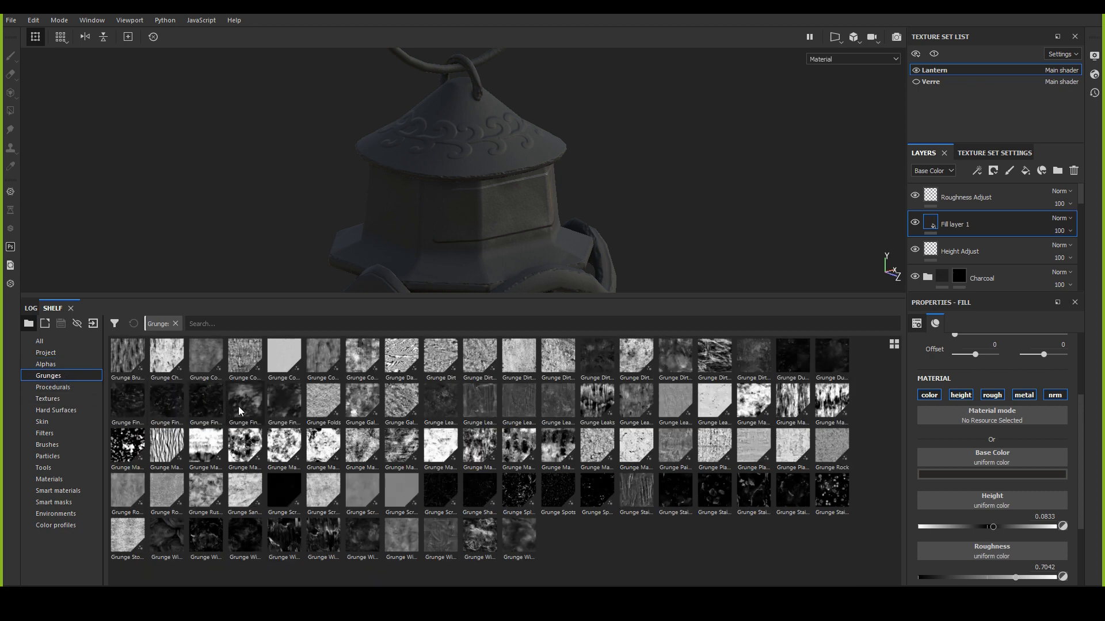
# Step: Apply the Grunge Fingerprints Smeared texture as the base color of Fill layer 1
pyautogui.moveTo(240, 410)
pyautogui.moveTo(241, 410)
pyautogui.mouseDown()
pyautogui.moveTo(927, 465)
pyautogui.moveTo(962, 458)
pyautogui.mouseUp()
pyautogui.scroll(-3, 951, 489)
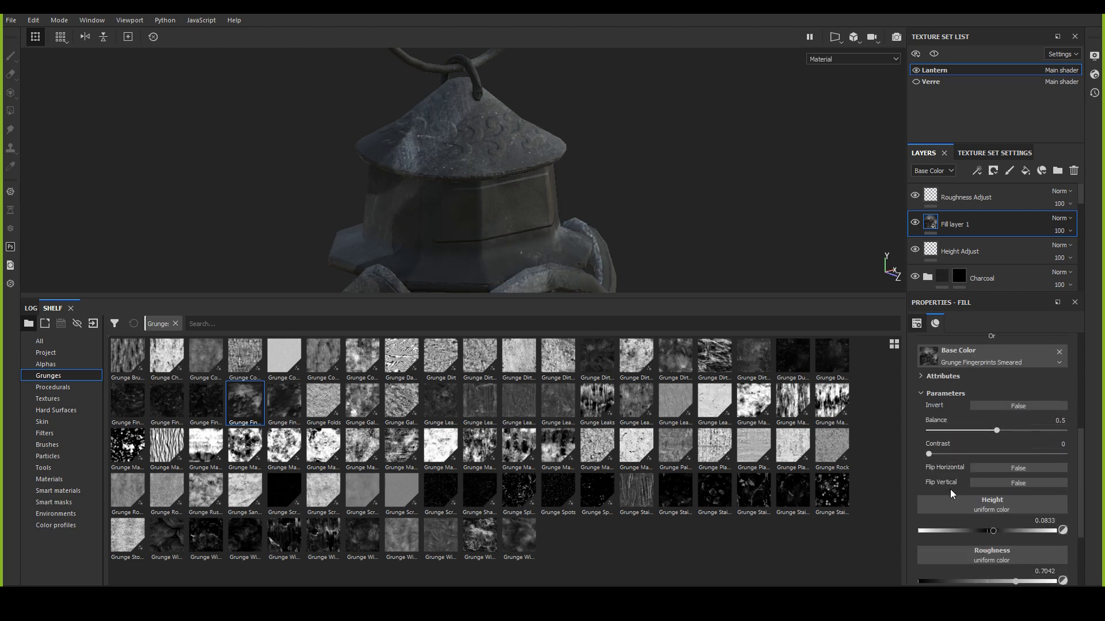
pyautogui.scroll(1, 951, 489)
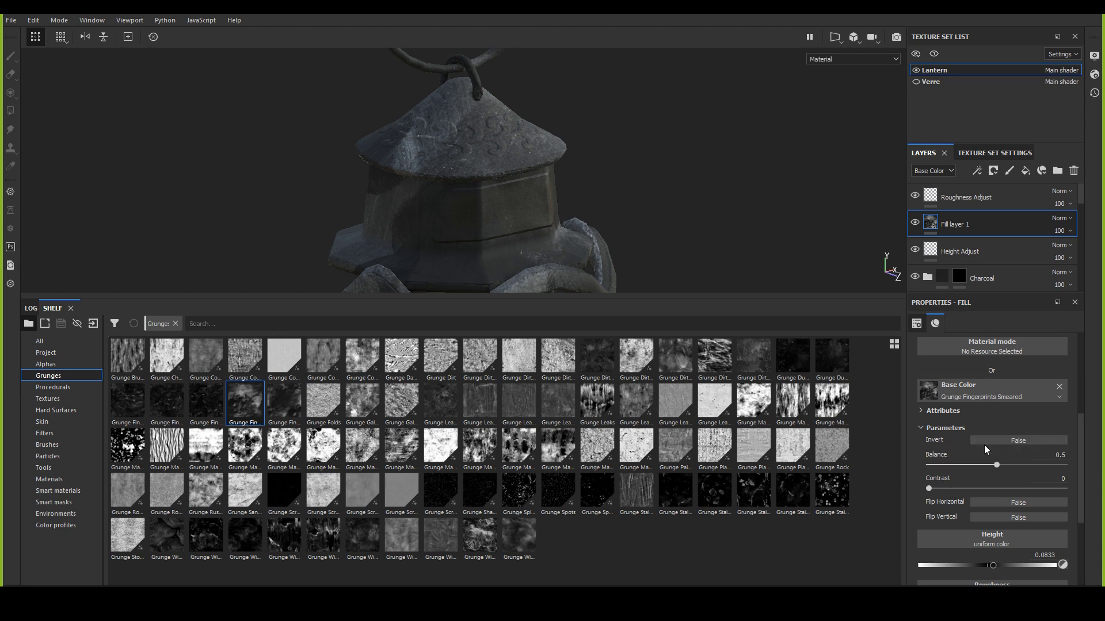
pyautogui.scroll(-1, 947, 478)
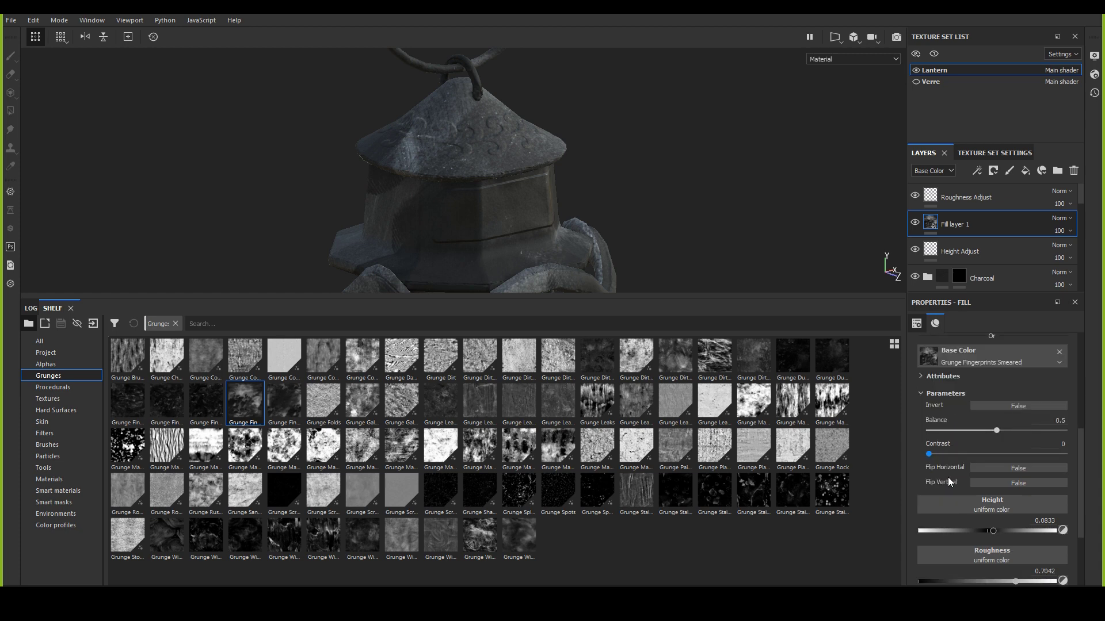
pyautogui.scroll(1, 947, 478)
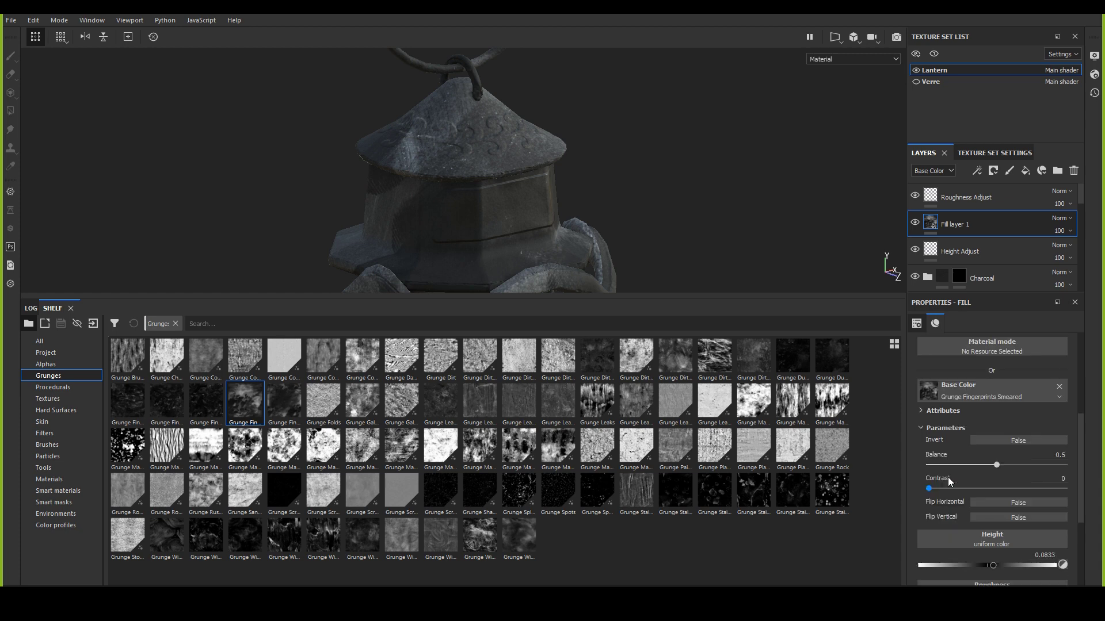
# Step: Add a paint effect to Fill layer 1, limit it to the color channel, and choose bright red as its base color
pyautogui.rightClick(933, 226)
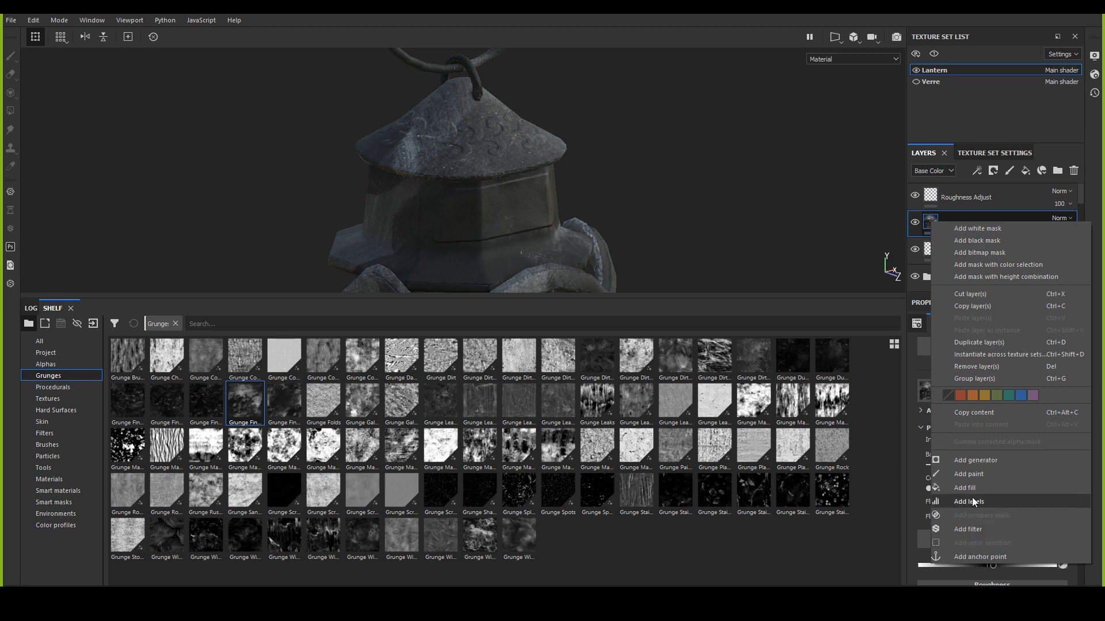
pyautogui.click(975, 473)
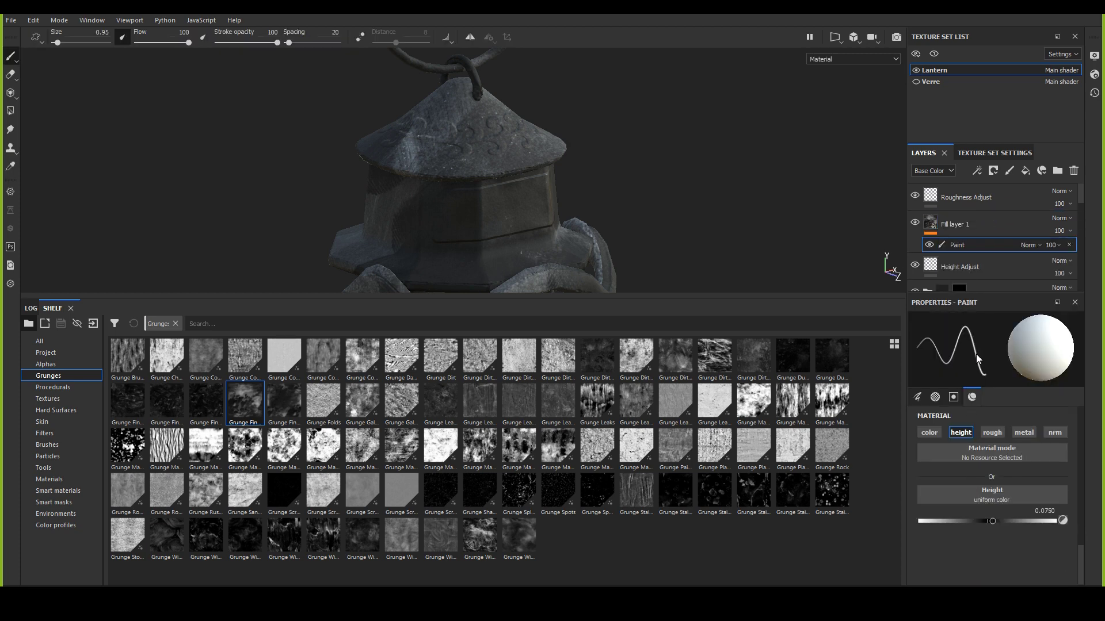
pyautogui.click(929, 433)
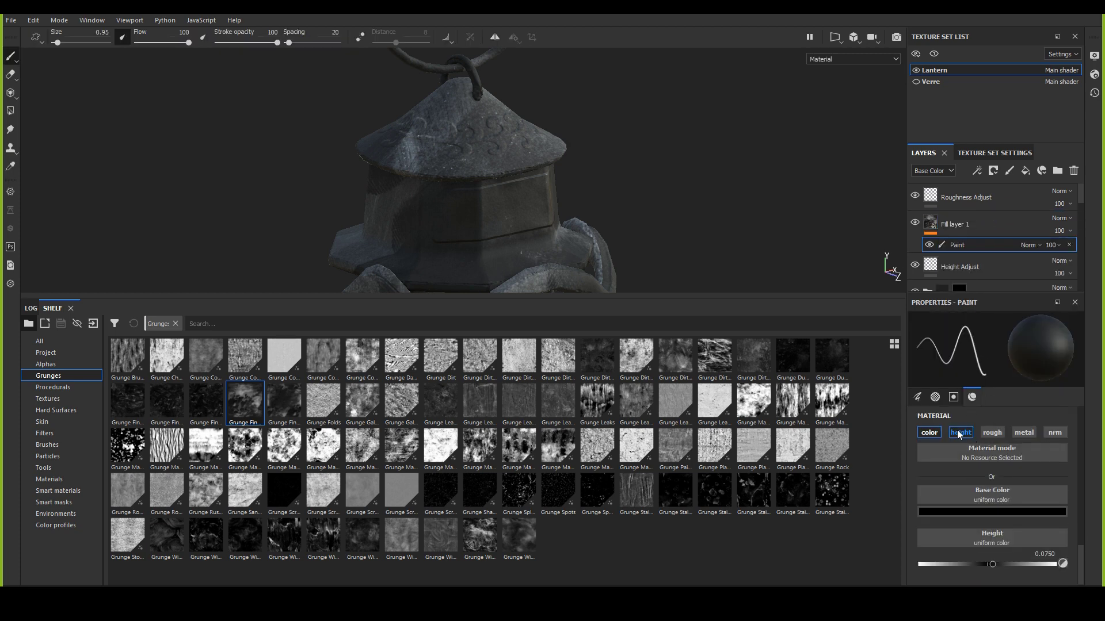
pyautogui.click(966, 511)
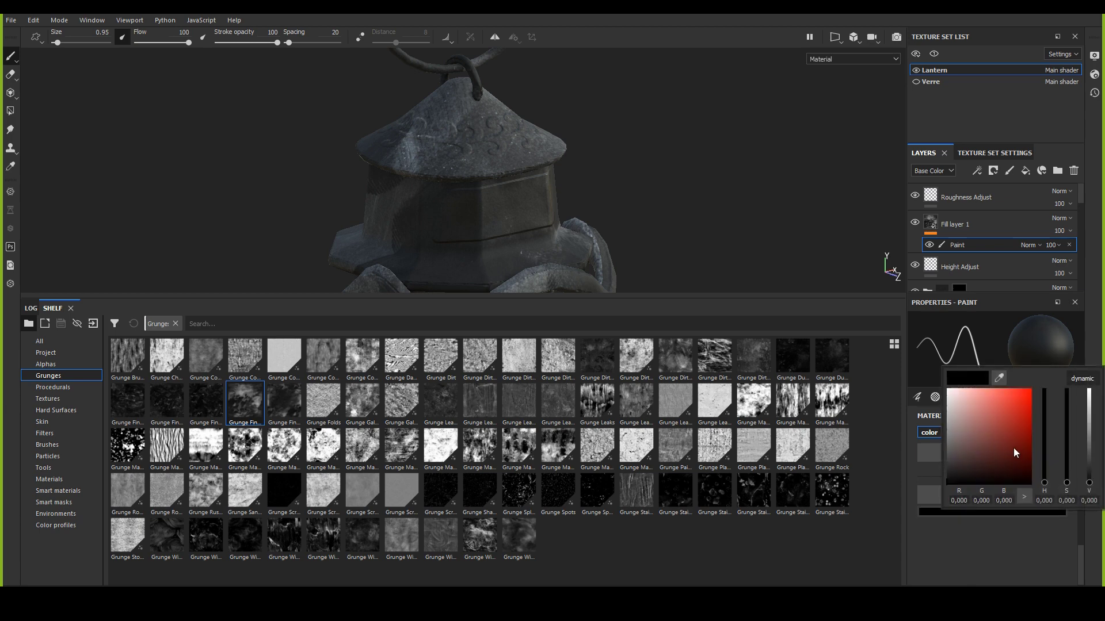
pyautogui.moveTo(984, 425); pyautogui.dragTo(1030, 388)
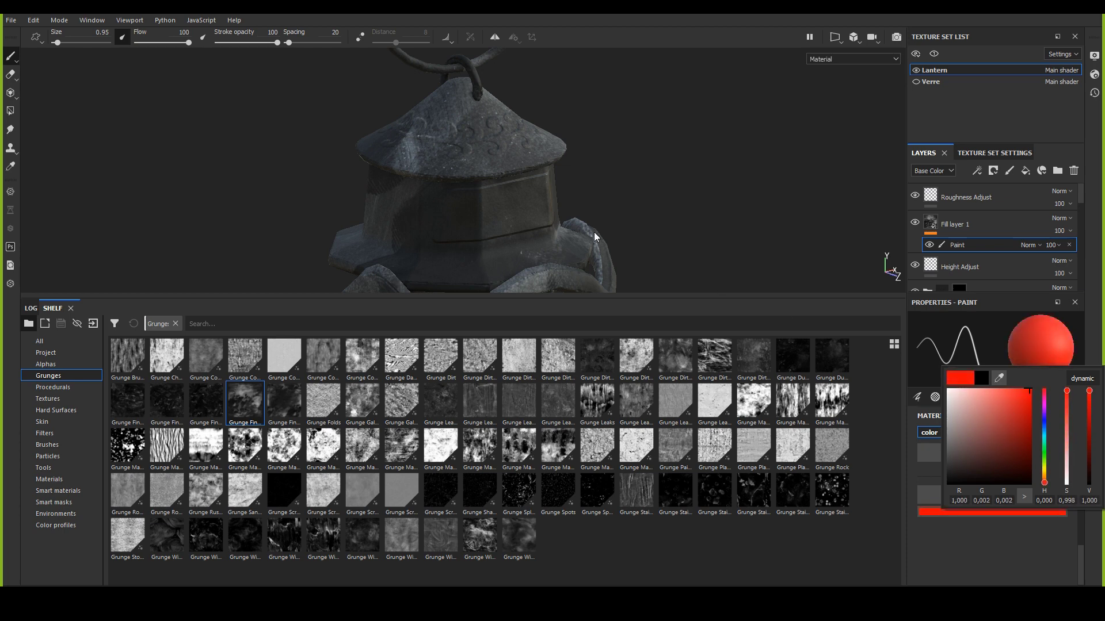
pyautogui.keyDown('alt'); pyautogui.moveTo(721, 262); pyautogui.dragTo(439, 207); pyautogui.keyUp('alt')
# Step: Change the projection of Fill layer 1 to Tri-planar projection
pyautogui.click(968, 225)
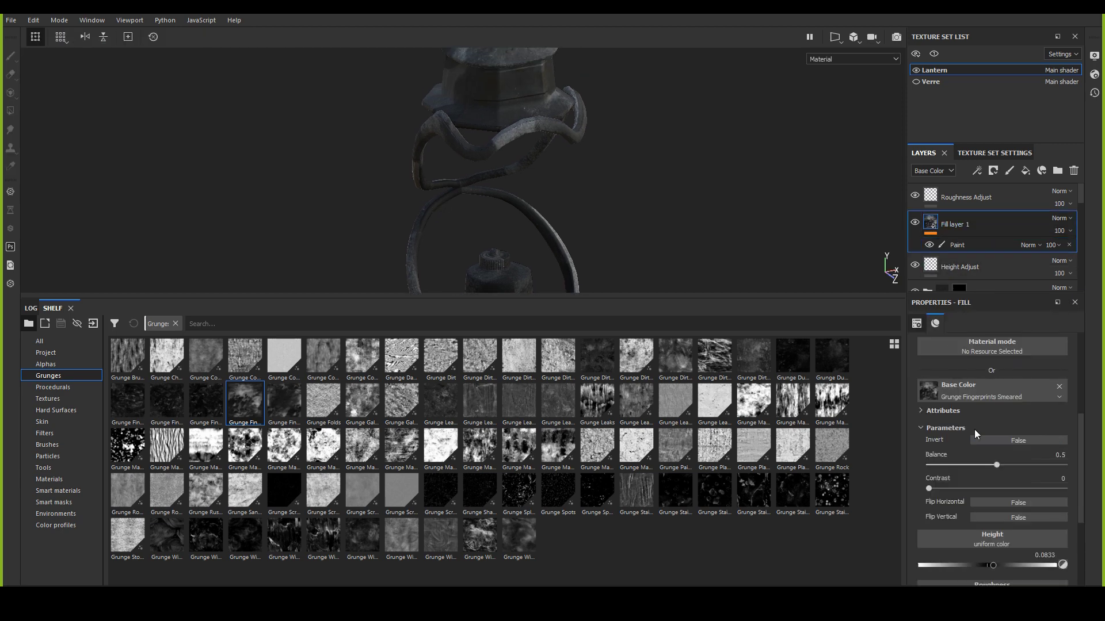
pyautogui.scroll(3, 990, 460)
pyautogui.click(975, 353)
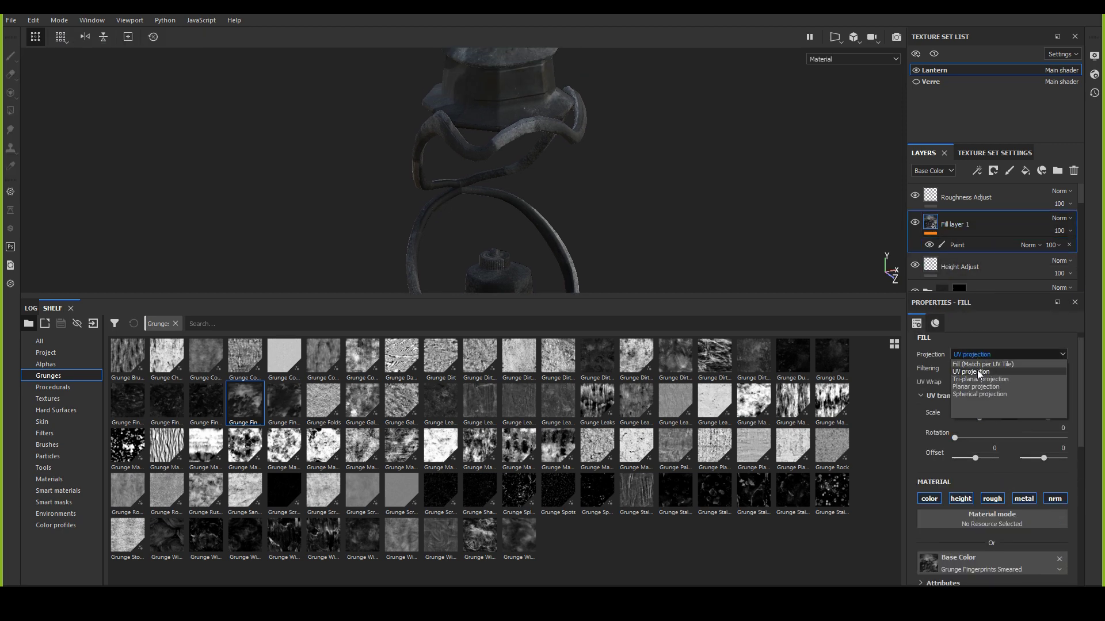
pyautogui.click(976, 370)
pyautogui.keyDown('alt'); pyautogui.moveTo(469, 189); pyautogui.dragTo(382, 148); pyautogui.keyUp('alt')
pyautogui.scroll(5, 531, 246)
pyautogui.keyDown('alt'); pyautogui.moveTo(531, 247); pyautogui.dragTo(426, 232); pyautogui.keyUp('alt')
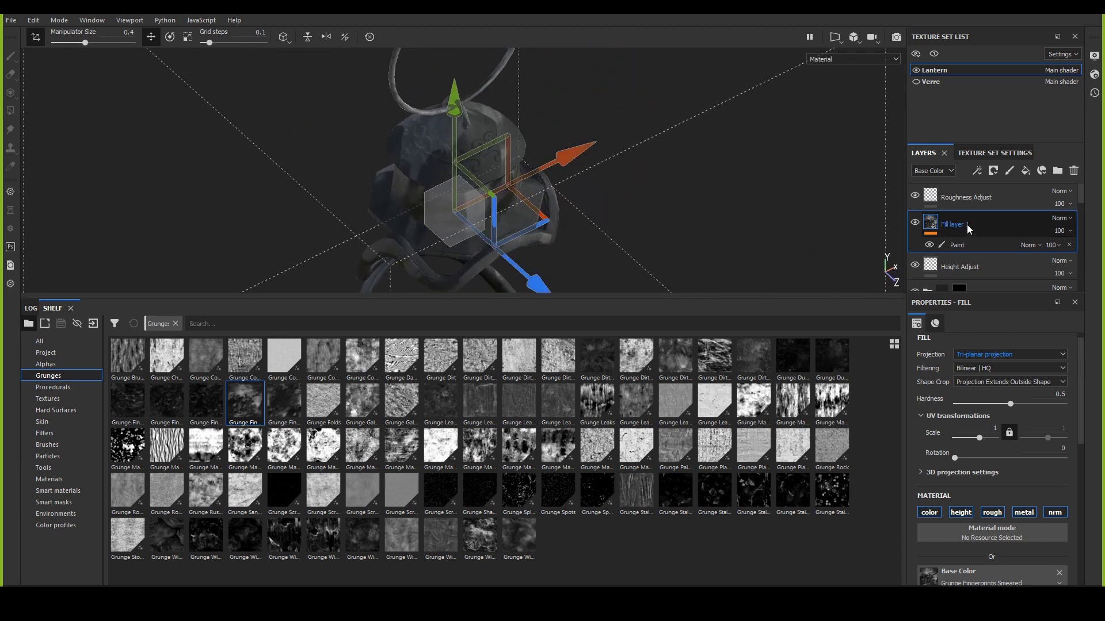
# Step: Check the brush settings of the paint effect and remove that effect from Fill layer 1
pyautogui.click(956, 245)
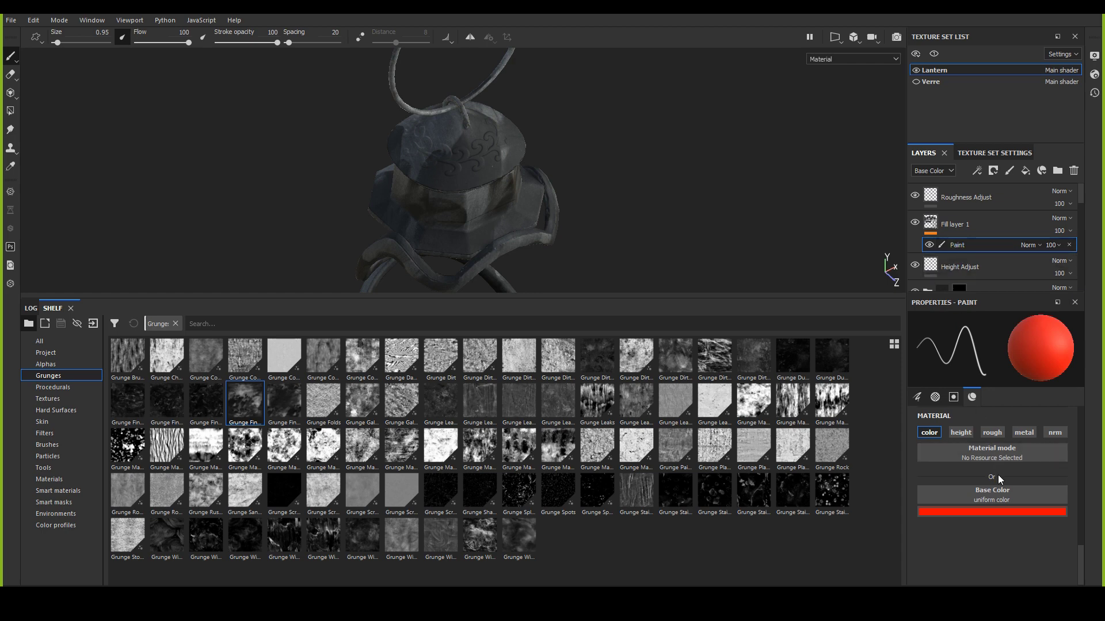
pyautogui.scroll(5, 998, 475)
pyautogui.scroll(5, 1001, 480)
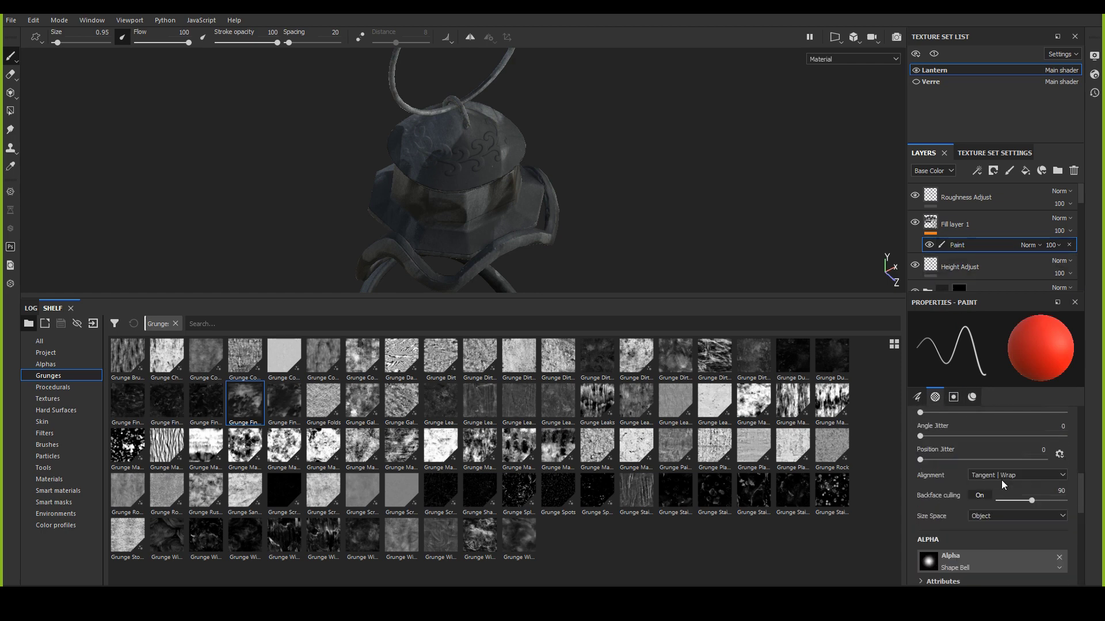
pyautogui.scroll(-5, 1002, 480)
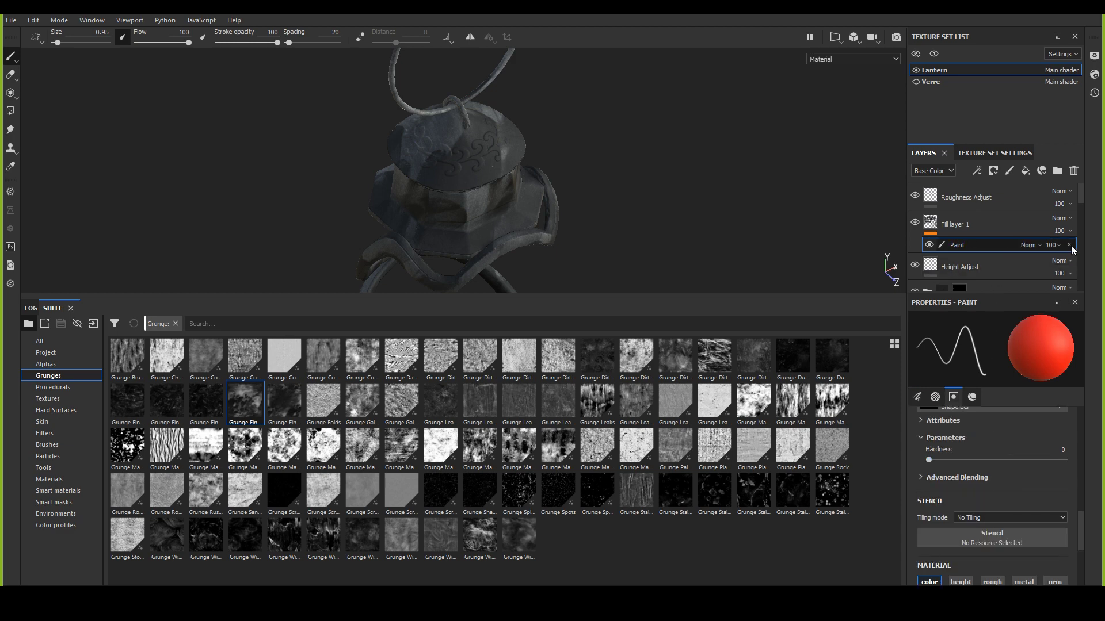
pyautogui.click(931, 226)
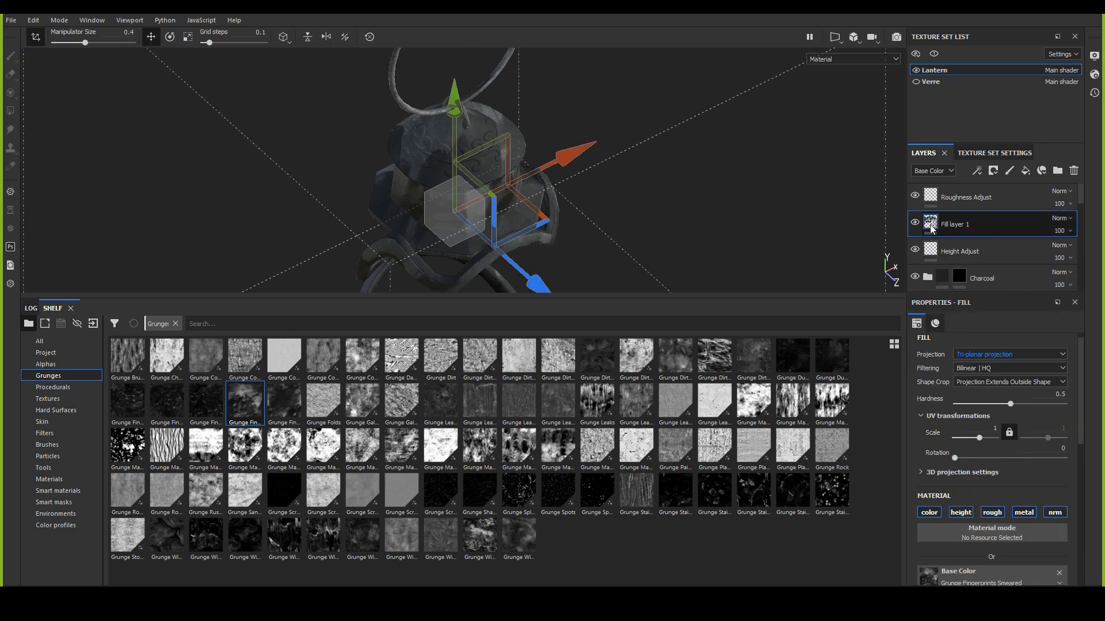
# Step: Add a fill effect to Fill layer 1 and turn off its height, rough, metal and nrm channels, keeping only color
pyautogui.rightClick(933, 227)
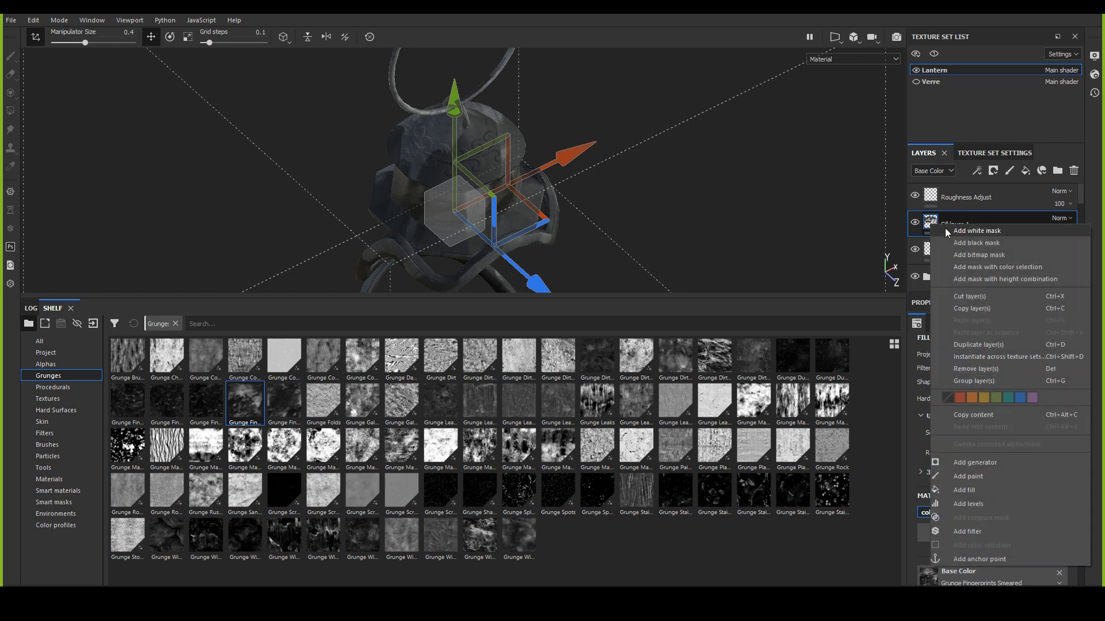
pyautogui.click(975, 491)
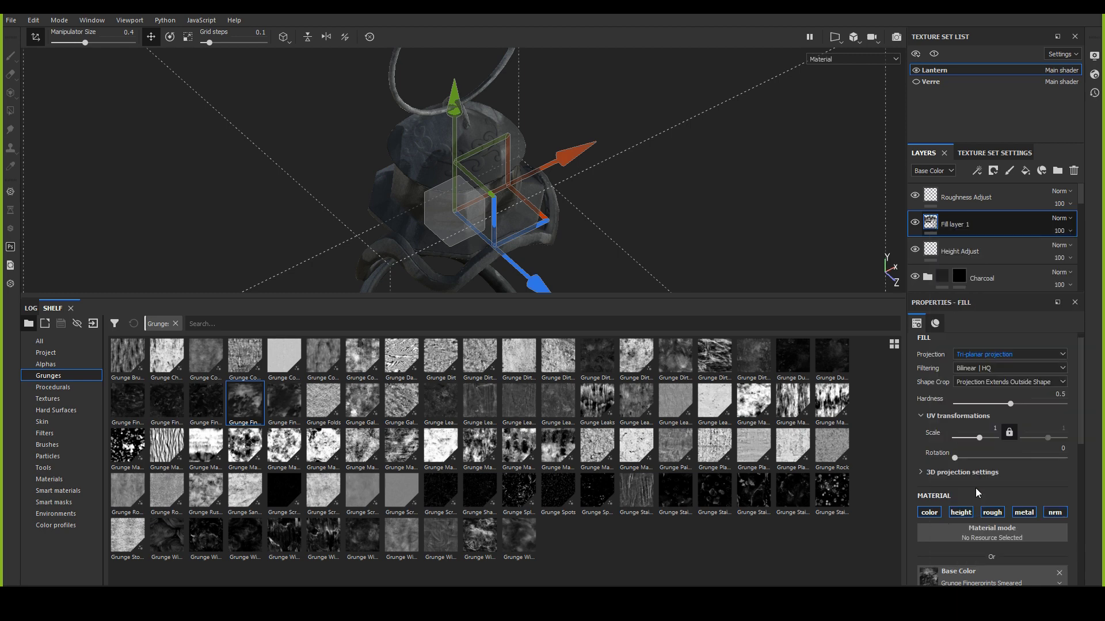
pyautogui.scroll(-2, 986, 477)
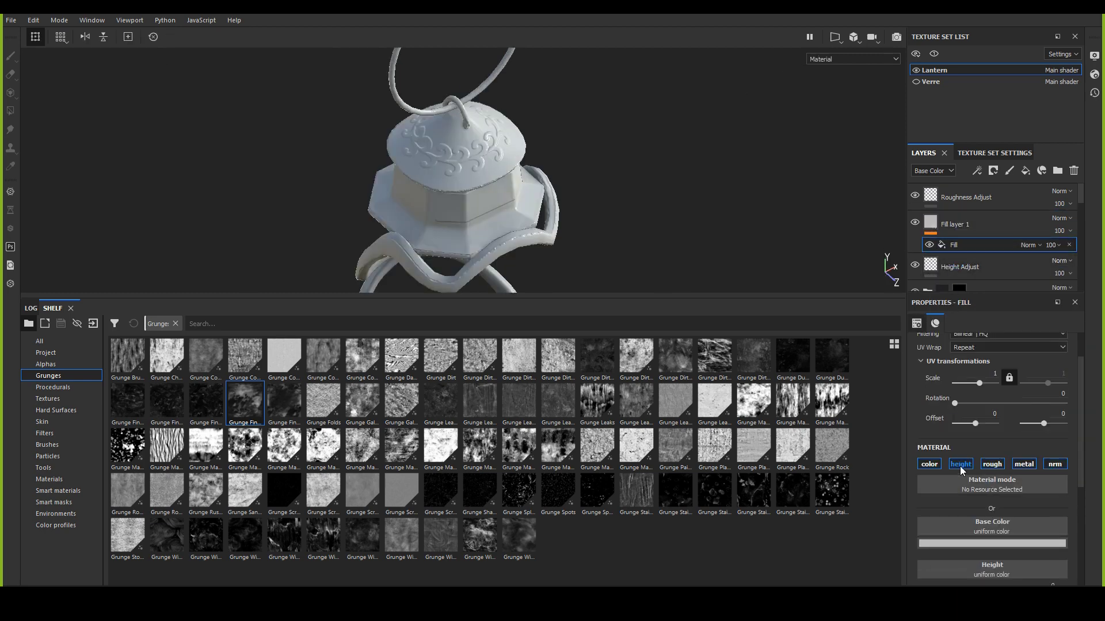
pyautogui.click(960, 464)
pyautogui.click(992, 464)
pyautogui.click(1024, 463)
pyautogui.click(1054, 464)
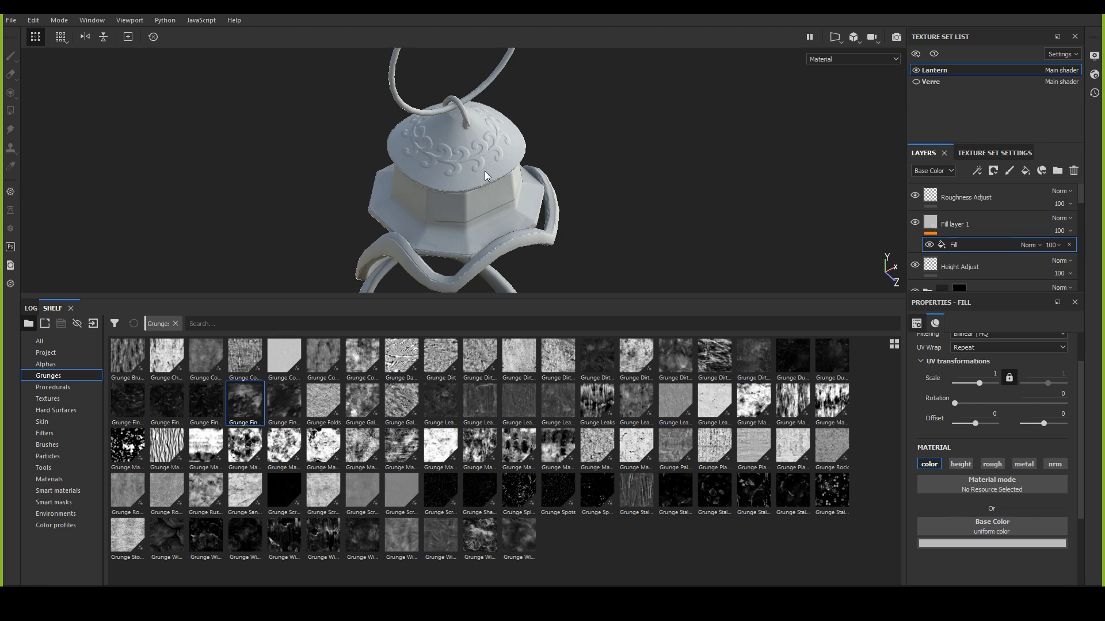
# Step: Set the fill effect's base color to bright red
pyautogui.keyDown('alt'); pyautogui.moveTo(545, 193); pyautogui.dragTo(547, 150); pyautogui.keyUp('alt')
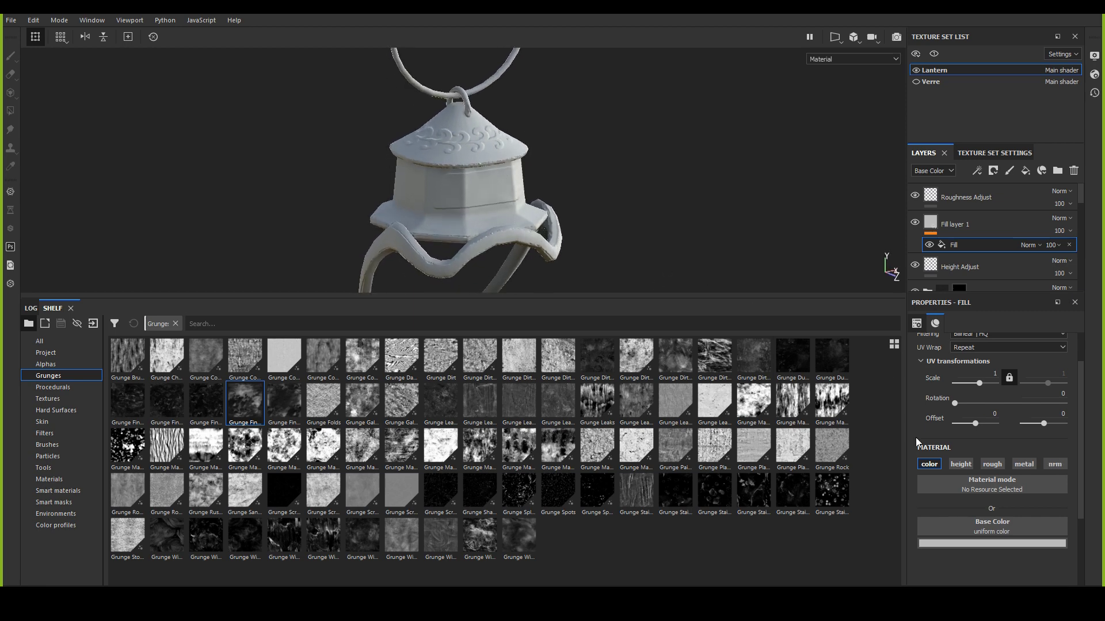
pyautogui.click(978, 545)
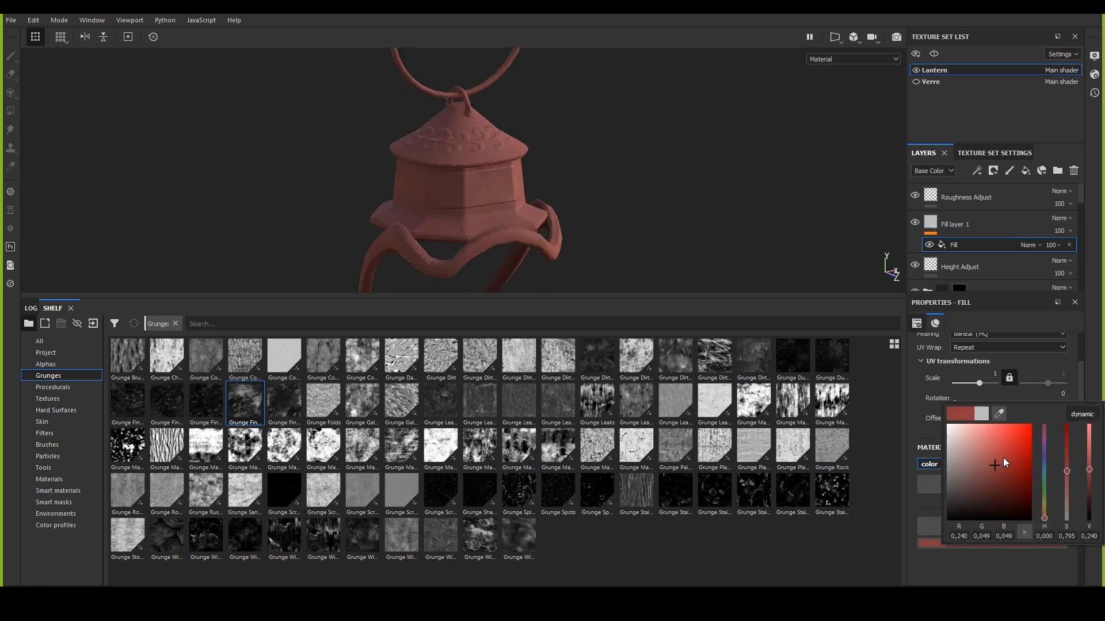
pyautogui.moveTo(1002, 457); pyautogui.dragTo(1031, 426)
pyautogui.scroll(5, 662, 184)
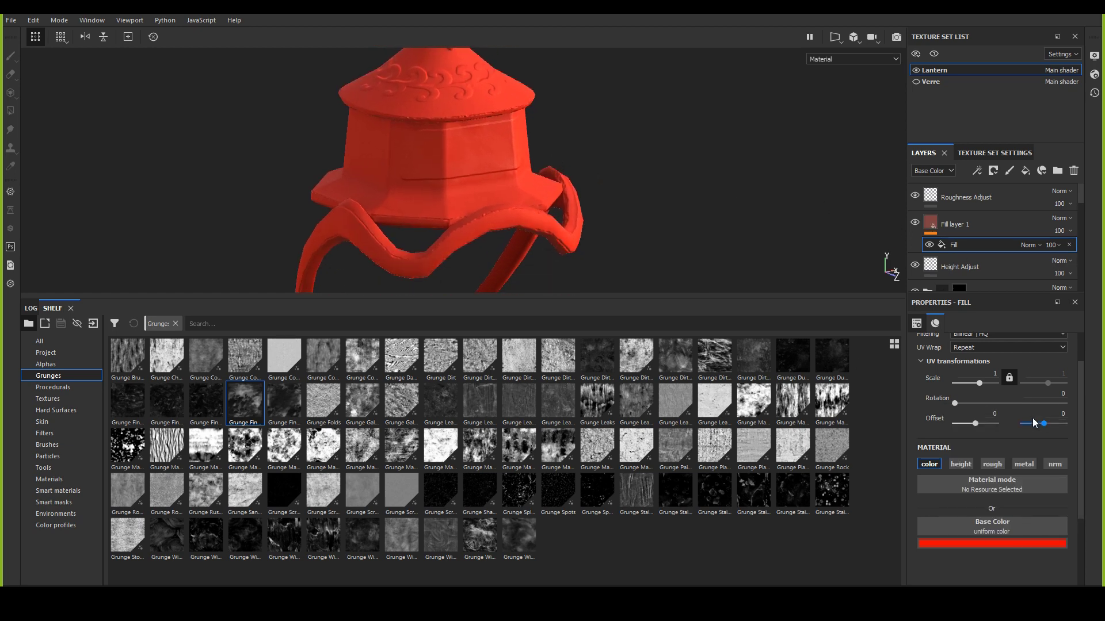
pyautogui.scroll(2, 999, 438)
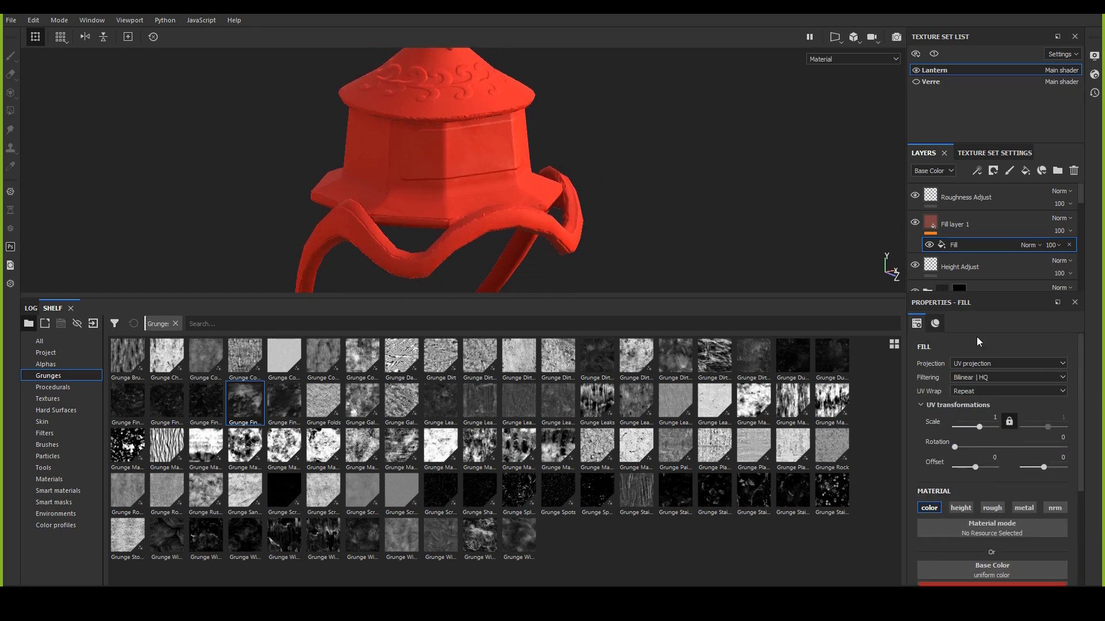
# Step: Blend the fill effect over the grunge with Multiply at an opacity of 88
pyautogui.click(1059, 246)
pyautogui.moveTo(1056, 265); pyautogui.dragTo(1050, 270)
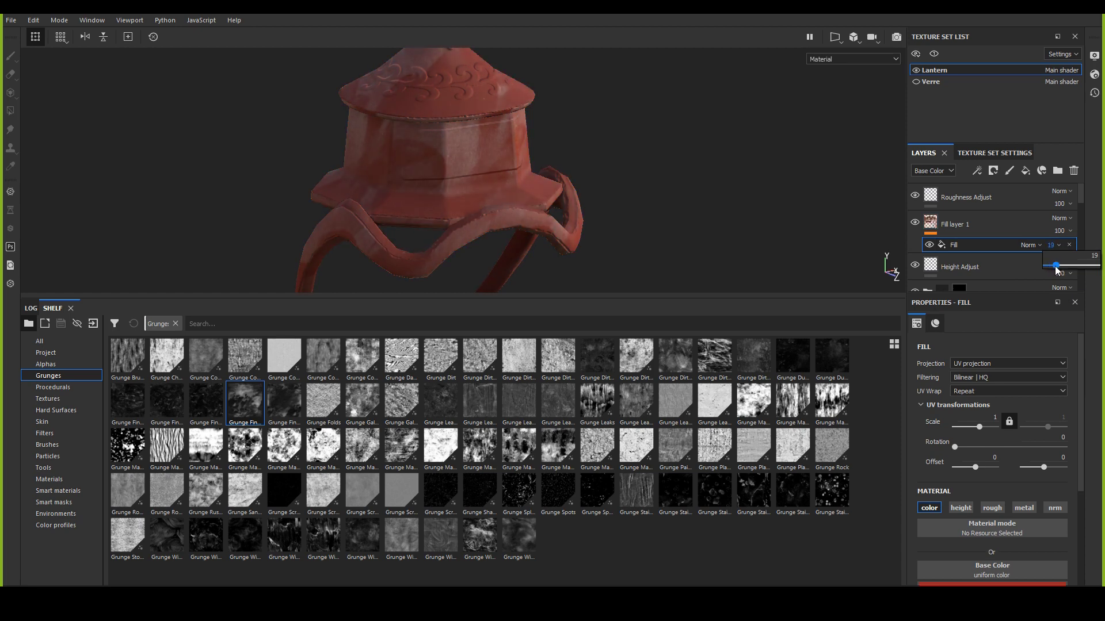
pyautogui.moveTo(1057, 269); pyautogui.dragTo(1060, 271)
pyautogui.click(1035, 247)
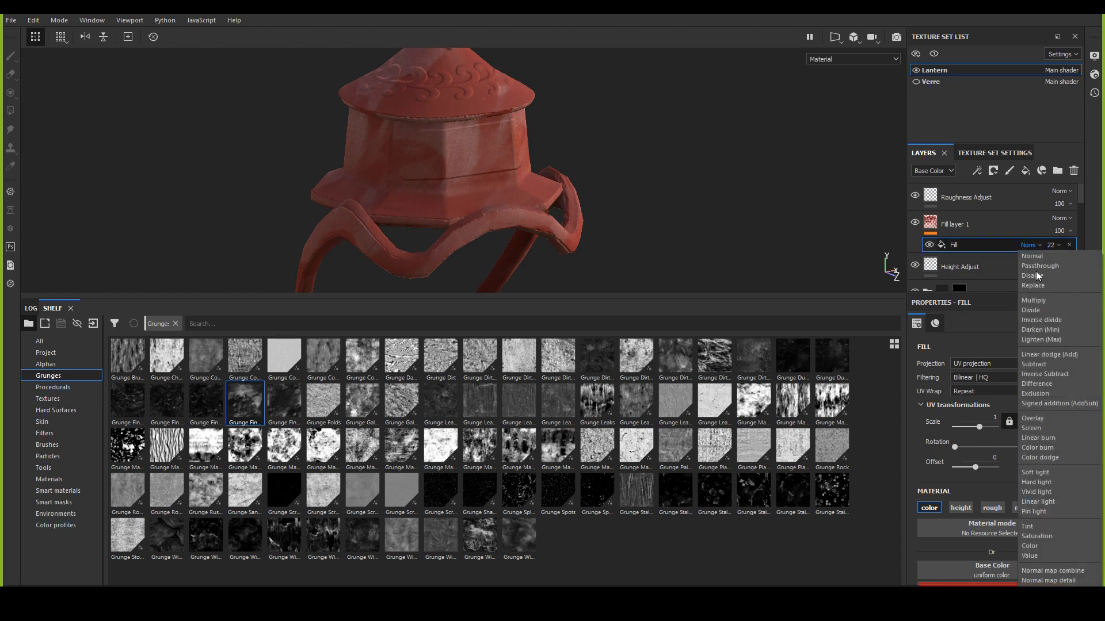
pyautogui.click(1036, 299)
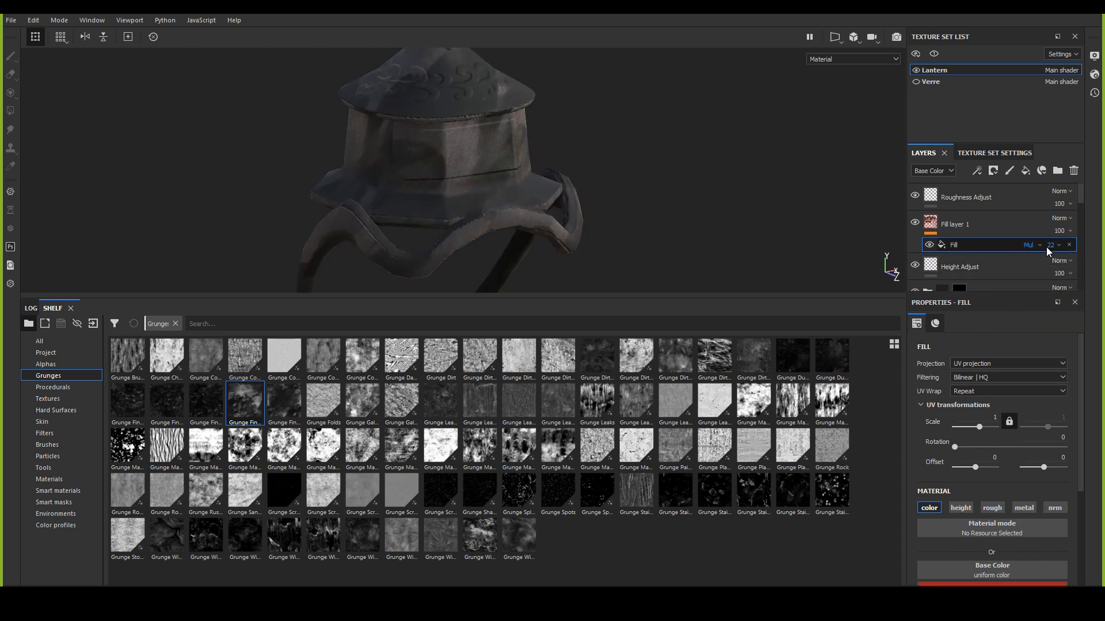
pyautogui.moveTo(1061, 261); pyautogui.dragTo(1093, 272)
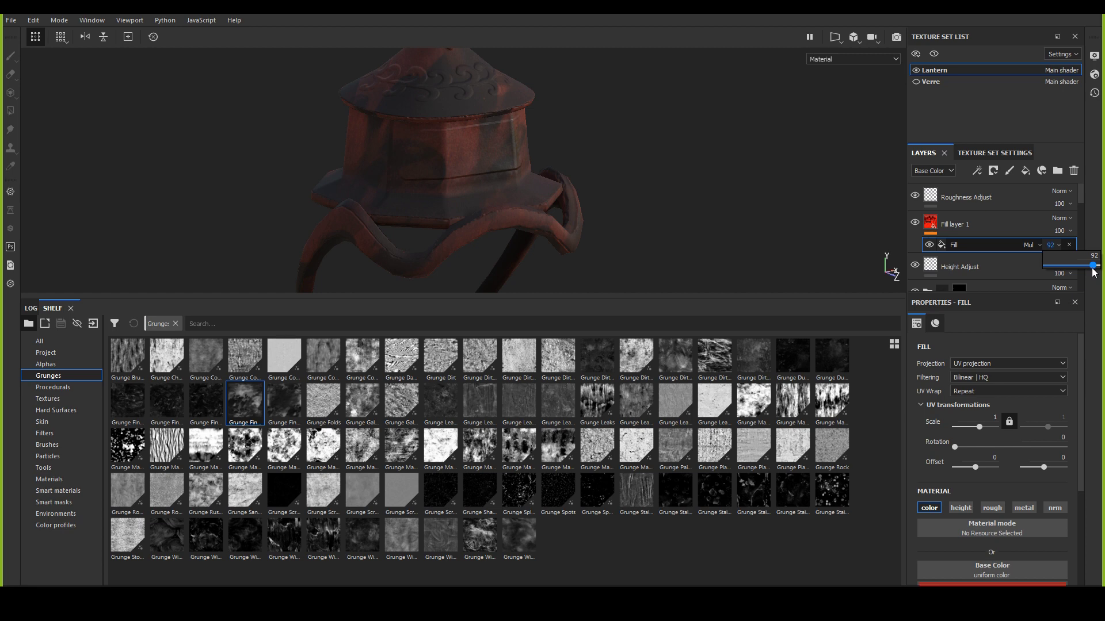
pyautogui.moveTo(1093, 273); pyautogui.dragTo(1091, 273)
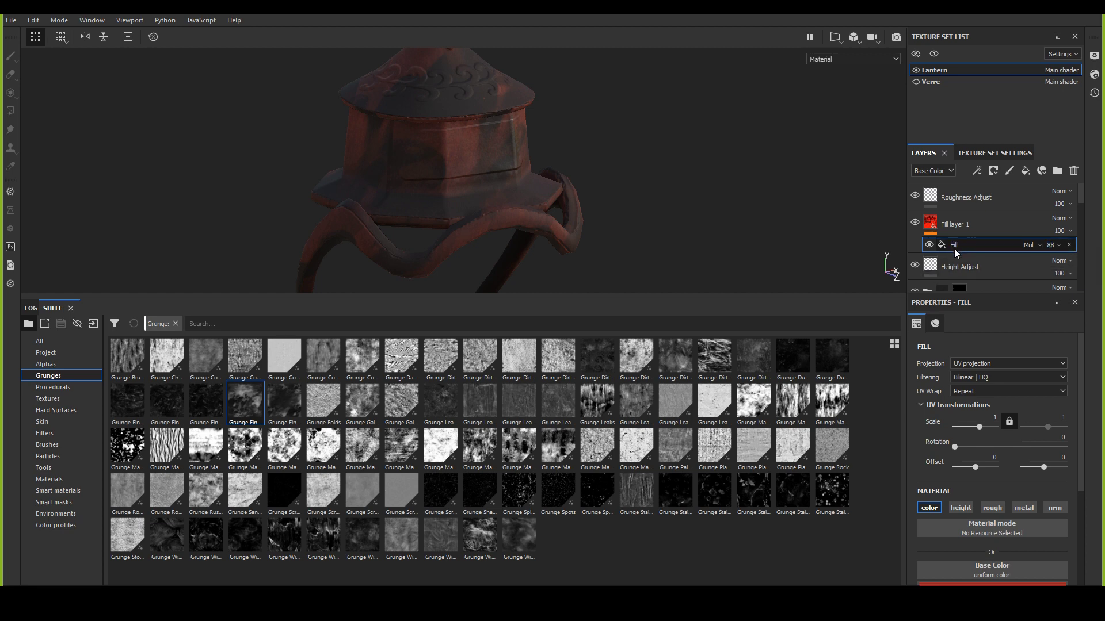
# Step: Set the fill effect's base color to a dark reddish brown, R 0.059, G 0.032, B 0.032
pyautogui.scroll(-3, 989, 437)
pyautogui.click(995, 483)
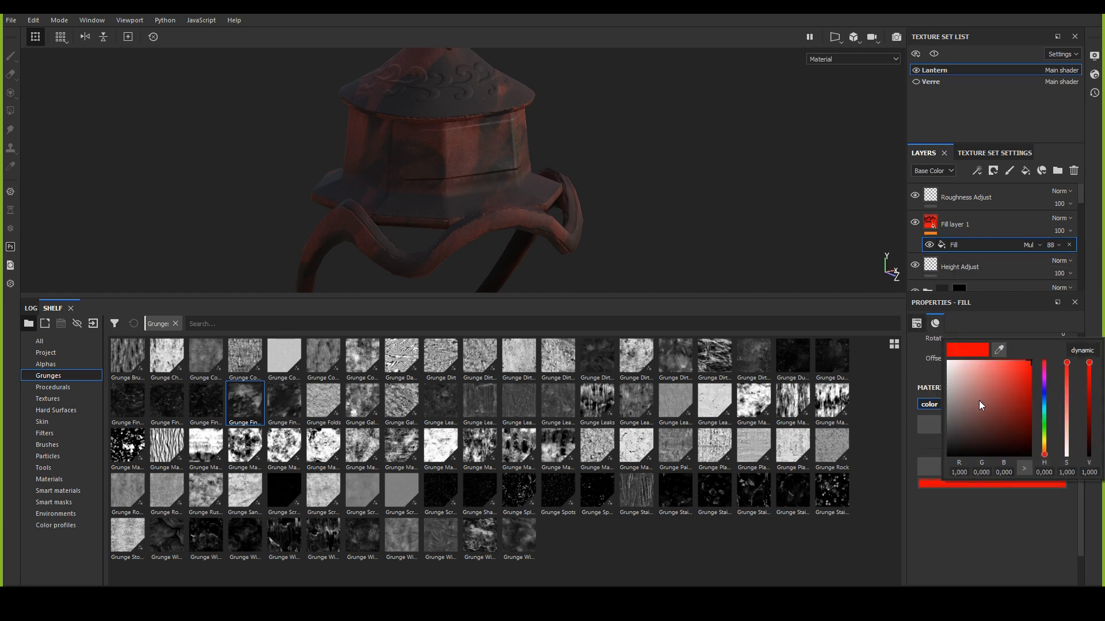
pyautogui.moveTo(1001, 381); pyautogui.dragTo(966, 431)
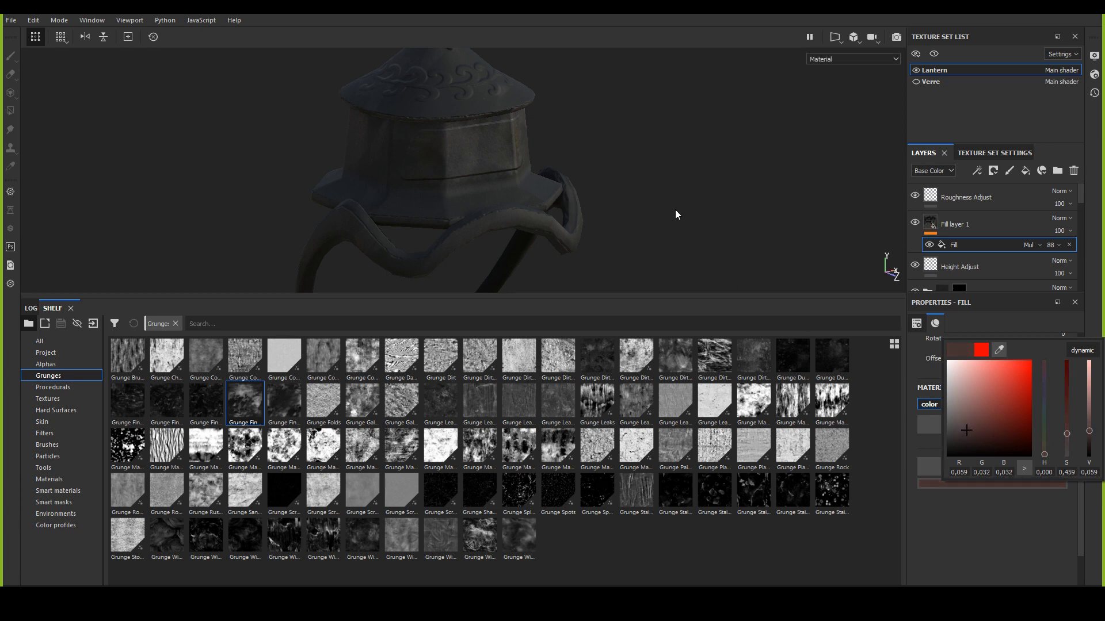
pyautogui.keyDown('alt'); pyautogui.moveTo(676, 215); pyautogui.dragTo(486, 173); pyautogui.keyUp('alt')
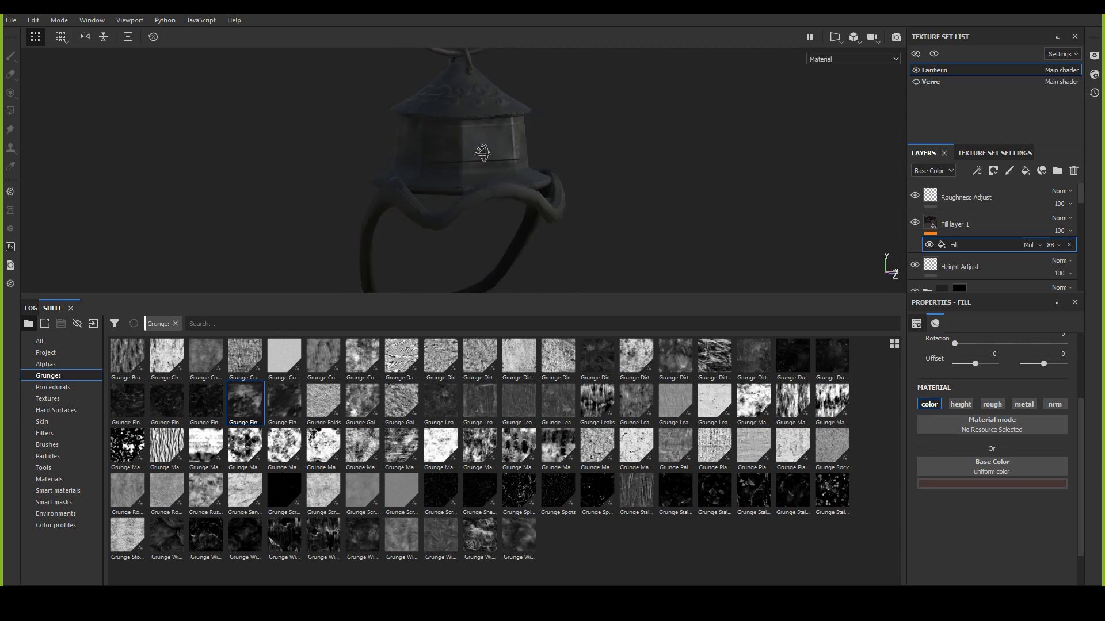
# Step: Add a black mask to Fill layer 1 and bring up the brush settings for painting on it
pyautogui.click(955, 226)
pyautogui.rightClick(951, 228)
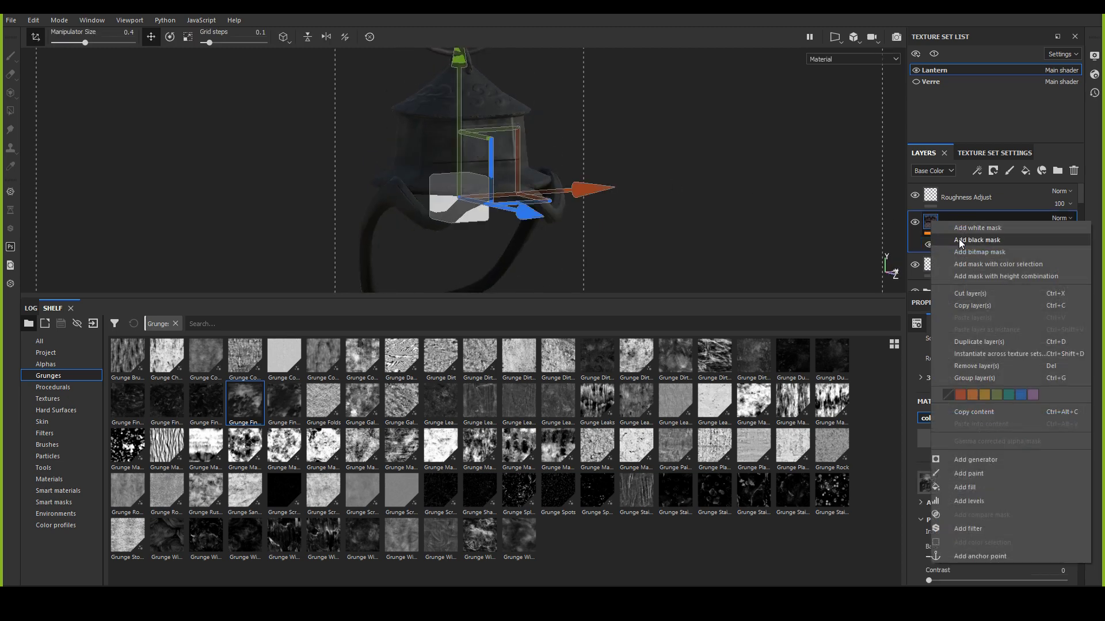
pyautogui.click(959, 239)
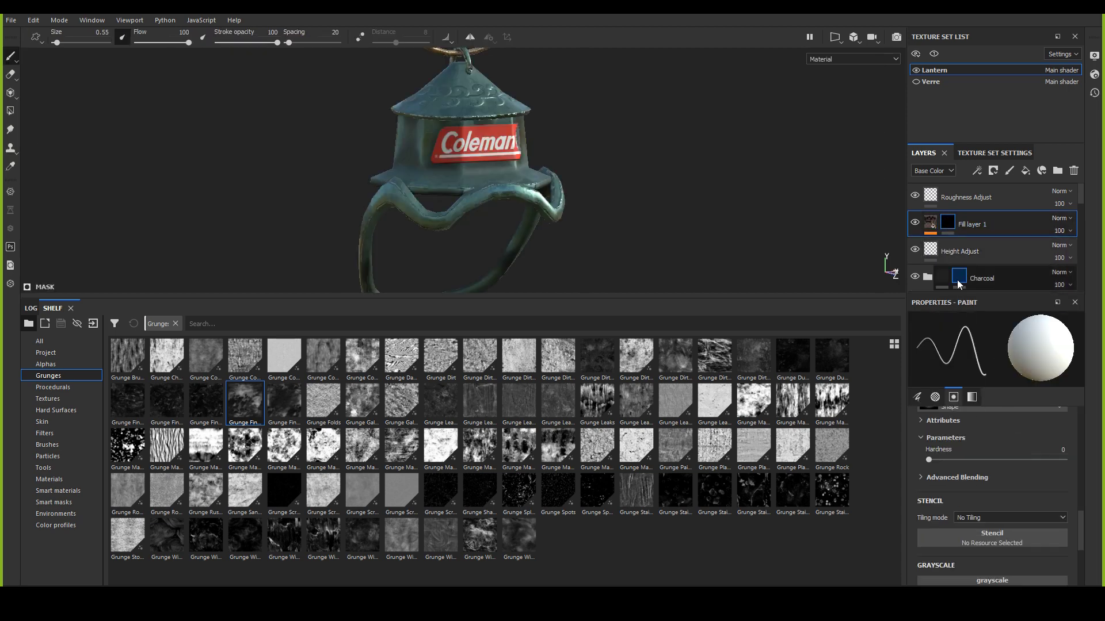
pyautogui.scroll(-3, 993, 506)
pyautogui.scroll(10, 994, 502)
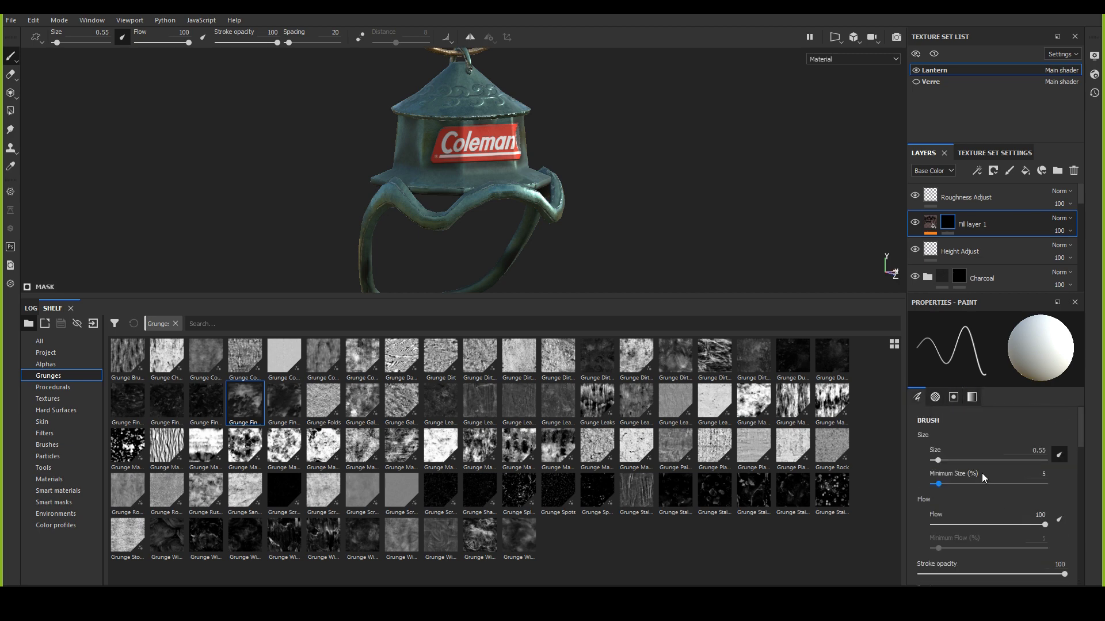
# Step: Add a generator to the mask of Fill layer 1 and load the Dirt generator into it
pyautogui.scroll(-5, 981, 473)
pyautogui.scroll(-2, 981, 473)
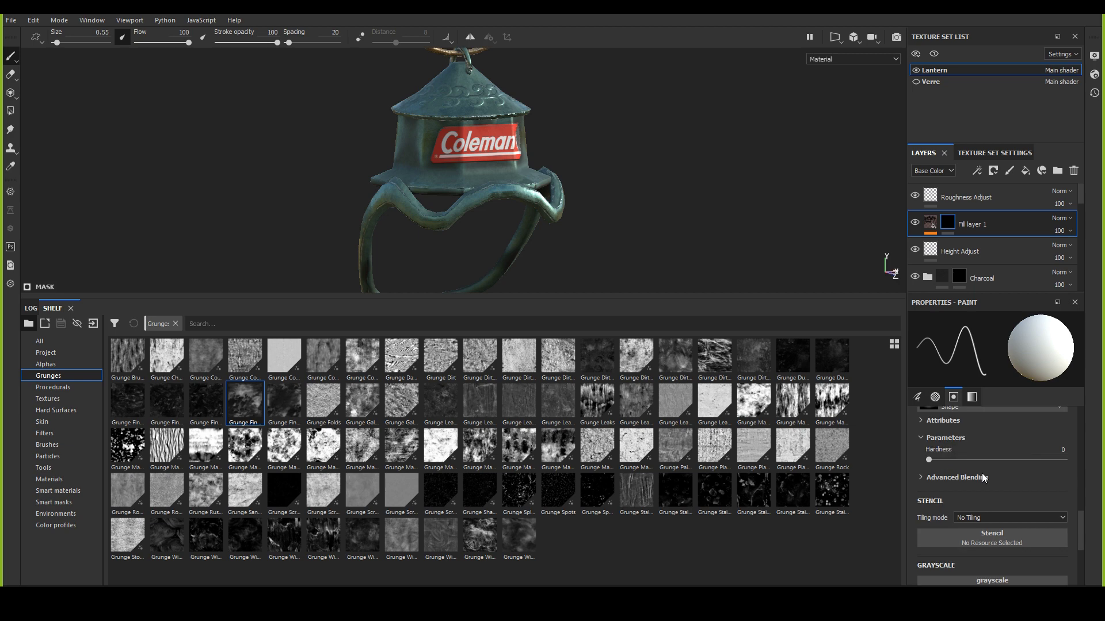
pyautogui.scroll(4, 982, 473)
pyautogui.scroll(2, 981, 473)
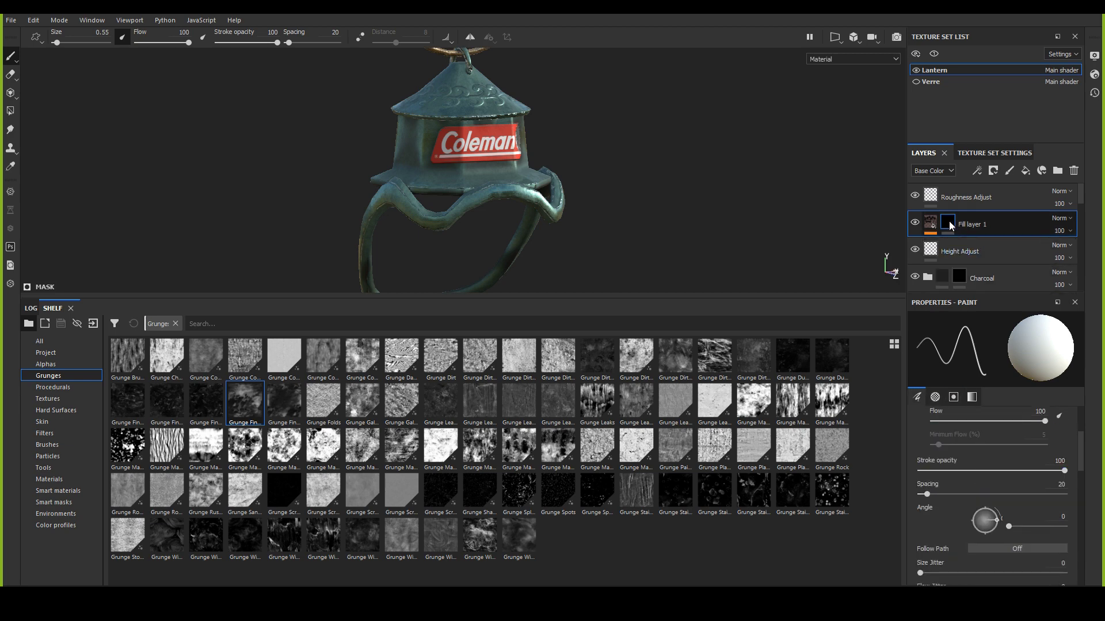
pyautogui.rightClick(948, 223)
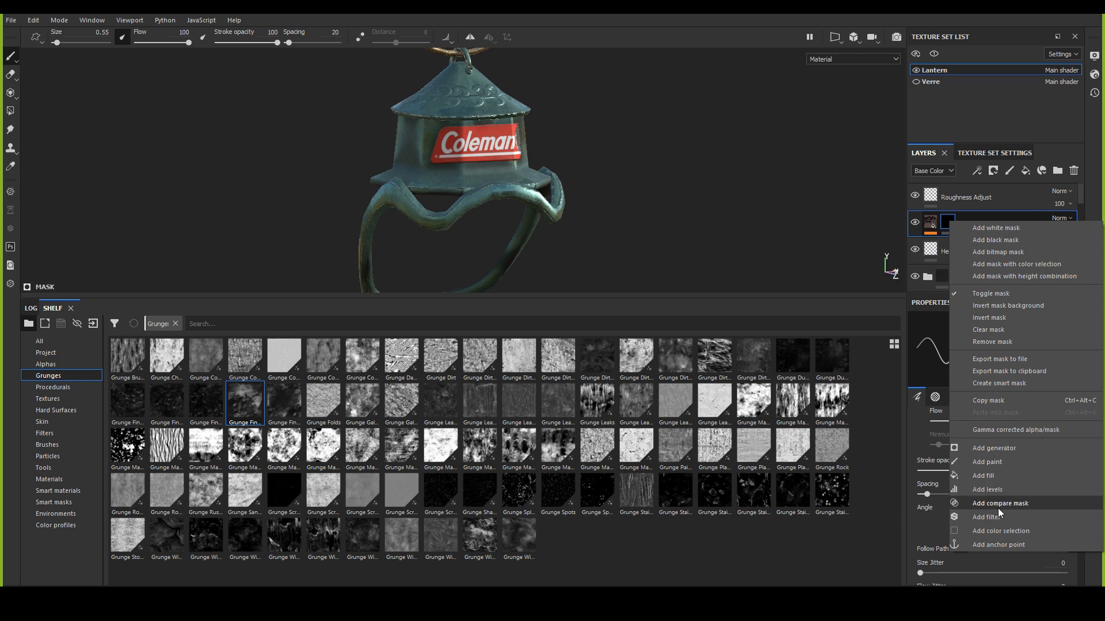
pyautogui.click(992, 450)
pyautogui.click(982, 345)
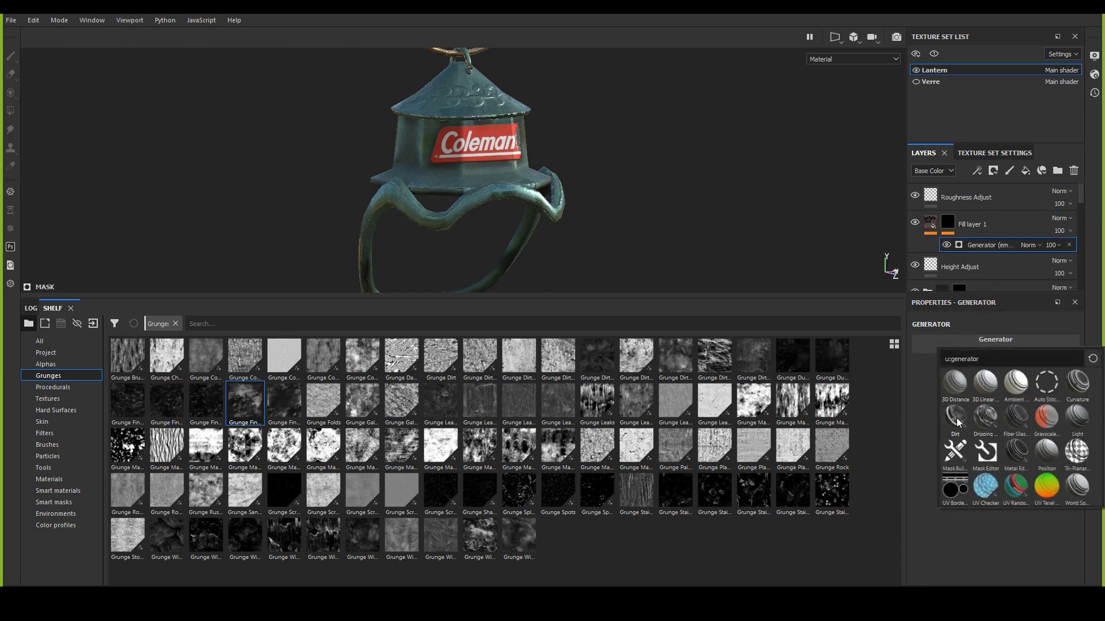
pyautogui.moveTo(957, 423)
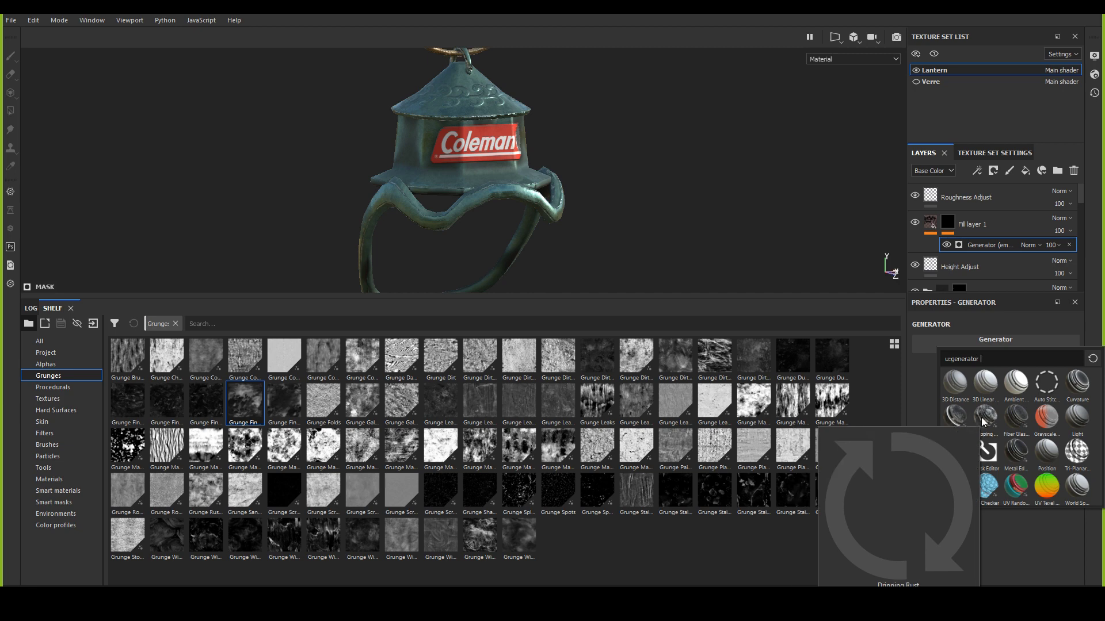
pyautogui.moveTo(1012, 458)
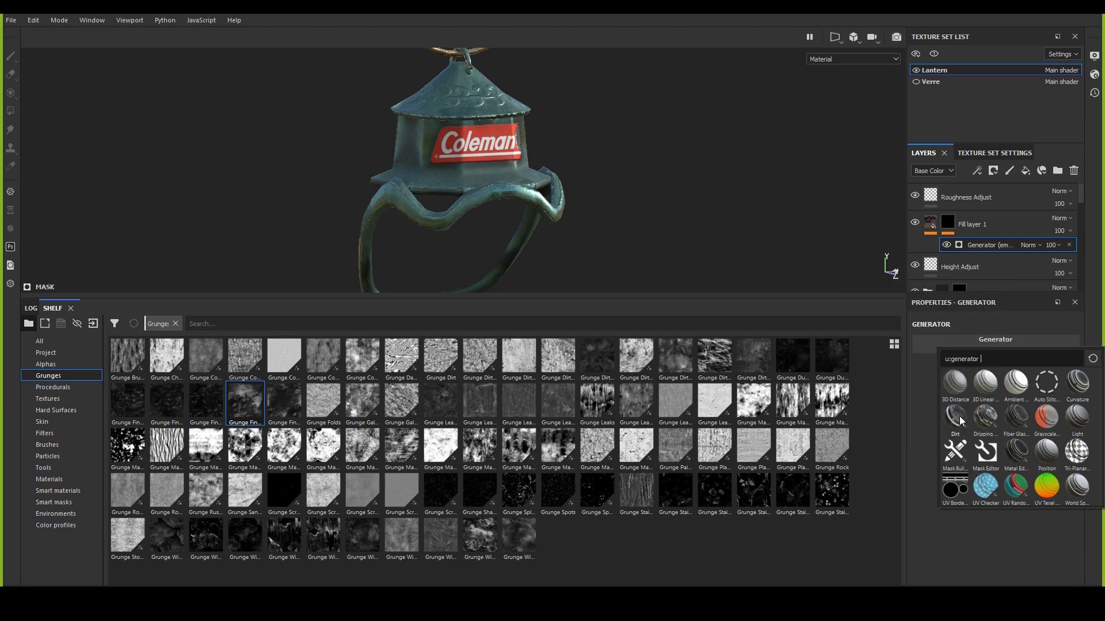
pyautogui.click(959, 418)
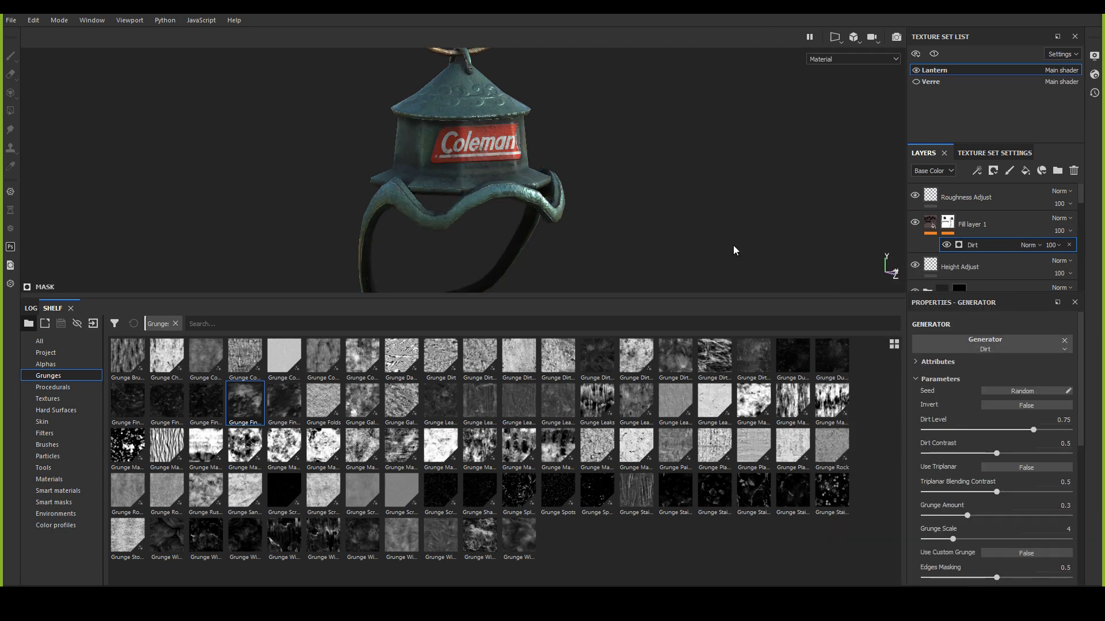
# Step: Set the Dirt generator's Dirt Level to 0.74, Triplanar Blending Contrast to 0.43 and Grunge Amount to 0.25
pyautogui.keyDown('alt'); pyautogui.moveTo(506, 144); pyautogui.dragTo(483, 216); pyautogui.keyUp('alt')
pyautogui.scroll(2, 528, 216)
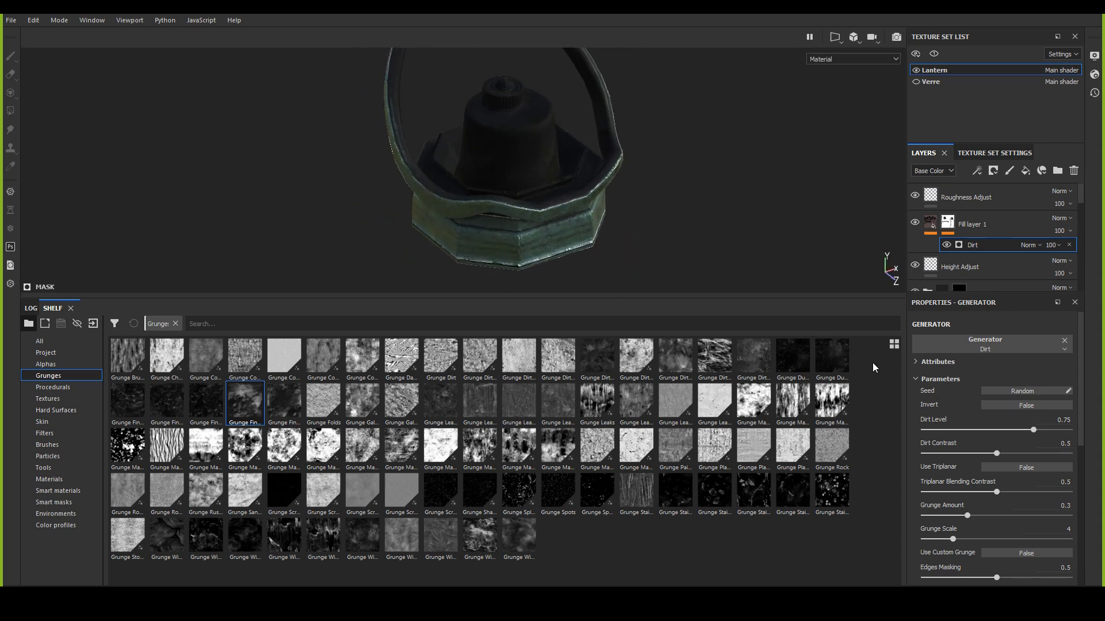
pyautogui.moveTo(1010, 431); pyautogui.dragTo(1038, 440)
pyautogui.moveTo(998, 460)
pyautogui.mouseDown()
pyautogui.moveTo(946, 460)
pyautogui.moveTo(1027, 457)
pyautogui.moveTo(1001, 459)
pyautogui.mouseUp()
pyautogui.moveTo(984, 490); pyautogui.dragTo(963, 517)
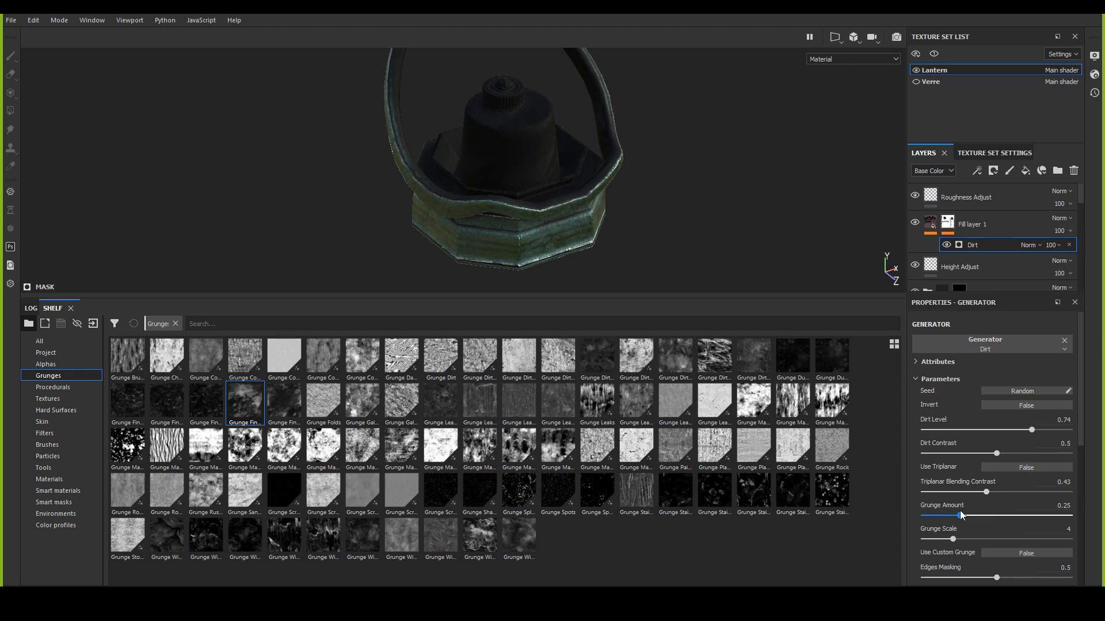
# Step: Try a Grunge Scale of 7, return it to 4, and set the Dirt generator's Edges Masking to 0.24
pyautogui.scroll(-1, 964, 518)
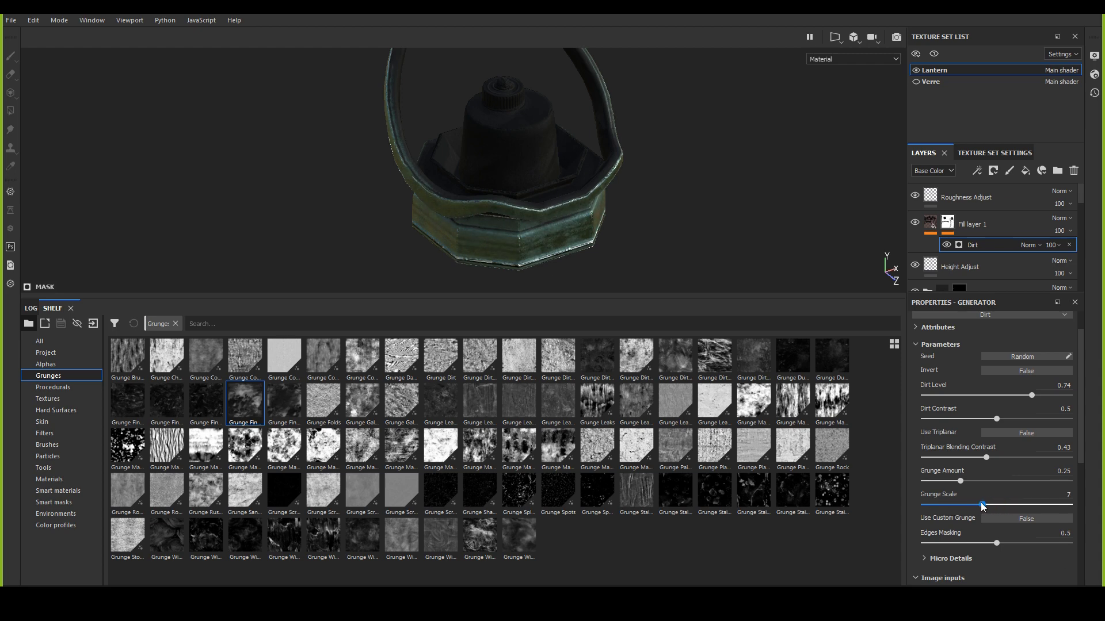
pyautogui.scroll(-2, 973, 501)
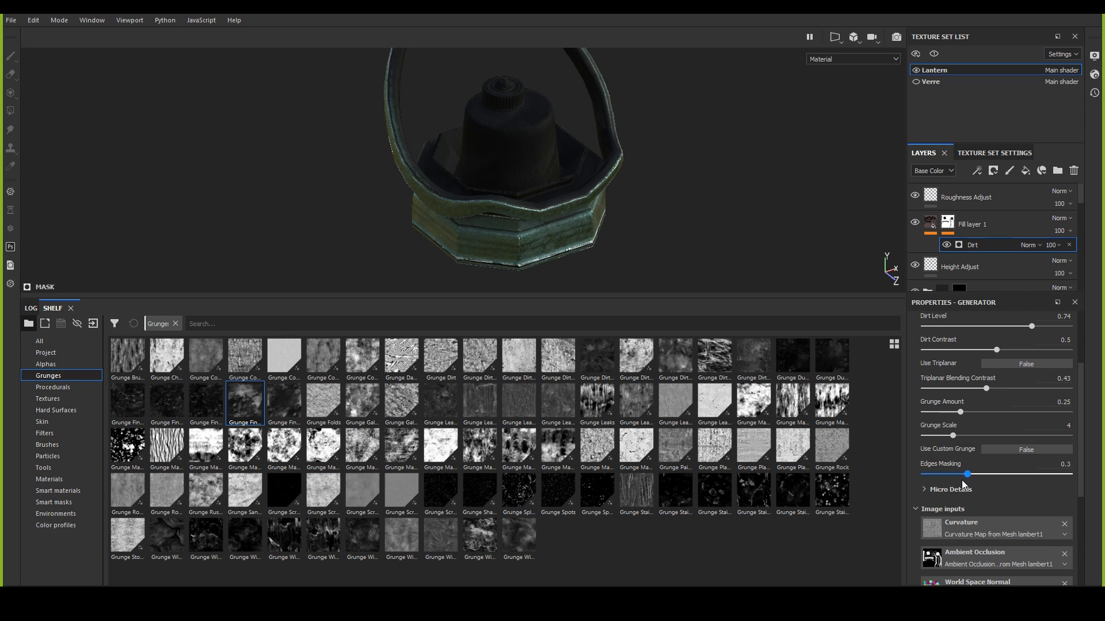
pyautogui.scroll(-5, 969, 482)
pyautogui.scroll(7, 991, 489)
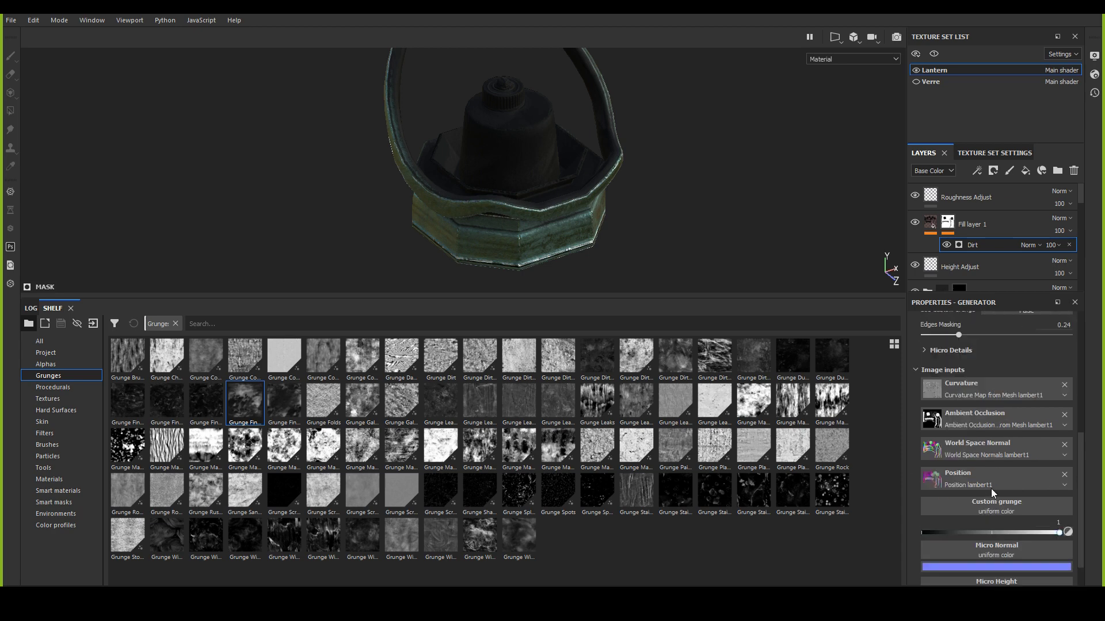
pyautogui.scroll(1, 991, 489)
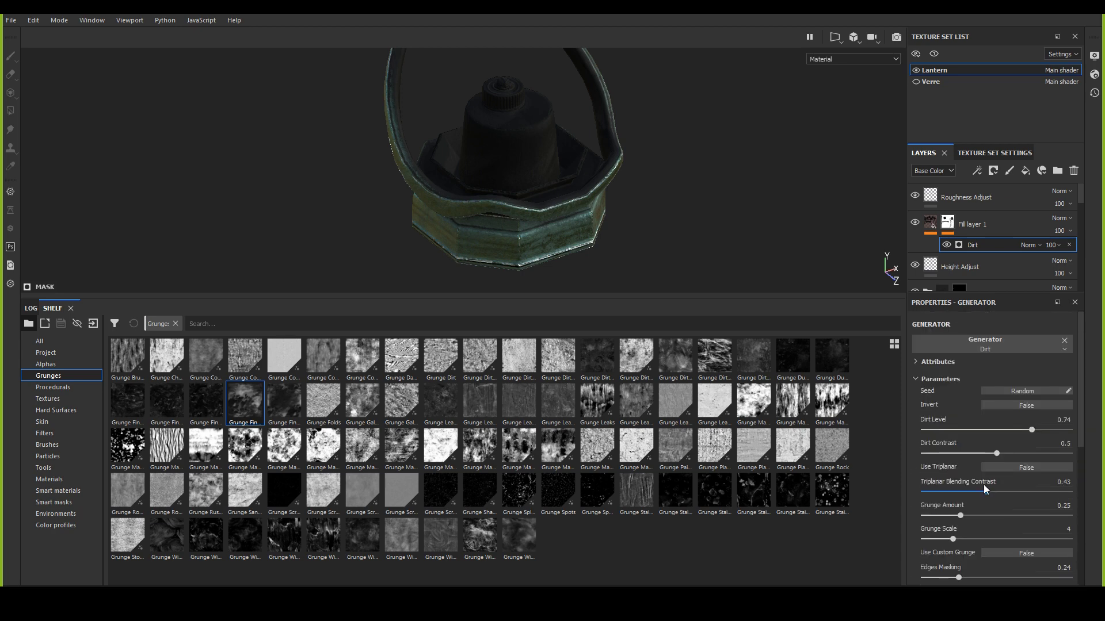
# Step: Show the Verre texture set and examine the dirt on the whole lantern from several sides
pyautogui.keyDown('alt'); pyautogui.moveTo(645, 235); pyautogui.dragTo(245, 191); pyautogui.keyUp('alt')
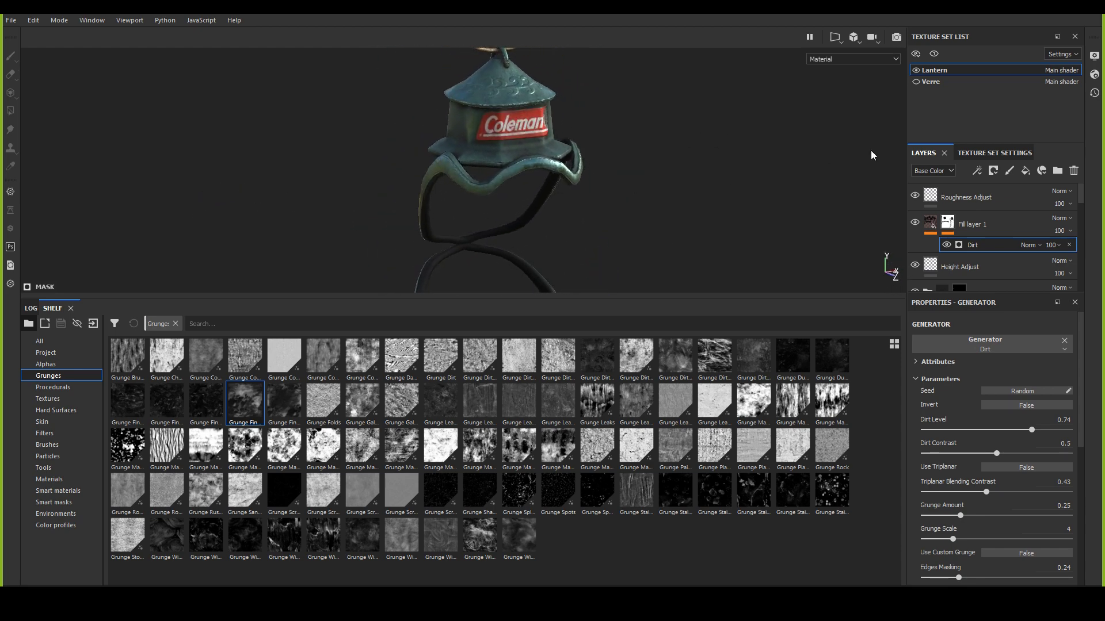
pyautogui.click(916, 82)
pyautogui.keyDown('alt'); pyautogui.moveTo(862, 98); pyautogui.dragTo(437, 190); pyautogui.keyUp('alt')
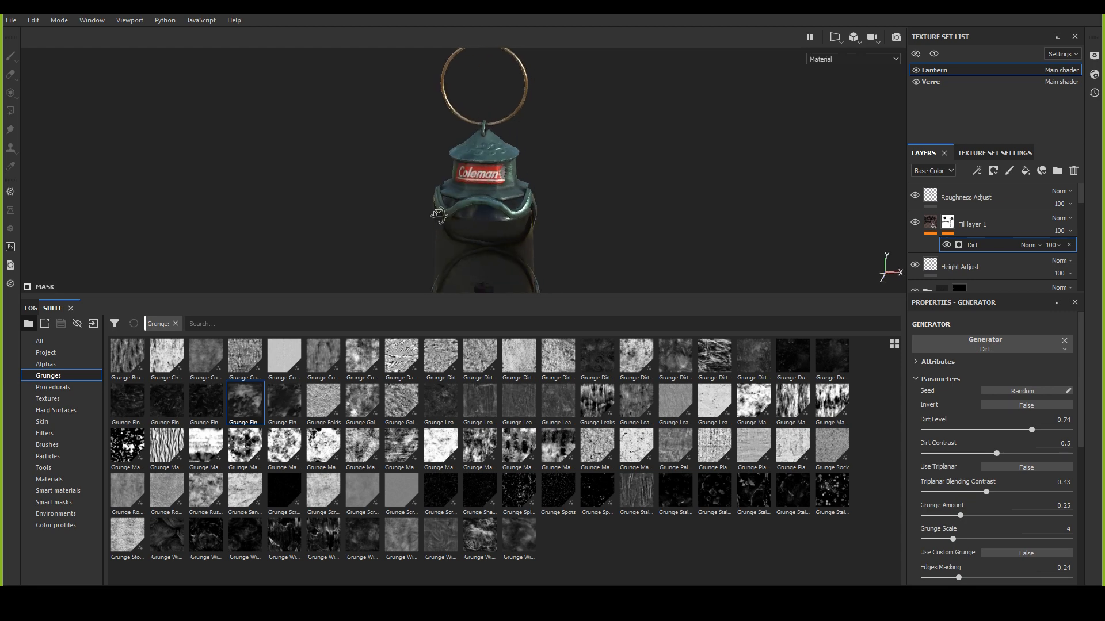
pyautogui.scroll(3, 633, 242)
pyautogui.keyDown('alt'); pyautogui.moveTo(816, 305); pyautogui.dragTo(222, 148, button='right'); pyautogui.keyUp('alt')
pyautogui.keyDown('alt'); pyautogui.moveTo(222, 148); pyautogui.dragTo(498, 162); pyautogui.keyUp('alt')
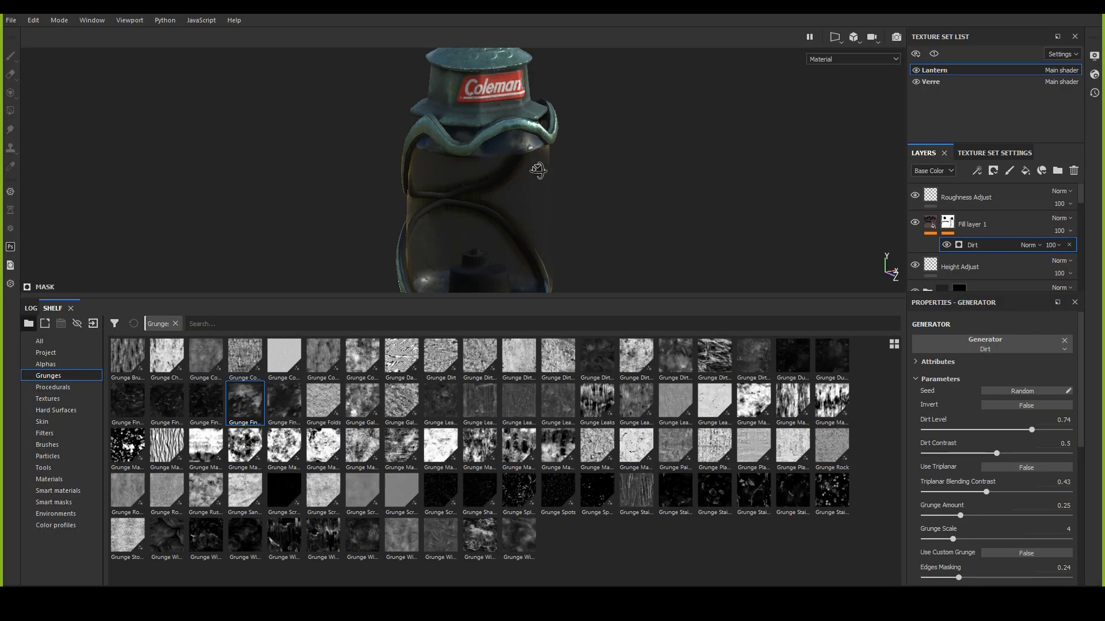
pyautogui.keyDown('alt'); pyautogui.moveTo(498, 165); pyautogui.dragTo(389, 145); pyautogui.keyUp('alt')
pyautogui.keyDown('alt'); pyautogui.moveTo(390, 145); pyautogui.dragTo(567, 196, button='right'); pyautogui.keyUp('alt')
pyautogui.keyDown('alt'); pyautogui.moveTo(567, 196); pyautogui.dragTo(595, 161); pyautogui.keyUp('alt')
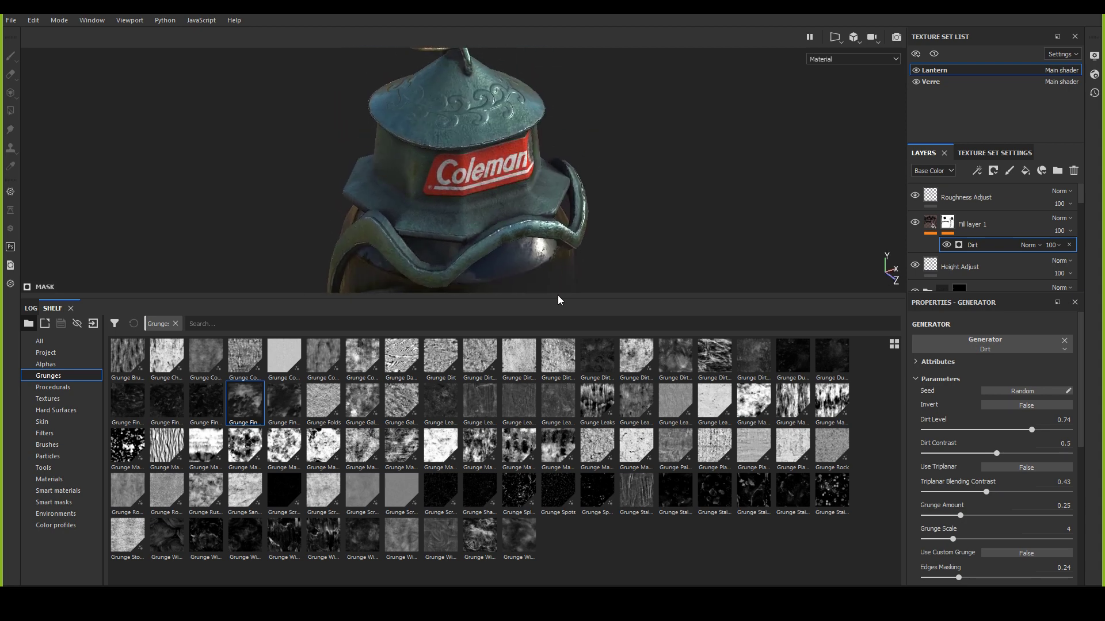
# Step: Enlarge the 3D viewport and examine the dirt up close on the roof, Coleman logo, wavy rim and glass
pyautogui.moveTo(558, 299); pyautogui.dragTo(566, 432)
pyautogui.keyDown('alt'); pyautogui.moveTo(596, 305); pyautogui.dragTo(598, 270, button='right'); pyautogui.keyUp('alt')
pyautogui.keyDown('alt'); pyautogui.moveTo(598, 271); pyautogui.dragTo(385, 255); pyautogui.keyUp('alt')
pyautogui.keyDown('alt'); pyautogui.moveTo(385, 255); pyautogui.dragTo(730, 316, button='right'); pyautogui.keyUp('alt')
pyautogui.keyDown('alt'); pyautogui.moveTo(730, 316); pyautogui.dragTo(892, 395); pyautogui.keyUp('alt')
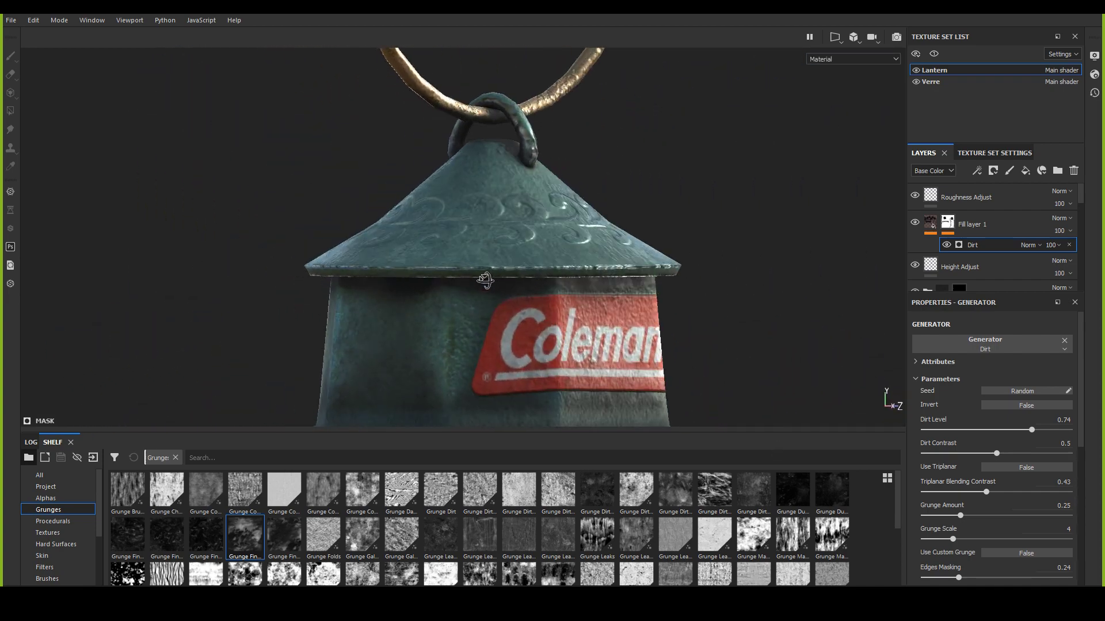
pyautogui.keyDown('alt'); pyautogui.moveTo(610, 295); pyautogui.dragTo(602, 208, button='middle'); pyautogui.keyUp('alt')
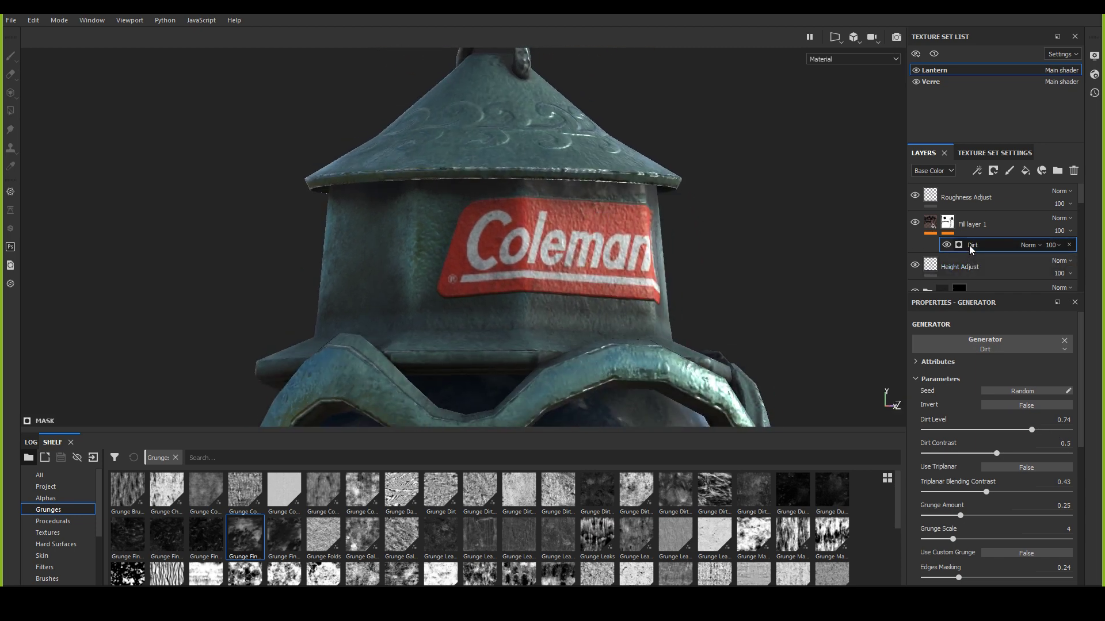
pyautogui.keyDown('alt'); pyautogui.moveTo(610, 368); pyautogui.dragTo(607, 264, button='middle'); pyautogui.keyUp('alt')
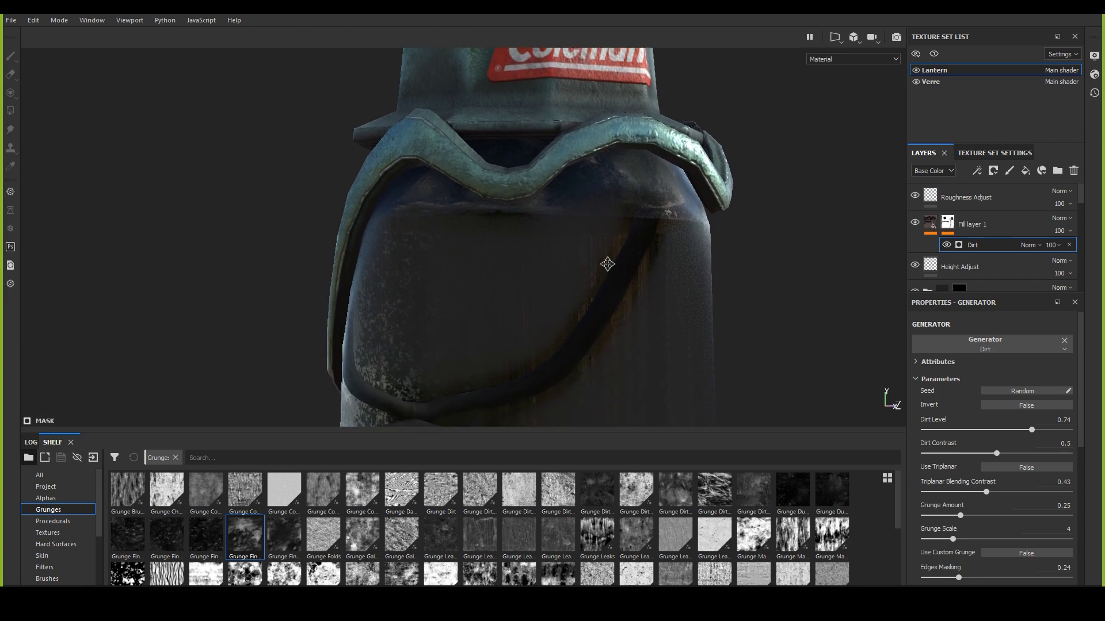
pyautogui.keyDown('alt'); pyautogui.moveTo(607, 264); pyautogui.dragTo(896, 216); pyautogui.keyUp('alt')
# Step: Hide the Verre texture set again and rename Fill layer 1 to Dirt
pyautogui.click(916, 81)
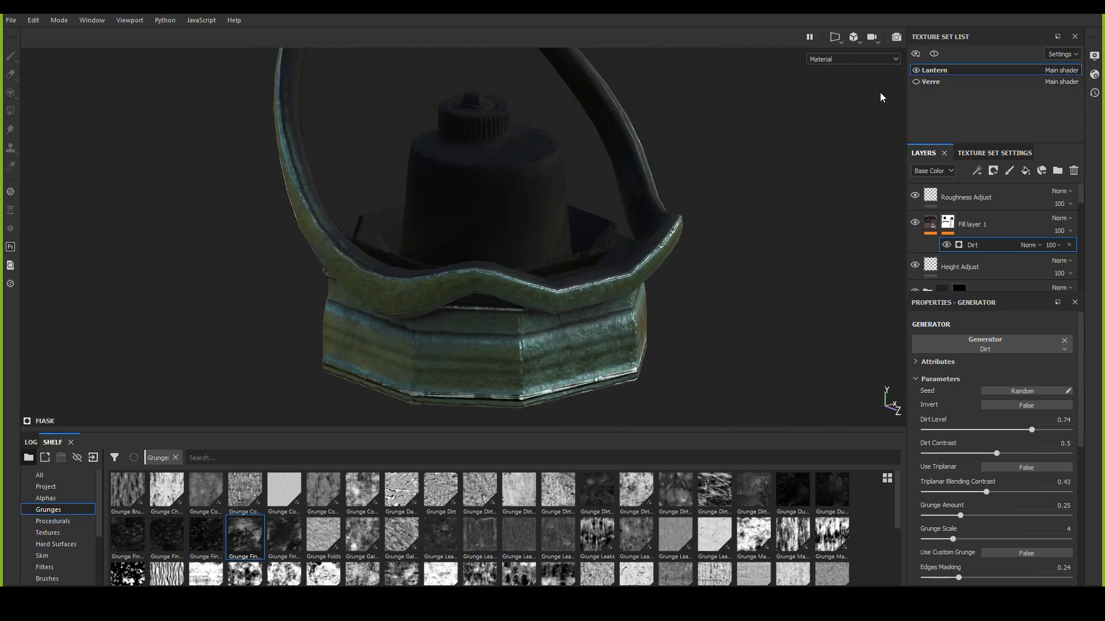
pyautogui.keyDown('alt'); pyautogui.moveTo(633, 173); pyautogui.dragTo(449, 227); pyautogui.keyUp('alt')
pyautogui.click(966, 225)
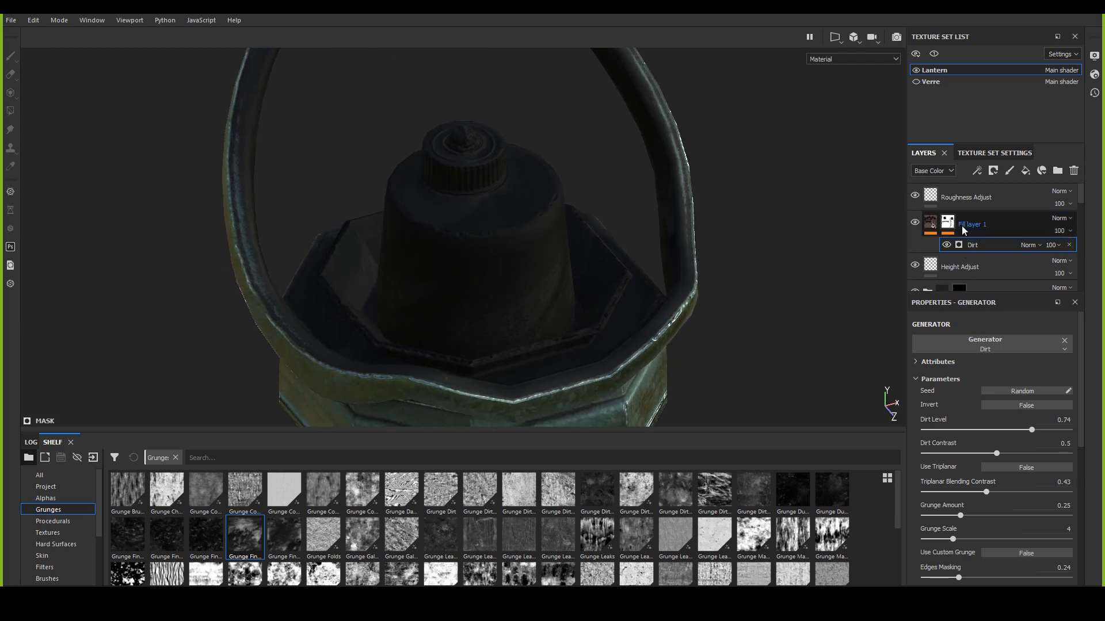
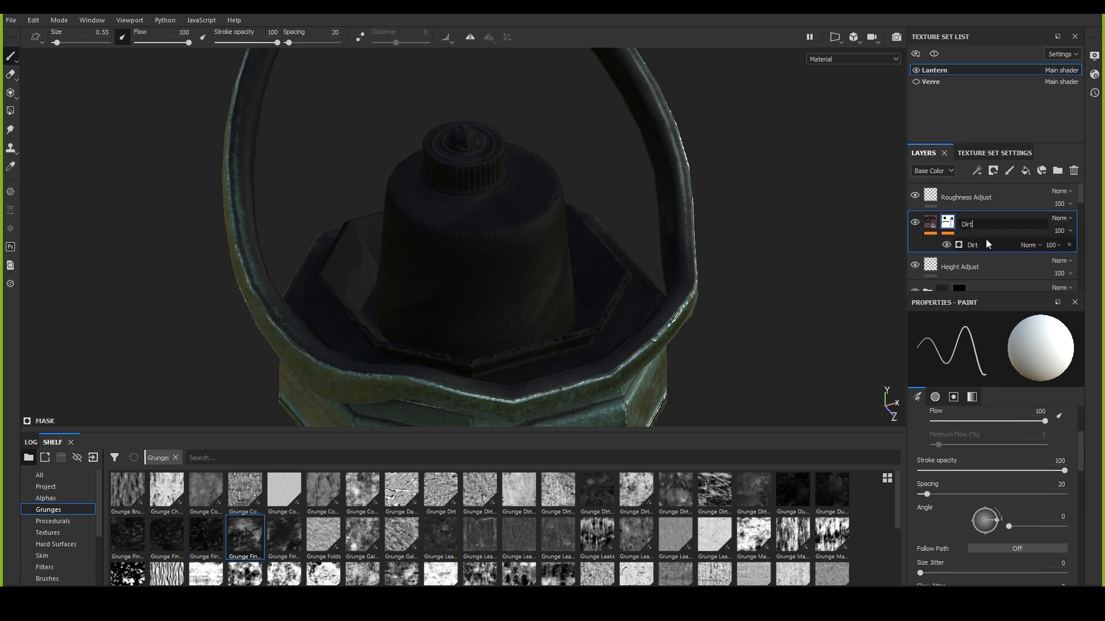
pyautogui.click(986, 242)
pyautogui.click(979, 226)
# Step: Create a folder above the Dirt layer, move the layer into it and name it Folder Dirt
pyautogui.click(1057, 170)
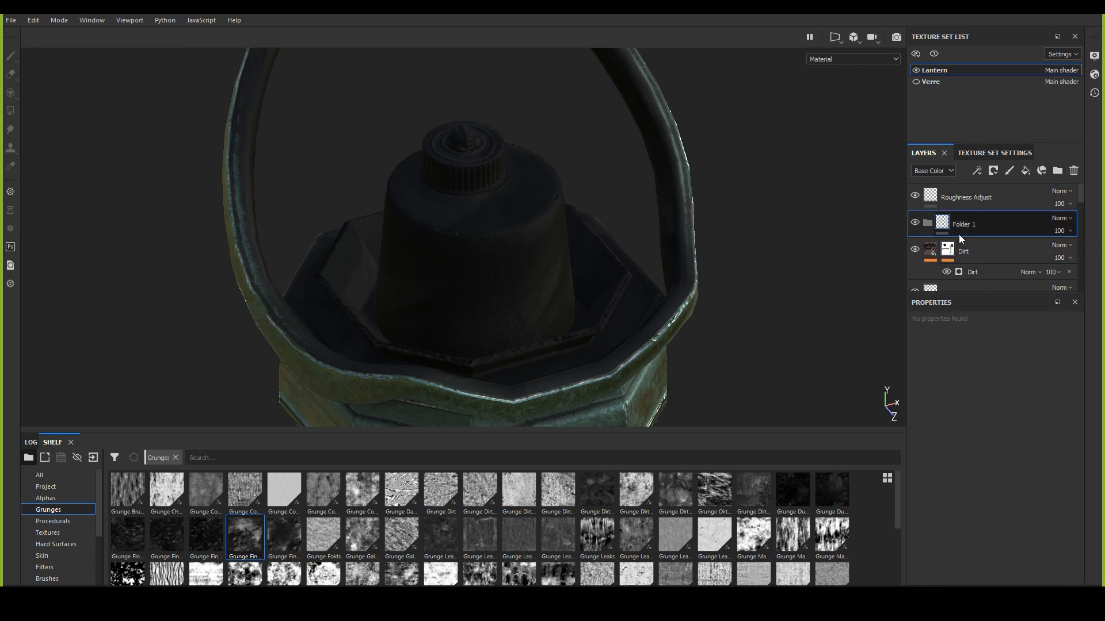
pyautogui.click(977, 249)
pyautogui.moveTo(970, 251); pyautogui.dragTo(965, 227)
pyautogui.doubleClick(965, 226)
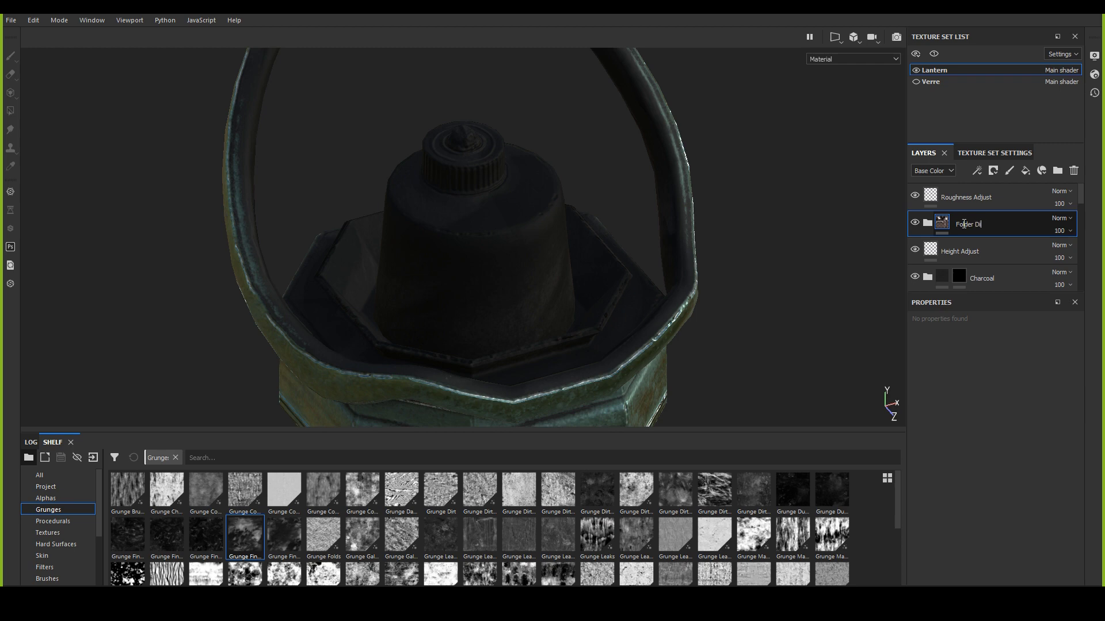
# Step: Try a black mask on Folder Dirt, then replace it with a white mask
pyautogui.rightClick(962, 223)
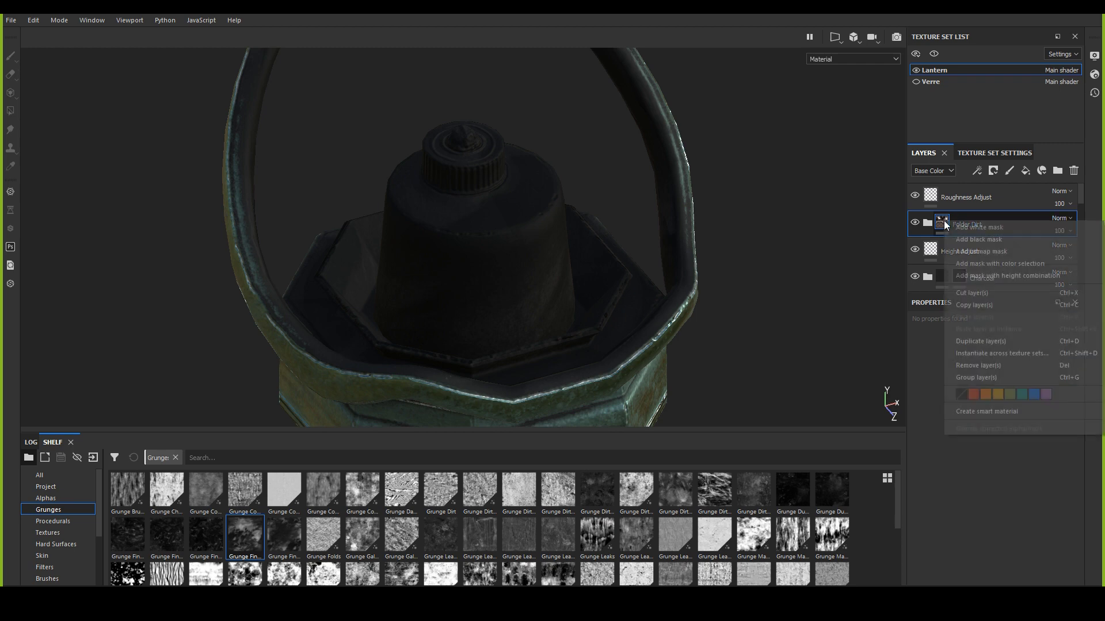
pyautogui.press('Escape')
pyautogui.rightClick(972, 229)
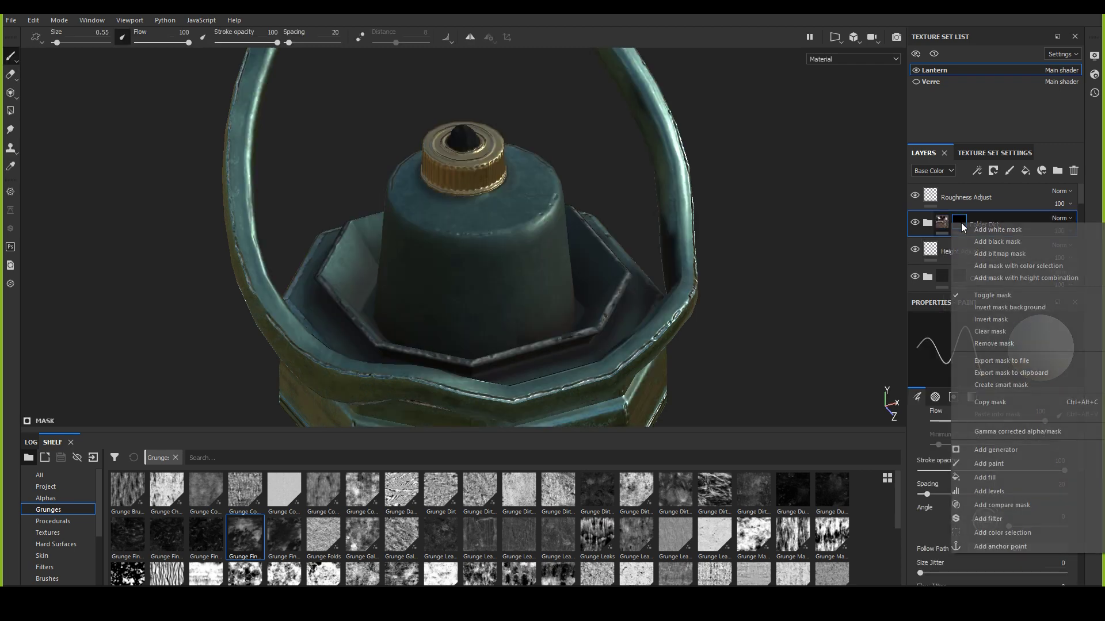
pyautogui.press('Escape')
pyautogui.keyDown('alt'); pyautogui.moveTo(565, 273); pyautogui.dragTo(471, 249); pyautogui.keyUp('alt')
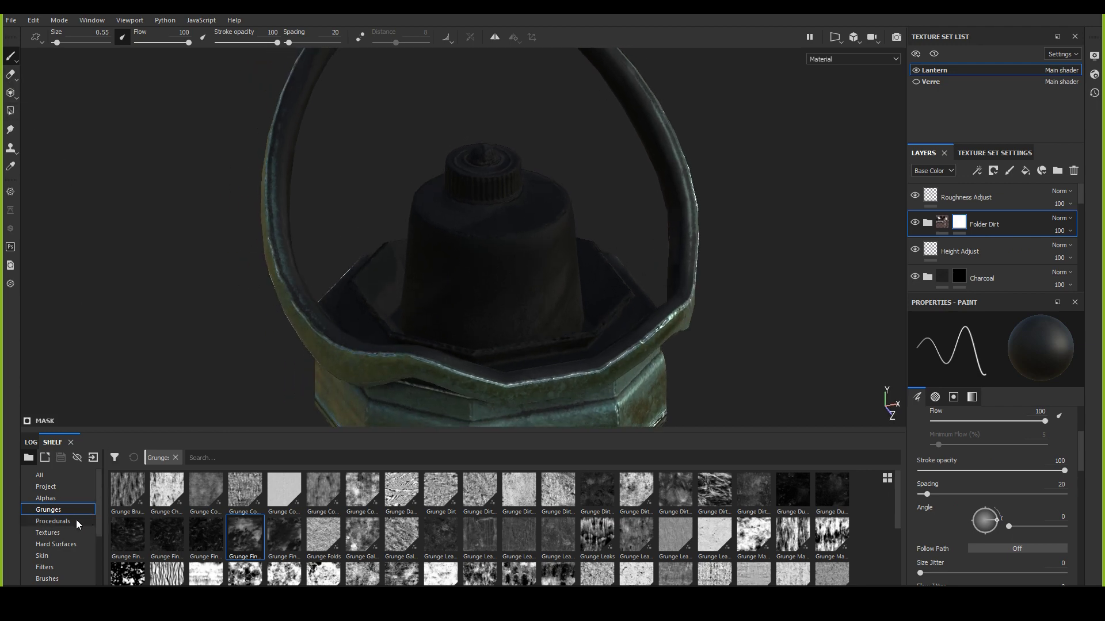
# Step: Find the brush presets in the shelf and choose the Dirt 1 brush for painting on the folder's mask
pyautogui.click(46, 498)
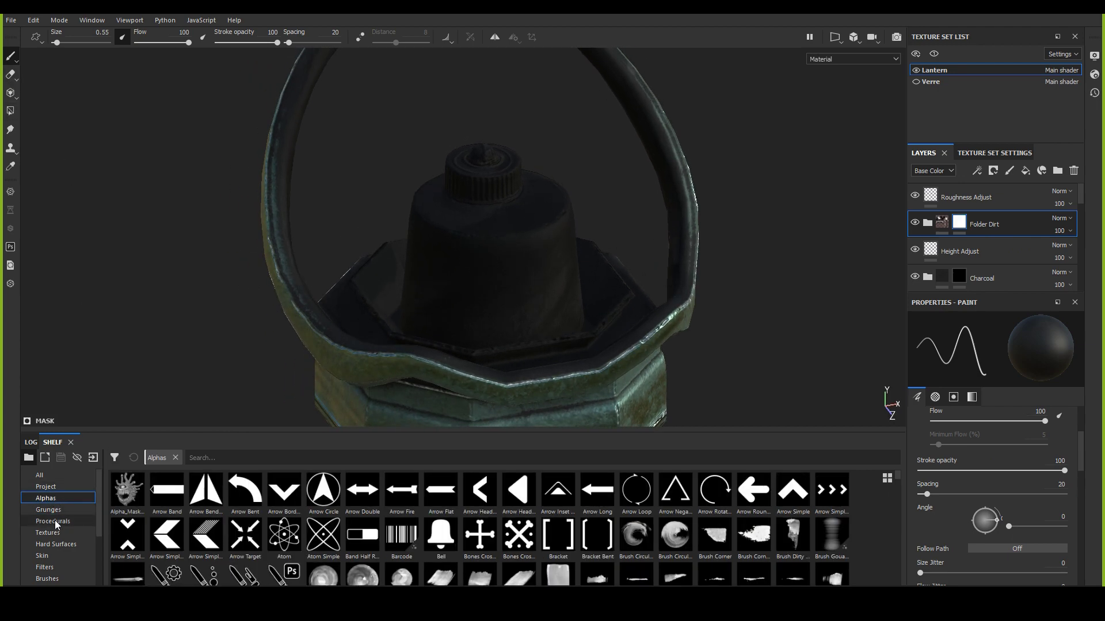
pyautogui.scroll(-1, 57, 525)
pyautogui.click(49, 545)
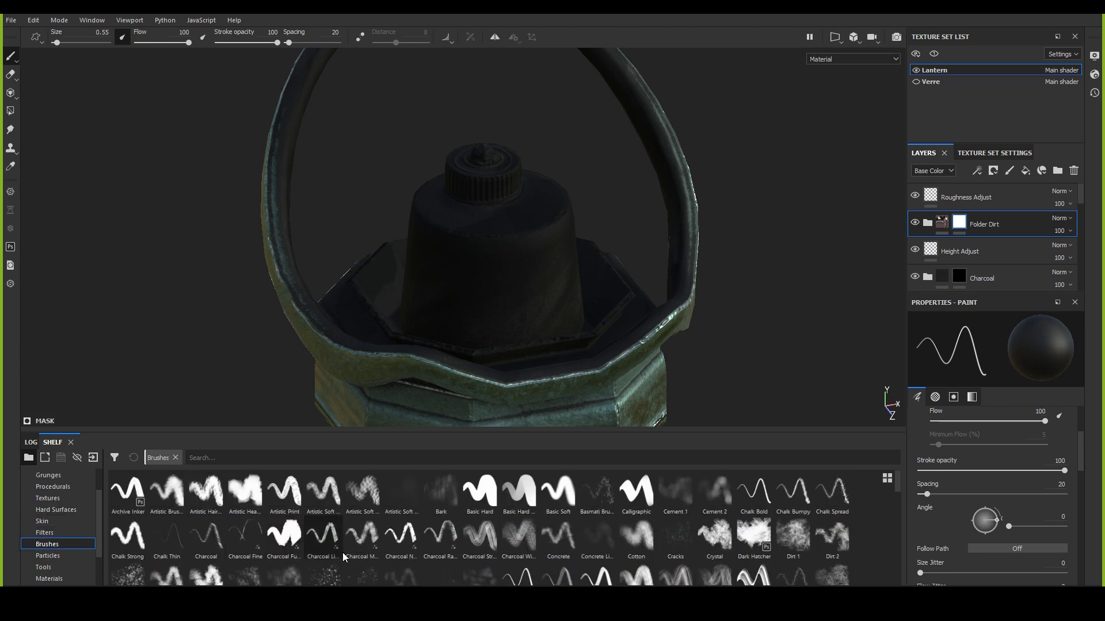
pyautogui.click(790, 538)
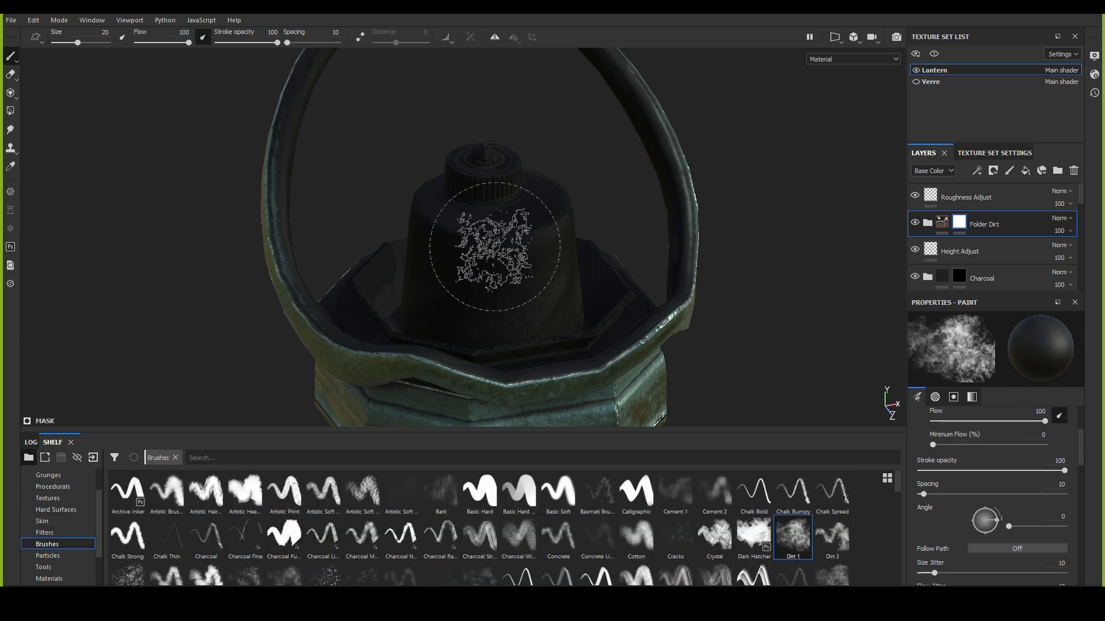
# Step: Paint black on the Folder Dirt mask to clear dirt from the brass cap and inner tank's upper part, using brush sizes 41.12 and 25.54
pyautogui.keyDown('alt'); pyautogui.moveTo(507, 246); pyautogui.dragTo(501, 239); pyautogui.keyUp('alt')
pyautogui.keyDown('ctrl'); pyautogui.moveTo(487, 224); pyautogui.dragTo(459, 205, button='right'); pyautogui.keyUp('ctrl')
pyautogui.moveTo(458, 205)
pyautogui.keyDown('alt'); pyautogui.mouseDown()
pyautogui.moveTo(481, 217)
pyautogui.moveTo(473, 200)
pyautogui.moveTo(485, 190)
pyautogui.moveTo(495, 279)
pyautogui.moveTo(493, 214)
pyautogui.mouseUp(); pyautogui.keyUp('alt')
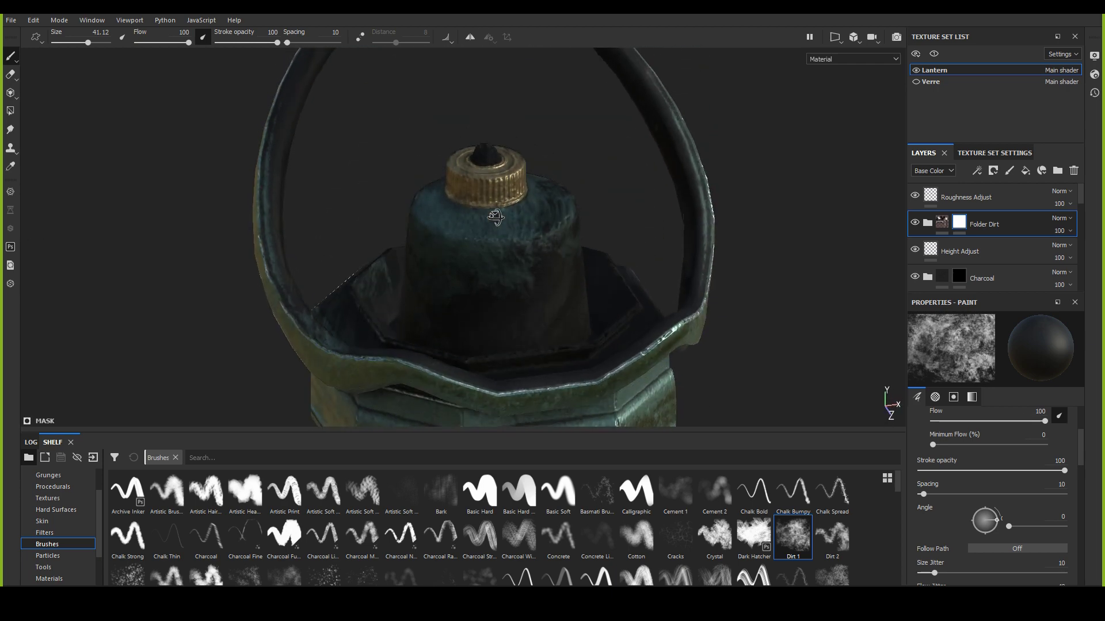
pyautogui.keyDown('alt'); pyautogui.moveTo(493, 214); pyautogui.dragTo(593, 382, button='right'); pyautogui.keyUp('alt')
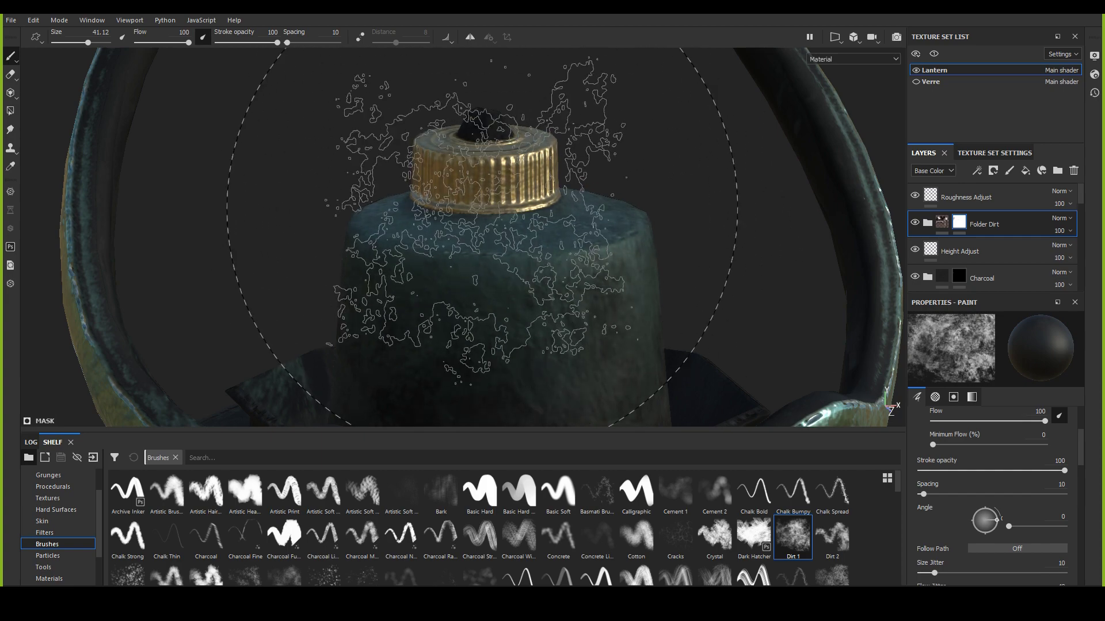
pyautogui.keyDown('alt'); pyautogui.moveTo(530, 222); pyautogui.dragTo(493, 261); pyautogui.keyUp('alt')
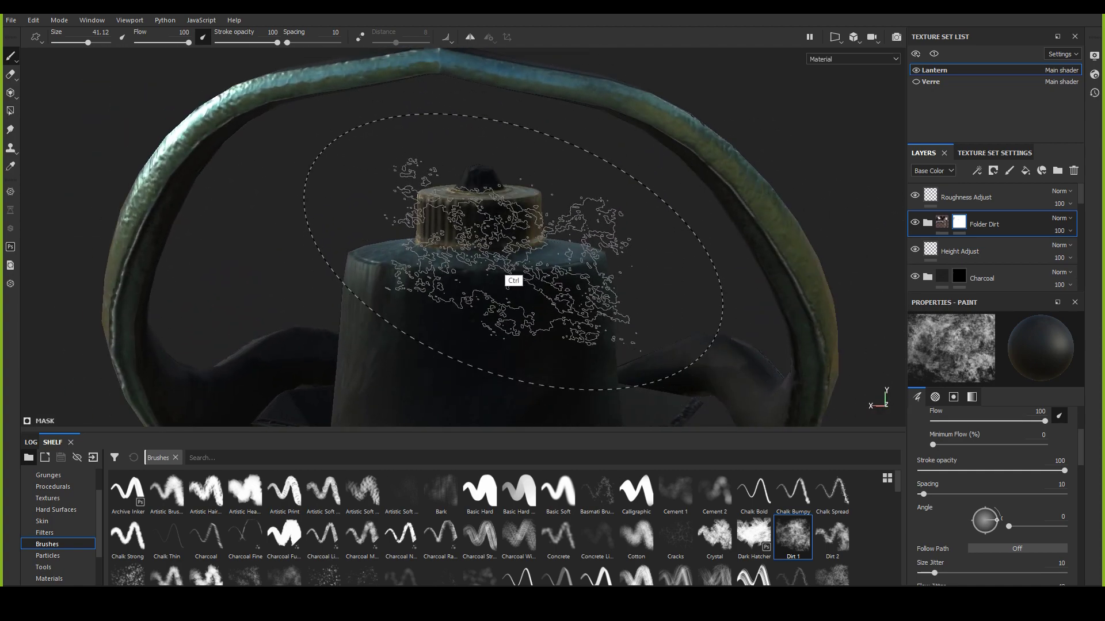
pyautogui.keyDown('ctrl'); pyautogui.moveTo(508, 285); pyautogui.dragTo(472, 308, button='right'); pyautogui.keyUp('ctrl')
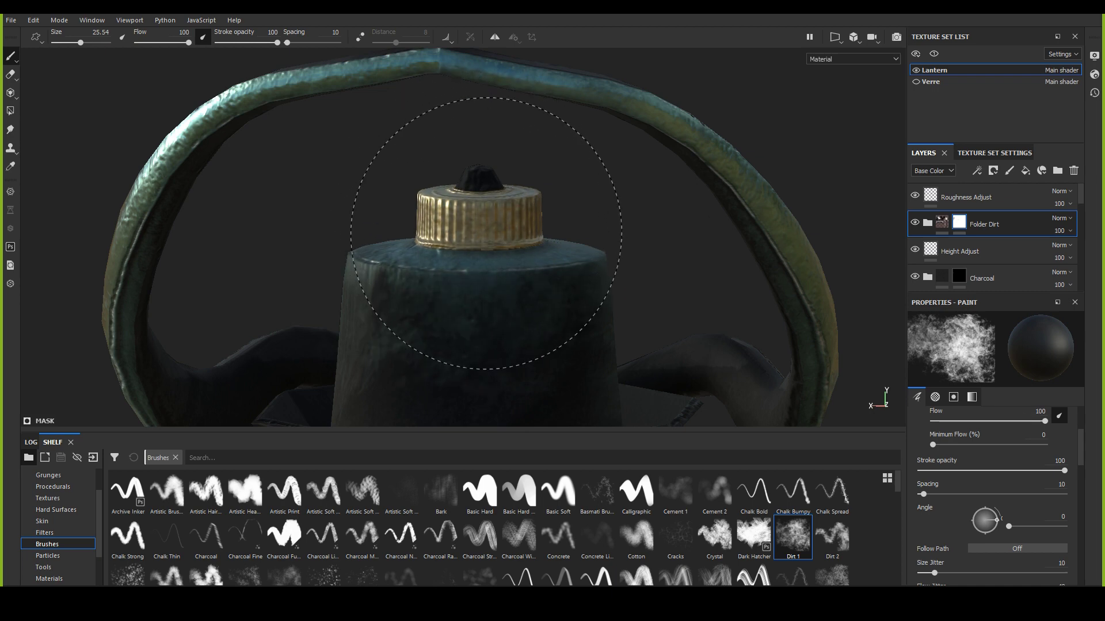
# Step: Paint on the Folder Dirt mask to clear dirt from the octagonal base rim around the inner tank, using brush size 6.74
pyautogui.moveTo(486, 233)
pyautogui.keyDown('alt'); pyautogui.mouseDown()
pyautogui.moveTo(484, 168)
pyautogui.moveTo(535, 246)
pyautogui.moveTo(444, 242)
pyautogui.mouseUp(); pyautogui.keyUp('alt')
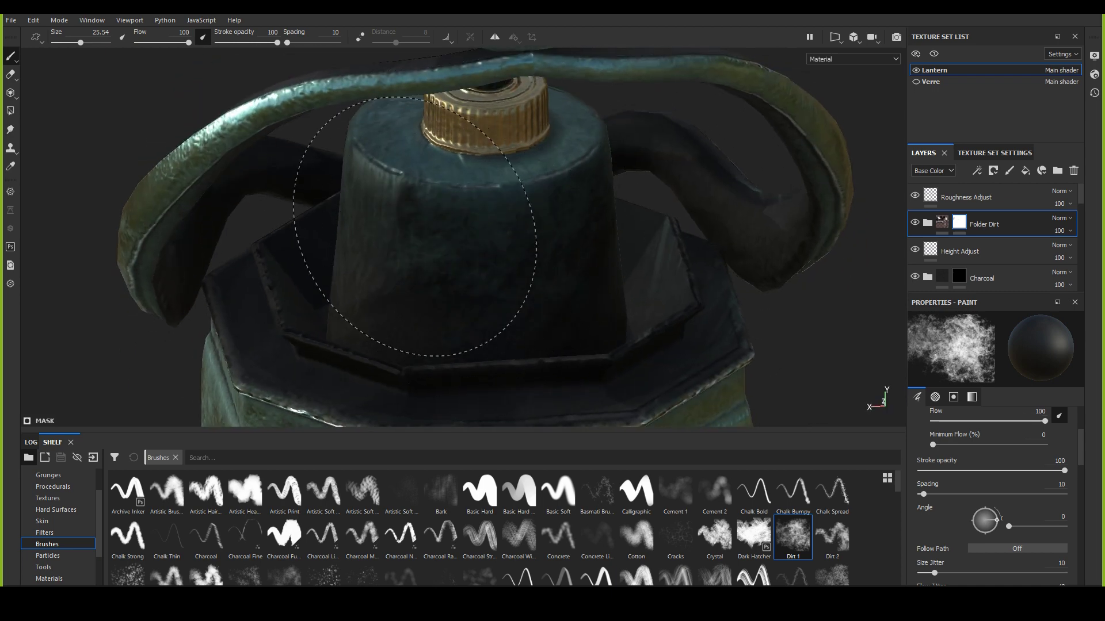
pyautogui.moveTo(542, 256)
pyautogui.keyDown('alt'); pyautogui.mouseDown()
pyautogui.moveTo(382, 240)
pyautogui.moveTo(558, 230)
pyautogui.mouseUp(); pyautogui.keyUp('alt')
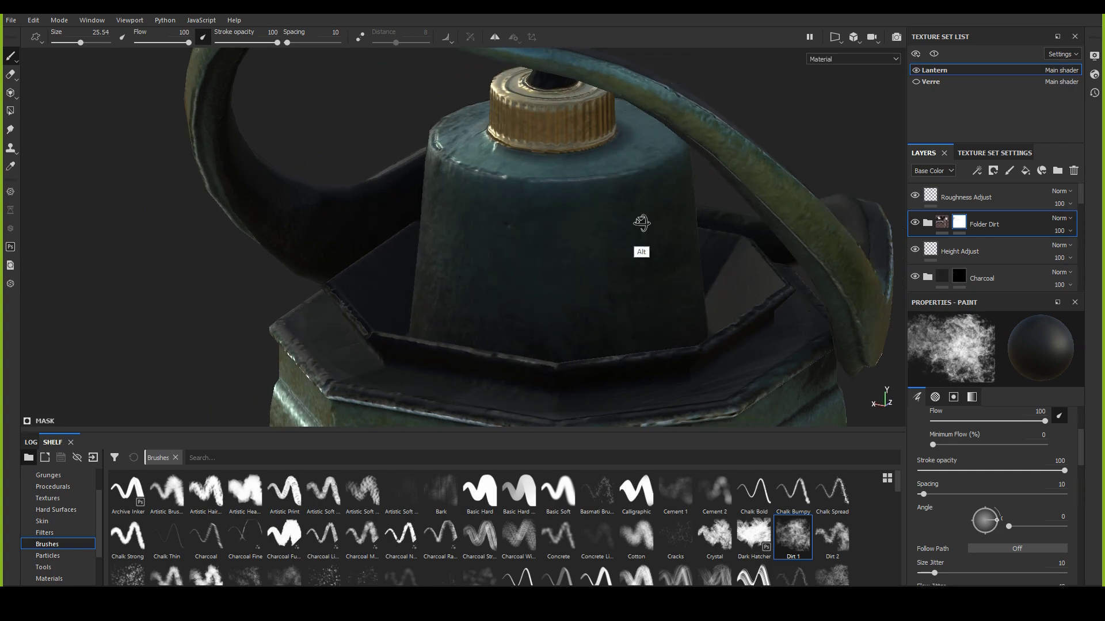
pyautogui.moveTo(641, 223)
pyautogui.keyDown('alt'); pyautogui.mouseDown()
pyautogui.moveTo(409, 276)
pyautogui.moveTo(562, 230)
pyautogui.moveTo(523, 242)
pyautogui.moveTo(535, 309)
pyautogui.mouseUp(); pyautogui.keyUp('alt')
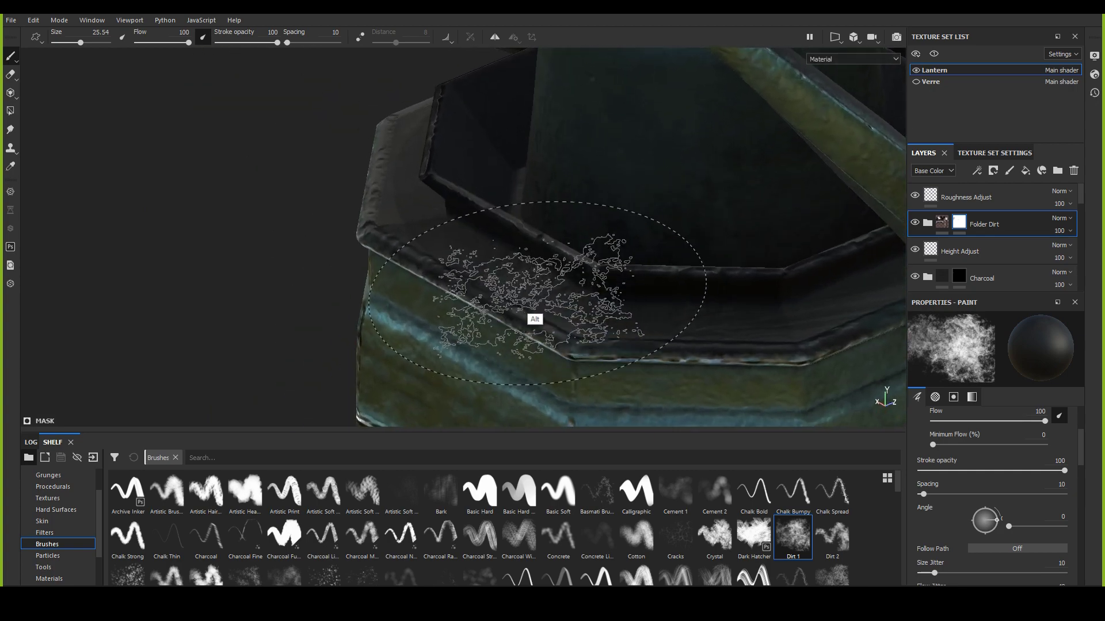
pyautogui.moveTo(534, 310)
pyautogui.keyDown('ctrl'); pyautogui.mouseDown(button='right')
pyautogui.moveTo(489, 252)
pyautogui.moveTo(452, 247)
pyautogui.moveTo(476, 260)
pyautogui.mouseUp(button='right'); pyautogui.keyUp('ctrl')
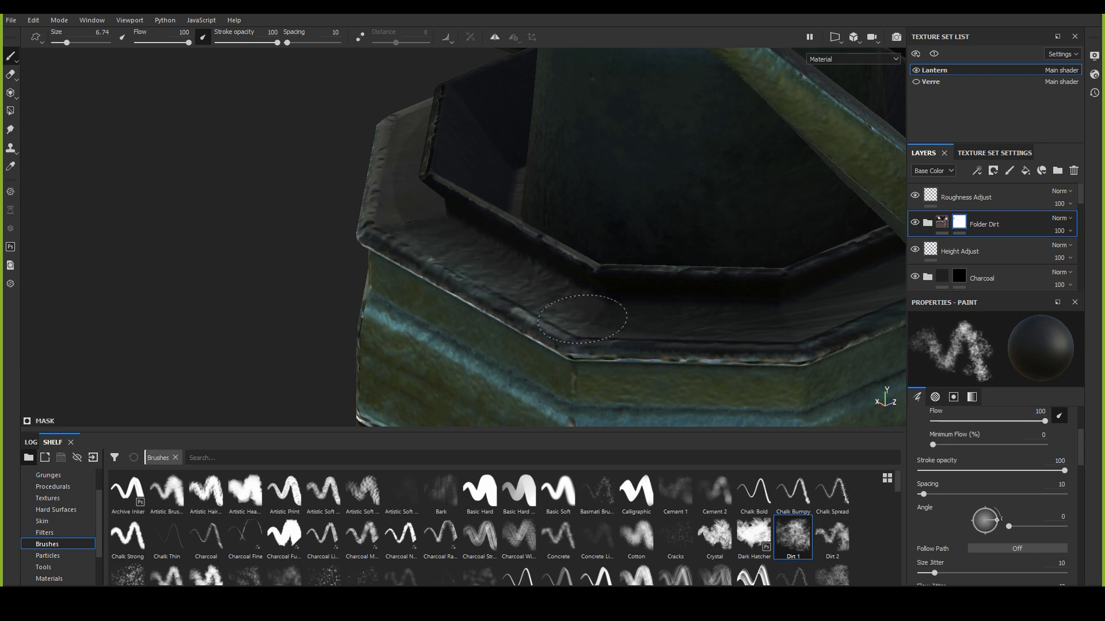
pyautogui.moveTo(471, 286)
pyautogui.keyDown('alt'); pyautogui.mouseDown()
pyautogui.moveTo(582, 284)
pyautogui.moveTo(439, 247)
pyautogui.moveTo(472, 288)
pyautogui.mouseUp(); pyautogui.keyUp('alt')
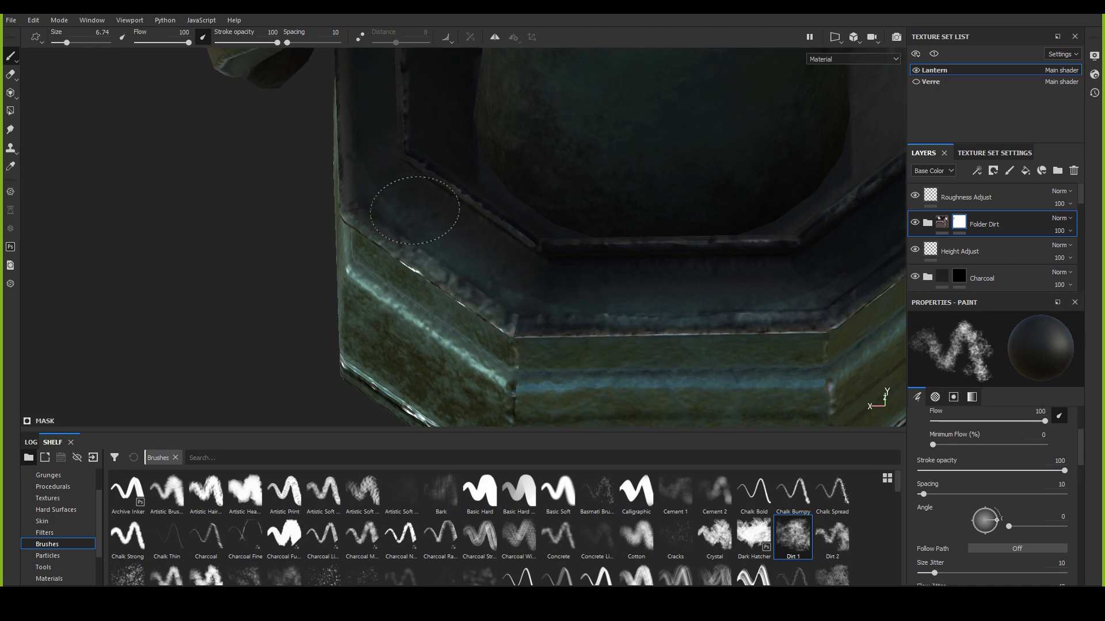
pyautogui.moveTo(407, 224)
pyautogui.keyDown('alt'); pyautogui.mouseDown()
pyautogui.moveTo(414, 277)
pyautogui.moveTo(513, 254)
pyautogui.moveTo(414, 238)
pyautogui.mouseUp(); pyautogui.keyUp('alt')
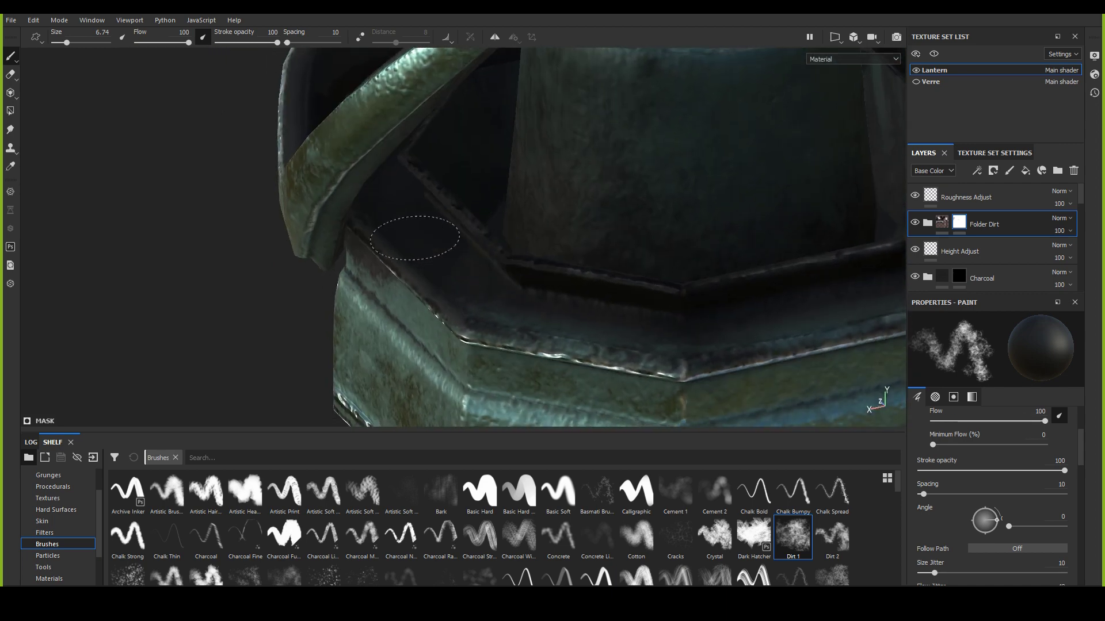
pyautogui.moveTo(485, 292)
pyautogui.keyDown('alt'); pyautogui.mouseDown()
pyautogui.moveTo(399, 204)
pyautogui.moveTo(402, 173)
pyautogui.moveTo(461, 240)
pyautogui.moveTo(419, 239)
pyautogui.moveTo(454, 286)
pyautogui.mouseUp(); pyautogui.keyUp('alt')
# Step: Clear dirt from the narrow ledge between the handle and the inner tank with brush size 3.45
pyautogui.keyDown('ctrl'); pyautogui.moveTo(452, 285); pyautogui.dragTo(486, 329, button='right'); pyautogui.keyUp('ctrl')
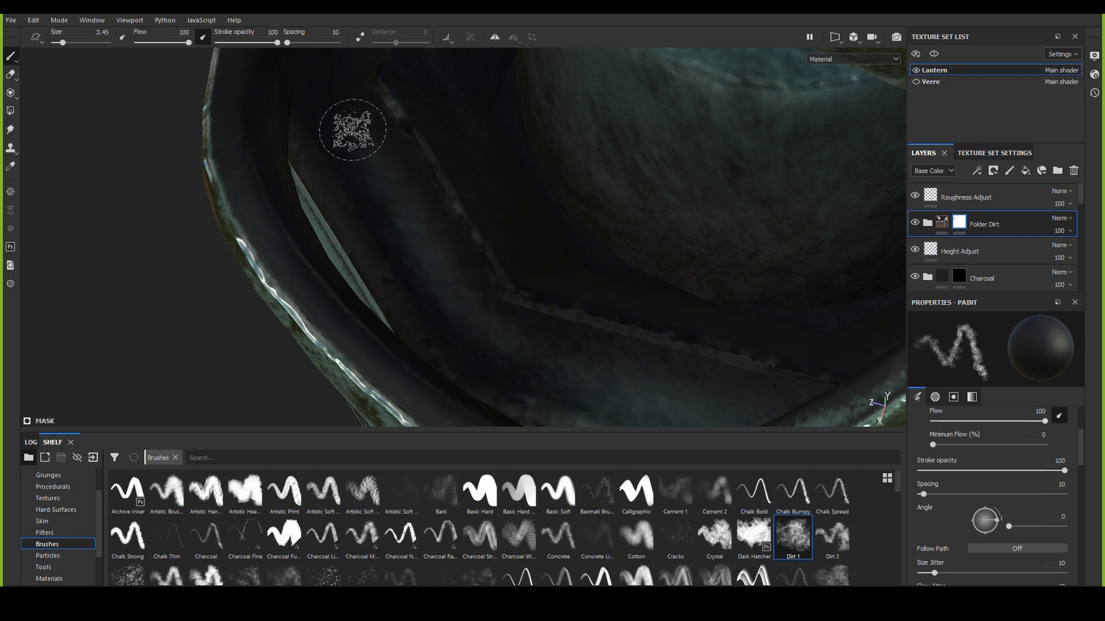
pyautogui.keyDown('alt'); pyautogui.moveTo(430, 270); pyautogui.dragTo(499, 249); pyautogui.keyUp('alt')
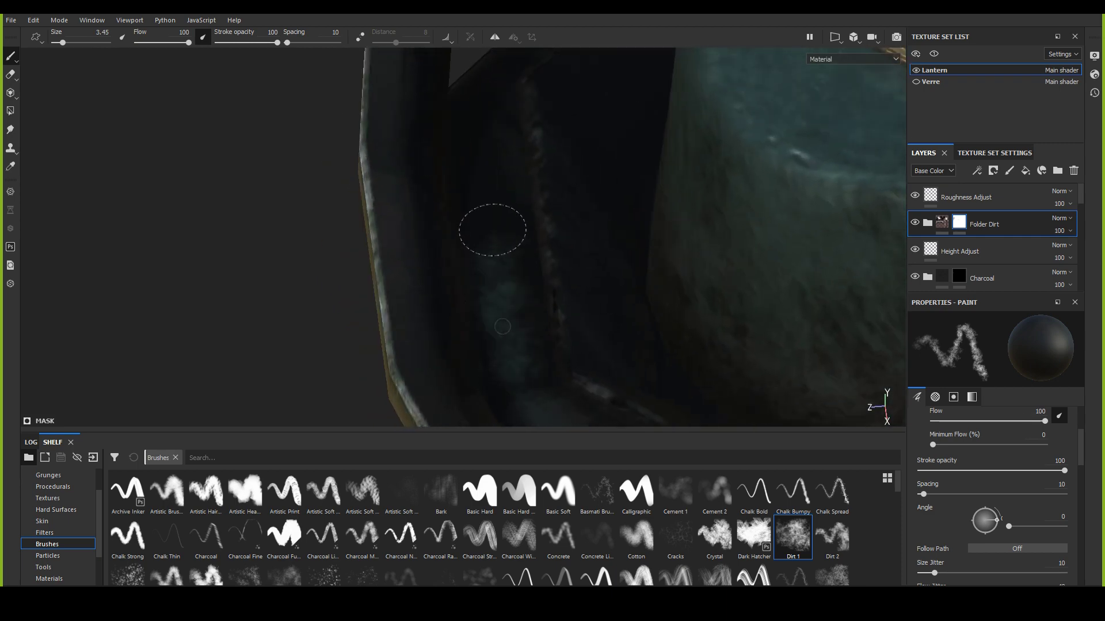
pyautogui.keyDown('alt'); pyautogui.moveTo(481, 137); pyautogui.dragTo(469, 314); pyautogui.keyUp('alt')
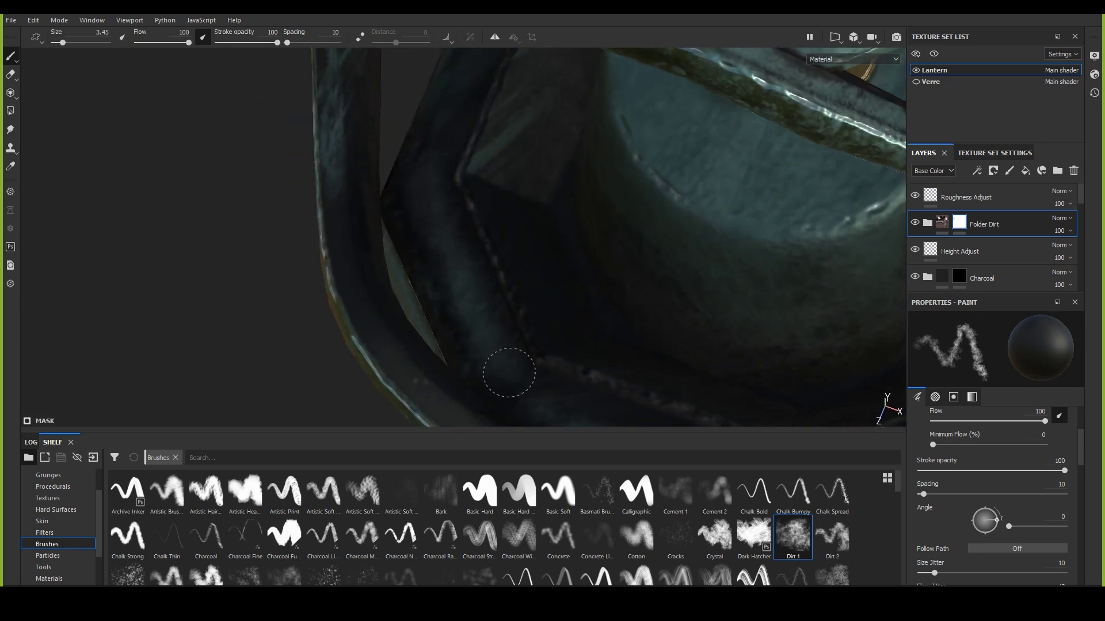
pyautogui.moveTo(497, 368)
pyautogui.keyDown('alt'); pyautogui.mouseDown()
pyautogui.moveTo(446, 249)
pyautogui.moveTo(380, 202)
pyautogui.moveTo(550, 195)
pyautogui.moveTo(394, 227)
pyautogui.moveTo(389, 217)
pyautogui.moveTo(430, 229)
pyautogui.moveTo(436, 205)
pyautogui.moveTo(443, 216)
pyautogui.moveTo(382, 259)
pyautogui.moveTo(449, 247)
pyautogui.mouseUp(); pyautogui.keyUp('alt')
# Step: Clear dirt from the inner tank's surroundings and the recessed base around it with brush size 15.35
pyautogui.keyDown('ctrl'); pyautogui.moveTo(449, 247); pyautogui.dragTo(496, 264, button='right'); pyautogui.keyUp('ctrl')
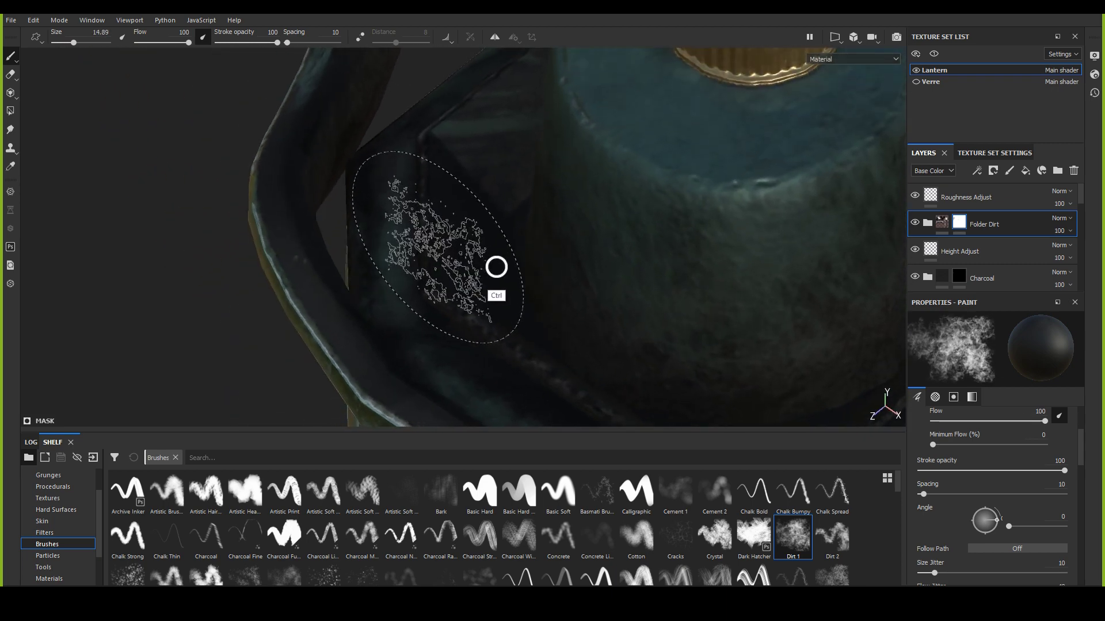
pyautogui.keyDown('alt'); pyautogui.moveTo(455, 224); pyautogui.dragTo(619, 207); pyautogui.keyUp('alt')
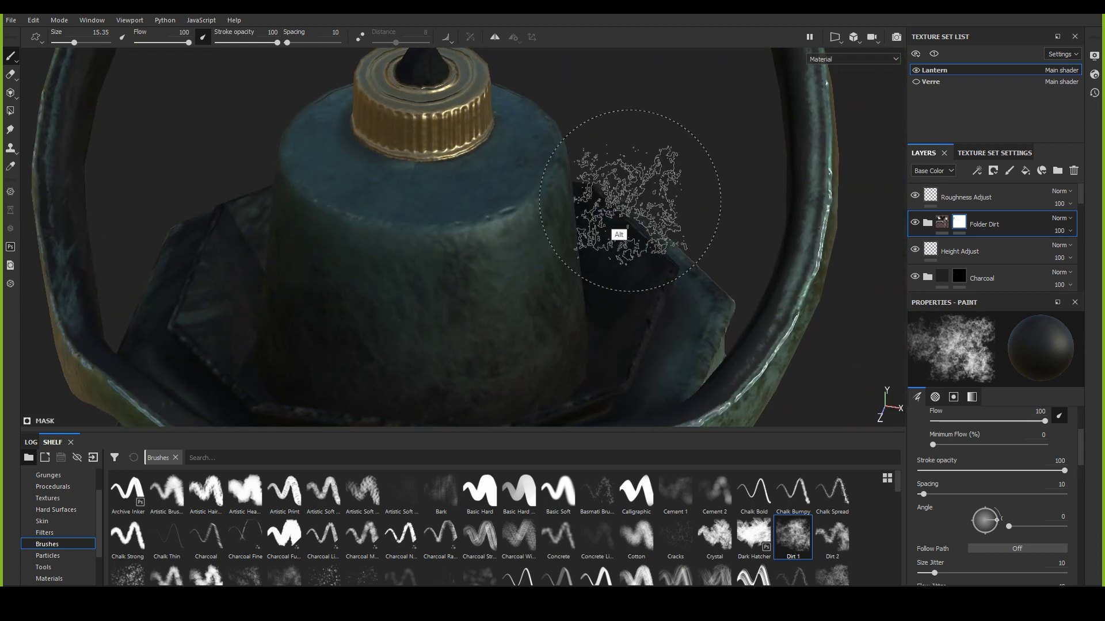
pyautogui.keyDown('alt'); pyautogui.moveTo(619, 207); pyautogui.dragTo(495, 236, button='right'); pyautogui.keyUp('alt')
pyautogui.keyDown('alt'); pyautogui.moveTo(495, 237); pyautogui.dragTo(384, 192, button='middle'); pyautogui.keyUp('alt')
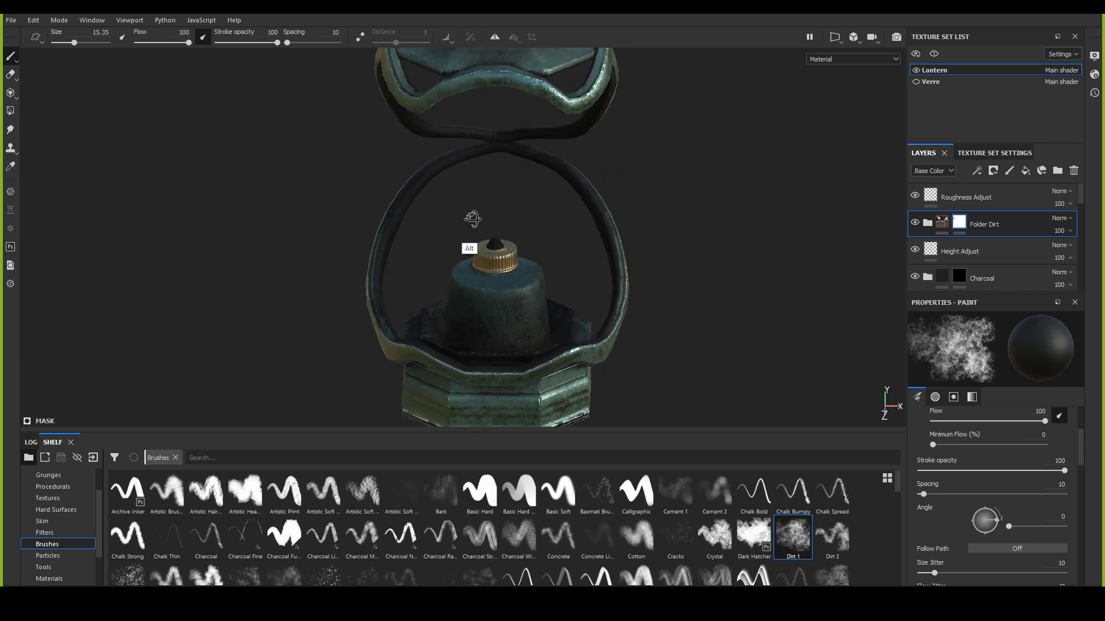
pyautogui.keyDown('alt'); pyautogui.moveTo(468, 222); pyautogui.dragTo(638, 244); pyautogui.keyUp('alt')
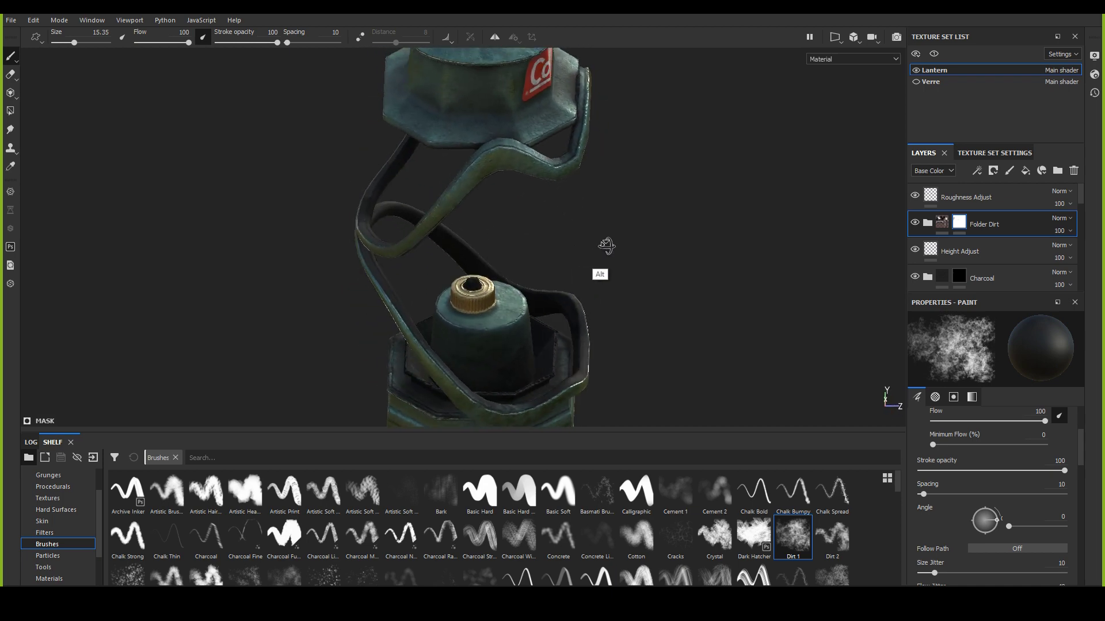
pyautogui.moveTo(401, 292)
pyautogui.keyDown('alt'); pyautogui.mouseDown()
pyautogui.moveTo(322, 311)
pyautogui.moveTo(401, 311)
pyautogui.moveTo(410, 290)
pyautogui.moveTo(563, 257)
pyautogui.moveTo(421, 304)
pyautogui.moveTo(447, 286)
pyautogui.moveTo(315, 263)
pyautogui.moveTo(439, 263)
pyautogui.moveTo(427, 299)
pyautogui.moveTo(485, 313)
pyautogui.moveTo(500, 291)
pyautogui.moveTo(458, 310)
pyautogui.moveTo(597, 266)
pyautogui.moveTo(422, 280)
pyautogui.mouseUp(); pyautogui.keyUp('alt')
pyautogui.keyDown('alt'); pyautogui.moveTo(411, 230); pyautogui.dragTo(541, 377, button='right'); pyautogui.keyUp('alt')
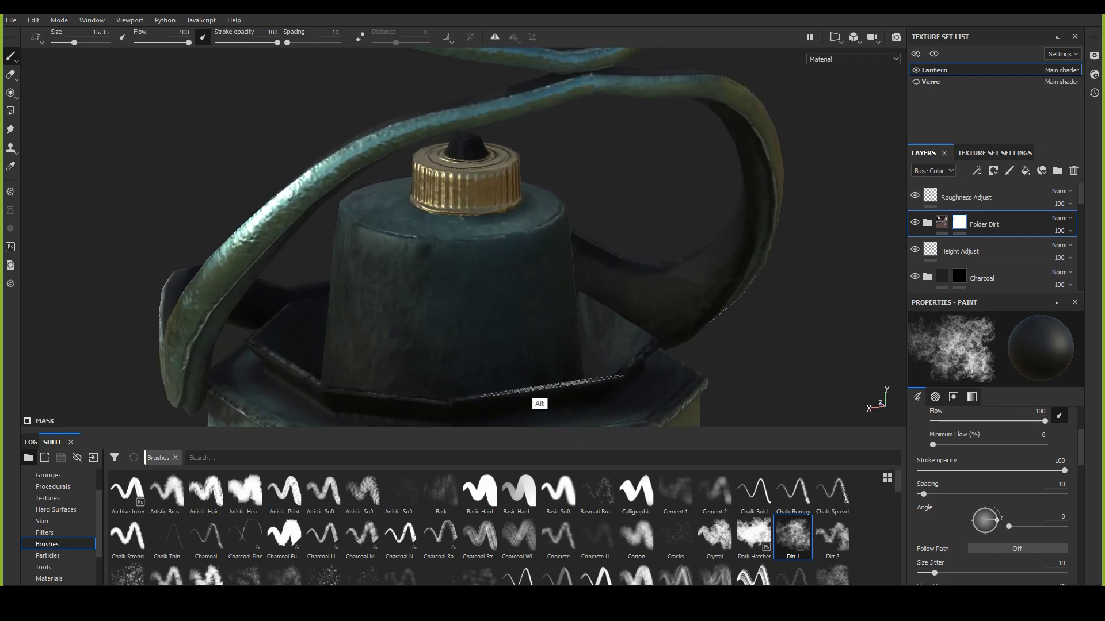
pyautogui.moveTo(420, 257)
pyautogui.keyDown('alt'); pyautogui.mouseDown()
pyautogui.moveTo(596, 293)
pyautogui.moveTo(357, 277)
pyautogui.mouseUp(); pyautogui.keyUp('alt')
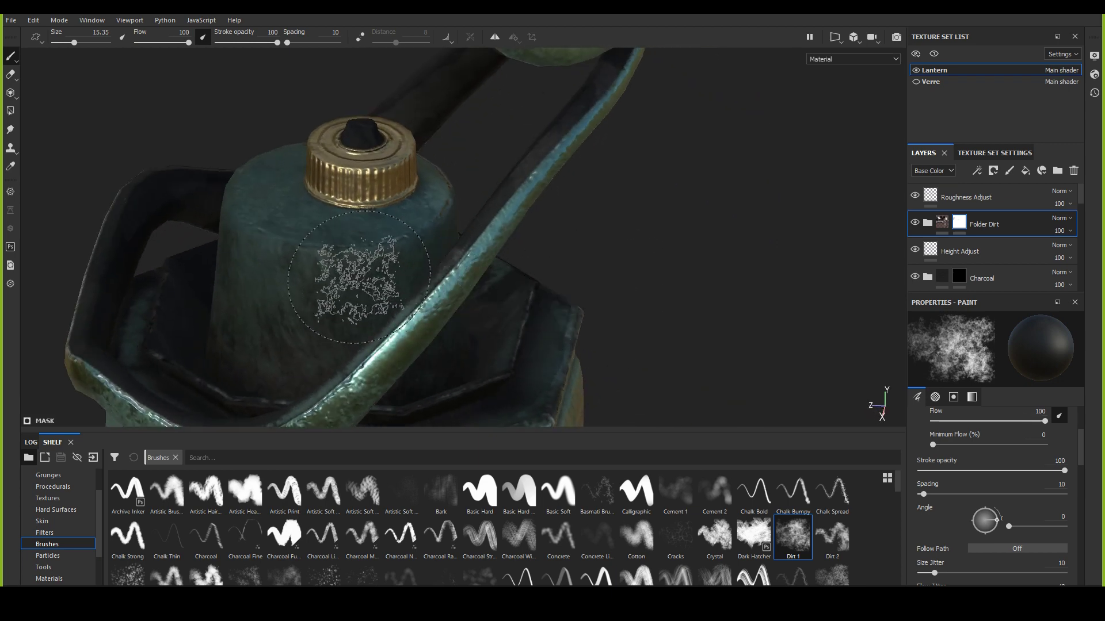
pyautogui.keyDown('alt'); pyautogui.moveTo(280, 262); pyautogui.dragTo(609, 271); pyautogui.keyUp('alt')
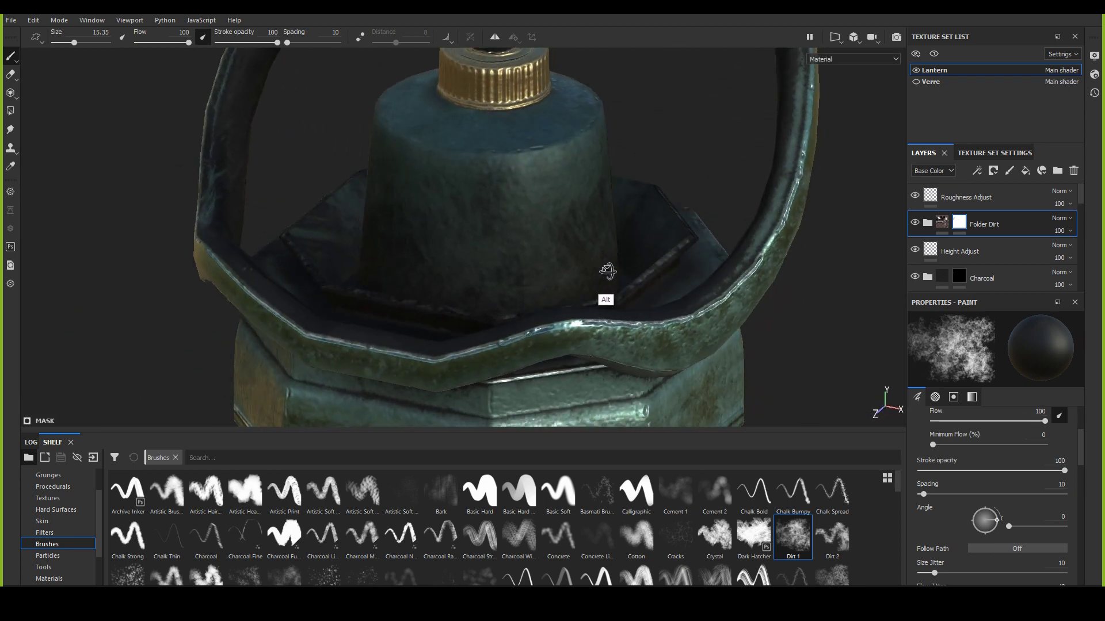
# Step: Clear dirt from the inner face of the lower handle loop beside the brass cap with brush size 5.63
pyautogui.keyDown('alt'); pyautogui.moveTo(609, 271); pyautogui.dragTo(420, 73, button='right'); pyautogui.keyUp('alt')
pyautogui.moveTo(420, 72)
pyautogui.keyDown('alt'); pyautogui.mouseDown()
pyautogui.moveTo(387, 197)
pyautogui.moveTo(503, 254)
pyautogui.moveTo(322, 220)
pyautogui.mouseUp(); pyautogui.keyUp('alt')
pyautogui.moveTo(323, 220)
pyautogui.keyDown('alt'); pyautogui.mouseDown(button='right')
pyautogui.moveTo(416, 257)
pyautogui.moveTo(382, 247)
pyautogui.mouseUp(button='right'); pyautogui.keyUp('alt')
pyautogui.keyDown('alt'); pyautogui.moveTo(382, 247); pyautogui.dragTo(357, 291); pyautogui.keyUp('alt')
pyautogui.moveTo(357, 291)
pyautogui.keyDown('alt'); pyautogui.mouseDown(button='right')
pyautogui.moveTo(424, 292)
pyautogui.moveTo(448, 266)
pyautogui.moveTo(397, 255)
pyautogui.mouseUp(button='right'); pyautogui.keyUp('alt')
pyautogui.moveTo(426, 328); pyautogui.dragTo(459, 286)
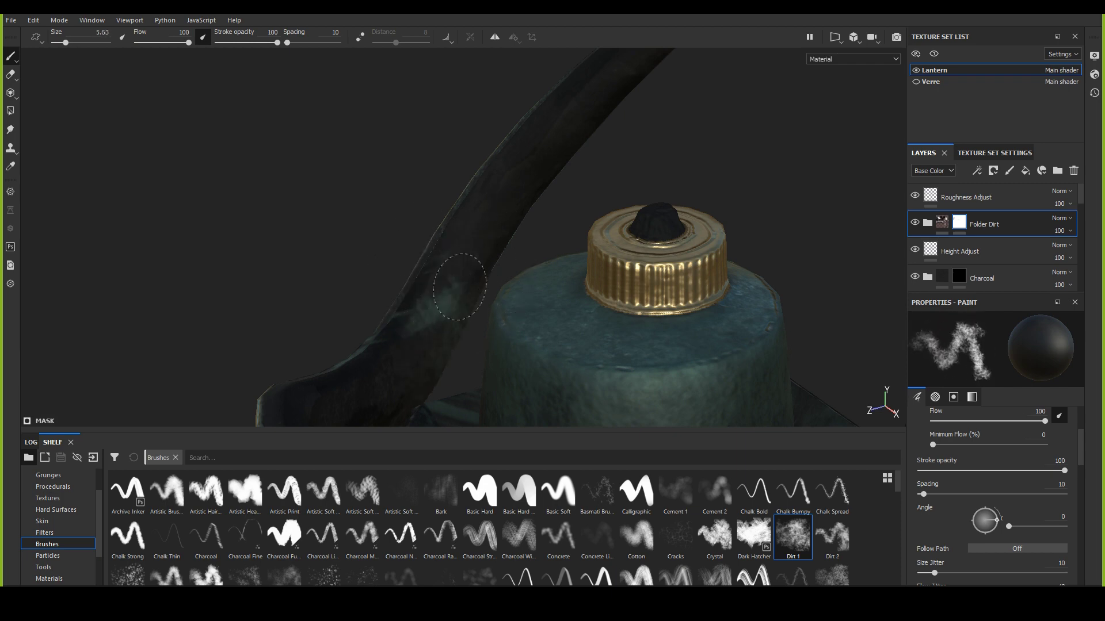
pyautogui.moveTo(485, 221)
pyautogui.mouseDown()
pyautogui.moveTo(592, 99)
pyautogui.moveTo(394, 276)
pyautogui.moveTo(536, 228)
pyautogui.mouseUp()
# Step: Continue clearing dirt along the lower handle loop's inner face, up to the crossing and down the opposite arm, with brush size 2.53
pyautogui.keyDown('ctrl'); pyautogui.moveTo(493, 184); pyautogui.dragTo(453, 192, button='right'); pyautogui.keyUp('ctrl')
pyautogui.moveTo(453, 191)
pyautogui.keyDown('alt'); pyautogui.mouseDown()
pyautogui.moveTo(458, 270)
pyautogui.moveTo(473, 241)
pyautogui.moveTo(555, 173)
pyautogui.moveTo(695, 130)
pyautogui.moveTo(668, 136)
pyautogui.mouseUp(); pyautogui.keyUp('alt')
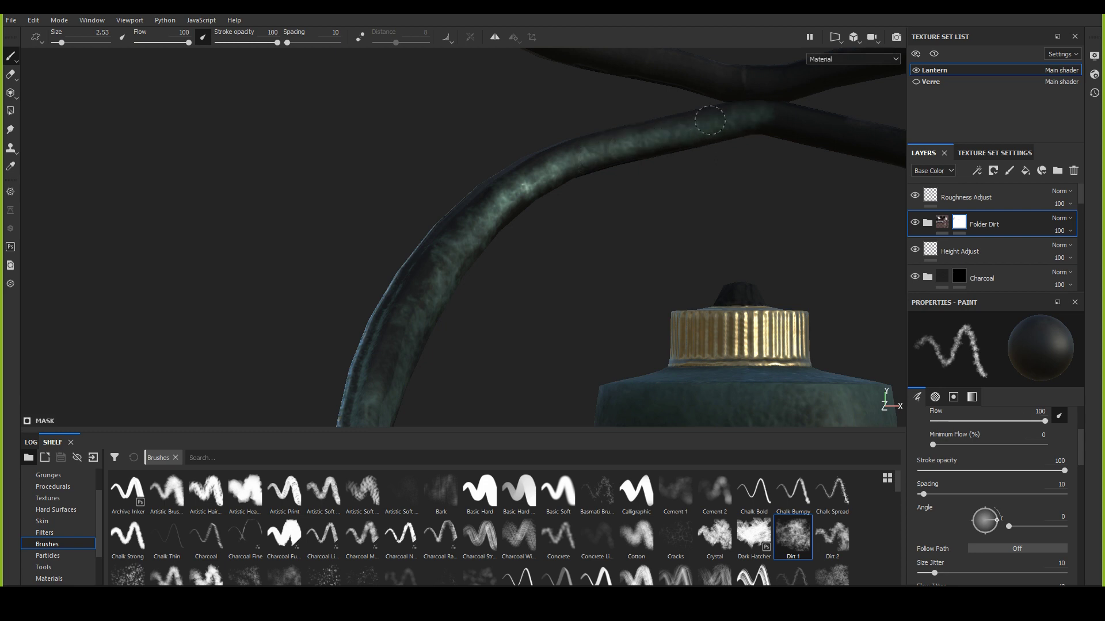
pyautogui.moveTo(788, 99)
pyautogui.keyDown('alt'); pyautogui.mouseDown()
pyautogui.moveTo(348, 146)
pyautogui.moveTo(374, 239)
pyautogui.moveTo(362, 167)
pyautogui.moveTo(478, 199)
pyautogui.moveTo(526, 325)
pyautogui.mouseUp(); pyautogui.keyUp('alt')
pyautogui.moveTo(526, 325)
pyautogui.keyDown('alt'); pyautogui.mouseDown()
pyautogui.moveTo(445, 135)
pyautogui.moveTo(567, 242)
pyautogui.moveTo(456, 111)
pyautogui.moveTo(477, 242)
pyautogui.moveTo(518, 237)
pyautogui.moveTo(475, 214)
pyautogui.mouseUp(); pyautogui.keyUp('alt')
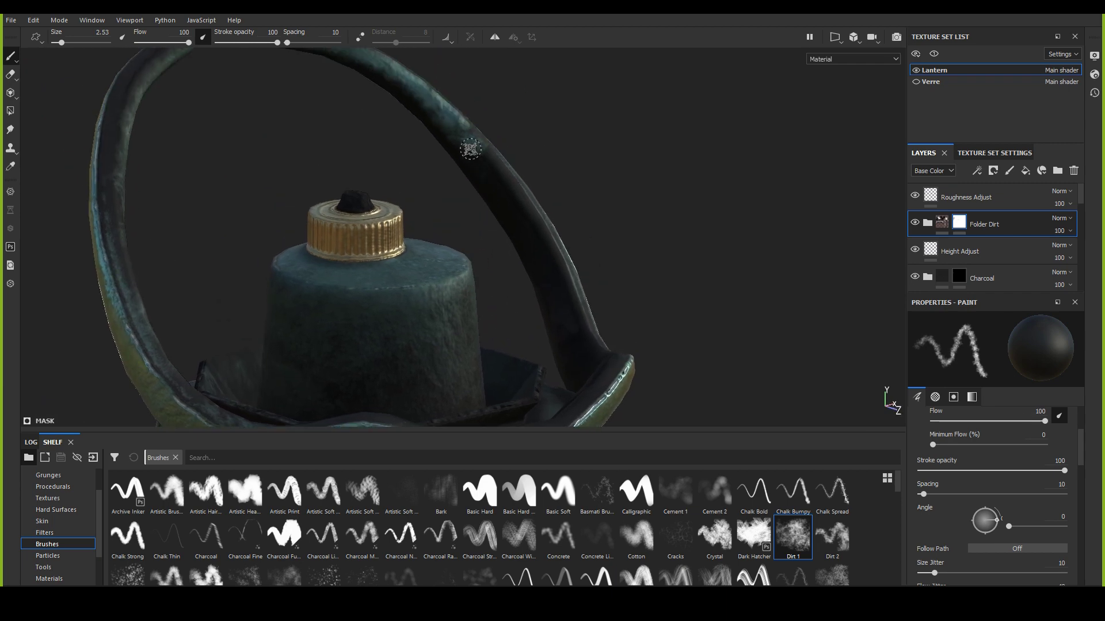
pyautogui.moveTo(460, 137); pyautogui.dragTo(496, 183)
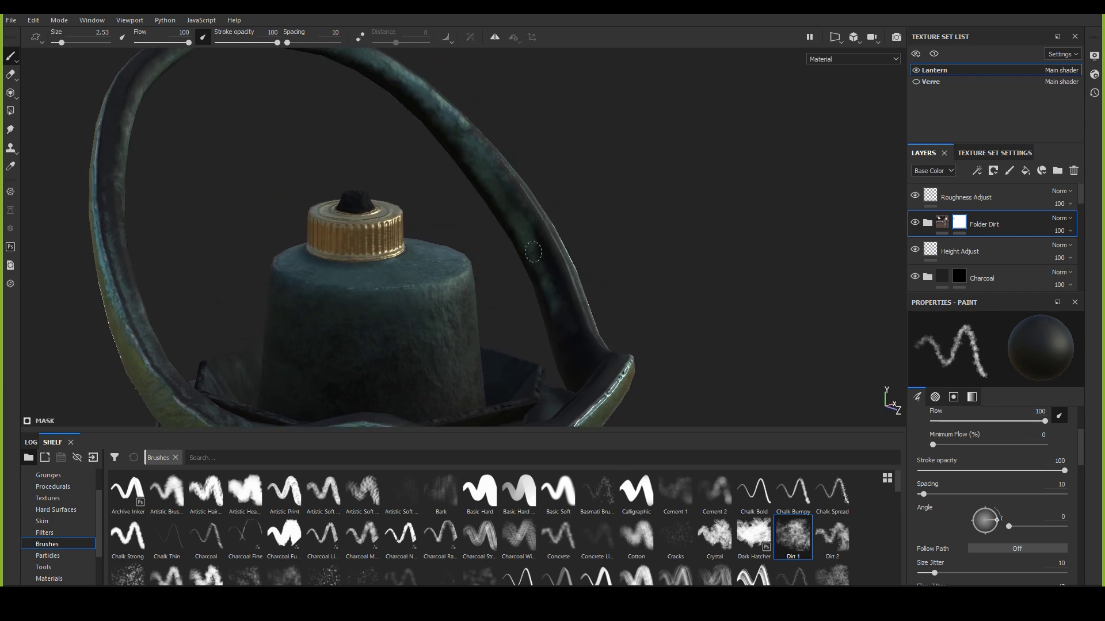
pyautogui.moveTo(533, 252); pyautogui.dragTo(531, 233)
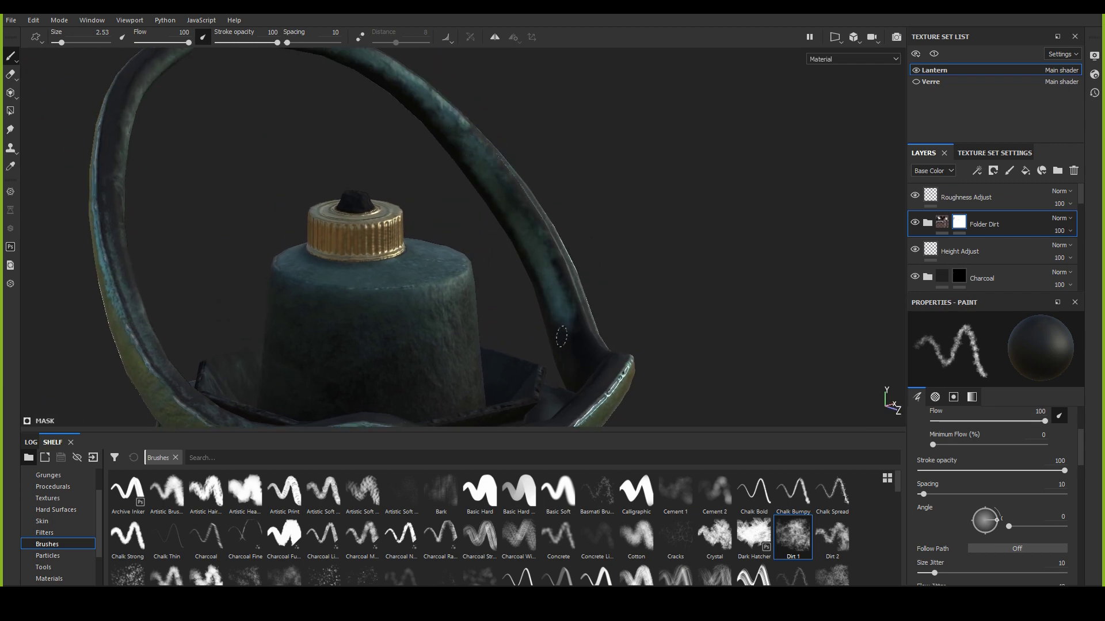
pyautogui.moveTo(481, 273)
pyautogui.keyDown('alt'); pyautogui.mouseDown()
pyautogui.moveTo(438, 247)
pyautogui.moveTo(592, 271)
pyautogui.moveTo(505, 238)
pyautogui.mouseUp(); pyautogui.keyUp('alt')
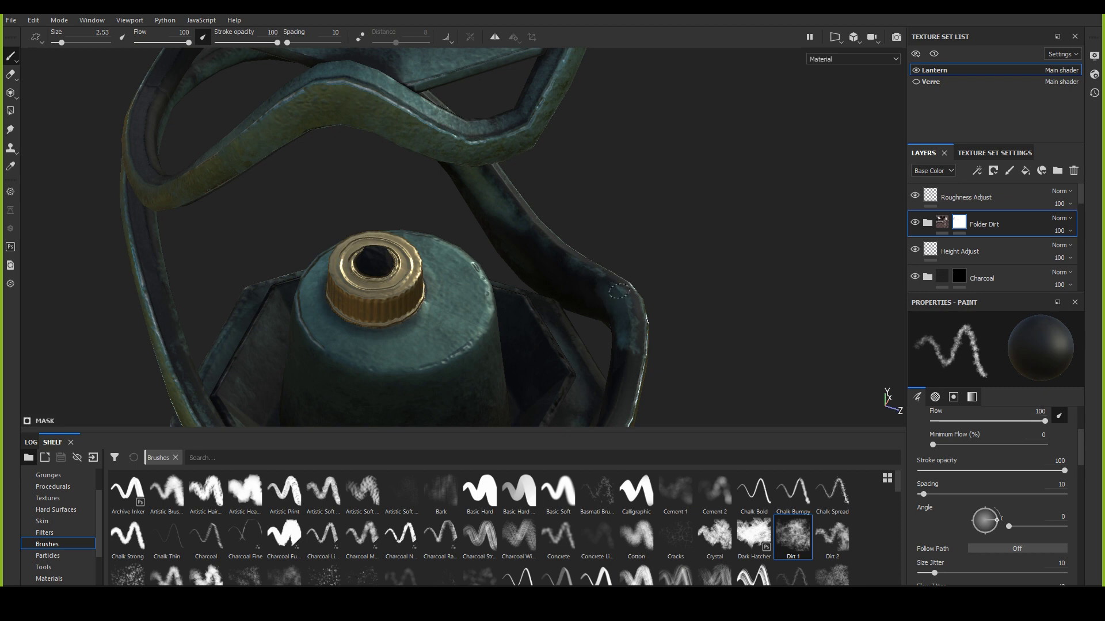
# Step: Clear dirt from the upper handle loop's inner face below the lantern body with brush size 5.94
pyautogui.moveTo(534, 229)
pyautogui.keyDown('alt'); pyautogui.mouseDown()
pyautogui.moveTo(572, 291)
pyautogui.moveTo(483, 217)
pyautogui.moveTo(558, 109)
pyautogui.moveTo(581, 149)
pyautogui.moveTo(596, 276)
pyautogui.moveTo(535, 334)
pyautogui.moveTo(443, 358)
pyautogui.moveTo(488, 316)
pyautogui.moveTo(168, 239)
pyautogui.moveTo(416, 157)
pyautogui.moveTo(296, 233)
pyautogui.moveTo(308, 258)
pyautogui.moveTo(347, 279)
pyautogui.moveTo(230, 307)
pyautogui.moveTo(365, 288)
pyautogui.moveTo(368, 337)
pyautogui.moveTo(464, 296)
pyautogui.moveTo(380, 288)
pyautogui.moveTo(379, 252)
pyautogui.moveTo(387, 288)
pyautogui.moveTo(419, 286)
pyautogui.mouseUp(); pyautogui.keyUp('alt')
pyautogui.moveTo(417, 223)
pyautogui.mouseDown()
pyautogui.moveTo(494, 136)
pyautogui.moveTo(380, 135)
pyautogui.moveTo(367, 207)
pyautogui.moveTo(388, 306)
pyautogui.moveTo(248, 250)
pyautogui.moveTo(353, 257)
pyautogui.moveTo(348, 340)
pyautogui.moveTo(346, 175)
pyautogui.mouseUp()
pyautogui.keyDown('ctrl'); pyautogui.moveTo(352, 174); pyautogui.dragTo(375, 178, button='right'); pyautogui.keyUp('ctrl')
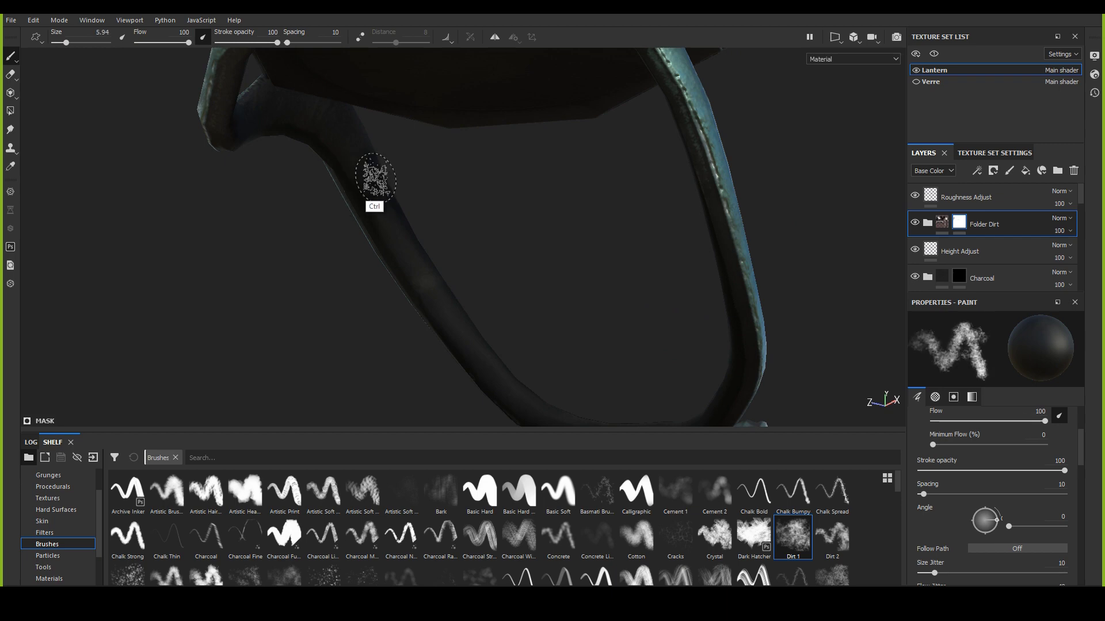
pyautogui.moveTo(358, 153)
pyautogui.mouseDown()
pyautogui.moveTo(439, 284)
pyautogui.moveTo(451, 333)
pyautogui.mouseUp()
pyautogui.moveTo(524, 385)
pyautogui.keyDown('alt'); pyautogui.mouseDown()
pyautogui.moveTo(340, 190)
pyautogui.moveTo(518, 308)
pyautogui.moveTo(471, 242)
pyautogui.mouseUp(); pyautogui.keyUp('alt')
# Step: Set the brush's size jitter and flow jitter to 48 and clear dirt along the rest of the upper handle loop
pyautogui.moveTo(1082, 451); pyautogui.dragTo(1086, 474)
pyautogui.moveTo(935, 442); pyautogui.dragTo(989, 442)
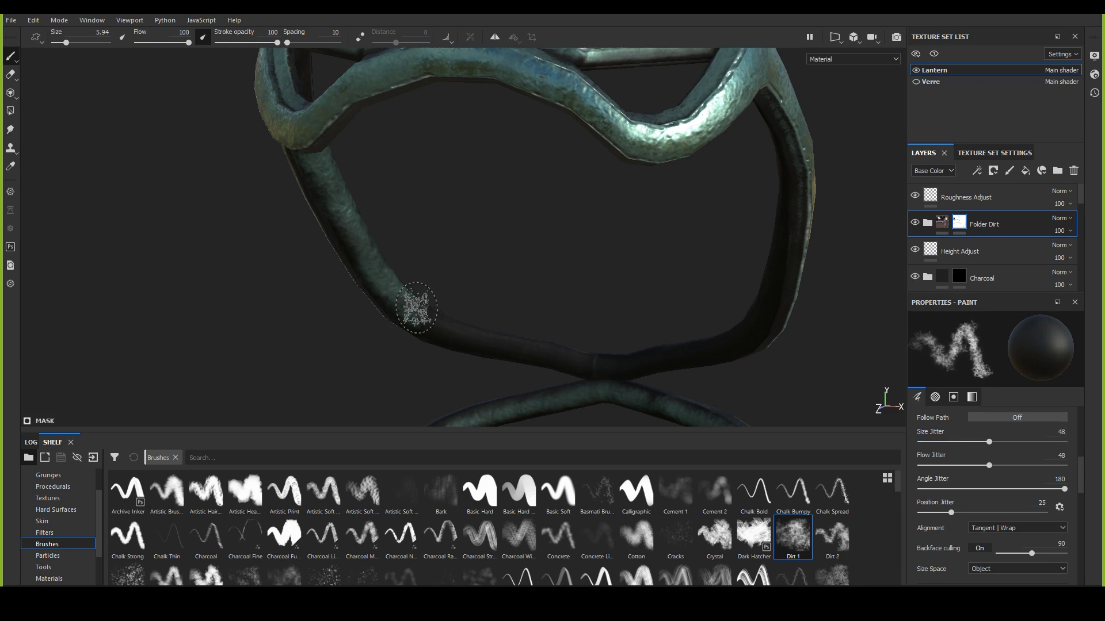
pyautogui.moveTo(419, 306)
pyautogui.mouseDown()
pyautogui.moveTo(567, 367)
pyautogui.moveTo(370, 295)
pyautogui.moveTo(568, 316)
pyautogui.moveTo(521, 330)
pyautogui.moveTo(616, 296)
pyautogui.moveTo(702, 283)
pyautogui.moveTo(685, 283)
pyautogui.moveTo(767, 210)
pyautogui.mouseUp()
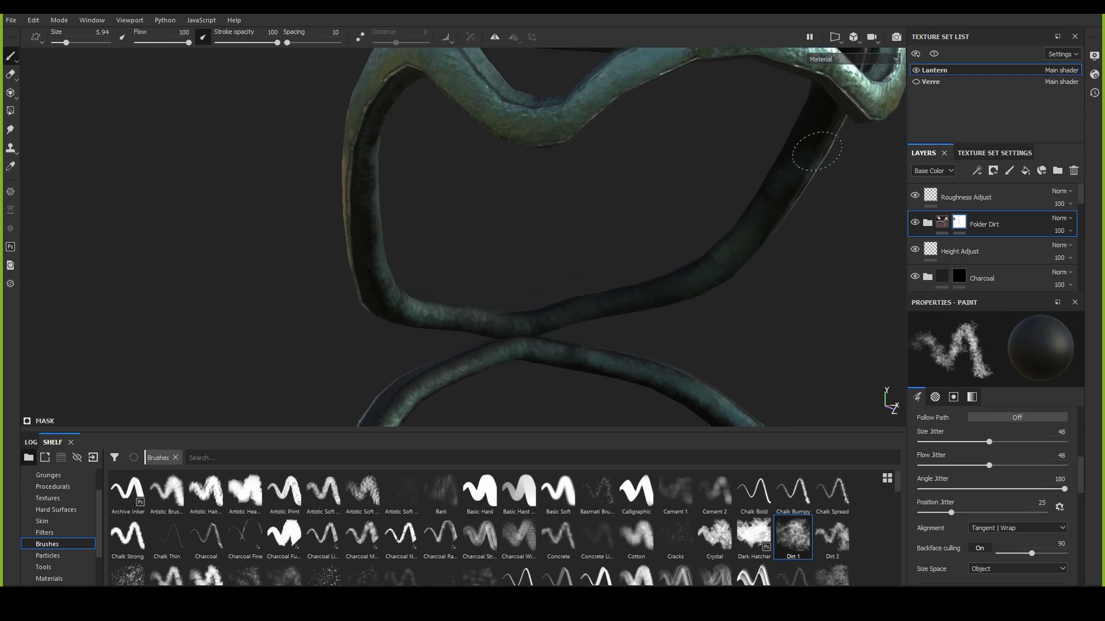
pyautogui.moveTo(817, 150); pyautogui.dragTo(797, 157)
pyautogui.moveTo(765, 192)
pyautogui.keyDown('alt'); pyautogui.mouseDown()
pyautogui.moveTo(493, 253)
pyautogui.moveTo(420, 217)
pyautogui.moveTo(419, 194)
pyautogui.moveTo(296, 130)
pyautogui.moveTo(407, 258)
pyautogui.moveTo(373, 256)
pyautogui.moveTo(342, 298)
pyautogui.mouseUp(); pyautogui.keyUp('alt')
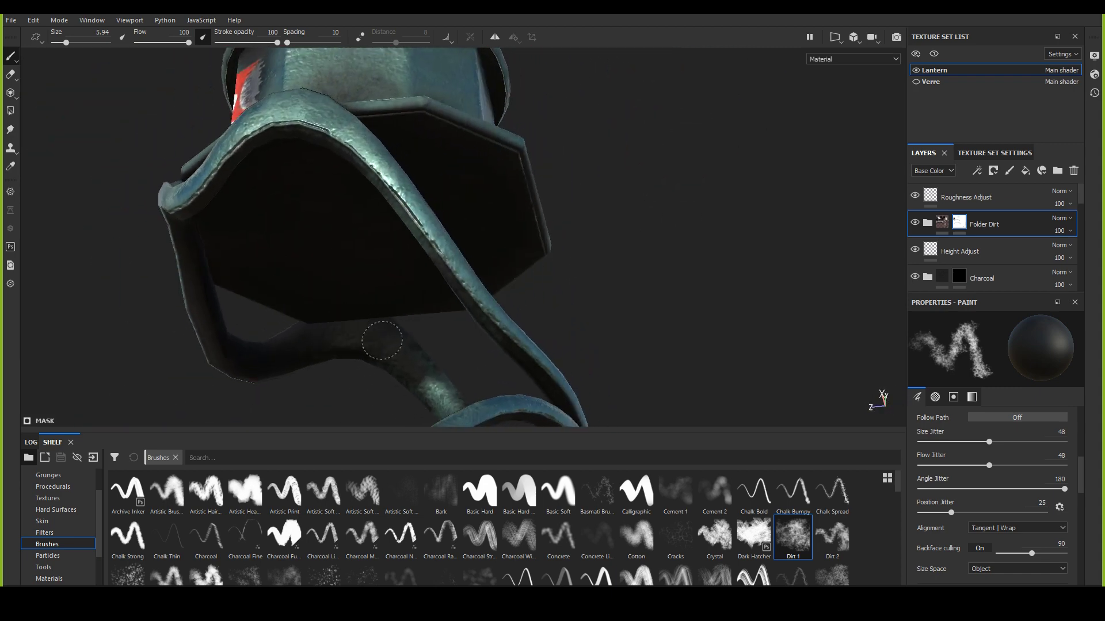
pyautogui.moveTo(362, 339)
pyautogui.keyDown('alt'); pyautogui.mouseDown()
pyautogui.moveTo(335, 288)
pyautogui.moveTo(254, 338)
pyautogui.moveTo(271, 340)
pyautogui.mouseUp(); pyautogui.keyUp('alt')
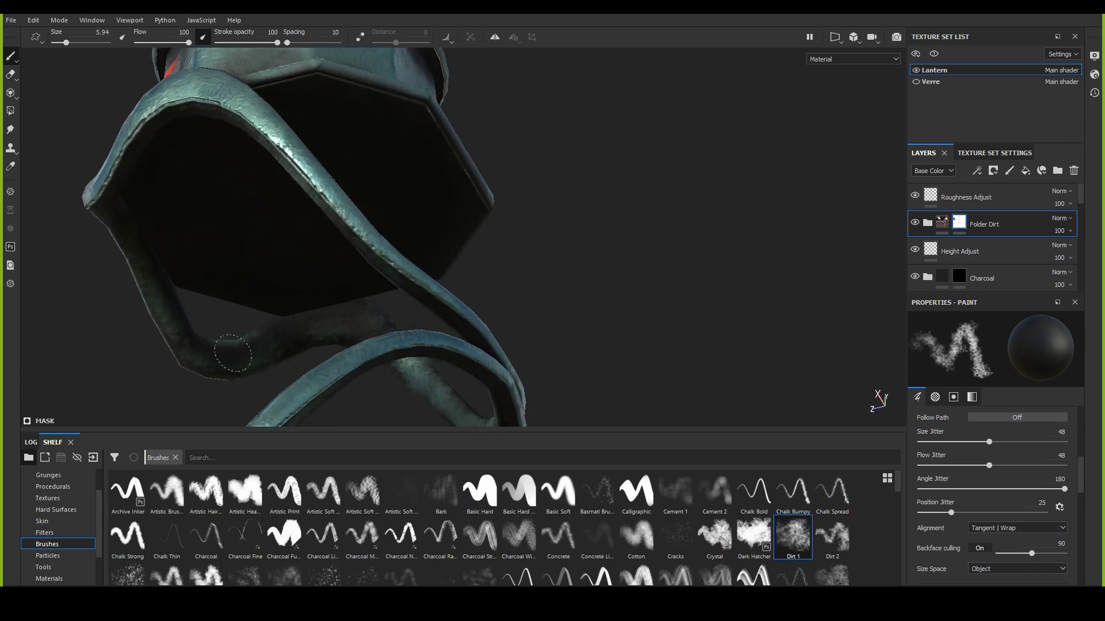
pyautogui.keyDown('alt'); pyautogui.moveTo(301, 329); pyautogui.dragTo(365, 271); pyautogui.keyUp('alt')
# Step: Choose the Basic Hard brush and set size 0.34, stroke opacity 63 and flow 55 for detailing the brass cap's grooves
pyautogui.moveTo(365, 271)
pyautogui.keyDown('alt'); pyautogui.mouseDown(button='right')
pyautogui.moveTo(422, 338)
pyautogui.moveTo(373, 161)
pyautogui.mouseUp(button='right'); pyautogui.keyUp('alt')
pyautogui.click(479, 492)
pyautogui.moveTo(455, 425)
pyautogui.keyDown('alt'); pyautogui.mouseDown(button='right')
pyautogui.moveTo(360, 254)
pyautogui.moveTo(389, 350)
pyautogui.moveTo(368, 249)
pyautogui.mouseUp(button='right'); pyautogui.keyUp('alt')
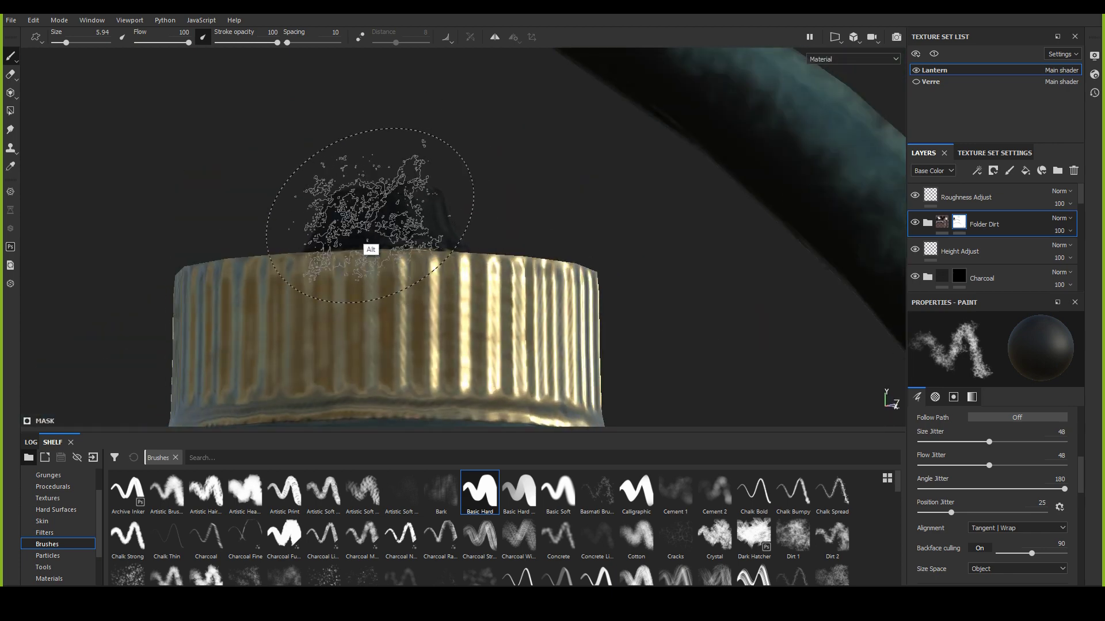
pyautogui.keyDown('alt'); pyautogui.moveTo(367, 249); pyautogui.dragTo(383, 199, button='middle'); pyautogui.keyUp('alt')
pyautogui.keyDown('alt'); pyautogui.moveTo(383, 199); pyautogui.dragTo(388, 240); pyautogui.keyUp('alt')
pyautogui.keyDown('alt'); pyautogui.moveTo(388, 240); pyautogui.dragTo(412, 230, button='middle'); pyautogui.keyUp('alt')
pyautogui.keyDown('ctrl'); pyautogui.moveTo(411, 230); pyautogui.dragTo(355, 214, button='right'); pyautogui.keyUp('ctrl')
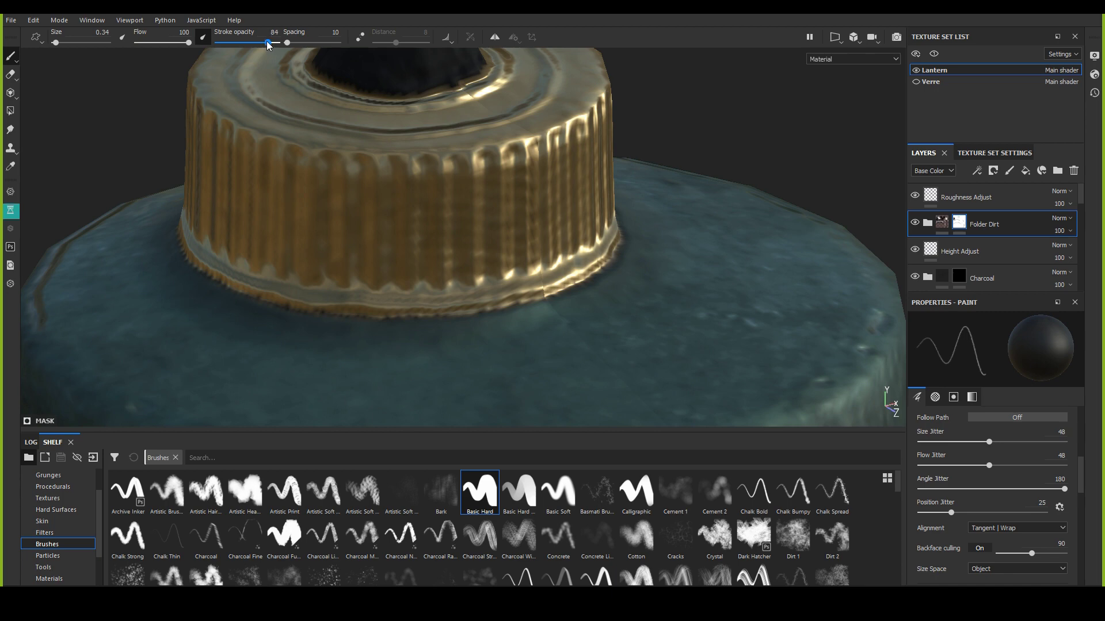
pyautogui.moveTo(267, 40); pyautogui.dragTo(240, 44)
pyautogui.moveTo(163, 42); pyautogui.dragTo(170, 40)
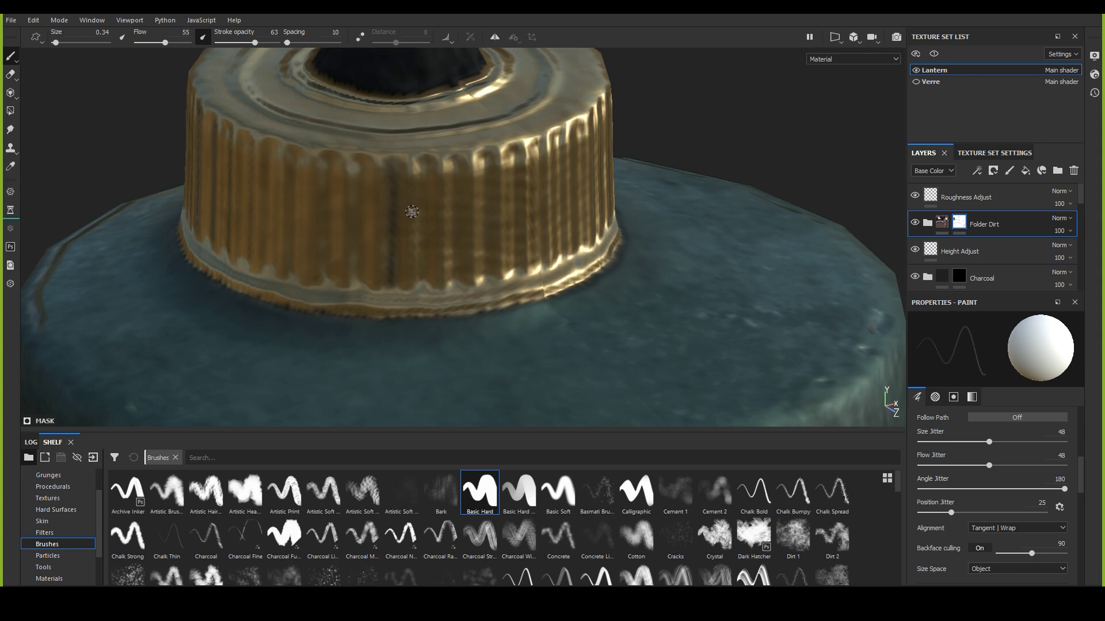
# Step: Save the project and set the brush to size 1, size jitter 78 and flow jitter 75
pyautogui.hotkey('ctrl', 's')
pyautogui.moveTo(989, 442); pyautogui.dragTo(1028, 466)
pyautogui.moveTo(398, 197)
pyautogui.keyDown('ctrl'); pyautogui.mouseDown(button='right')
pyautogui.moveTo(402, 211)
pyautogui.moveTo(395, 171)
pyautogui.mouseUp(button='right'); pyautogui.keyUp('ctrl')
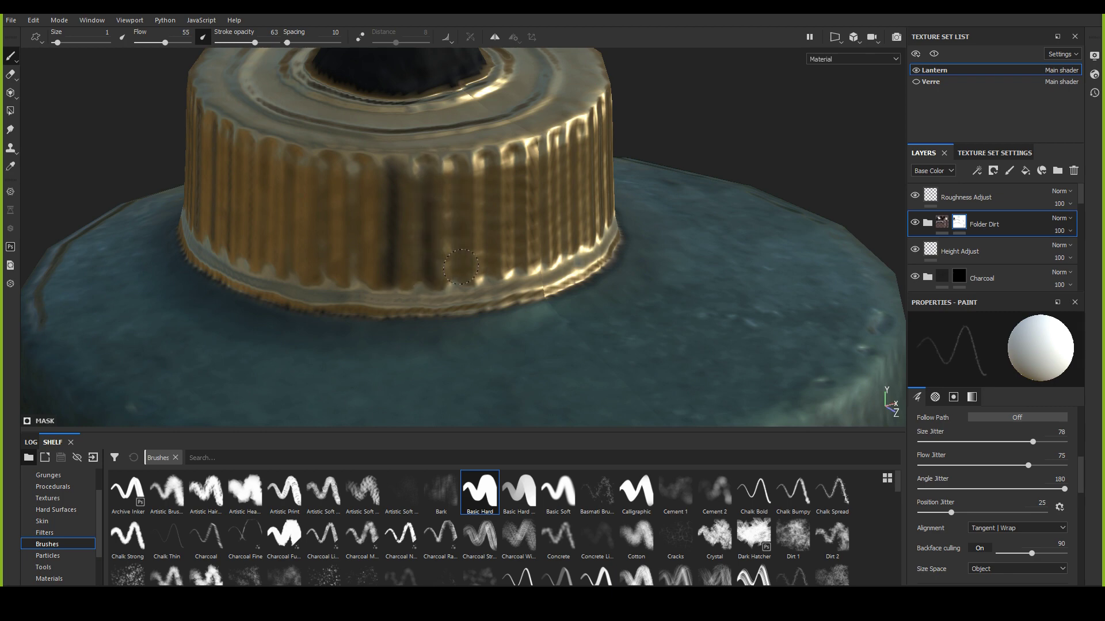
# Step: Paint the dirt mask along the front vertical grooves of the brass cap with the size 1 Basic Hard brush
pyautogui.moveTo(456, 234)
pyautogui.keyDown('alt'); pyautogui.mouseDown()
pyautogui.moveTo(394, 253)
pyautogui.moveTo(337, 242)
pyautogui.moveTo(410, 172)
pyautogui.mouseUp(); pyautogui.keyUp('alt')
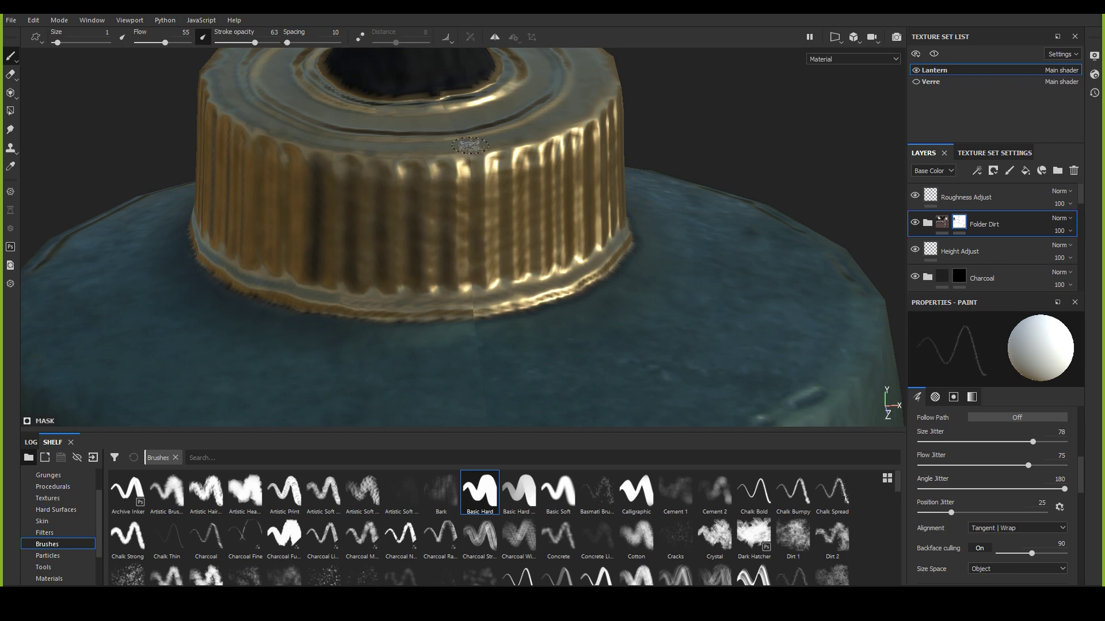
pyautogui.moveTo(474, 213)
pyautogui.keyDown('alt'); pyautogui.mouseDown()
pyautogui.moveTo(446, 247)
pyautogui.moveTo(337, 249)
pyautogui.mouseUp(); pyautogui.keyUp('alt')
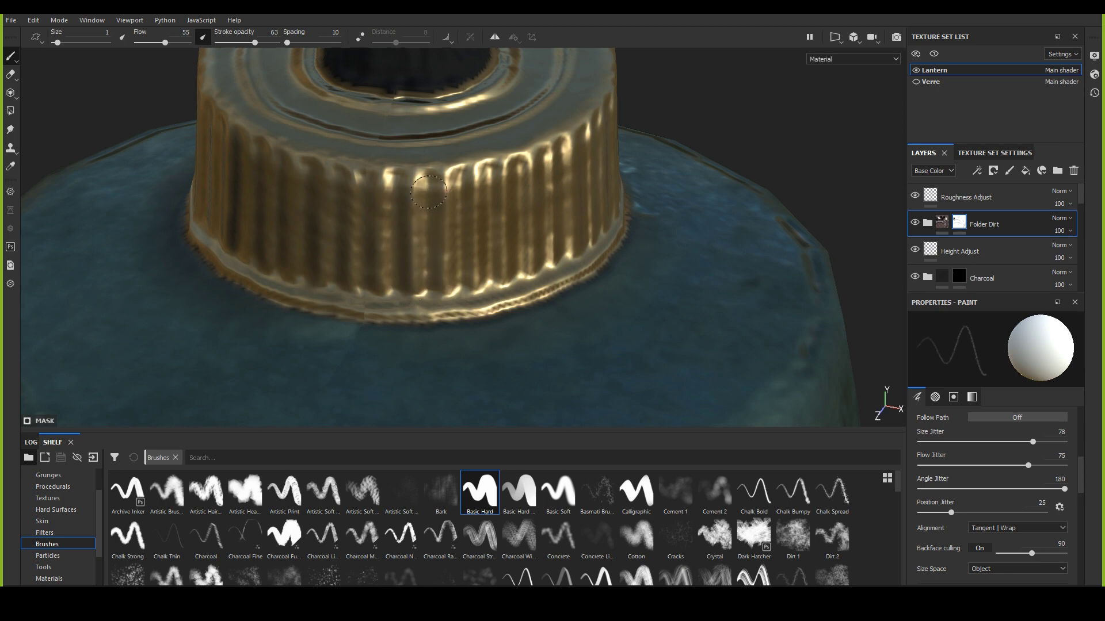
pyautogui.keyDown('alt'); pyautogui.moveTo(433, 226); pyautogui.dragTo(352, 249); pyautogui.keyUp('alt')
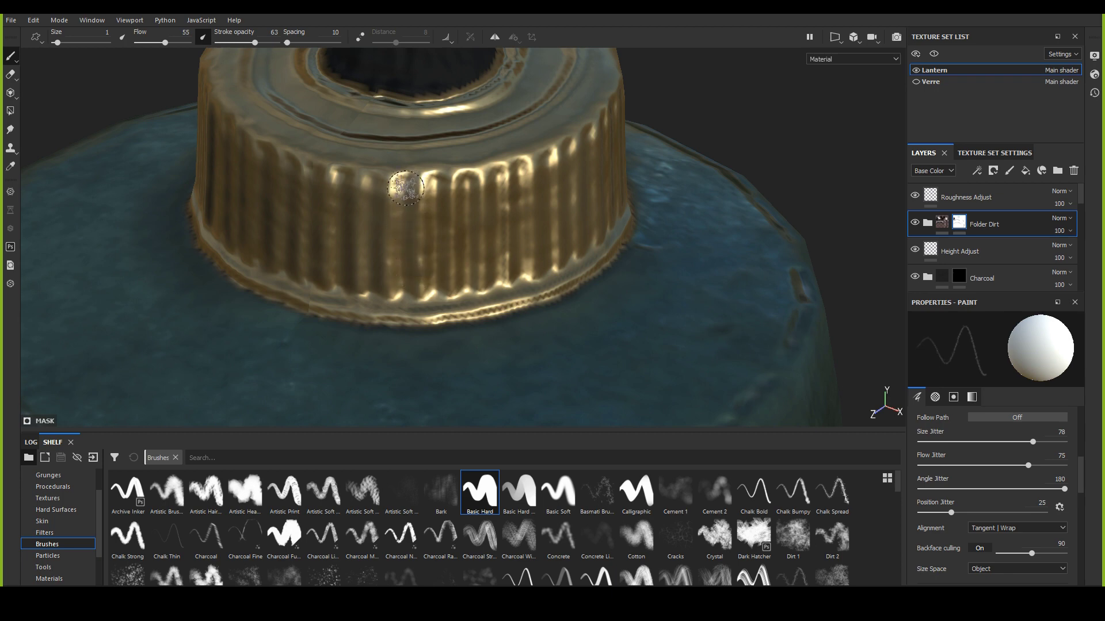
pyautogui.moveTo(404, 232)
pyautogui.keyDown('alt'); pyautogui.mouseDown()
pyautogui.moveTo(379, 217)
pyautogui.moveTo(362, 230)
pyautogui.moveTo(427, 230)
pyautogui.mouseUp(); pyautogui.keyUp('alt')
# Step: Set the brush size to 0.57 and continue painting the dirt mask groove by groove around the brass cap's side
pyautogui.moveTo(421, 218)
pyautogui.keyDown('ctrl'); pyautogui.mouseDown(button='right')
pyautogui.moveTo(409, 221)
pyautogui.moveTo(436, 226)
pyautogui.moveTo(389, 214)
pyautogui.moveTo(391, 232)
pyautogui.mouseUp(button='right'); pyautogui.keyUp('ctrl')
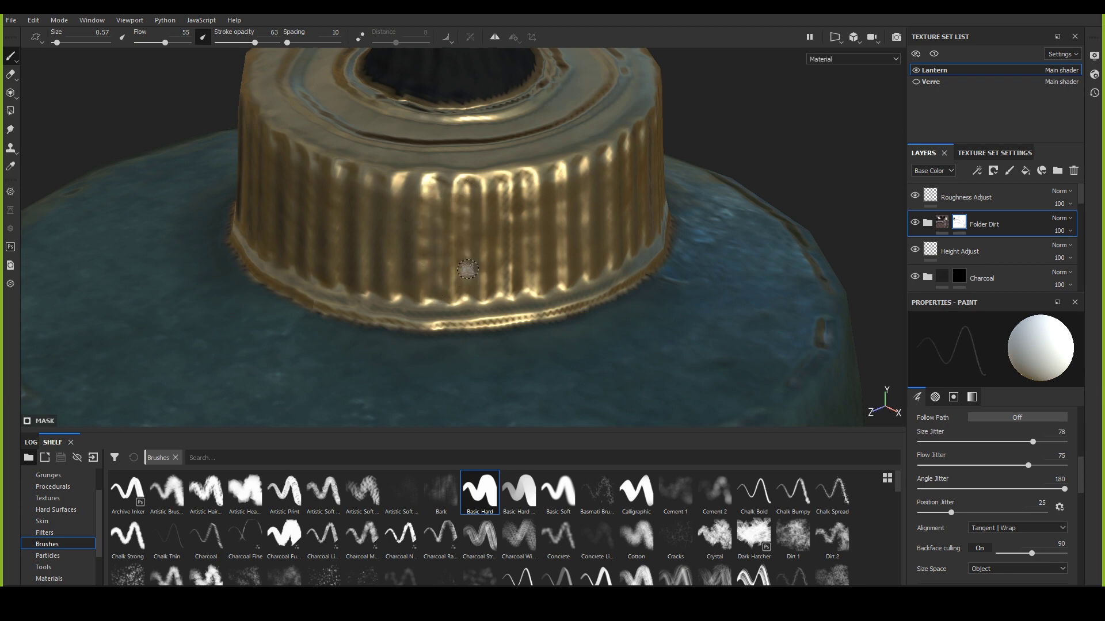
pyautogui.keyDown('alt'); pyautogui.moveTo(457, 209); pyautogui.dragTo(388, 240); pyautogui.keyUp('alt')
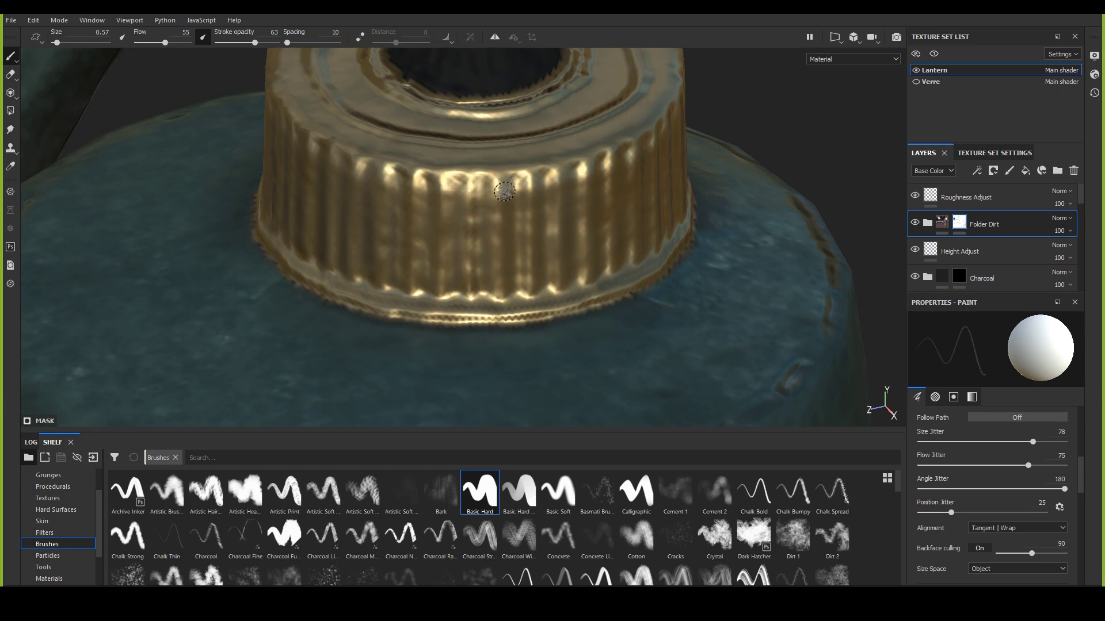
pyautogui.keyDown('alt'); pyautogui.moveTo(524, 212); pyautogui.dragTo(463, 242); pyautogui.keyUp('alt')
pyautogui.moveTo(482, 240)
pyautogui.keyDown('alt'); pyautogui.mouseDown()
pyautogui.moveTo(464, 280)
pyautogui.moveTo(473, 229)
pyautogui.mouseUp(); pyautogui.keyUp('alt')
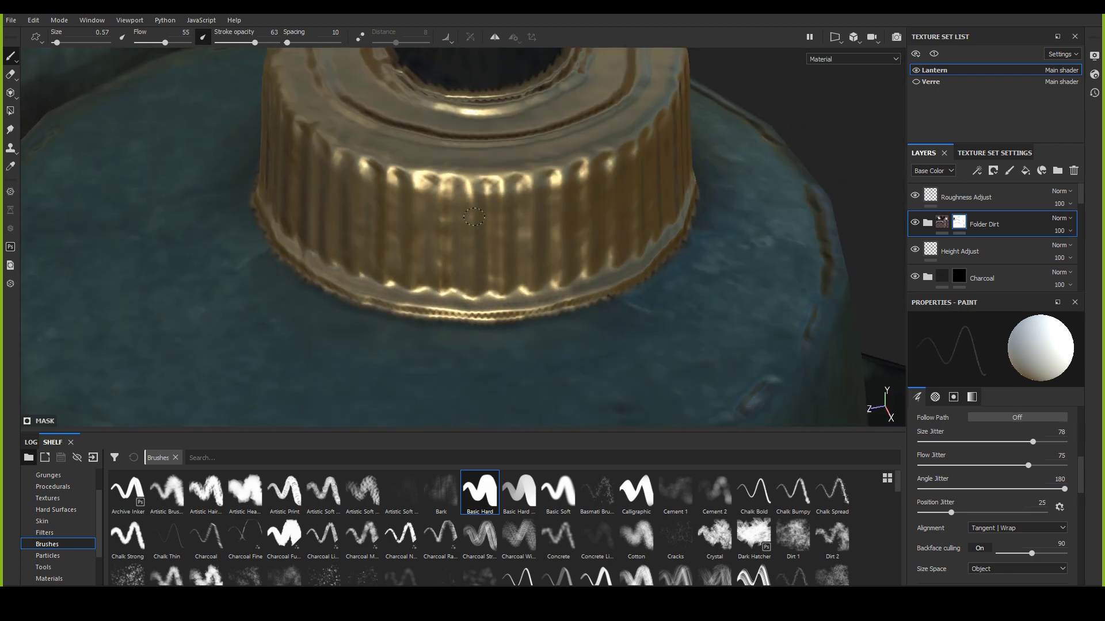
pyautogui.moveTo(476, 276)
pyautogui.keyDown('alt'); pyautogui.mouseDown()
pyautogui.moveTo(458, 262)
pyautogui.moveTo(498, 272)
pyautogui.moveTo(422, 225)
pyautogui.moveTo(439, 264)
pyautogui.moveTo(440, 222)
pyautogui.mouseUp(); pyautogui.keyUp('alt')
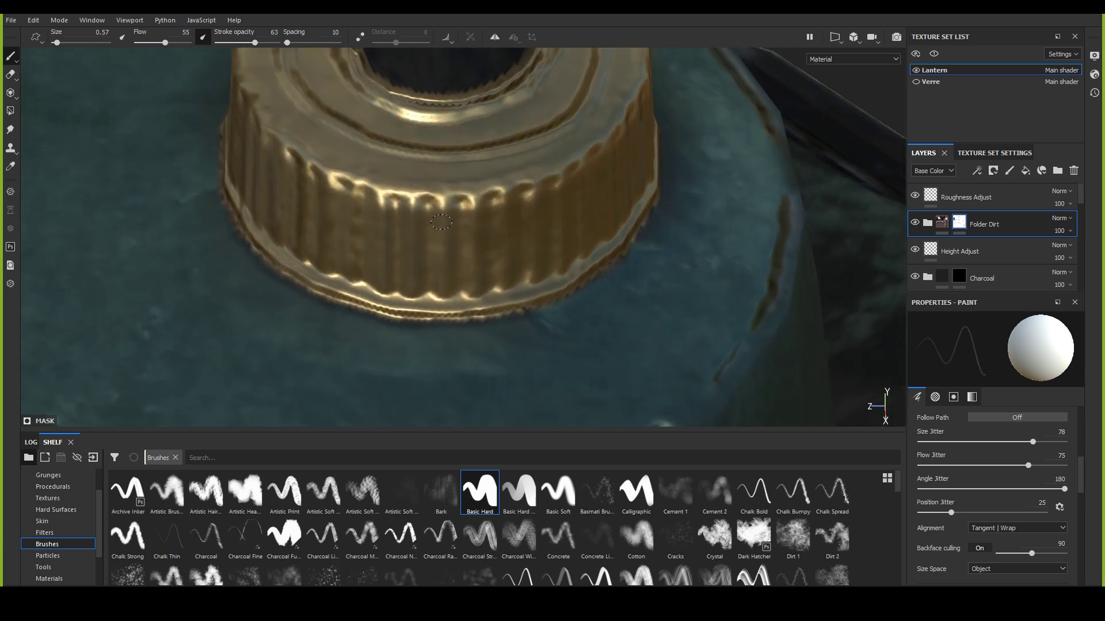
pyautogui.moveTo(441, 286)
pyautogui.keyDown('alt'); pyautogui.mouseDown()
pyautogui.moveTo(426, 295)
pyautogui.moveTo(466, 240)
pyautogui.mouseUp(); pyautogui.keyUp('alt')
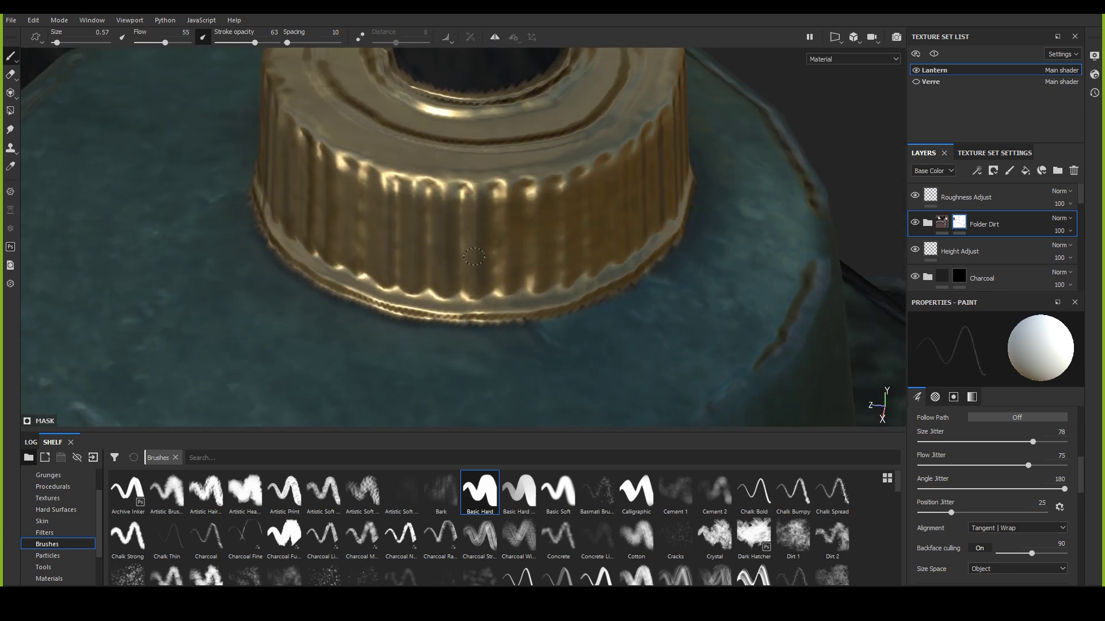
pyautogui.moveTo(529, 256)
pyautogui.keyDown('alt'); pyautogui.mouseDown()
pyautogui.moveTo(463, 247)
pyautogui.moveTo(509, 201)
pyautogui.mouseUp(); pyautogui.keyUp('alt')
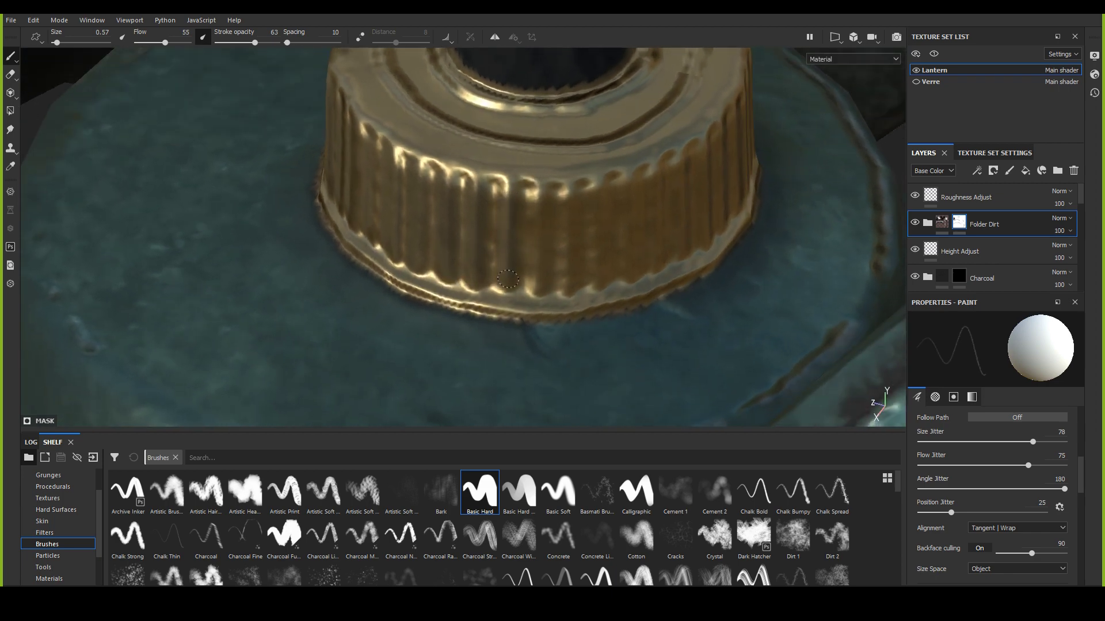
# Step: Paint the dirt mask in the remaining flat orange-brown grooves on the cap's far side, around to the part behind the handle
pyautogui.moveTo(523, 242)
pyautogui.keyDown('alt'); pyautogui.mouseDown()
pyautogui.moveTo(456, 274)
pyautogui.moveTo(447, 290)
pyautogui.moveTo(426, 197)
pyautogui.mouseUp(); pyautogui.keyUp('alt')
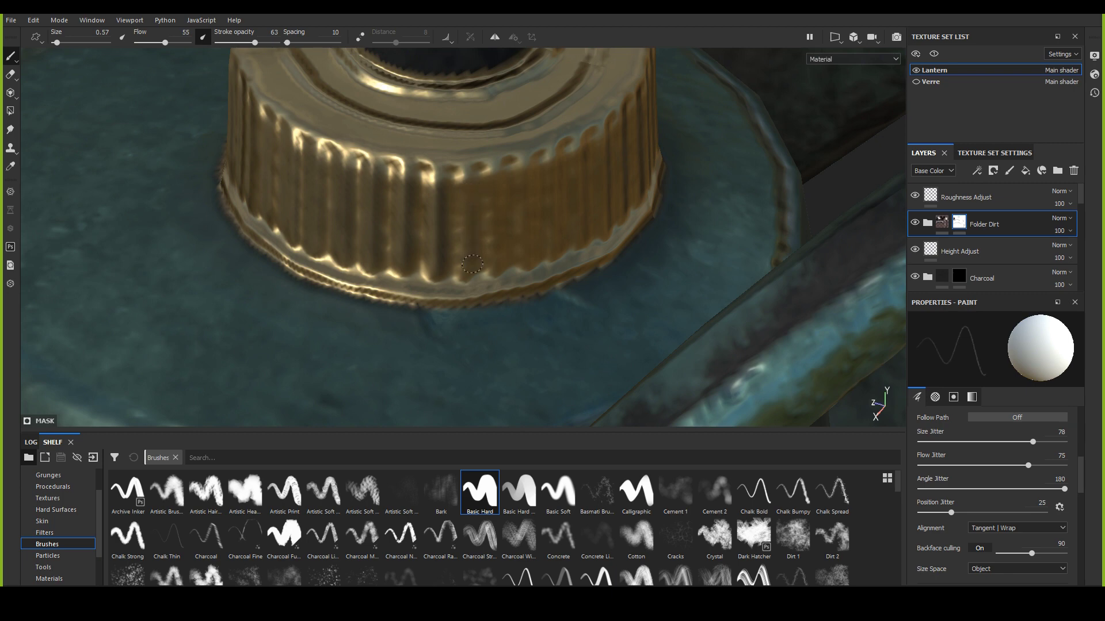
pyautogui.keyDown('alt'); pyautogui.moveTo(470, 230); pyautogui.dragTo(485, 205); pyautogui.keyUp('alt')
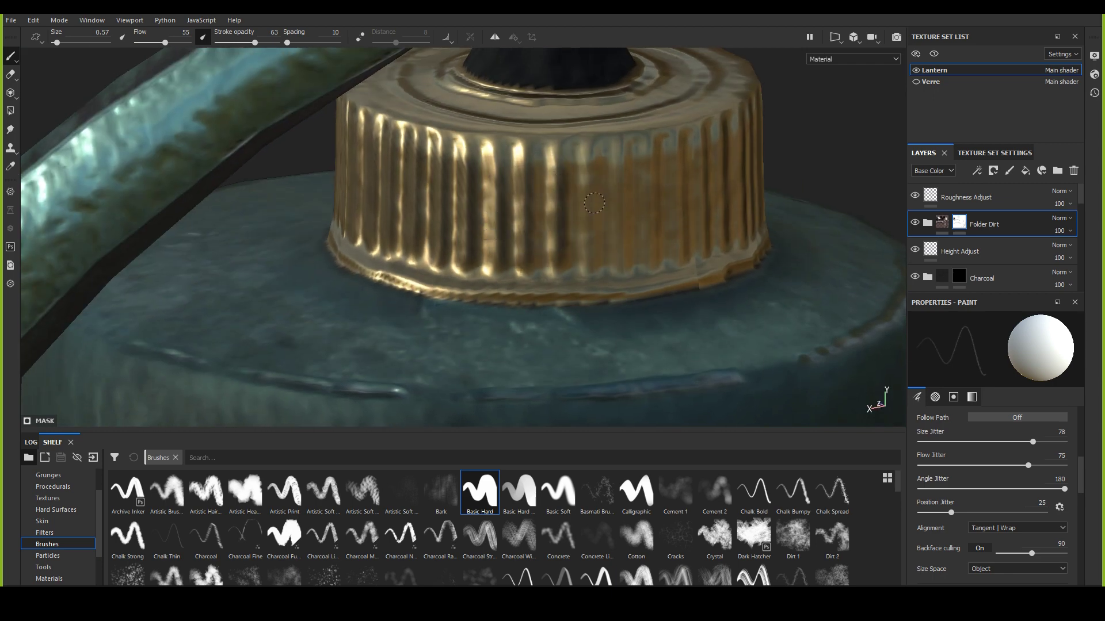
pyautogui.keyDown('alt'); pyautogui.moveTo(599, 152); pyautogui.dragTo(473, 230); pyautogui.keyUp('alt')
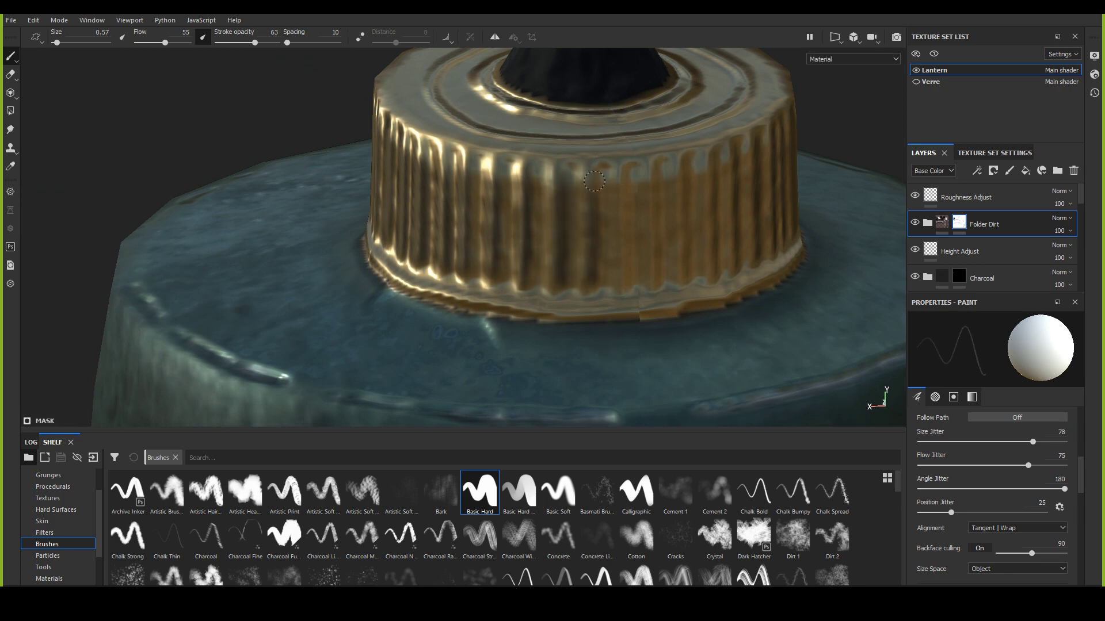
pyautogui.keyDown('alt'); pyautogui.moveTo(584, 146); pyautogui.dragTo(478, 254); pyautogui.keyUp('alt')
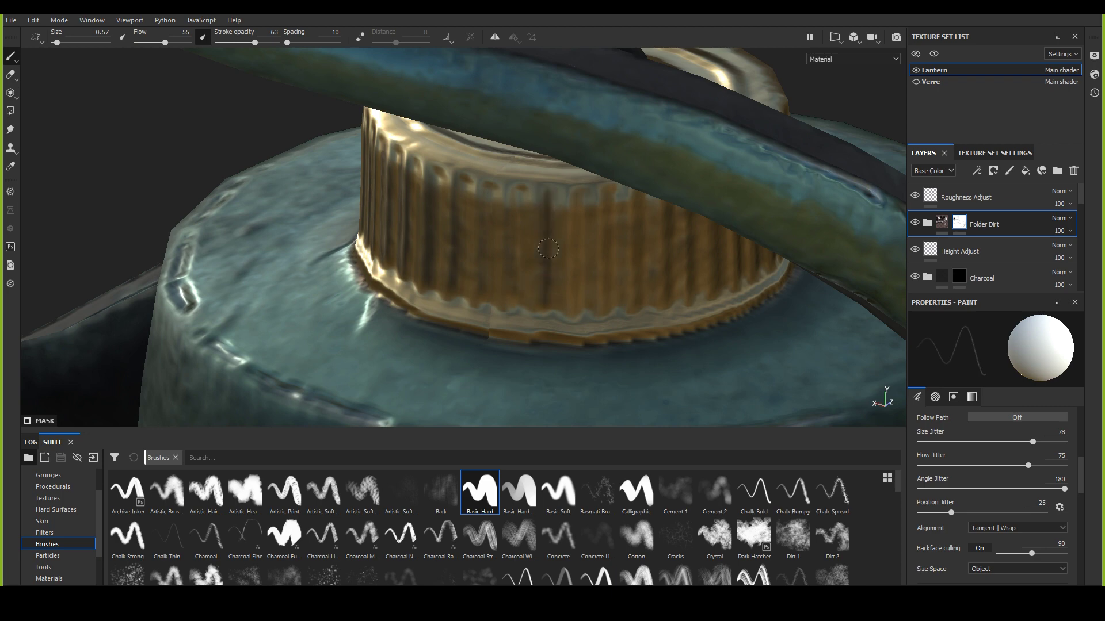
pyautogui.keyDown('alt'); pyautogui.moveTo(621, 250); pyautogui.dragTo(498, 241); pyautogui.keyUp('alt')
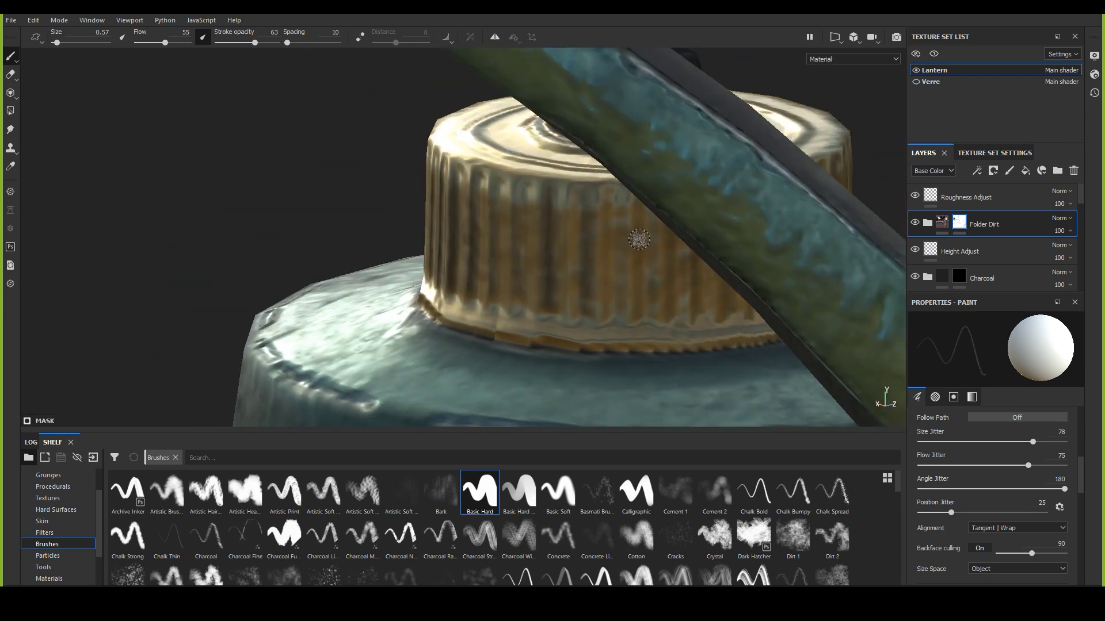
# Step: Set the brush size to 2.04 and paint the dirt mask over the brass cap's top face and rim around the black center piece
pyautogui.keyDown('alt'); pyautogui.moveTo(595, 288); pyautogui.dragTo(508, 229); pyautogui.keyUp('alt')
pyautogui.keyDown('alt'); pyautogui.moveTo(508, 230); pyautogui.dragTo(523, 412, button='right'); pyautogui.keyUp('alt')
pyautogui.keyDown('alt'); pyautogui.moveTo(523, 412); pyautogui.dragTo(430, 259, button='middle'); pyautogui.keyUp('alt')
pyautogui.keyDown('alt'); pyautogui.moveTo(430, 259); pyautogui.dragTo(449, 314, button='right'); pyautogui.keyUp('alt')
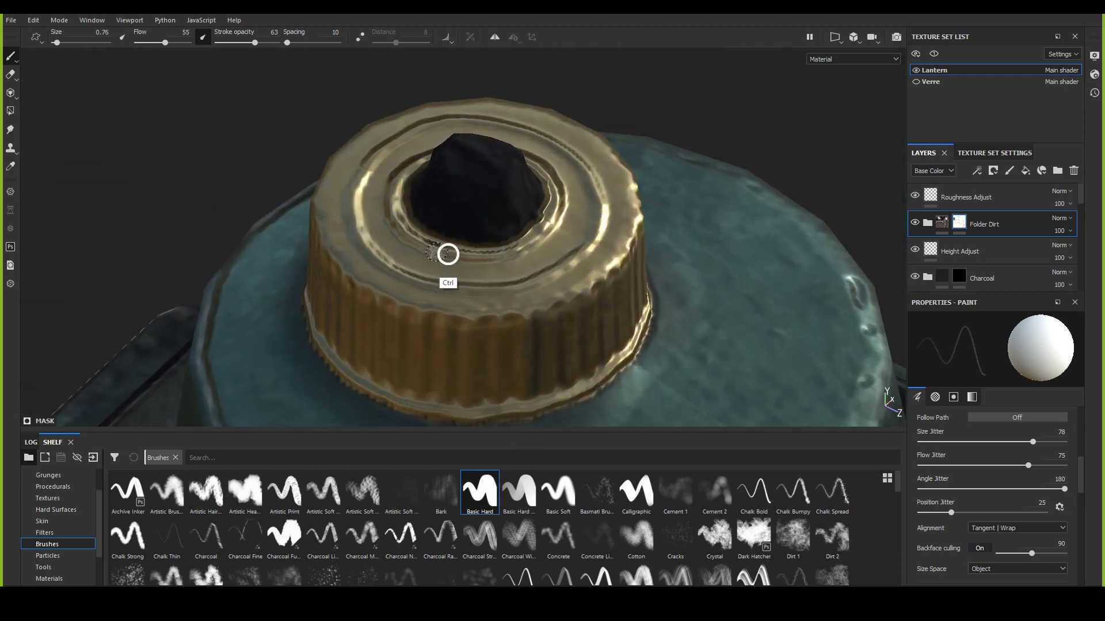
pyautogui.keyDown('ctrl'); pyautogui.moveTo(448, 254); pyautogui.dragTo(454, 277, button='right'); pyautogui.keyUp('ctrl')
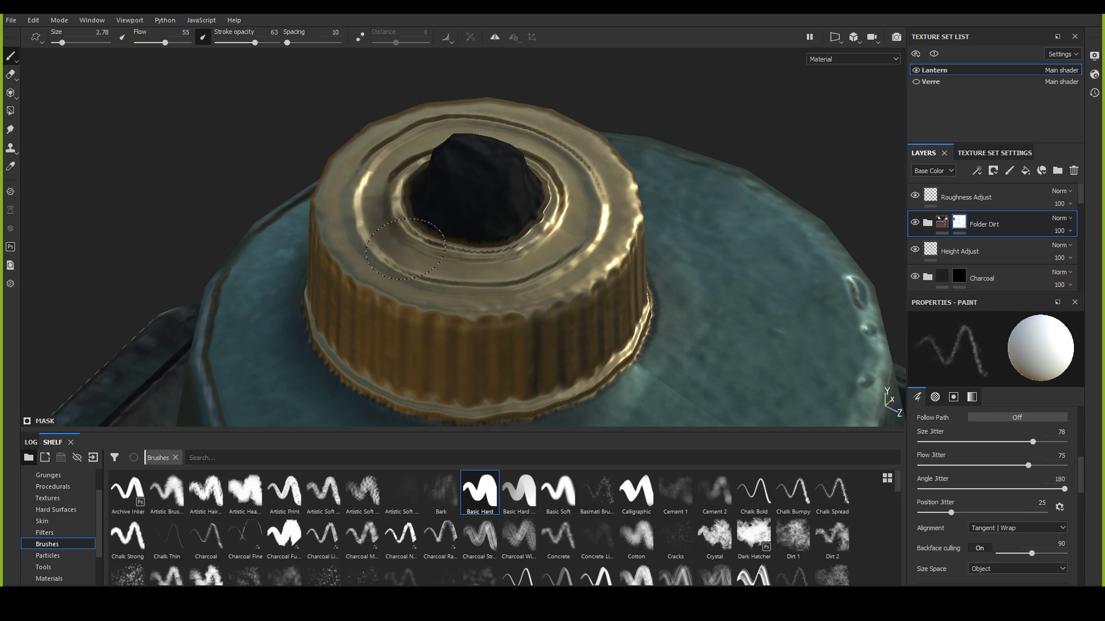
pyautogui.keyDown('ctrl'); pyautogui.moveTo(421, 252); pyautogui.dragTo(403, 253, button='right'); pyautogui.keyUp('ctrl')
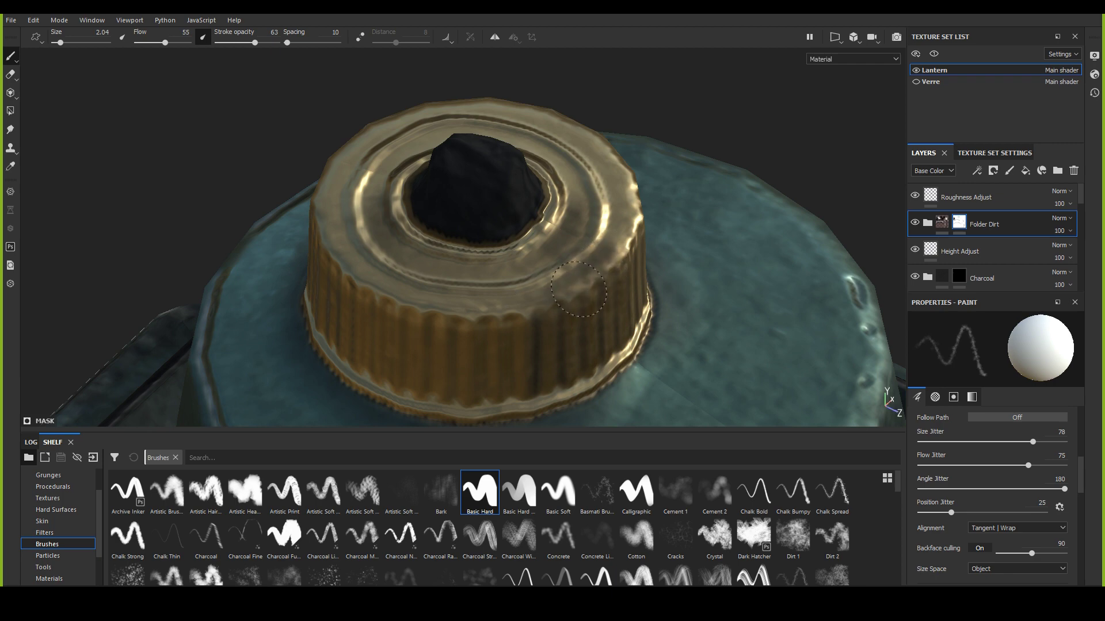
pyautogui.moveTo(579, 227)
pyautogui.keyDown('alt'); pyautogui.mouseDown()
pyautogui.moveTo(501, 156)
pyautogui.moveTo(397, 224)
pyautogui.moveTo(424, 224)
pyautogui.mouseUp(); pyautogui.keyUp('alt')
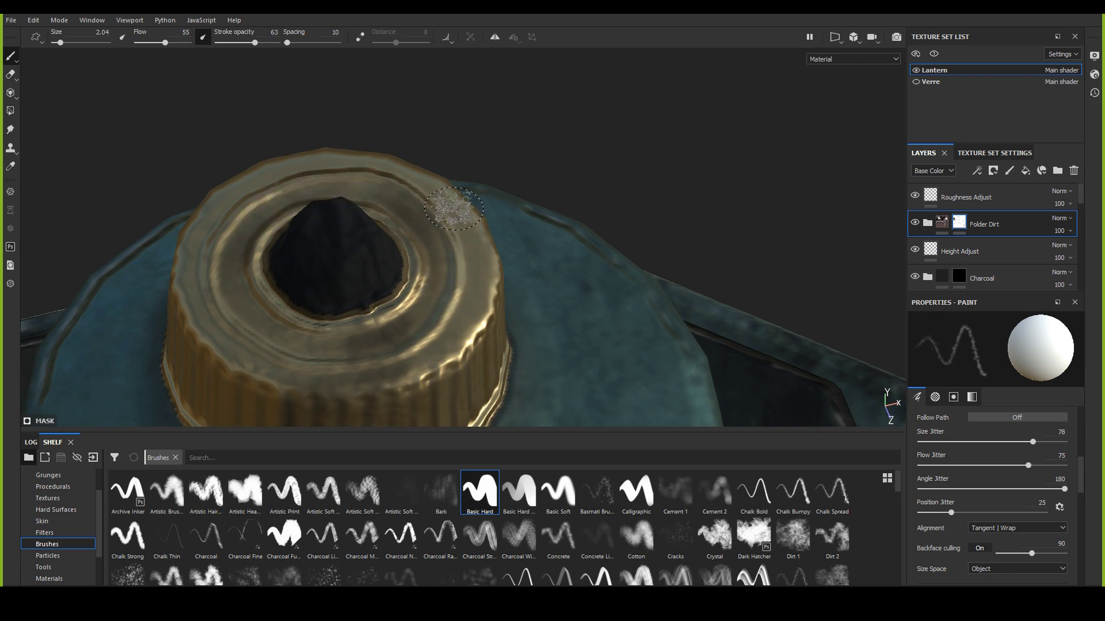
pyautogui.moveTo(372, 279)
pyautogui.keyDown('alt'); pyautogui.mouseDown()
pyautogui.moveTo(328, 273)
pyautogui.moveTo(458, 253)
pyautogui.moveTo(322, 241)
pyautogui.mouseUp(); pyautogui.keyUp('alt')
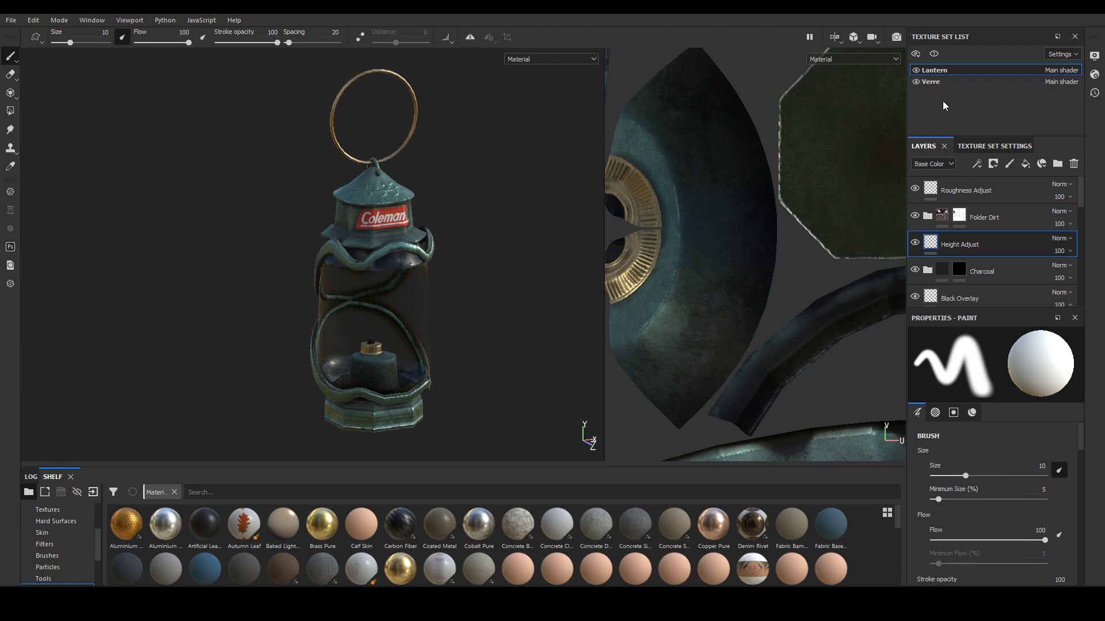
# Step: Check the full UV layout and open the texture export settings for the Lantern and Verre texture sets
pyautogui.scroll(3, 747, 267)
pyautogui.scroll(-6, 751, 278)
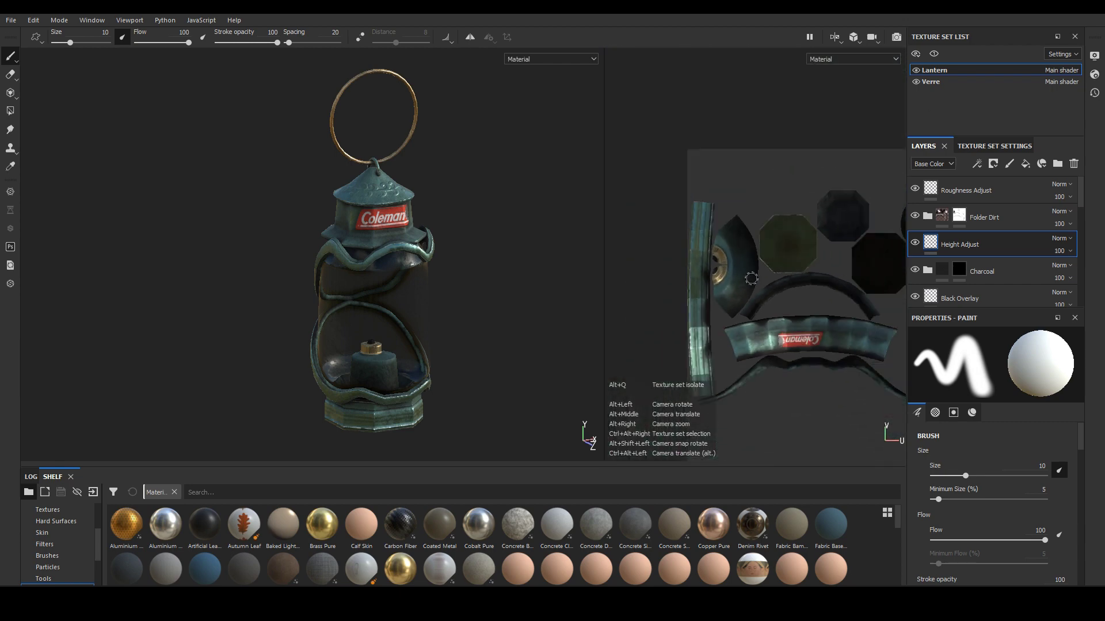
pyautogui.scroll(-4, 680, 221)
pyautogui.scroll(2, 680, 221)
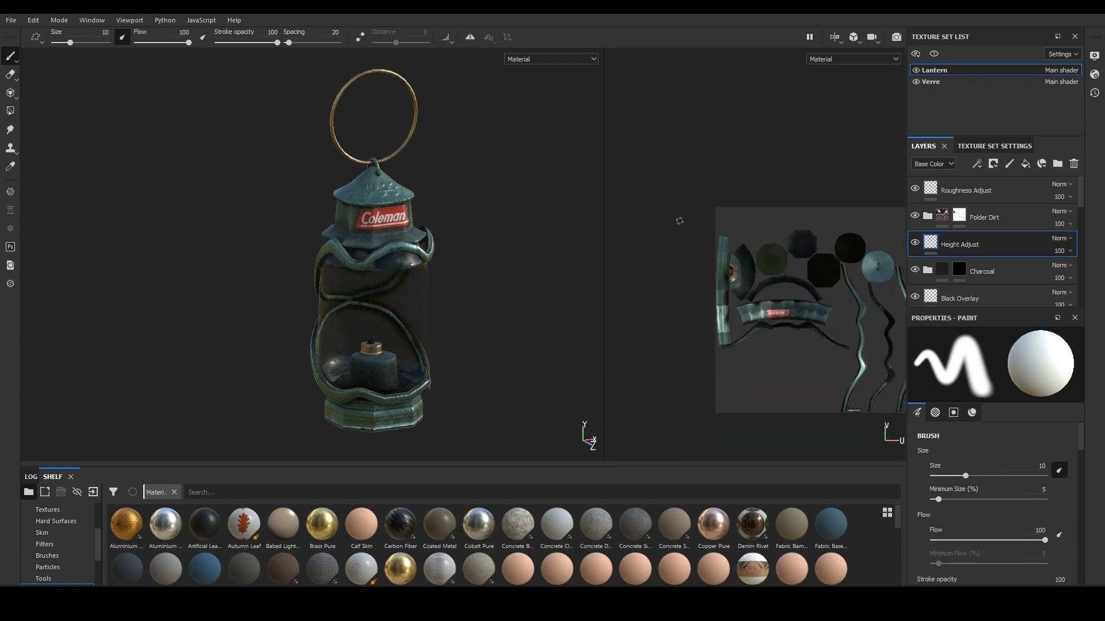
pyautogui.click(11, 20)
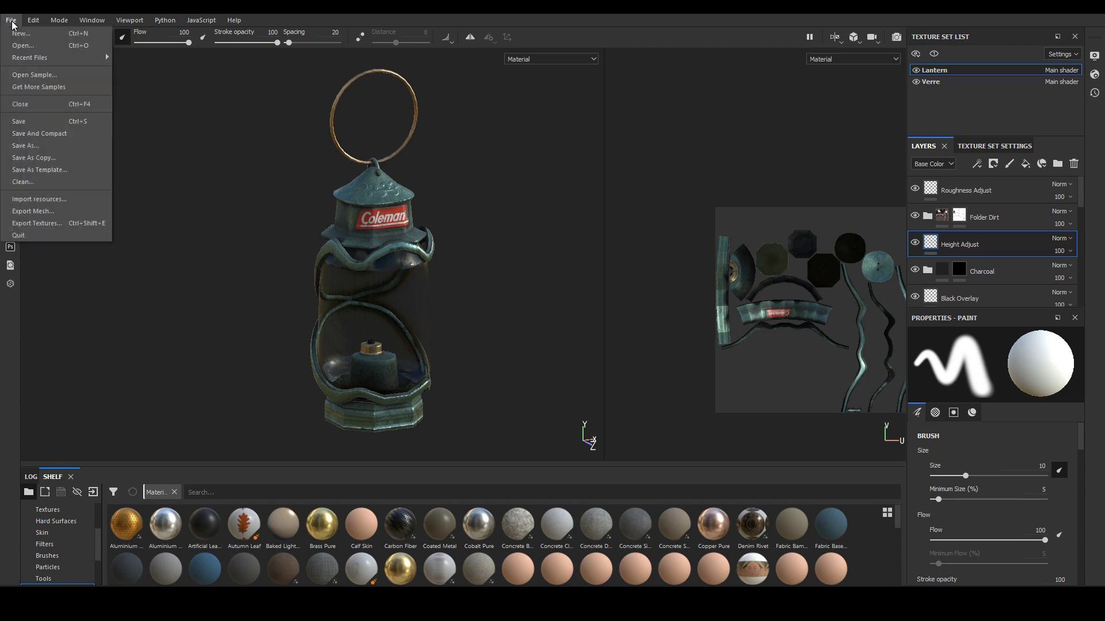
pyautogui.click(42, 224)
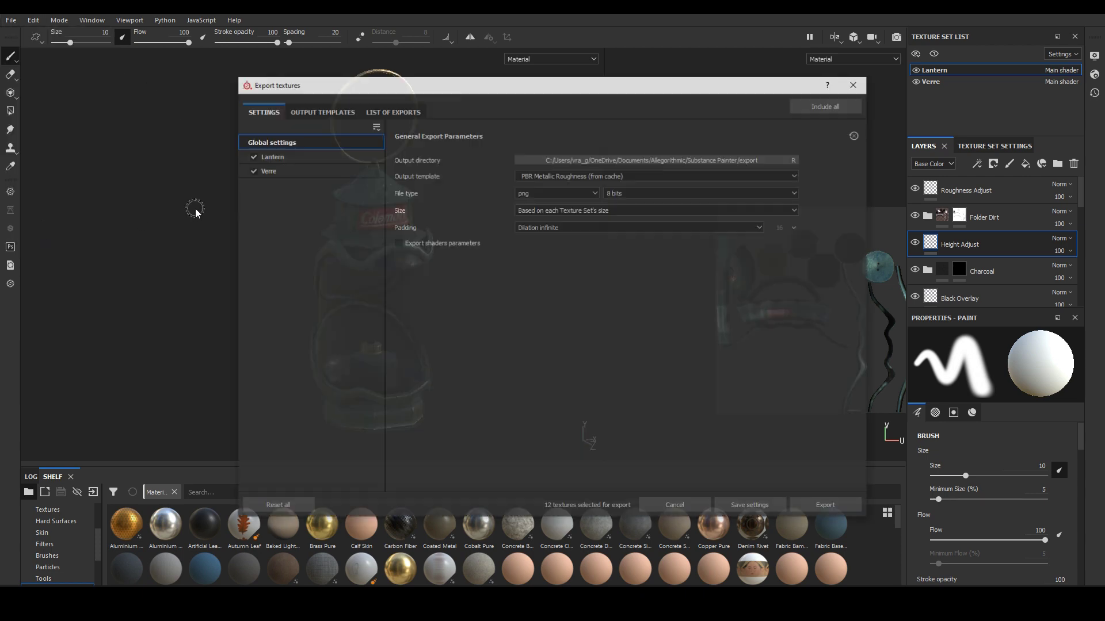
pyautogui.moveTo(435, 88); pyautogui.dragTo(424, 84)
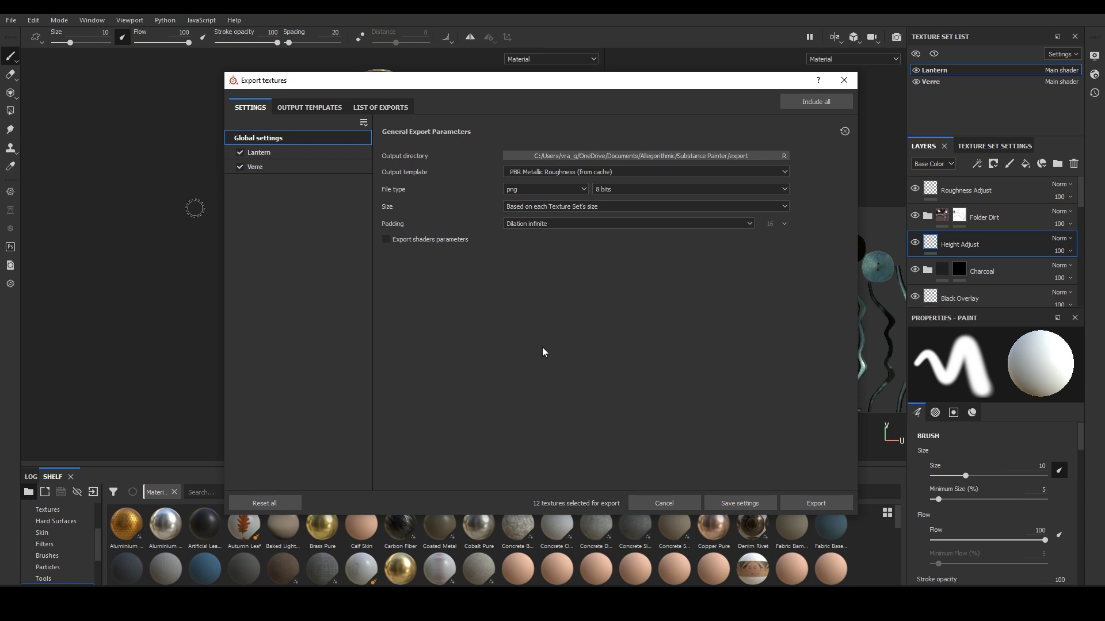
# Step: Set the texture export output directory to the Download folder on the HDD (D:) drive
pyautogui.click(573, 152)
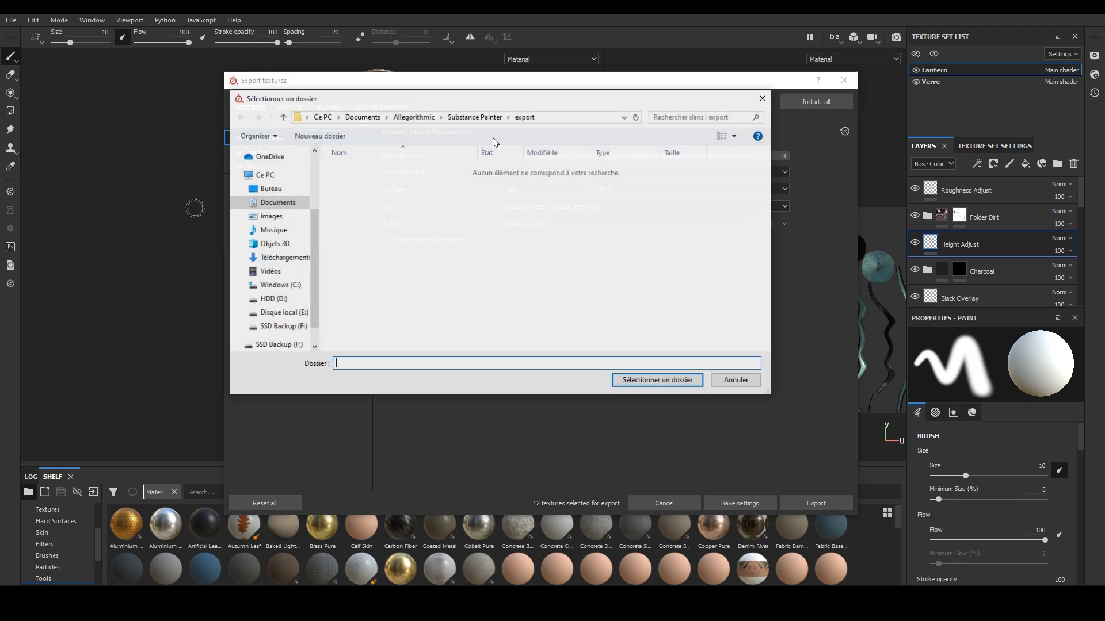
pyautogui.moveTo(441, 102); pyautogui.dragTo(388, 98)
pyautogui.click(268, 111)
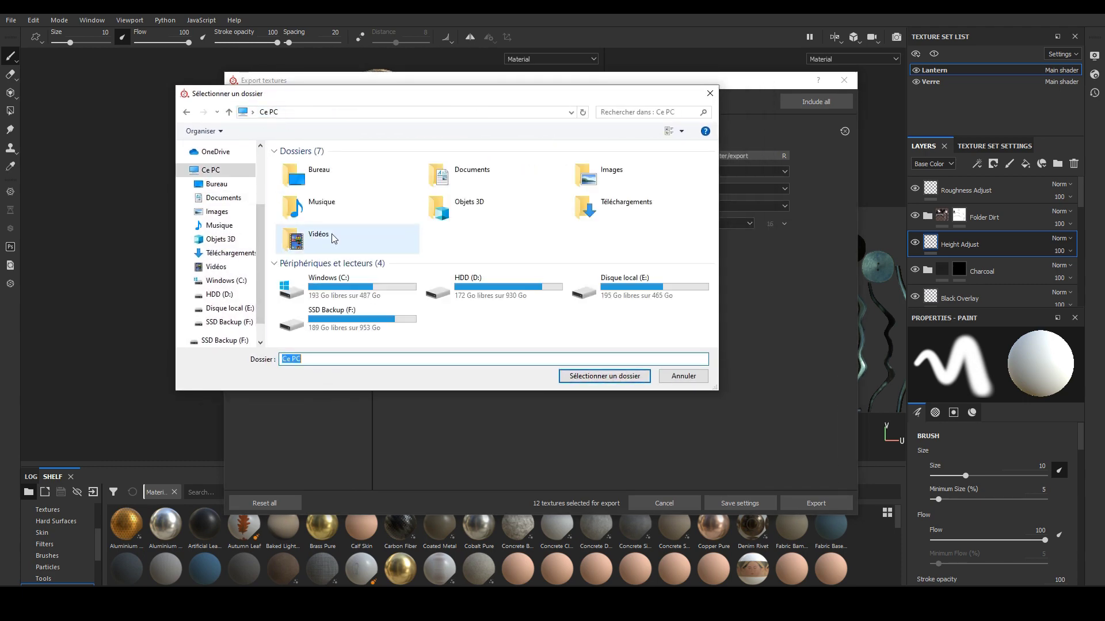
pyautogui.click(466, 290)
pyautogui.doubleClick(466, 289)
pyautogui.click(307, 226)
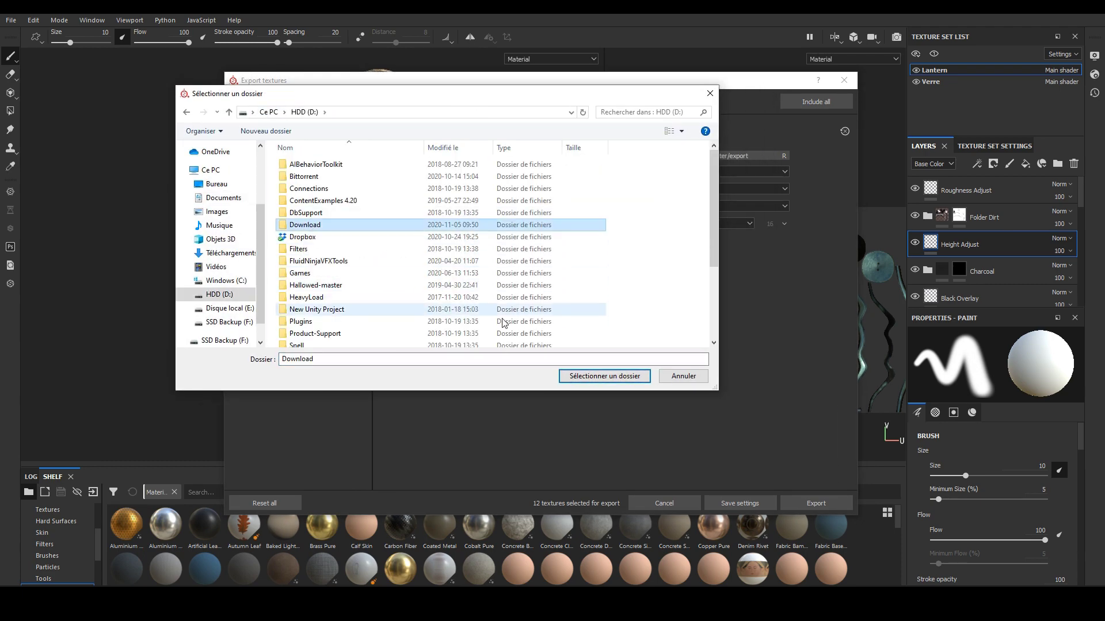
pyautogui.click(581, 377)
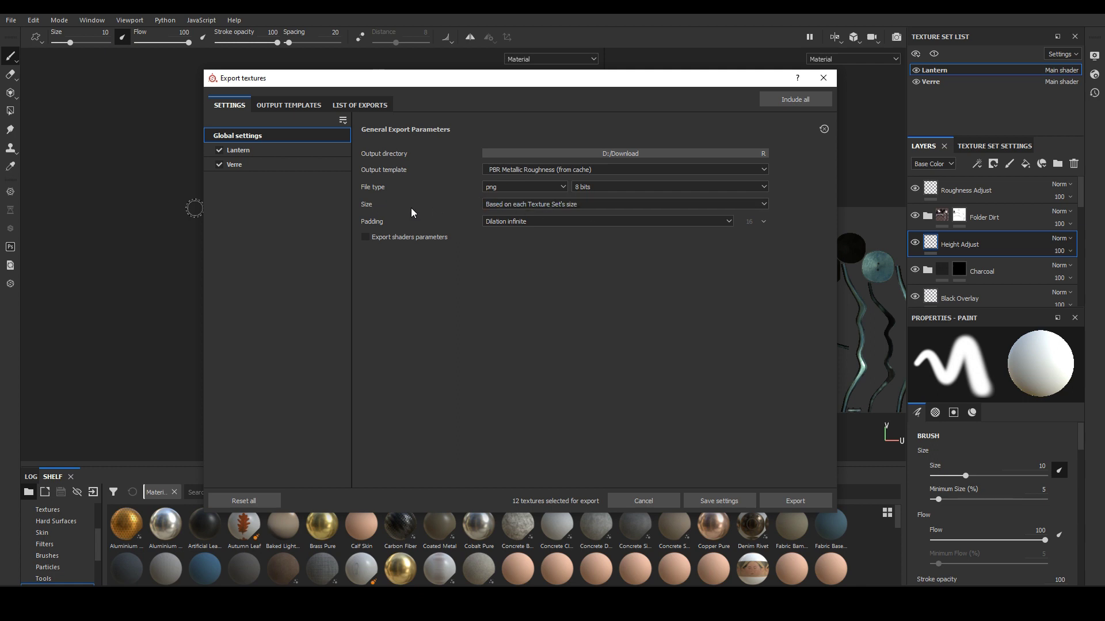
# Step: Set the export padding to Dilation + transparent with a dilation of 2 pixels
pyautogui.click(525, 221)
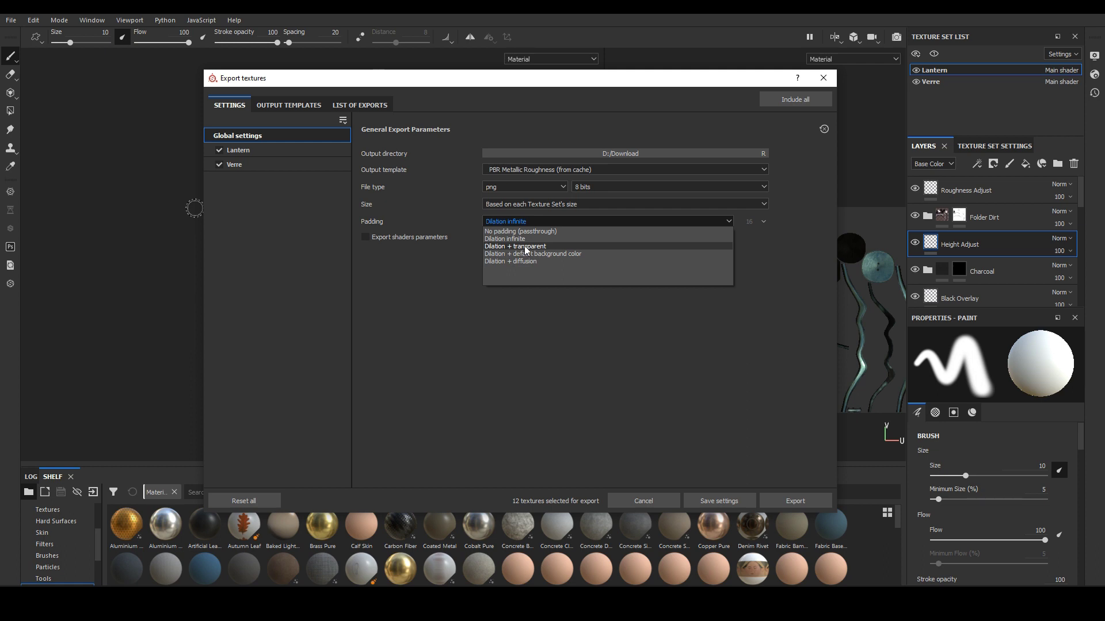
pyautogui.click(523, 247)
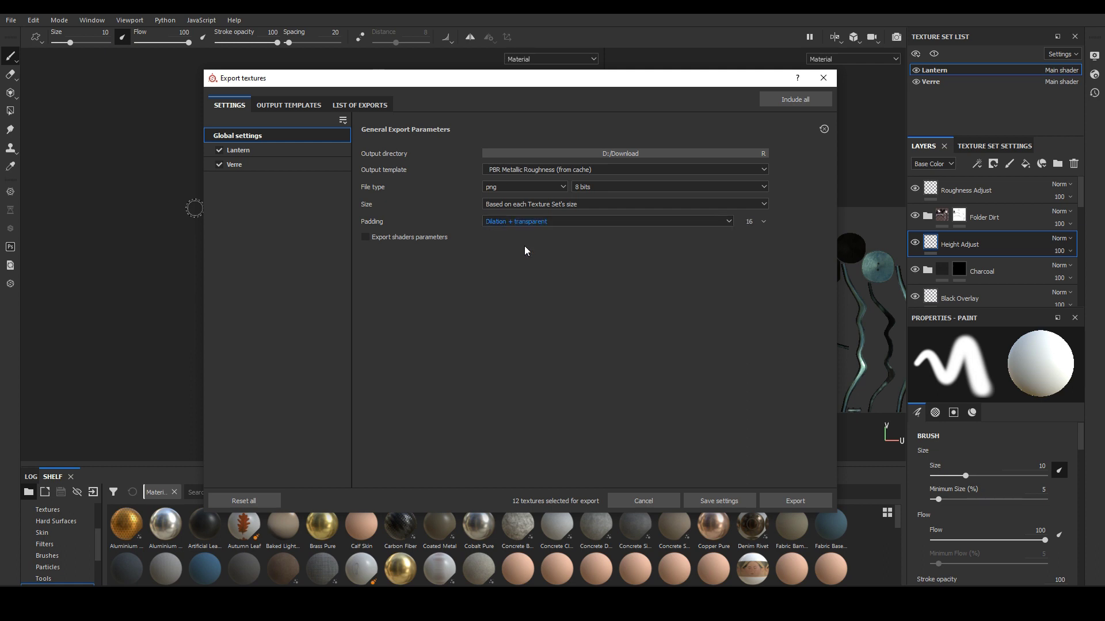
pyautogui.click(750, 222)
pyautogui.click(799, 233)
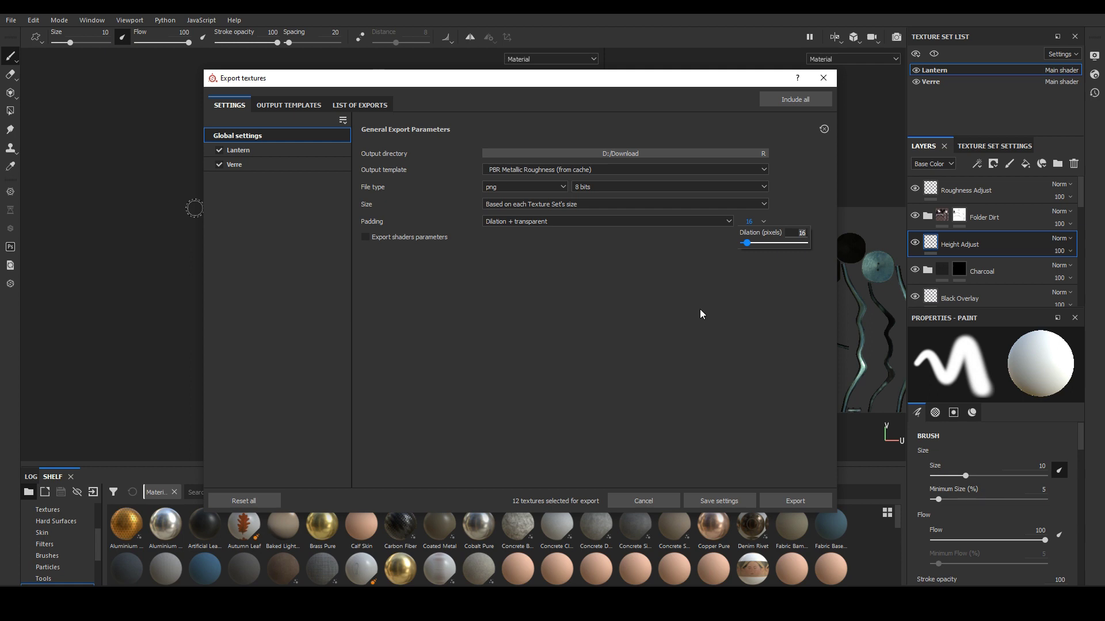
pyautogui.write('2')
pyautogui.press('Return')
pyautogui.click(703, 314)
# Step: Review the PBR Metallic Roughness output template and the list of exports, and export the Lantern and Verre textures
pyautogui.click(299, 105)
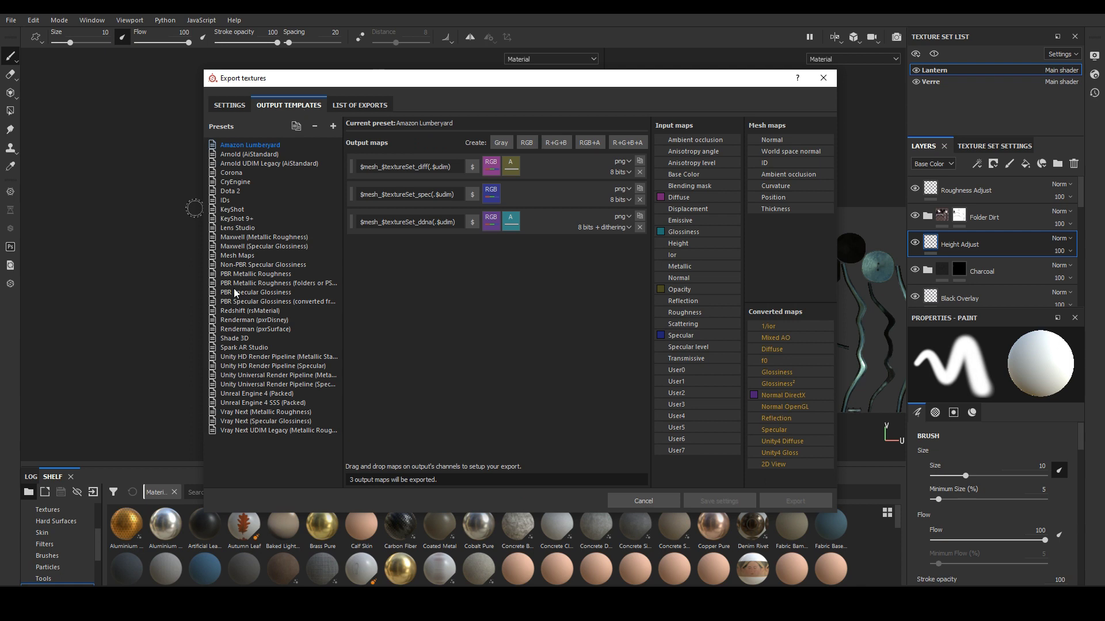
pyautogui.click(243, 274)
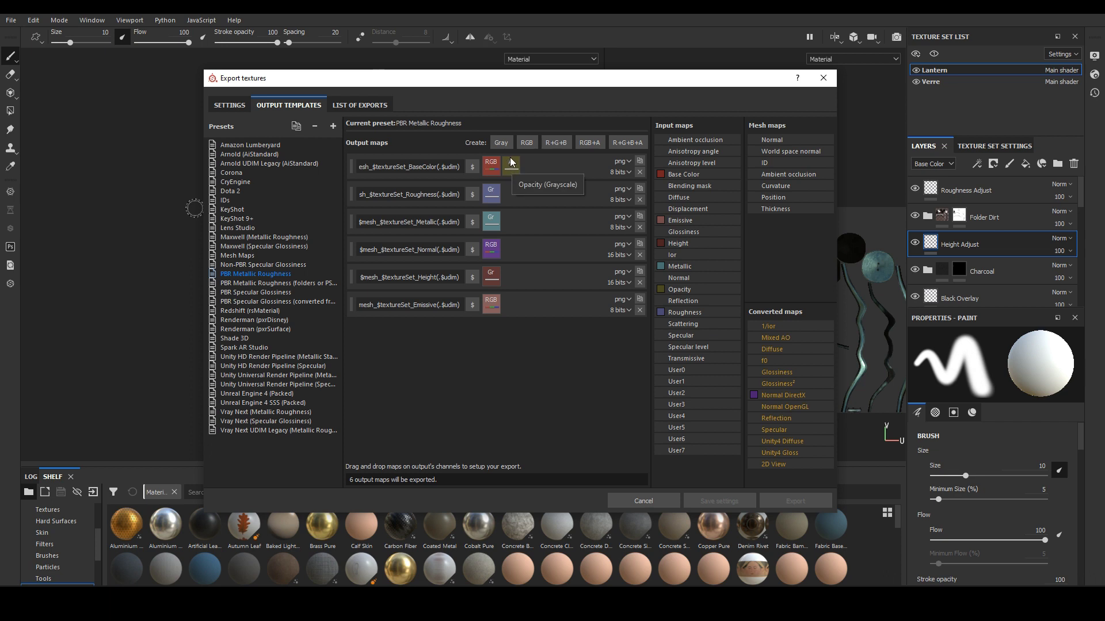
pyautogui.click(359, 105)
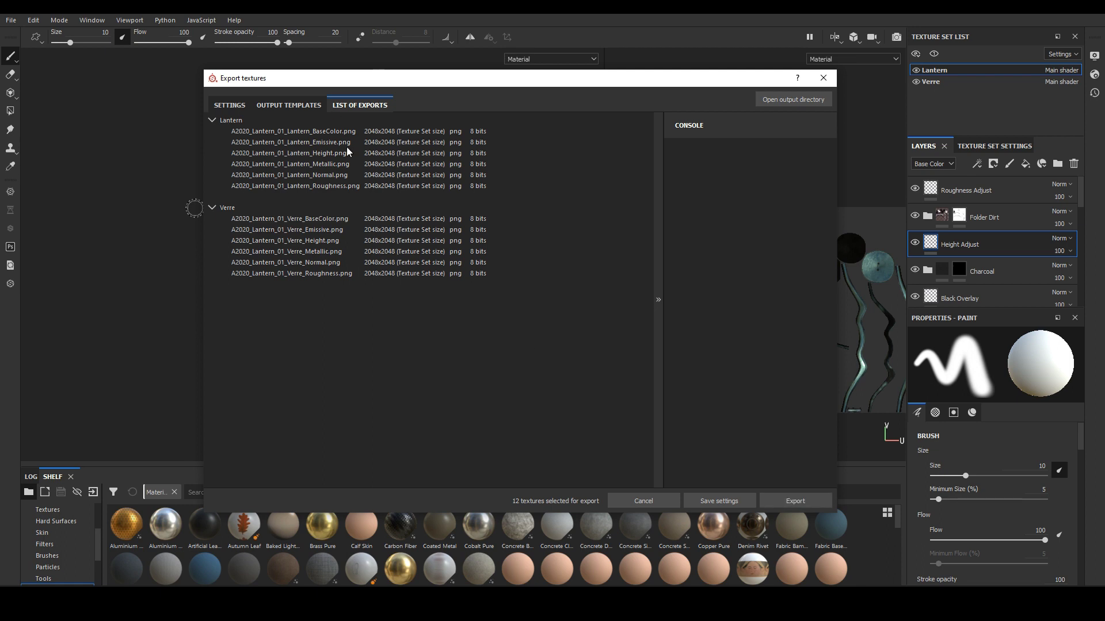
pyautogui.click(799, 501)
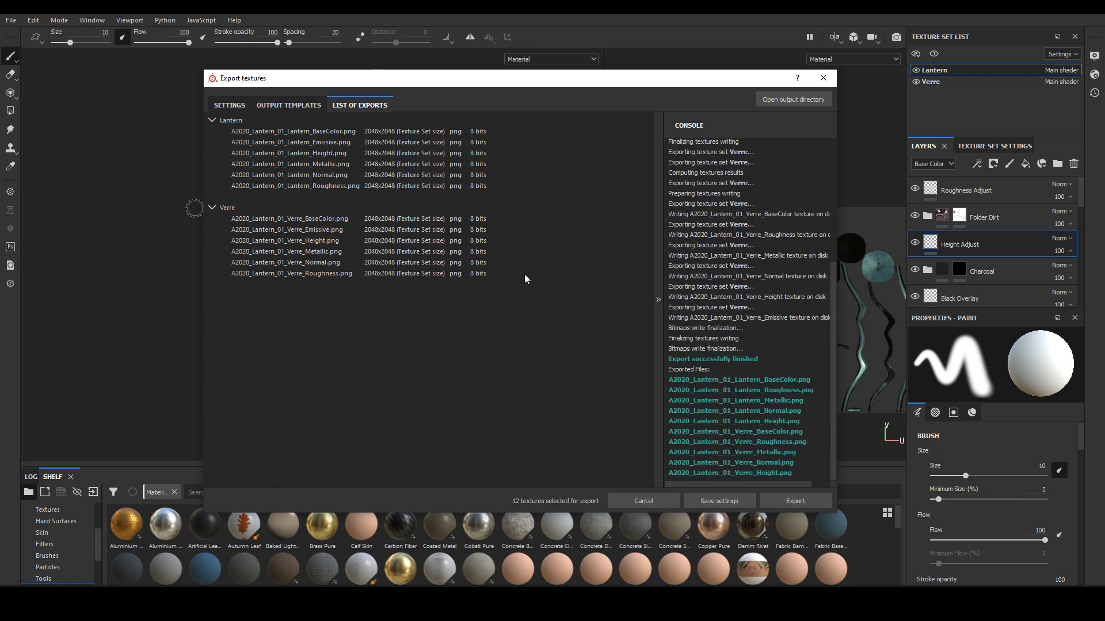
# Step: Inspect the exported Lantern base color texture from the output directory, and close the image and the export dialog
pyautogui.click(767, 101)
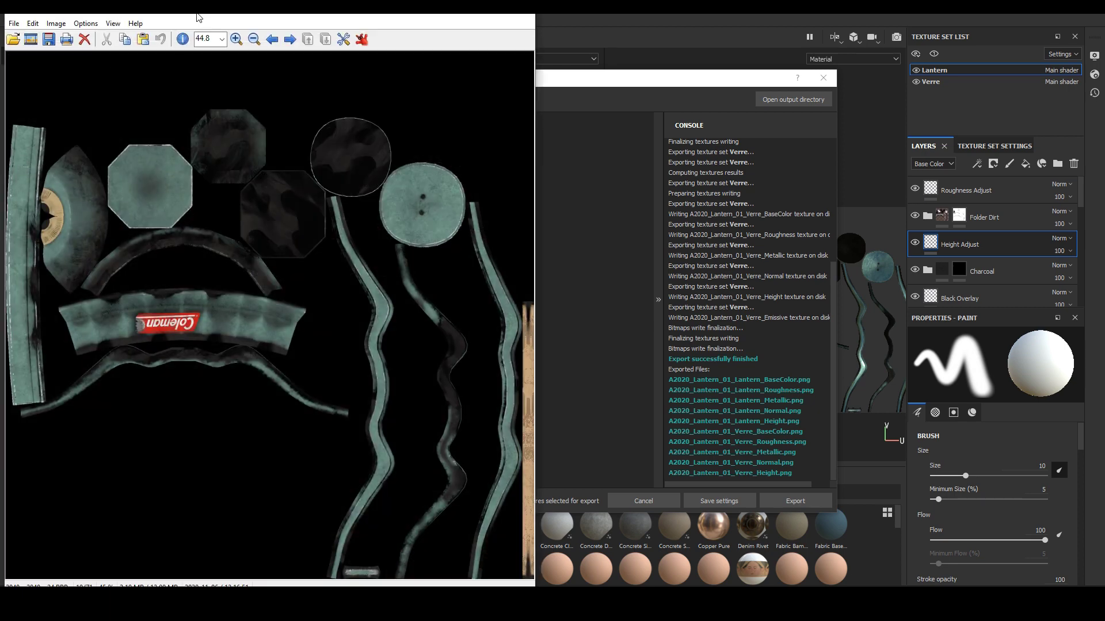
pyautogui.moveTo(199, 17); pyautogui.dragTo(343, 19)
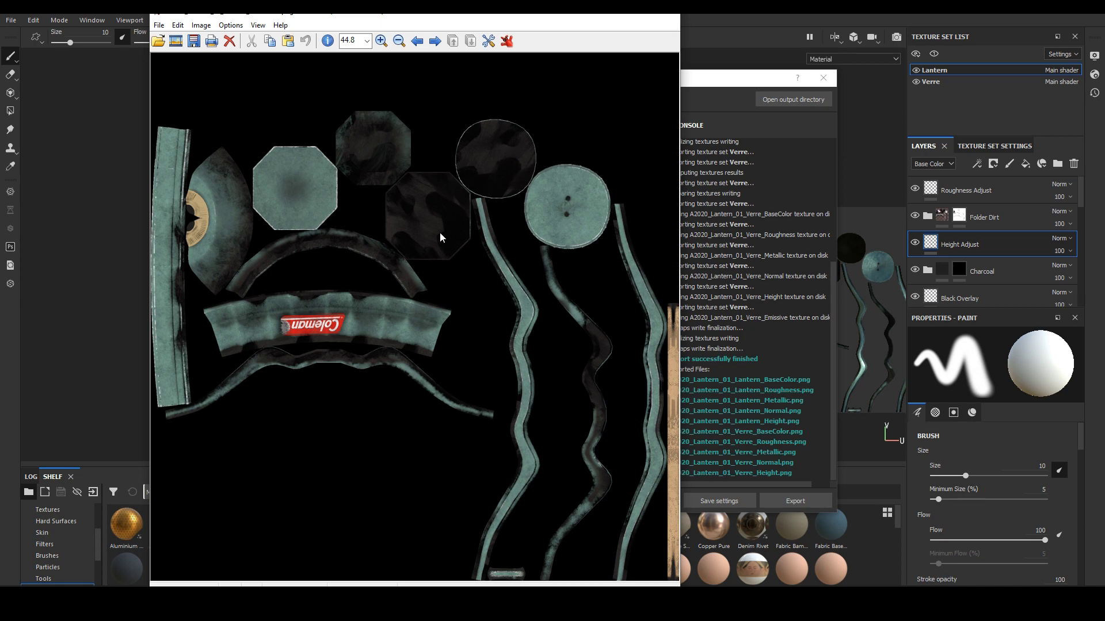
pyautogui.click(672, 19)
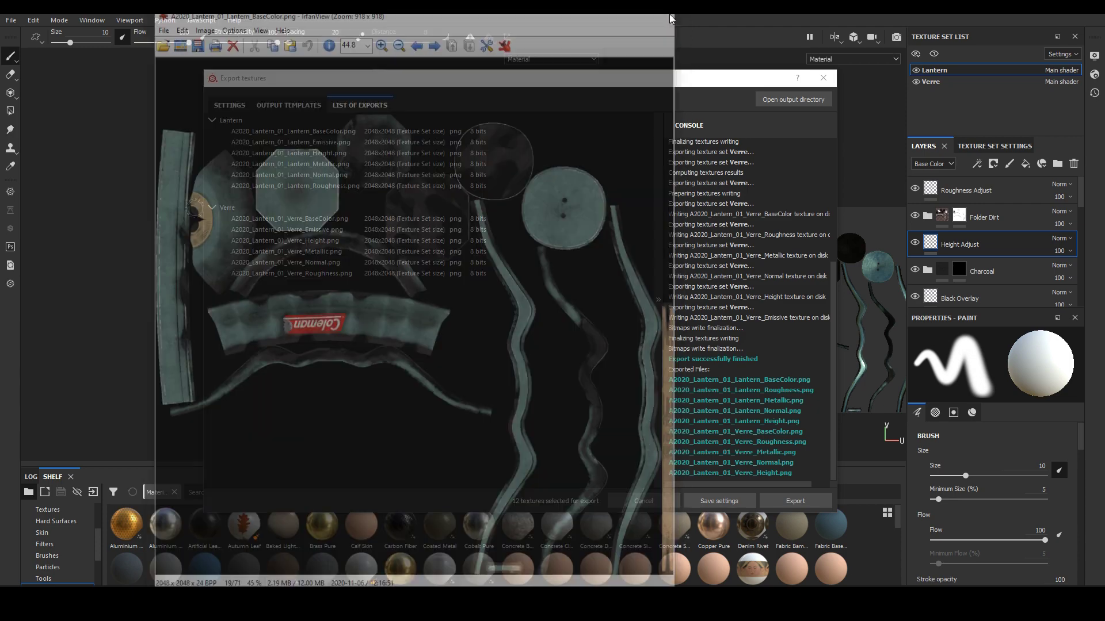
pyautogui.click(823, 78)
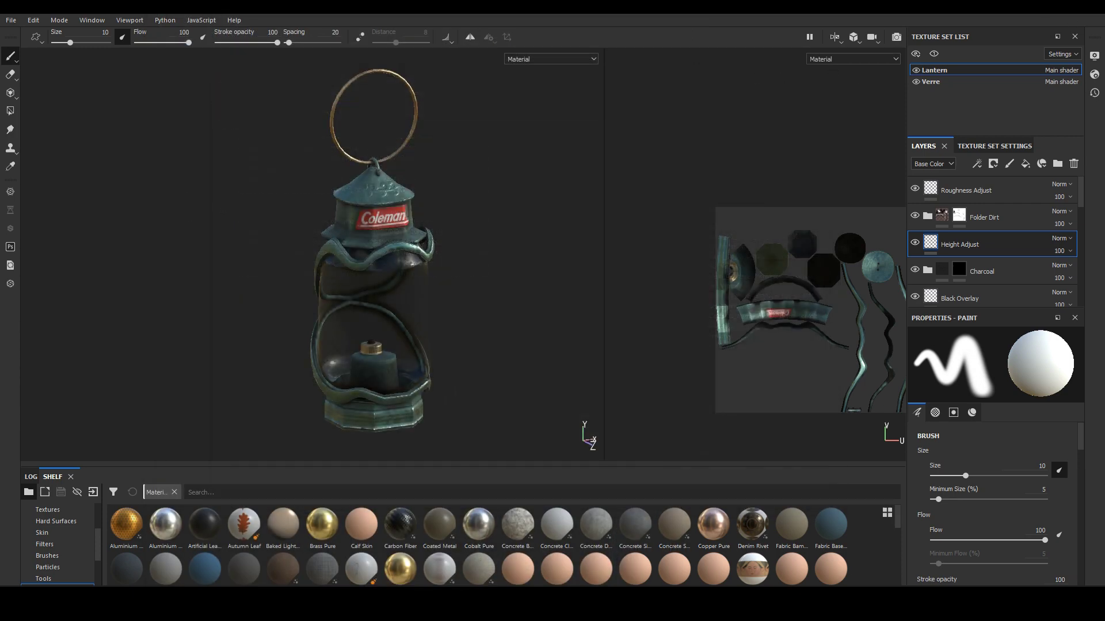
# Step: Switch to Firefox and upload A2020_Lantern_01.fbx to Sketchfab as a new model
pyautogui.hotkey('alt', 'F4')
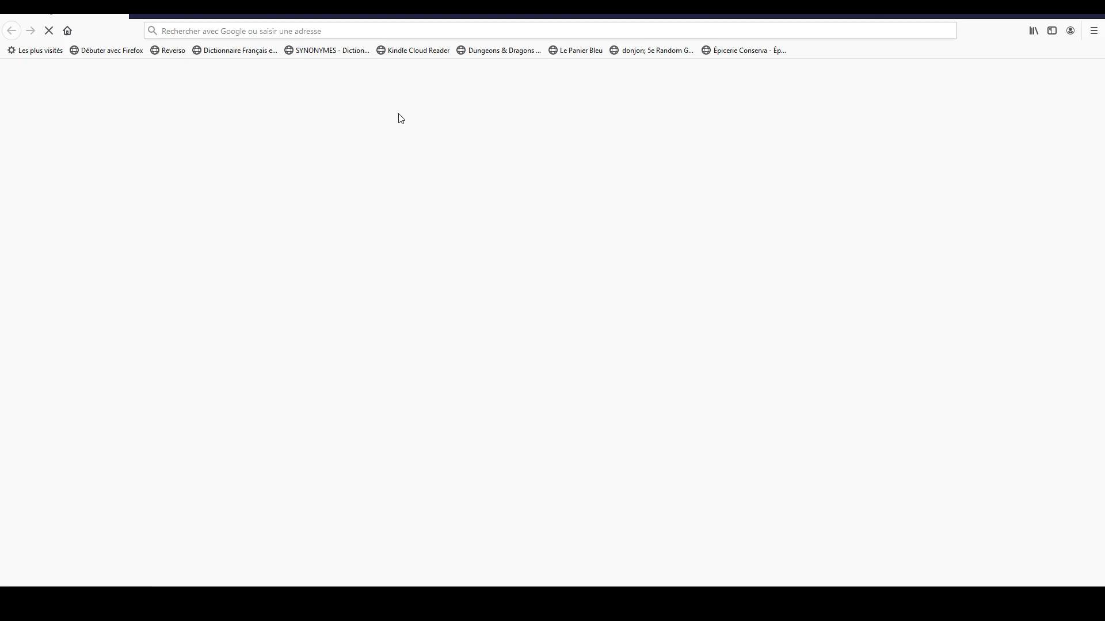
pyautogui.hotkey('alt', 'F4')
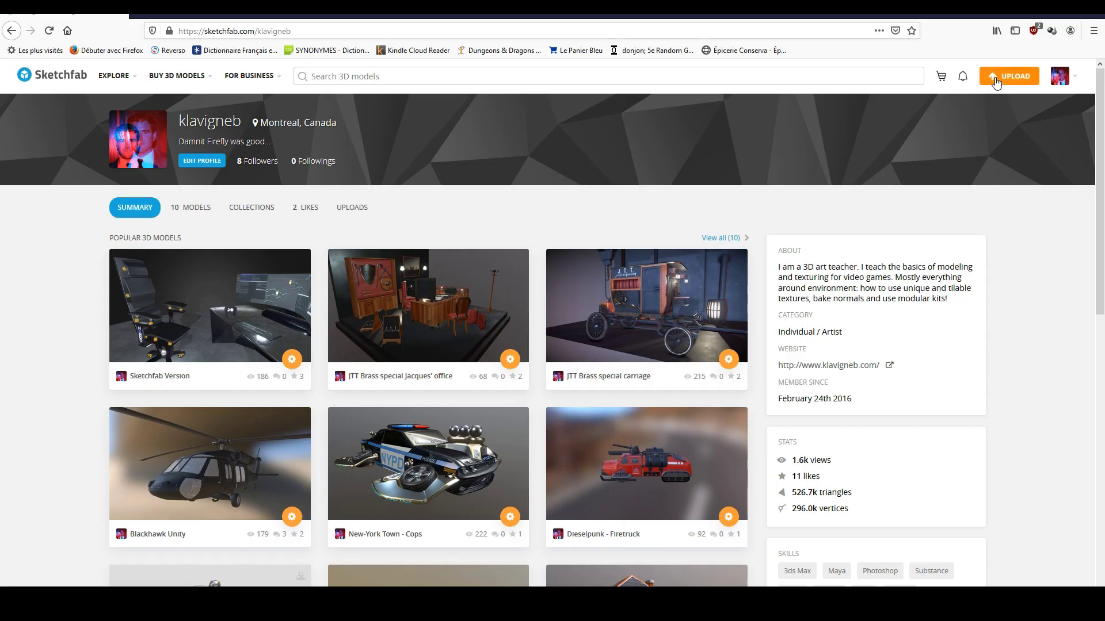
pyautogui.click(995, 81)
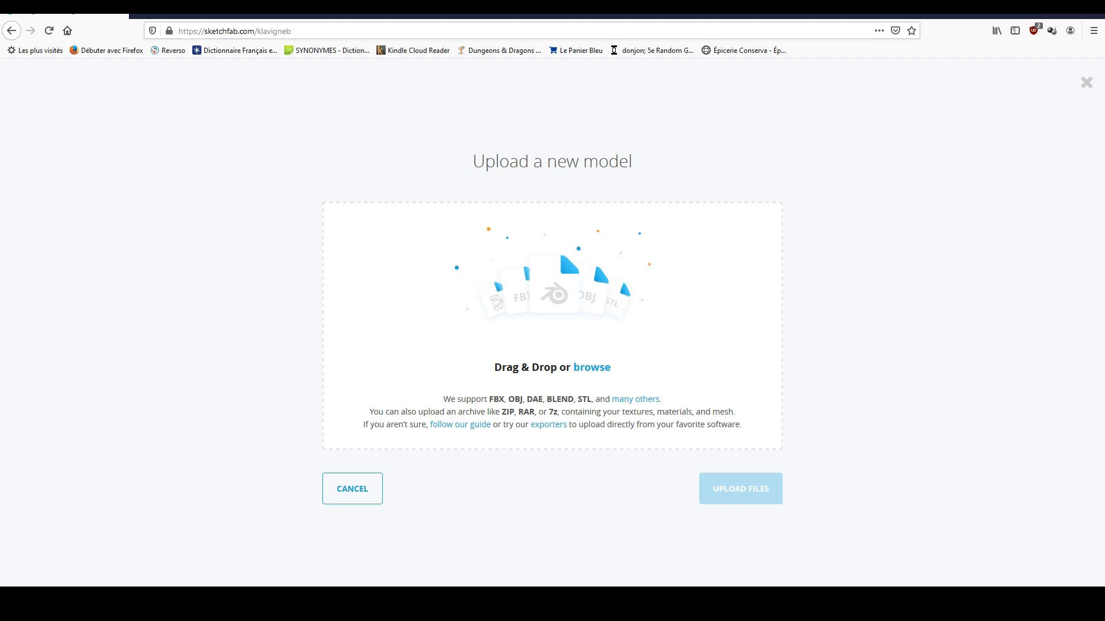
pyautogui.moveTo(0, 180); pyautogui.dragTo(501, 321)
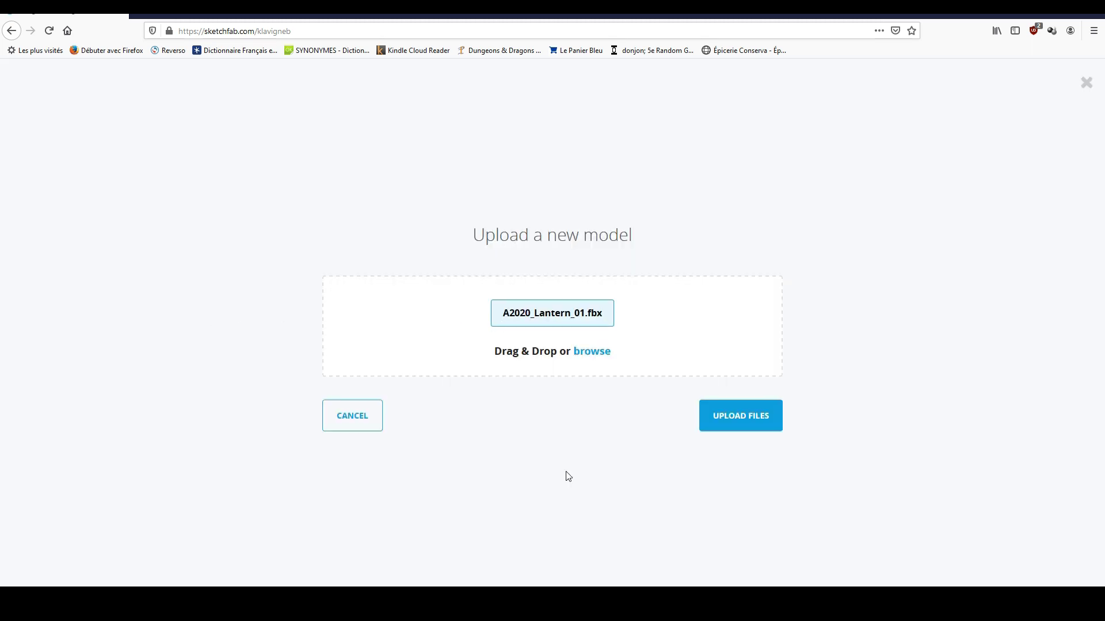
pyautogui.click(742, 424)
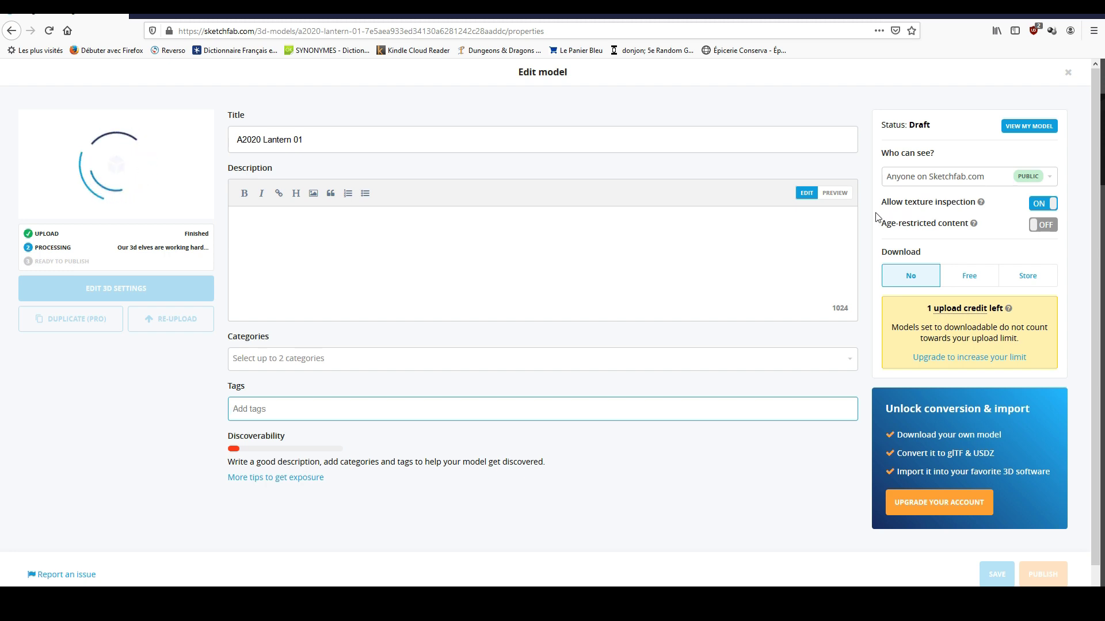
# Step: Check who can see the uploaded model and set its download option to Free
pyautogui.click(1051, 181)
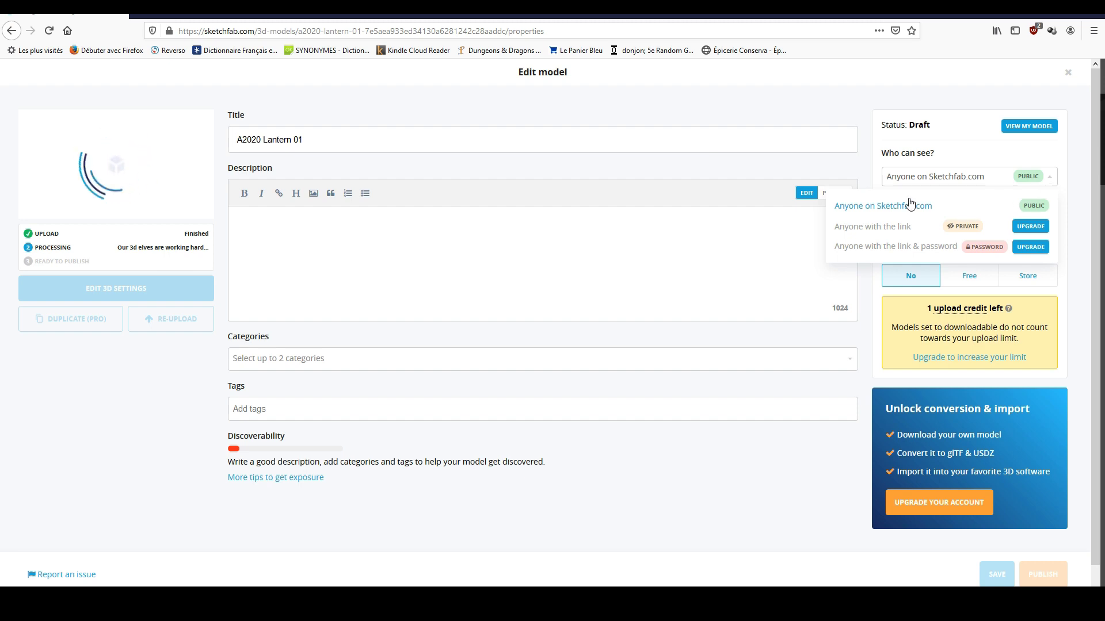
pyautogui.click(1051, 180)
pyautogui.click(1051, 180)
pyautogui.click(1051, 179)
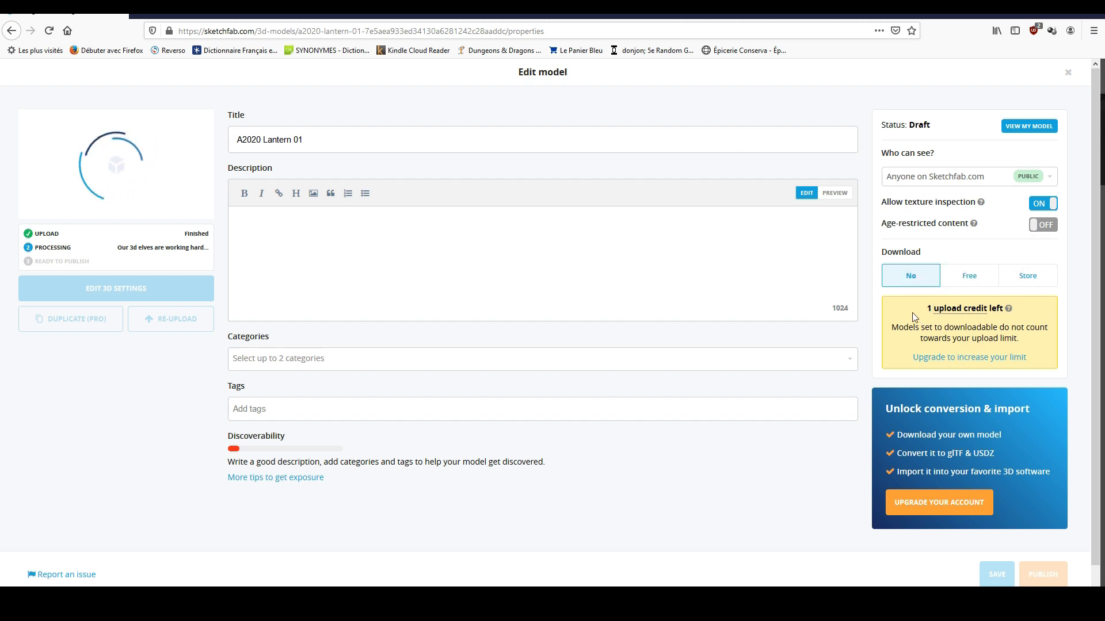
pyautogui.click(970, 279)
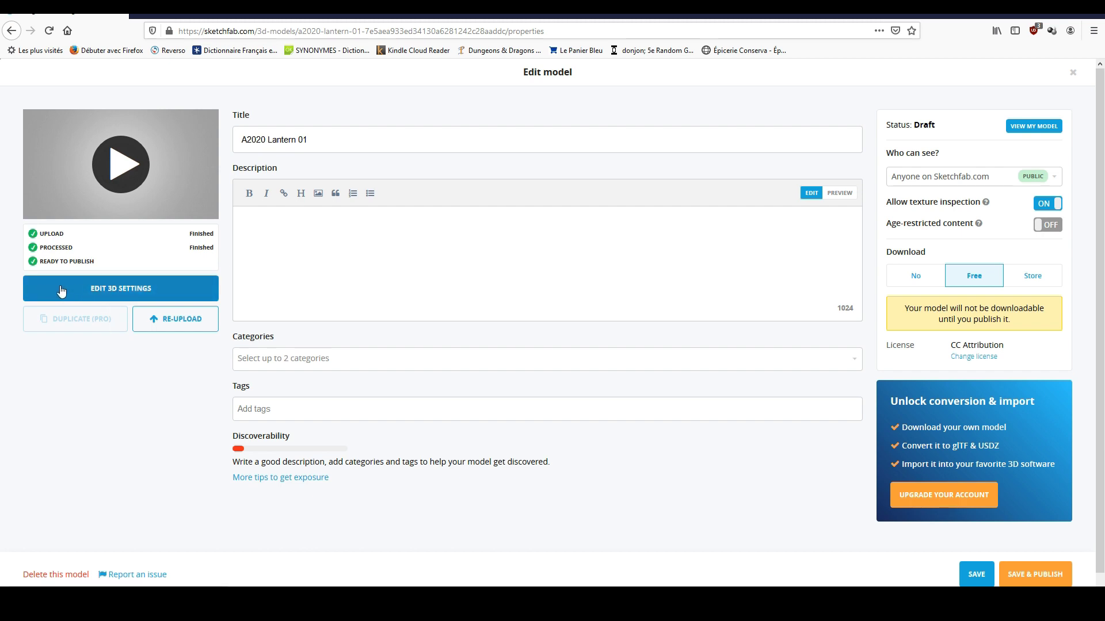
# Step: Open the uploaded lantern in the 3D settings editor, leaving the properties page without saving
pyautogui.click(141, 289)
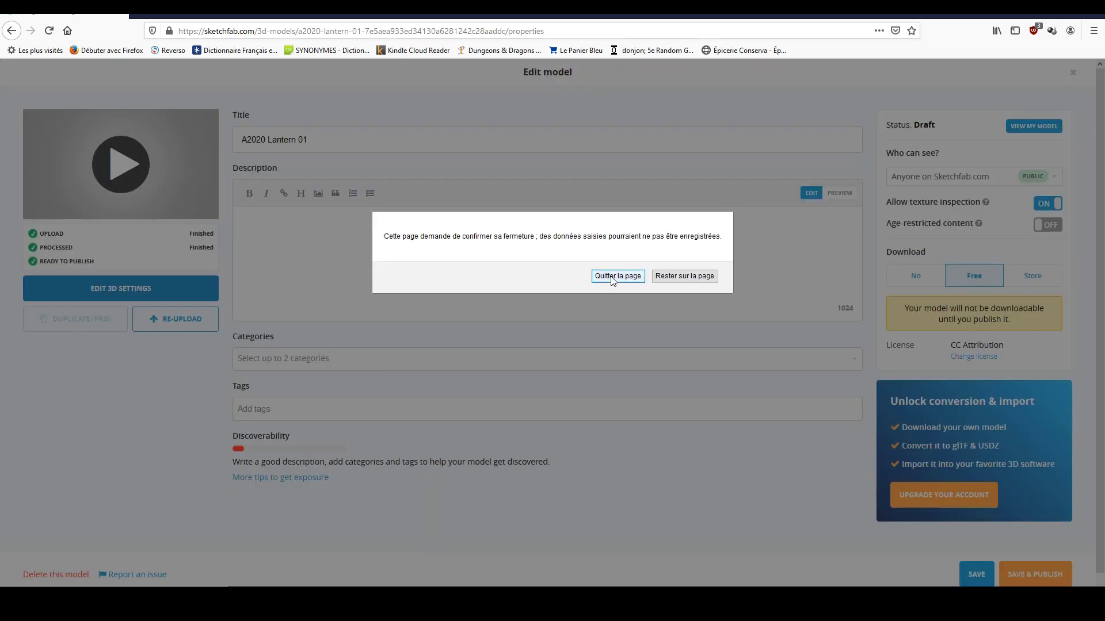
pyautogui.click(669, 277)
pyautogui.click(160, 286)
pyautogui.click(626, 280)
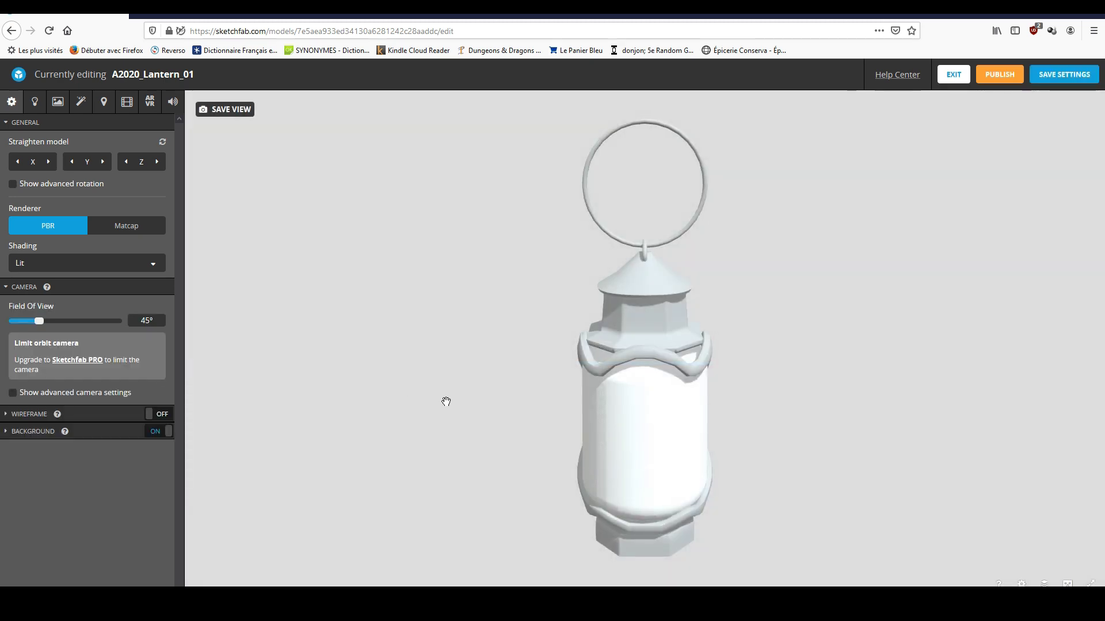
pyautogui.moveTo(566, 436)
pyautogui.mouseDown()
pyautogui.moveTo(697, 431)
pyautogui.moveTo(512, 426)
pyautogui.moveTo(547, 372)
pyautogui.moveTo(597, 436)
pyautogui.moveTo(577, 432)
pyautogui.mouseUp()
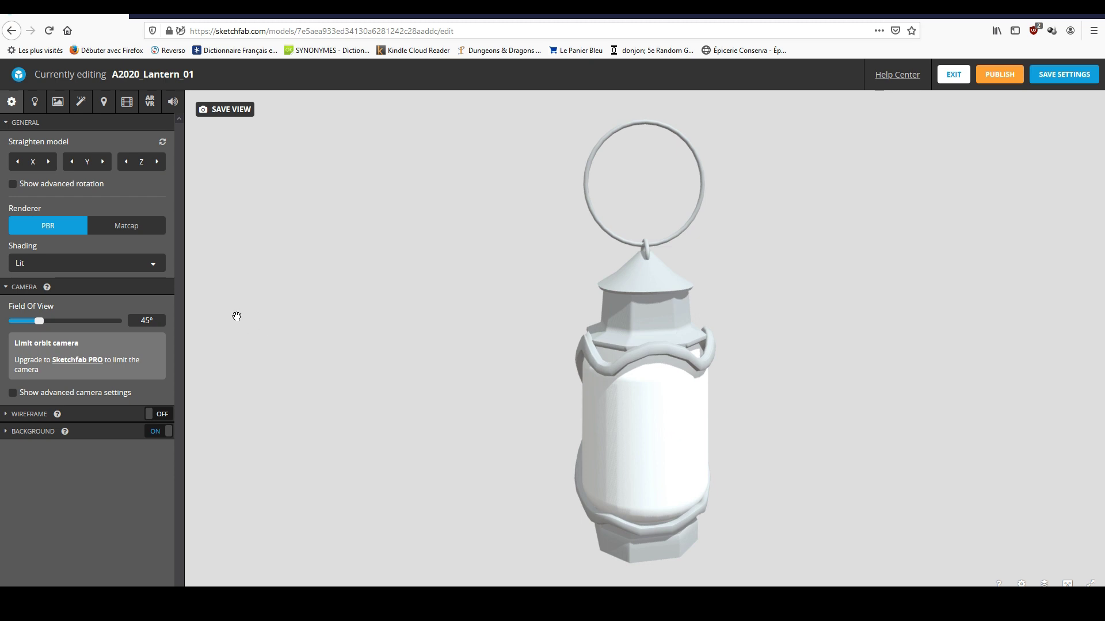
# Step: Examine which materials are available for the lantern in the 3D editor's material settings
pyautogui.click(56, 105)
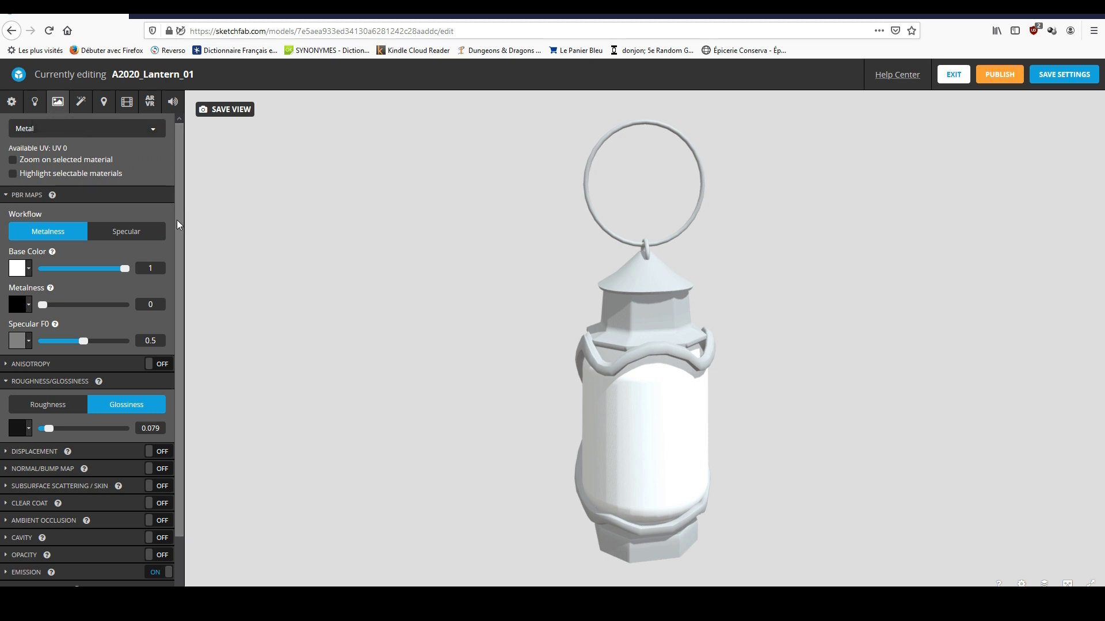
pyautogui.click(150, 131)
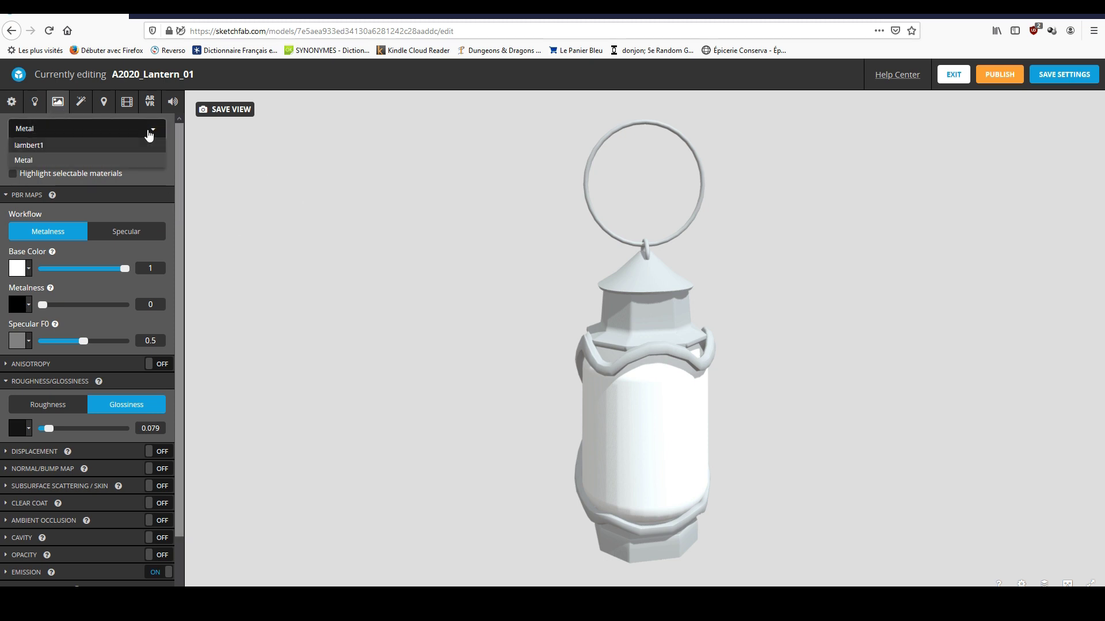
pyautogui.click(99, 159)
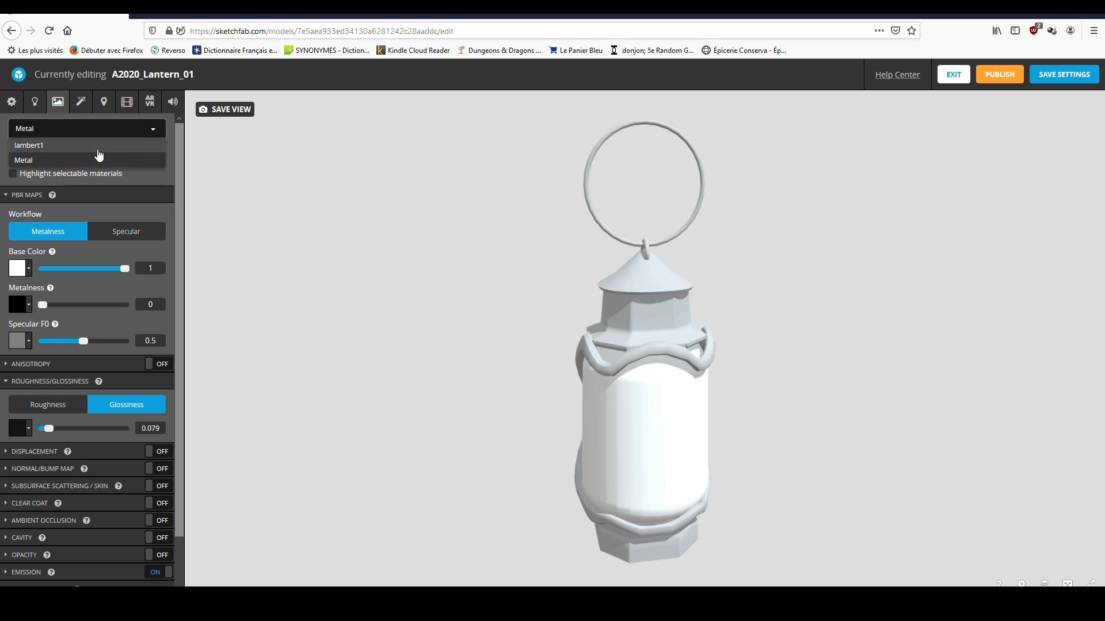
pyautogui.click(60, 131)
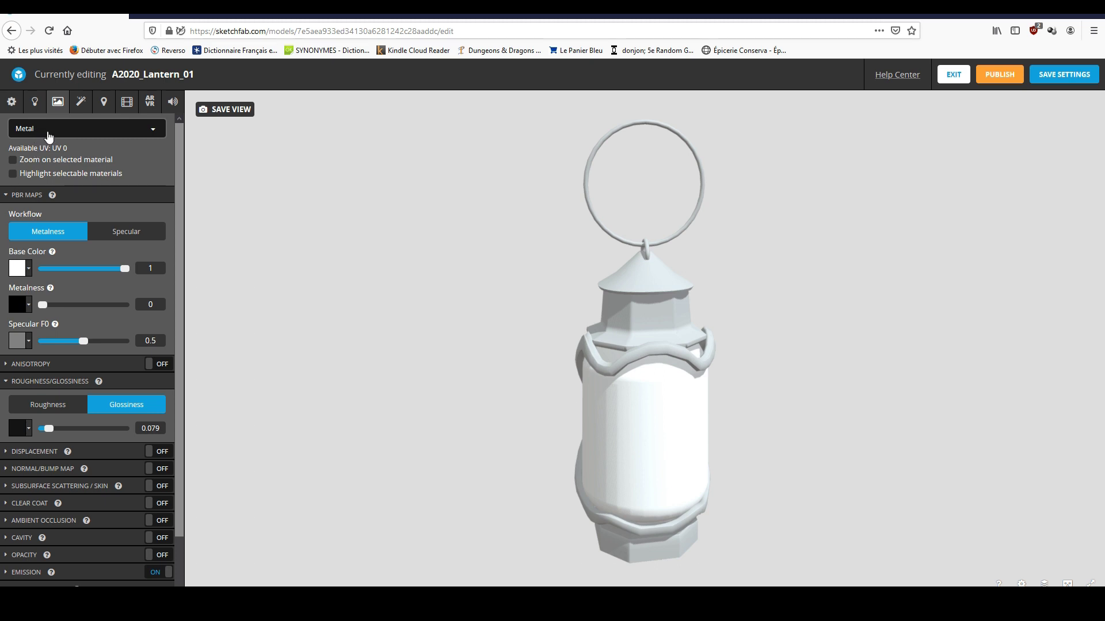
pyautogui.click(49, 133)
pyautogui.click(50, 134)
# Step: Search for Maya on the computer and launch it
pyautogui.press('super')
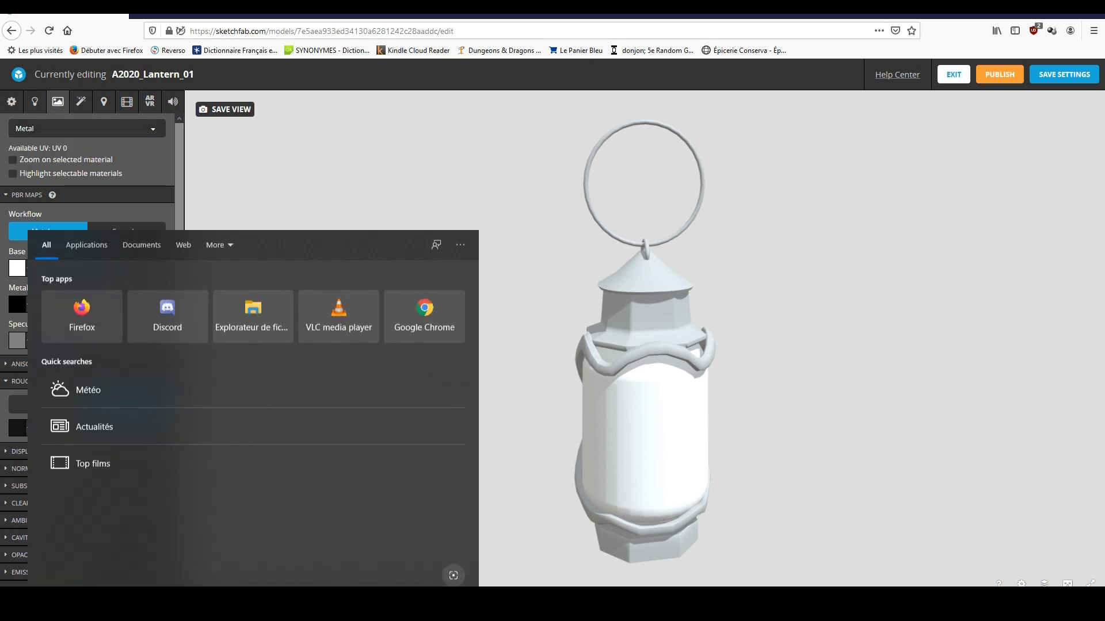
pyautogui.write('maya')
pyautogui.click(126, 278)
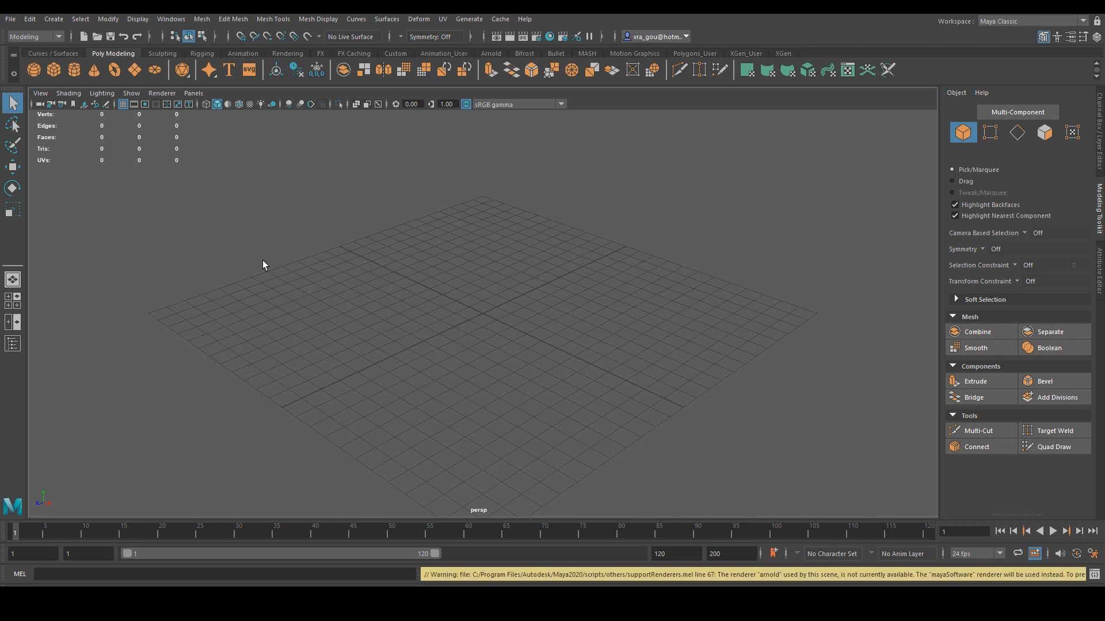
pyautogui.click(10, 18)
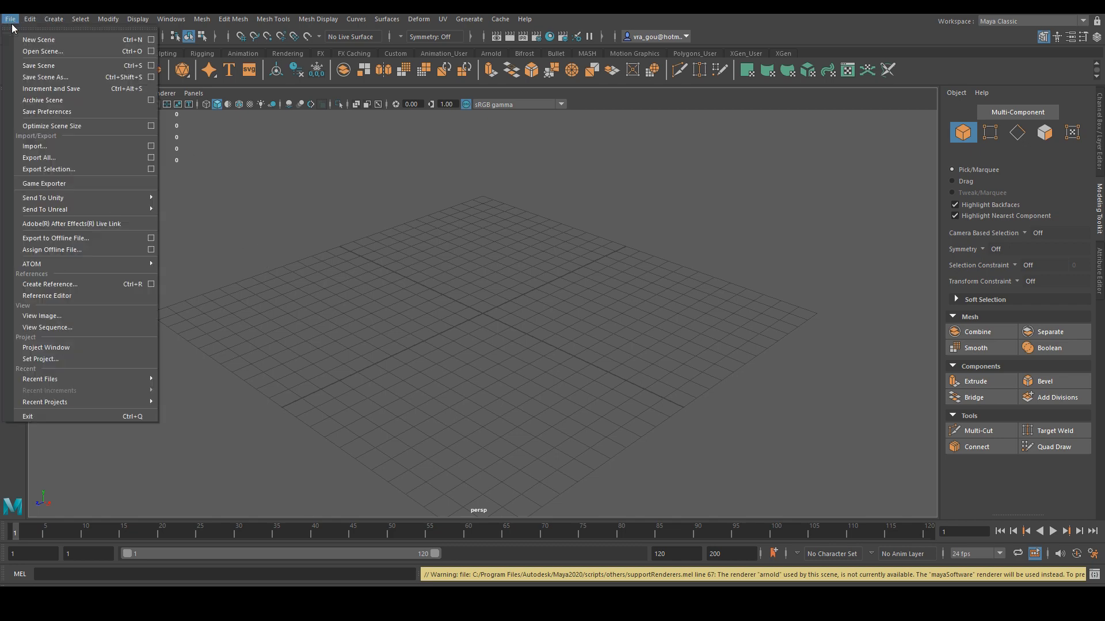
pyautogui.click(38, 52)
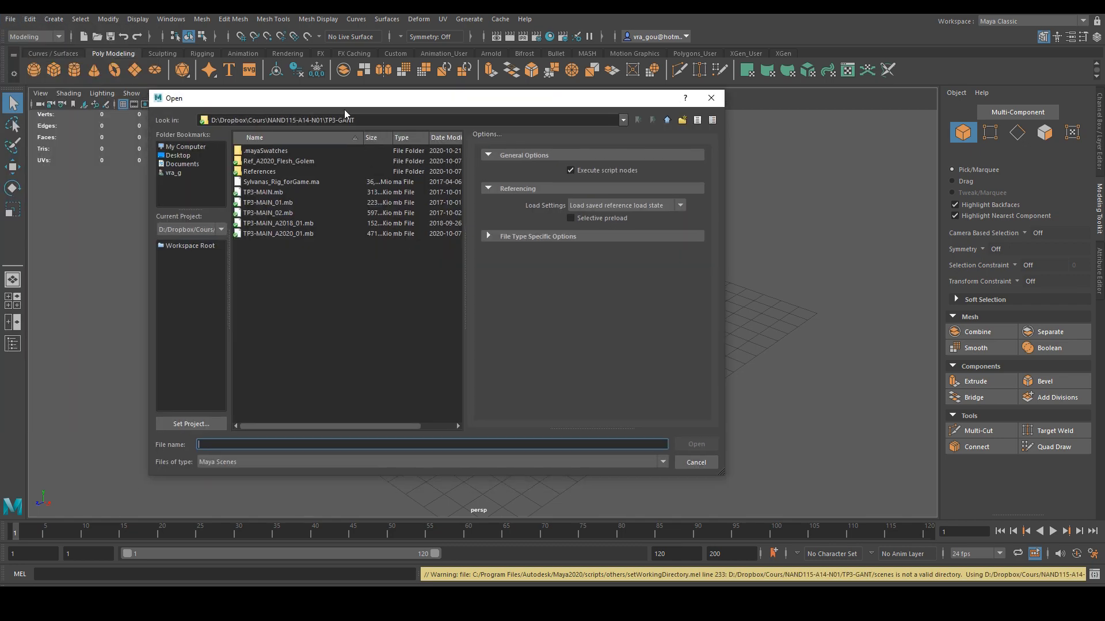
pyautogui.click(668, 122)
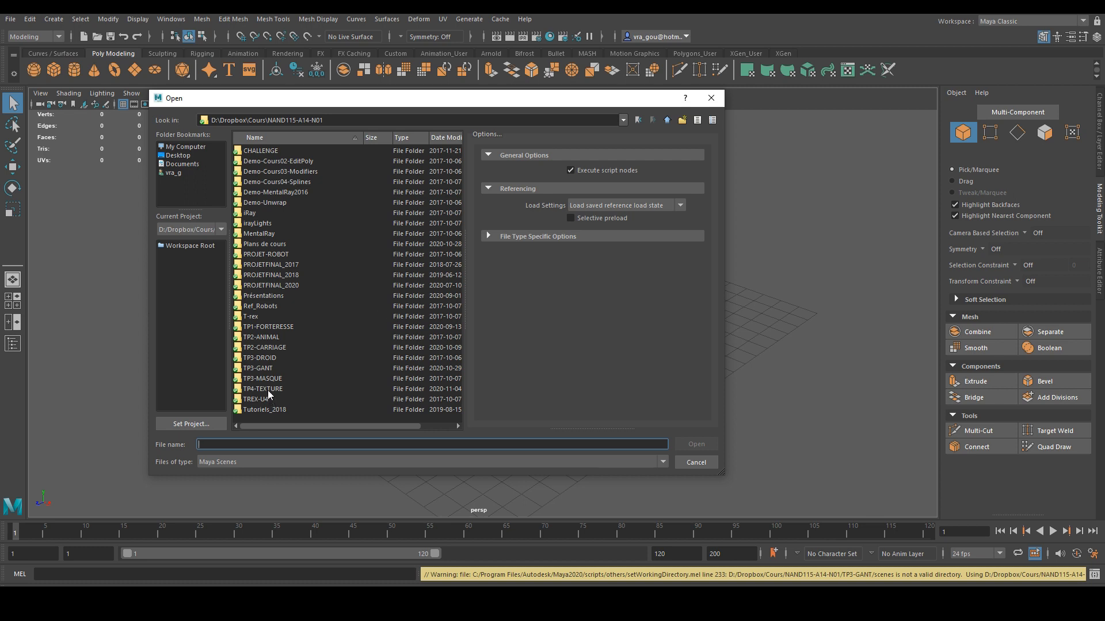
pyautogui.click(667, 121)
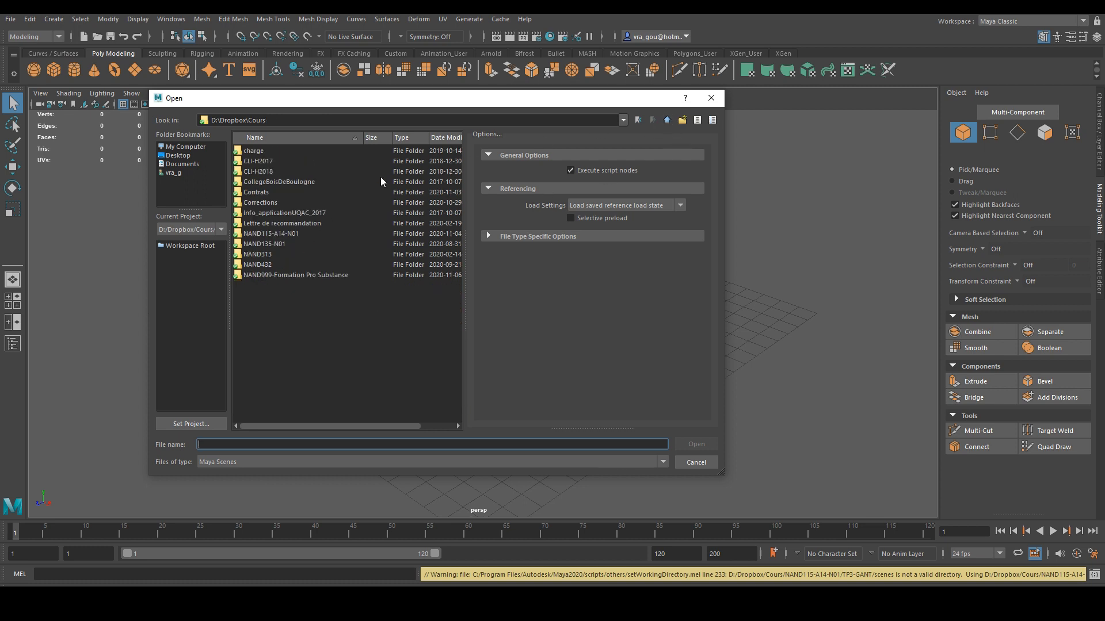
pyautogui.doubleClick(275, 274)
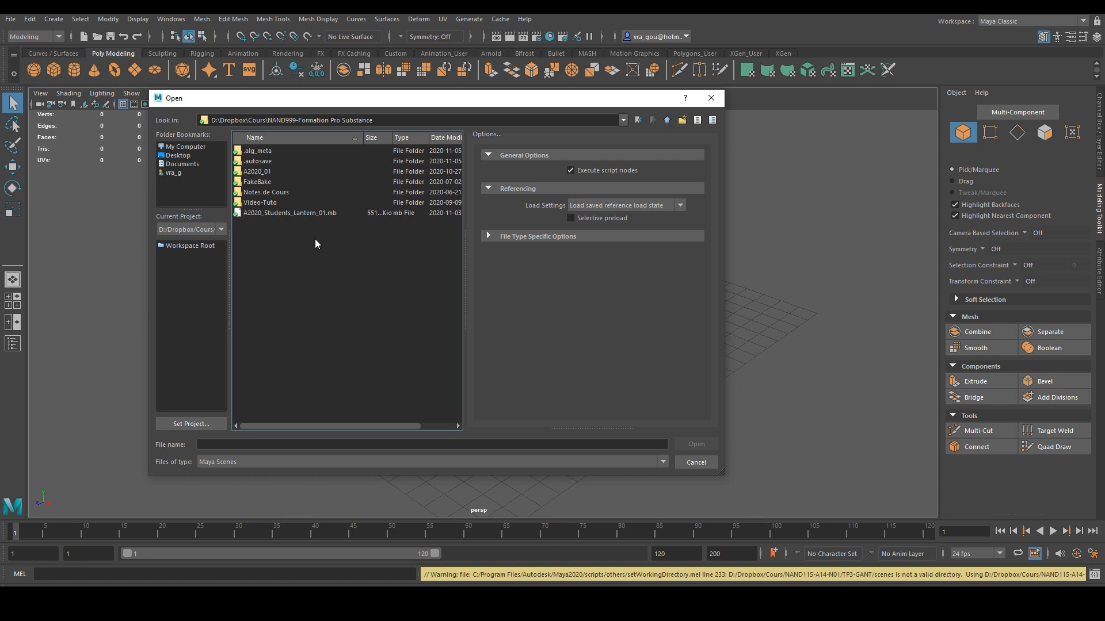
pyautogui.click(712, 102)
# Step: Import A2020_Lantern_01.fbx from the D:\Dropbox\Cours\NAND999-Formation Pro Substance folder into the empty scene
pyautogui.click(10, 19)
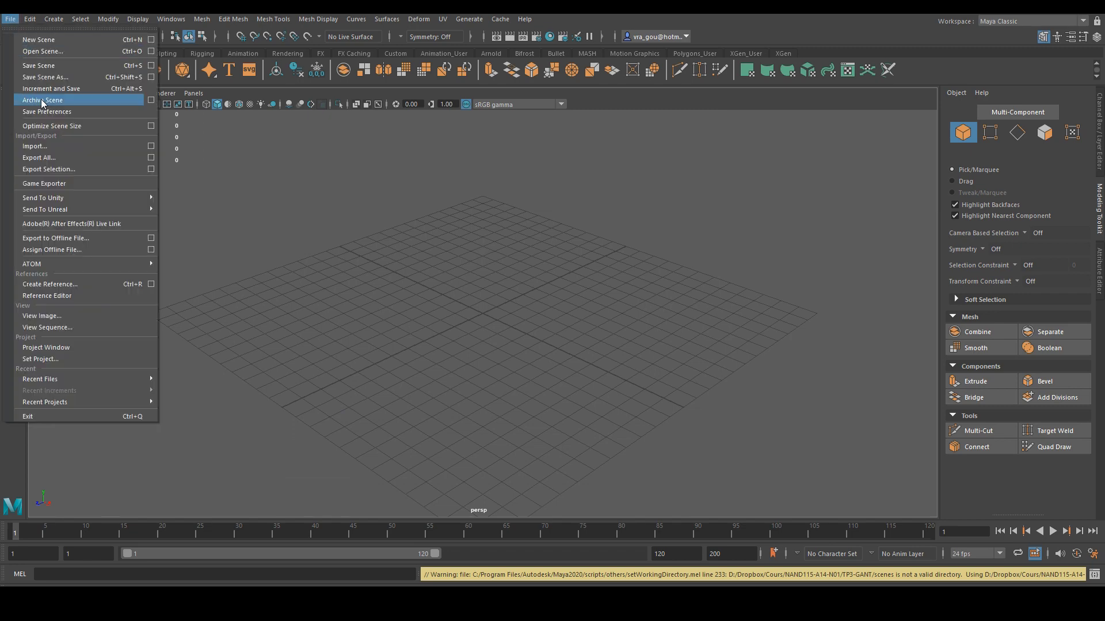
pyautogui.click(52, 146)
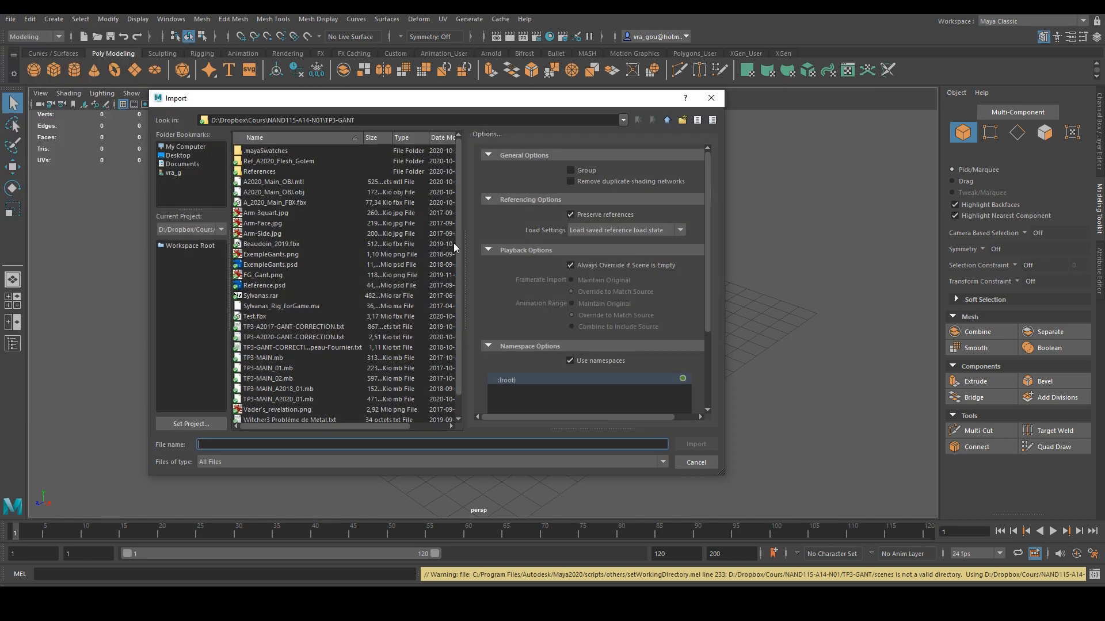
pyautogui.click(667, 120)
pyautogui.scroll(-3, 251, 345)
pyautogui.scroll(4, 253, 345)
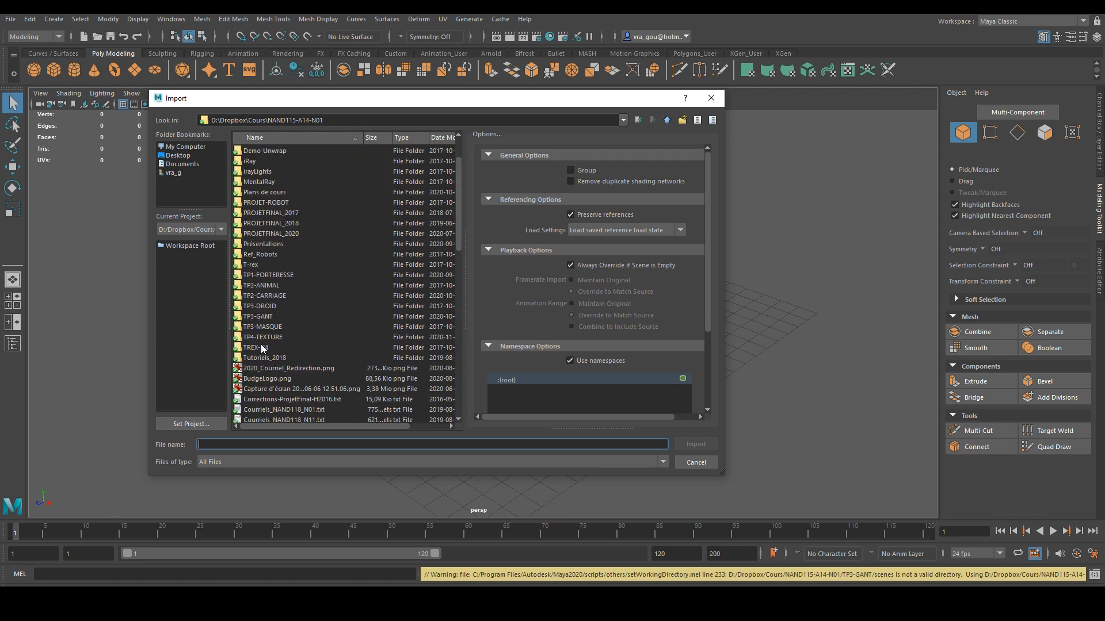
pyautogui.click(666, 120)
pyautogui.doubleClick(274, 275)
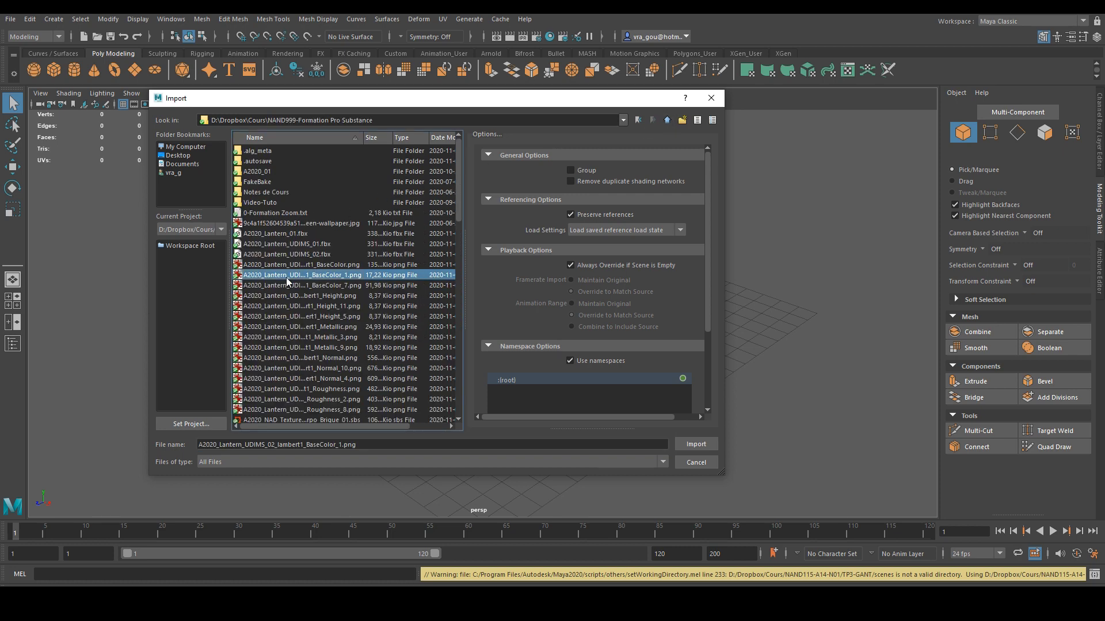
pyautogui.scroll(-10, 308, 327)
pyautogui.scroll(10, 315, 337)
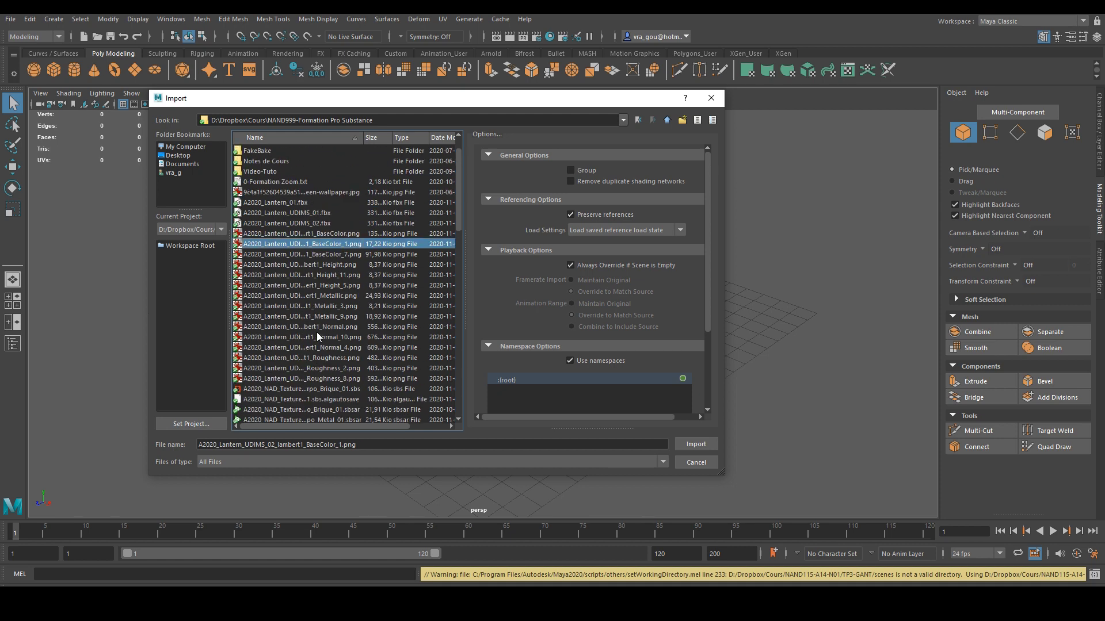
pyautogui.scroll(1, 317, 333)
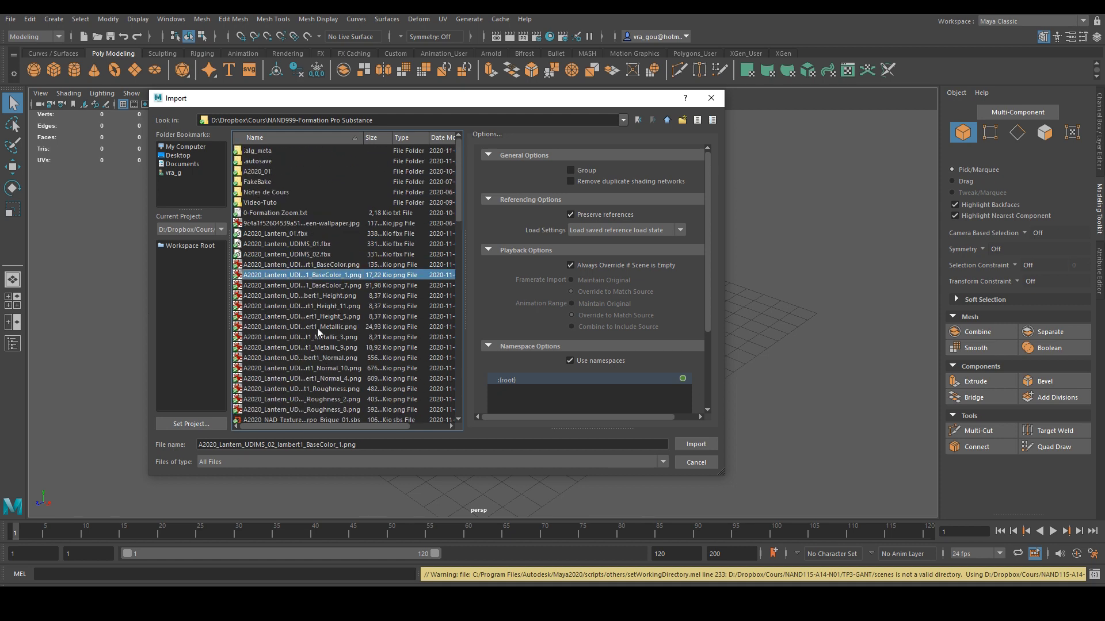
pyautogui.click(284, 234)
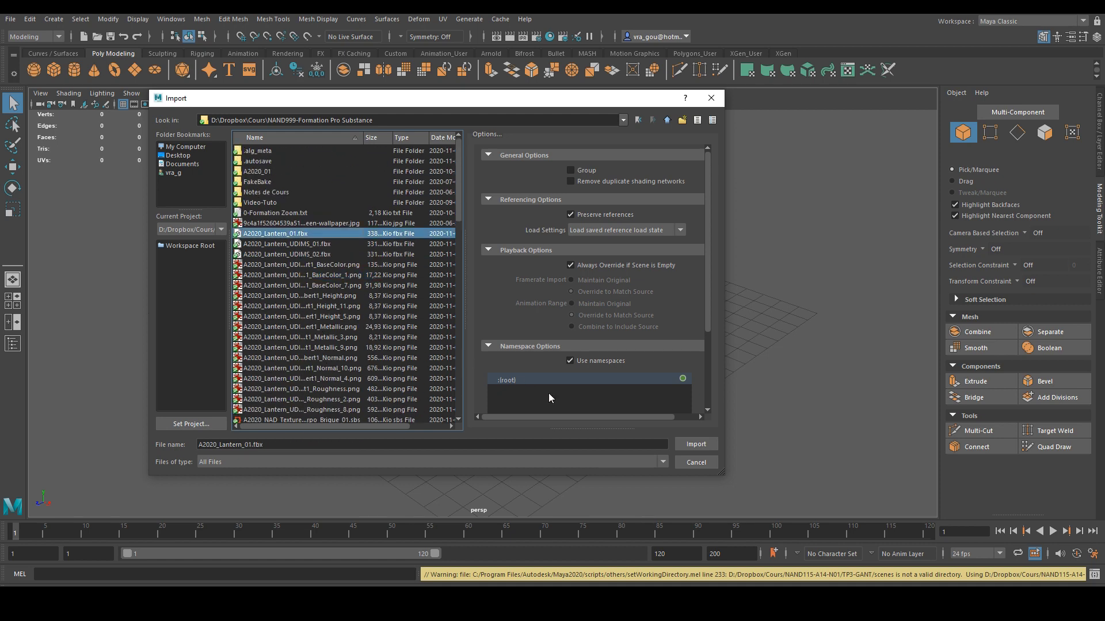
pyautogui.click(694, 445)
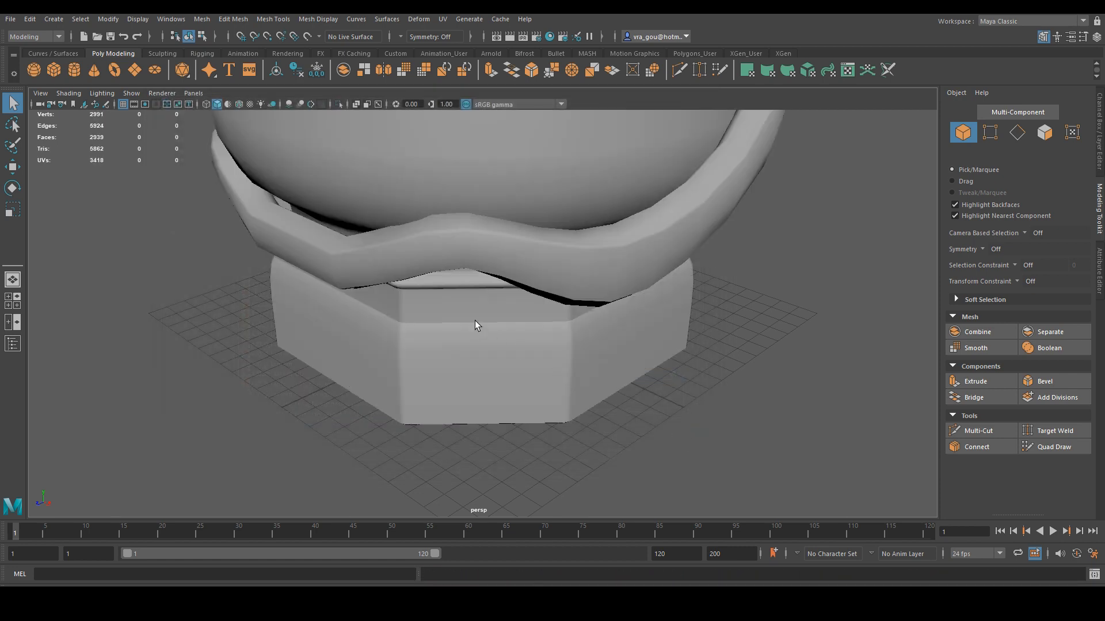
# Step: Frame the imported lantern and inspect its UV layout in the UV Editor, closing the UV windows when done
pyautogui.click(475, 325)
pyautogui.press('f')
pyautogui.keyDown('alt'); pyautogui.moveTo(291, 246); pyautogui.dragTo(435, 335); pyautogui.keyUp('alt')
pyautogui.keyDown('alt'); pyautogui.moveTo(835, 161); pyautogui.dragTo(673, 276); pyautogui.keyUp('alt')
pyautogui.click(847, 70)
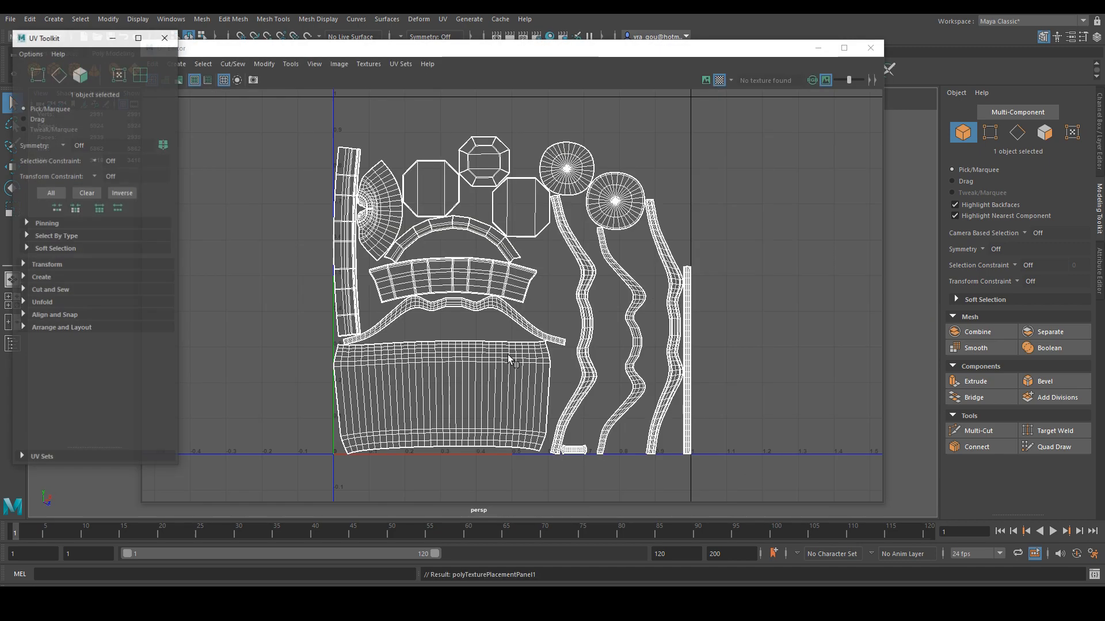
pyautogui.click(165, 38)
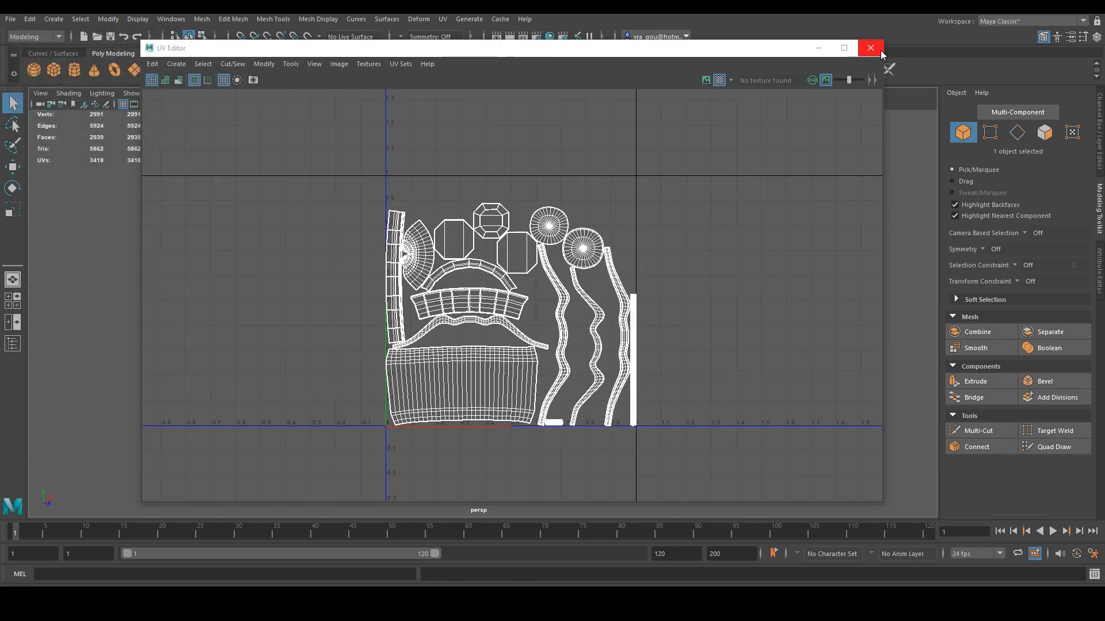
pyautogui.click(881, 50)
# Step: Assign the initial shading group's default material to all of the lantern's faces, returning to object selection with nothing selected
pyautogui.keyDown('alt'); pyautogui.moveTo(607, 359); pyautogui.dragTo(565, 313); pyautogui.keyUp('alt')
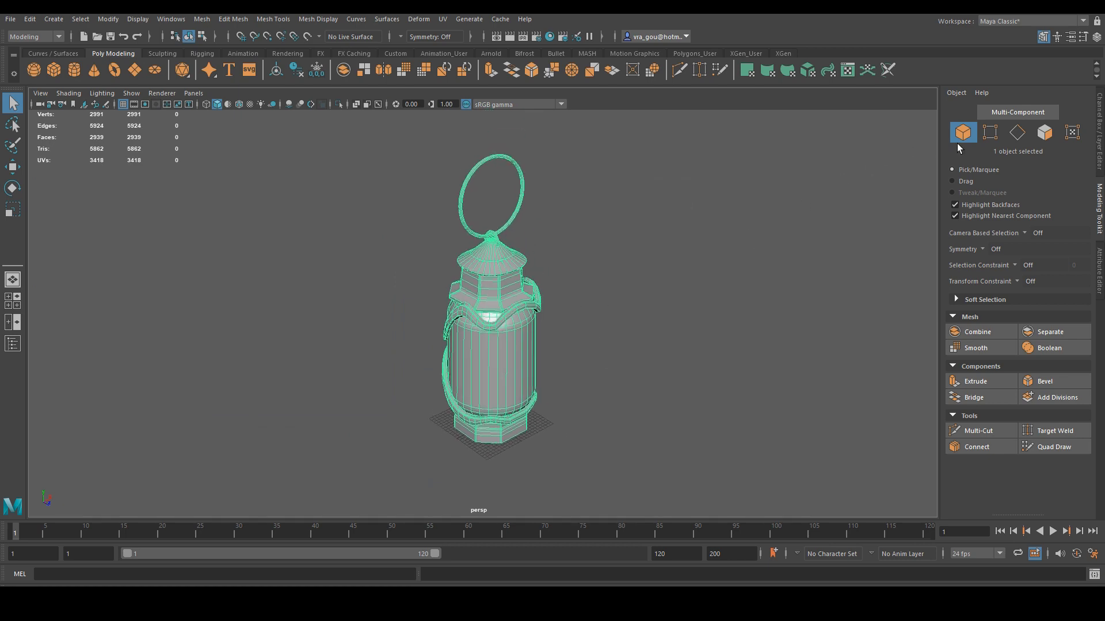
pyautogui.click(1044, 132)
pyautogui.moveTo(380, 153); pyautogui.dragTo(598, 468)
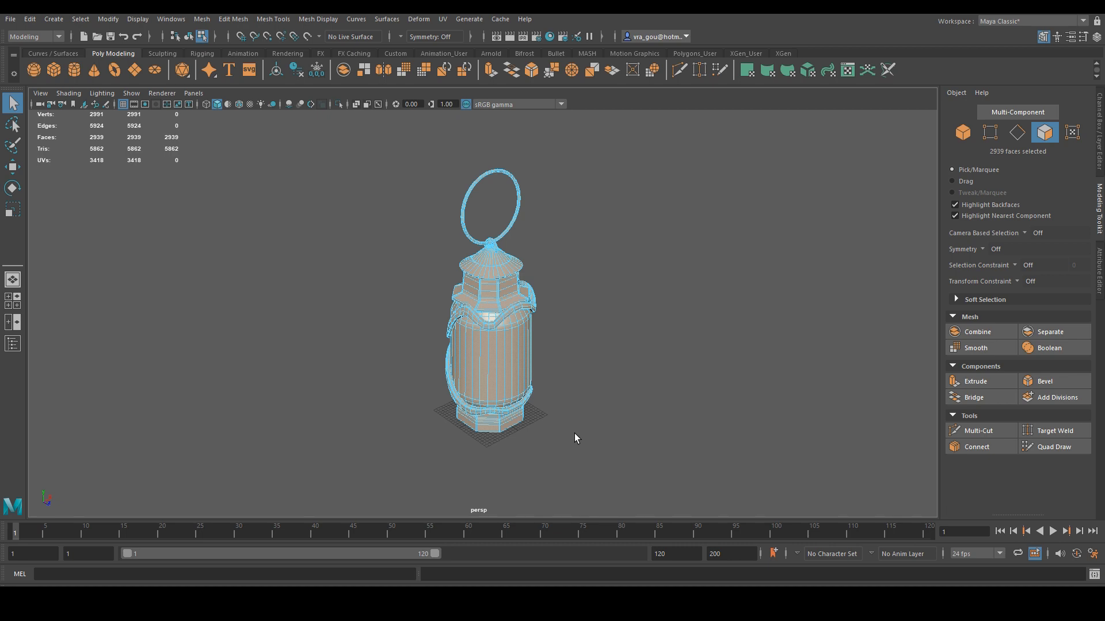
pyautogui.scroll(4, 585, 400)
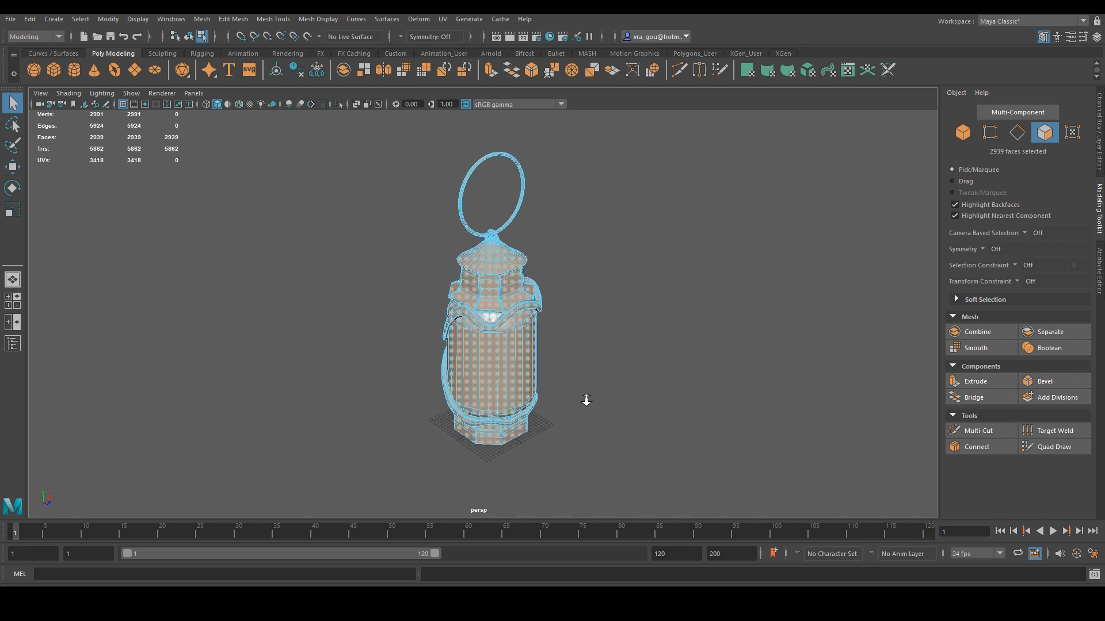
pyautogui.scroll(2, 591, 377)
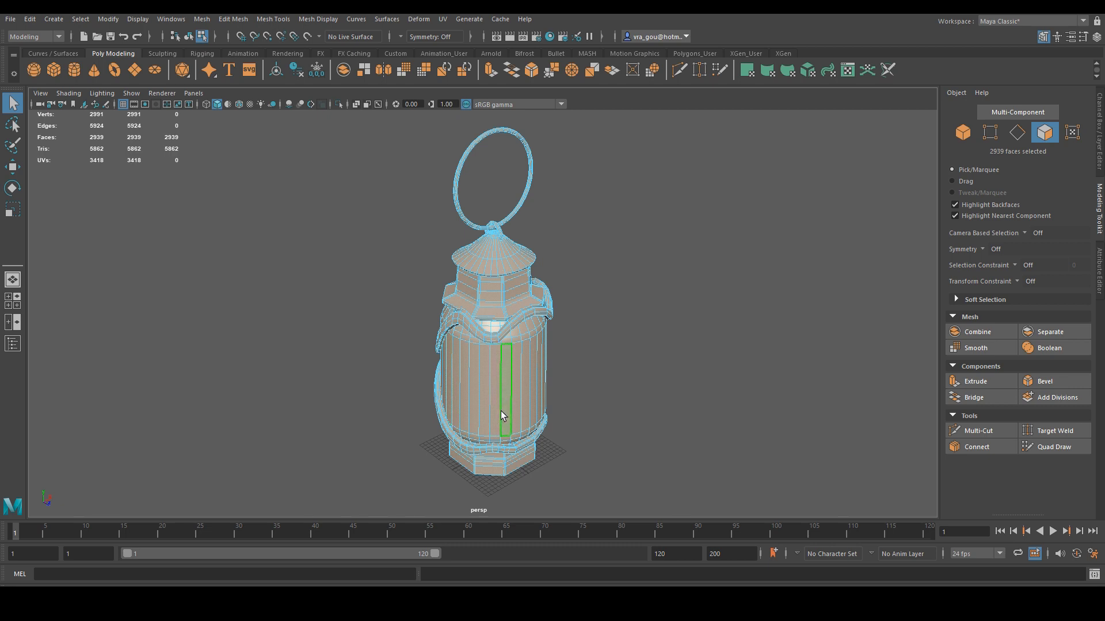
pyautogui.moveTo(506, 416); pyautogui.dragTo(592, 562, button='right')
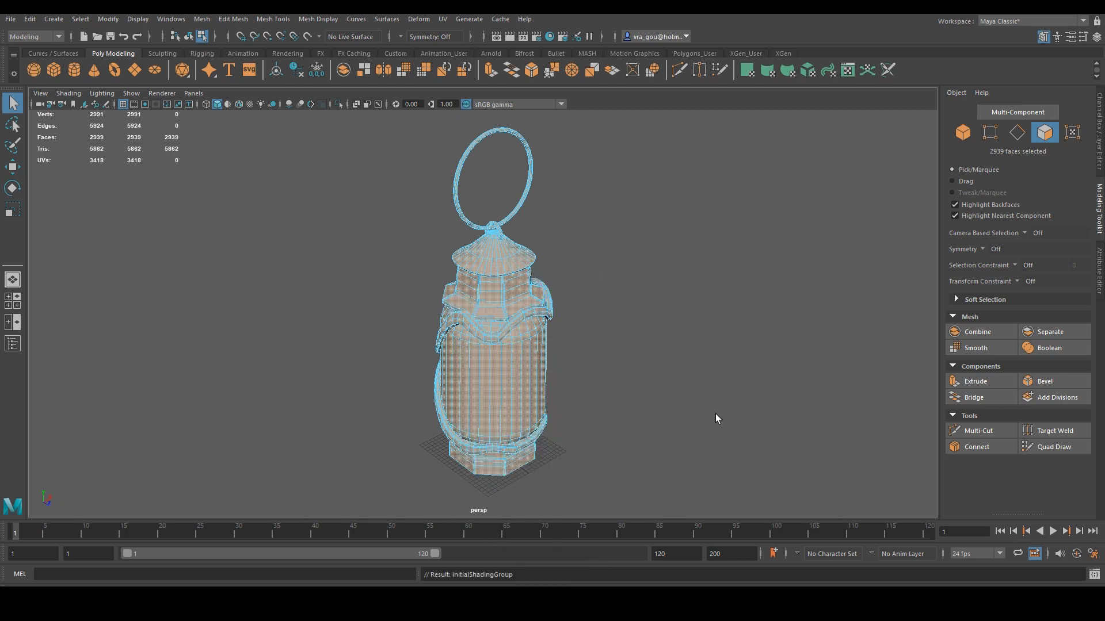
pyautogui.click(962, 133)
pyautogui.click(706, 277)
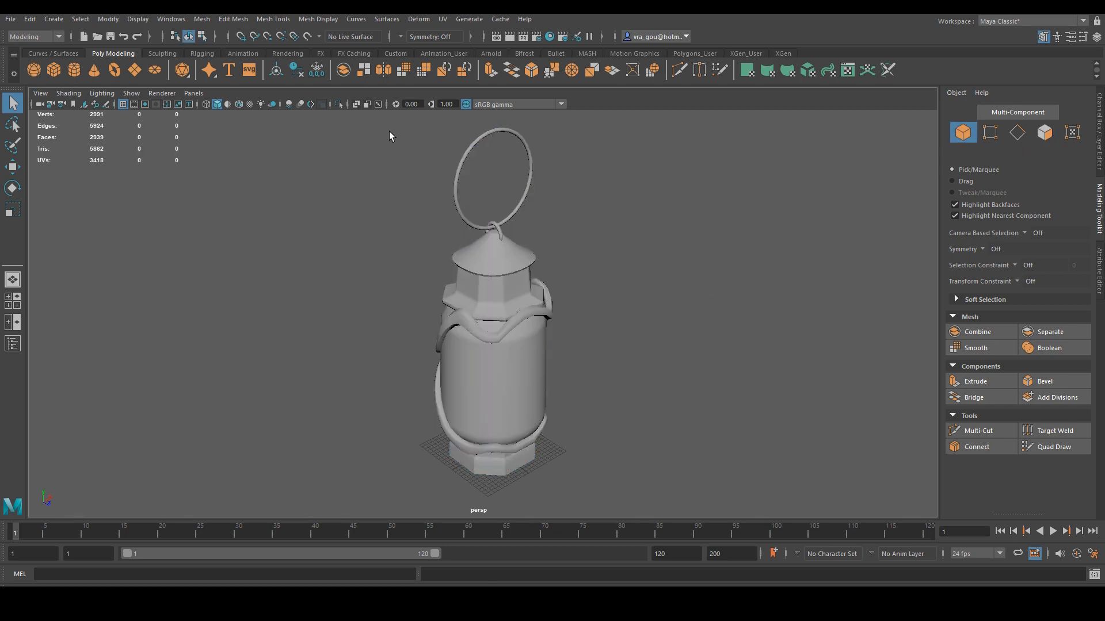
# Step: Select the whole lantern object and freeze its translation, rotation and scale transformations
pyautogui.scroll(-2, 535, 341)
pyautogui.keyDown('alt'); pyautogui.moveTo(535, 342); pyautogui.dragTo(517, 340, button='middle'); pyautogui.keyUp('alt')
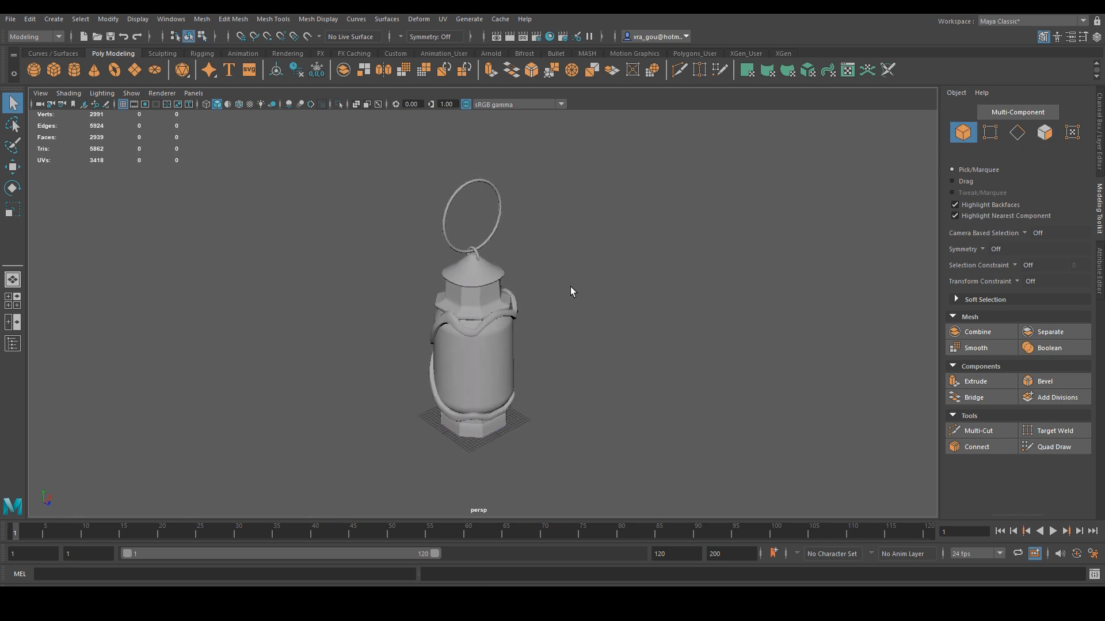
pyautogui.scroll(1, 570, 297)
pyautogui.click(484, 337)
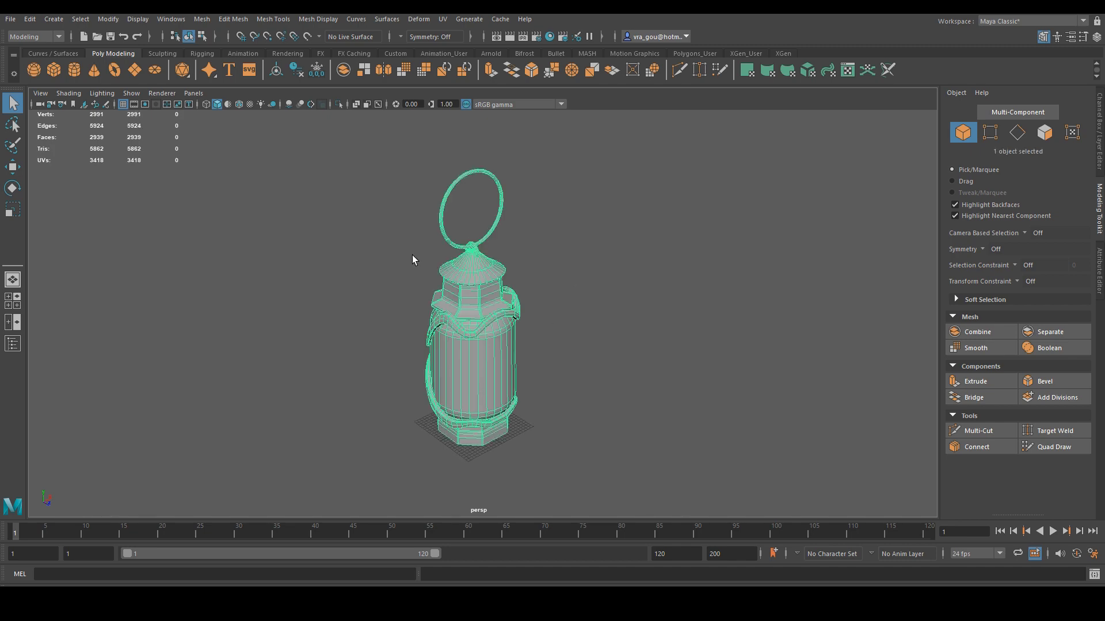
pyautogui.click(278, 73)
# Step: Start an FBX export of the selected lantern and choose the D:\Dropbox\Cours\NAND115-A14-N01\TP4-TEXTURE folder as its destination
pyautogui.click(11, 19)
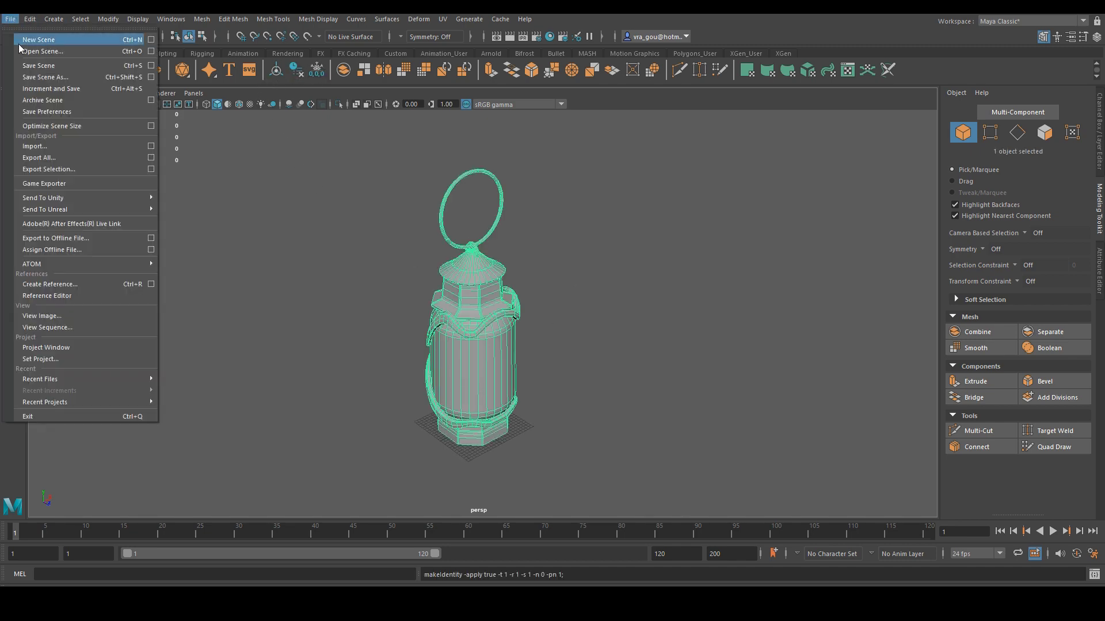
pyautogui.click(57, 162)
pyautogui.moveTo(429, 104); pyautogui.dragTo(430, 95)
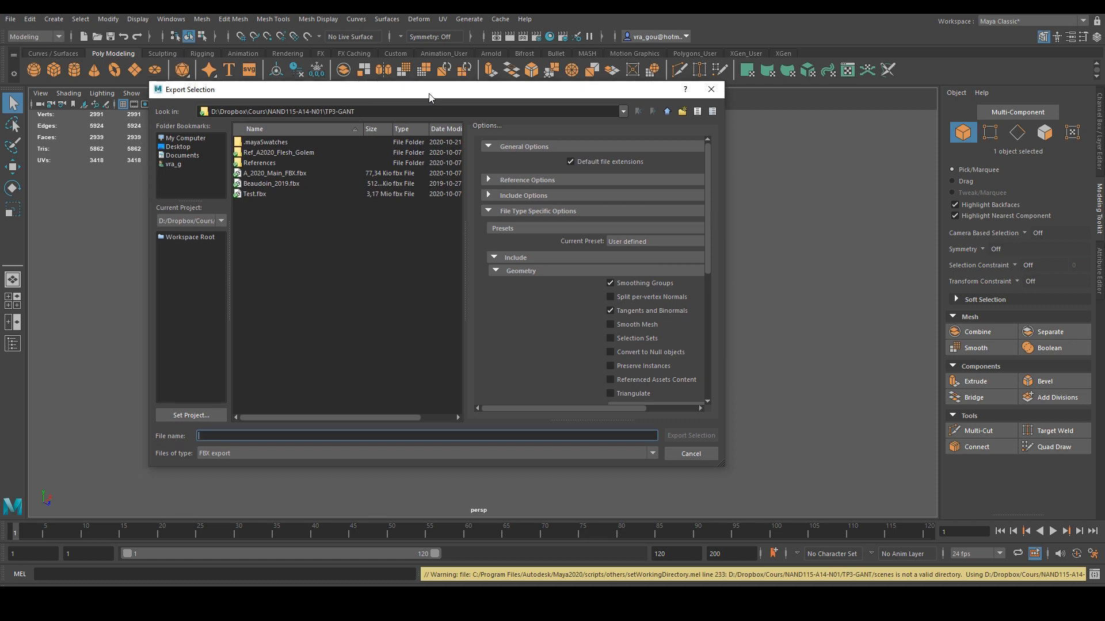
pyautogui.click(623, 111)
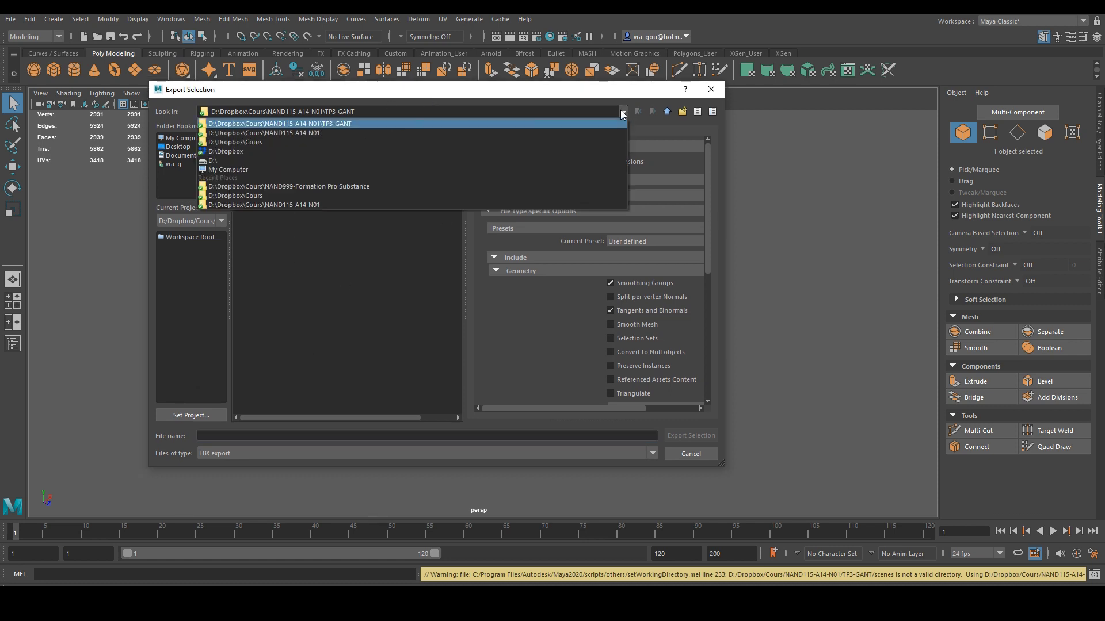
pyautogui.click(623, 111)
pyautogui.click(667, 111)
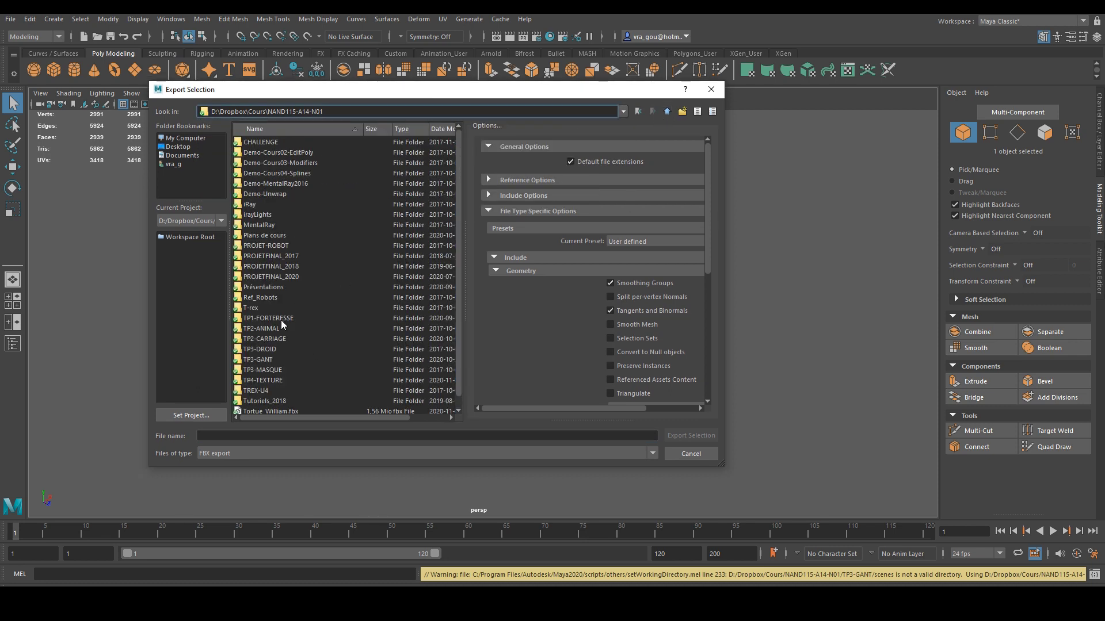
pyautogui.scroll(-1, 264, 325)
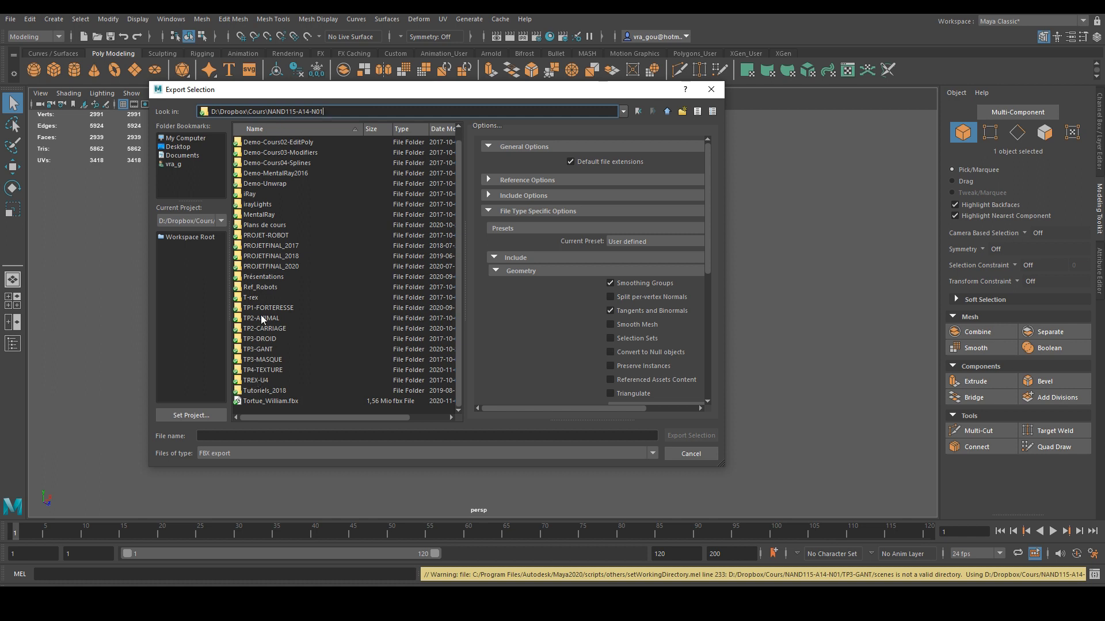
pyautogui.doubleClick(262, 371)
# Step: Name the export file Lantern_Sketchfab_01, review the FBX options, and export the selection
pyautogui.click(250, 436)
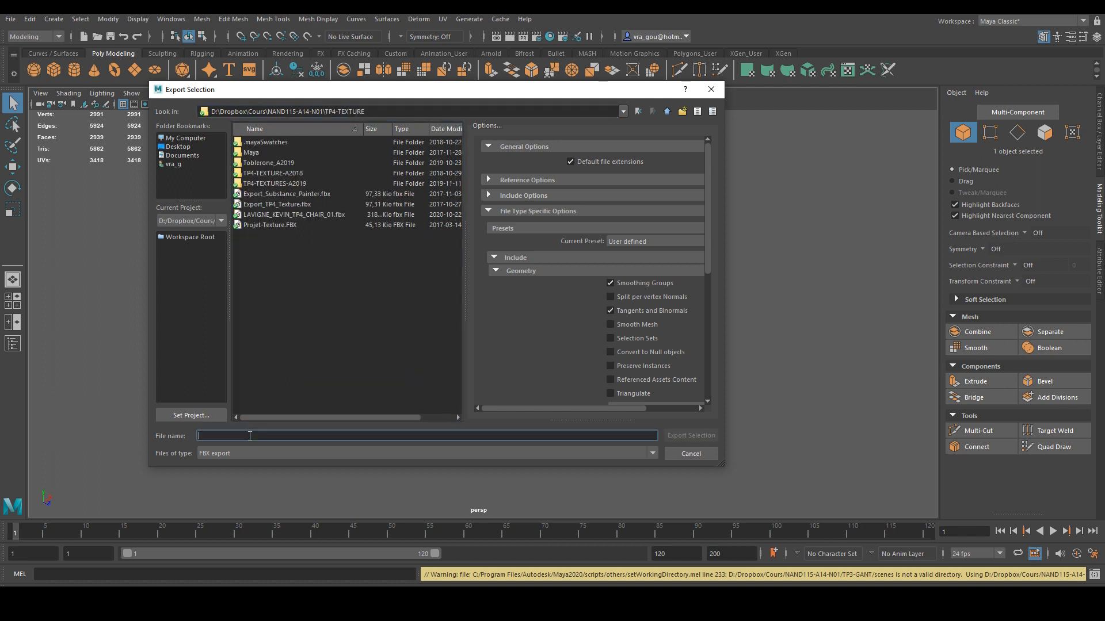
pyautogui.write('Lant')
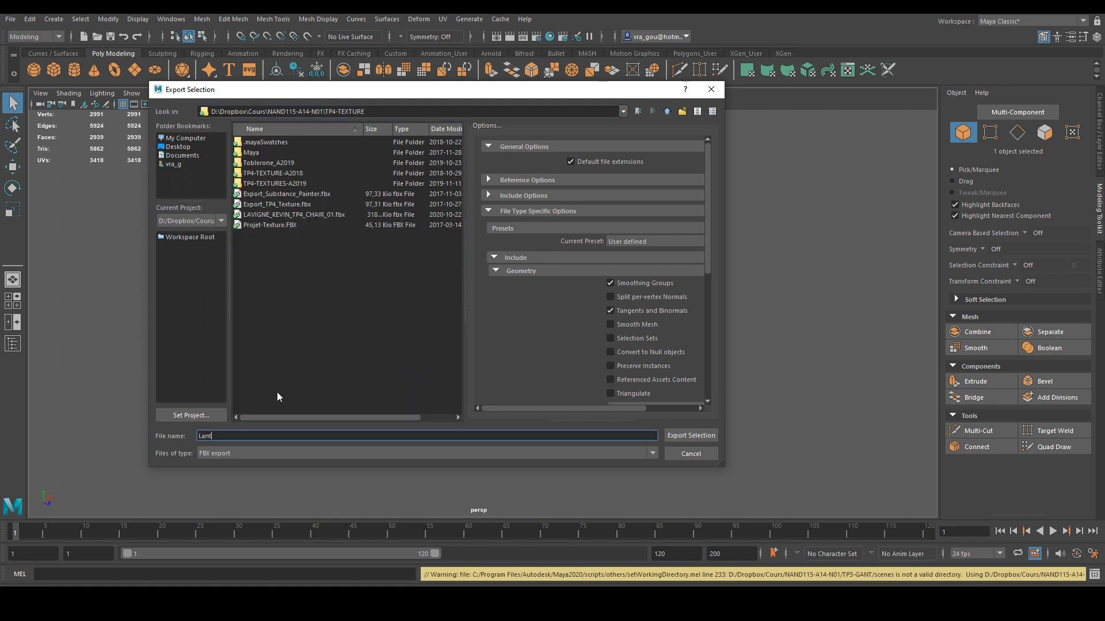
pyautogui.write('ern_Sketchfab_01')
pyautogui.moveTo(723, 465); pyautogui.dragTo(751, 530)
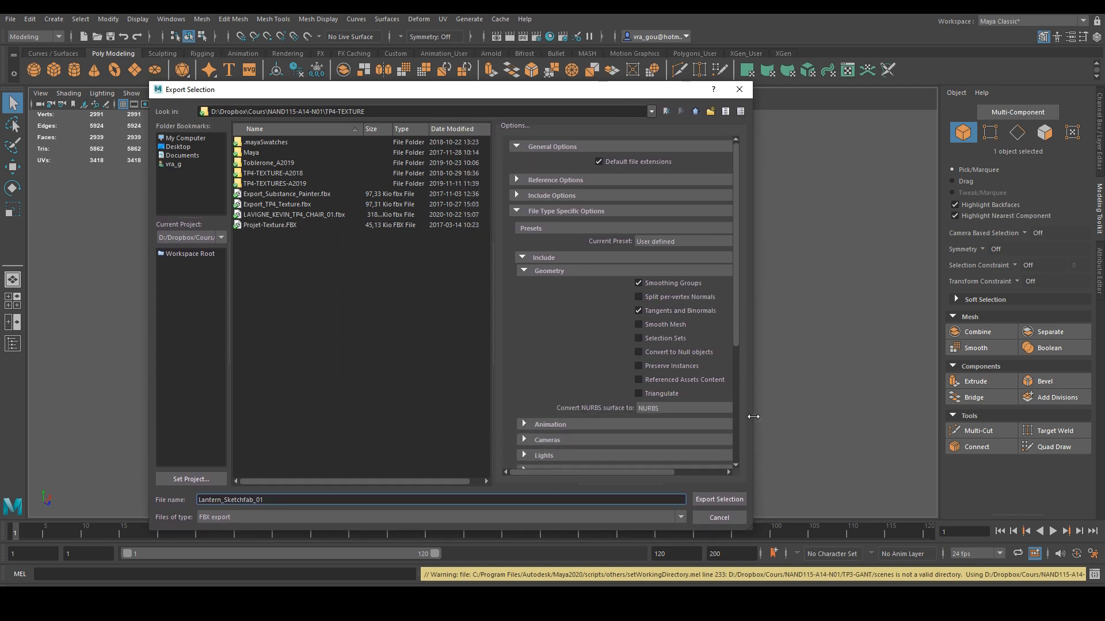
pyautogui.moveTo(751, 423); pyautogui.dragTo(803, 420)
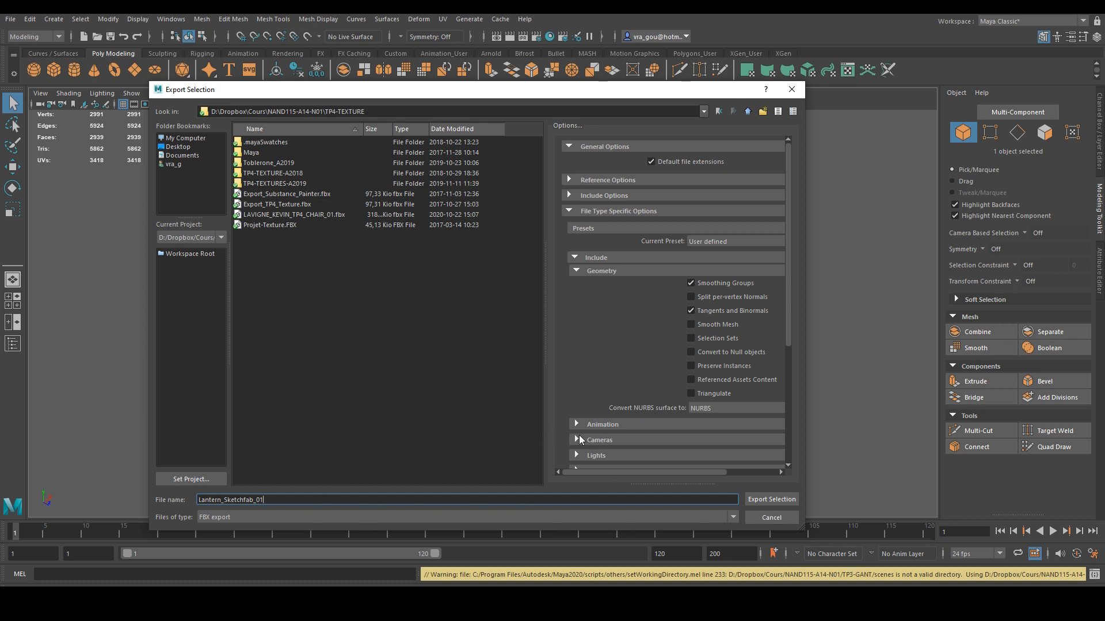
pyautogui.scroll(-4, 575, 338)
pyautogui.scroll(4, 582, 382)
pyautogui.scroll(-5, 574, 208)
pyautogui.scroll(5, 594, 299)
pyautogui.click(759, 502)
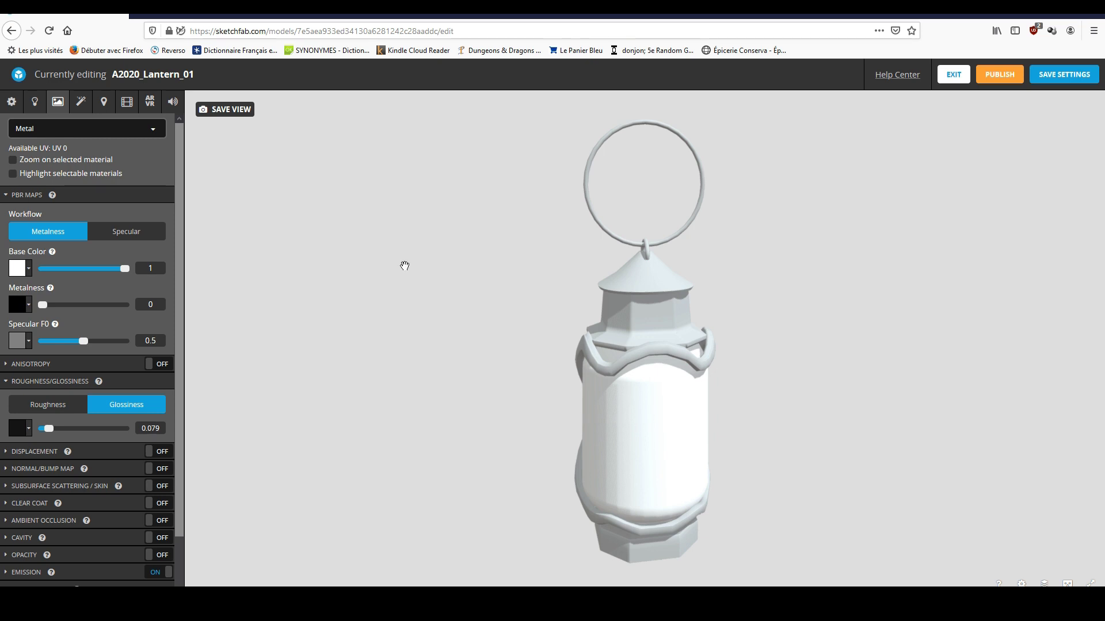
# Step: Switch to the Sketchfab 3D editor and check the list of materials on the uploaded A2020_Lantern_01 model
pyautogui.click(121, 129)
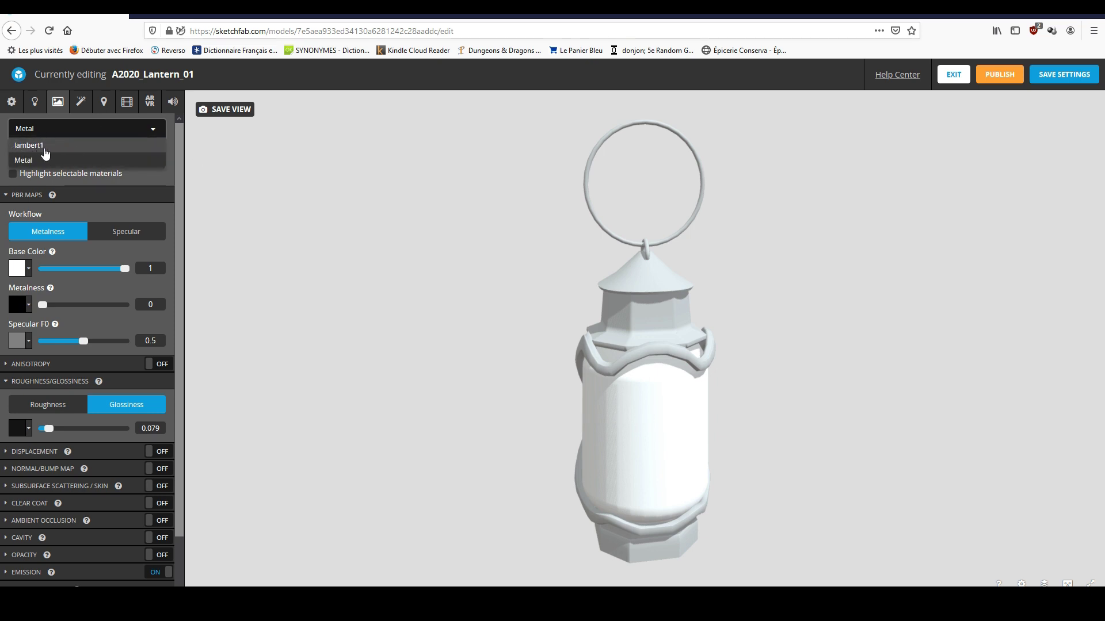
pyautogui.click(77, 134)
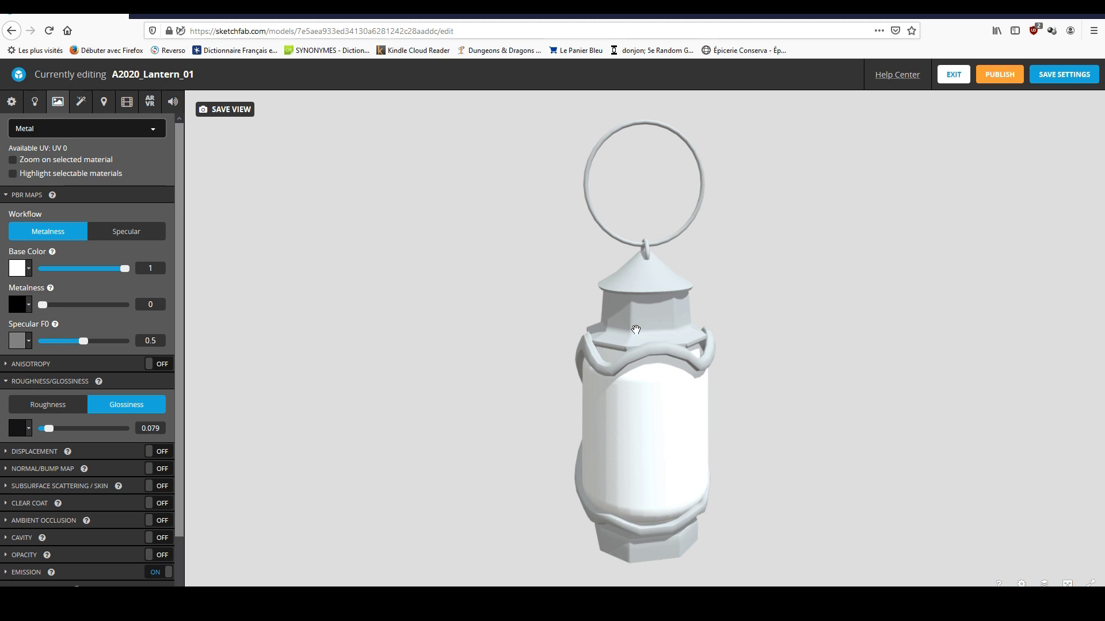
# Step: Leave the 3D editor and re-upload the model, replacing its file with Lantern_Sketchfab_01.fbx
pyautogui.click(965, 80)
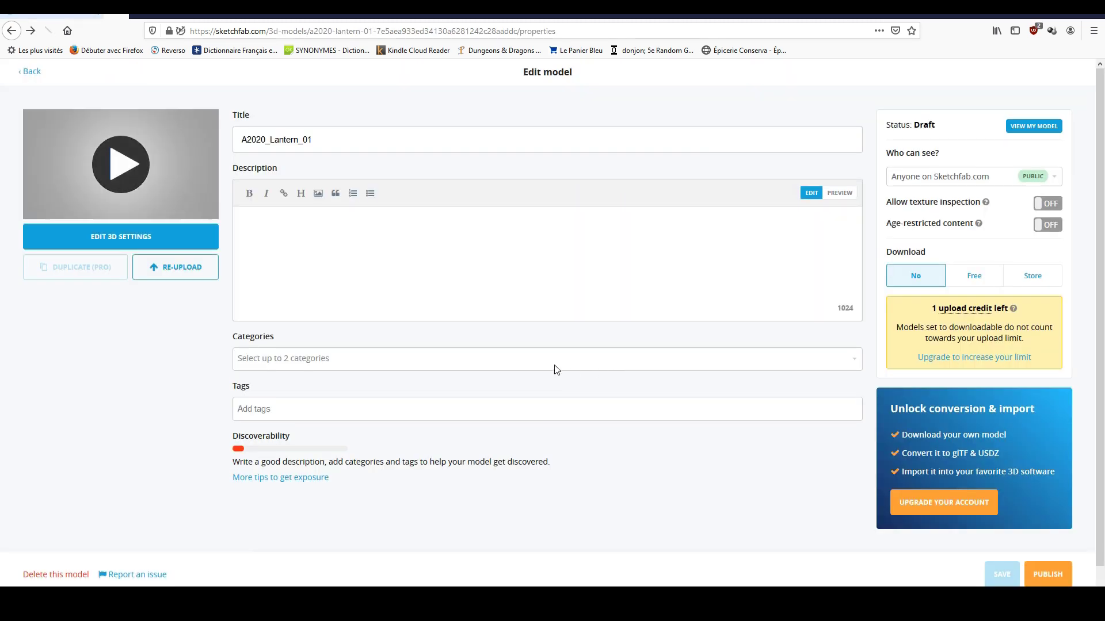
pyautogui.click(173, 274)
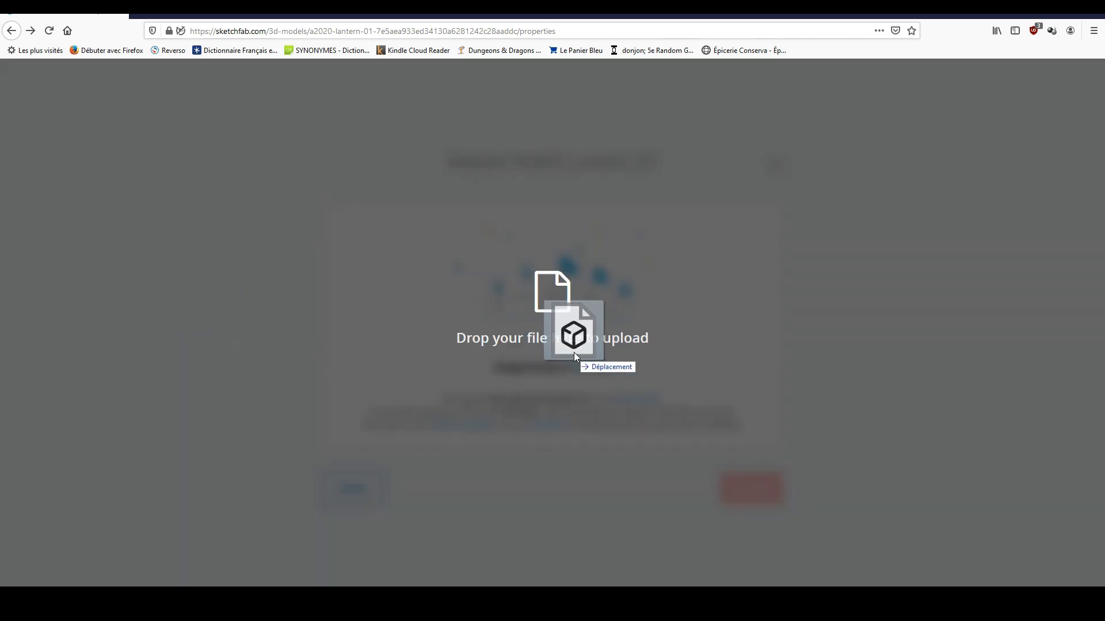
pyautogui.moveTo(574, 352); pyautogui.dragTo(565, 323)
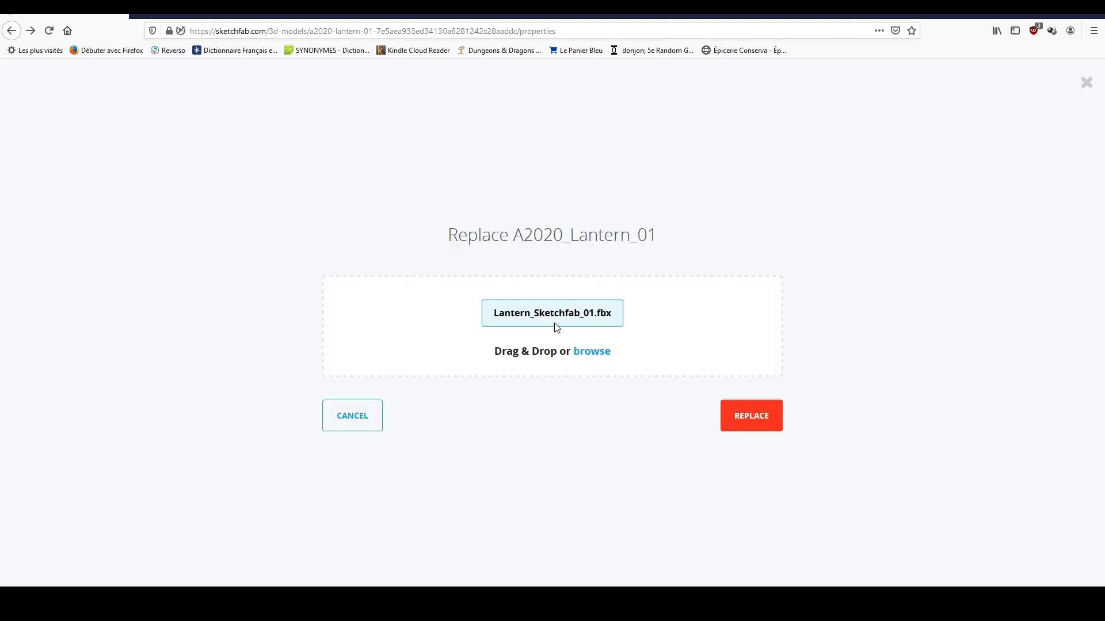
pyautogui.click(748, 418)
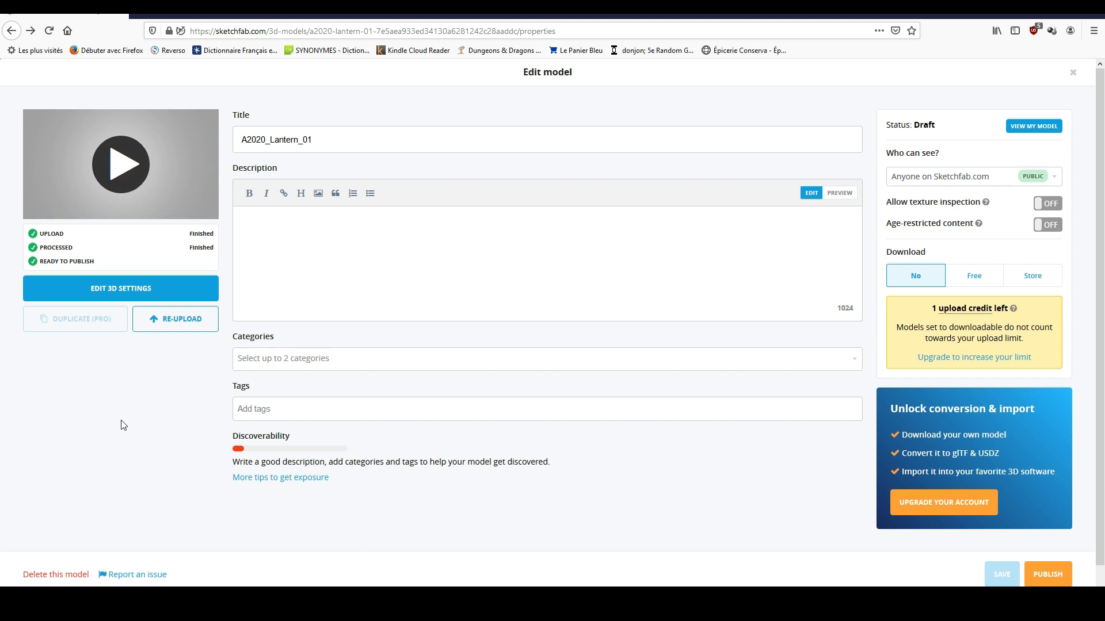
# Step: Turn on texture inspection for the model, and go to its 3D settings, leaving the properties page without saving
pyautogui.click(1044, 203)
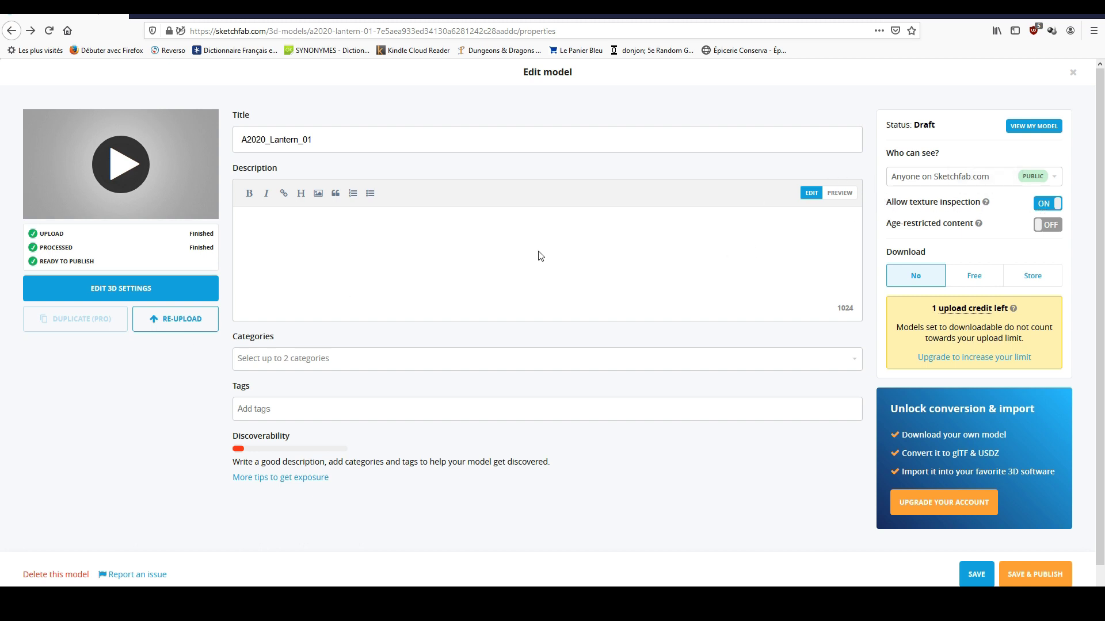
pyautogui.click(91, 288)
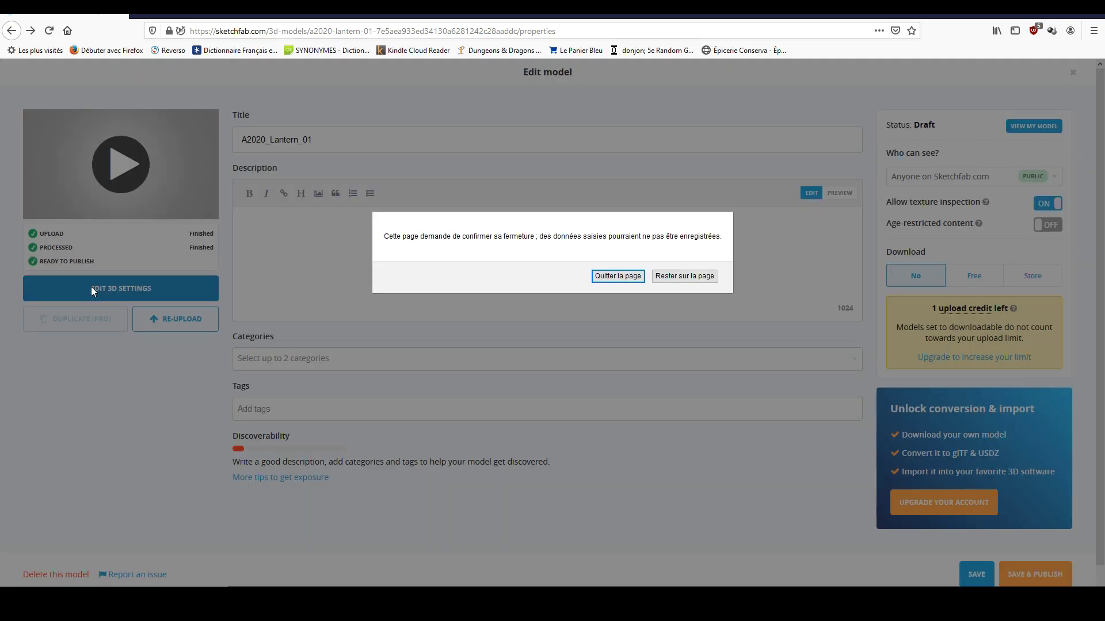
pyautogui.click(618, 277)
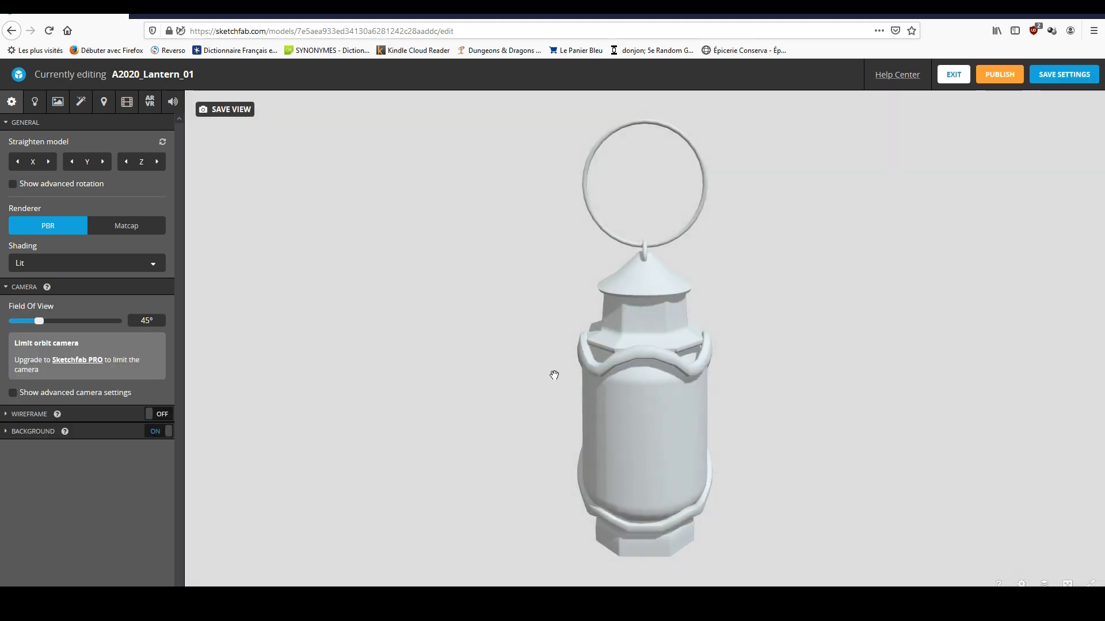
# Step: Orbit the re-uploaded lantern and check the list of materials in its material settings
pyautogui.moveTo(553, 375); pyautogui.dragTo(545, 341)
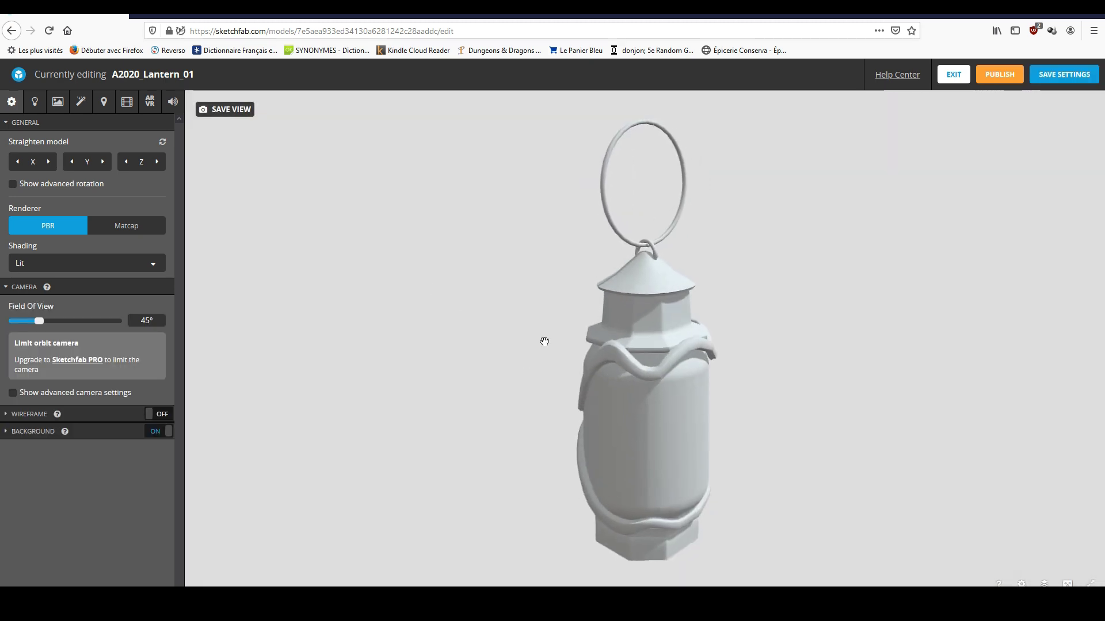
pyautogui.click(58, 102)
pyautogui.click(89, 129)
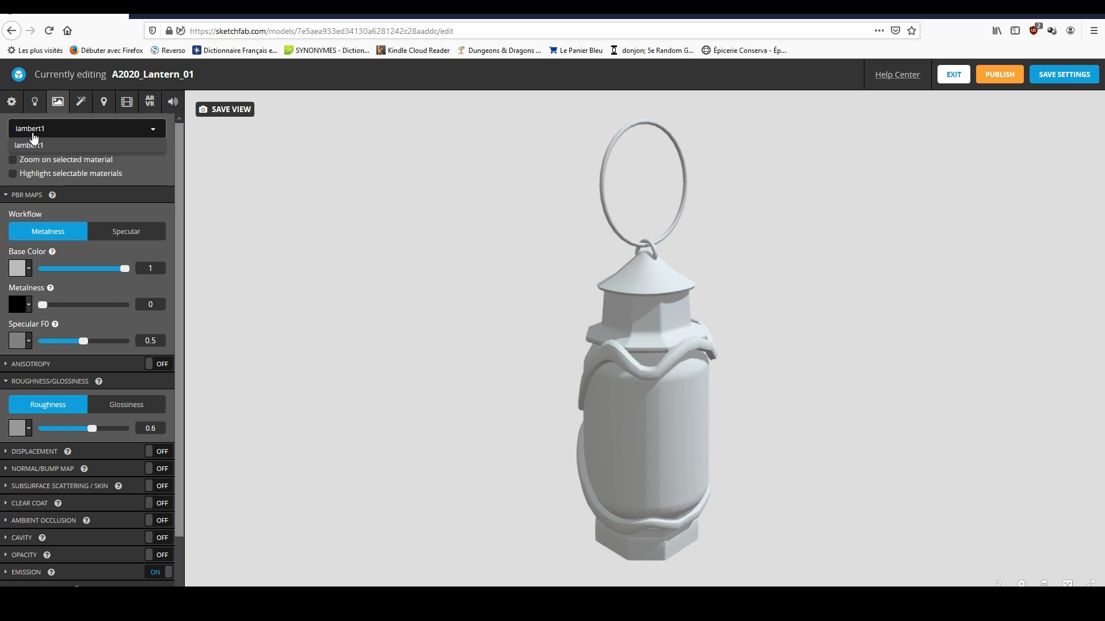
pyautogui.click(36, 132)
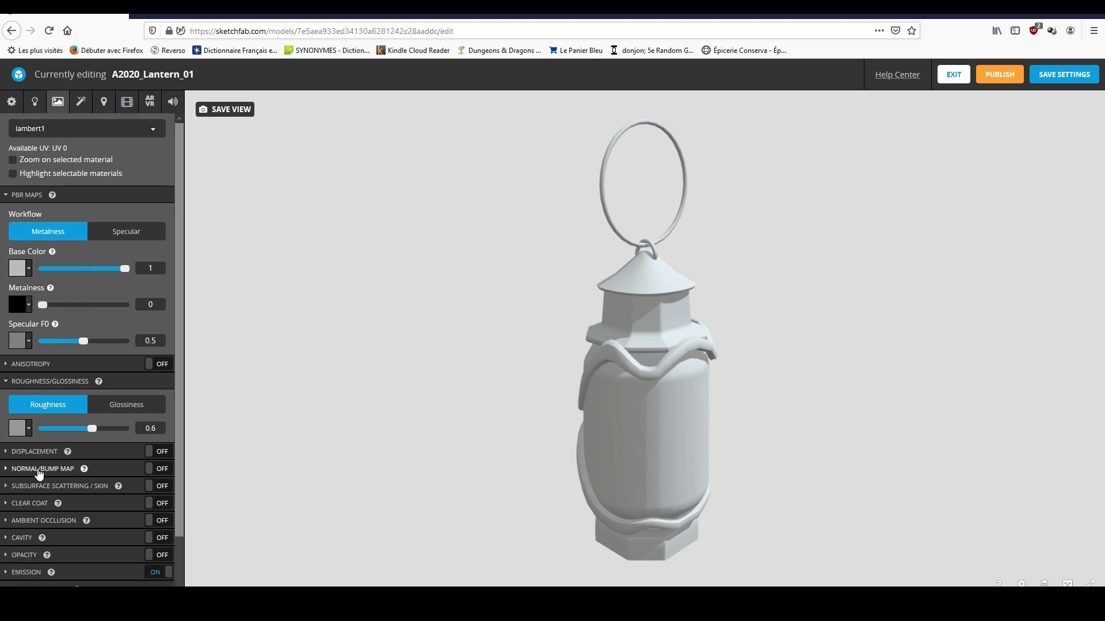
# Step: Enable the Normal/Bump Map channel of the lambert1 material and expand its settings
pyautogui.click(38, 469)
pyautogui.click(153, 473)
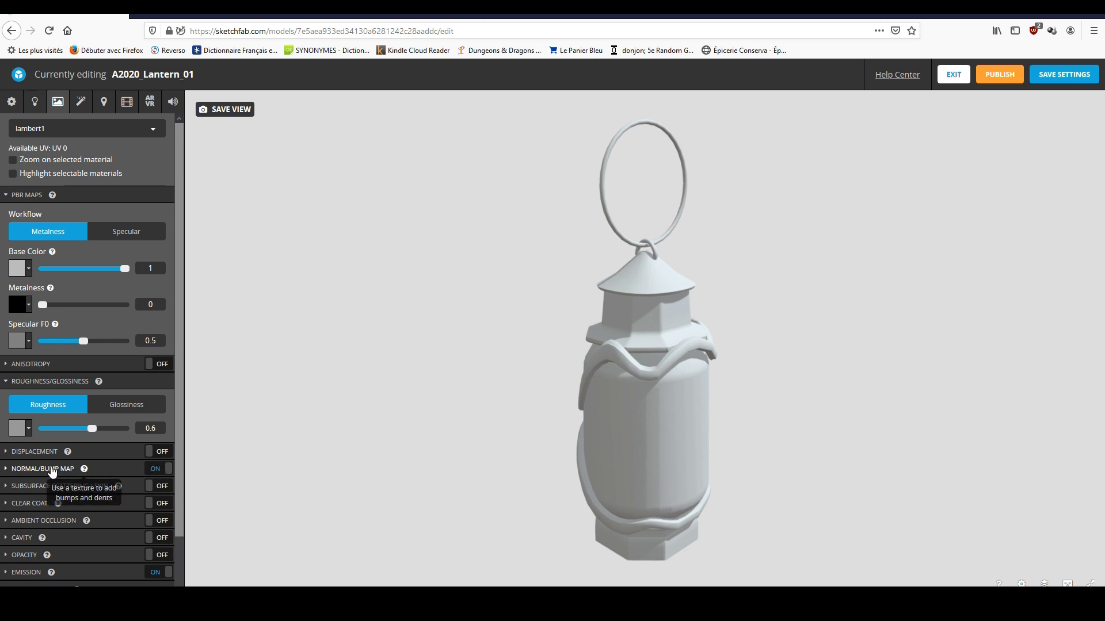
pyautogui.click(8, 472)
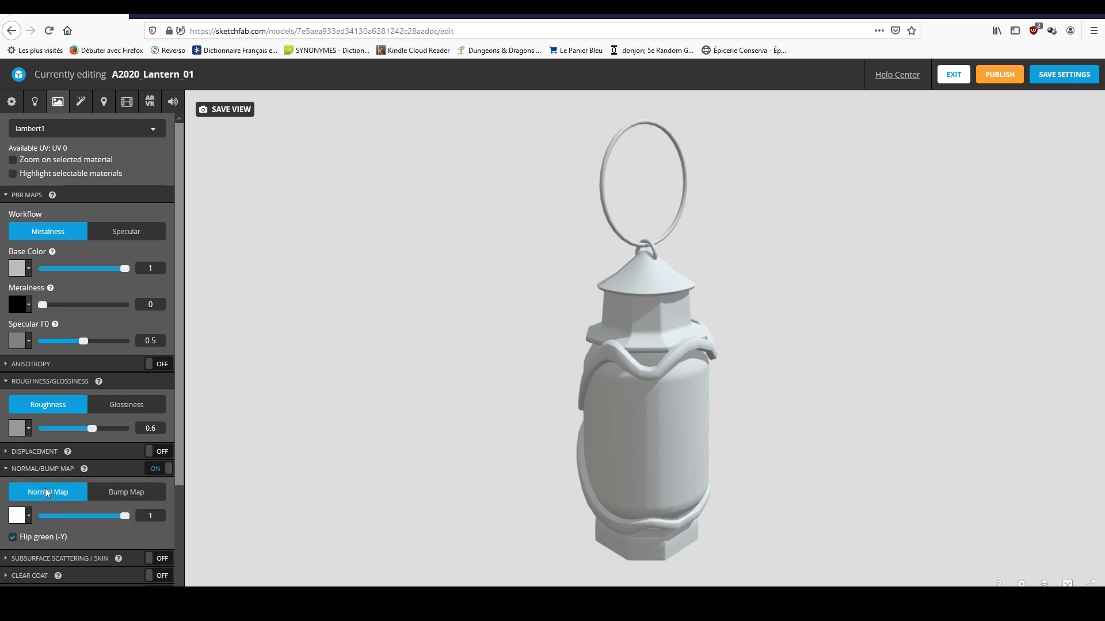
pyautogui.scroll(-3, 79, 502)
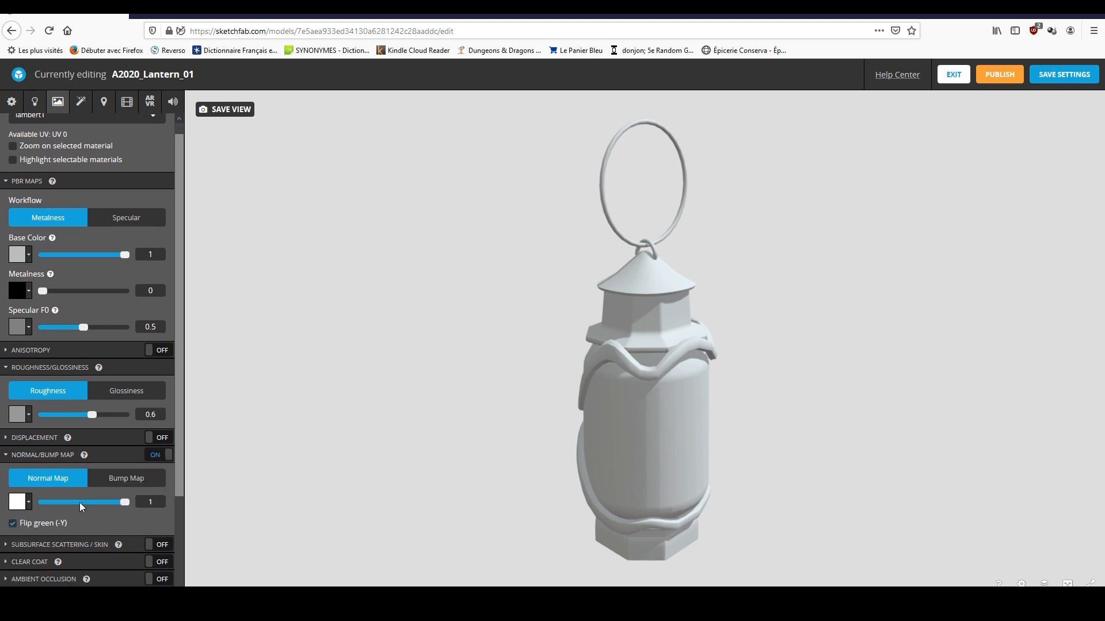
pyautogui.scroll(3, 68, 422)
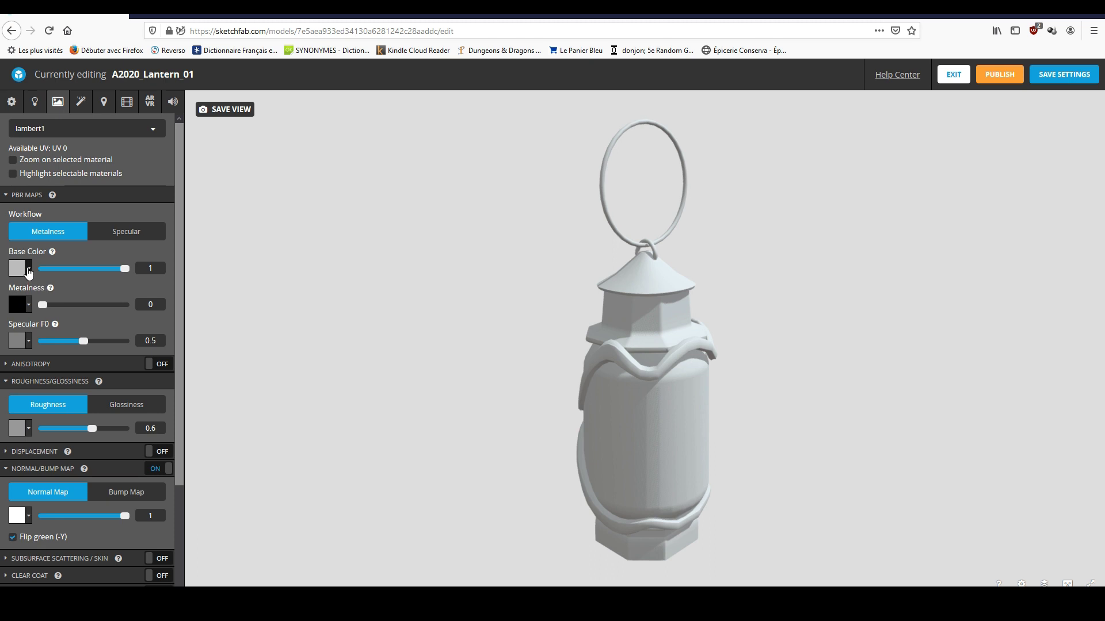
# Step: Import A2020_Lantern_01_Lantern_BaseColor.png from the D:\Download folder and assign it as the Base Color texture
pyautogui.click(29, 271)
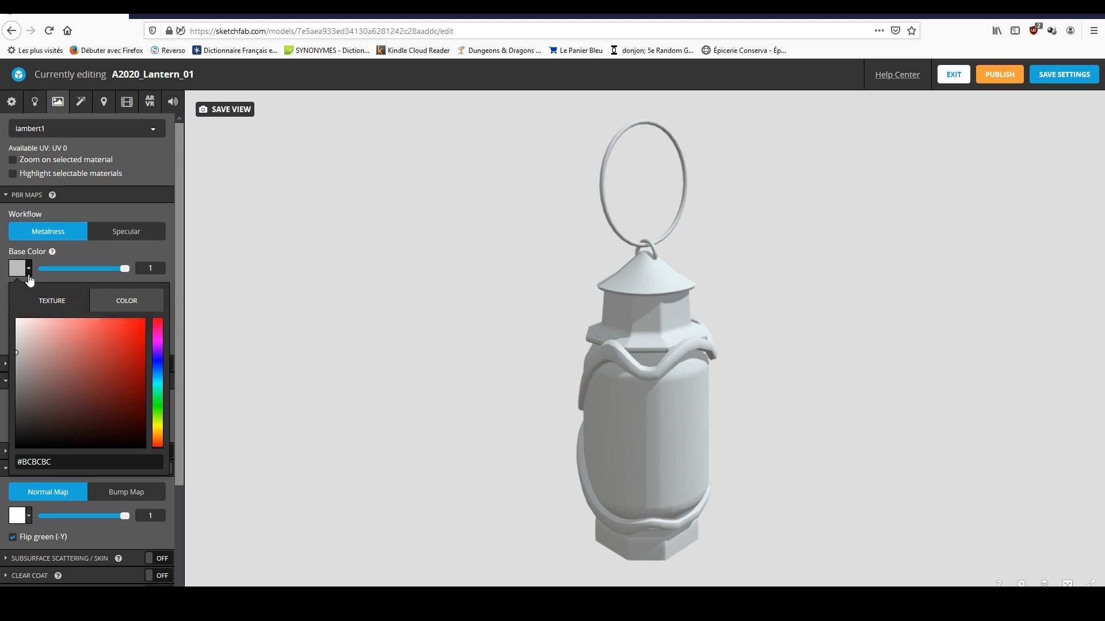
pyautogui.click(42, 306)
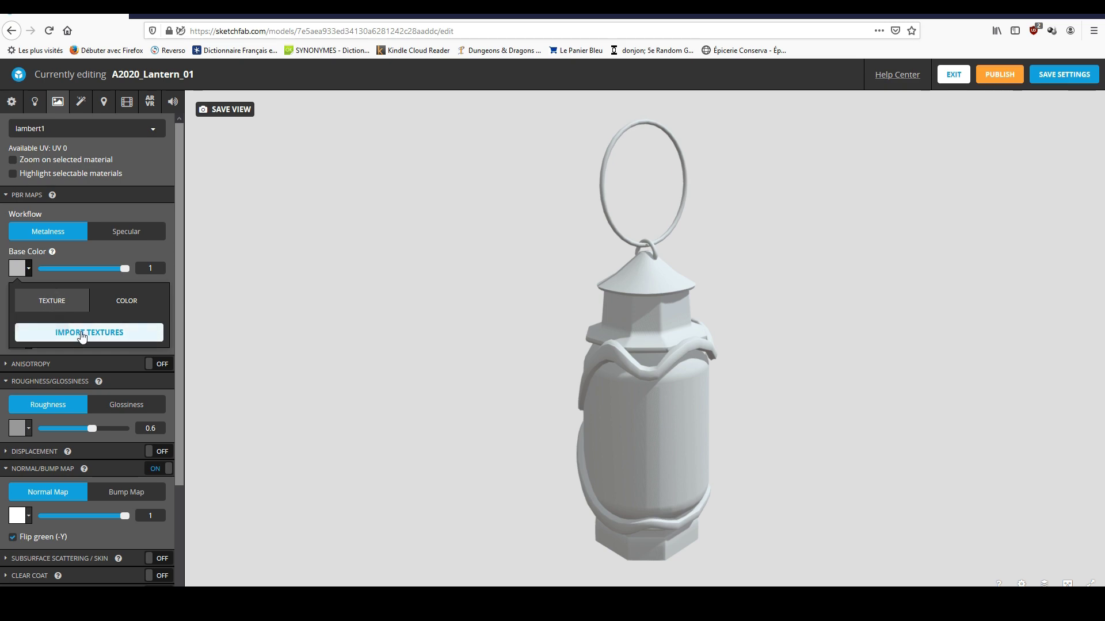
pyautogui.click(81, 336)
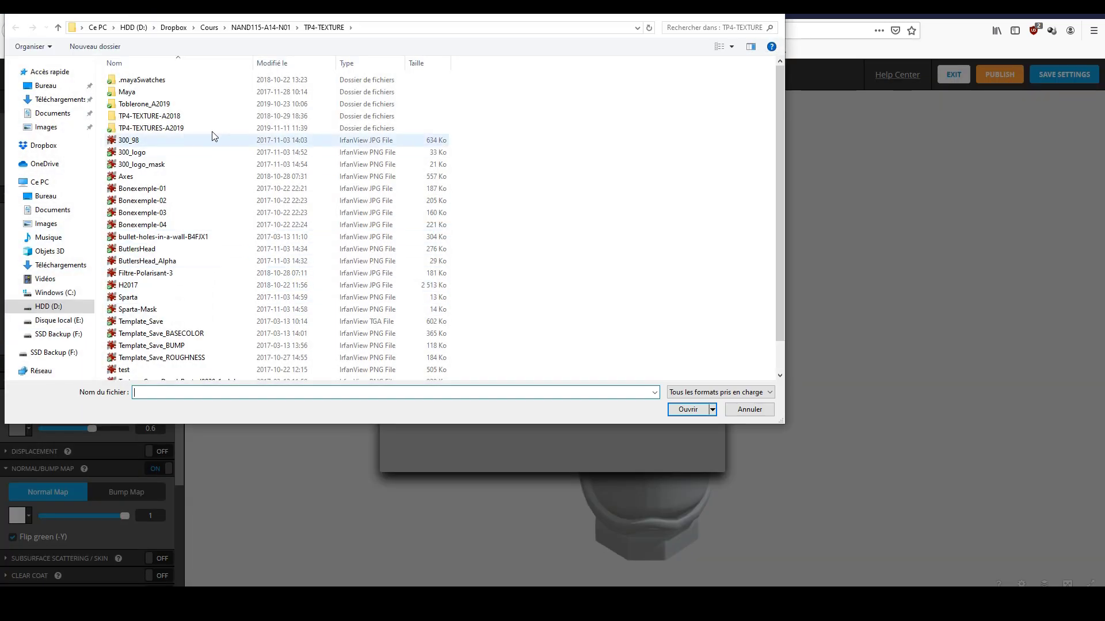
pyautogui.click(173, 27)
pyautogui.click(134, 27)
pyautogui.doubleClick(140, 141)
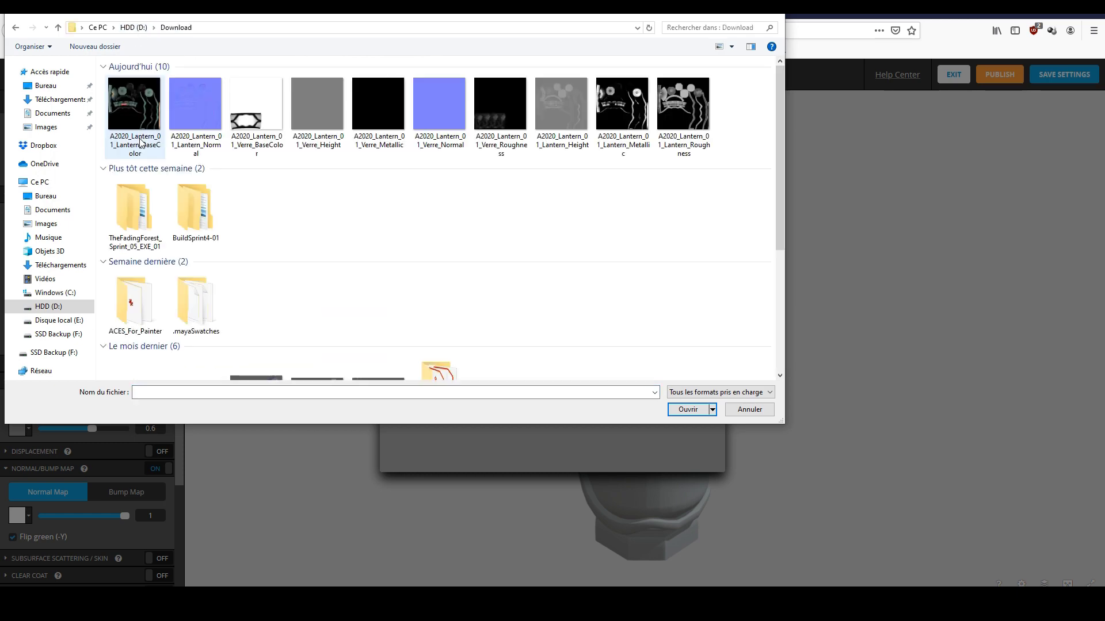
pyautogui.doubleClick(134, 104)
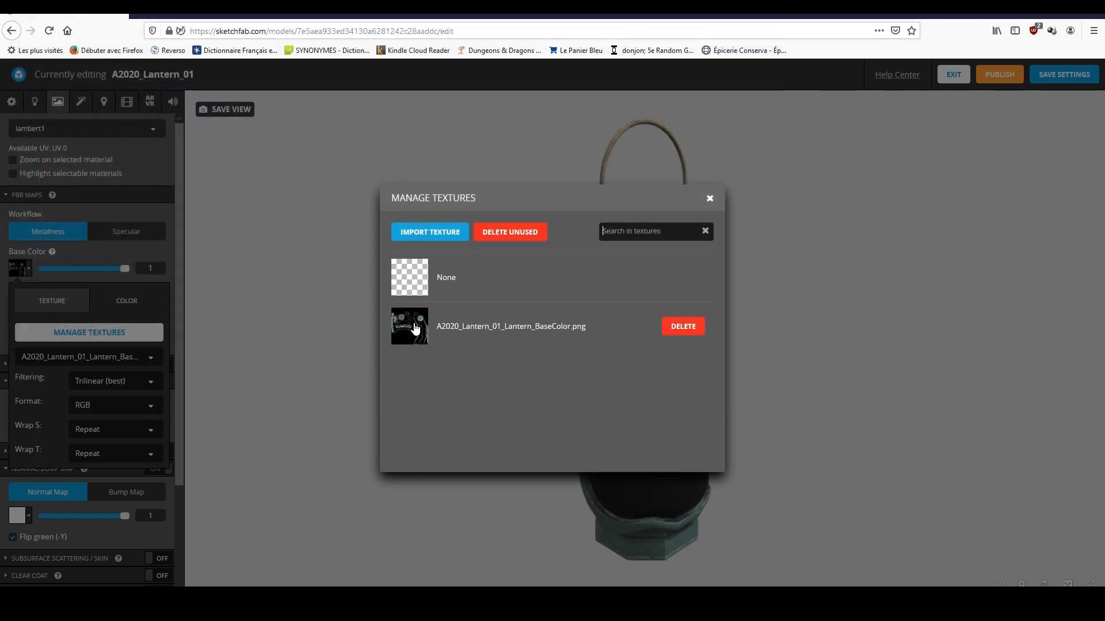
pyautogui.click(423, 329)
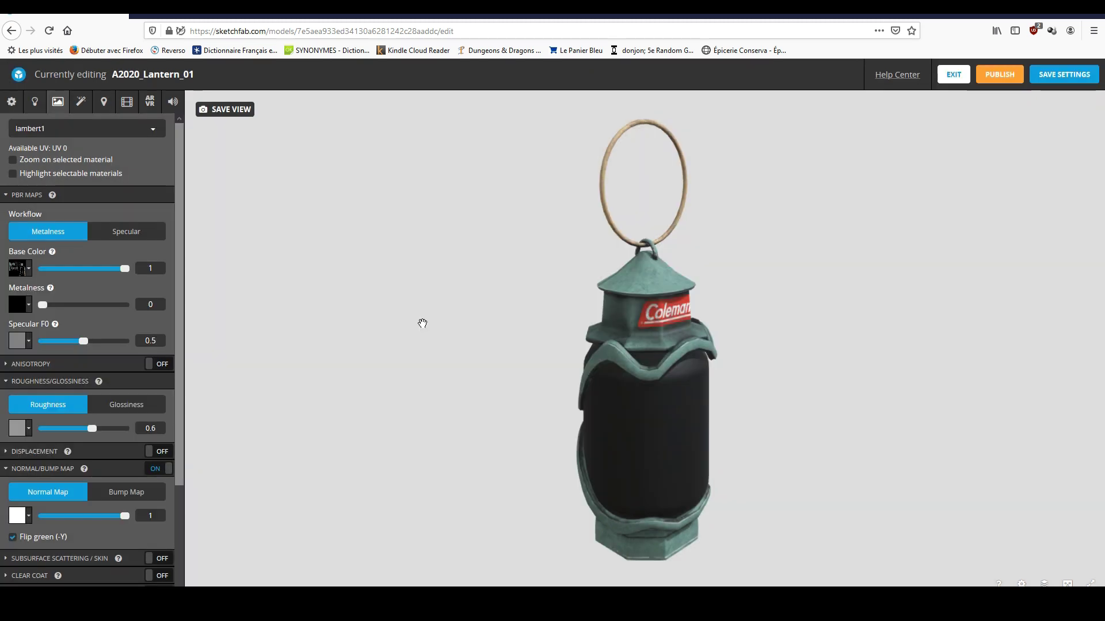
pyautogui.moveTo(673, 414)
pyautogui.mouseDown()
pyautogui.moveTo(604, 409)
pyautogui.moveTo(716, 407)
pyautogui.moveTo(744, 360)
pyautogui.moveTo(733, 424)
pyautogui.moveTo(725, 407)
pyautogui.mouseUp()
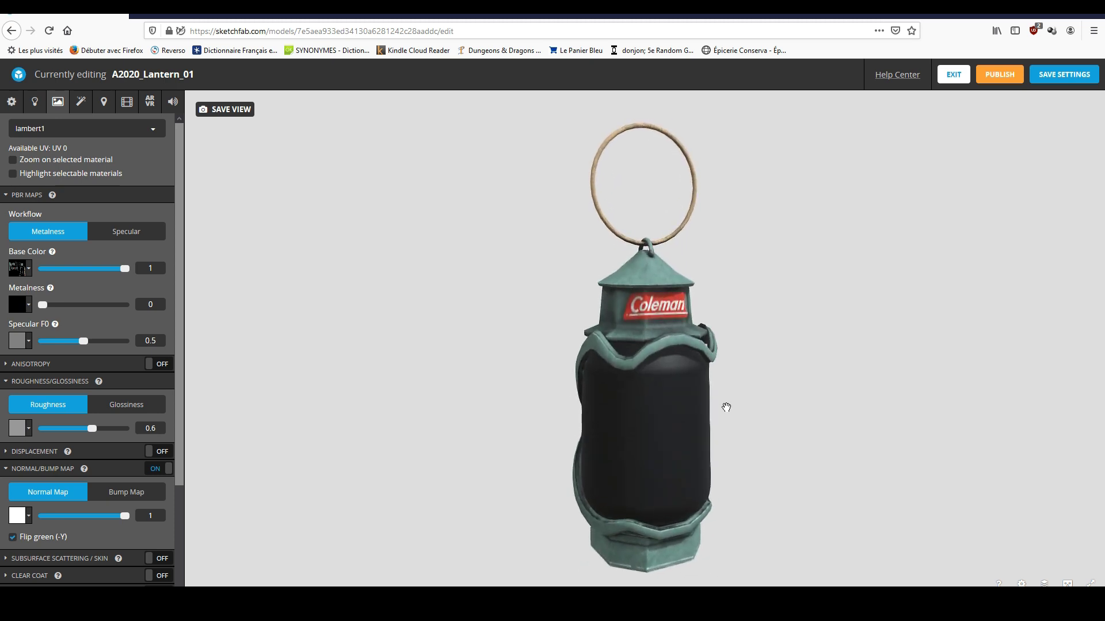
# Step: Import A2020_Lantern_01_Lantern_Metallic.png and assign it as the Metalness texture
pyautogui.click(31, 305)
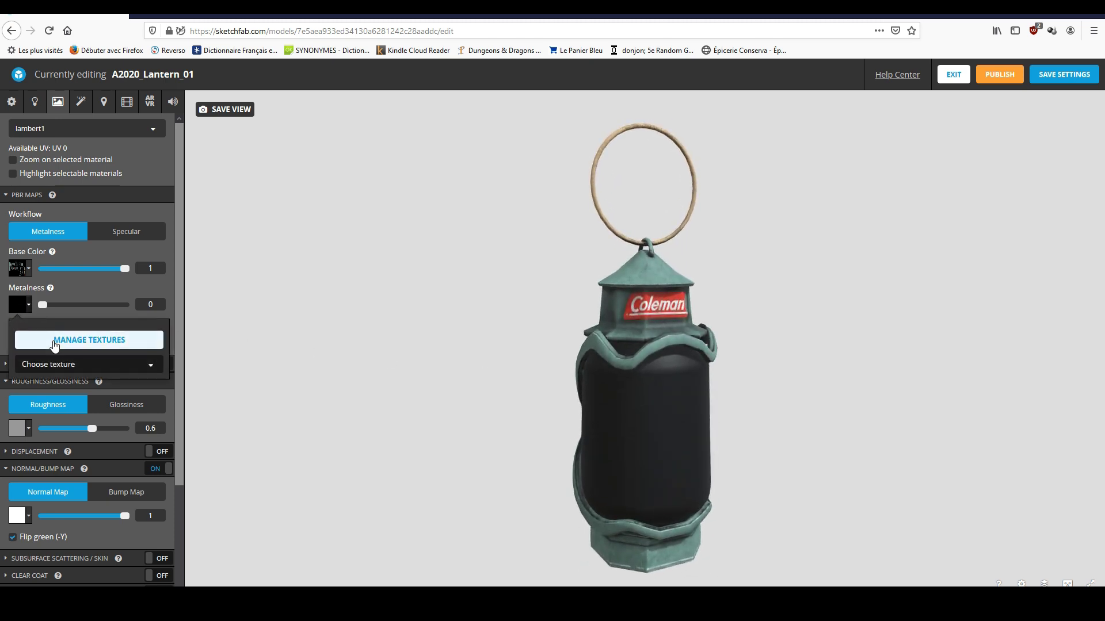
pyautogui.click(56, 341)
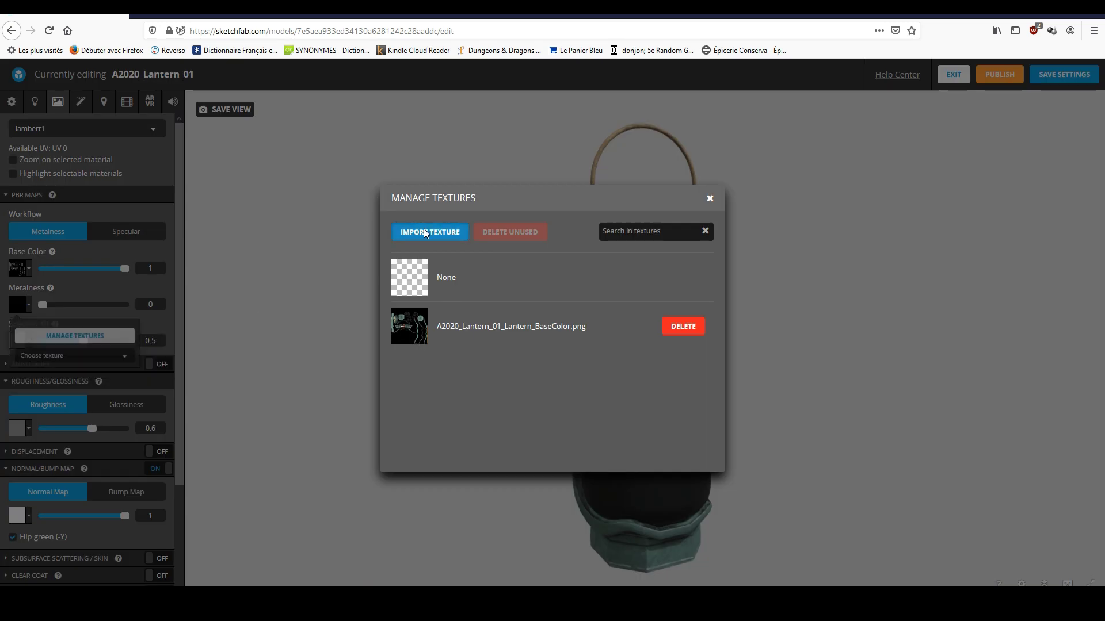
pyautogui.click(427, 233)
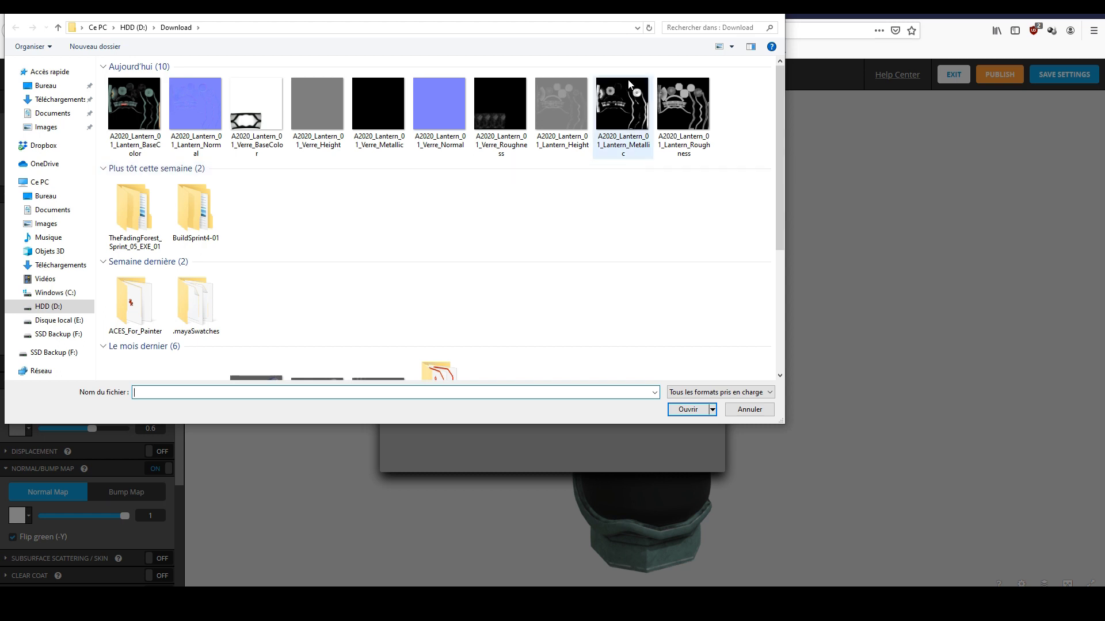
pyautogui.click(616, 113)
pyautogui.click(692, 409)
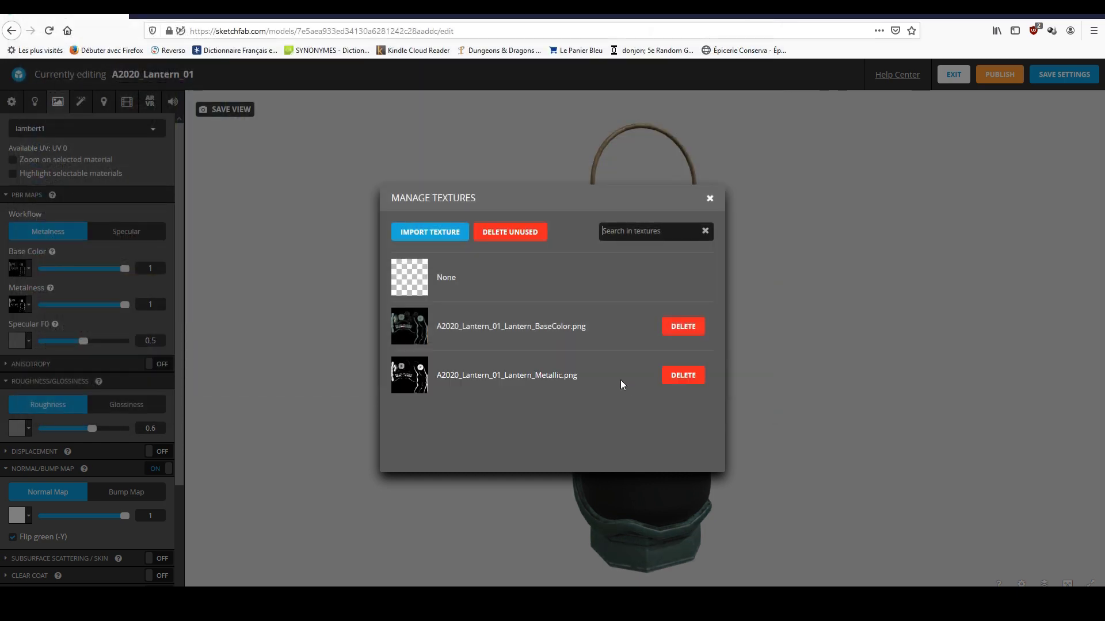
pyautogui.click(395, 385)
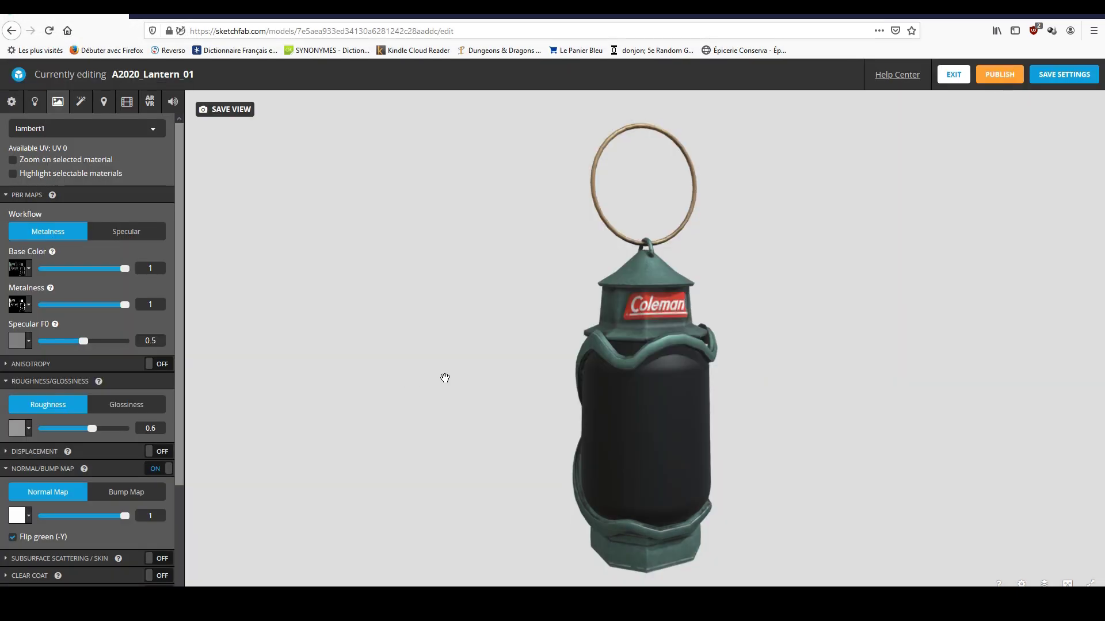
pyautogui.moveTo(499, 363); pyautogui.dragTo(472, 349)
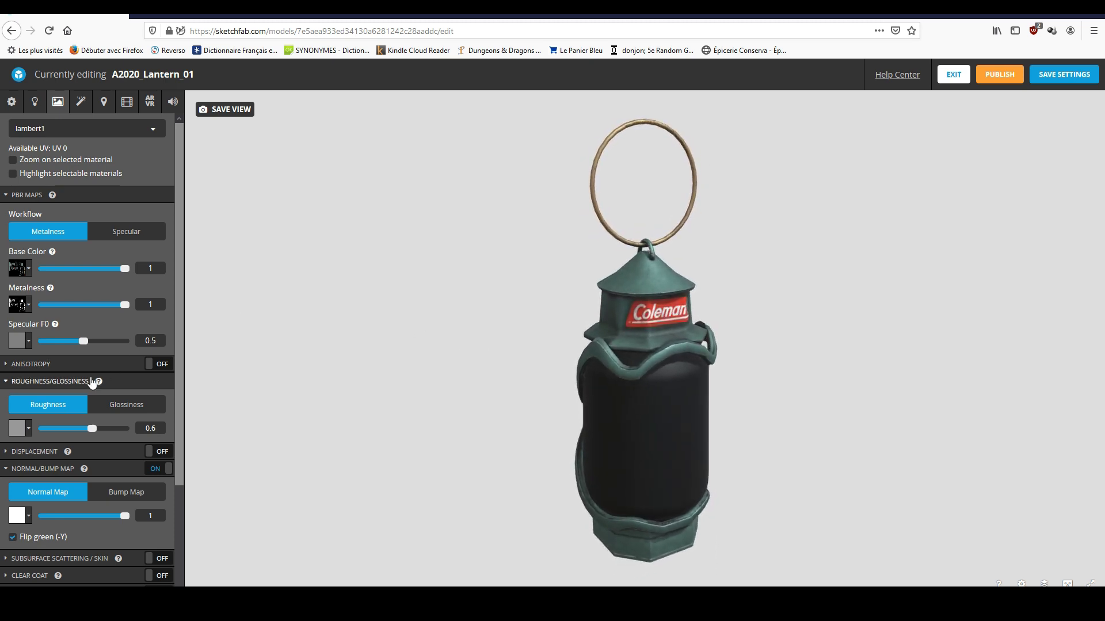
# Step: Import A2020_Lantern_01_Lantern_Roughness.png, assign it as the Roughness texture, and inspect the lantern up close
pyautogui.click(28, 428)
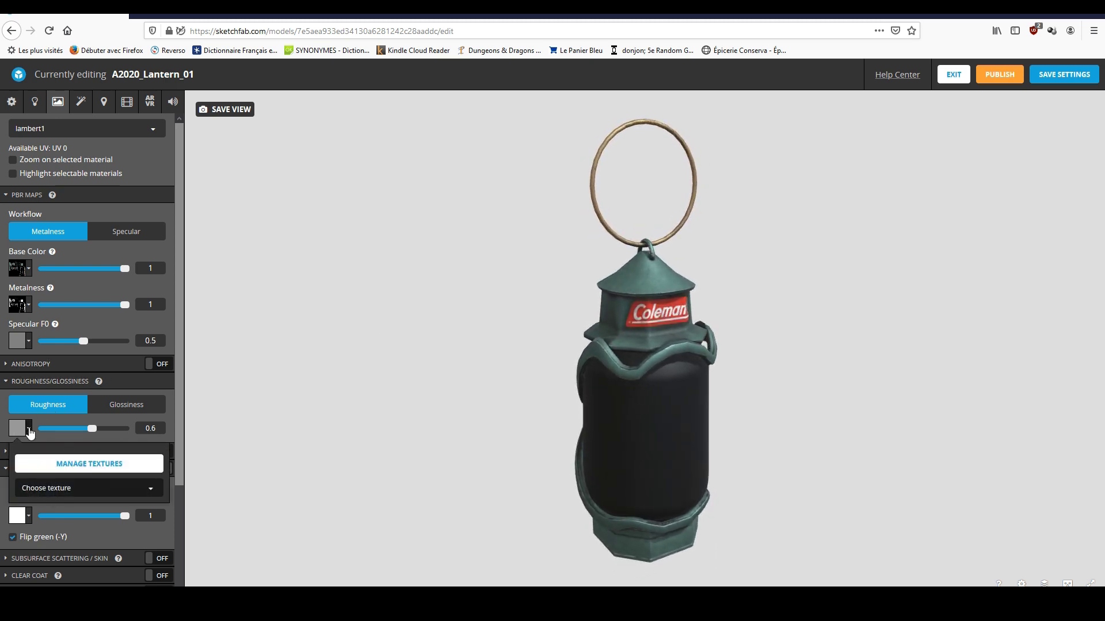
pyautogui.click(90, 464)
pyautogui.click(430, 230)
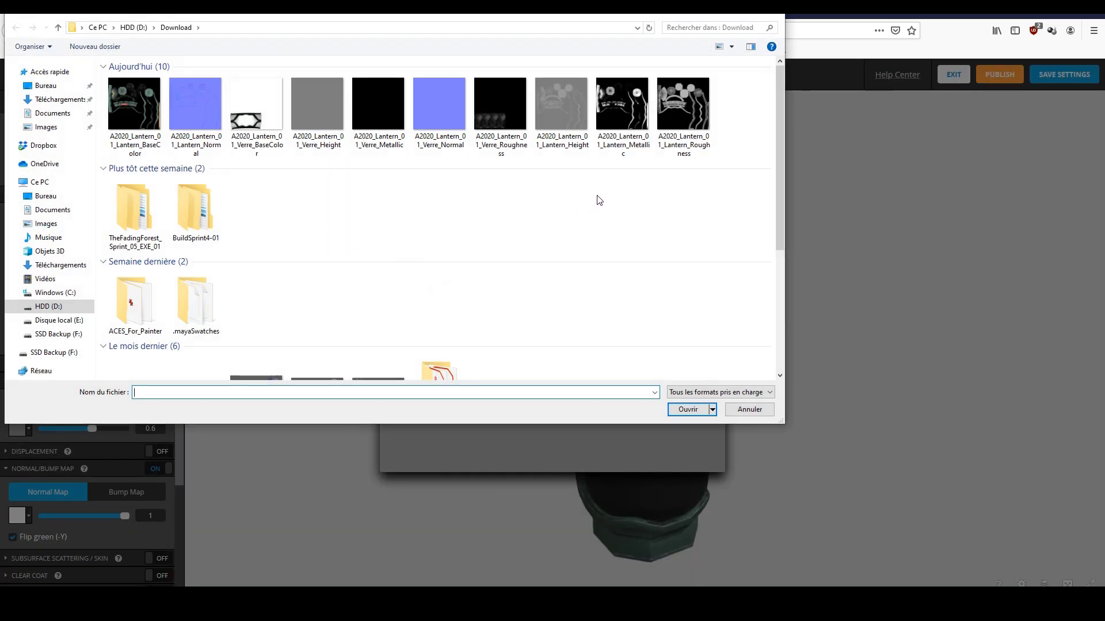
pyautogui.click(689, 123)
pyautogui.doubleClick(689, 123)
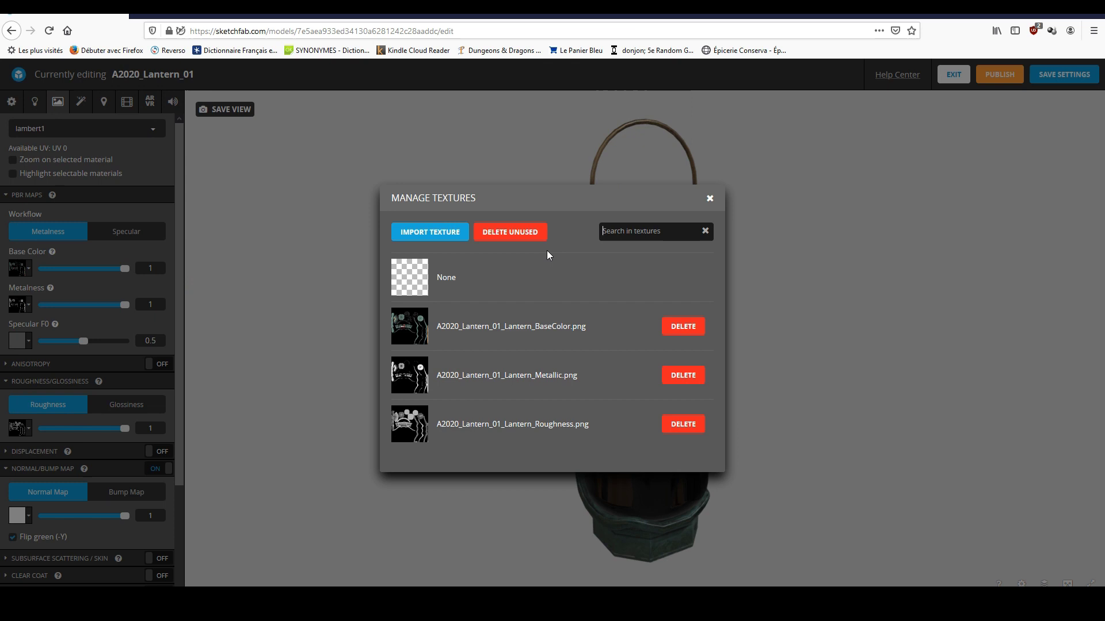
pyautogui.click(411, 427)
pyautogui.moveTo(412, 427); pyautogui.dragTo(566, 380)
pyautogui.scroll(2, 513, 401)
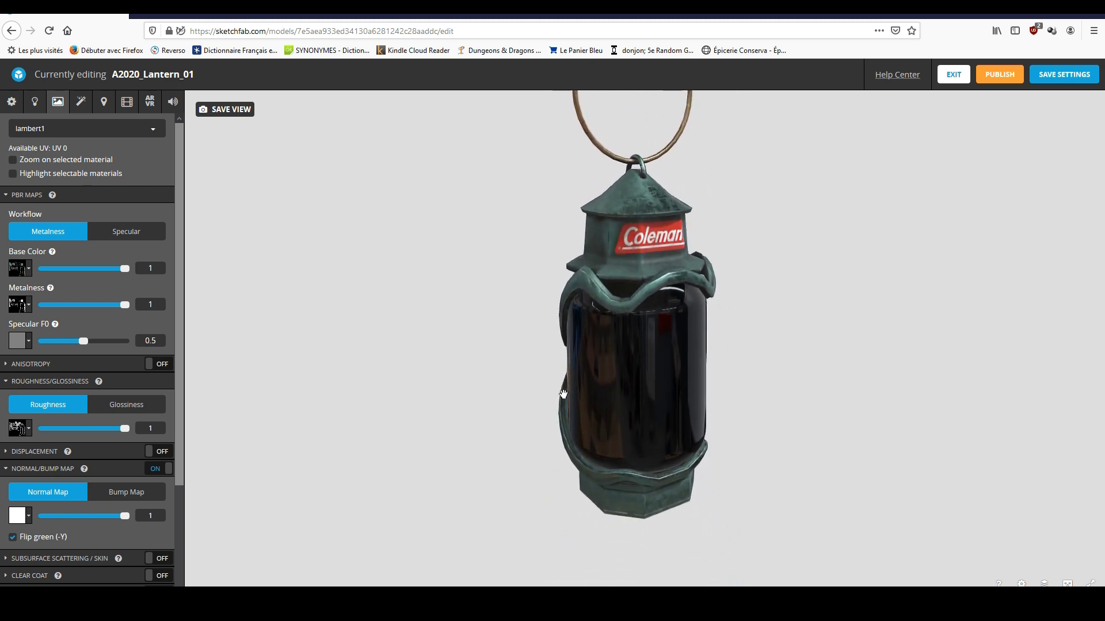
# Step: Import A2020_Lantern_01_Lantern_Normal.png and assign it as the Normal Map texture
pyautogui.click(30, 515)
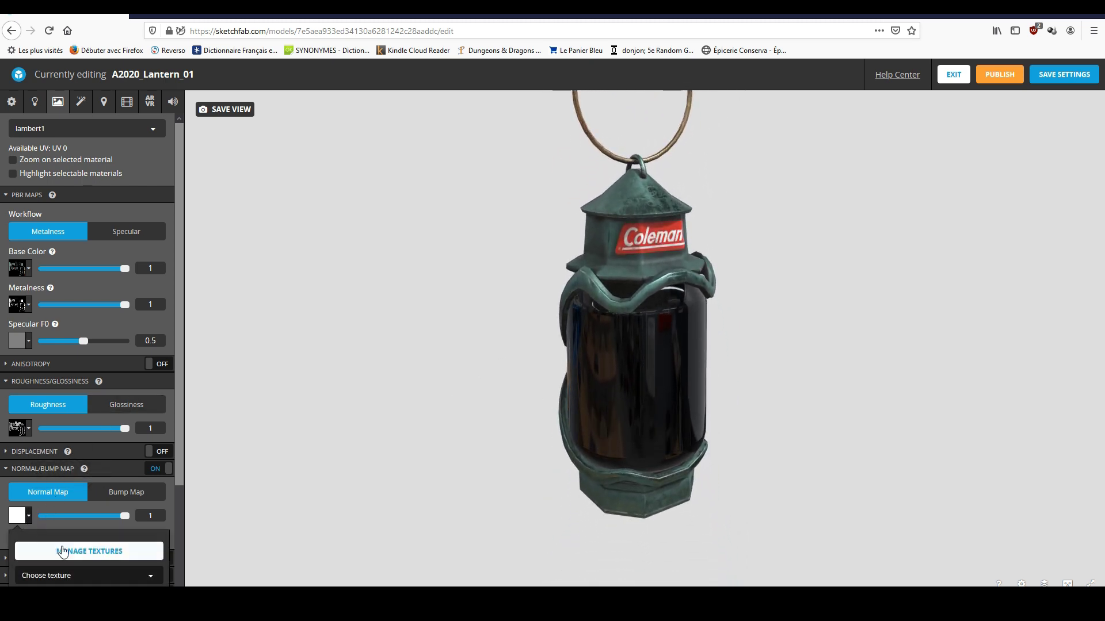
pyautogui.click(68, 551)
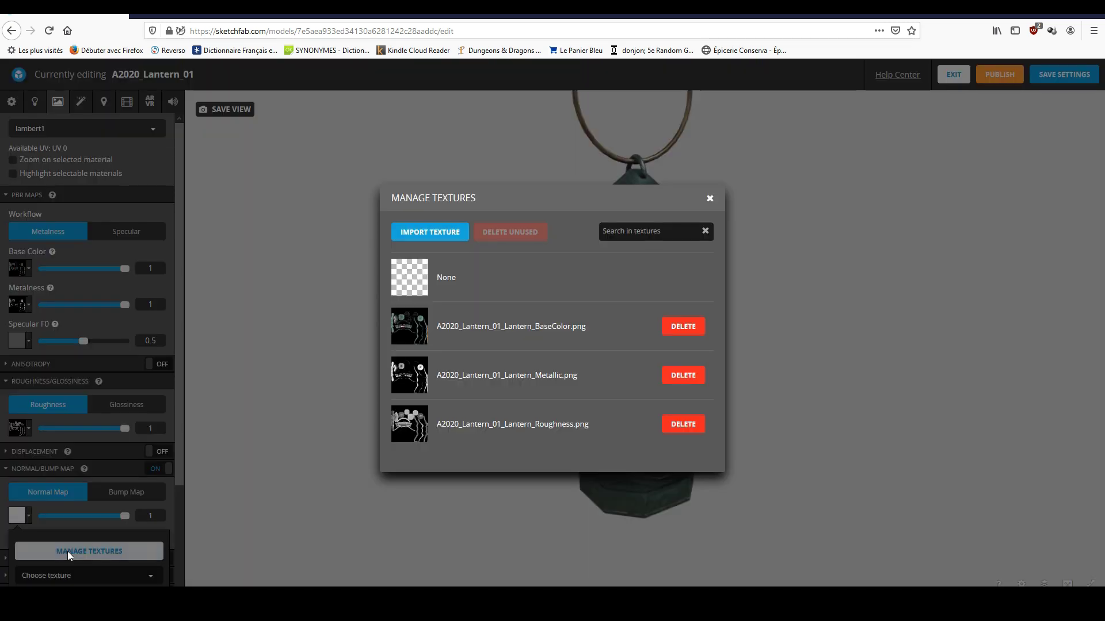
pyautogui.click(448, 234)
pyautogui.doubleClick(194, 110)
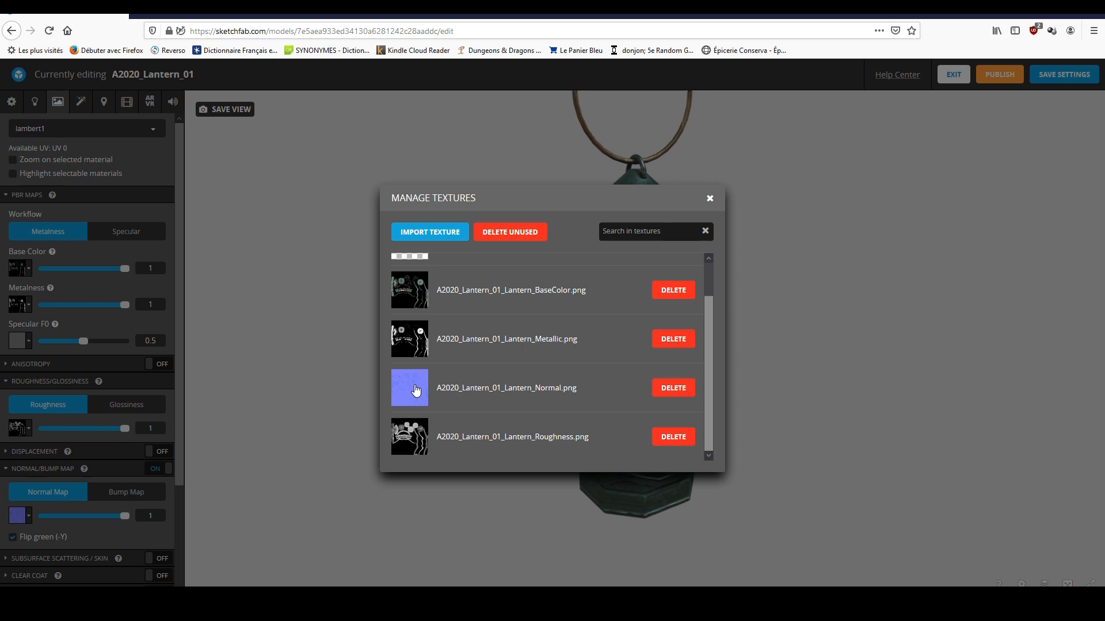
pyautogui.click(415, 391)
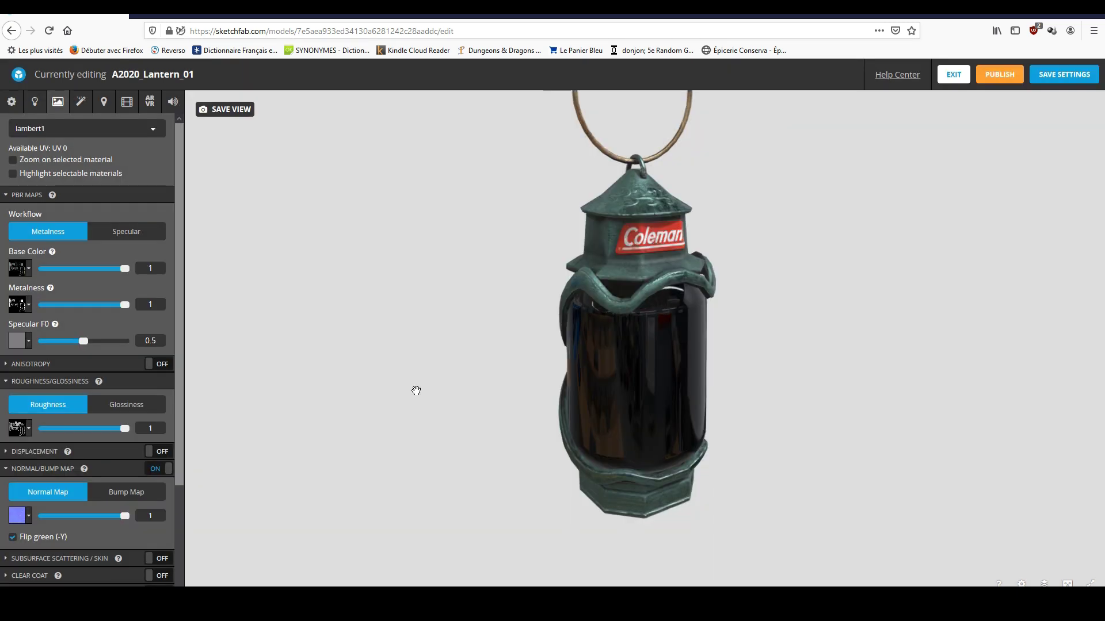
# Step: Inspect the textured lantern from several angles, examining the roof engraving, the Coleman label and the glass body
pyautogui.moveTo(413, 420); pyautogui.dragTo(603, 402)
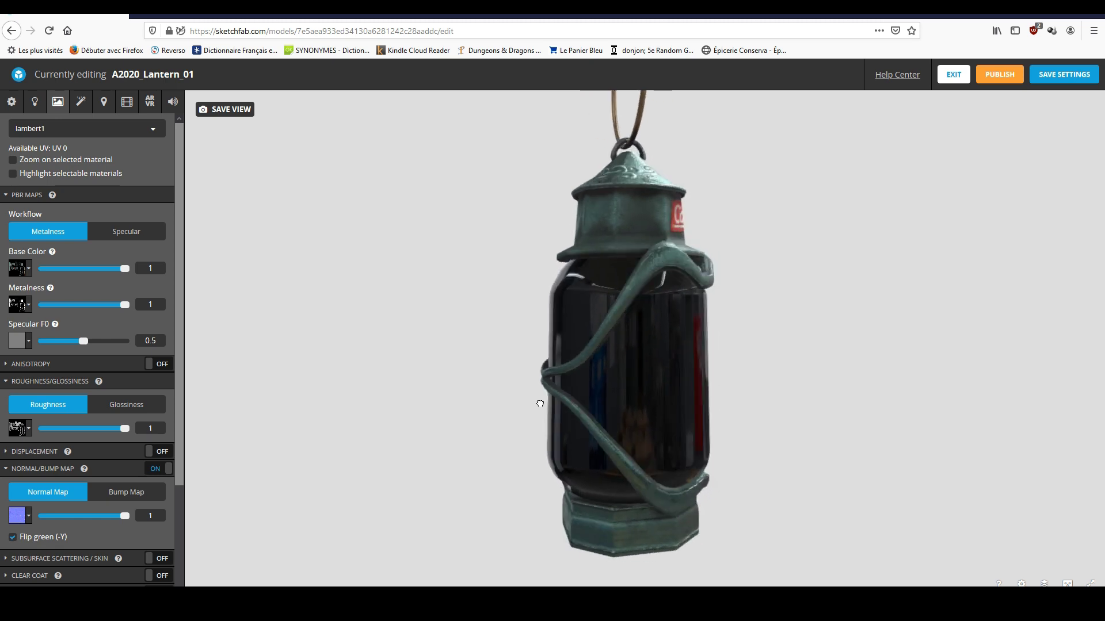
pyautogui.moveTo(458, 411); pyautogui.dragTo(387, 420)
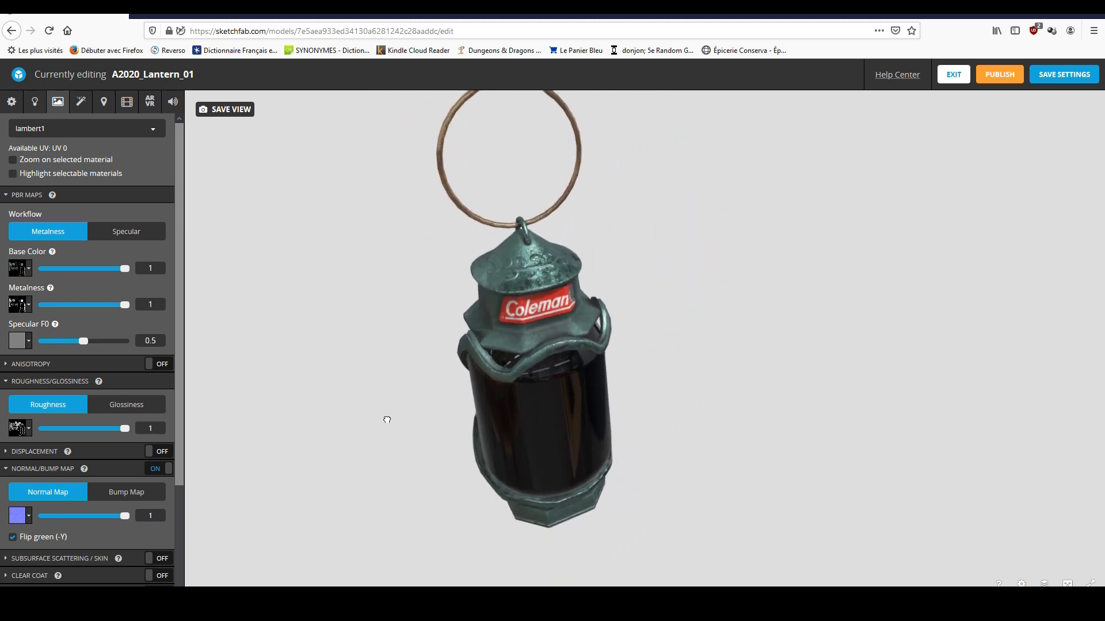
pyautogui.scroll(5, 446, 385)
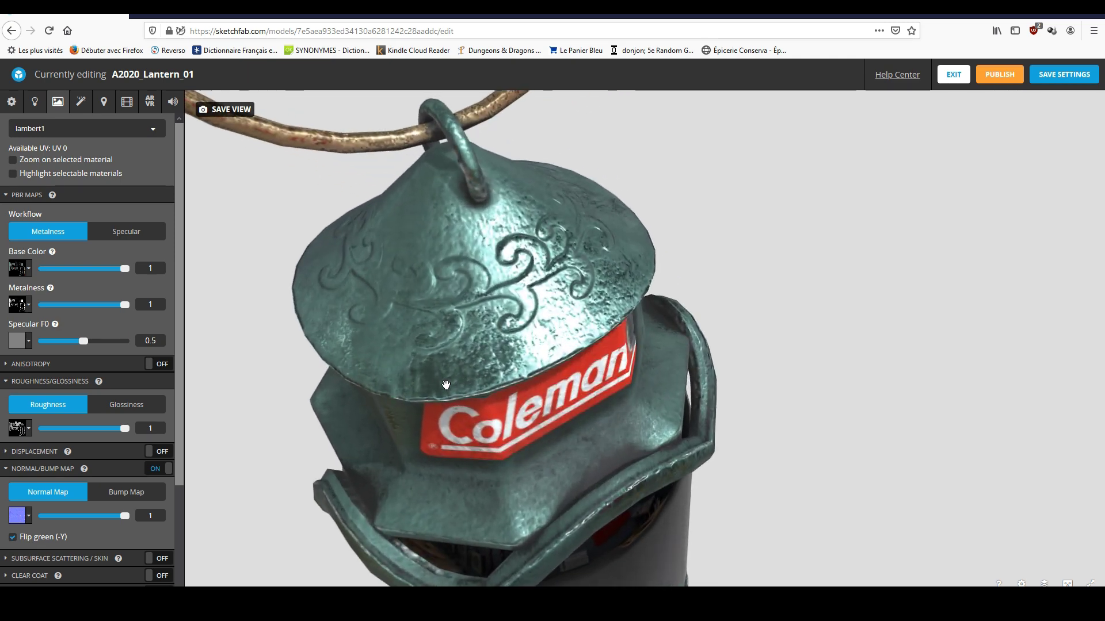
pyautogui.moveTo(446, 384)
pyautogui.mouseDown()
pyautogui.moveTo(513, 373)
pyautogui.moveTo(439, 385)
pyautogui.mouseUp()
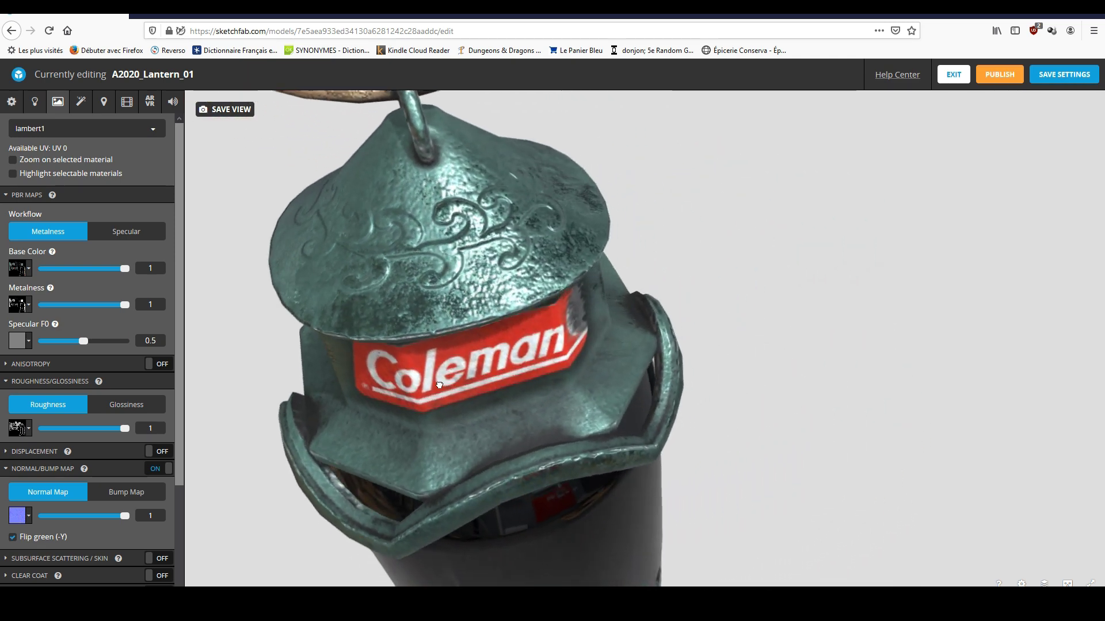
pyautogui.scroll(-6, 439, 385)
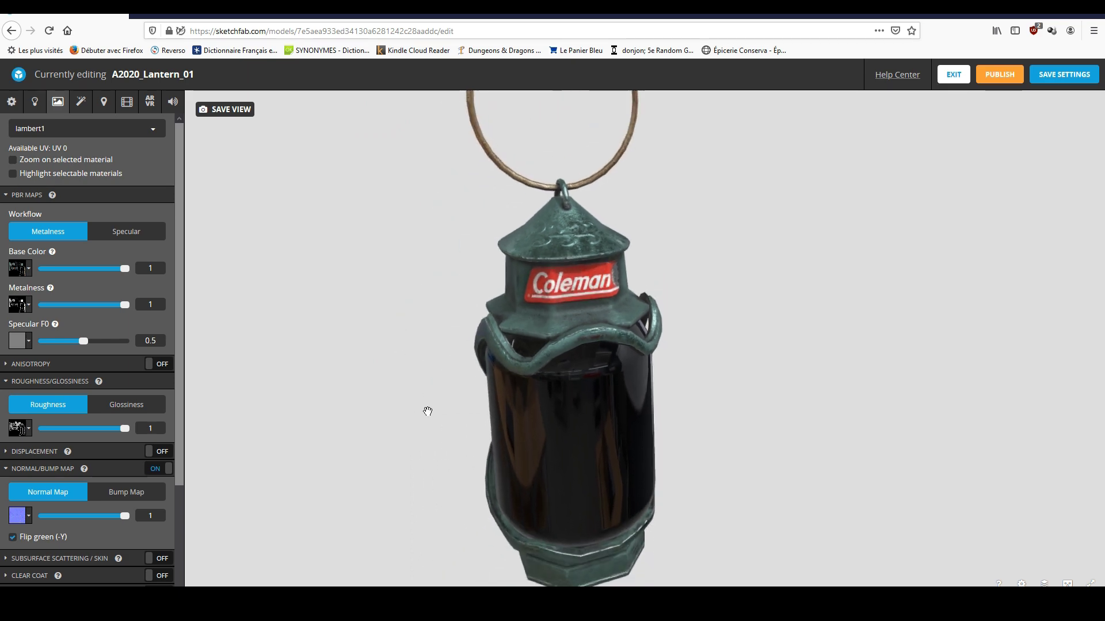
pyautogui.moveTo(451, 412); pyautogui.dragTo(413, 431)
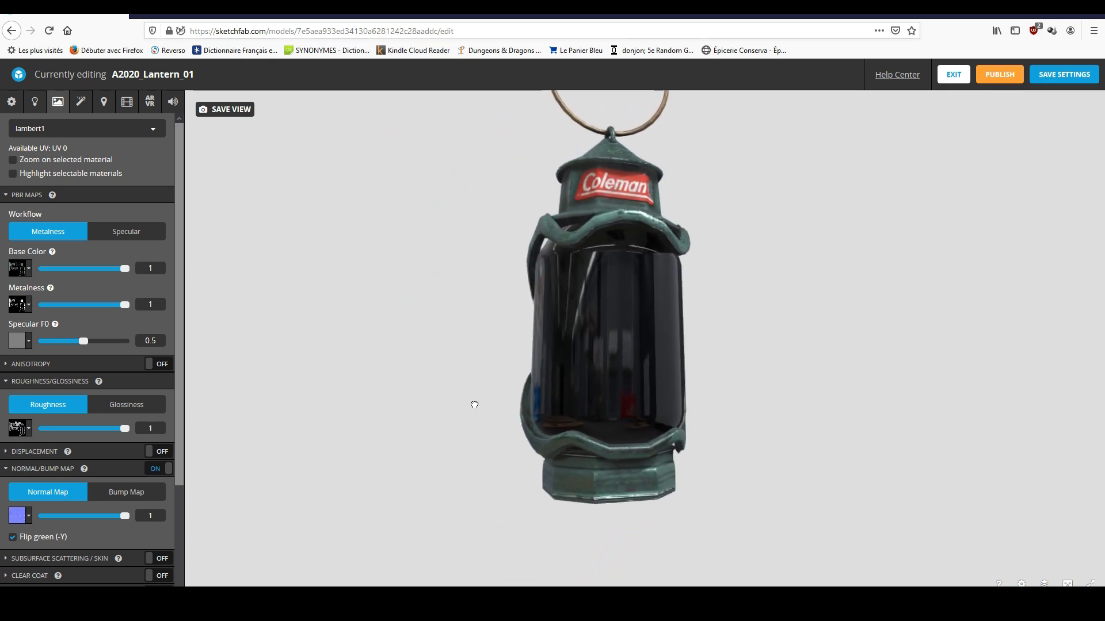
pyautogui.moveTo(558, 342); pyautogui.dragTo(483, 334)
pyautogui.scroll(5, 482, 334)
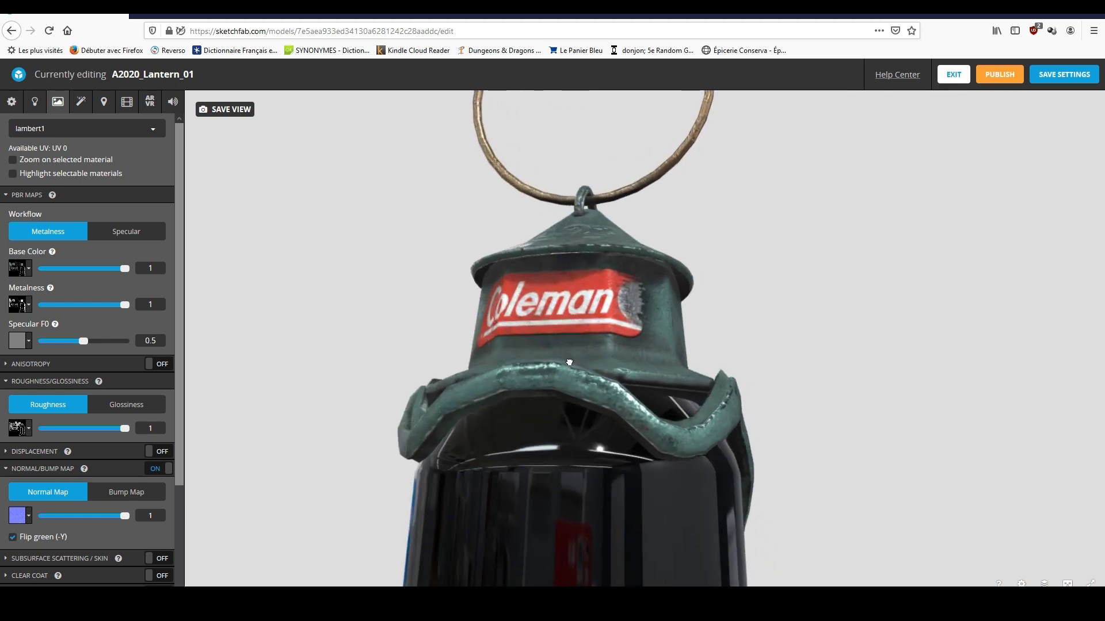
pyautogui.scroll(-8, 569, 363)
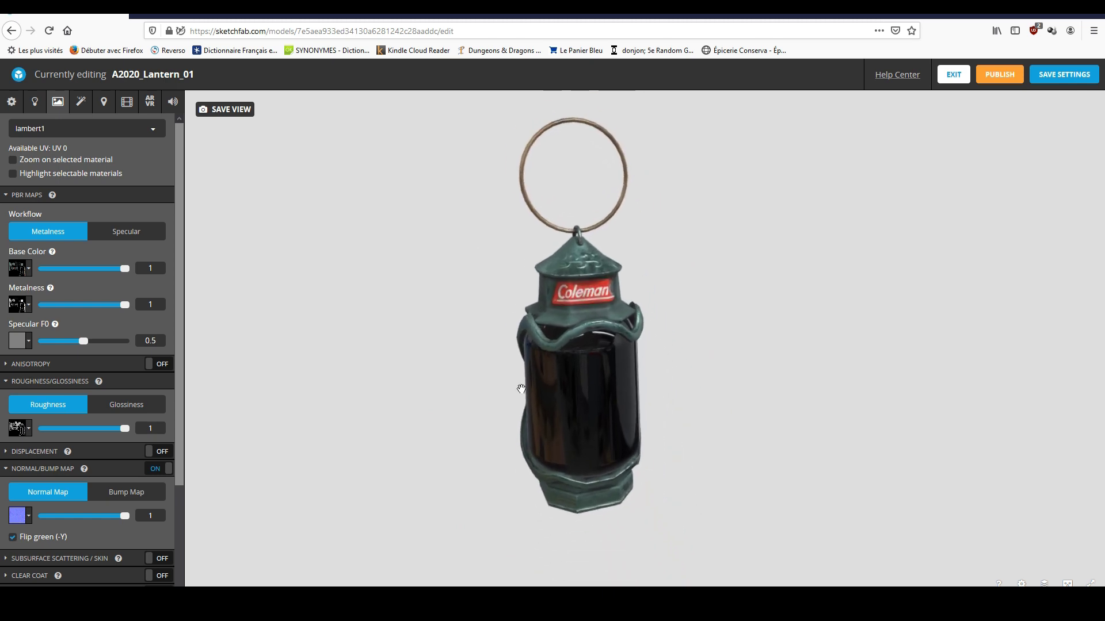
pyautogui.scroll(3, 525, 382)
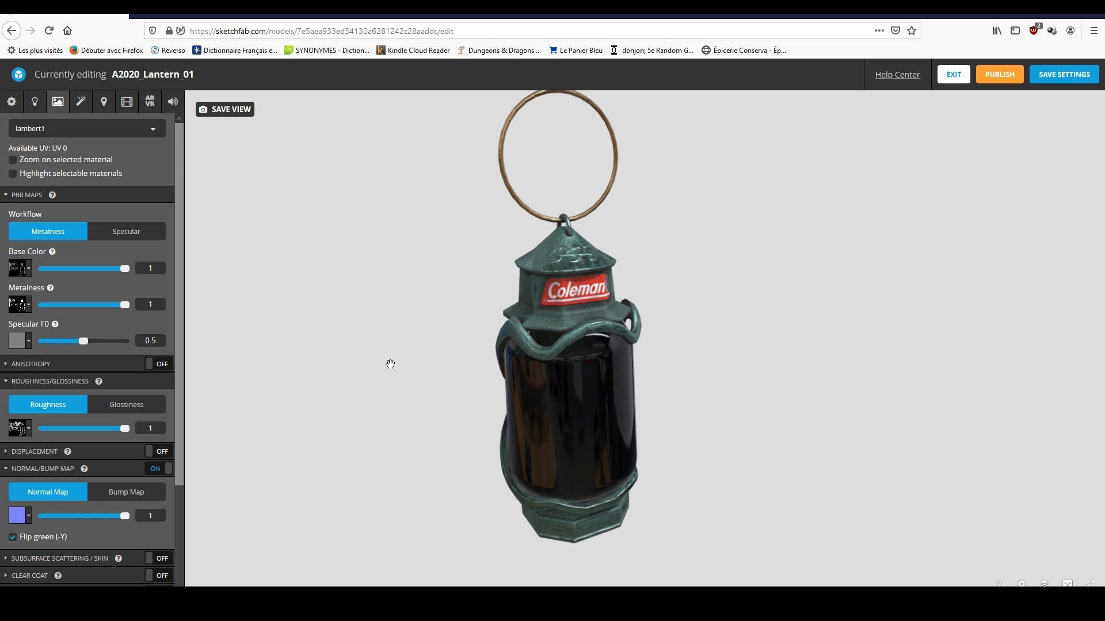
pyautogui.scroll(-2, 403, 363)
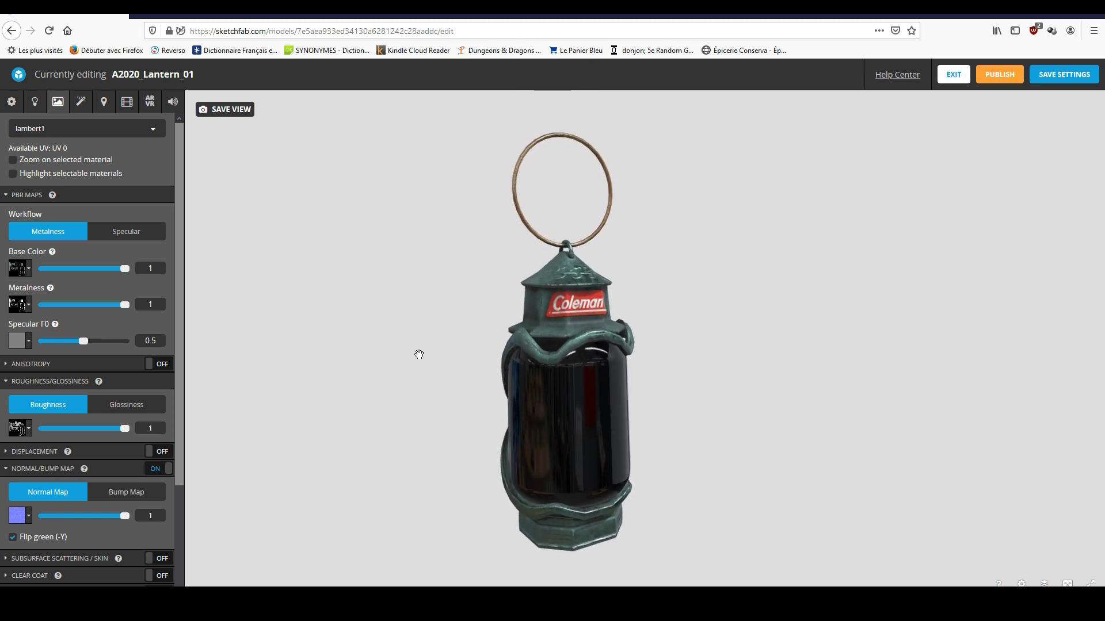
pyautogui.moveTo(419, 353); pyautogui.dragTo(590, 366)
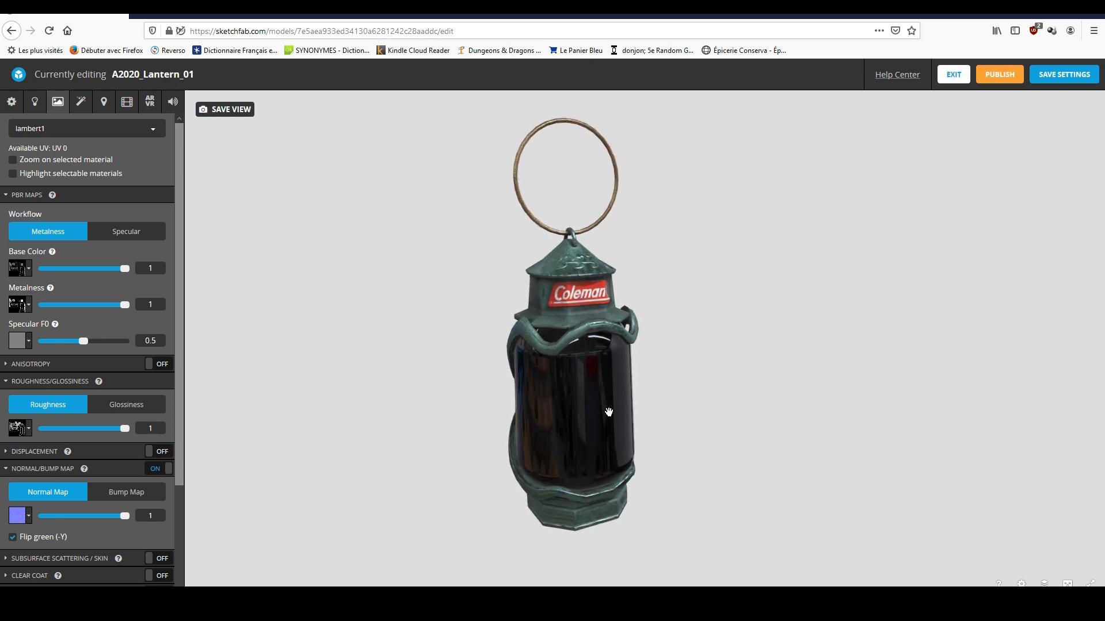
pyautogui.moveTo(609, 412); pyautogui.dragTo(505, 412)
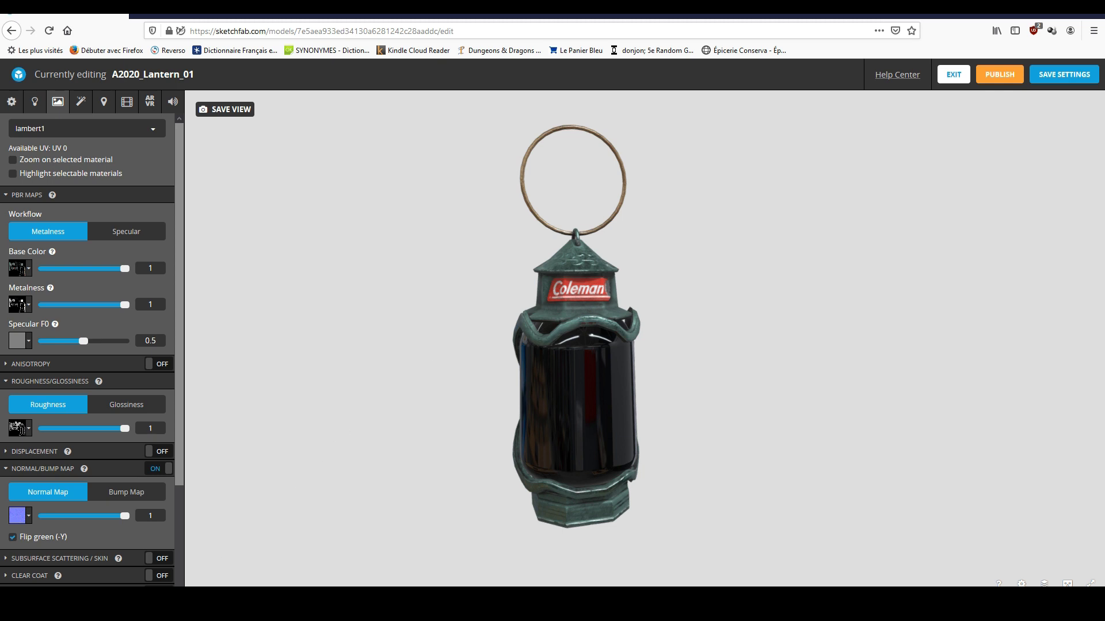
# Step: Switch to Photoshop and open A2020_Lantern_01_Lantern_BaseColor.png and A2020_Lantern_01_Verre_BaseColor.png from the Download folder as separate documents
pyautogui.press('super')
pyautogui.write('adobe')
pyautogui.press('Escape')
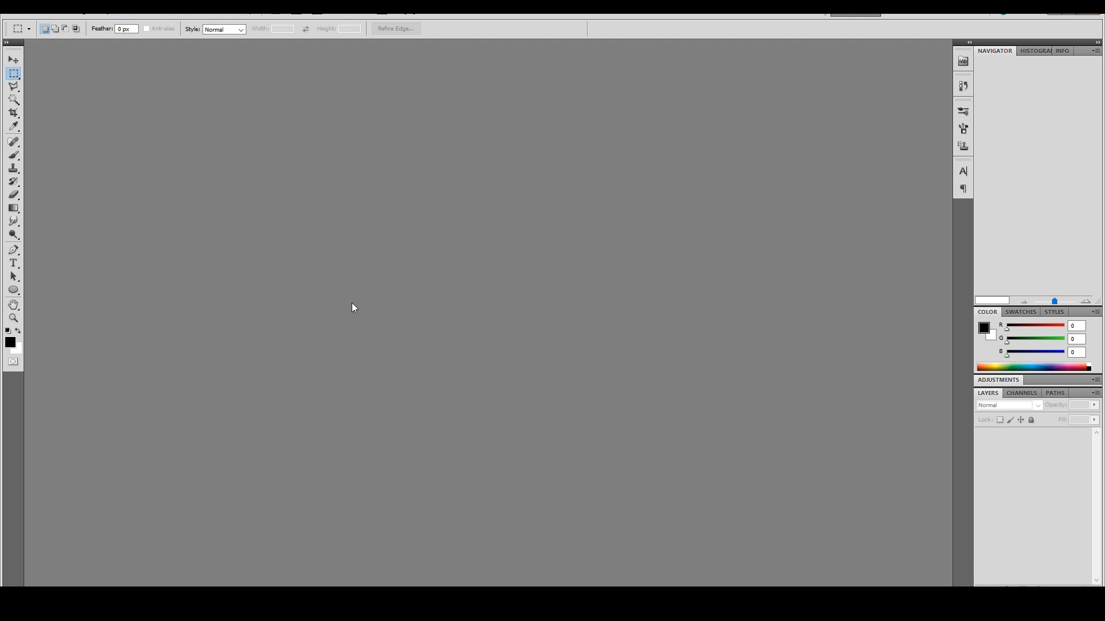
pyautogui.rightClick(297, 604)
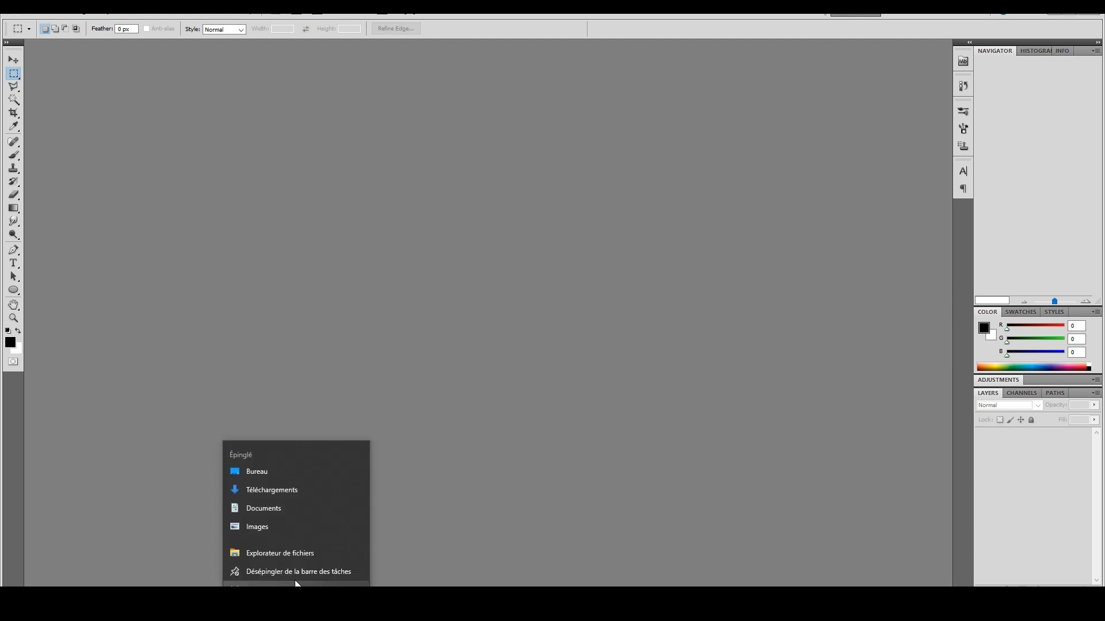
pyautogui.click(260, 545)
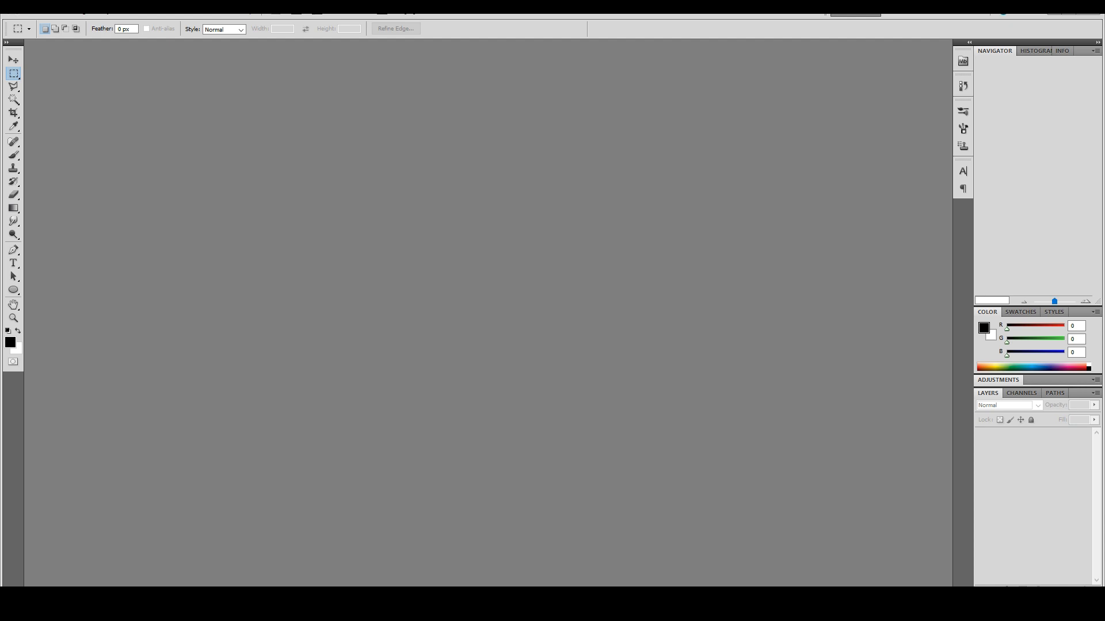
pyautogui.press('super+shift+Left')
pyautogui.moveTo(1, 207); pyautogui.dragTo(317, 222)
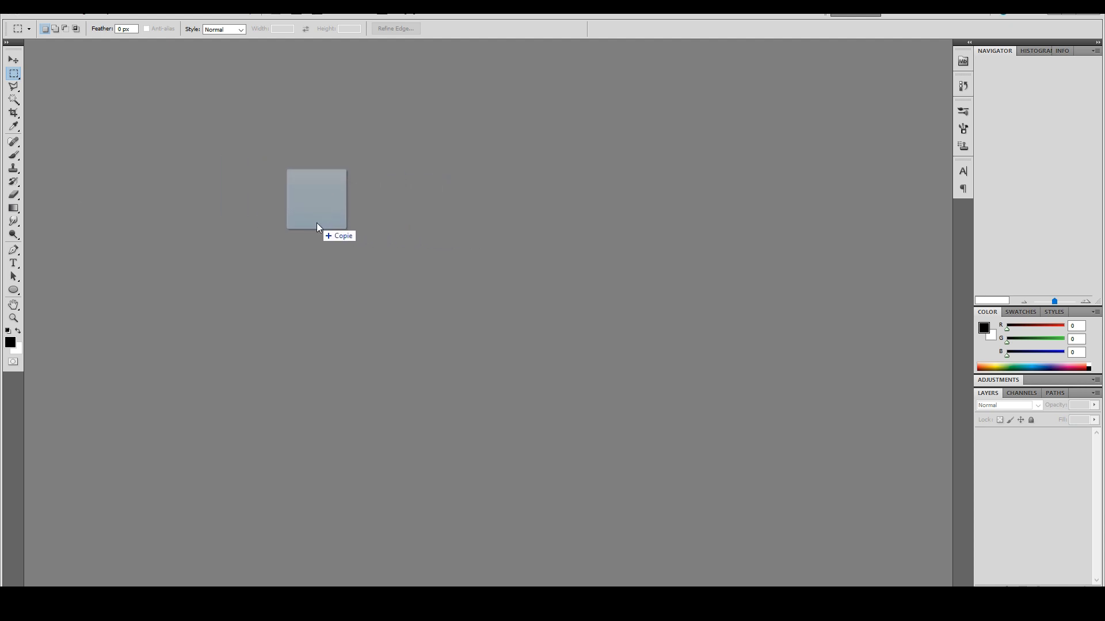
pyautogui.moveTo(317, 222); pyautogui.dragTo(316, 223)
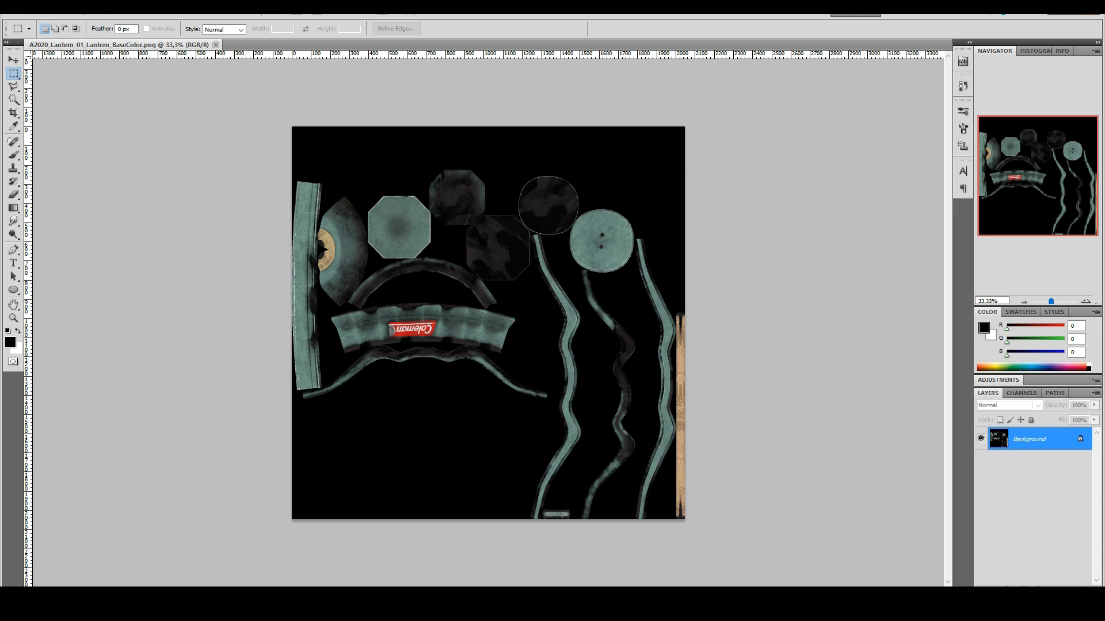
pyautogui.moveTo(265, 35); pyautogui.dragTo(343, 196)
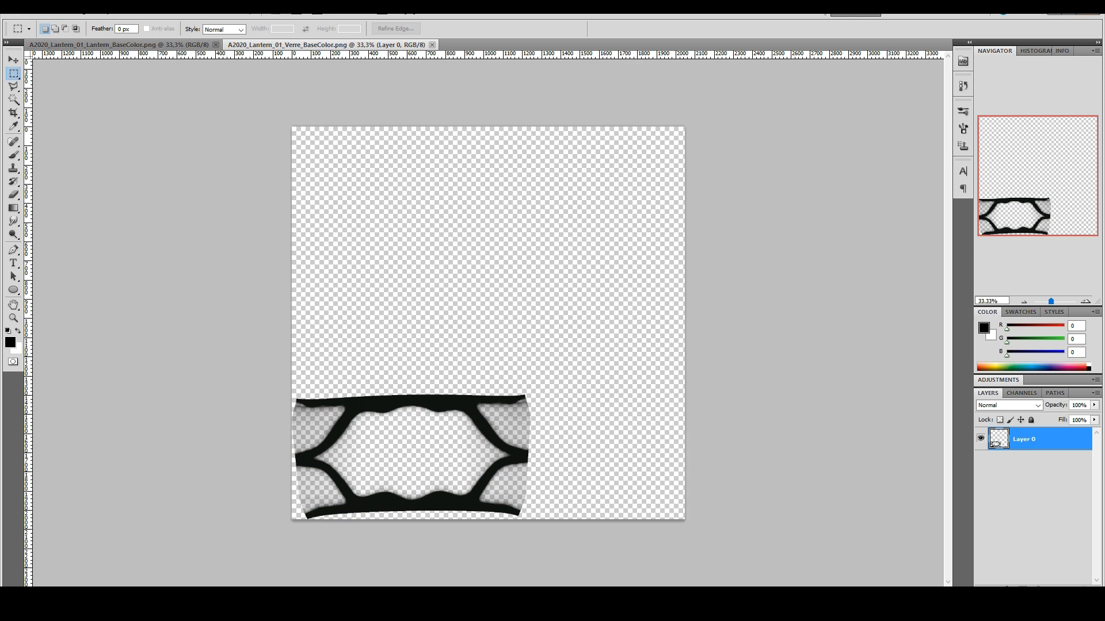
pyautogui.click(109, 45)
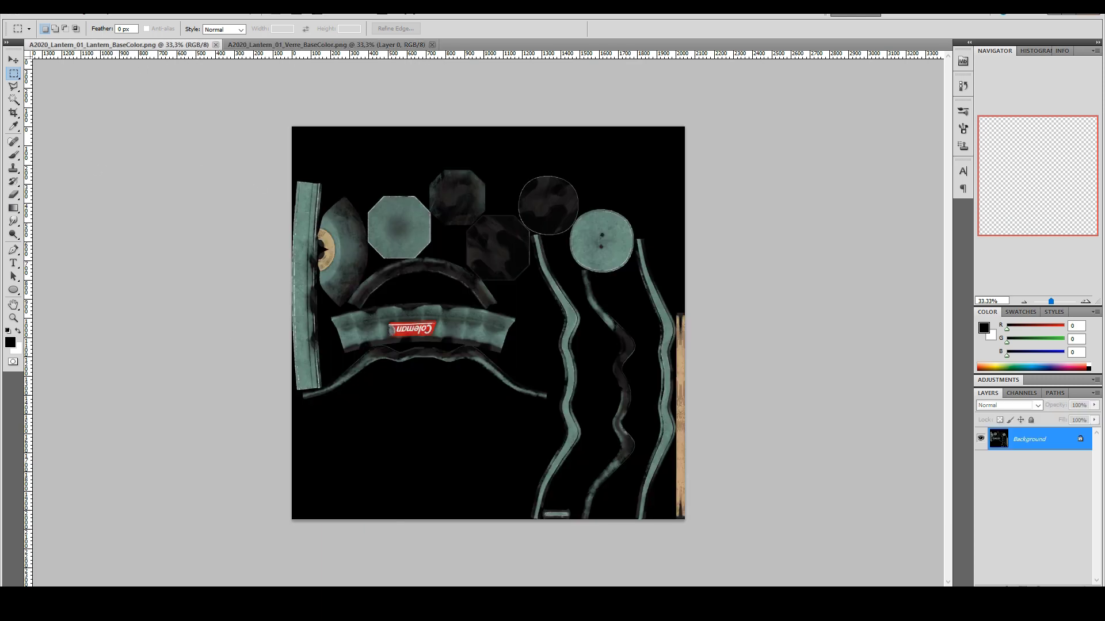
pyautogui.click(302, 46)
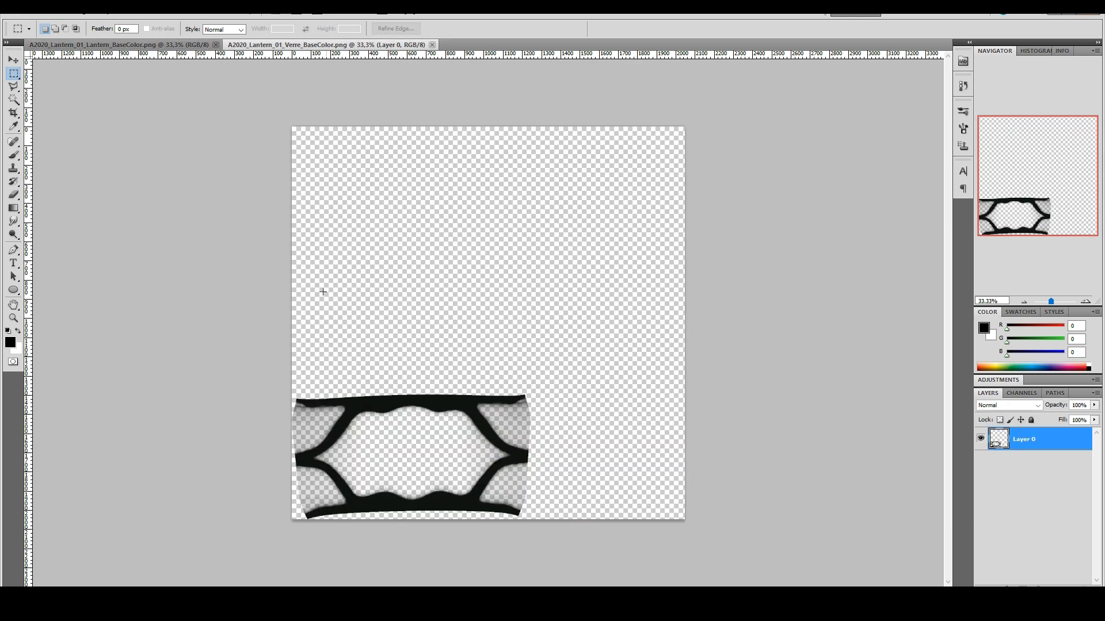
# Step: Copy the glass layer from the Verre BaseColor image into its matching position in the Lantern BaseColor image, and close the Verre document
pyautogui.press('v')
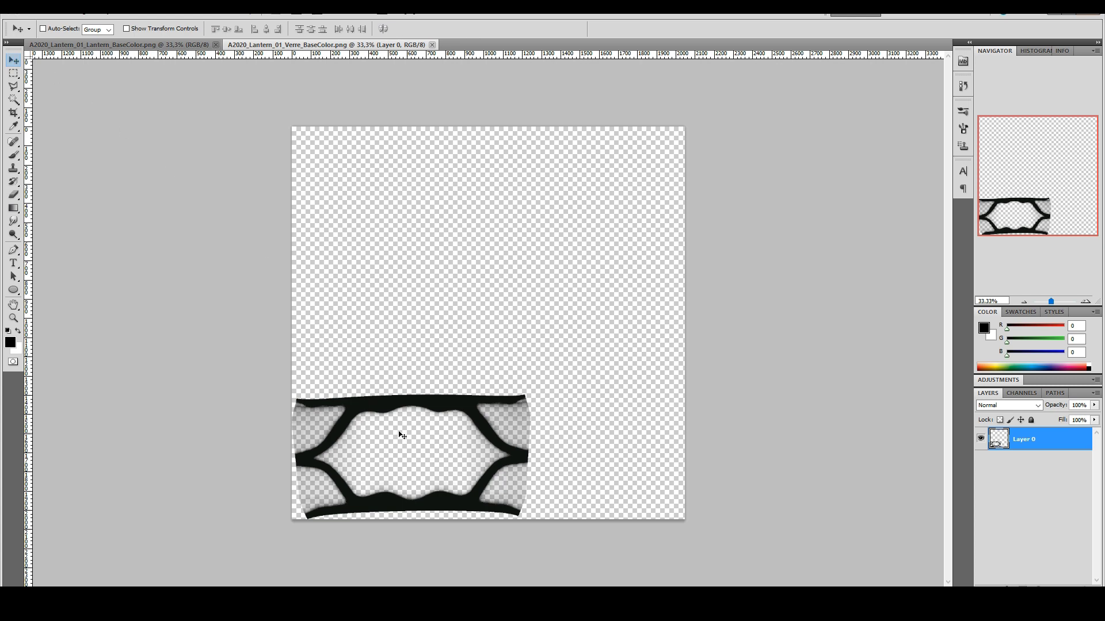
pyautogui.moveTo(353, 411); pyautogui.dragTo(356, 309)
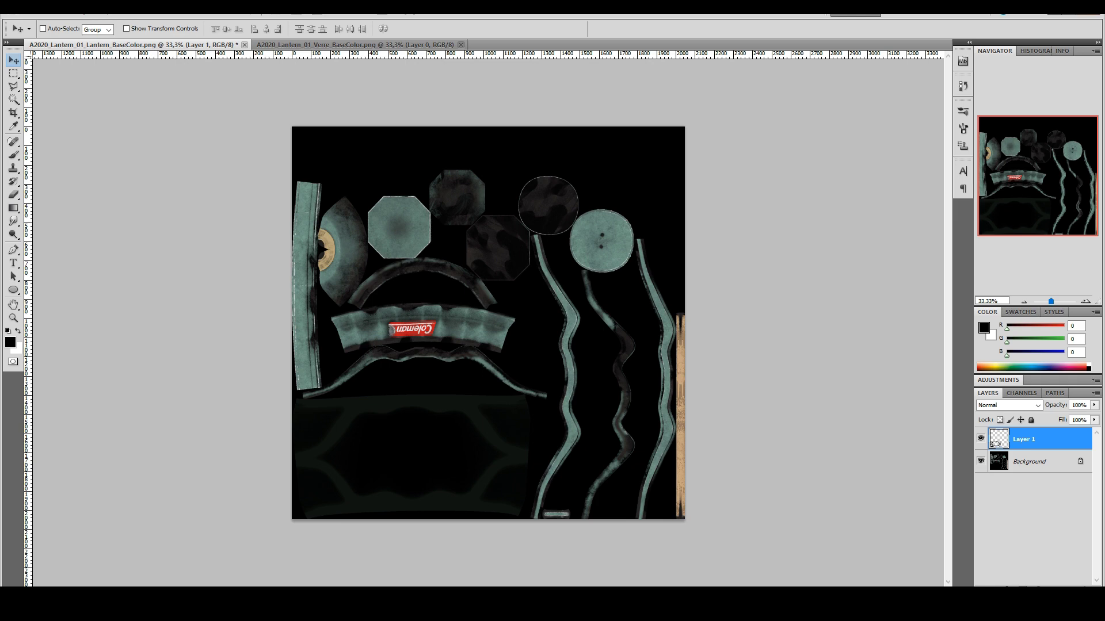
pyautogui.click(318, 46)
pyautogui.click(461, 45)
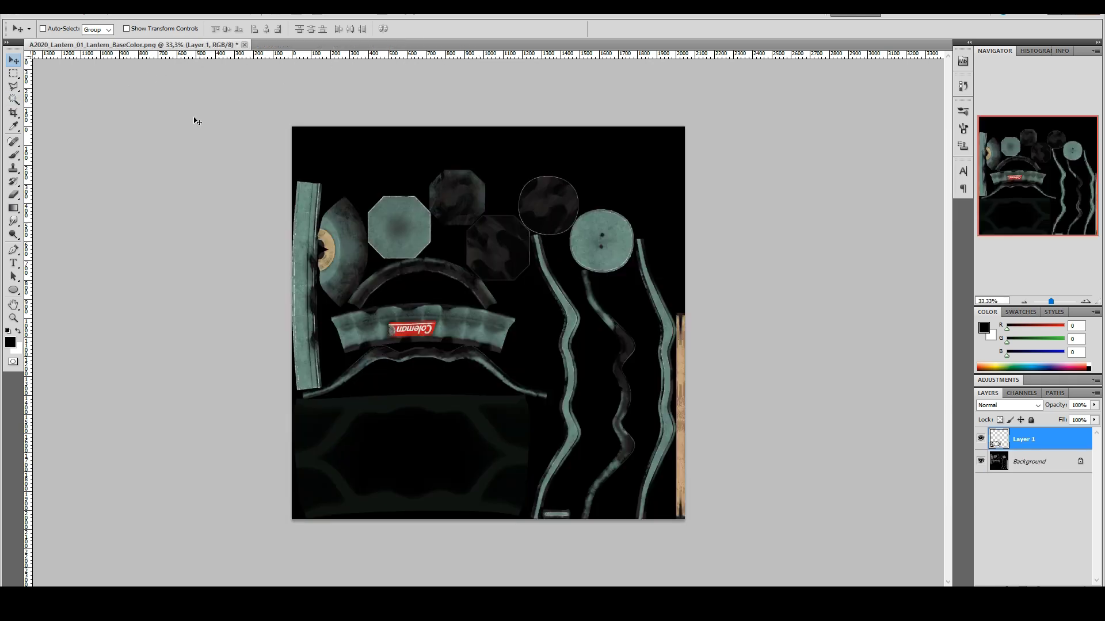
# Step: Save the combined texture as a non-interlaced PNG over A2020_Lantern_01_Lantern_BaseColor.png in the Download folder
pyautogui.click(38, 12)
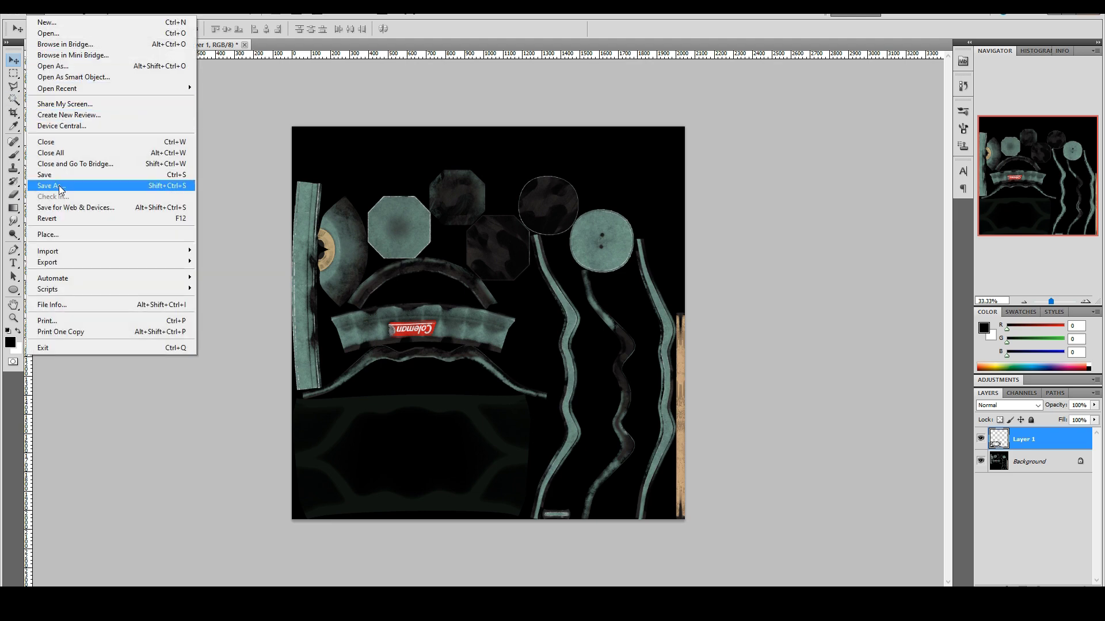
pyautogui.click(60, 187)
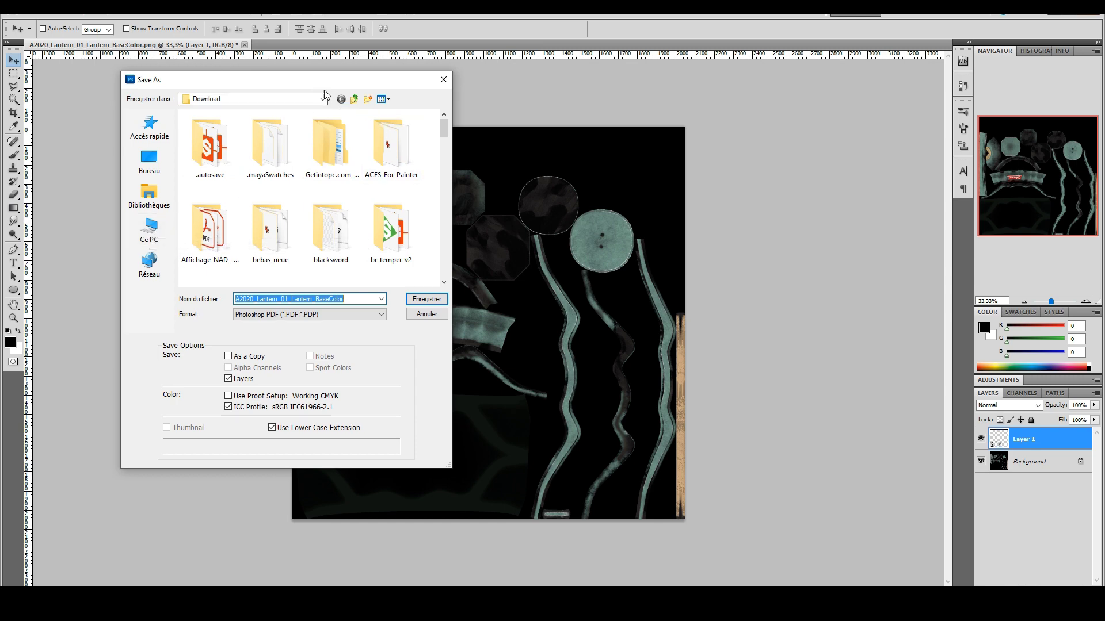
pyautogui.click(316, 314)
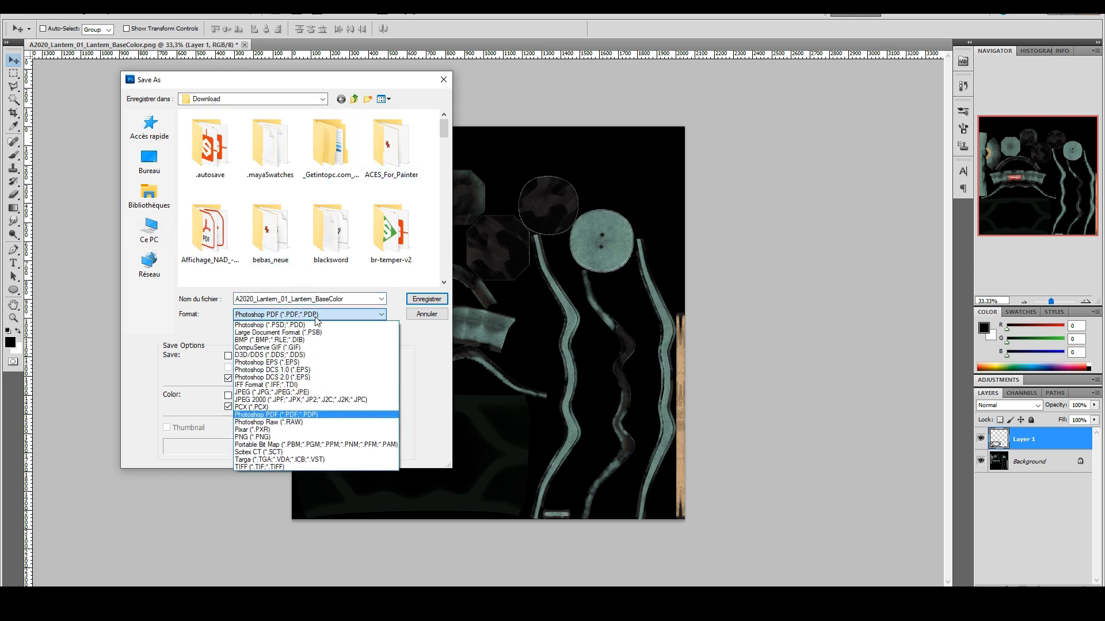
pyautogui.click(265, 436)
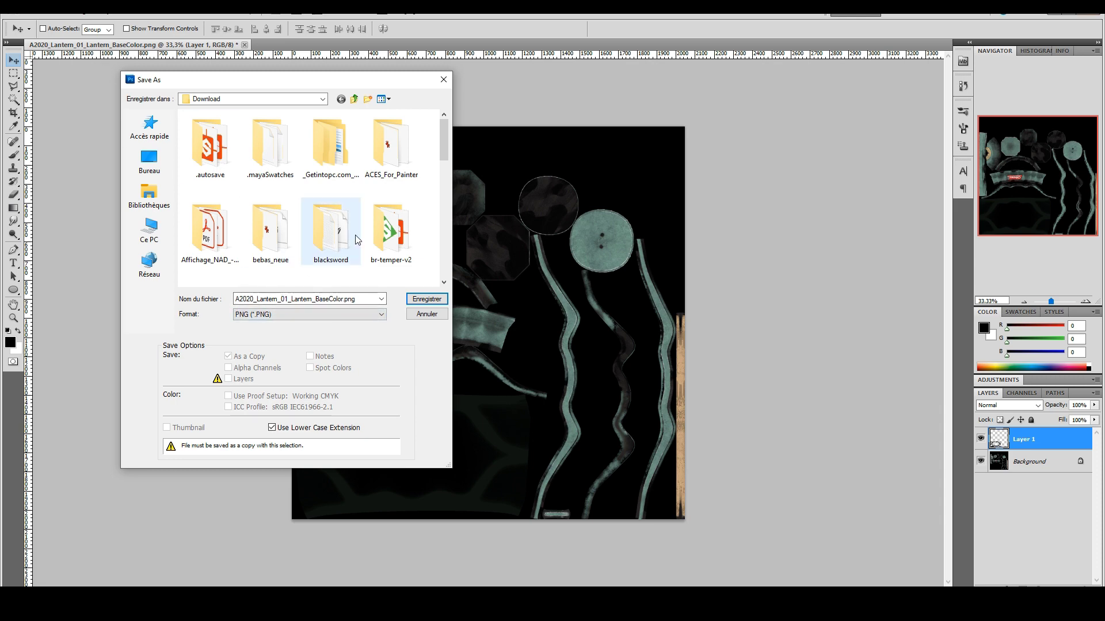
pyautogui.click(426, 298)
pyautogui.click(535, 231)
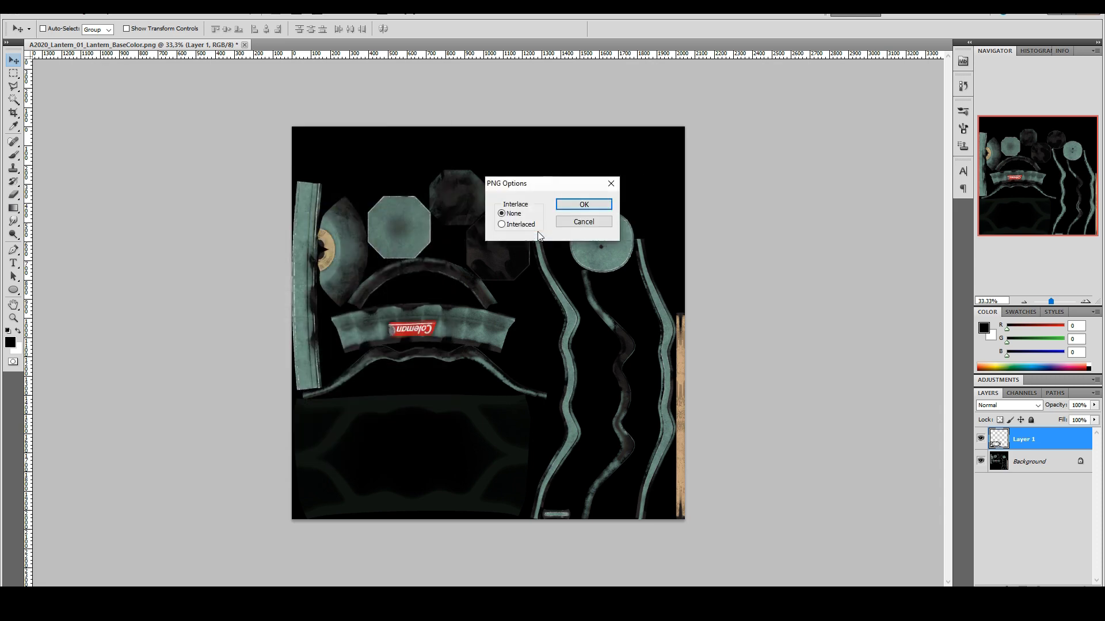
pyautogui.click(602, 204)
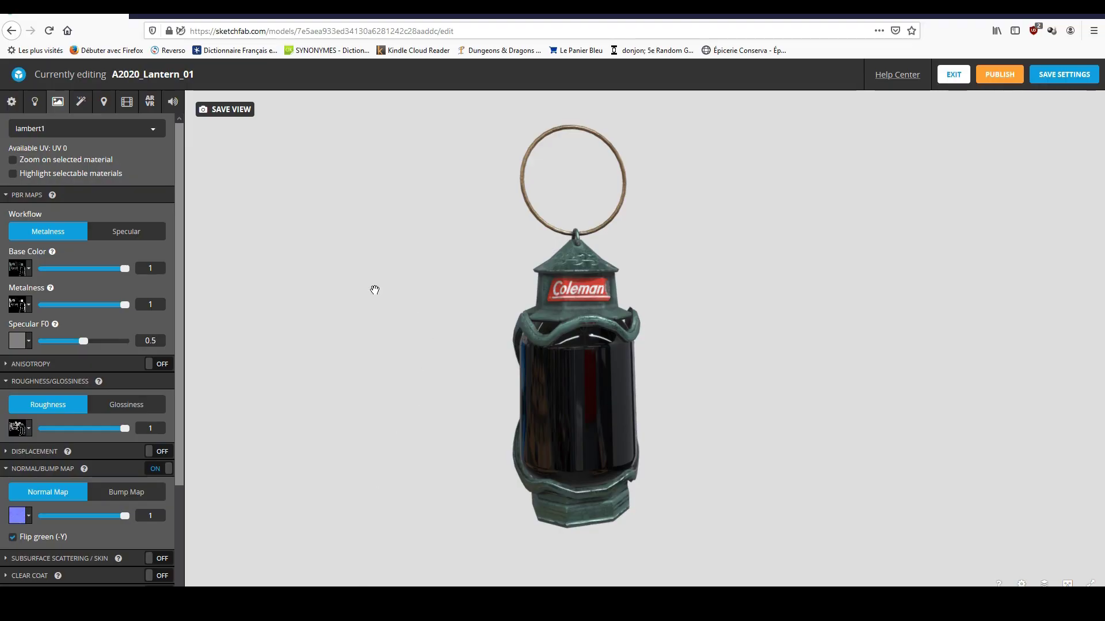
pyautogui.moveTo(446, 408)
pyautogui.mouseDown()
pyautogui.moveTo(503, 407)
pyautogui.moveTo(422, 439)
pyautogui.moveTo(462, 407)
pyautogui.mouseUp()
pyautogui.scroll(5, 503, 407)
pyautogui.scroll(-3, 463, 407)
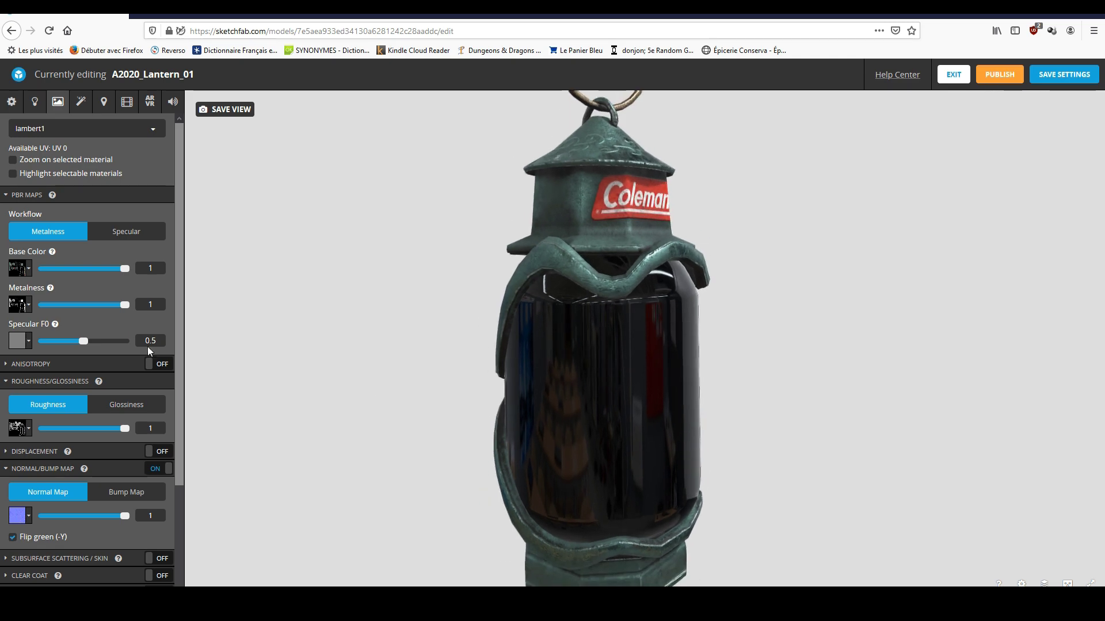
pyautogui.click(27, 269)
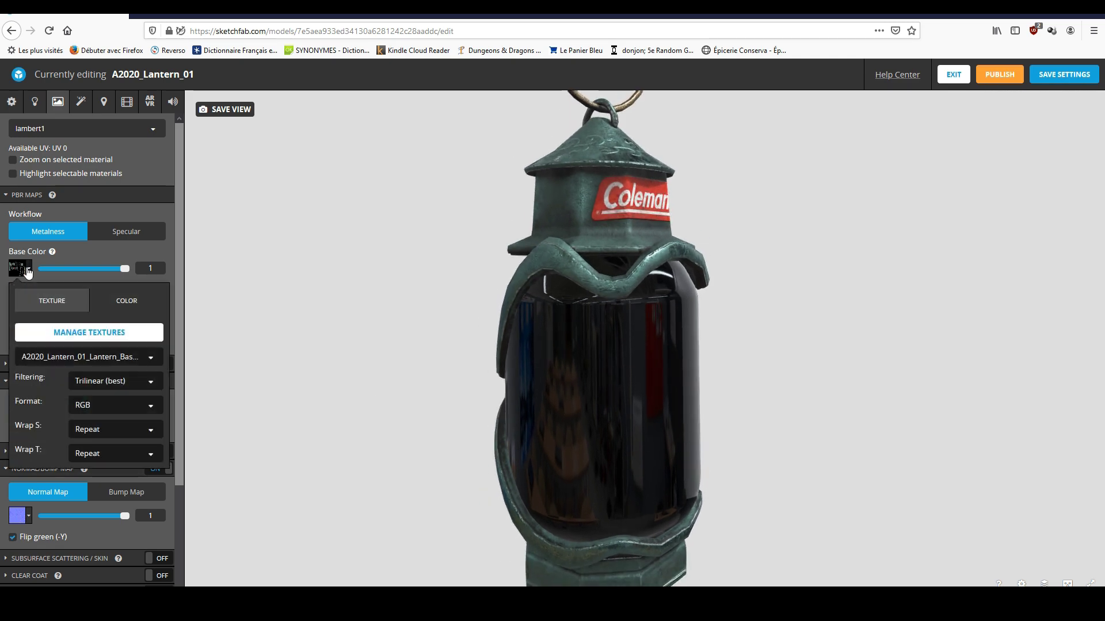
pyautogui.click(56, 335)
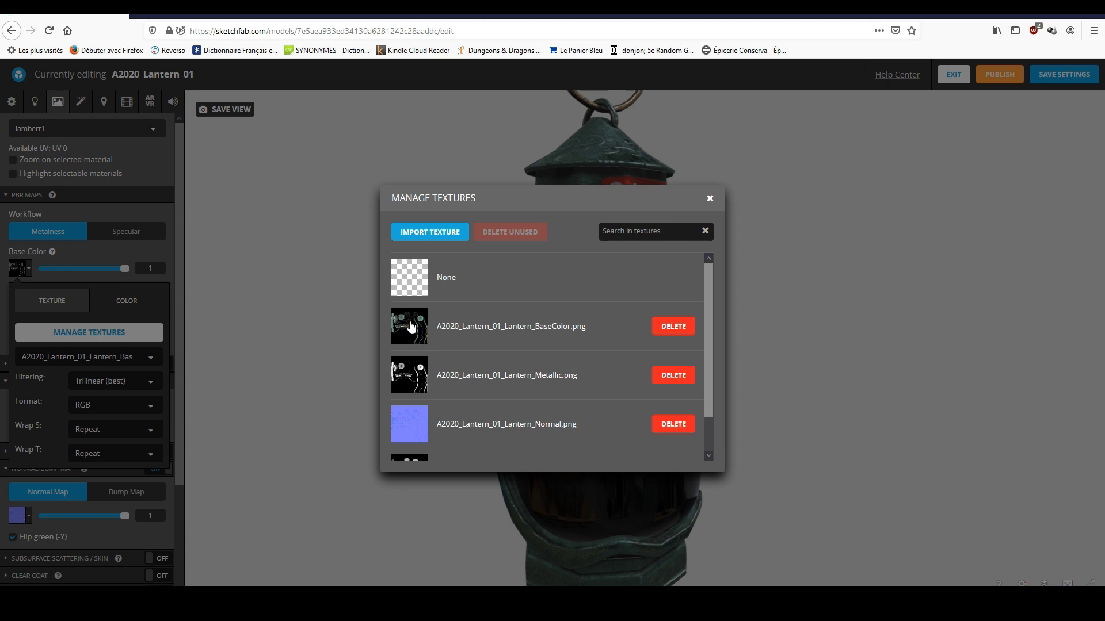
pyautogui.click(440, 179)
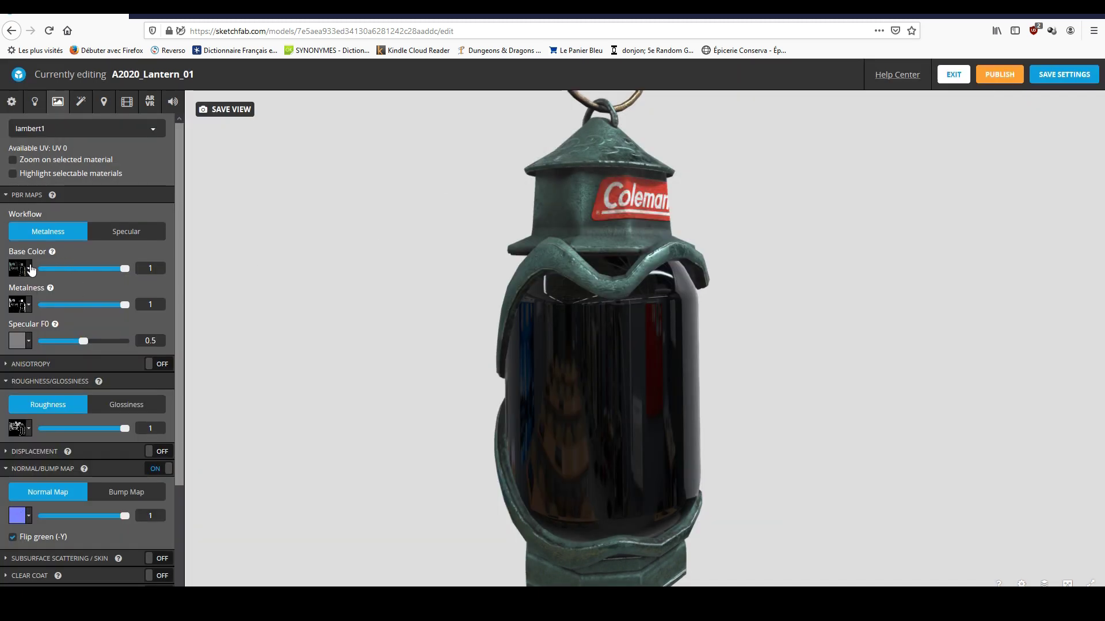
# Step: Import the updated A2020_Lantern_01_Lantern_BaseColor.png from the Download folder into the model's textures and delete the duplicate BaseColor entry
pyautogui.click(67, 334)
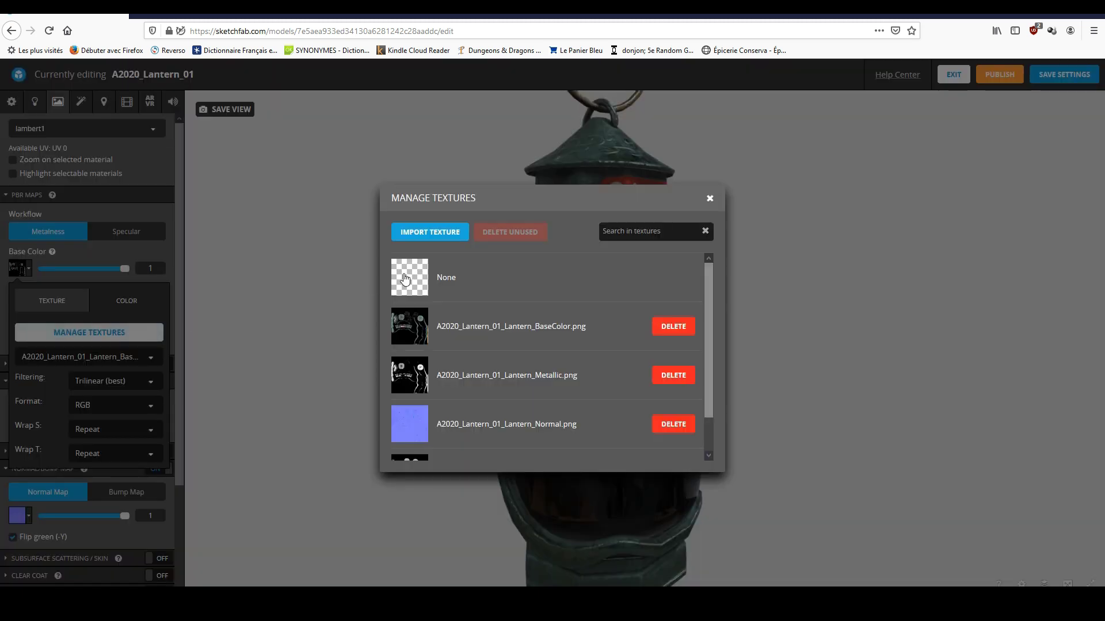
pyautogui.click(433, 234)
pyautogui.click(134, 107)
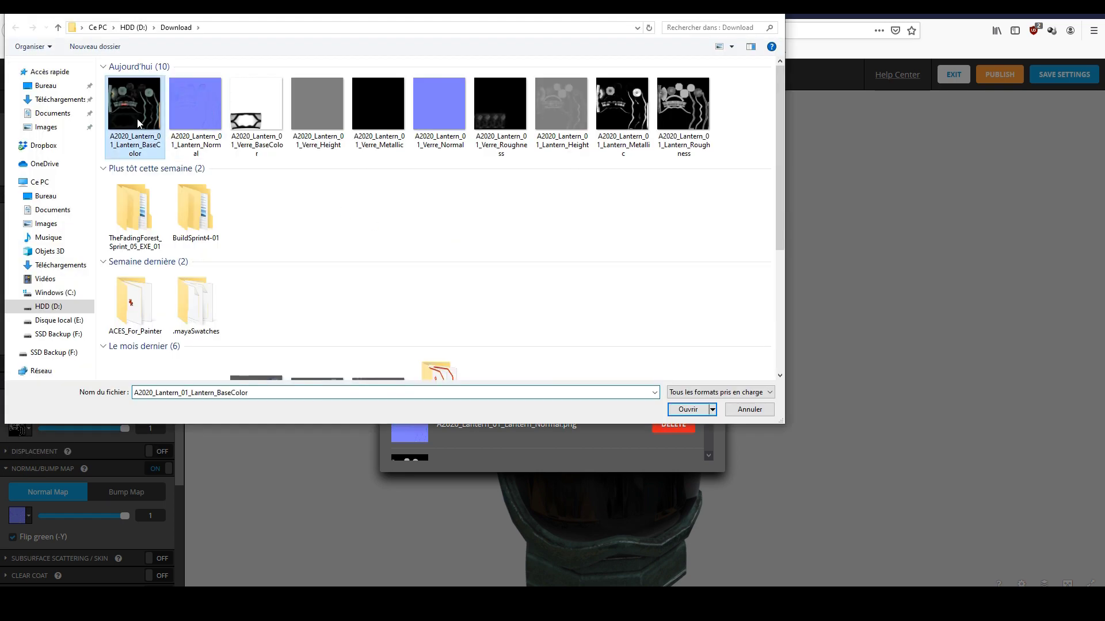
pyautogui.click(698, 414)
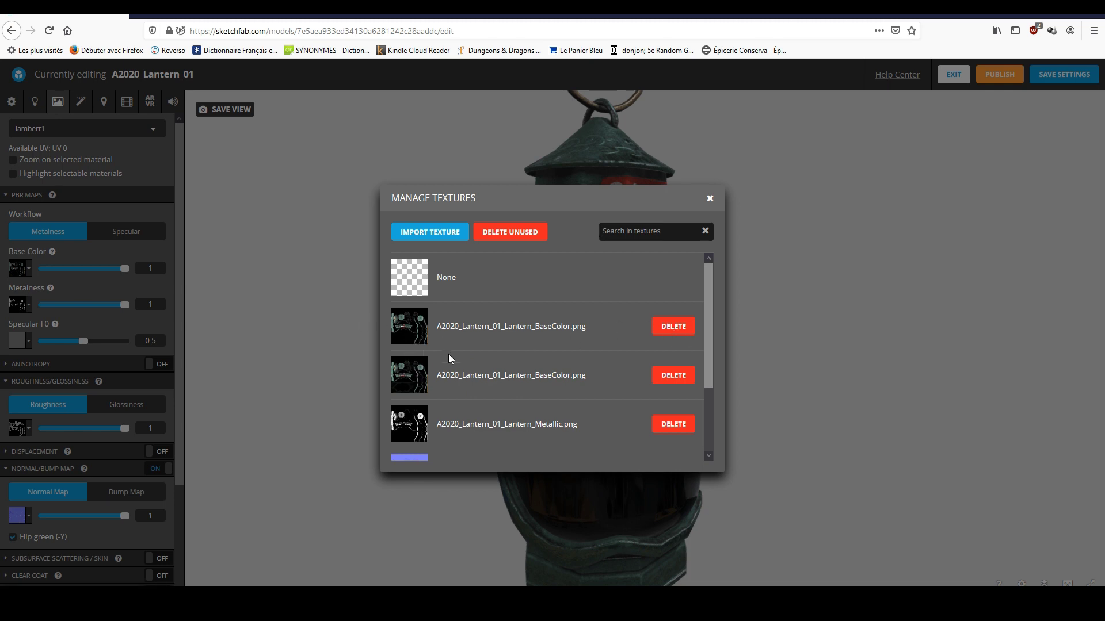
pyautogui.click(667, 327)
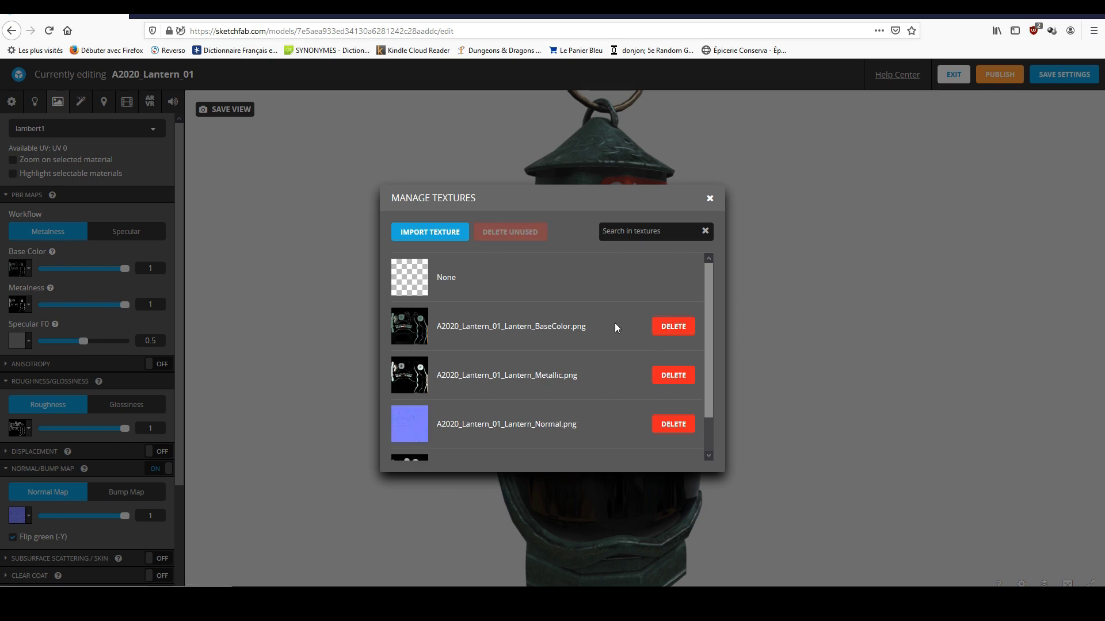
# Step: Close the texture manager and examine the glass body's surface and reflections up close and from the side
pyautogui.moveTo(426, 391); pyautogui.dragTo(537, 372)
pyautogui.scroll(6, 537, 372)
pyautogui.scroll(-8, 500, 395)
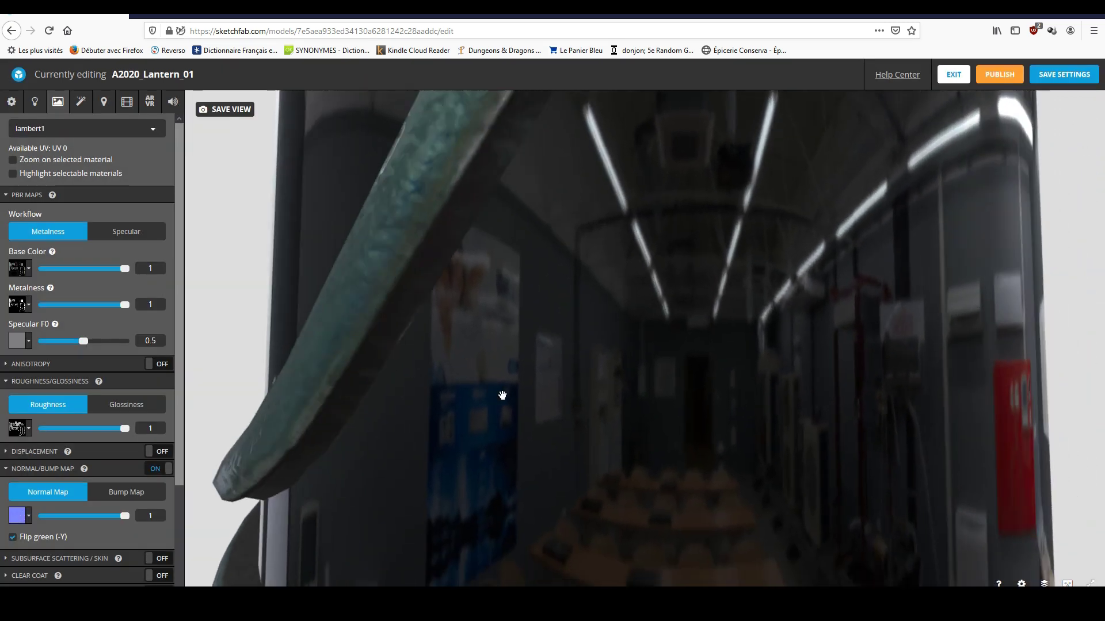
pyautogui.moveTo(423, 400)
pyautogui.mouseDown()
pyautogui.moveTo(456, 424)
pyautogui.moveTo(476, 397)
pyautogui.moveTo(472, 385)
pyautogui.moveTo(446, 388)
pyautogui.moveTo(447, 377)
pyautogui.moveTo(493, 414)
pyautogui.moveTo(489, 397)
pyautogui.mouseUp()
pyautogui.scroll(-5, 463, 402)
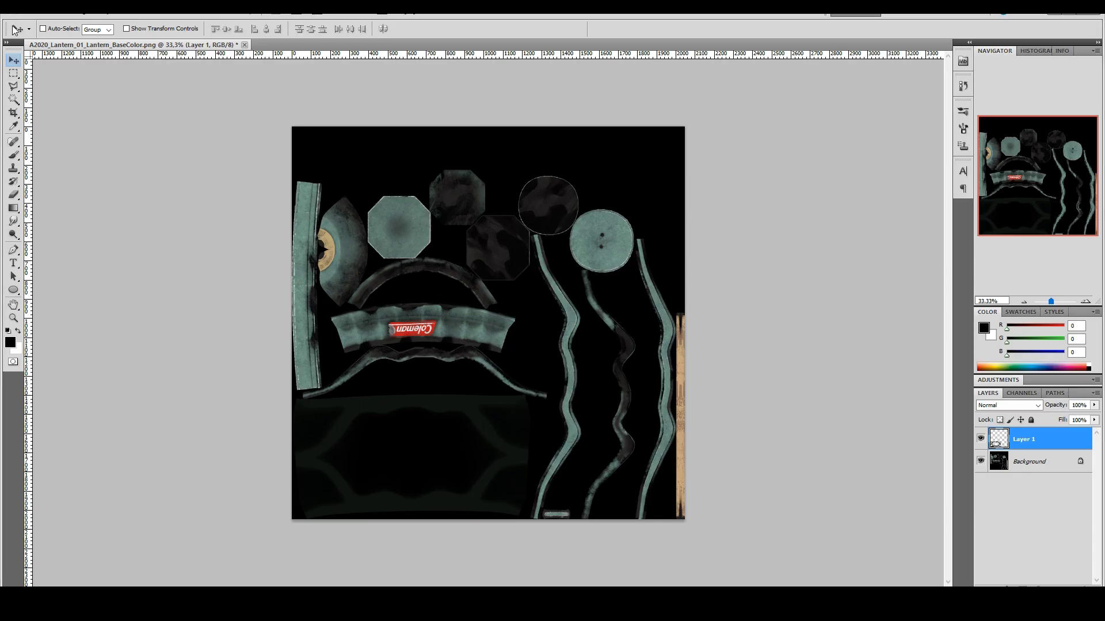
# Step: Switch to Photoshop, open the A2020_Lantern_01 Lantern and Verre Roughness PNGs, and copy the Verre image onto Lantern Roughness as an aligned layer
pyautogui.click(28, 15)
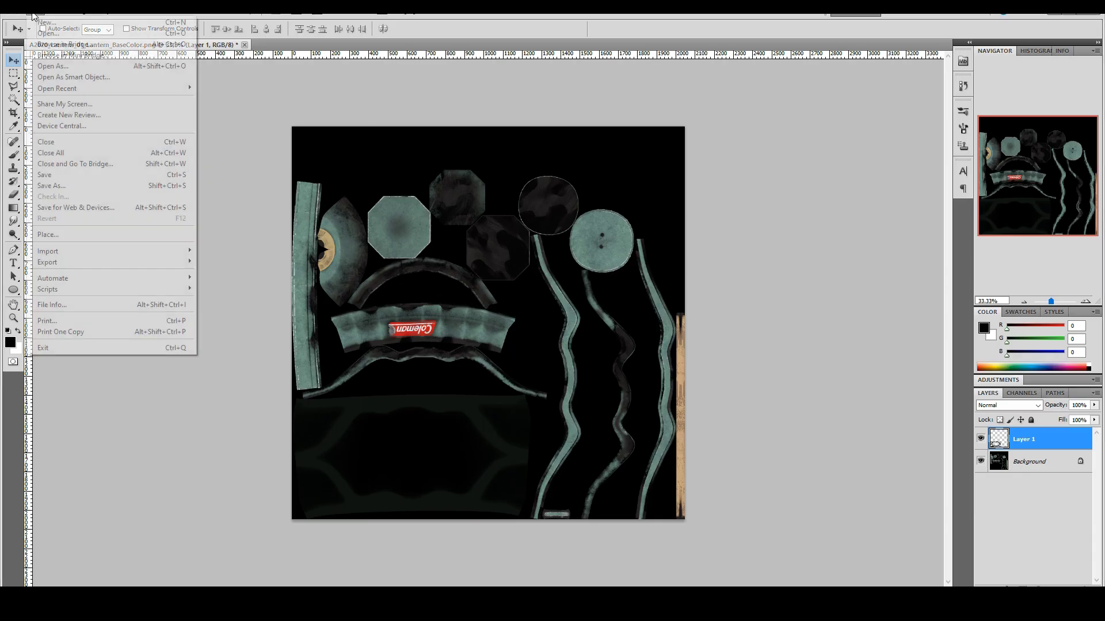
pyautogui.click(33, 16)
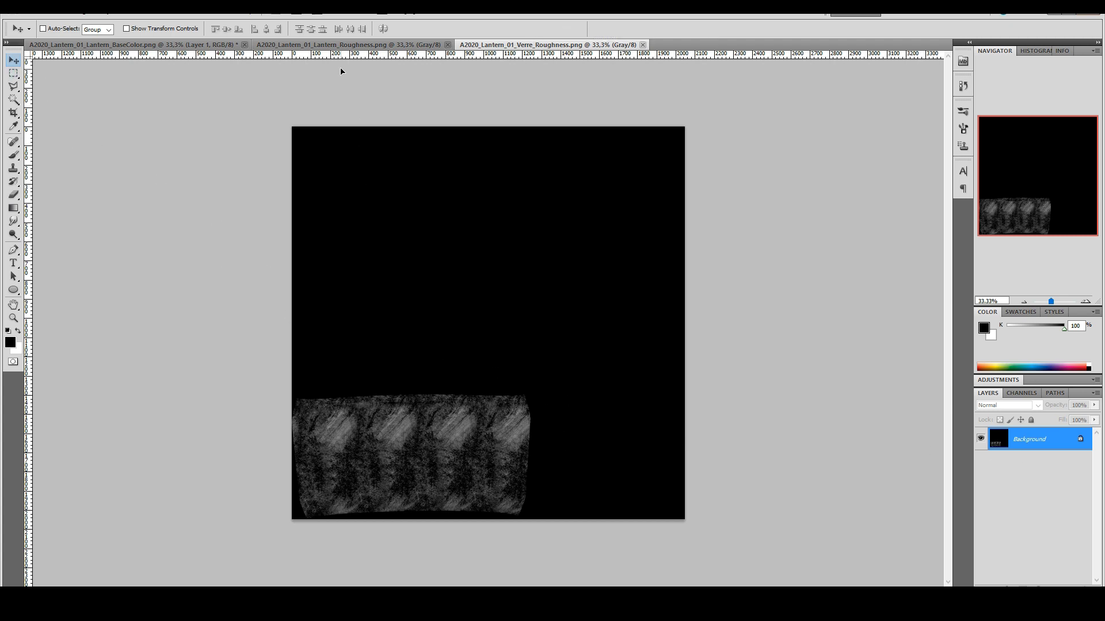
pyautogui.moveTo(333, 46); pyautogui.dragTo(434, 296)
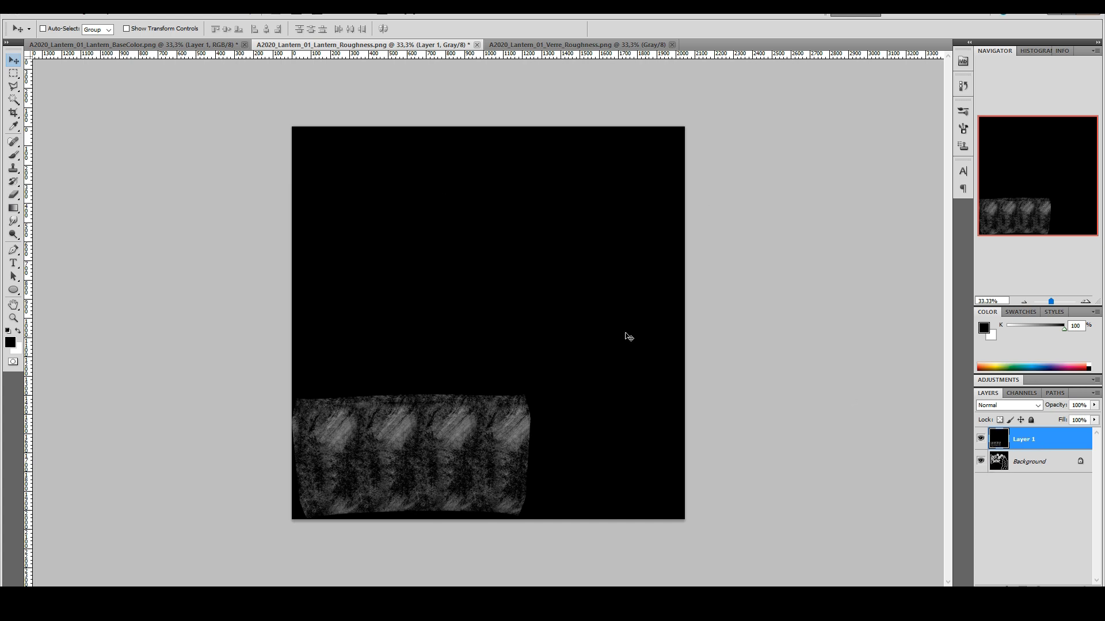
# Step: Delete the black areas above and to the right of the glass from the copied roughness layer, and clear the selection
pyautogui.click(14, 73)
pyautogui.moveTo(252, 106); pyautogui.dragTo(795, 392)
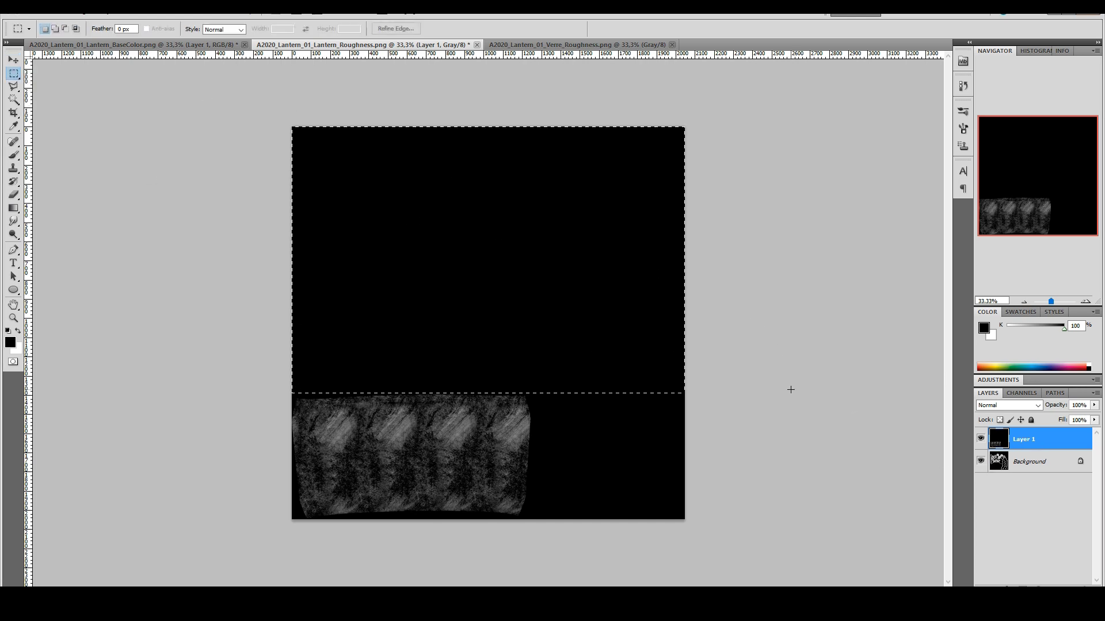
pyautogui.press('Delete')
pyautogui.hotkey('ctrl', 'd')
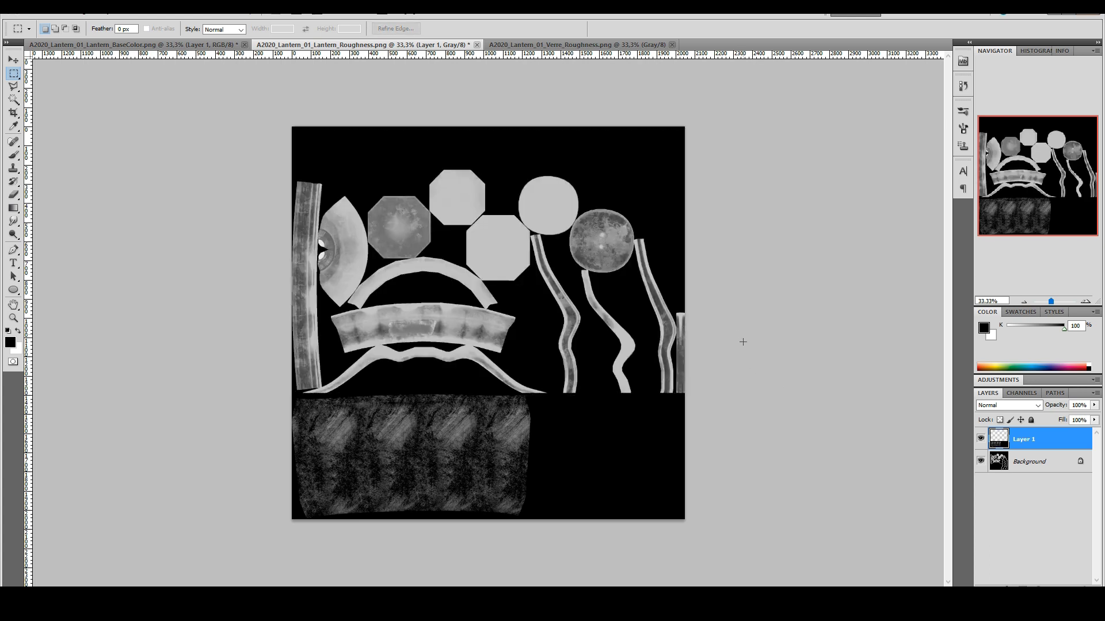
pyautogui.moveTo(543, 553)
pyautogui.mouseDown()
pyautogui.moveTo(532, 555)
pyautogui.moveTo(530, 538)
pyautogui.mouseUp()
pyautogui.press('Delete')
pyautogui.hotkey('ctrl', 'd')
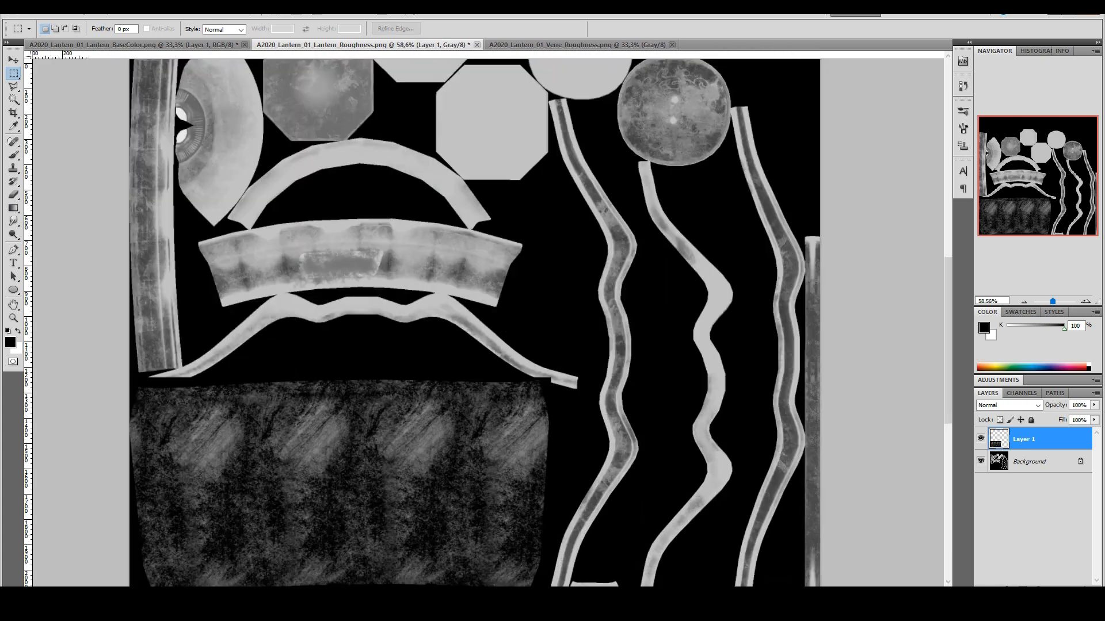
# Step: Erase the black overlap covering the right end of the curved strip just above the glass roughness
pyautogui.keyDown('alt'); pyautogui.scroll(3, 538, 532); pyautogui.keyUp('alt')
pyautogui.keyDown('alt'); pyautogui.scroll(4, 539, 342); pyautogui.keyUp('alt')
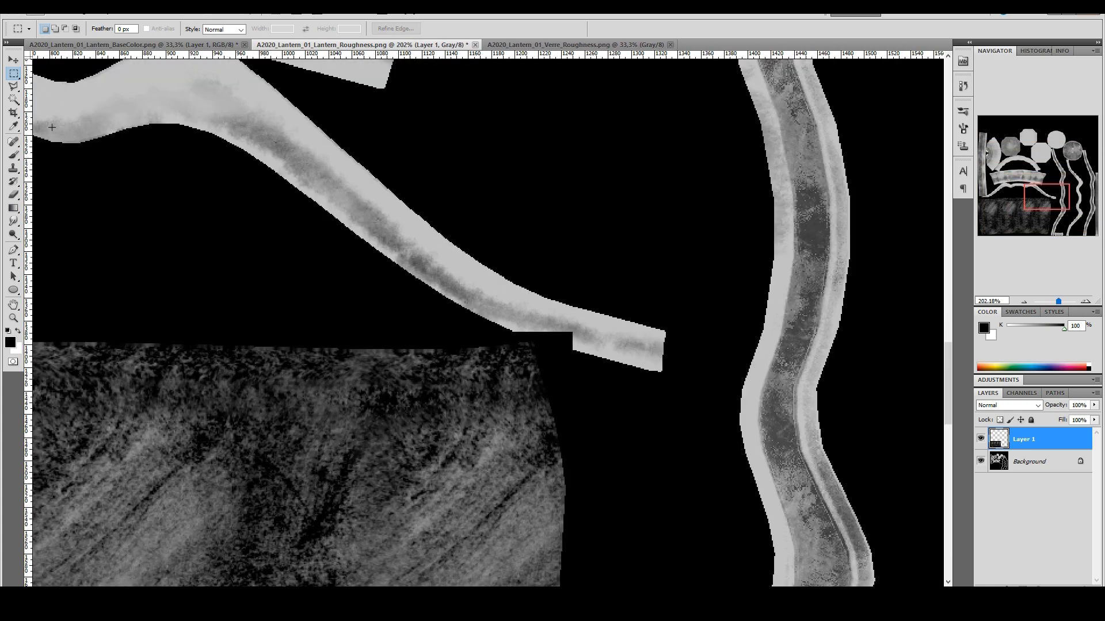
pyautogui.click(14, 155)
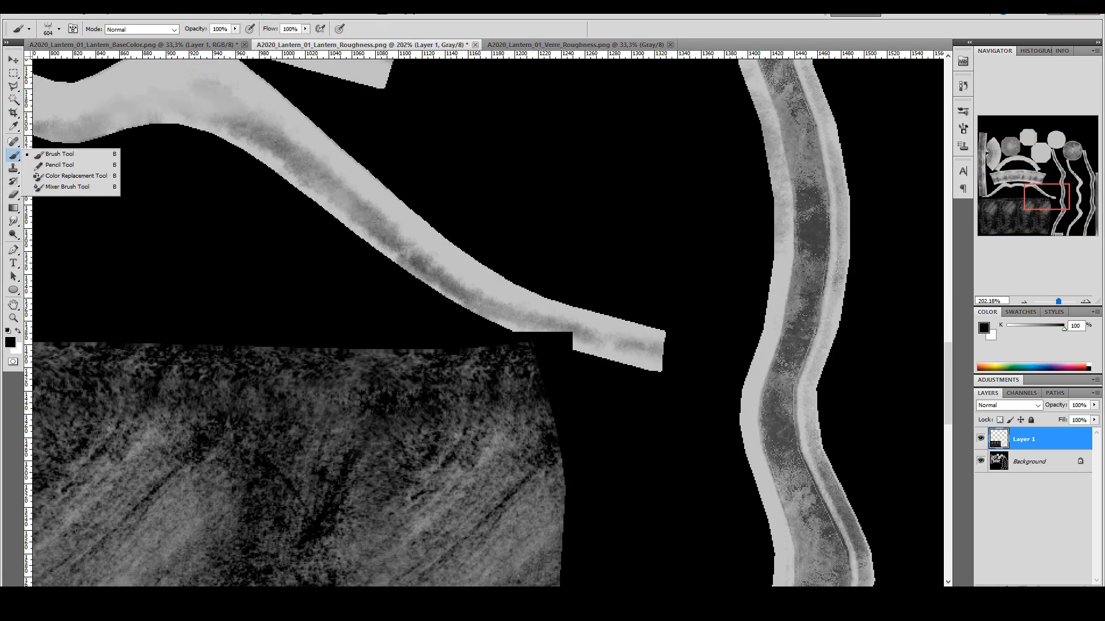
pyautogui.click(13, 195)
pyautogui.moveTo(553, 322)
pyautogui.mouseDown()
pyautogui.moveTo(573, 340)
pyautogui.moveTo(521, 323)
pyautogui.mouseUp()
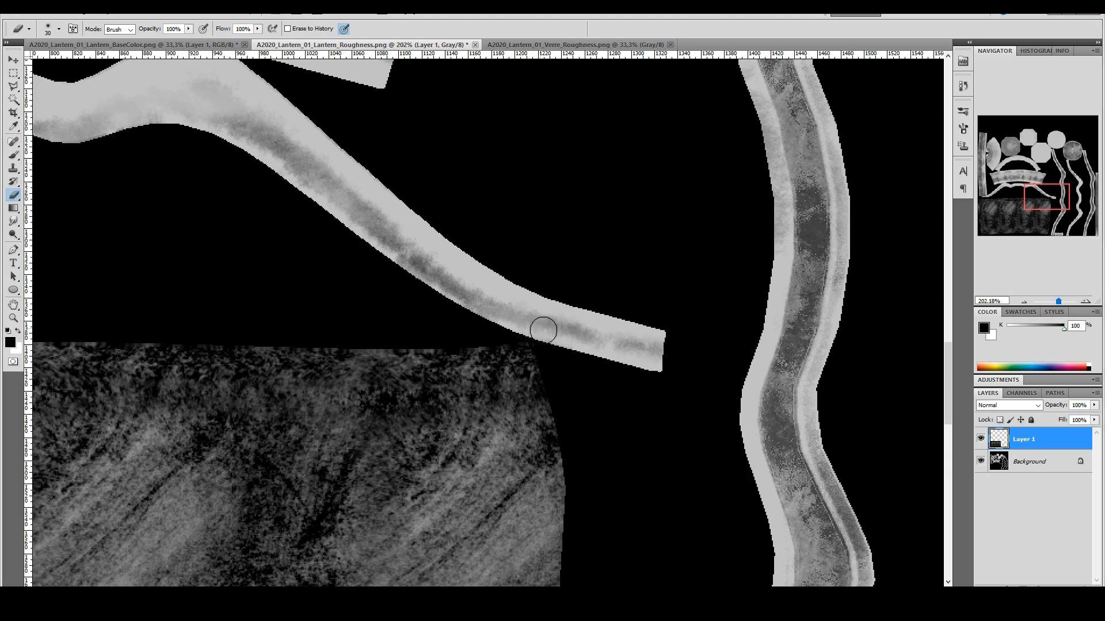
# Step: Erase the black overlap from the curved strip's left tip with a harder 30 px eraser, and check the glass area's lower edge
pyautogui.keyDown('alt'); pyautogui.scroll(-6, 582, 338); pyautogui.keyUp('alt')
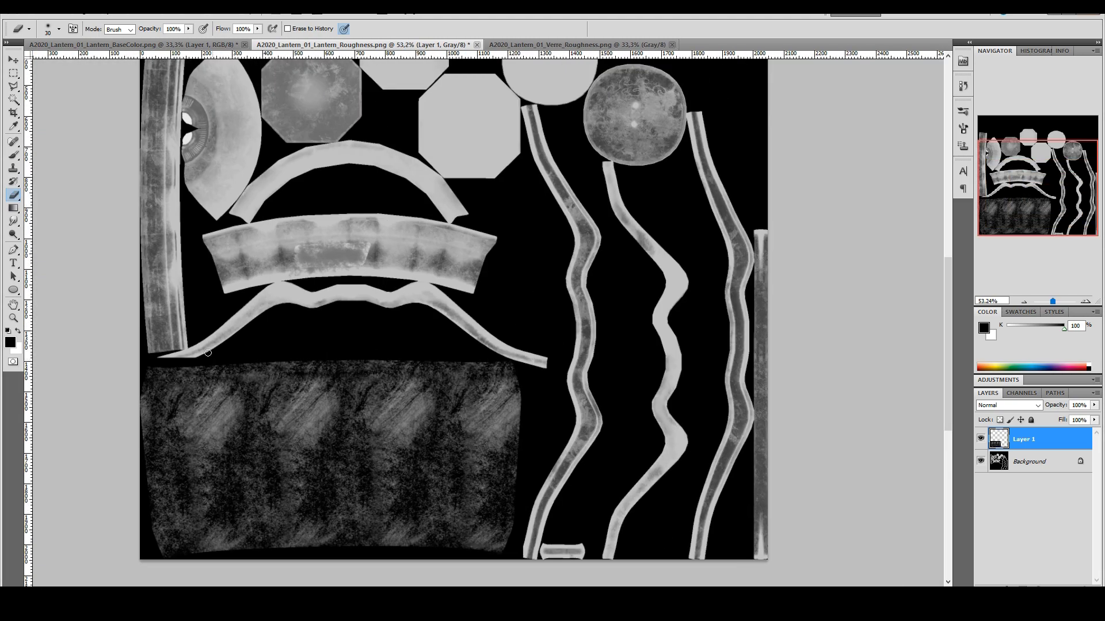
pyautogui.keyDown('alt'); pyautogui.scroll(6, 208, 353); pyautogui.keyUp('alt')
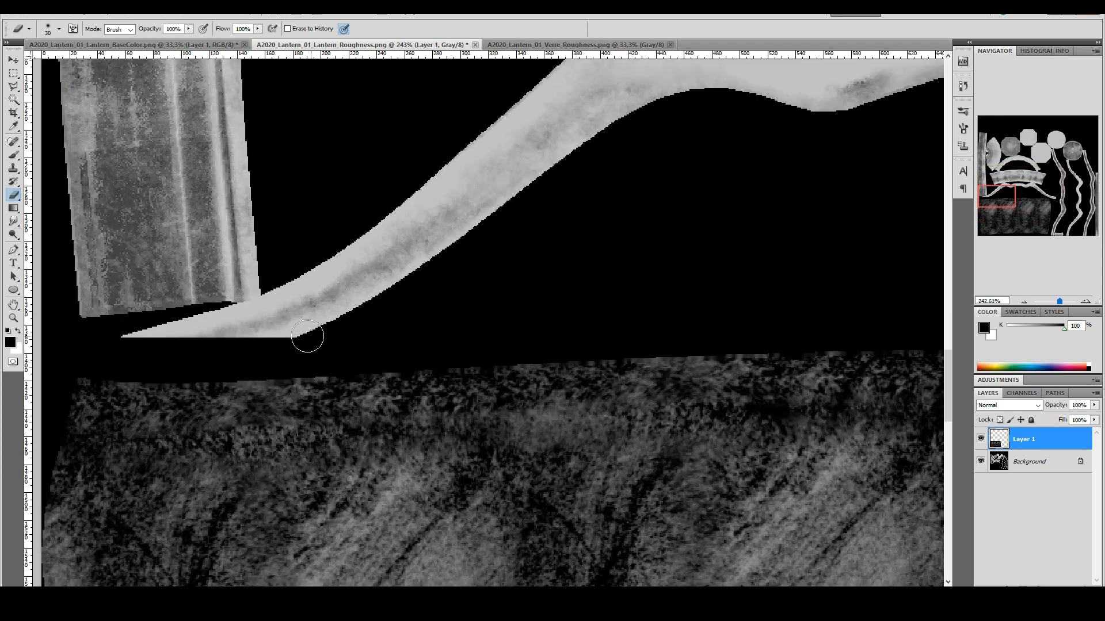
pyautogui.moveTo(305, 335)
pyautogui.mouseDown()
pyautogui.moveTo(117, 345)
pyautogui.moveTo(172, 348)
pyautogui.mouseUp()
pyautogui.rightClick(169, 336)
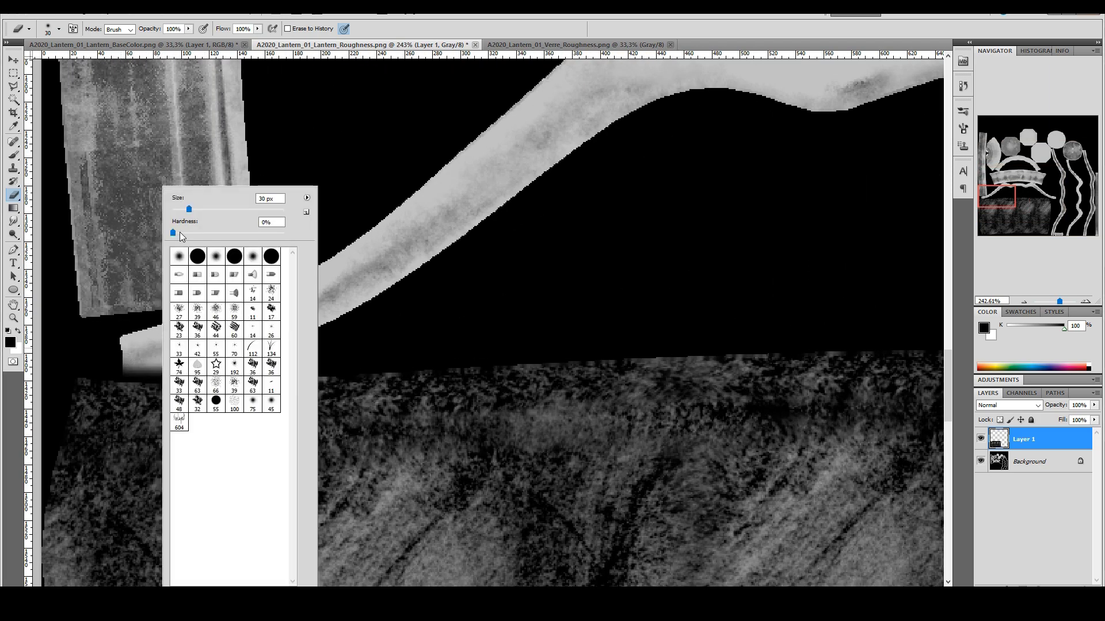
pyautogui.moveTo(111, 338)
pyautogui.mouseDown()
pyautogui.moveTo(176, 358)
pyautogui.moveTo(106, 360)
pyautogui.moveTo(99, 345)
pyautogui.mouseUp()
pyautogui.keyDown('alt'); pyautogui.scroll(-3, 187, 386); pyautogui.keyUp('alt')
pyautogui.keyDown('alt'); pyautogui.scroll(-4, 188, 386); pyautogui.keyUp('alt')
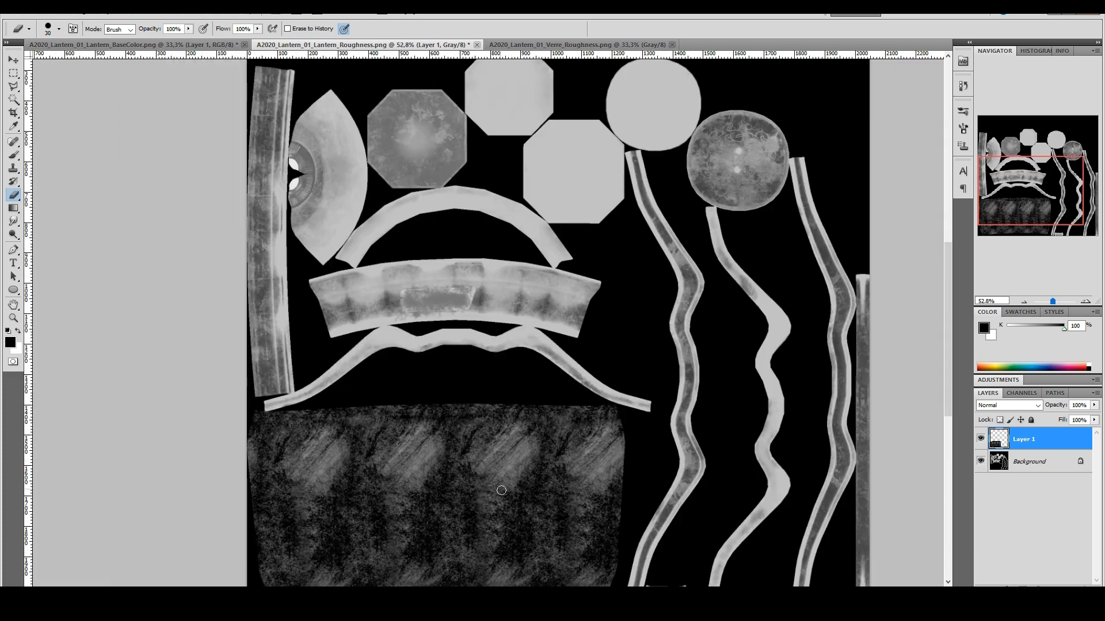
pyautogui.scroll(-1, 601, 547)
pyautogui.keyDown('alt'); pyautogui.scroll(5, 601, 547); pyautogui.keyUp('alt')
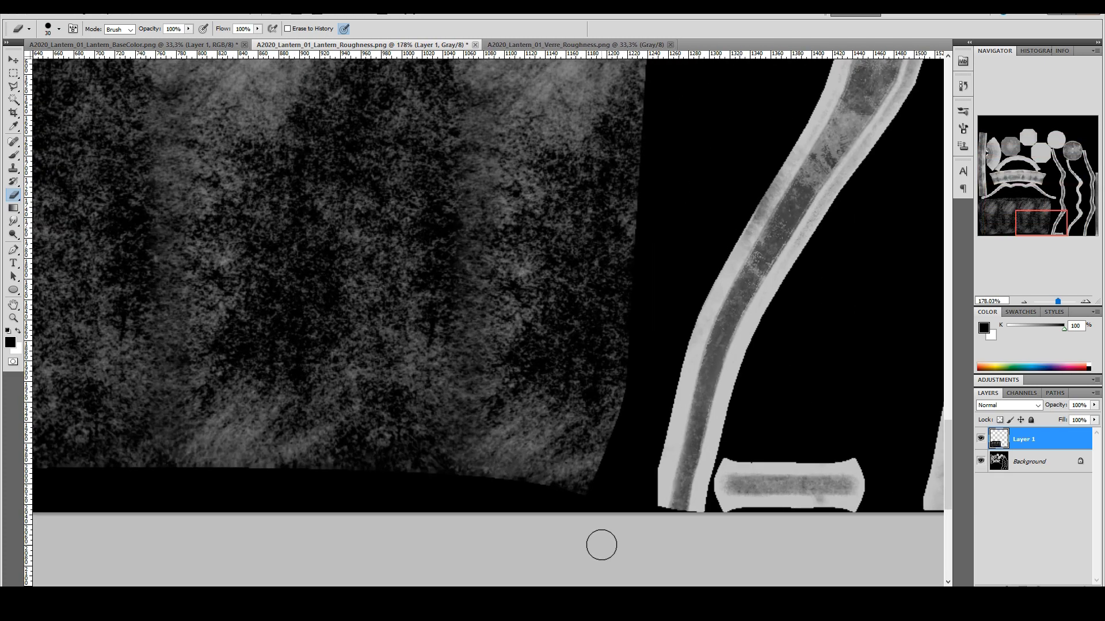
pyautogui.keyDown('alt'); pyautogui.scroll(-7, 641, 505); pyautogui.keyUp('alt')
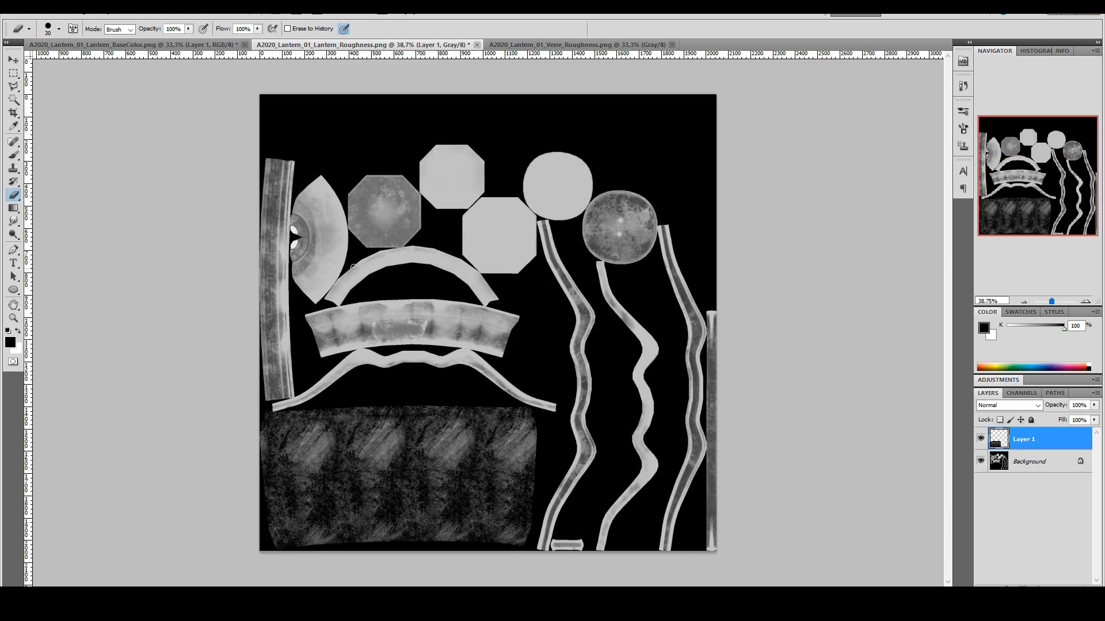
# Step: Save the combined roughness texture as a non-interlaced PNG over A2020_Lantern_01_Lantern_Roughness.png in the Download folder
pyautogui.click(36, 13)
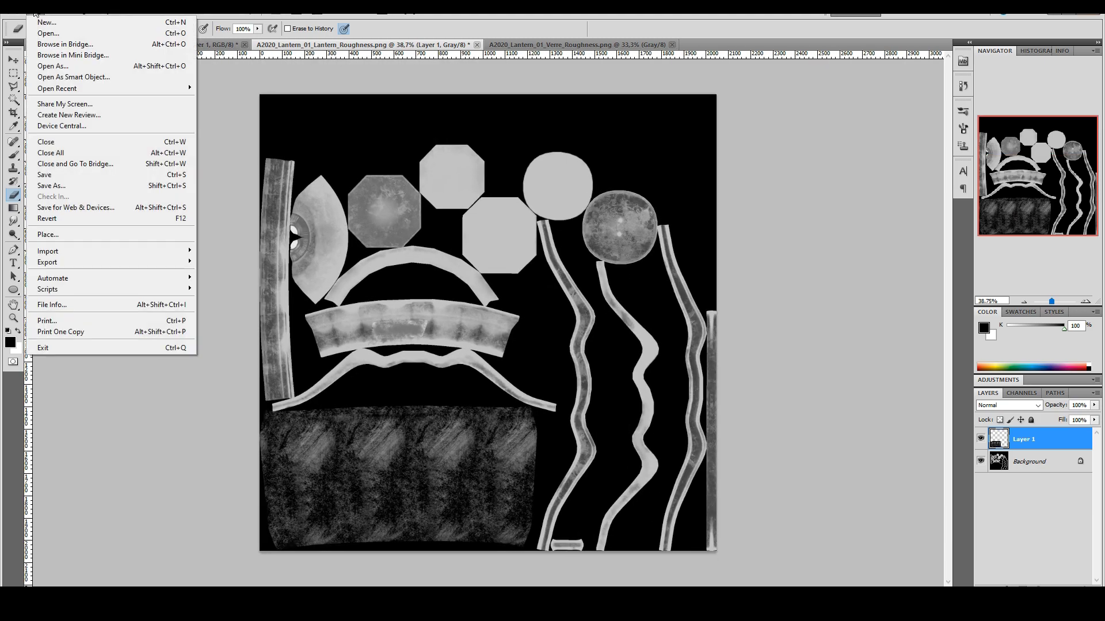
pyautogui.click(55, 185)
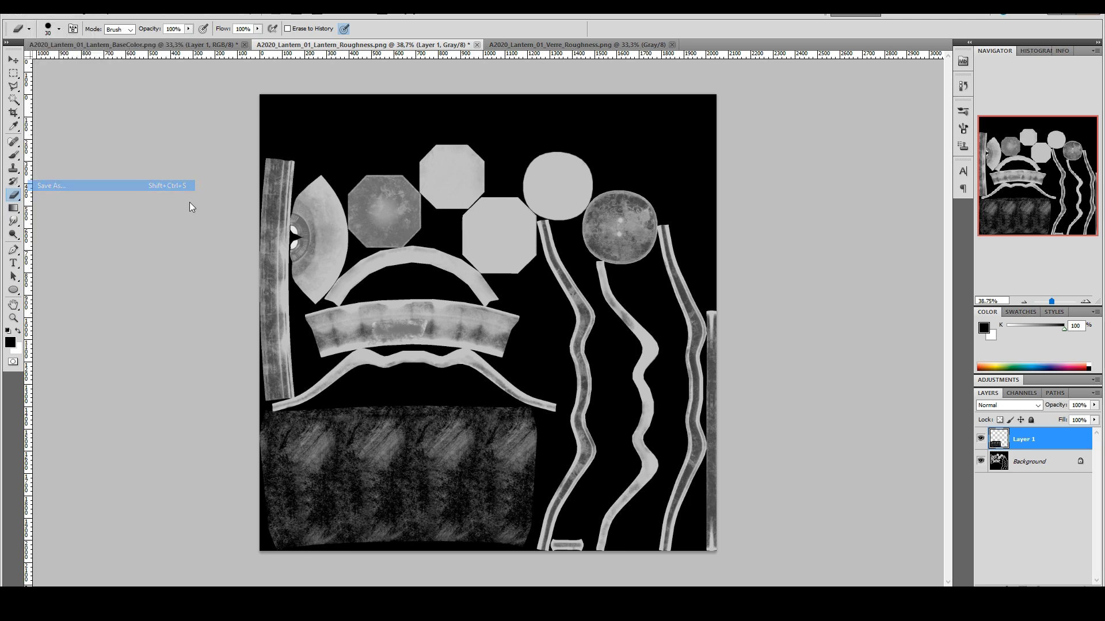
pyautogui.click(337, 314)
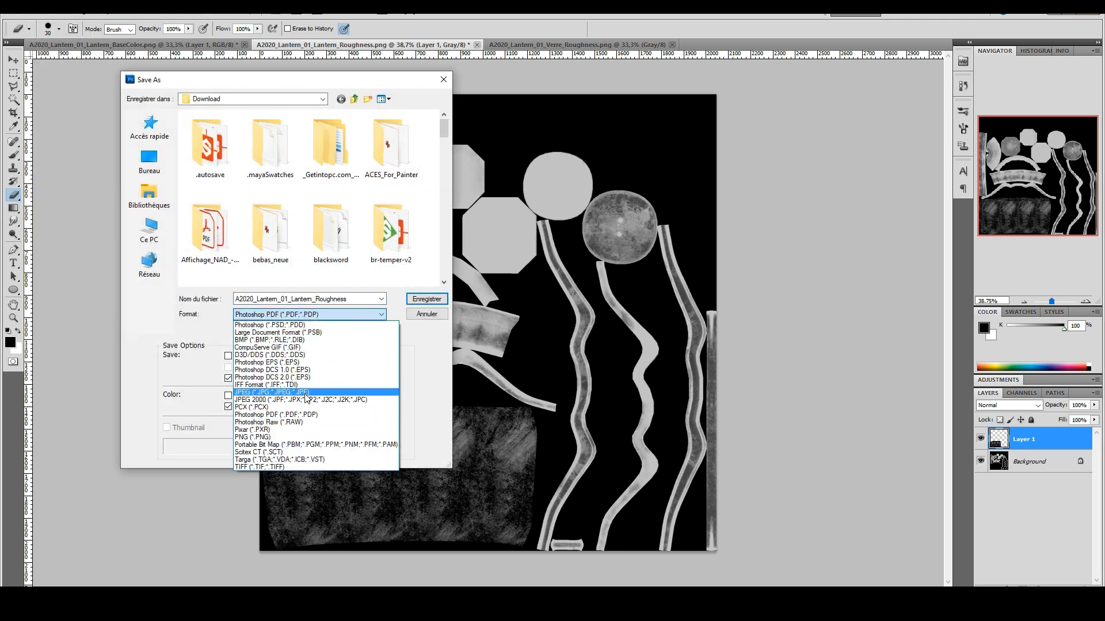
pyautogui.click(252, 437)
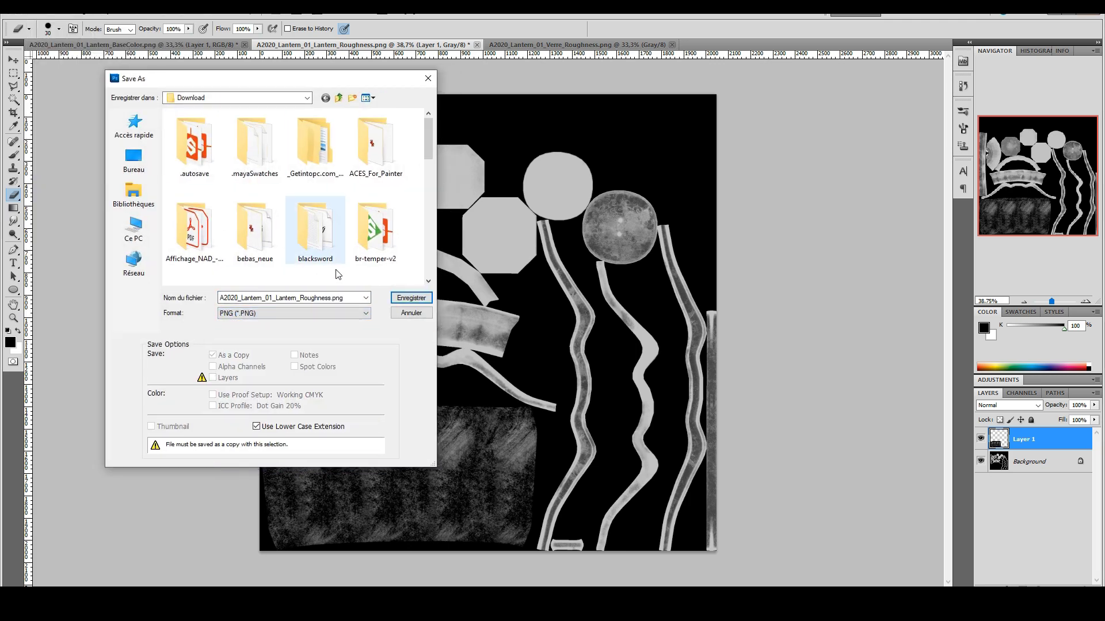
pyautogui.click(411, 297)
pyautogui.click(539, 230)
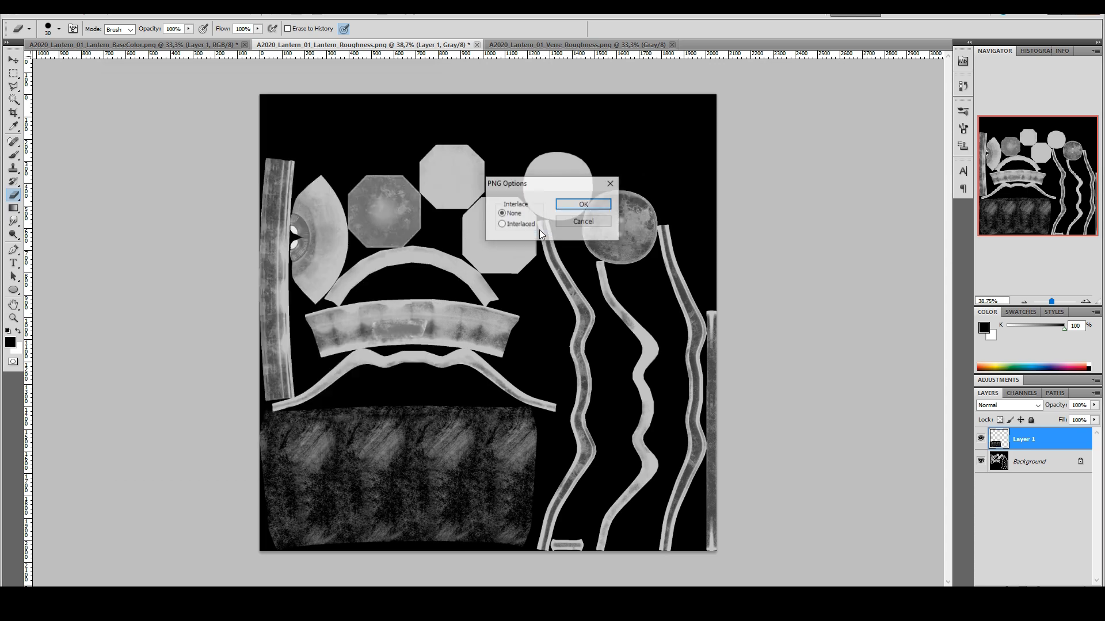
pyautogui.click(568, 209)
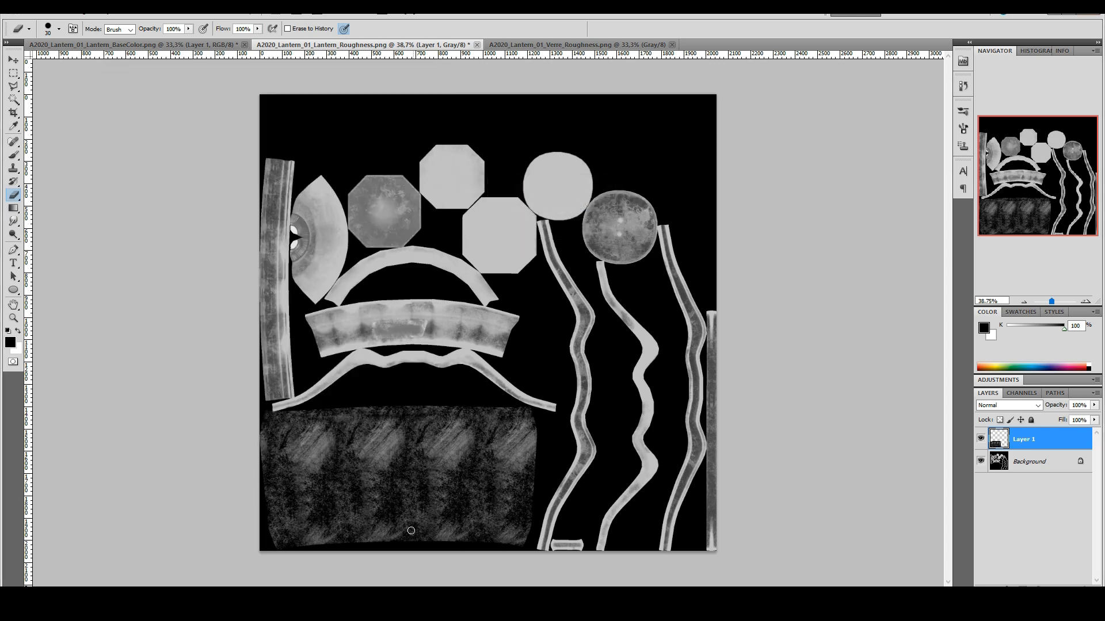
# Step: Switch to the Sketchfab editor and import the updated A2020_Lantern_01_Lantern_Roughness.png from the Download folder for the roughness channel
pyautogui.hotkey('alt', 'Tab')
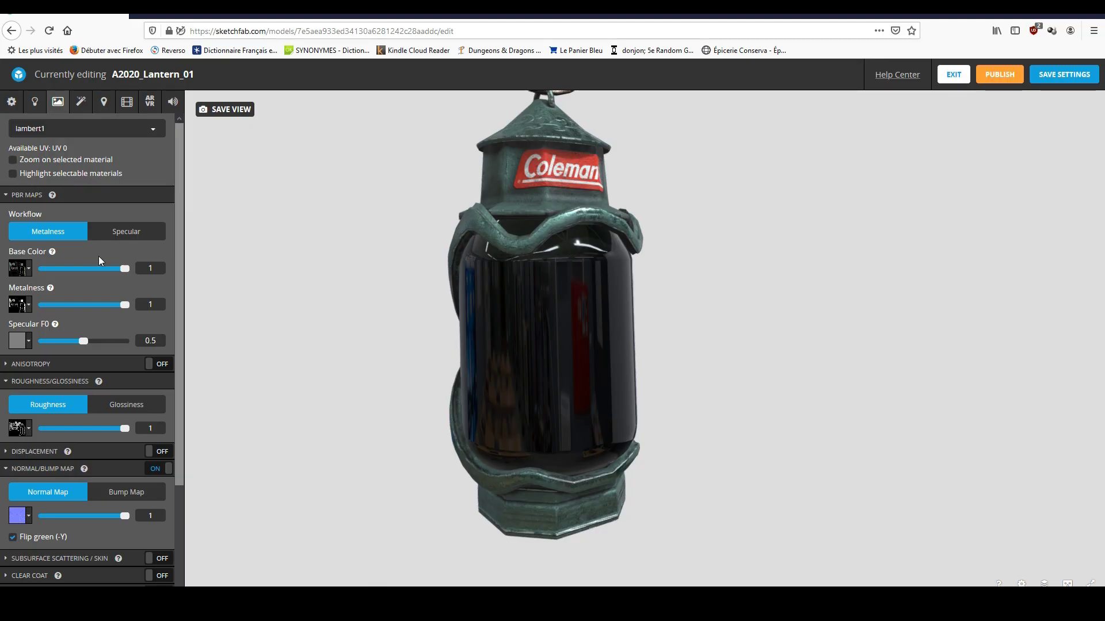
pyautogui.click(30, 432)
pyautogui.click(90, 466)
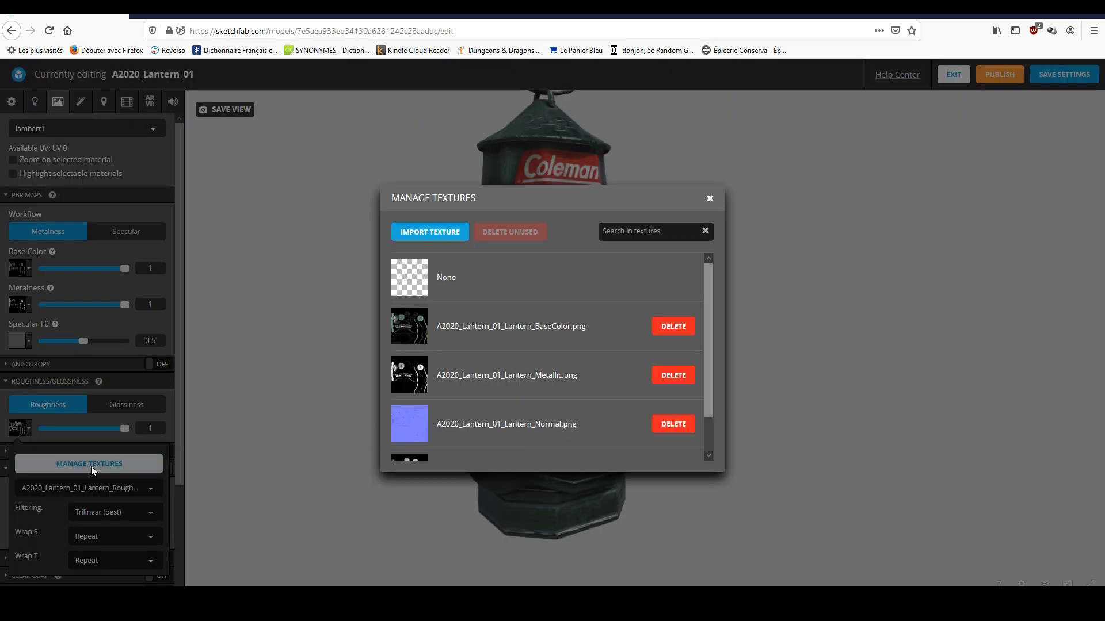
pyautogui.click(428, 233)
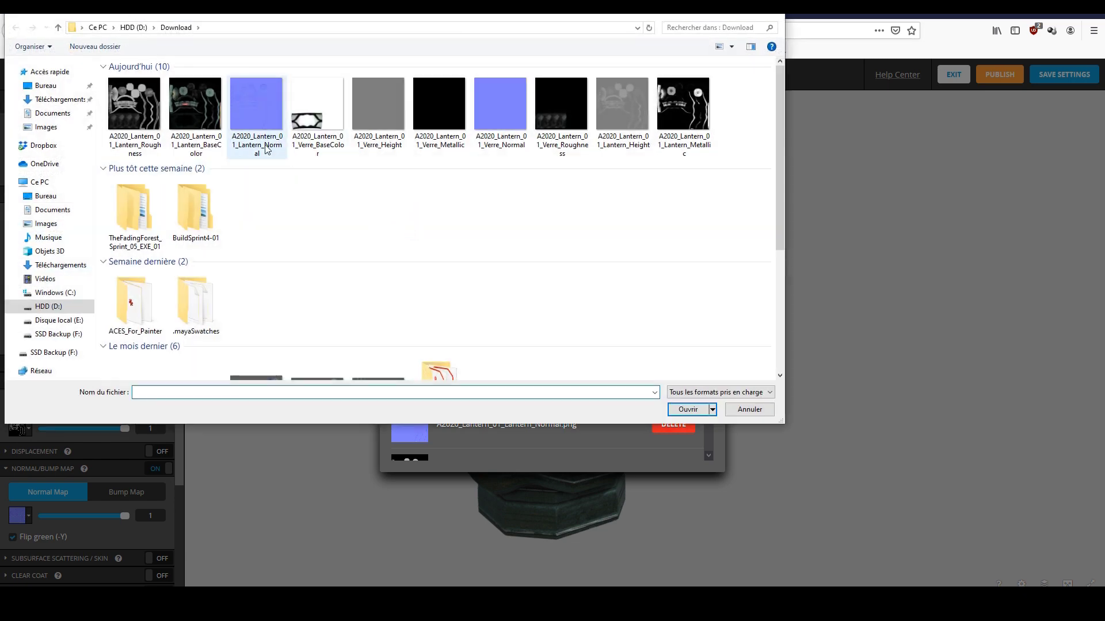
pyautogui.click(144, 116)
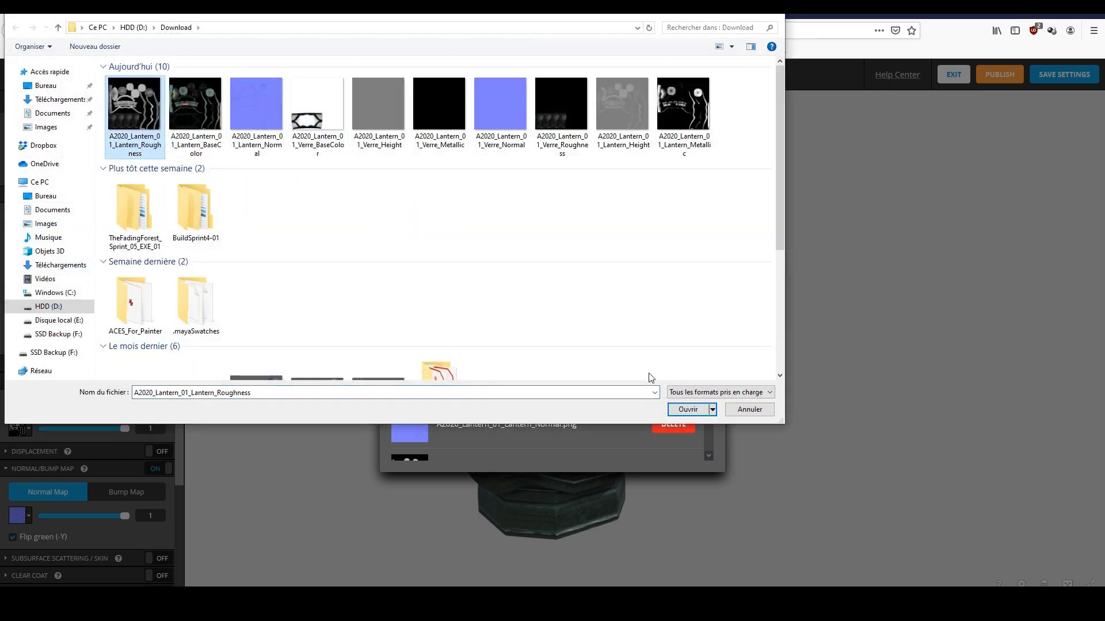
pyautogui.click(693, 412)
# Step: Delete the older lantern roughness texture, apply the newly imported one to the roughness channel, and inspect the glass on the model
pyautogui.scroll(3, 565, 376)
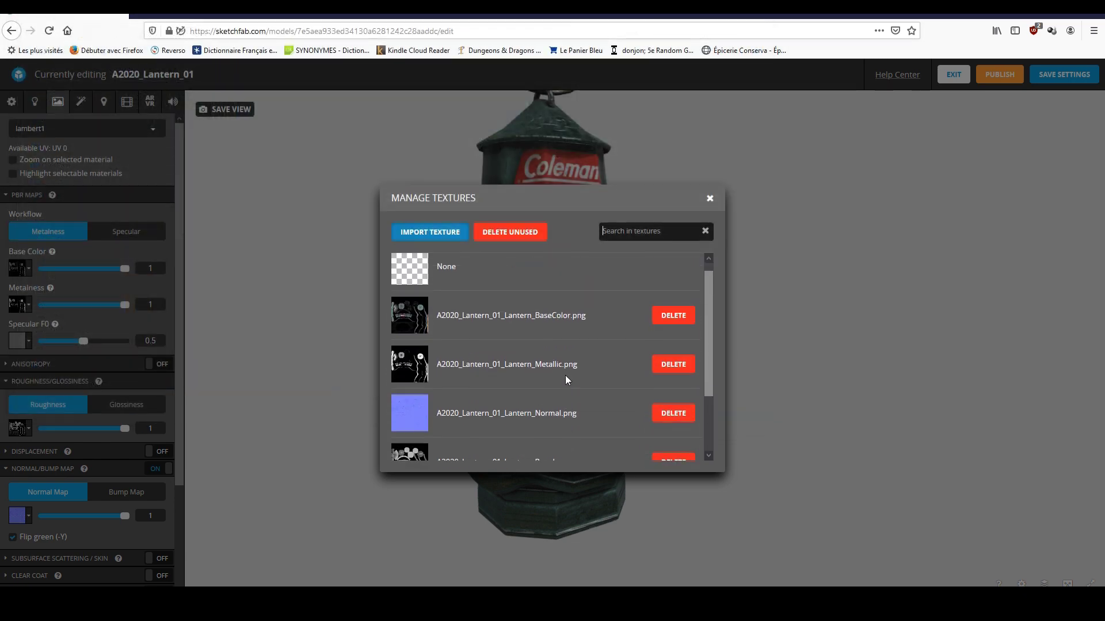
pyautogui.scroll(-3, 468, 405)
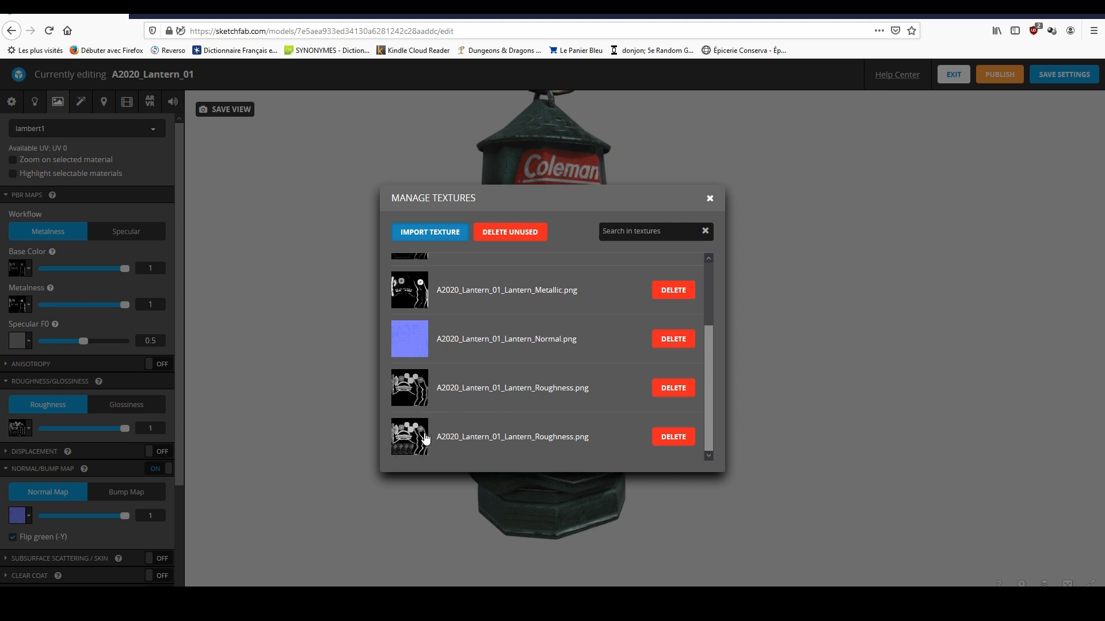
pyautogui.click(654, 393)
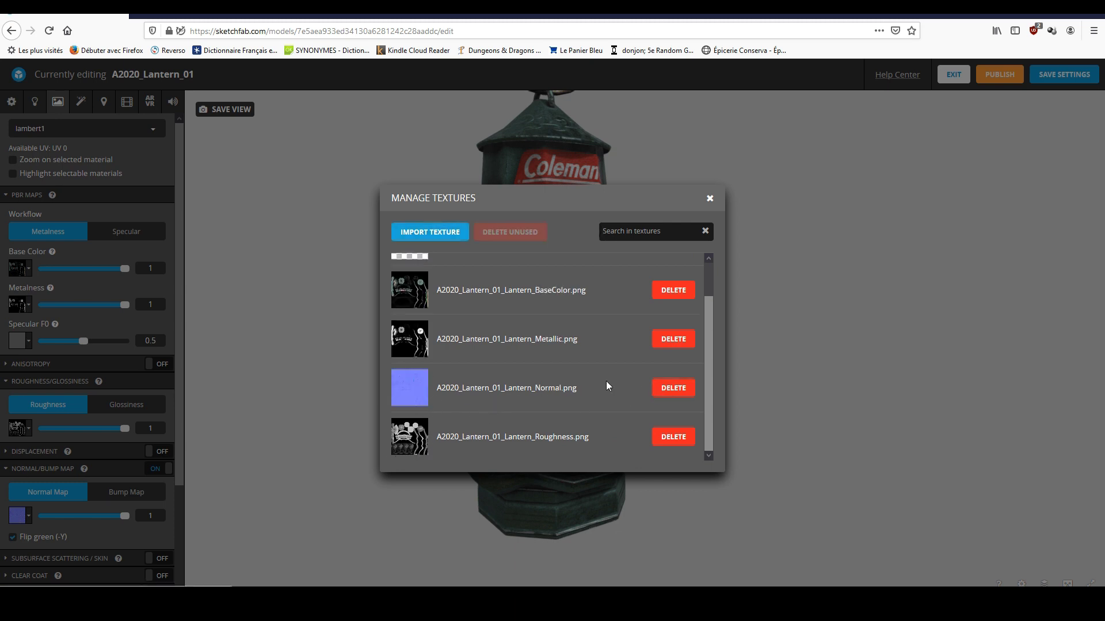
pyautogui.click(378, 419)
pyautogui.moveTo(434, 374)
pyautogui.mouseDown()
pyautogui.moveTo(303, 372)
pyautogui.moveTo(464, 370)
pyautogui.moveTo(604, 351)
pyautogui.moveTo(700, 370)
pyautogui.moveTo(558, 378)
pyautogui.moveTo(488, 345)
pyautogui.moveTo(395, 353)
pyautogui.mouseUp()
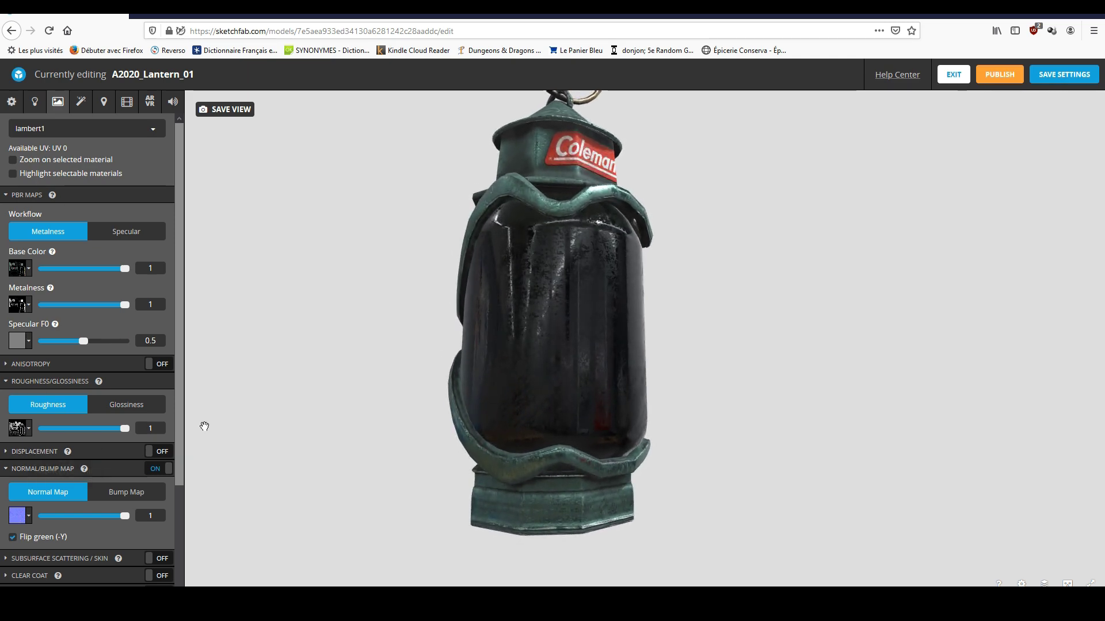
pyautogui.moveTo(415, 306); pyautogui.dragTo(437, 357)
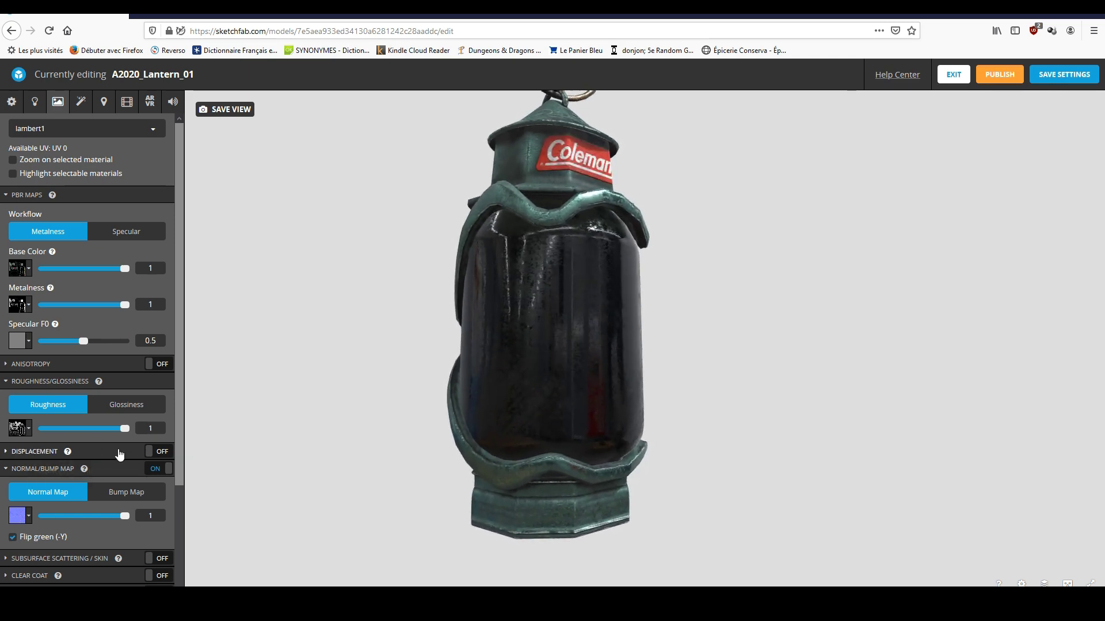
# Step: Enable opacity on the lambert1 material and assign A2020_Lantern_01_Lantern_BaseColor.png as its opacity texture
pyautogui.scroll(-3, 118, 455)
pyautogui.moveTo(541, 319); pyautogui.dragTo(495, 330)
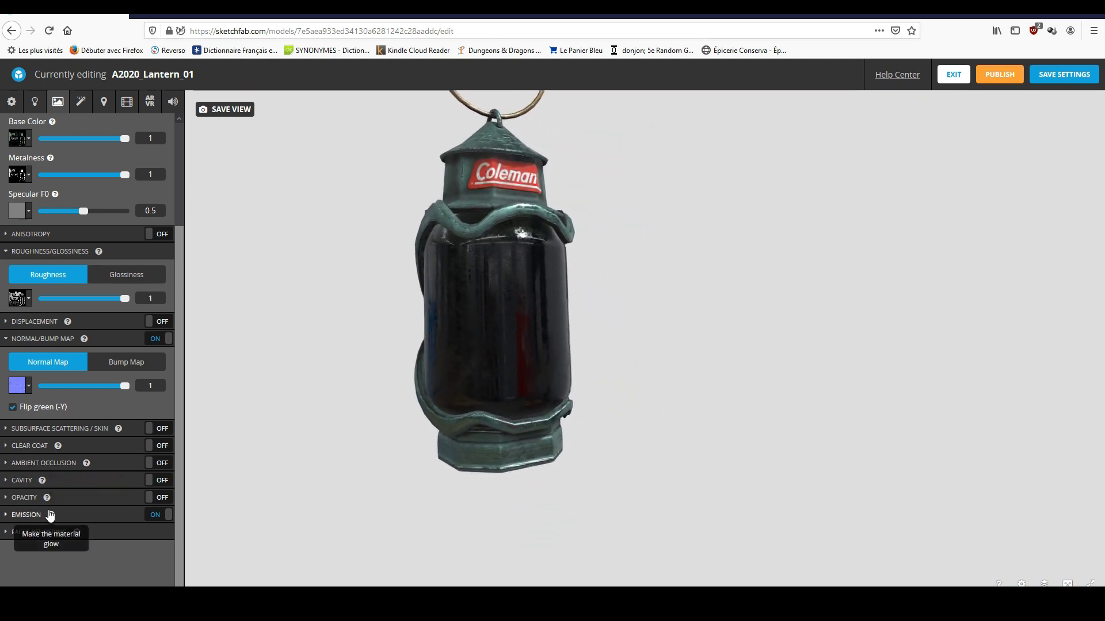
pyautogui.click(155, 498)
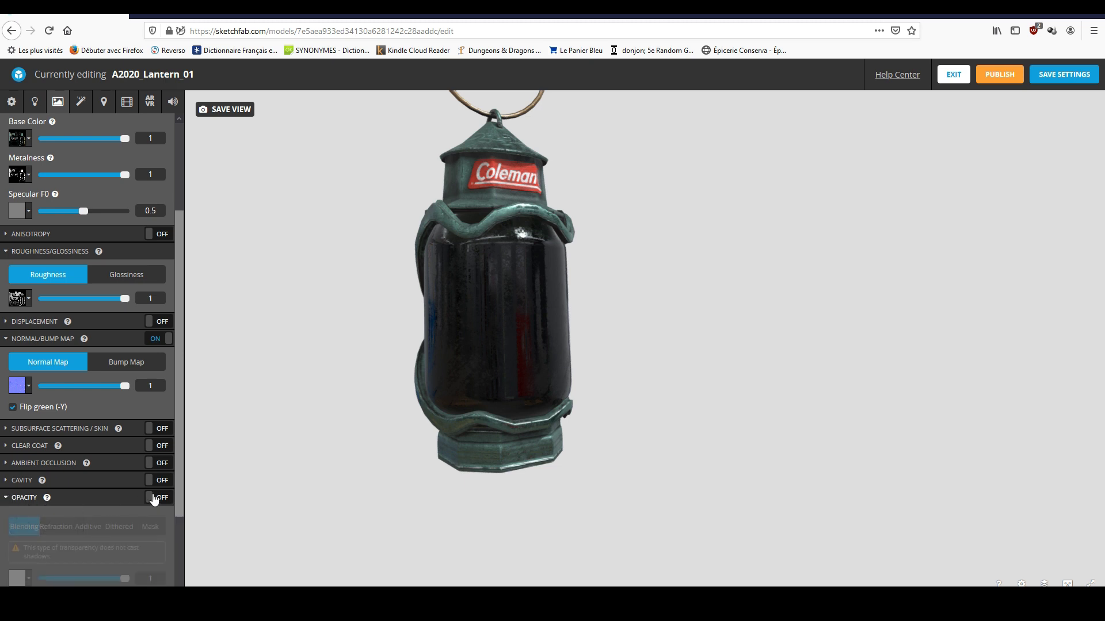
pyautogui.scroll(-2, 98, 509)
pyautogui.scroll(-2, 96, 512)
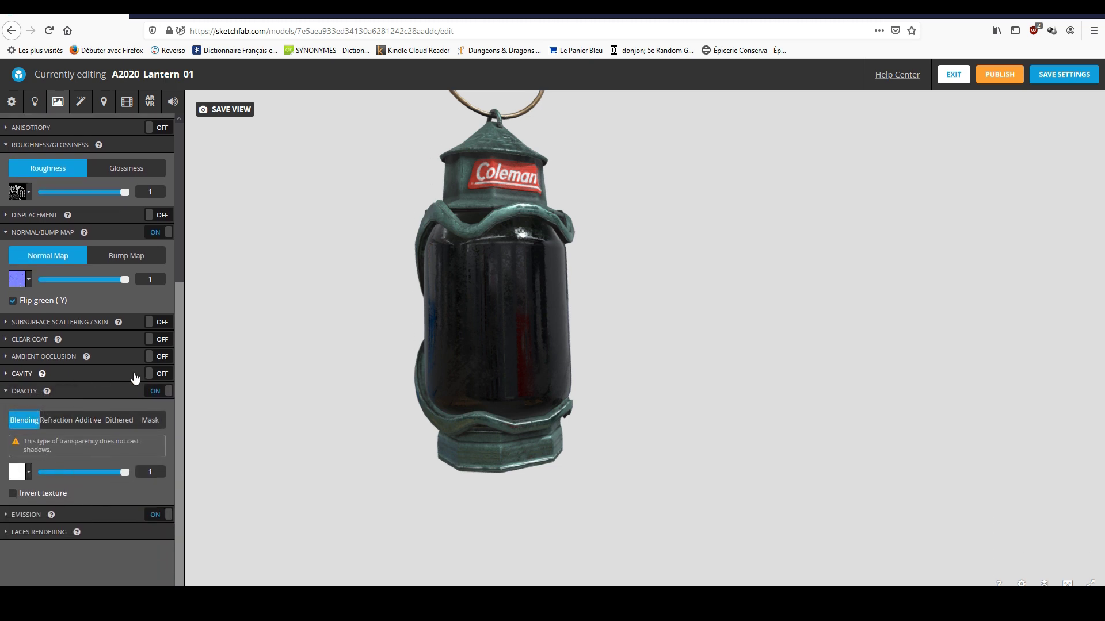
pyautogui.click(28, 475)
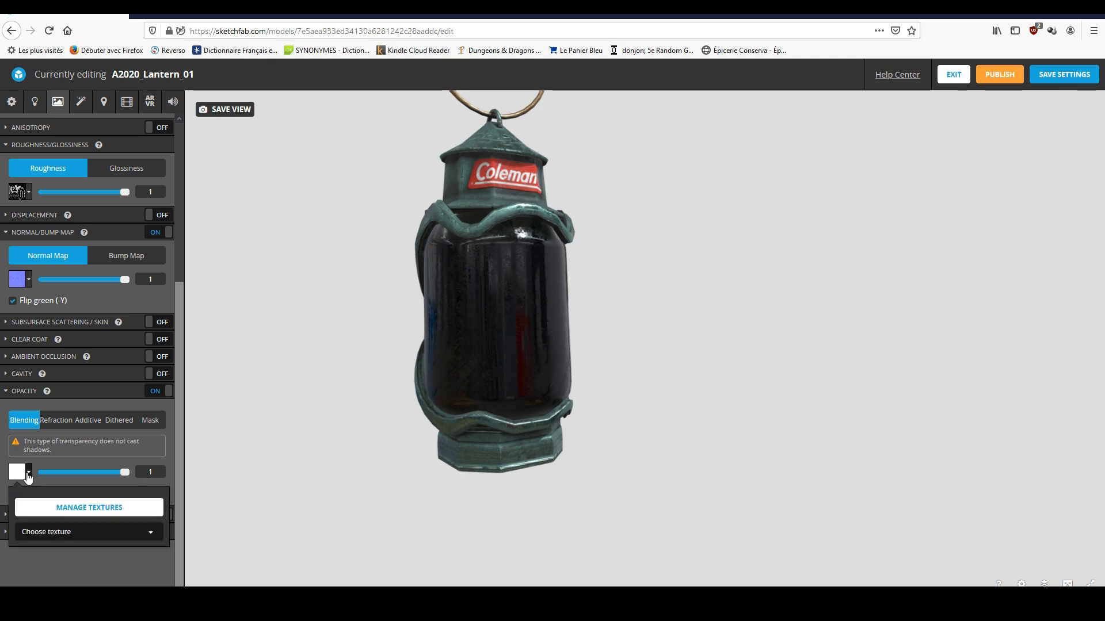
pyautogui.click(90, 507)
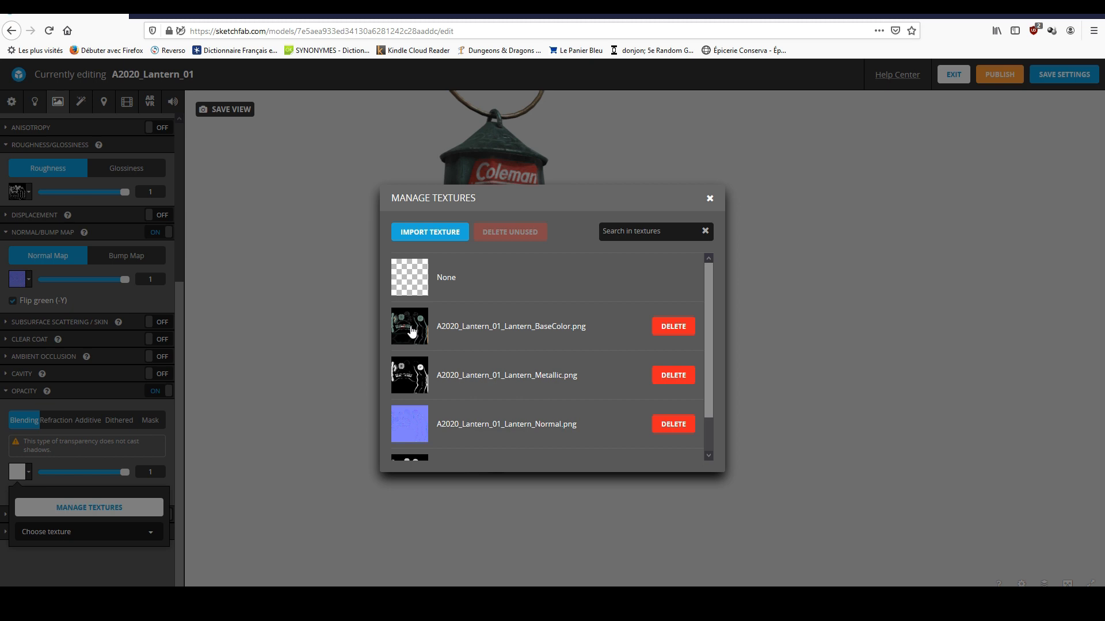
pyautogui.click(411, 330)
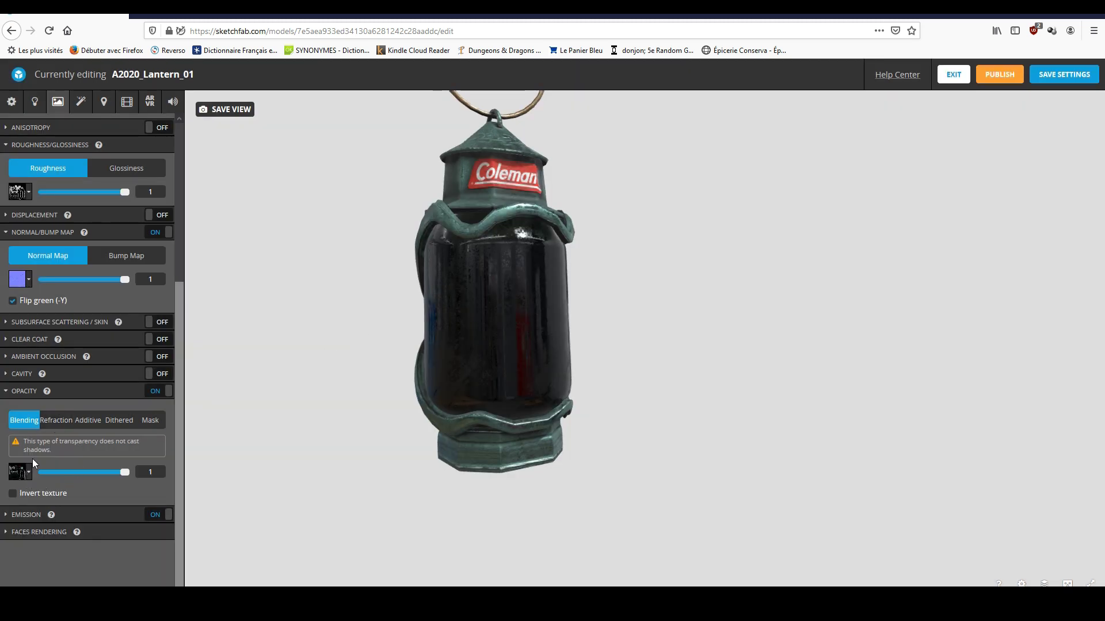
# Step: Try the Refraction opacity type and return to Blending
pyautogui.click(56, 420)
pyautogui.scroll(-3, 34, 461)
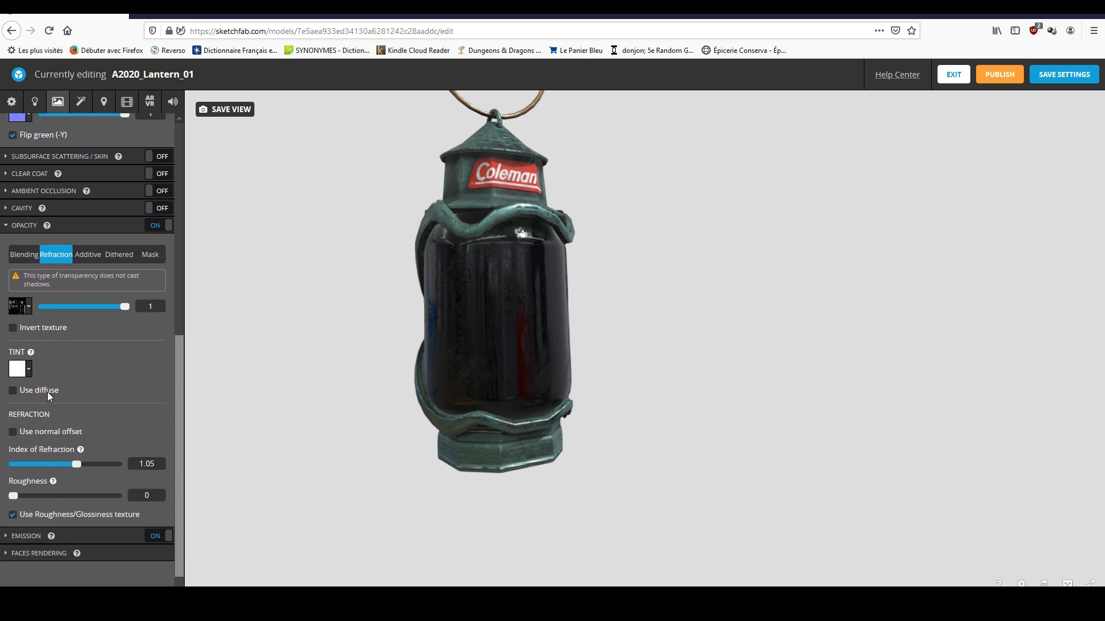
pyautogui.click(24, 254)
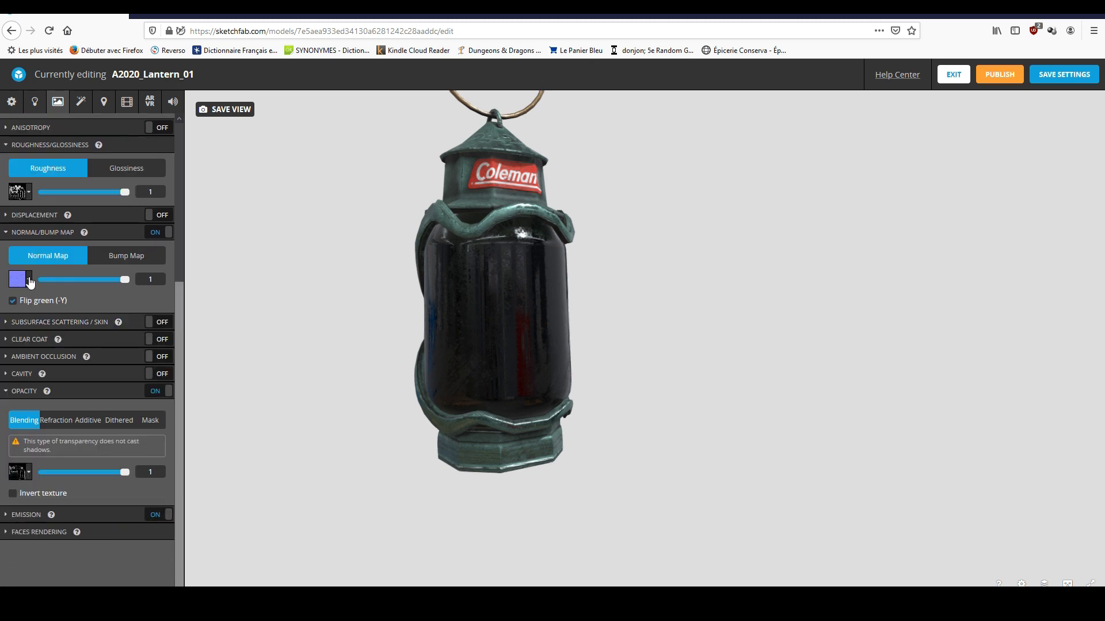
# Step: Try the Luminance format for the opacity texture and switch it back to Alpha
pyautogui.click(28, 473)
pyautogui.scroll(-1, 56, 504)
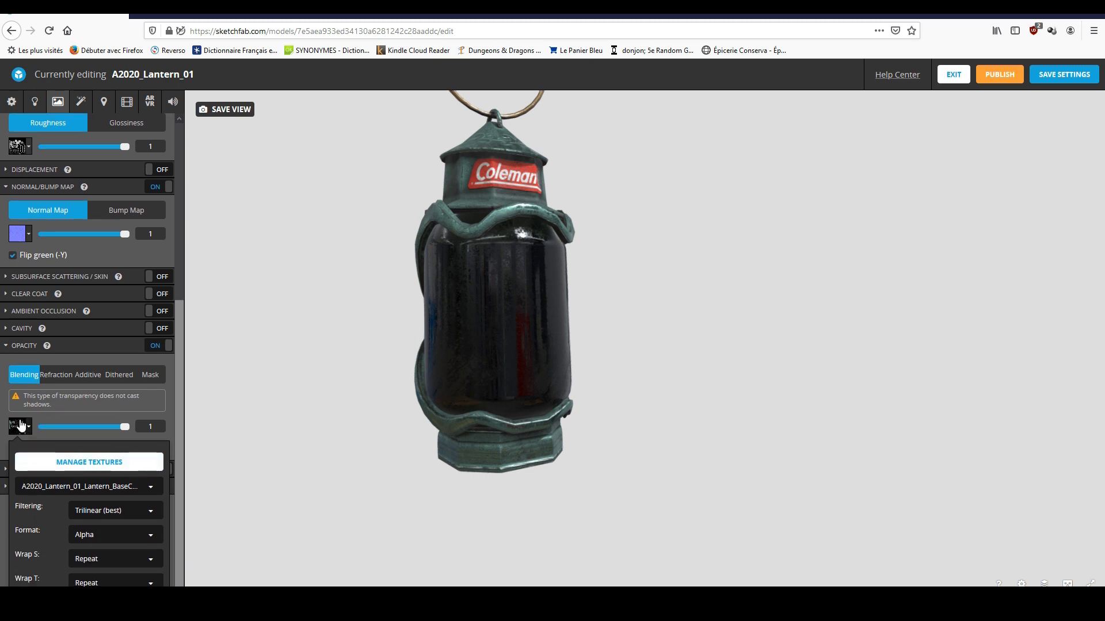
pyautogui.click(92, 539)
pyautogui.click(104, 562)
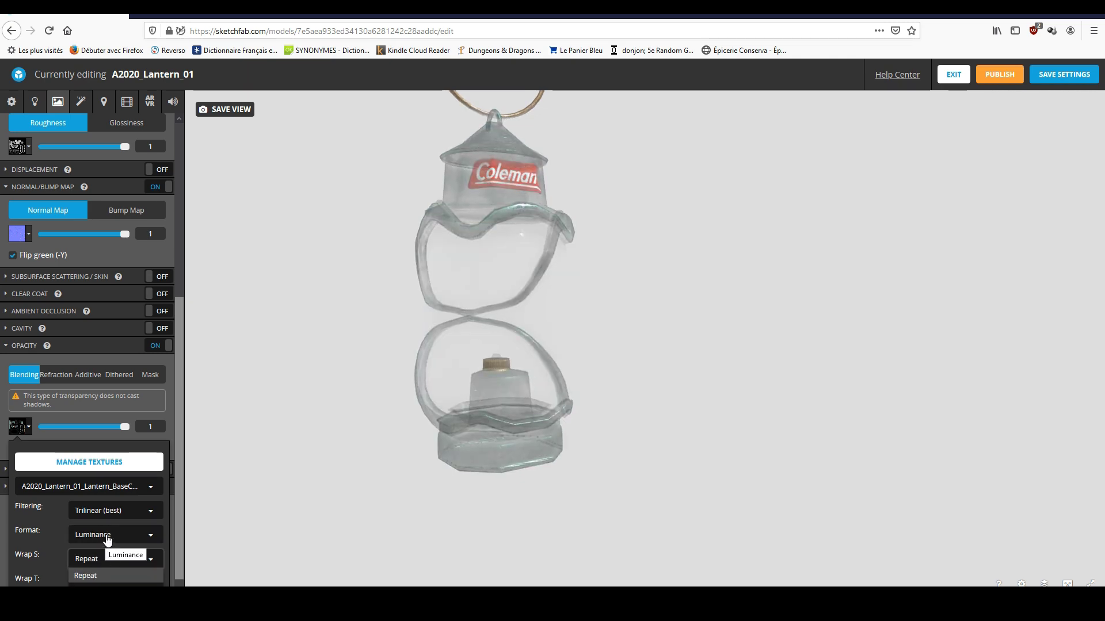
pyautogui.click(107, 539)
pyautogui.click(105, 553)
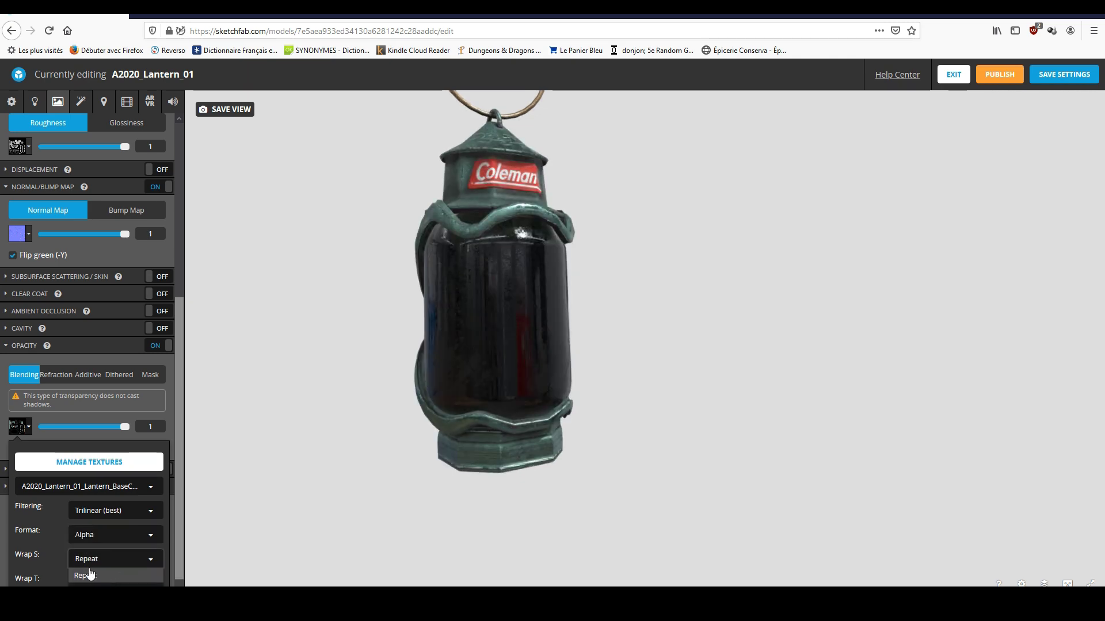
# Step: Set the opacity texture's Wrap S to Clamp and reselect the lantern base color map as its texture
pyautogui.scroll(-1, 90, 573)
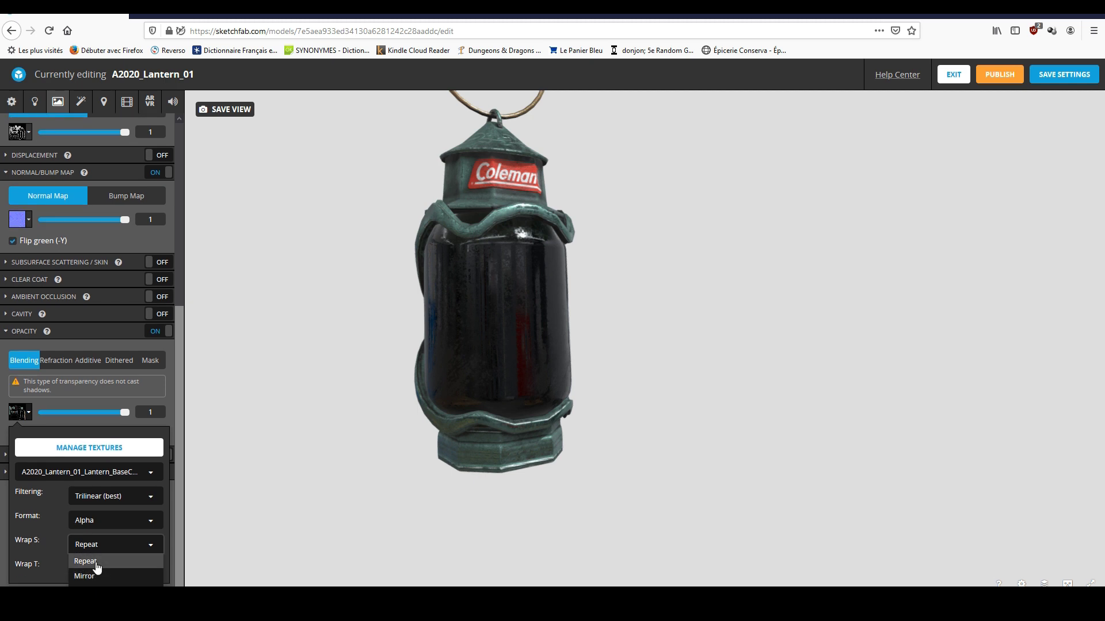
pyautogui.click(97, 573)
pyautogui.click(96, 563)
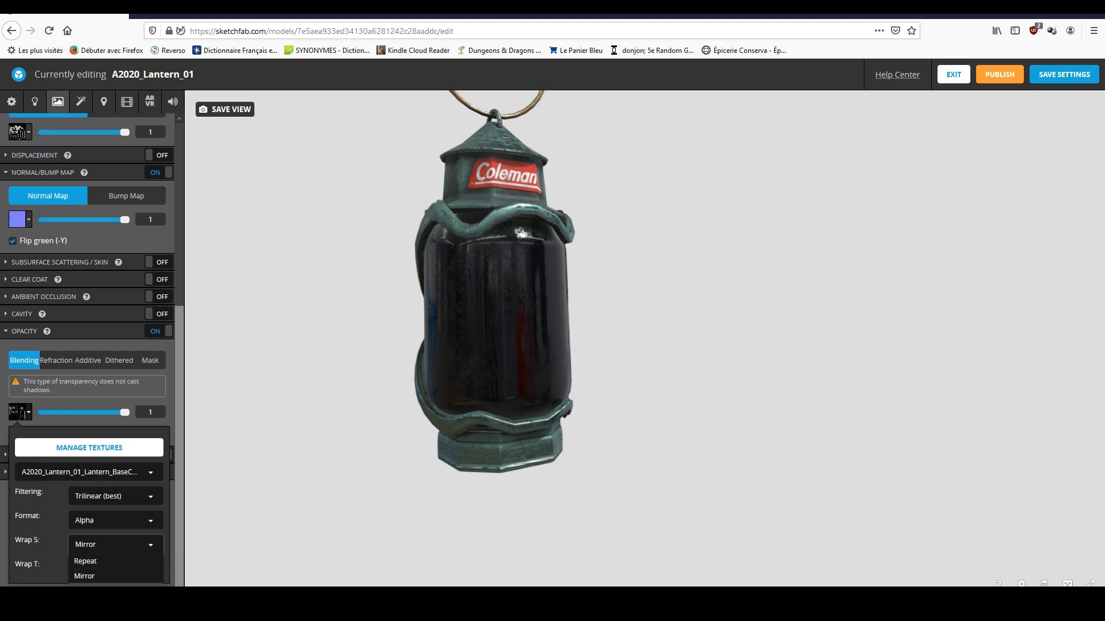
pyautogui.click(97, 578)
pyautogui.click(107, 512)
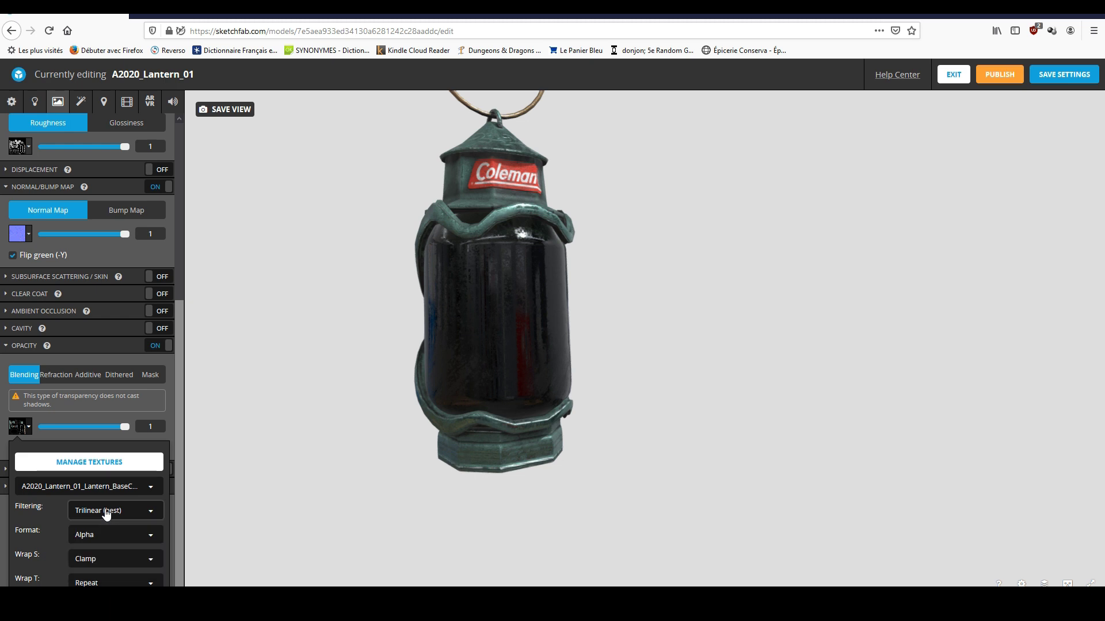
pyautogui.click(108, 512)
pyautogui.click(71, 488)
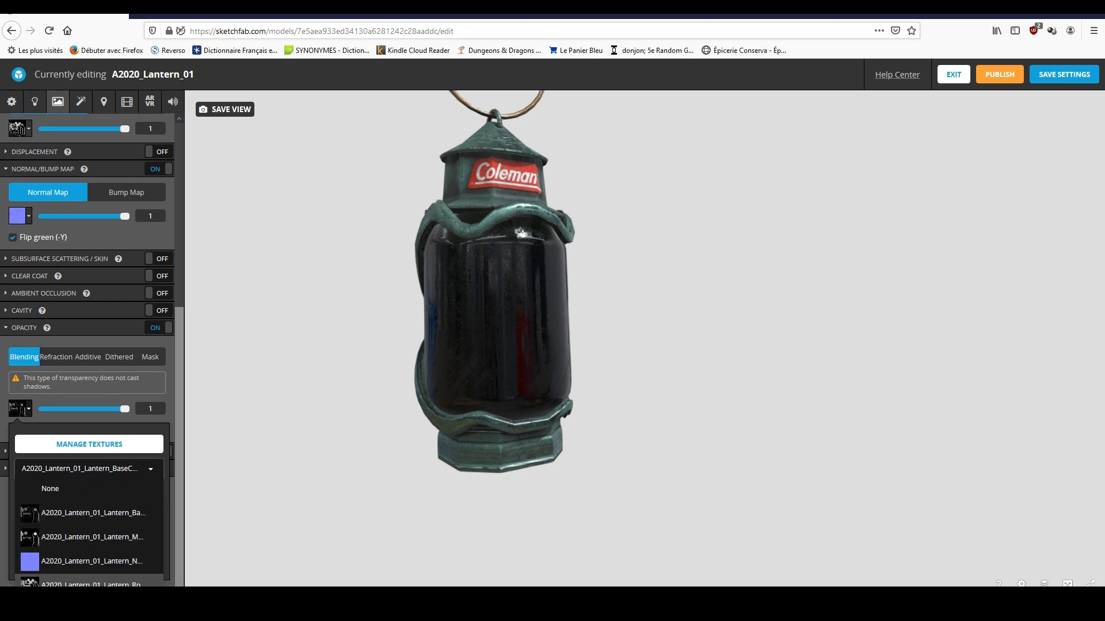
pyautogui.click(70, 521)
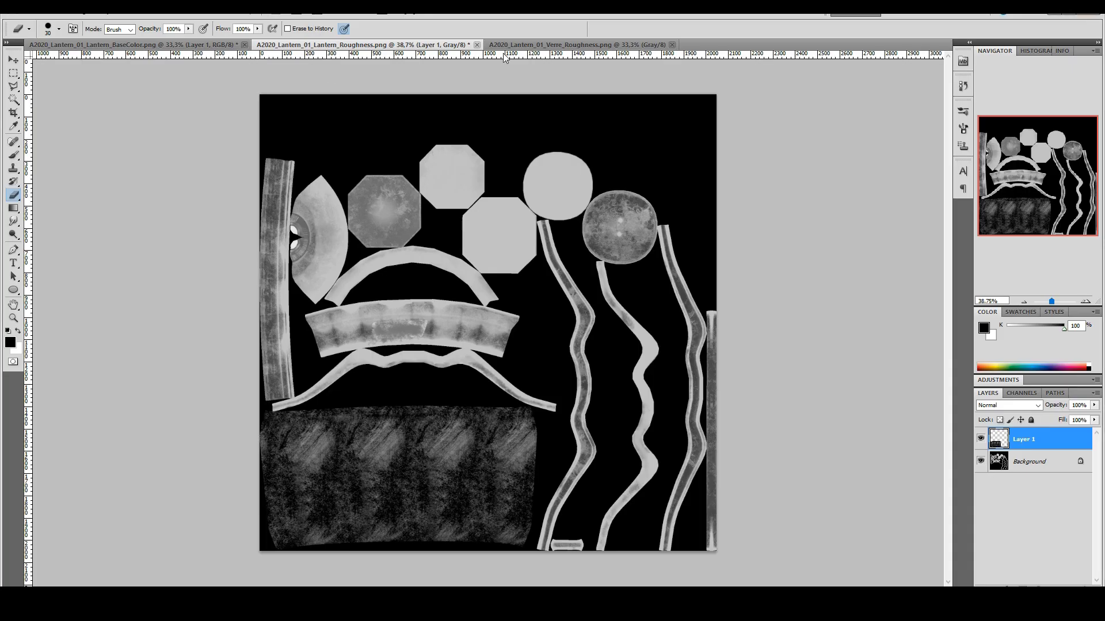
# Step: Switch to Photoshop and examine the channels of the lantern base color texture for an alpha channel
pyautogui.click(1021, 393)
pyautogui.doubleClick(993, 396)
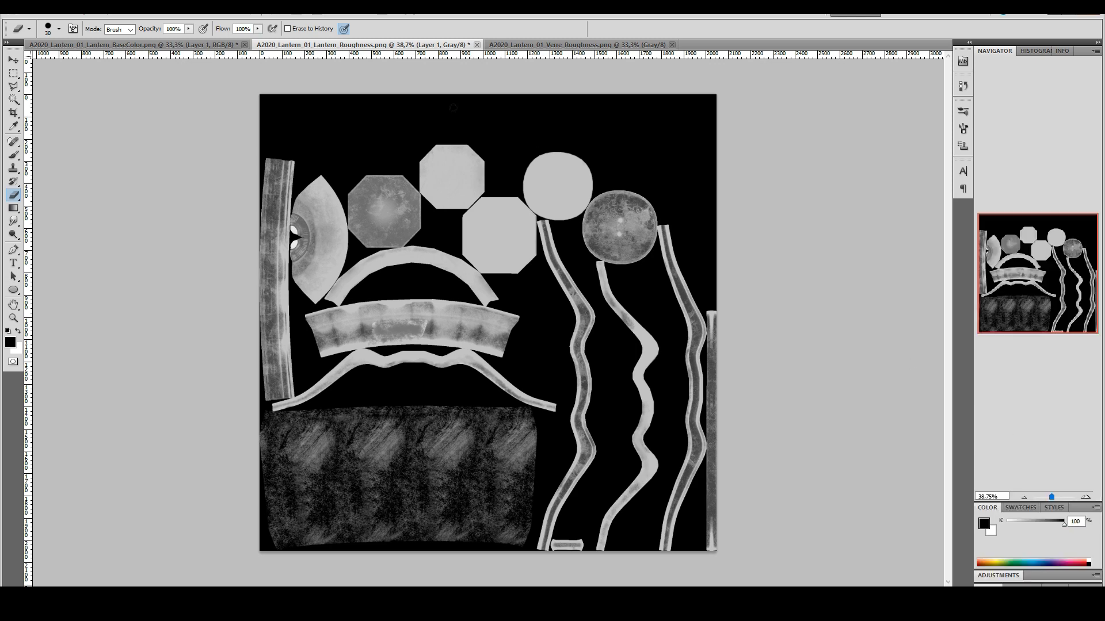
pyautogui.click(179, 43)
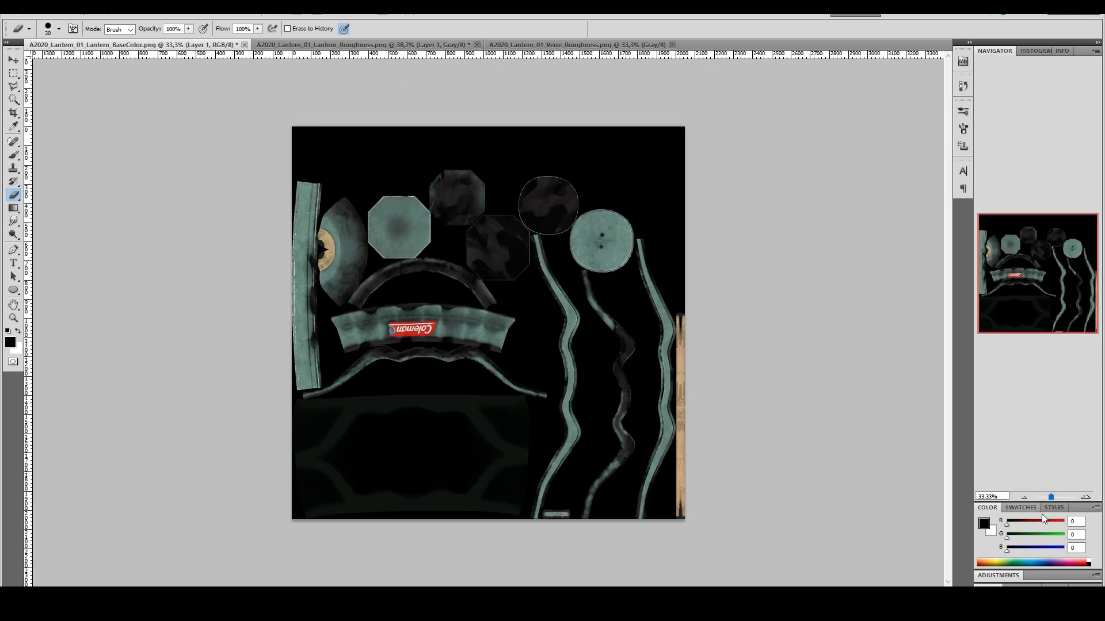
pyautogui.click(1028, 584)
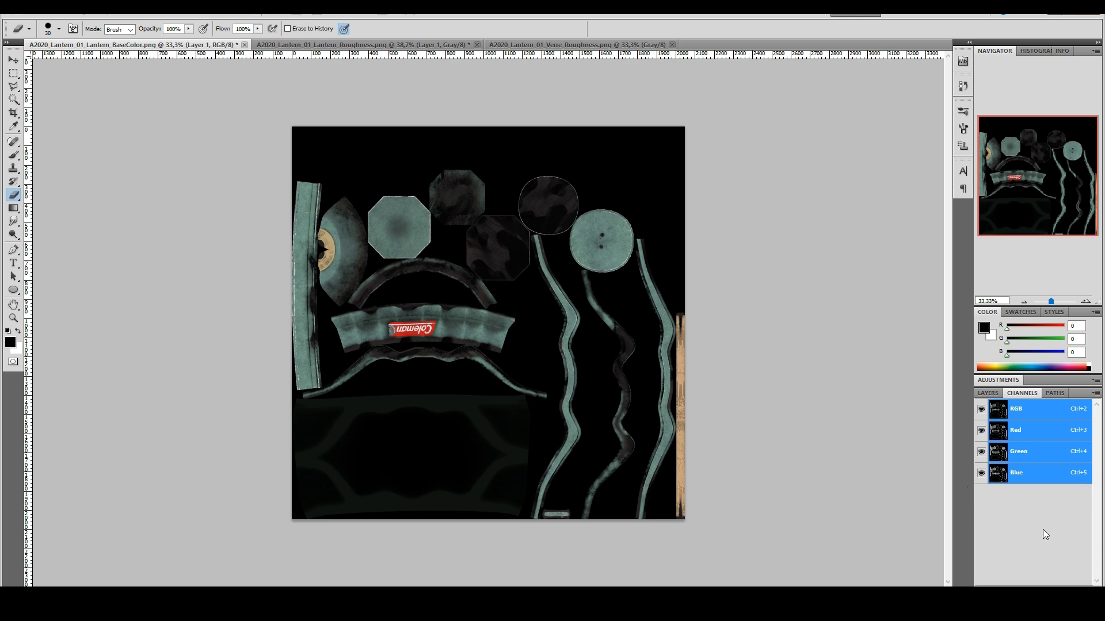
# Step: Close A2020_Lantern_01_Verre_Roughness.png and A2020_Lantern_01_Lantern_Roughness.png without saving changes
pyautogui.click(312, 46)
pyautogui.click(542, 45)
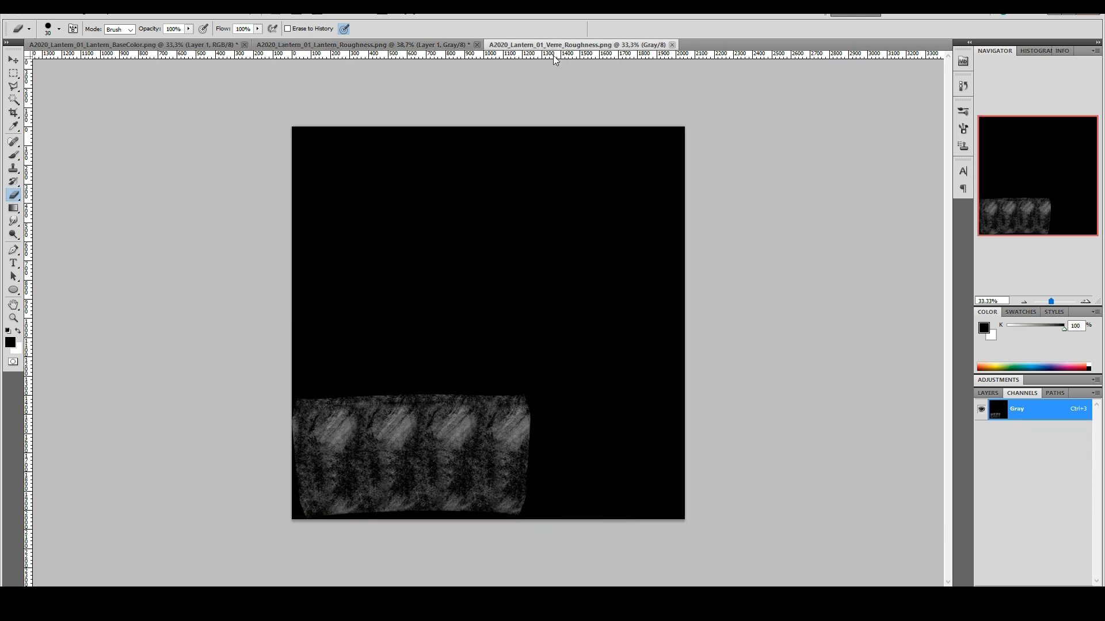
pyautogui.click(672, 45)
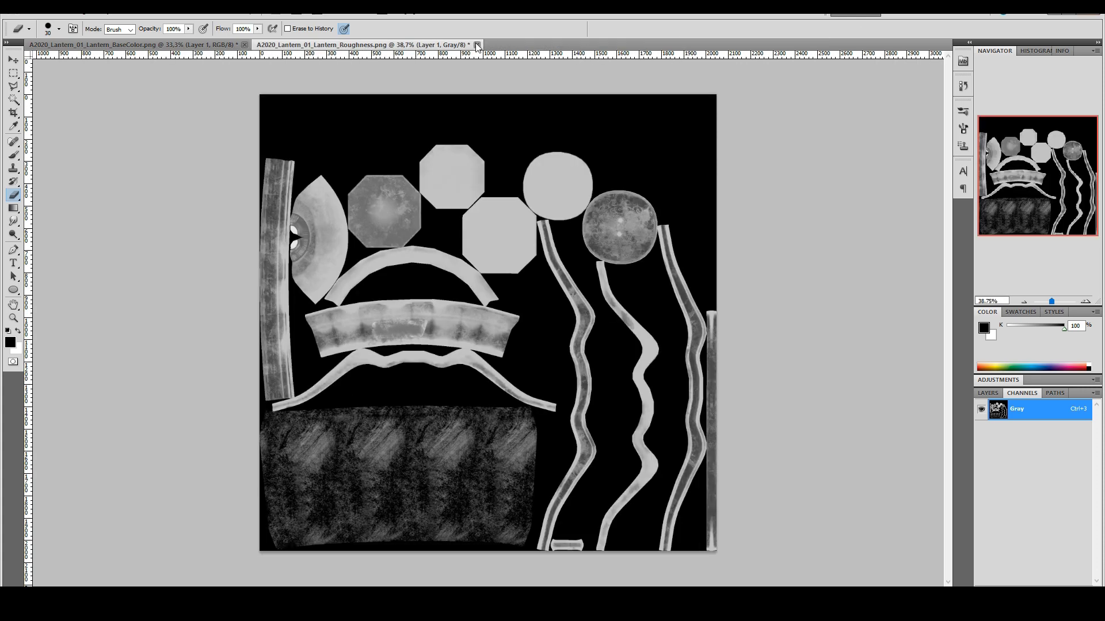
pyautogui.click(477, 45)
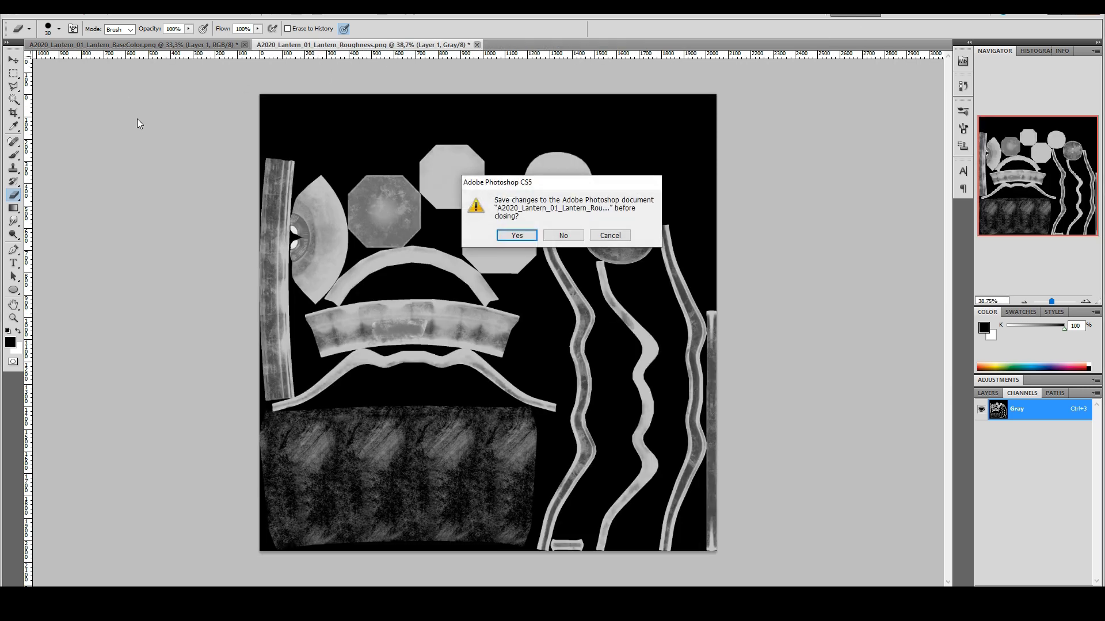
pyautogui.click(567, 236)
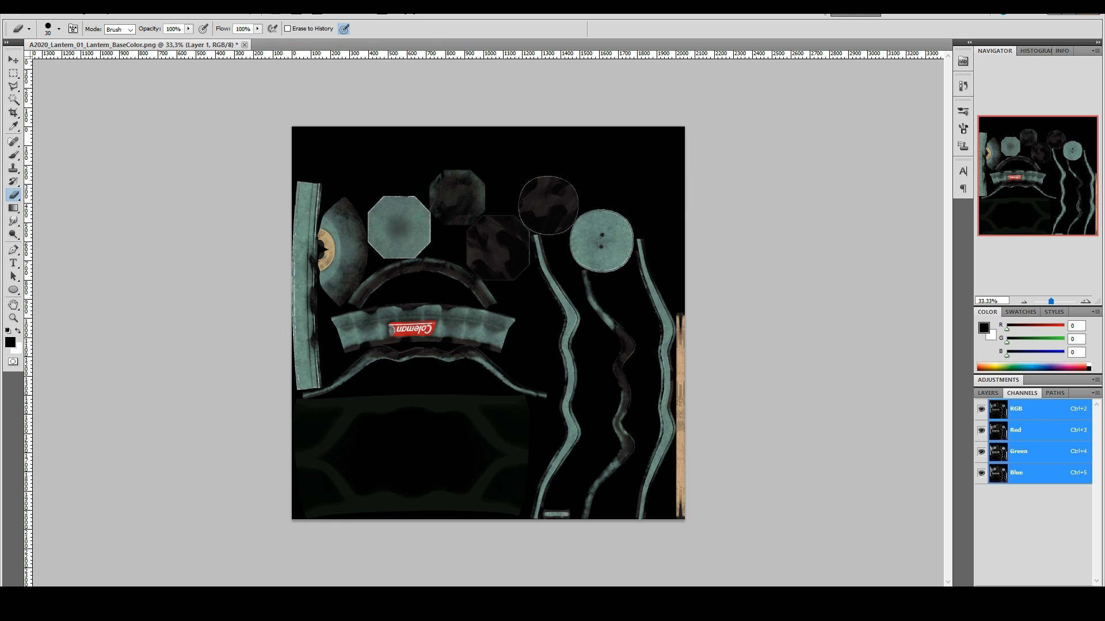
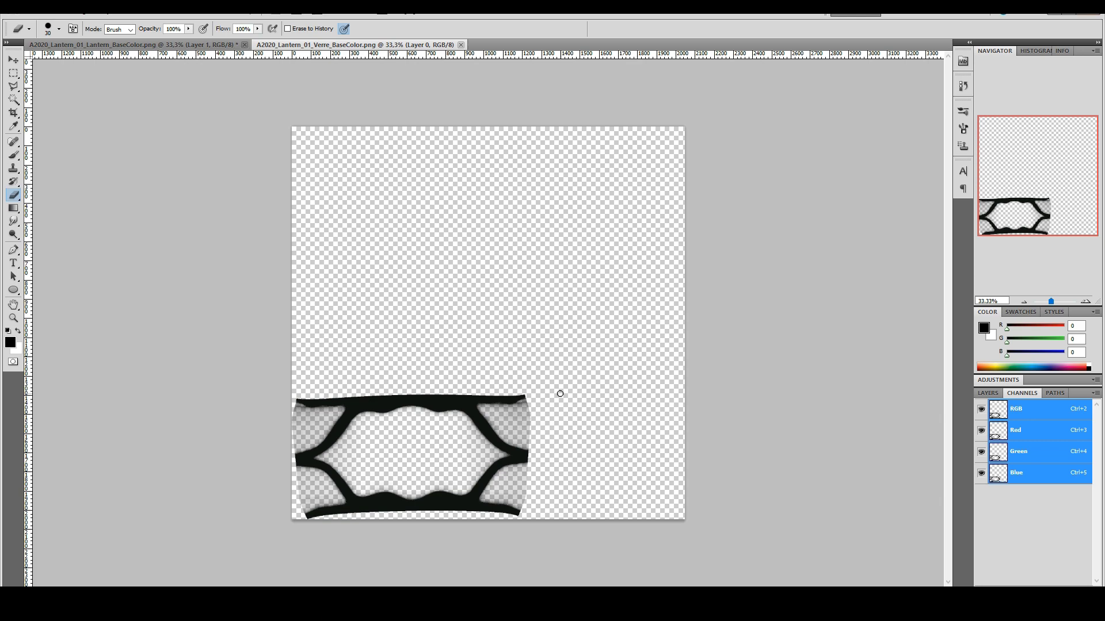
# Step: In the lantern base color document, convert the locked Background into the regular layer Layer 0
pyautogui.click(187, 44)
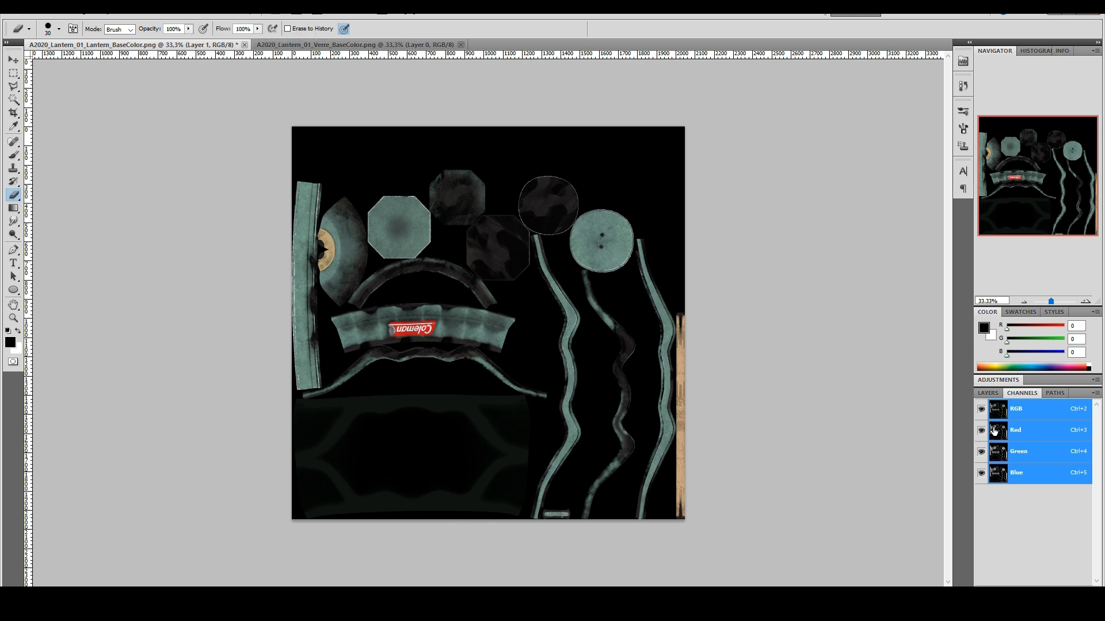
pyautogui.click(987, 392)
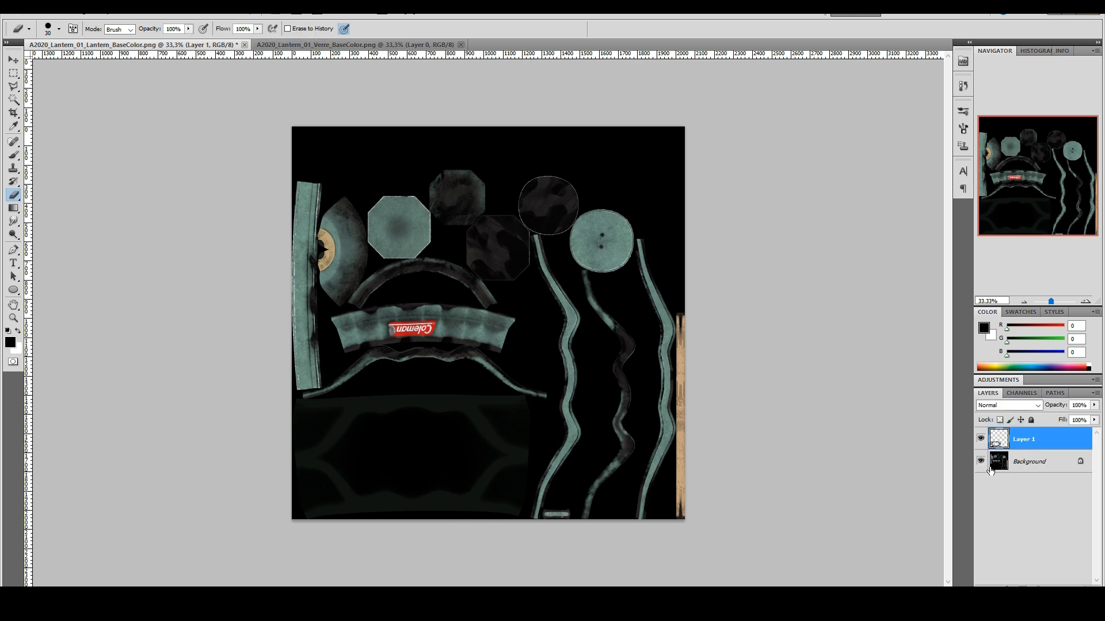
pyautogui.doubleClick(1028, 462)
pyautogui.click(646, 192)
# Step: Erase the black on Layer 0 around the upper-left corner of the glass section with a 30 px hard eraser
pyautogui.keyDown('alt'); pyautogui.scroll(2, 487, 507); pyautogui.keyUp('alt')
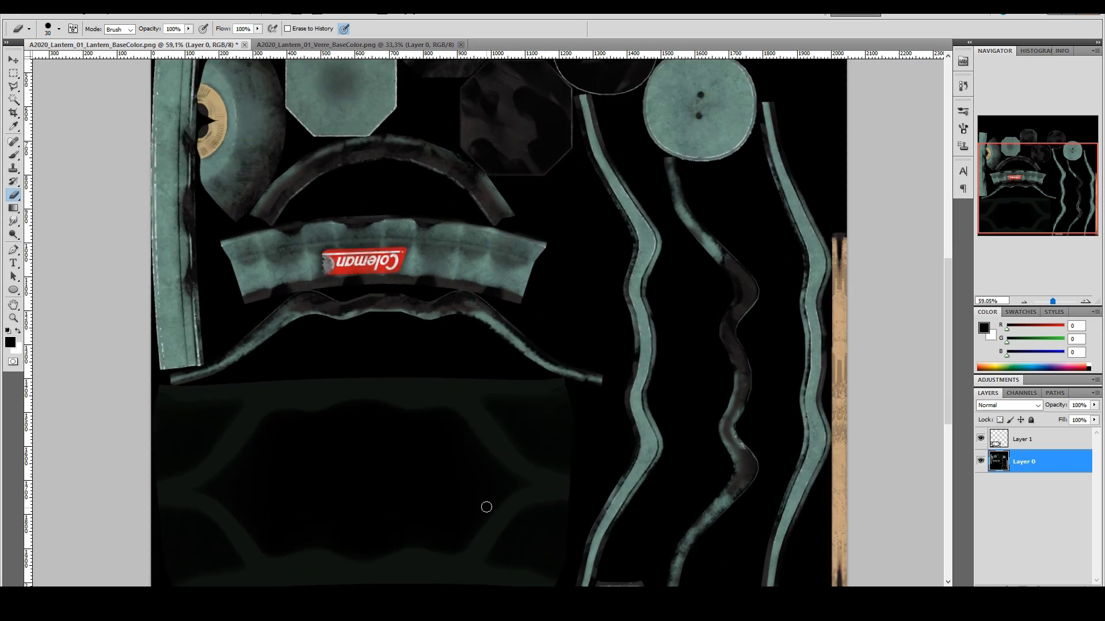
pyautogui.scroll(-4, 486, 507)
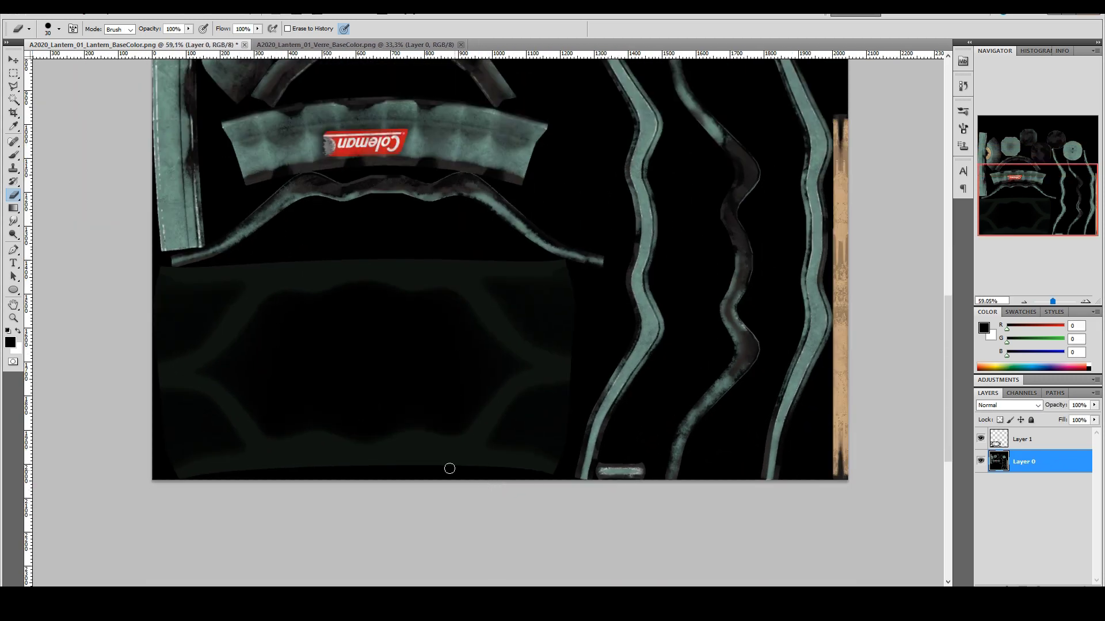
pyautogui.scroll(1, 449, 468)
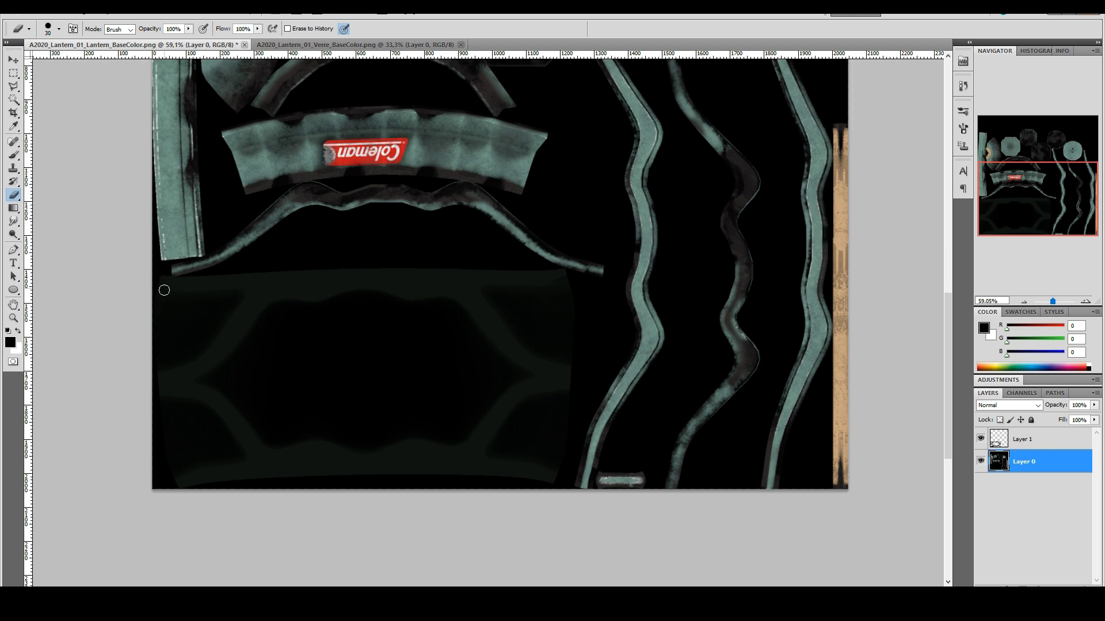
pyautogui.keyDown('alt'); pyautogui.scroll(5, 164, 290); pyautogui.keyUp('alt')
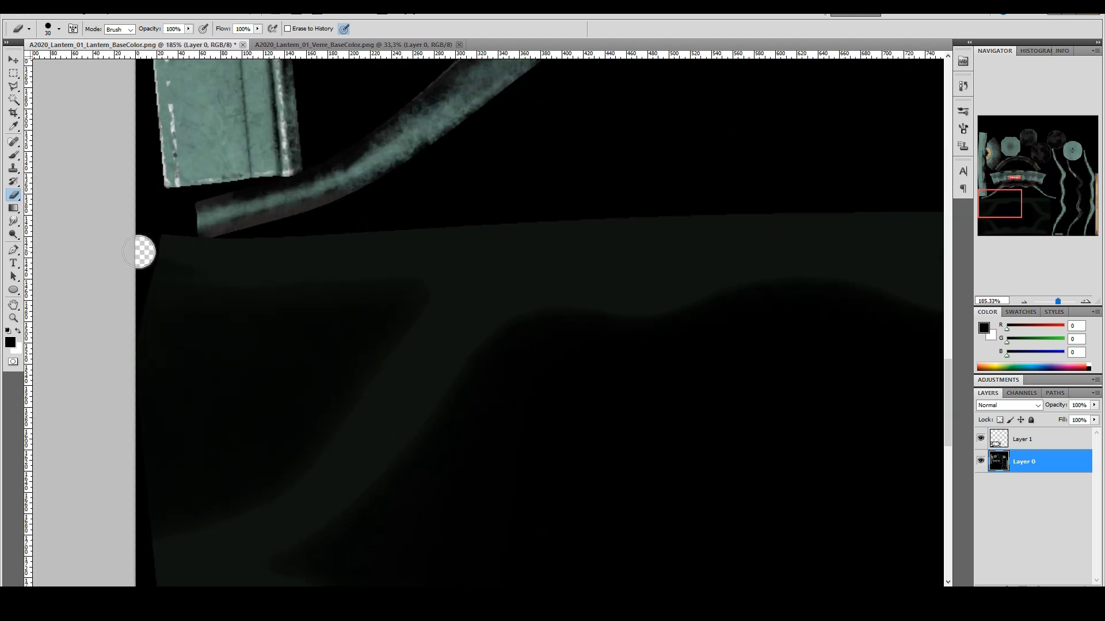
pyautogui.moveTo(140, 252)
pyautogui.mouseDown()
pyautogui.moveTo(163, 250)
pyautogui.moveTo(178, 264)
pyautogui.moveTo(165, 286)
pyautogui.moveTo(178, 273)
pyautogui.mouseUp()
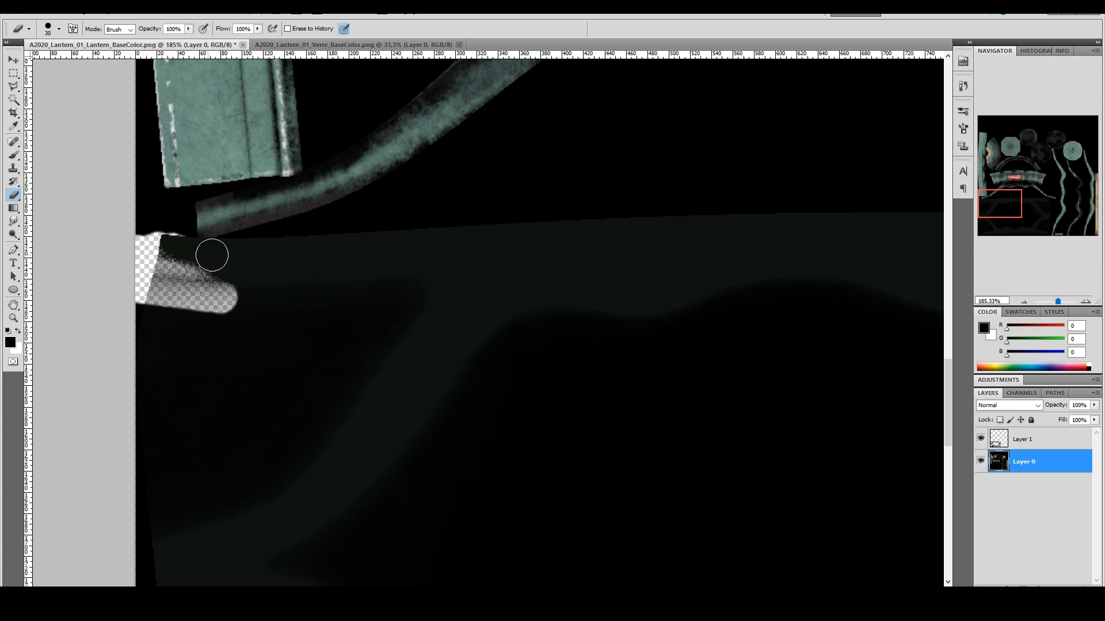
pyautogui.moveTo(246, 287)
pyautogui.mouseDown()
pyautogui.moveTo(167, 322)
pyautogui.moveTo(222, 308)
pyautogui.mouseUp()
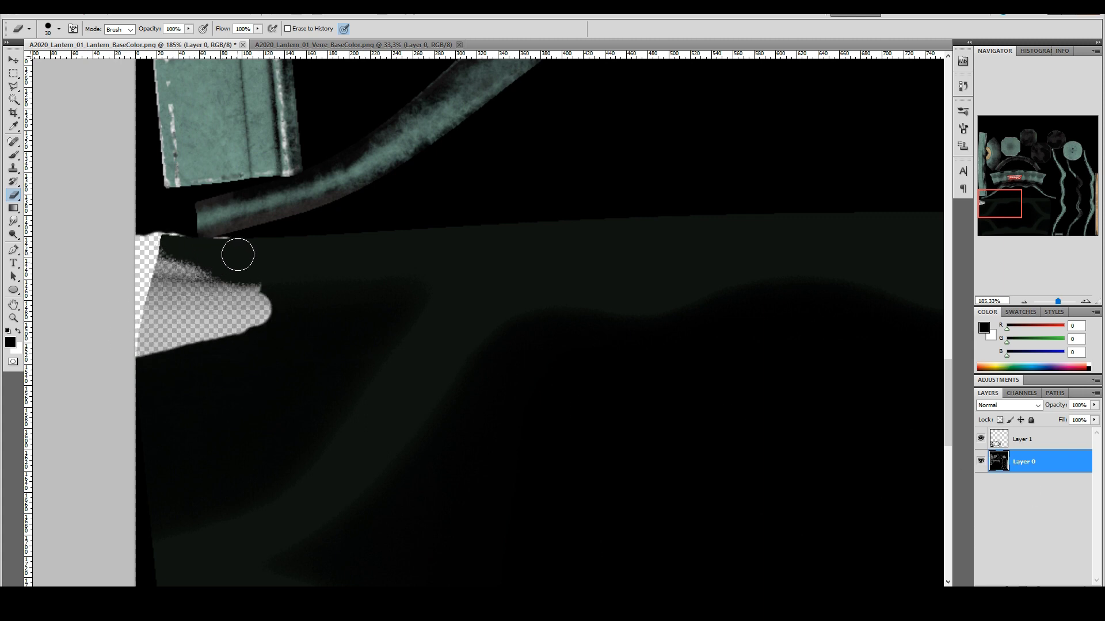
pyautogui.moveTo(238, 255)
pyautogui.mouseDown()
pyautogui.moveTo(258, 247)
pyautogui.moveTo(208, 260)
pyautogui.mouseUp()
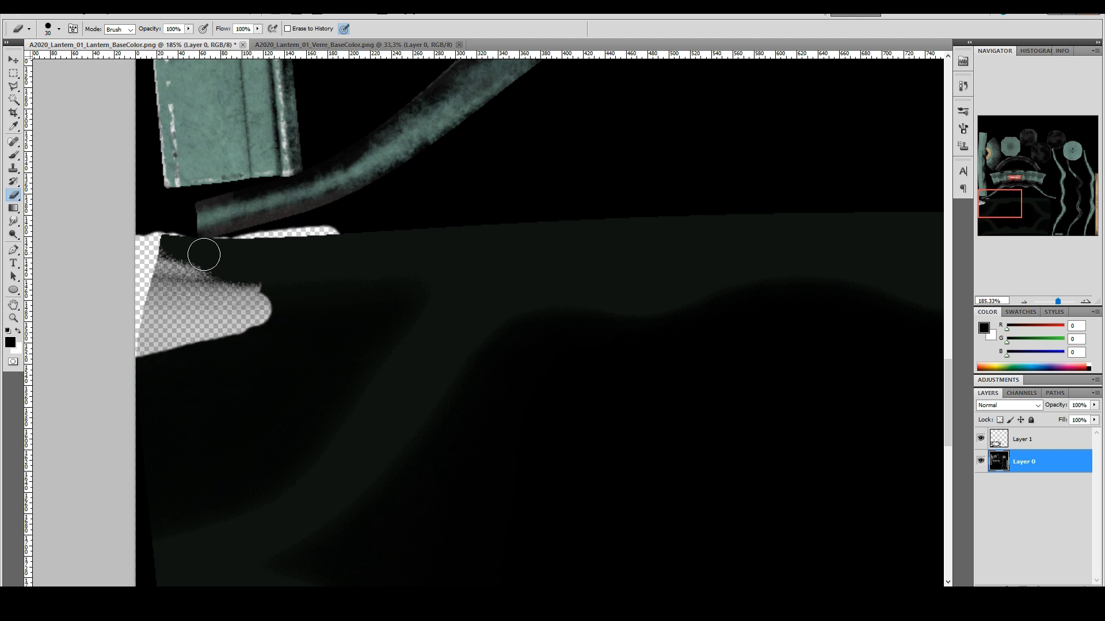
pyautogui.scroll(-2, 321, 350)
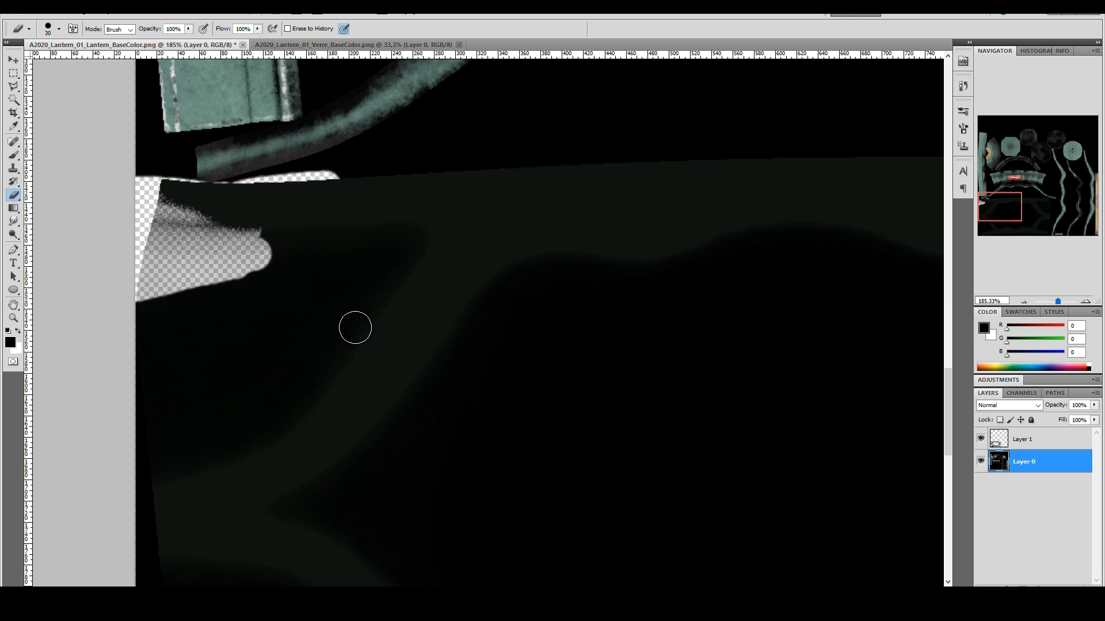
# Step: Erase the black on Layer 0 along the glass section's upper and right edges and the start of its lower edge
pyautogui.keyDown('alt'); pyautogui.scroll(-5, 356, 332); pyautogui.keyUp('alt')
pyautogui.keyDown('alt'); pyautogui.scroll(-2, 485, 343); pyautogui.keyUp('alt')
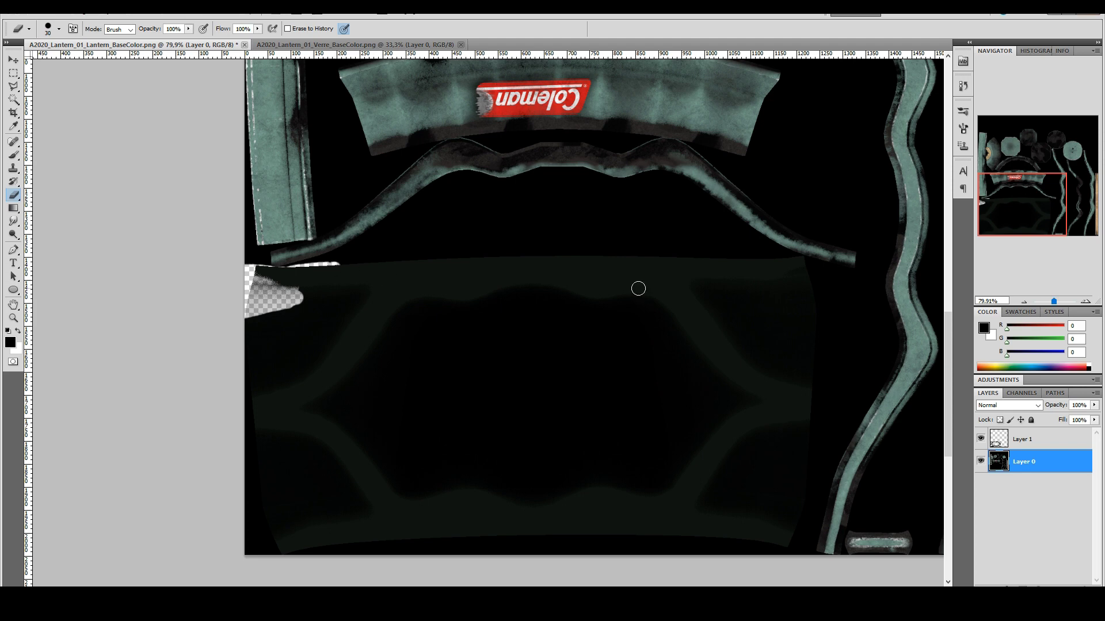
pyautogui.keyDown('shift'); pyautogui.click(790, 263); pyautogui.keyUp('shift')
pyautogui.moveTo(404, 264); pyautogui.dragTo(687, 258)
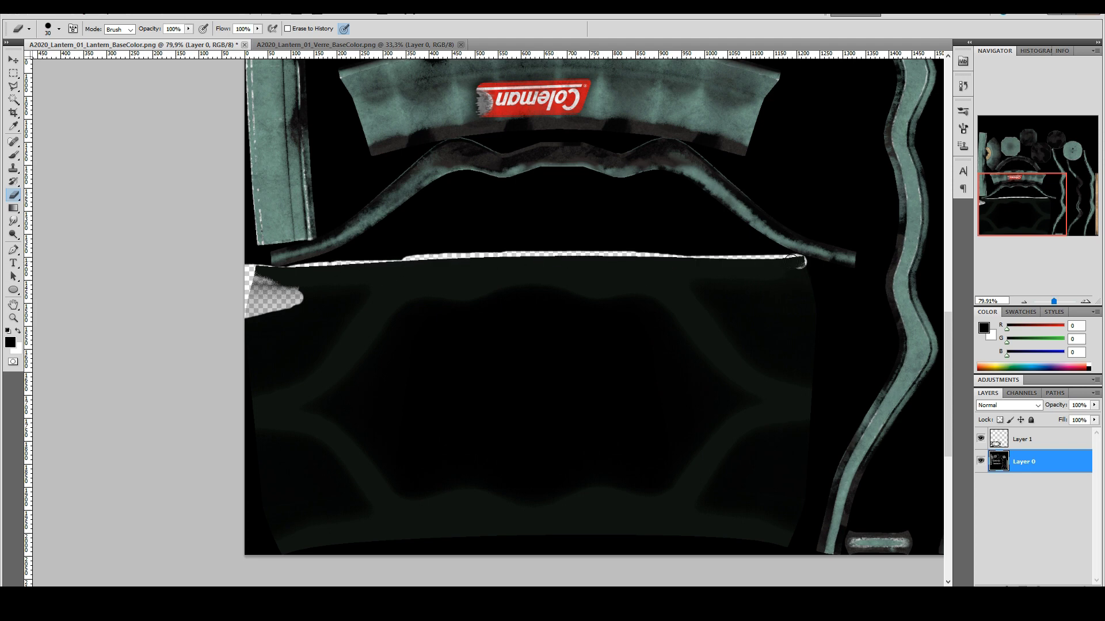
pyautogui.moveTo(801, 263)
pyautogui.mouseDown()
pyautogui.moveTo(813, 308)
pyautogui.moveTo(787, 534)
pyautogui.mouseUp()
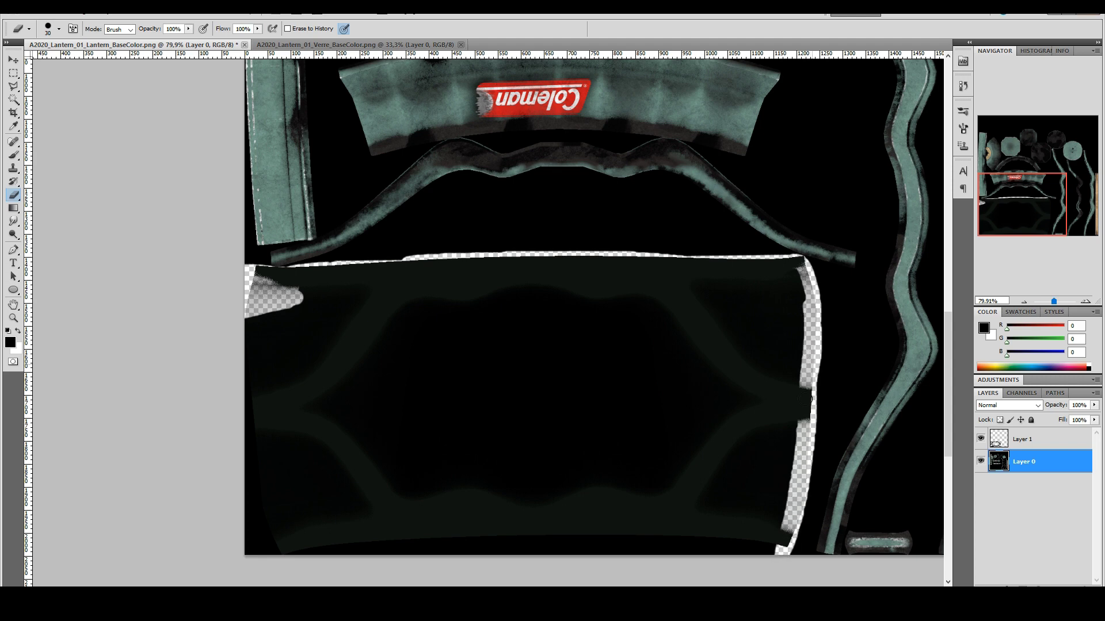
pyautogui.moveTo(758, 556); pyautogui.dragTo(726, 553)
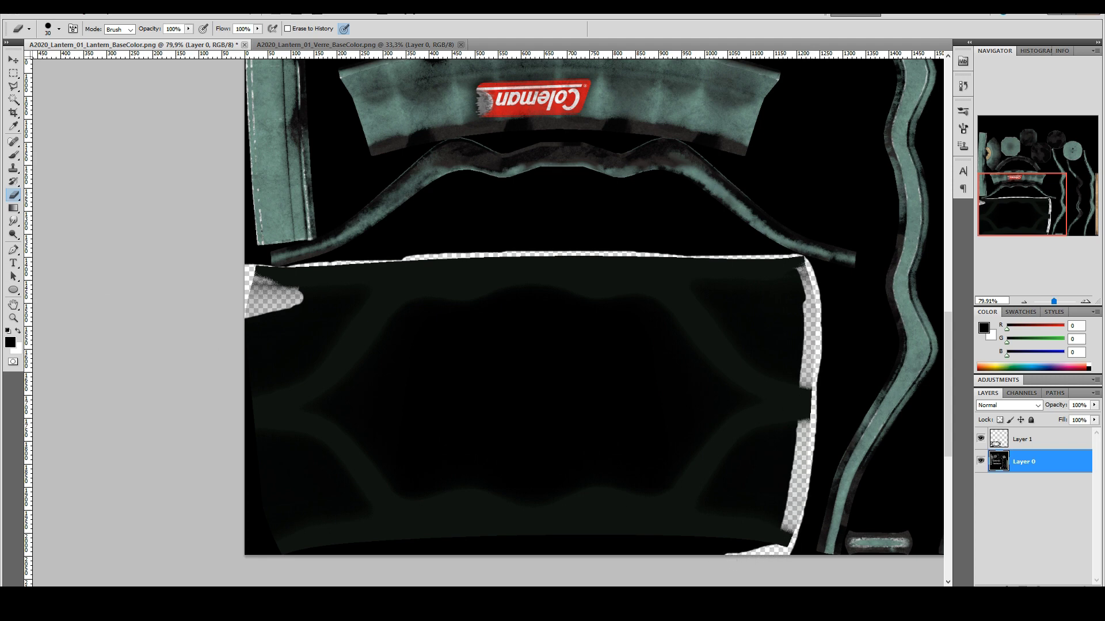
pyautogui.click(13, 86)
pyautogui.click(61, 95)
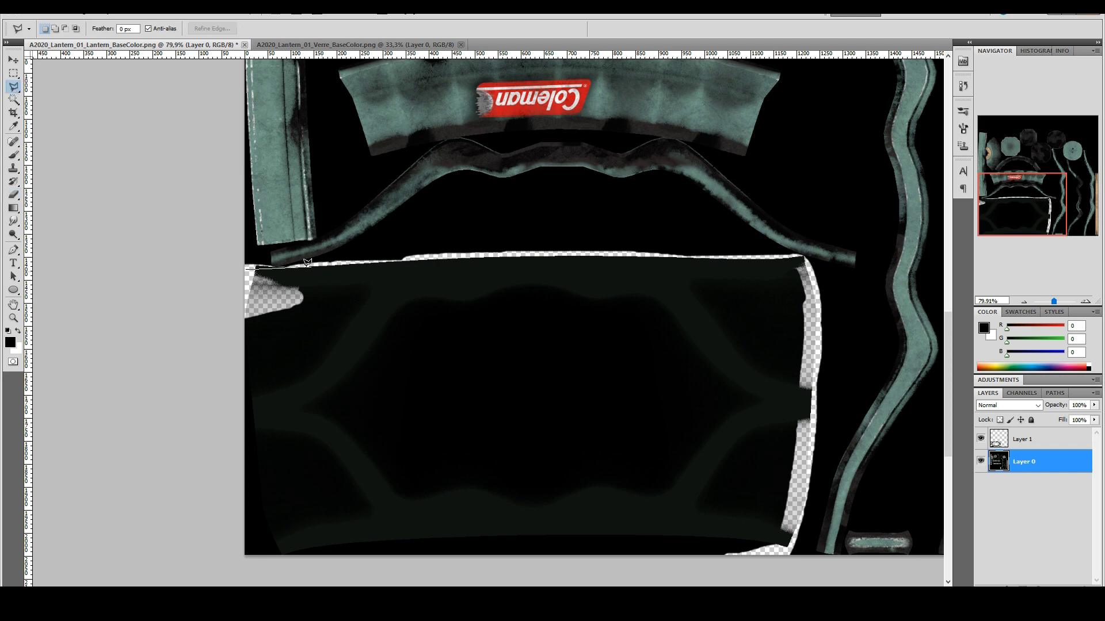
pyautogui.doubleClick(257, 260)
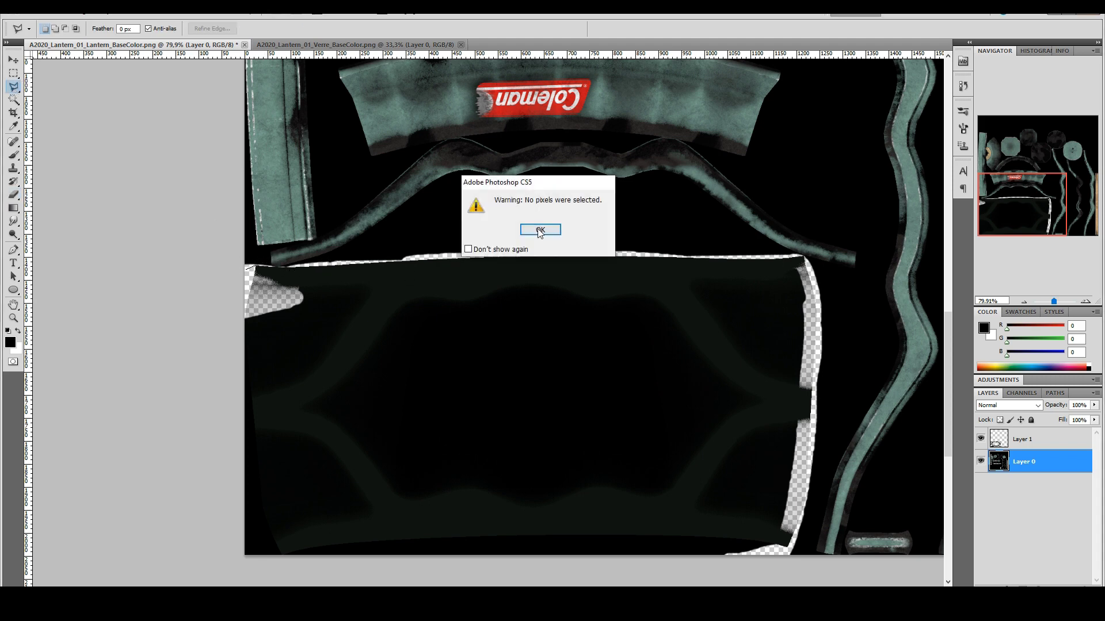
pyautogui.press('Return')
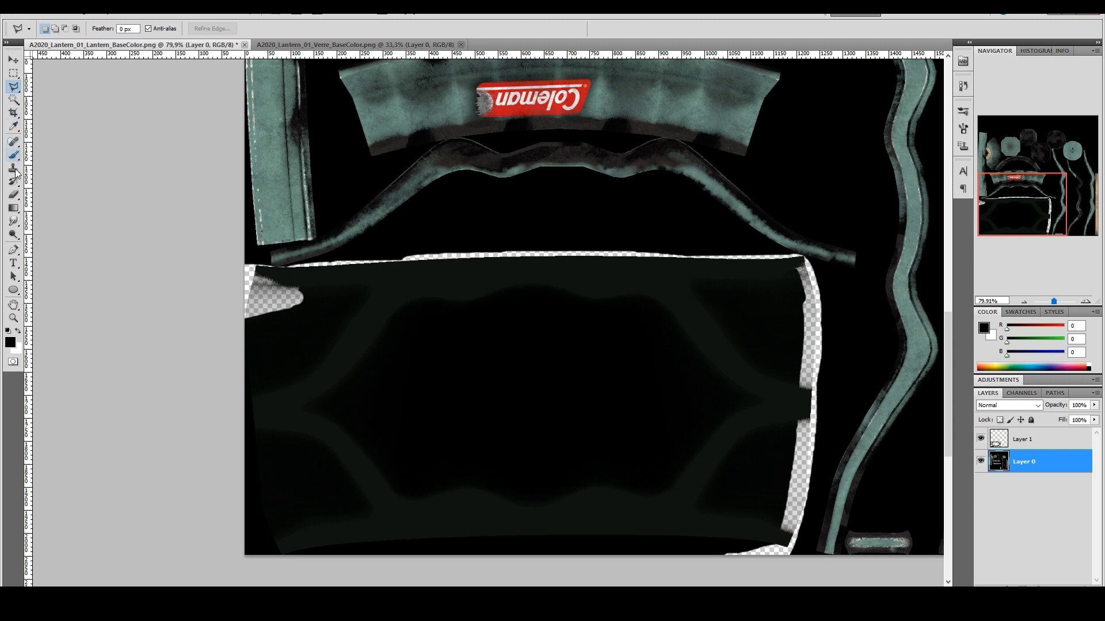
# Step: Enlarge the eraser to 50 px and erase the black on Layer 0 behind the upper-left glass pane
pyautogui.click(14, 155)
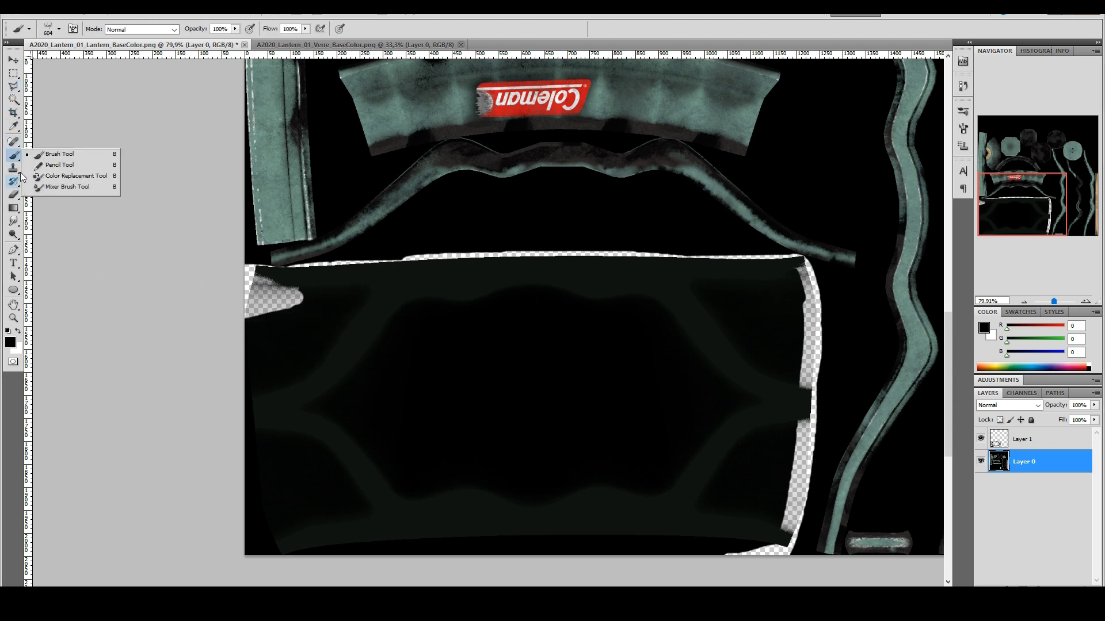
pyautogui.click(13, 194)
pyautogui.rightClick(305, 355)
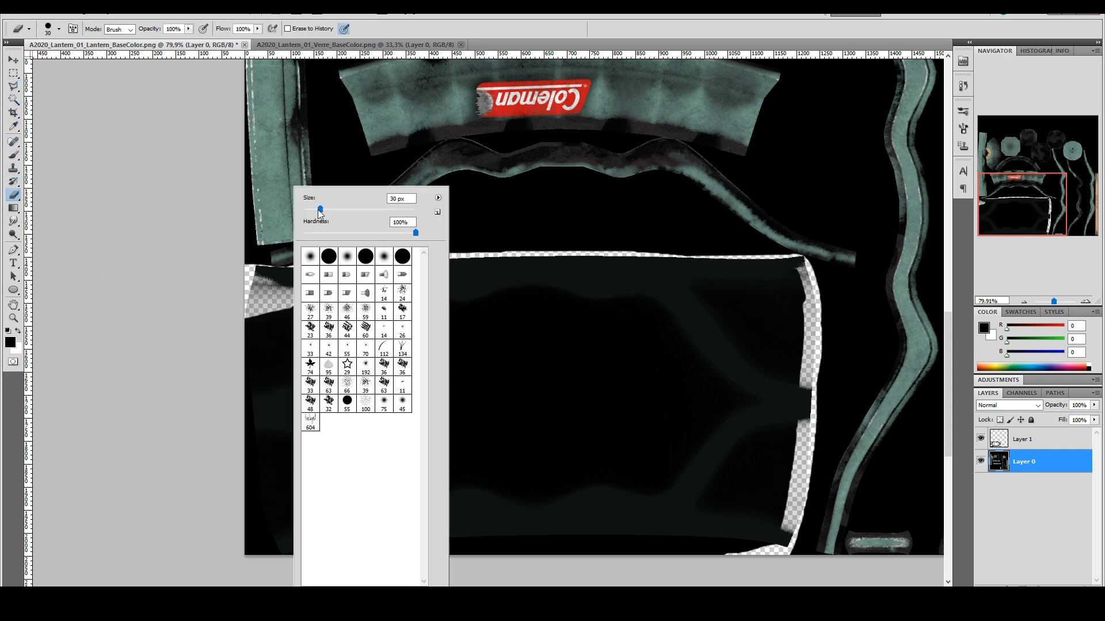
pyautogui.moveTo(260, 326); pyautogui.dragTo(330, 348)
# Step: Set the eraser size to 156 px and erase the remaining black on Layer 0 behind the whole glass section
pyautogui.rightClick(389, 361)
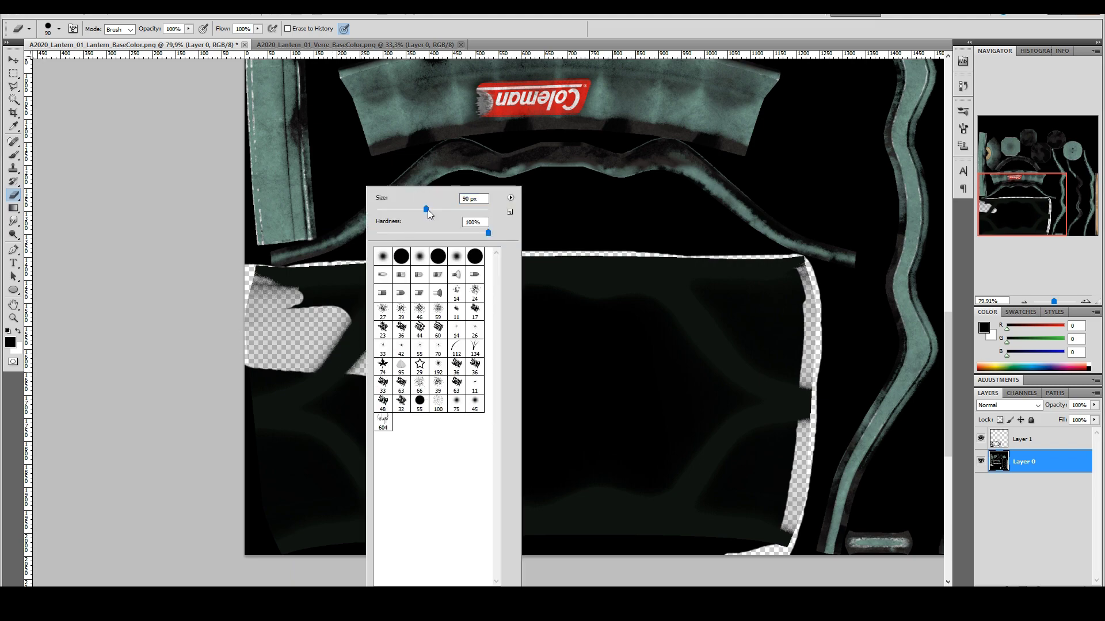
pyautogui.moveTo(427, 210); pyautogui.dragTo(485, 210)
pyautogui.click(322, 368)
pyautogui.hotkey('ctrl', 'z')
pyautogui.rightClick(409, 356)
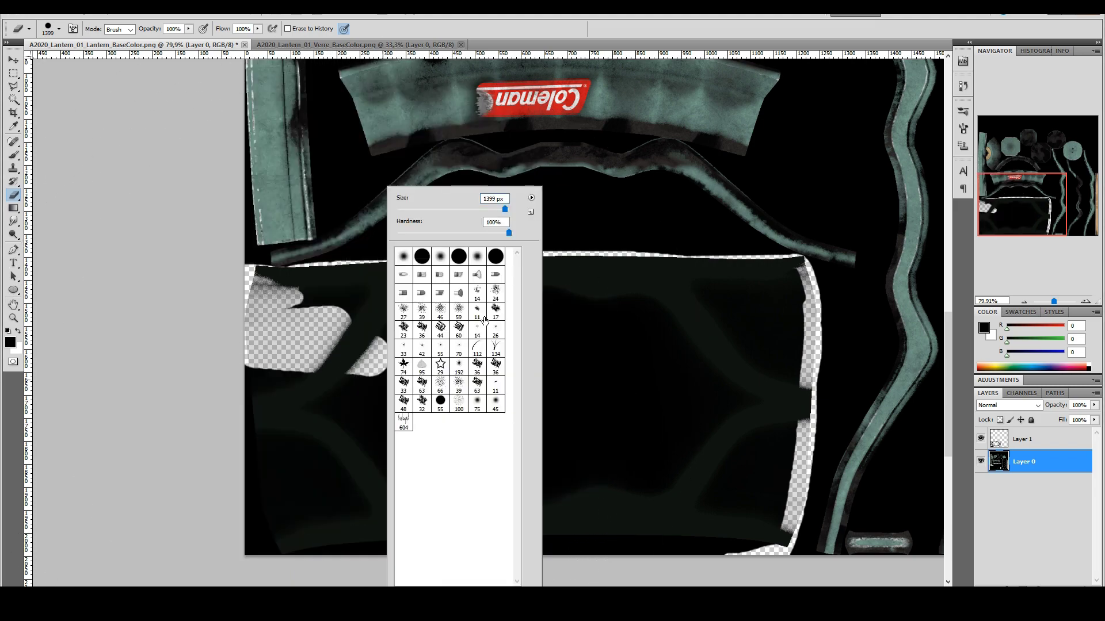
pyautogui.moveTo(322, 368)
pyautogui.mouseDown()
pyautogui.moveTo(368, 368)
pyautogui.moveTo(460, 437)
pyautogui.moveTo(339, 509)
pyautogui.moveTo(575, 541)
pyautogui.moveTo(742, 521)
pyautogui.moveTo(775, 377)
pyautogui.moveTo(774, 310)
pyautogui.moveTo(759, 288)
pyautogui.moveTo(305, 284)
pyautogui.moveTo(419, 333)
pyautogui.moveTo(698, 403)
pyautogui.moveTo(708, 506)
pyautogui.moveTo(616, 426)
pyautogui.moveTo(555, 395)
pyautogui.moveTo(500, 440)
pyautogui.mouseUp()
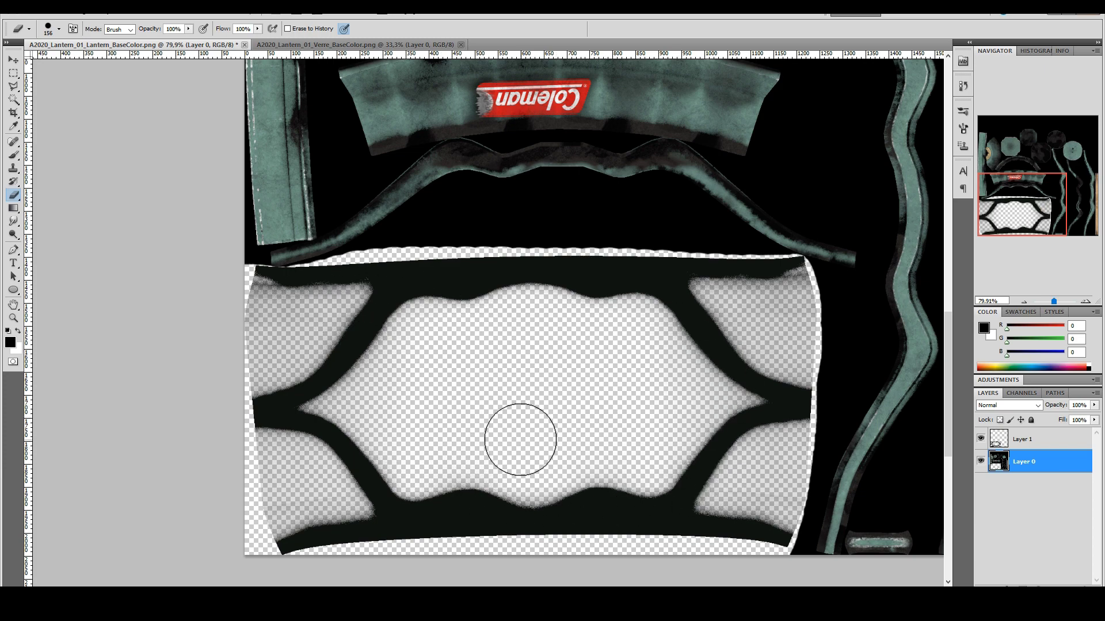
# Step: Select Layer 1 and Layer 0, then save the texture over A2020_Lantern_01_Lantern_BaseColor.png as a PNG with no interlacing
pyautogui.keyDown('alt'); pyautogui.scroll(-2, 501, 440); pyautogui.keyUp('alt')
pyautogui.keyDown('shift'); pyautogui.click(1030, 440); pyautogui.keyUp('shift')
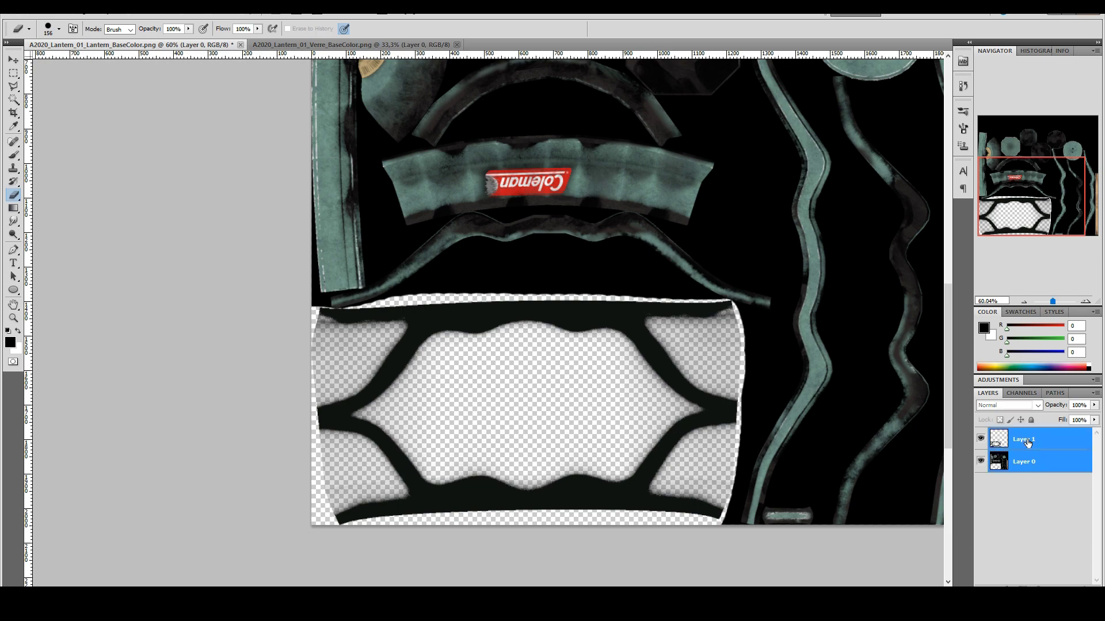
pyautogui.click(33, 7)
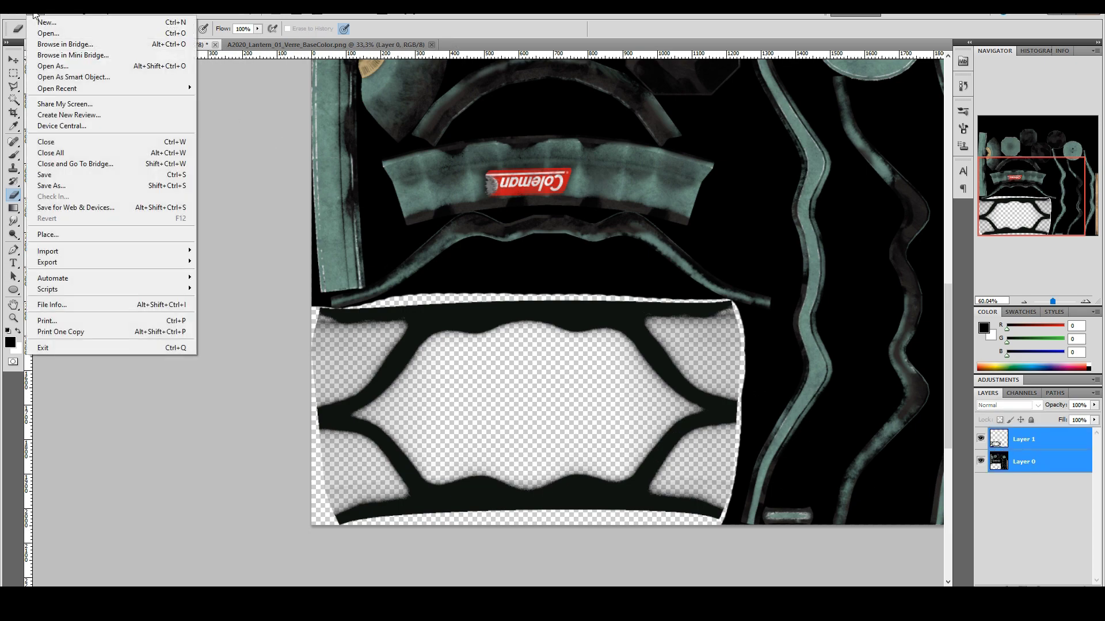
pyautogui.click(69, 183)
pyautogui.click(245, 316)
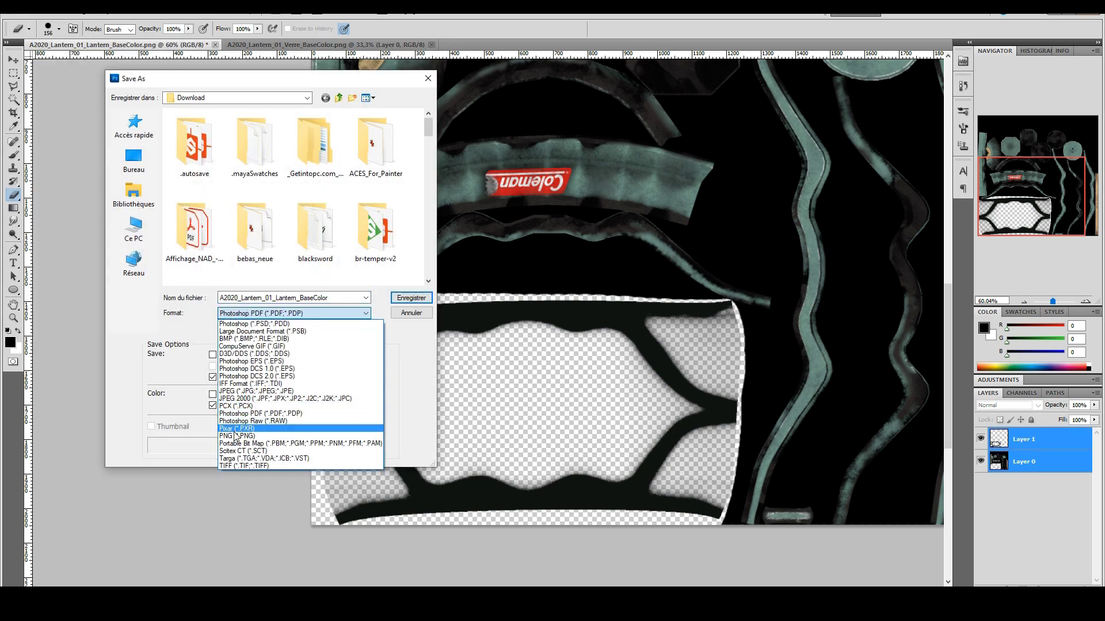
pyautogui.click(254, 397)
pyautogui.click(248, 316)
pyautogui.click(236, 413)
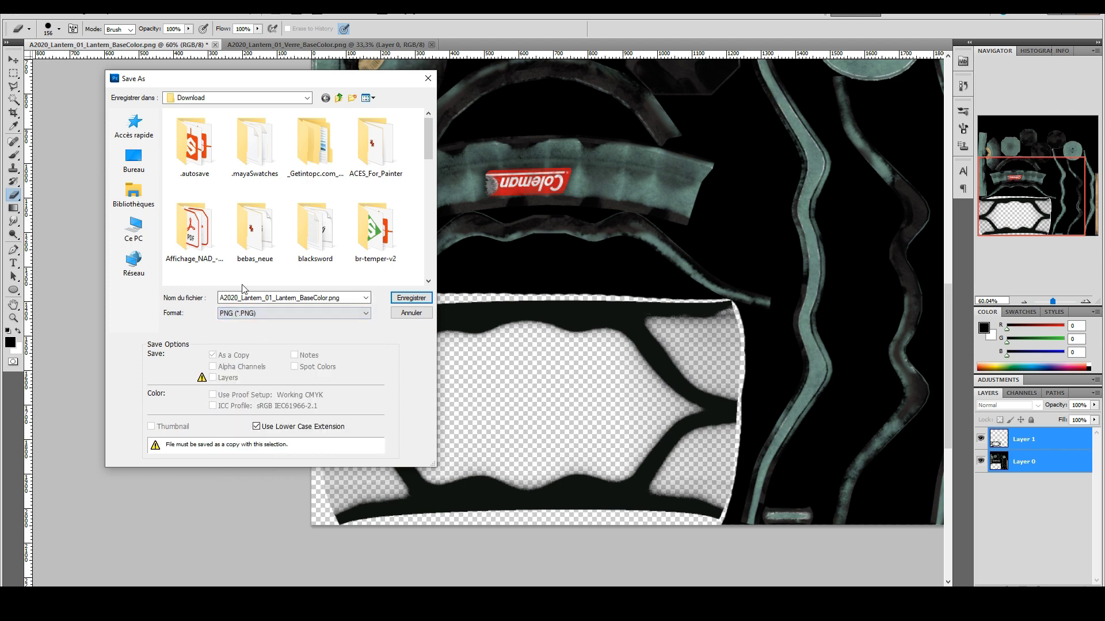
pyautogui.click(403, 298)
pyautogui.click(532, 235)
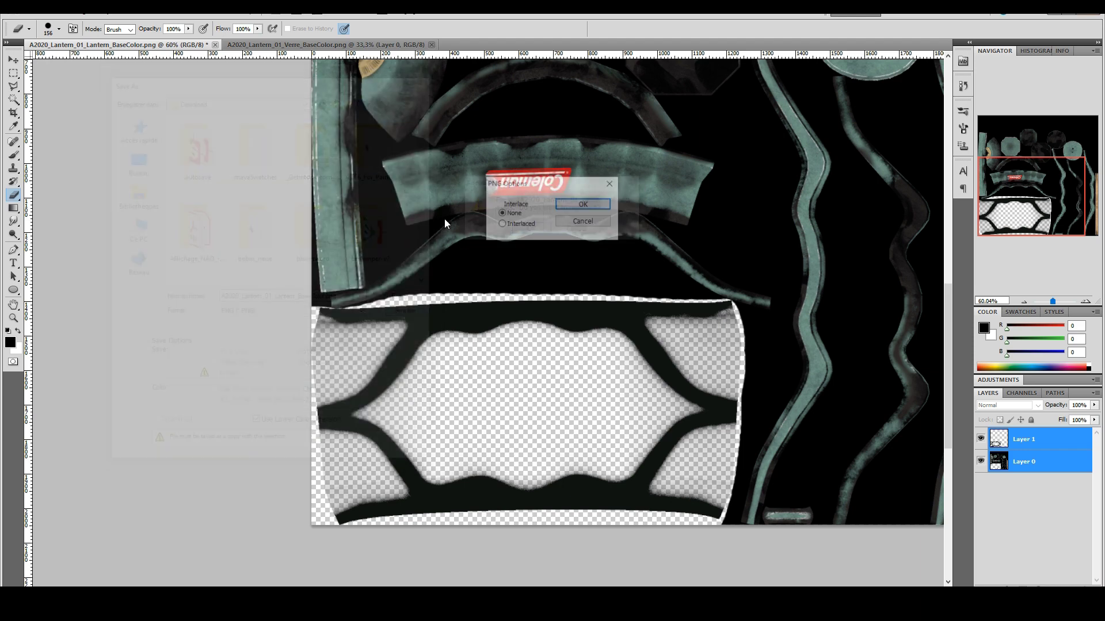
pyautogui.click(570, 206)
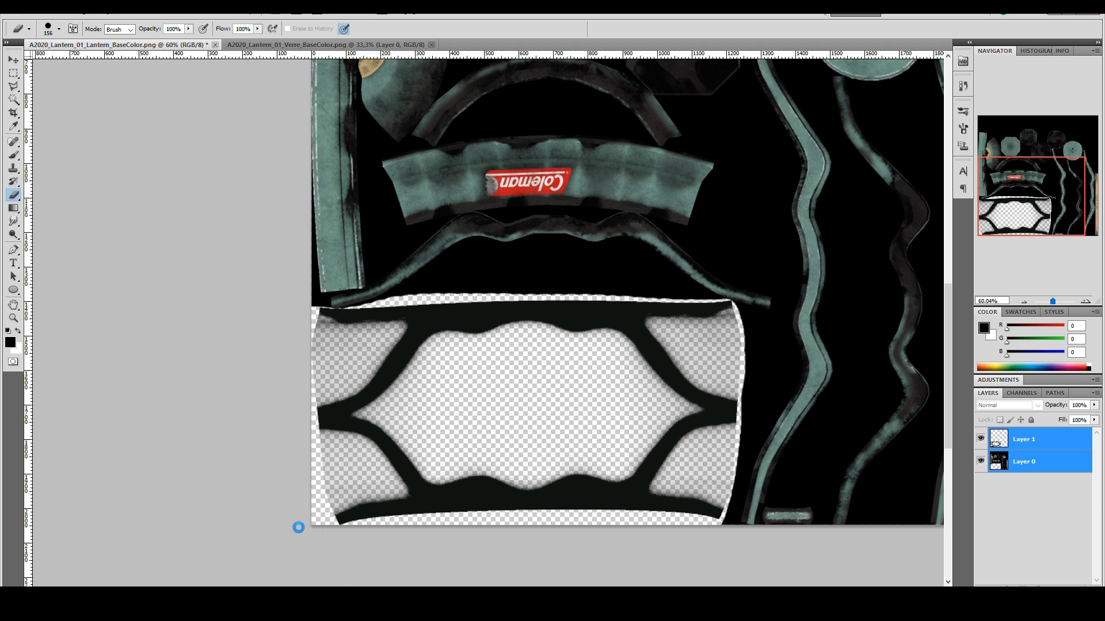
# Step: Switch to Sketchfab and import the updated A2020_Lantern_01_Lantern_BaseColor.png into the model's textures
pyautogui.hotkey('alt', 'Tab')
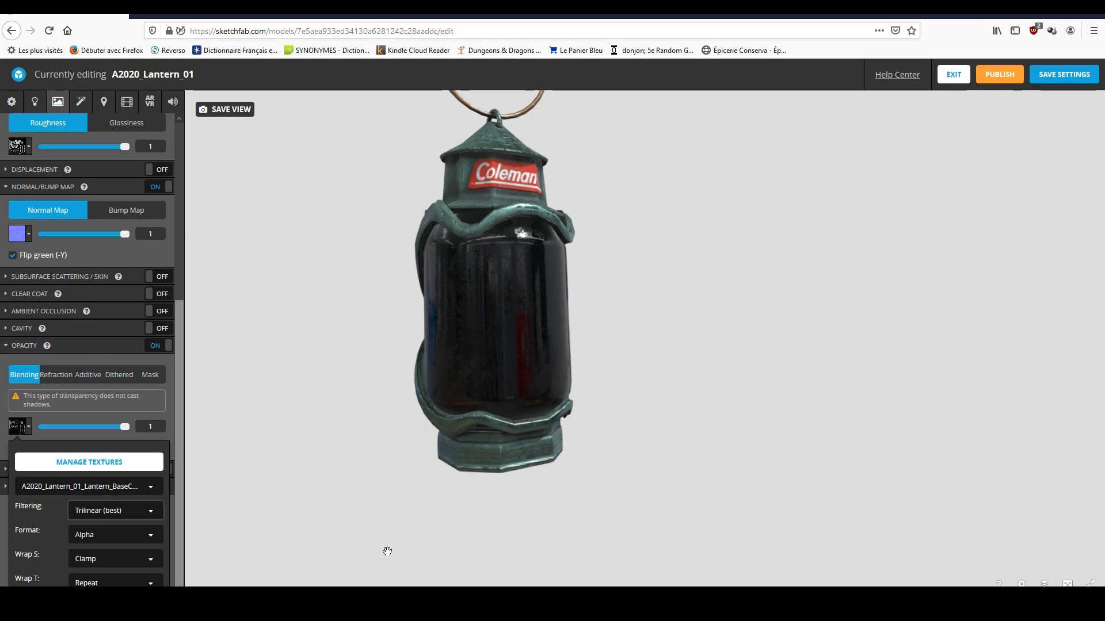
pyautogui.click(89, 464)
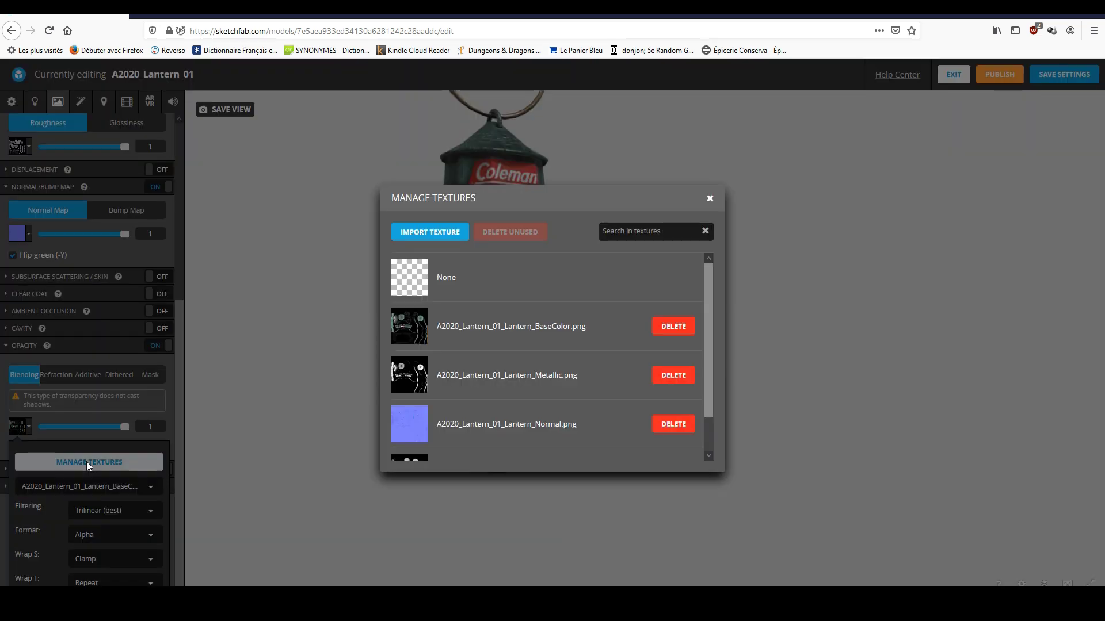
pyautogui.click(430, 232)
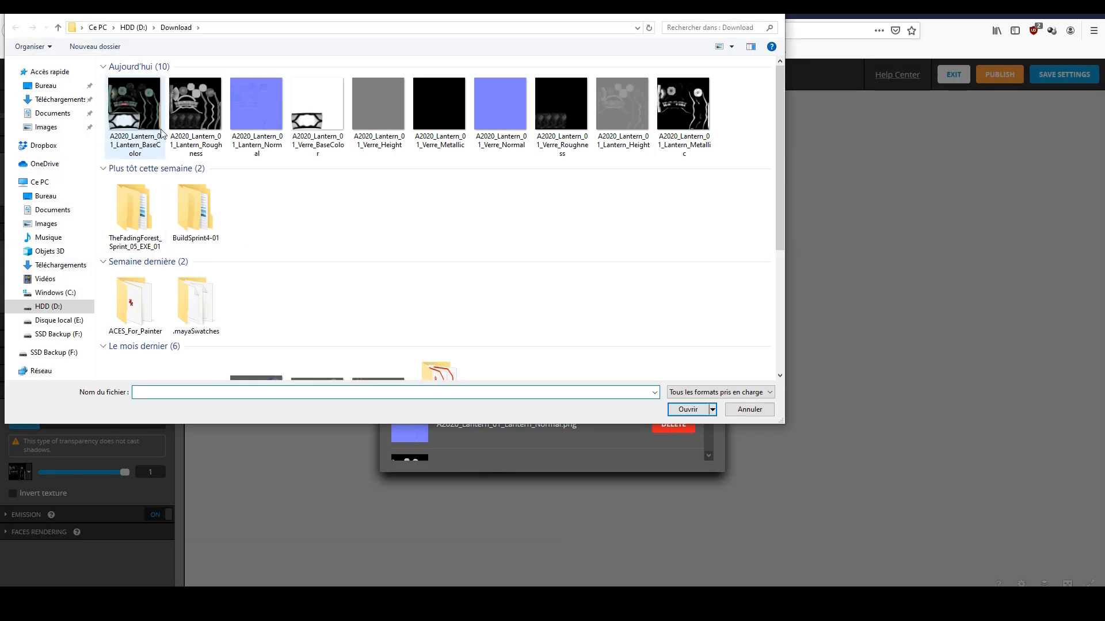
pyautogui.click(130, 119)
pyautogui.doubleClick(130, 119)
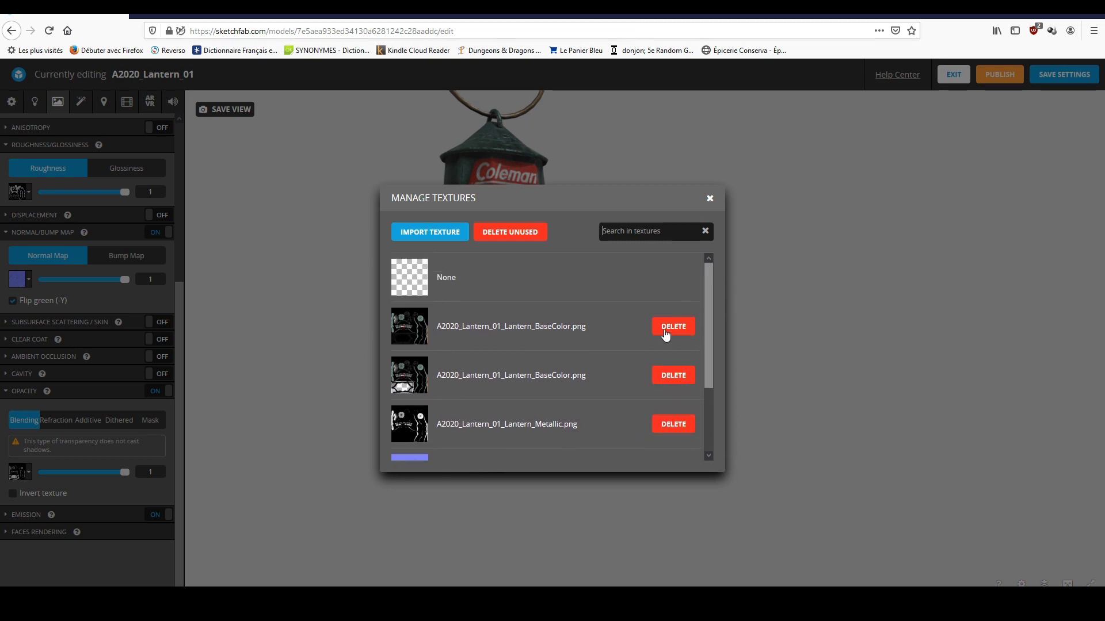
# Step: Delete the old opaque lantern base color texture and assign the newly imported one as the opacity texture
pyautogui.click(665, 334)
pyautogui.click(630, 391)
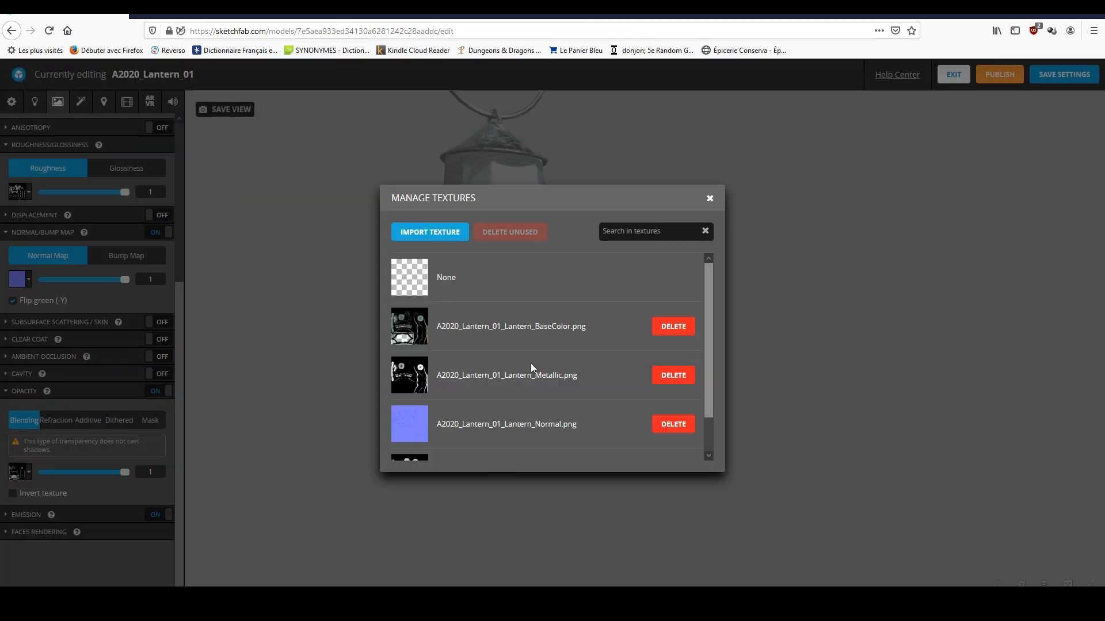
pyautogui.click(414, 339)
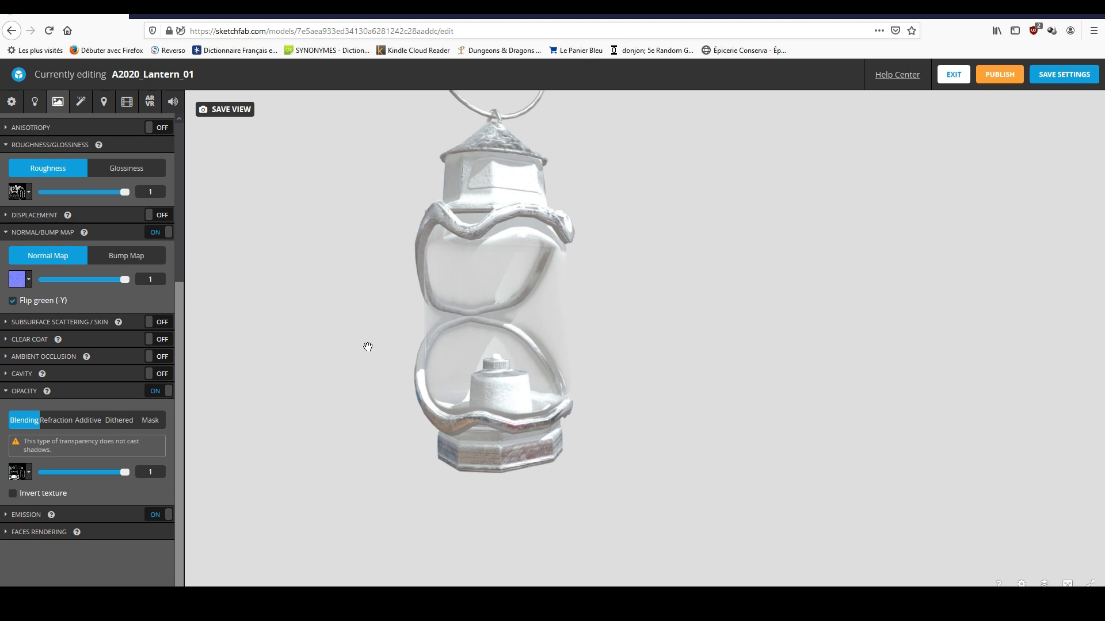
pyautogui.scroll(4, 66, 469)
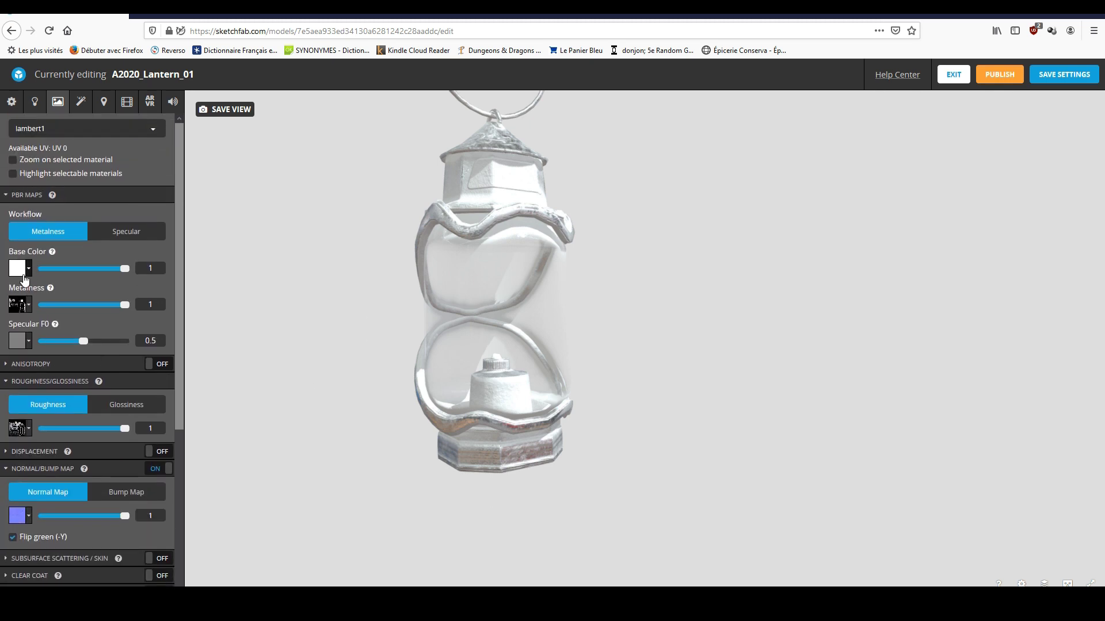
# Step: Assign A2020_Lantern_01_Lantern_BaseColor.png as the lantern material's base color texture
pyautogui.click(24, 277)
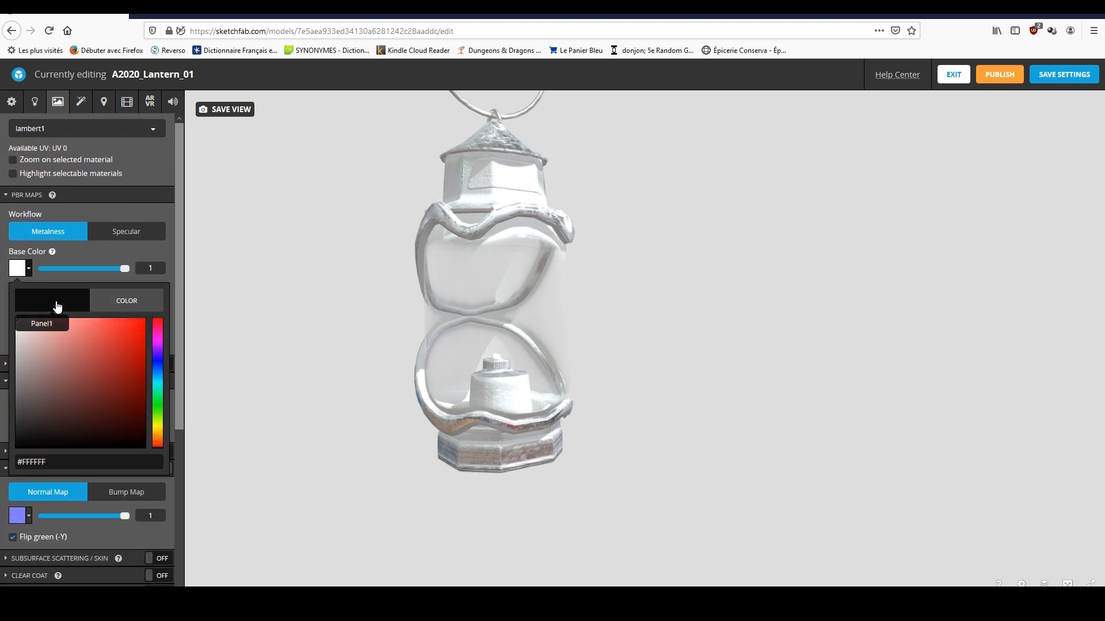
pyautogui.click(56, 306)
pyautogui.click(64, 332)
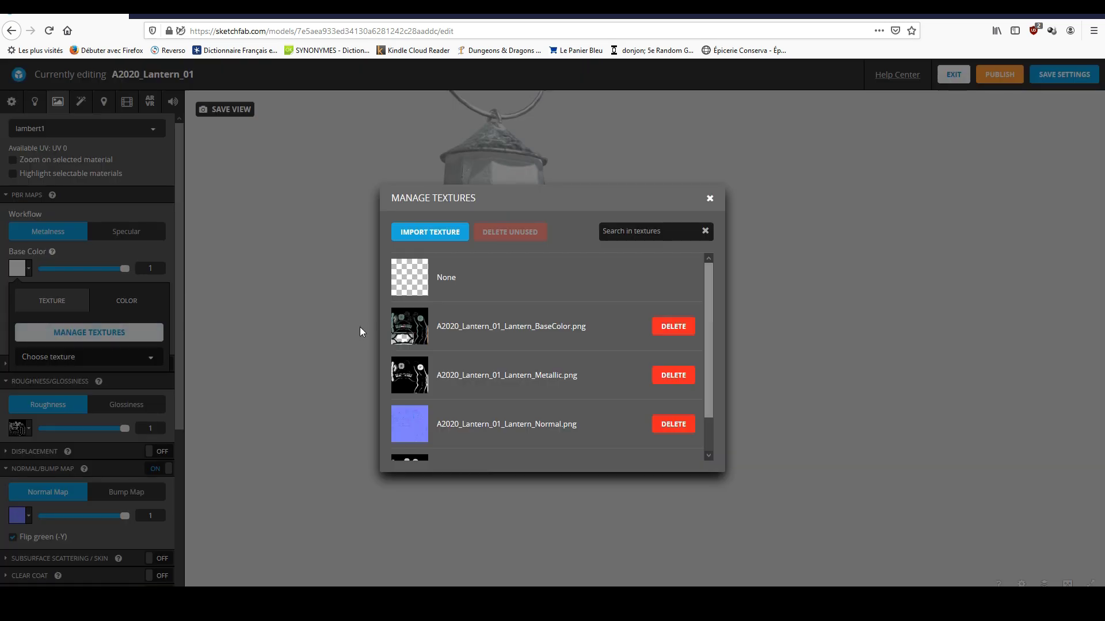
pyautogui.click(416, 335)
pyautogui.moveTo(391, 402); pyautogui.dragTo(416, 413)
# Step: Try the Refraction, Additive, Dithered and Mask opacity modes on the lantern material, and return it to Blending
pyautogui.scroll(-5, 48, 471)
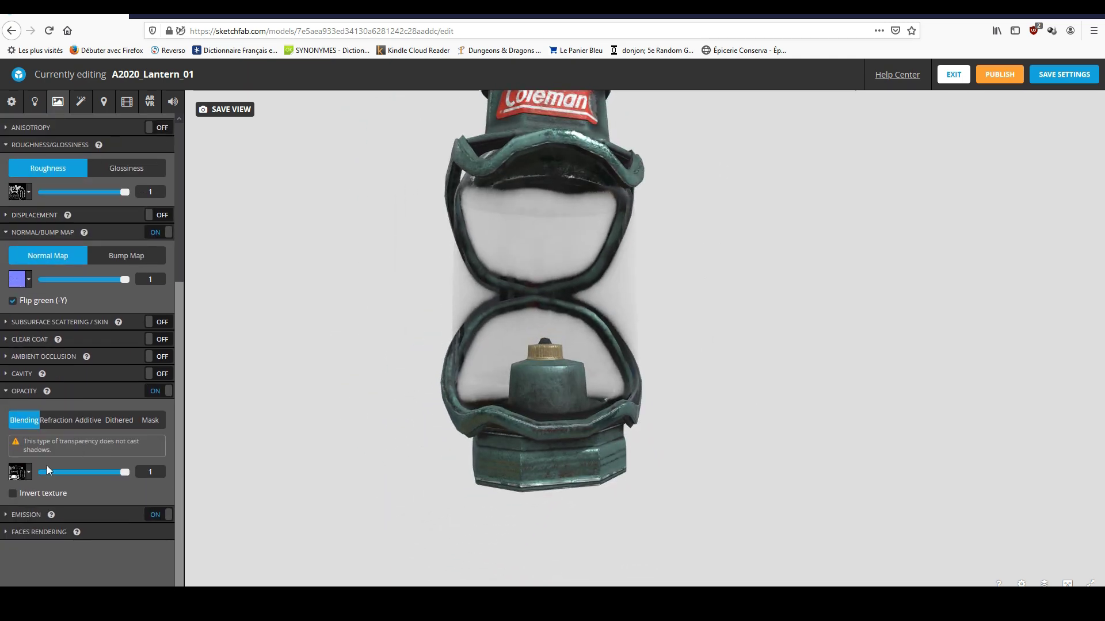
pyautogui.click(53, 422)
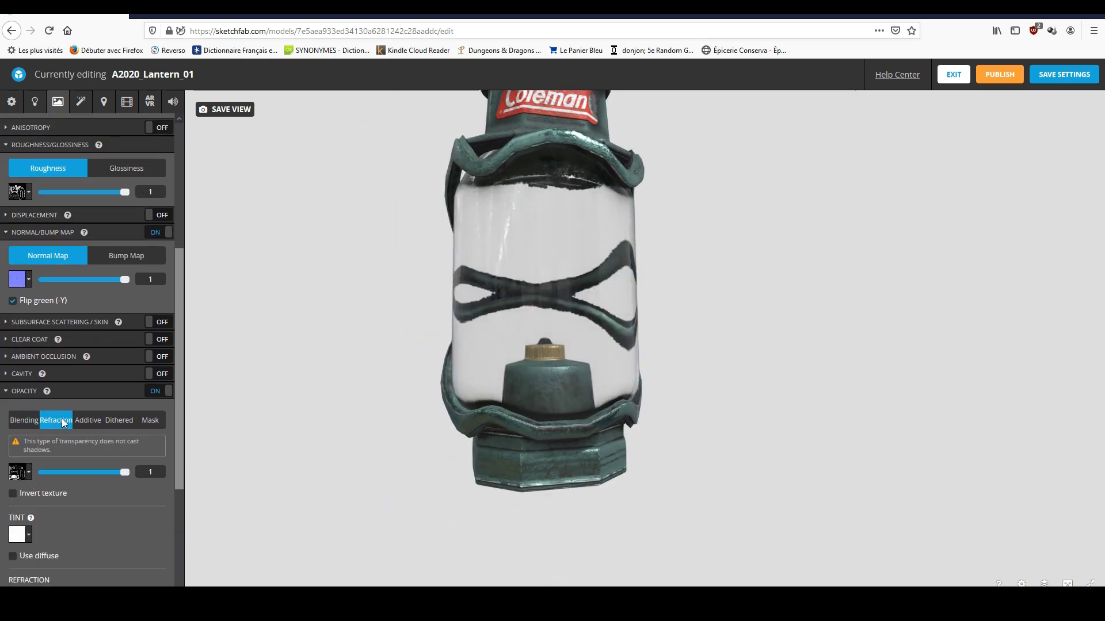
pyautogui.moveTo(439, 414); pyautogui.dragTo(458, 427)
pyautogui.click(88, 420)
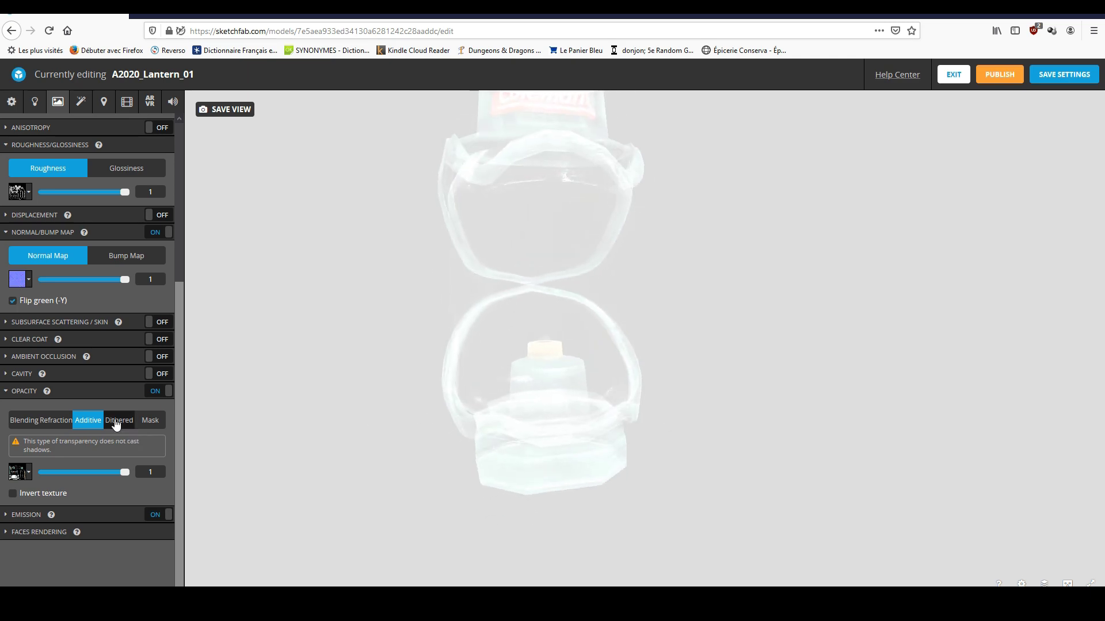
pyautogui.click(117, 419)
pyautogui.moveTo(424, 412); pyautogui.dragTo(465, 403)
pyautogui.moveTo(395, 402); pyautogui.dragTo(361, 412)
pyautogui.click(152, 448)
pyautogui.moveTo(242, 443); pyautogui.dragTo(358, 436)
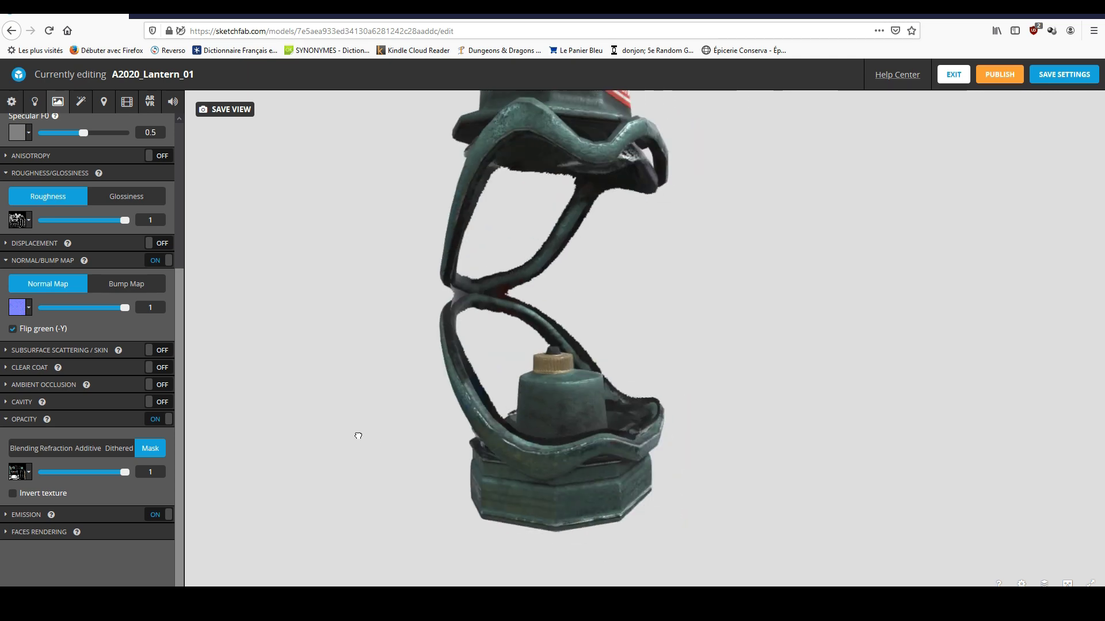
pyautogui.click(24, 448)
pyautogui.moveTo(445, 419); pyautogui.dragTo(513, 347)
pyautogui.scroll(5, 432, 424)
pyautogui.scroll(-3, 452, 424)
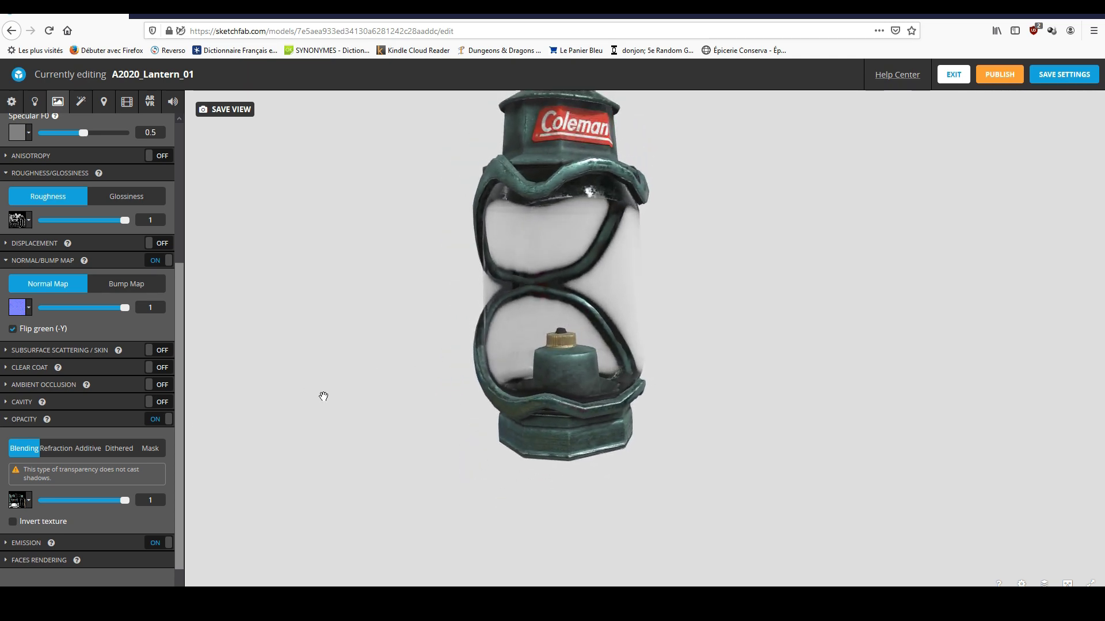
# Step: Turn on ground shadows in Shadow Catcher mode and check the lantern's cast shadow from different angles
pyautogui.click(35, 102)
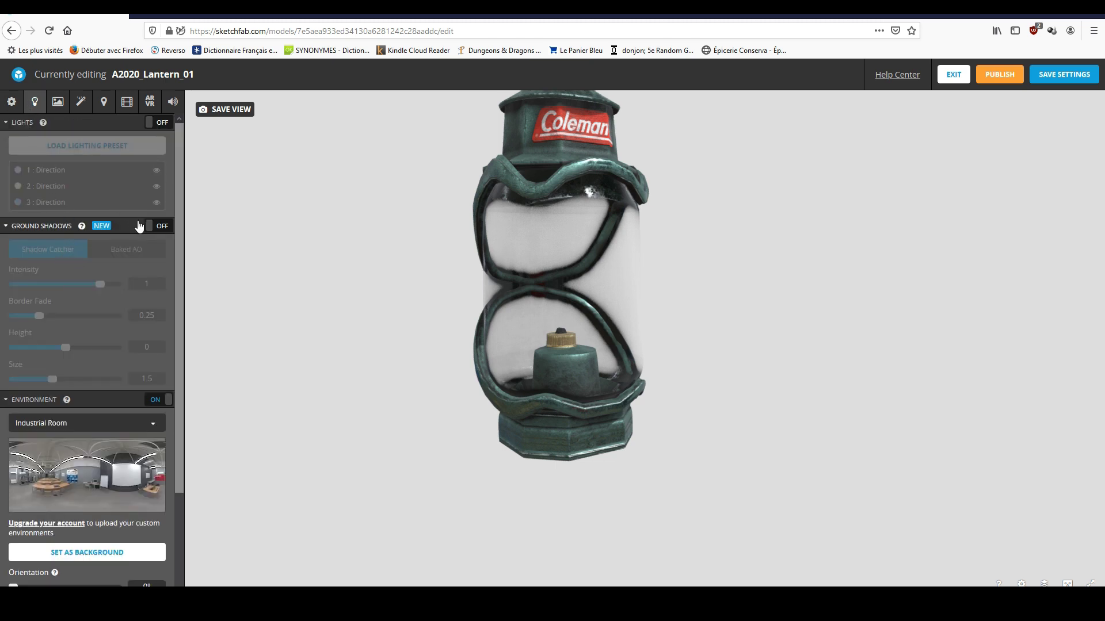
pyautogui.click(158, 226)
pyautogui.moveTo(380, 368); pyautogui.dragTo(193, 367)
pyautogui.scroll(-3, 107, 383)
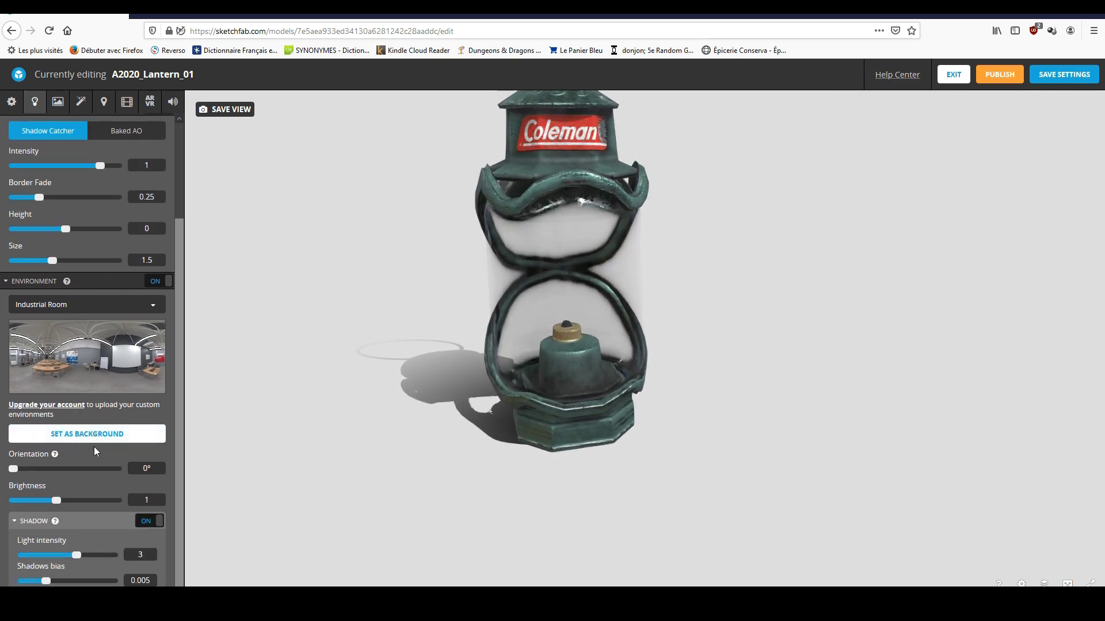
pyautogui.moveTo(202, 418); pyautogui.dragTo(365, 413)
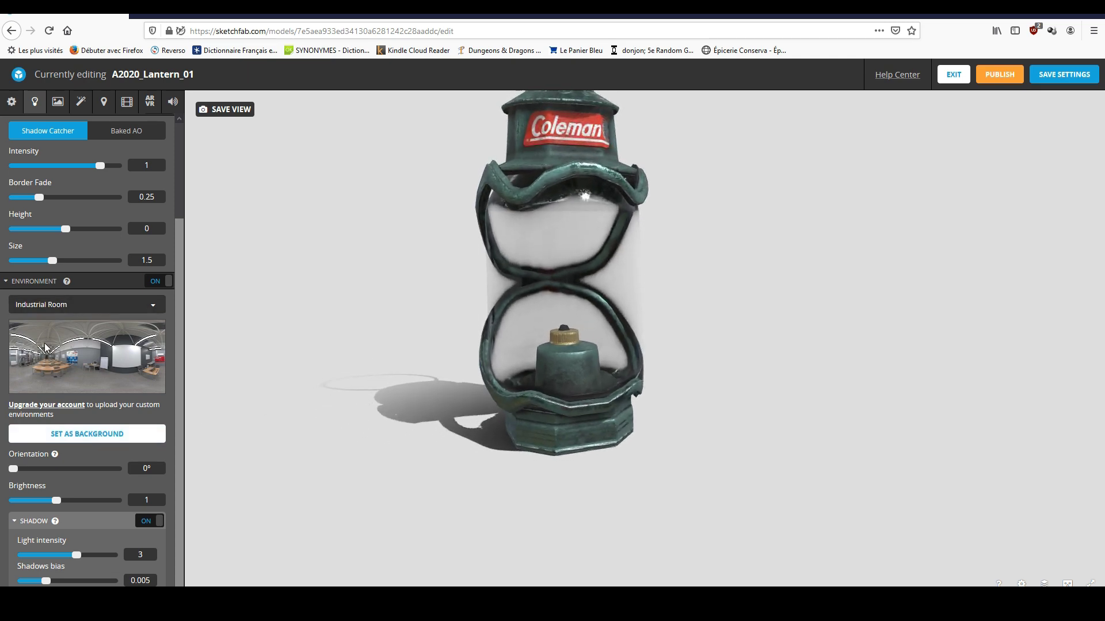
# Step: Turn on the scene's three directional lights and check their effect on the lantern
pyautogui.scroll(3, 58, 203)
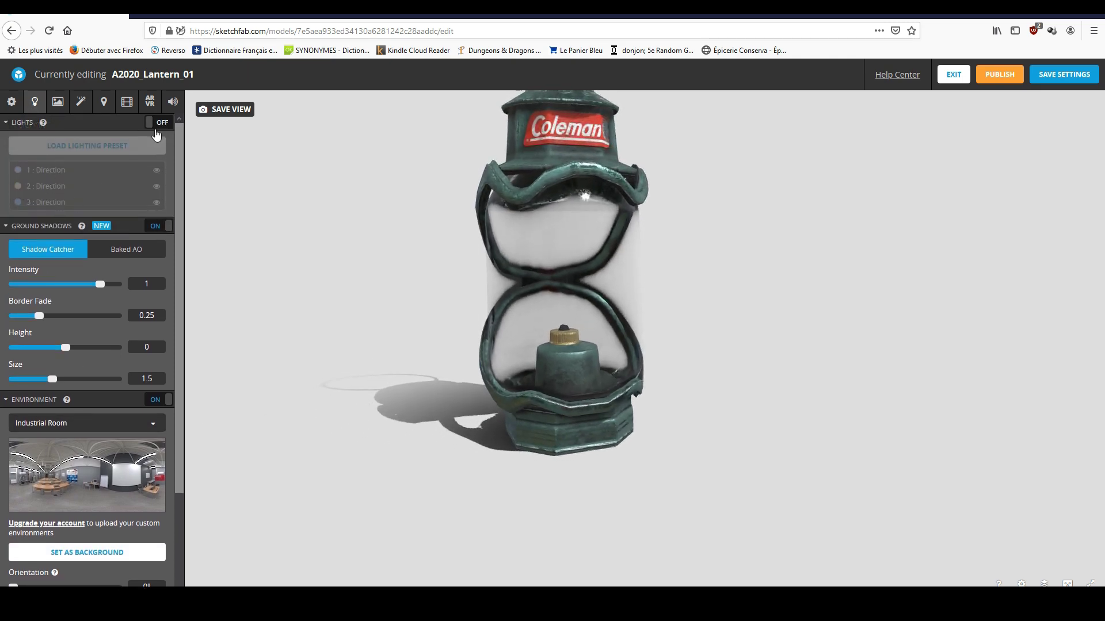
pyautogui.click(153, 123)
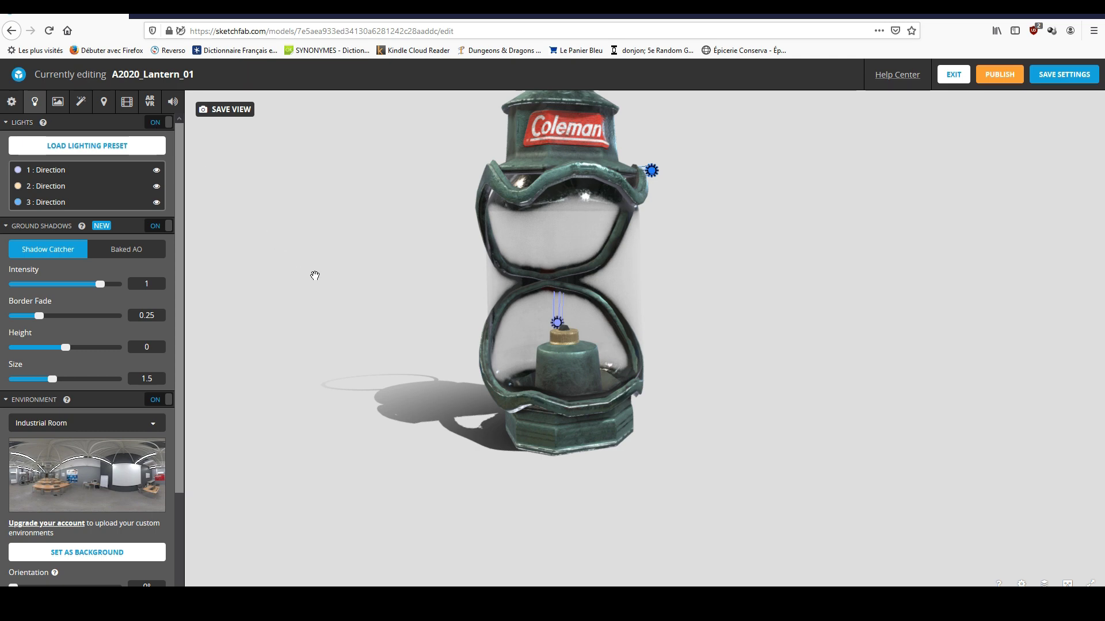
pyautogui.moveTo(313, 276); pyautogui.dragTo(227, 271)
pyautogui.scroll(-2, 72, 400)
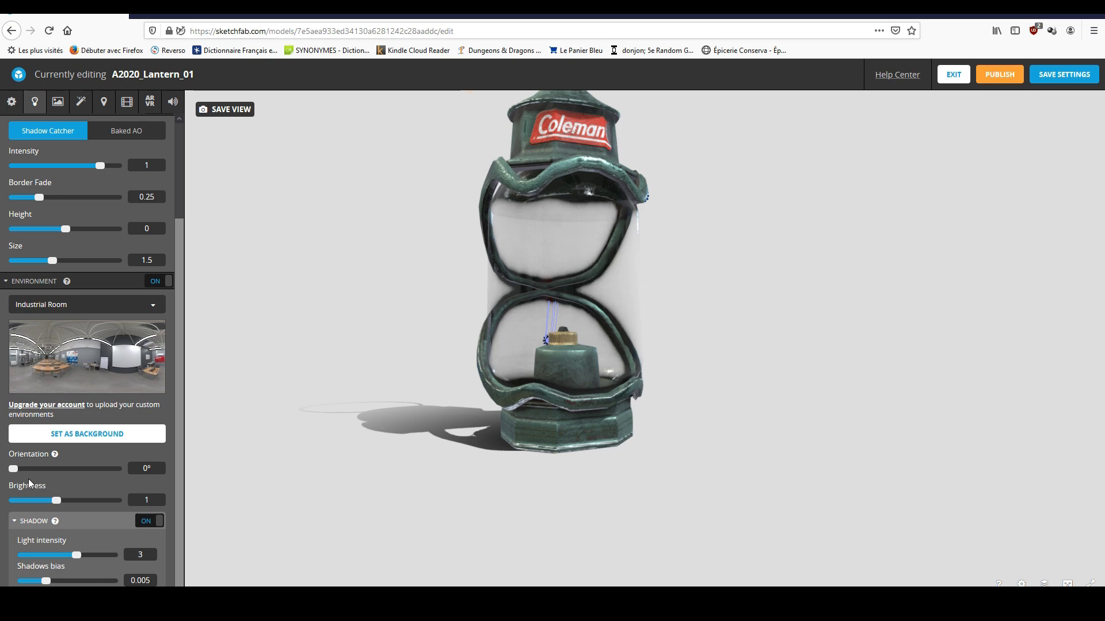
pyautogui.scroll(2, 46, 429)
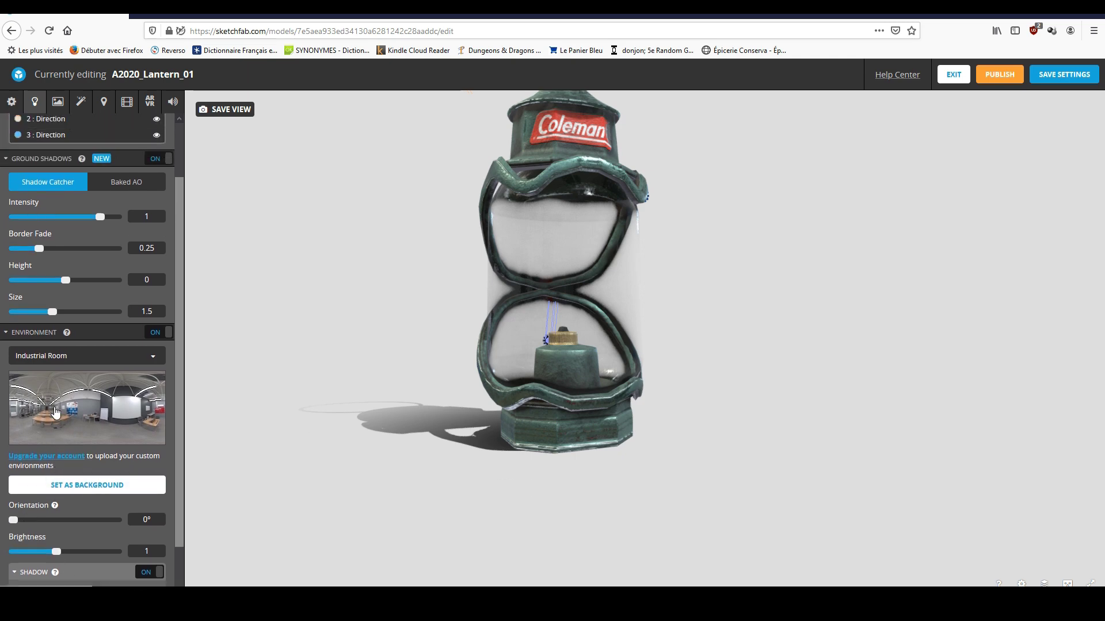
pyautogui.scroll(1, 54, 406)
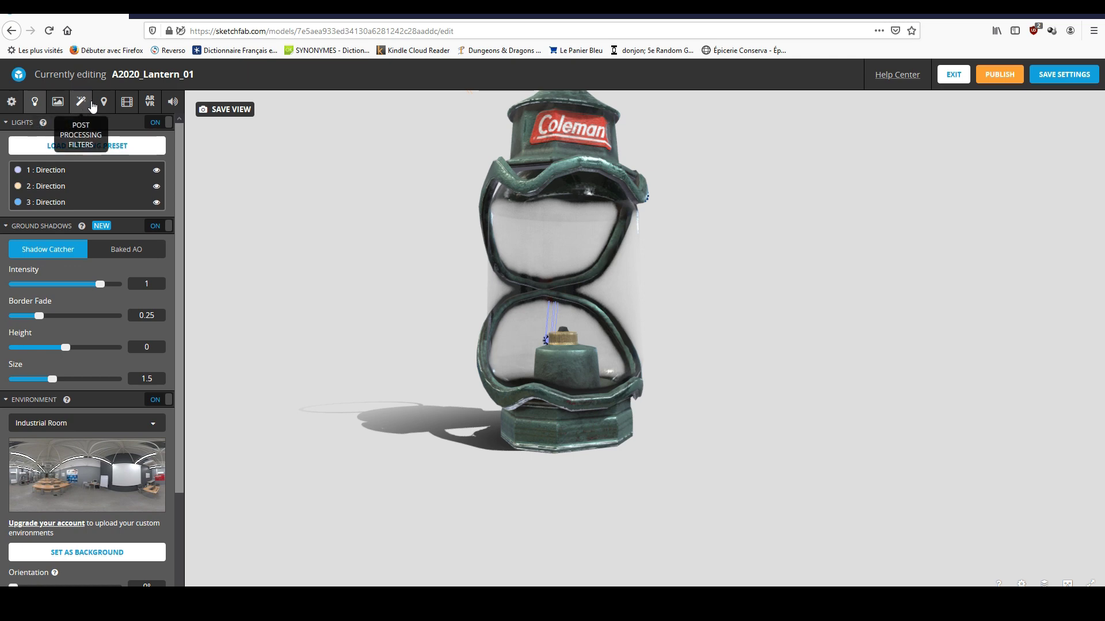
pyautogui.click(81, 102)
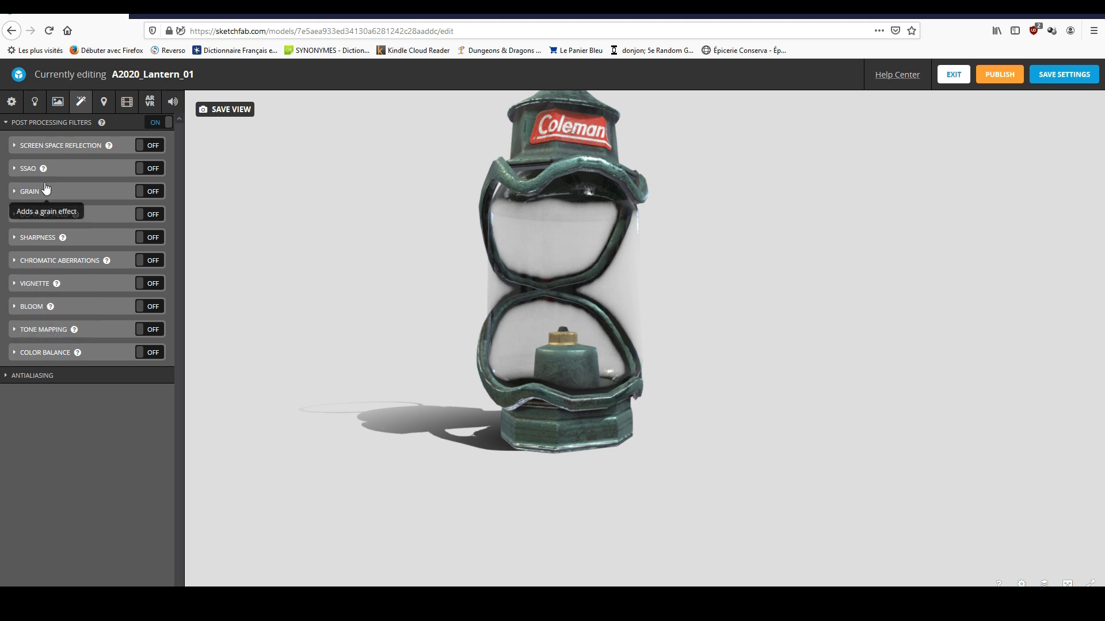
pyautogui.click(36, 106)
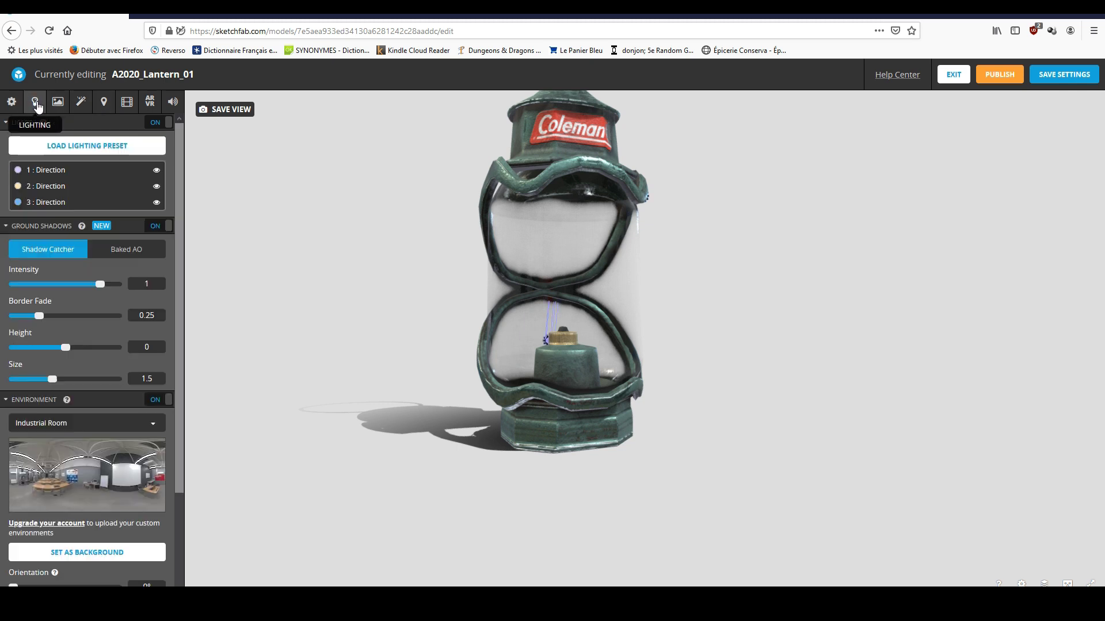
# Step: Try the clean_dark image background behind the lantern and look at the glass against it
pyautogui.click(11, 102)
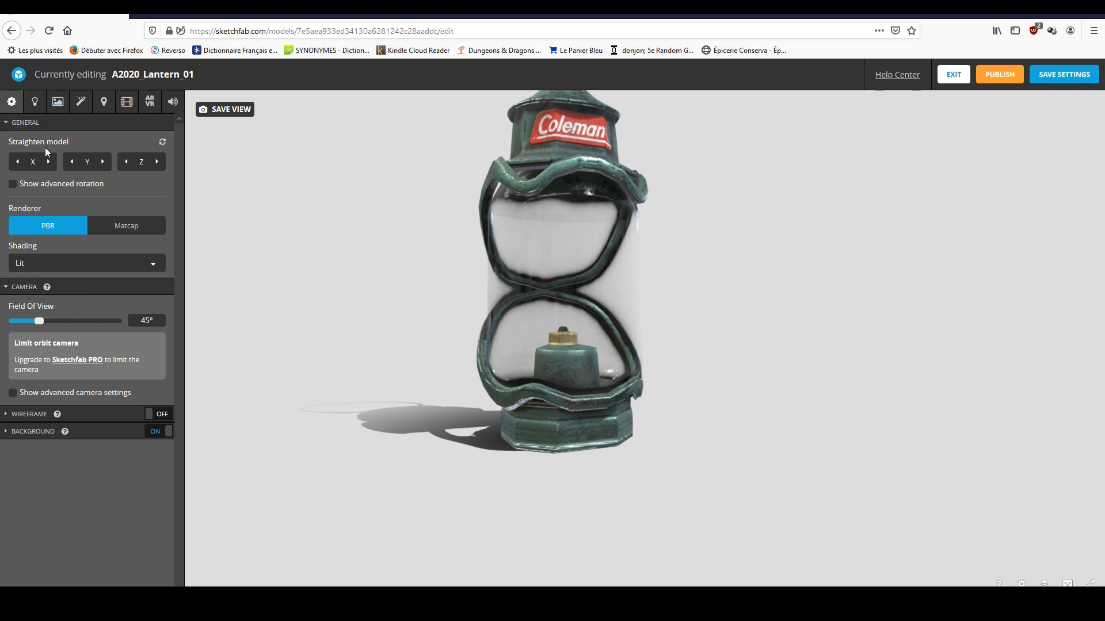
pyautogui.click(35, 432)
pyautogui.scroll(-2, 50, 451)
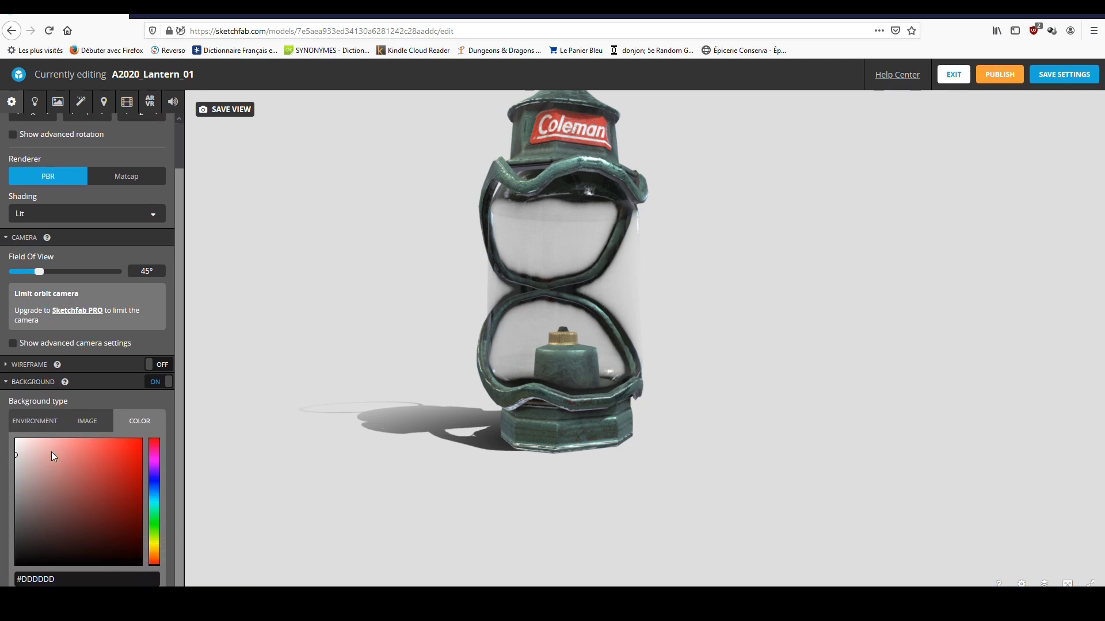
pyautogui.click(80, 424)
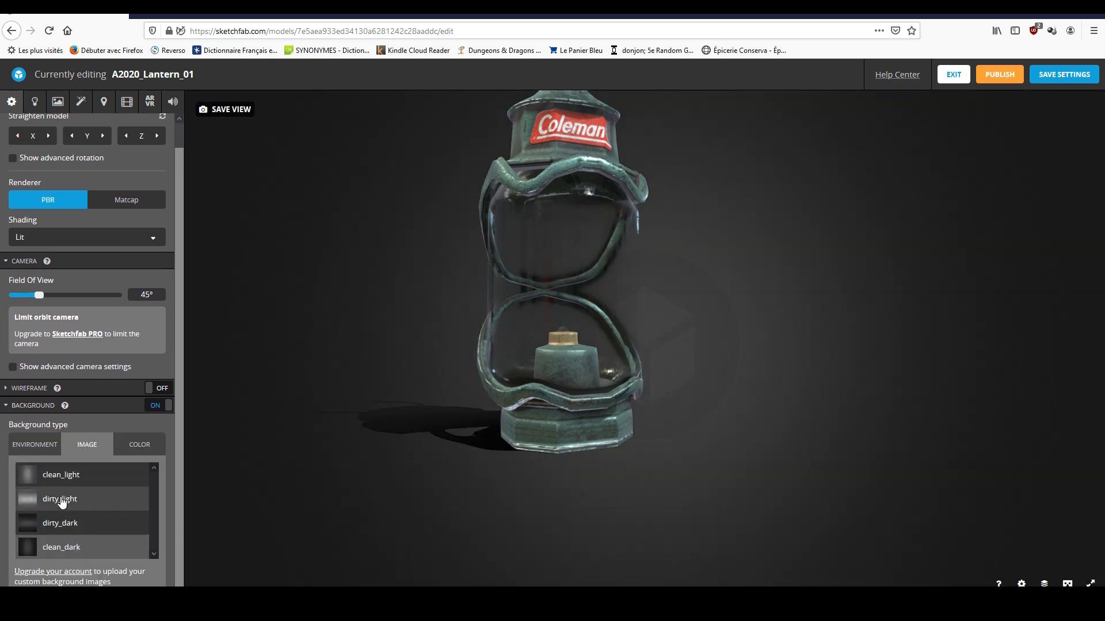
pyautogui.moveTo(326, 446)
pyautogui.mouseDown()
pyautogui.moveTo(342, 443)
pyautogui.moveTo(287, 453)
pyautogui.moveTo(308, 451)
pyautogui.mouseUp()
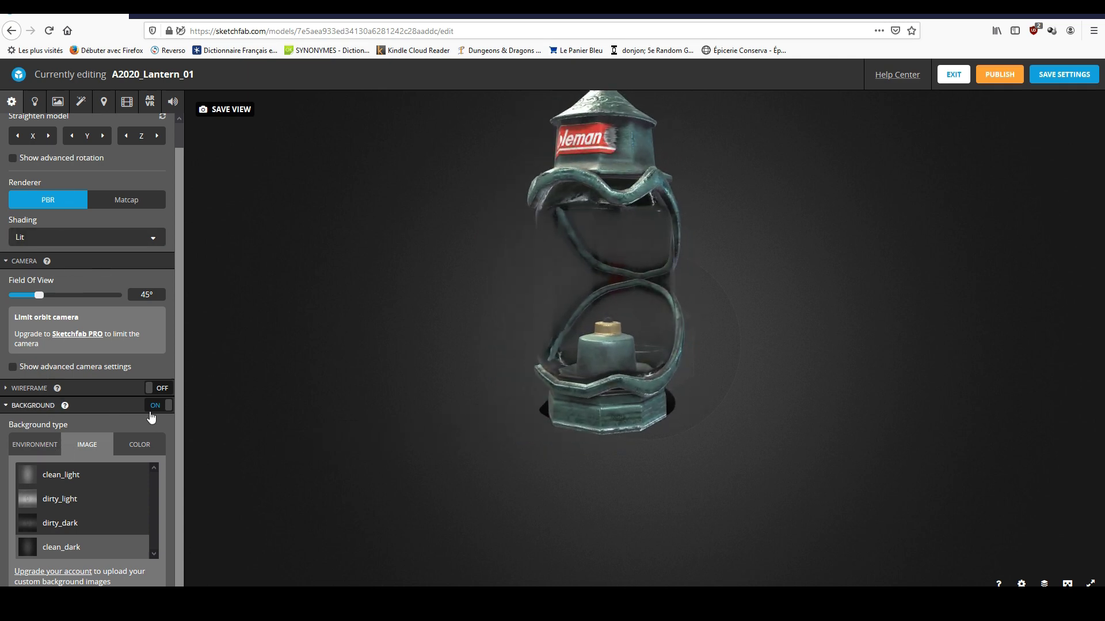
# Step: Try the scene with its background disabled, and restore the plain color background
pyautogui.click(154, 407)
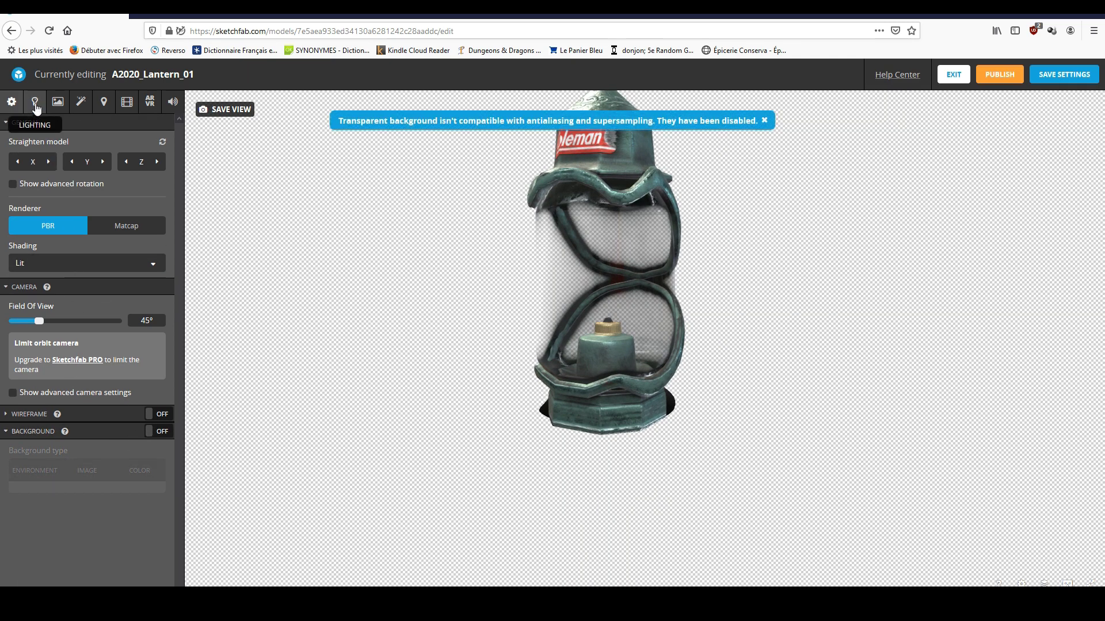
pyautogui.moveTo(323, 271); pyautogui.dragTo(223, 390)
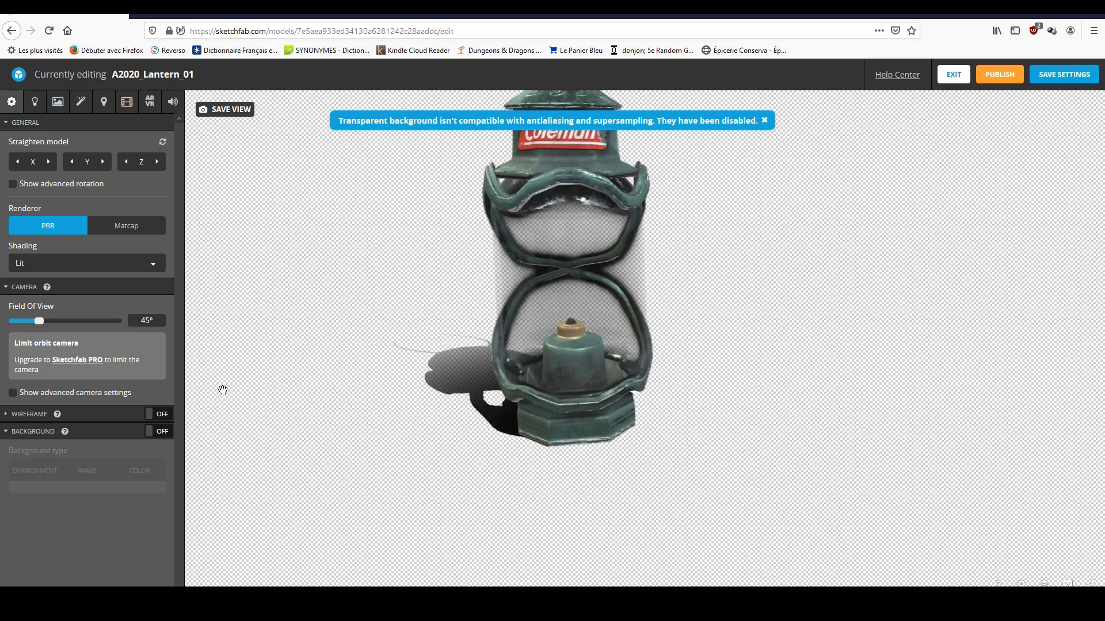
pyautogui.click(153, 433)
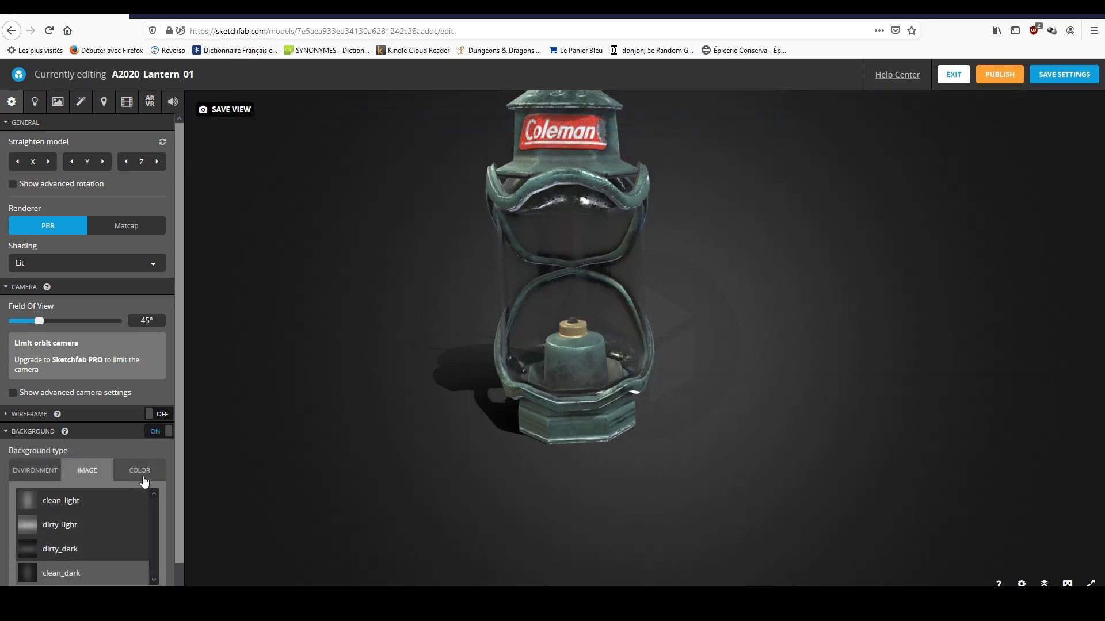
pyautogui.click(141, 471)
pyautogui.click(159, 432)
pyautogui.click(154, 433)
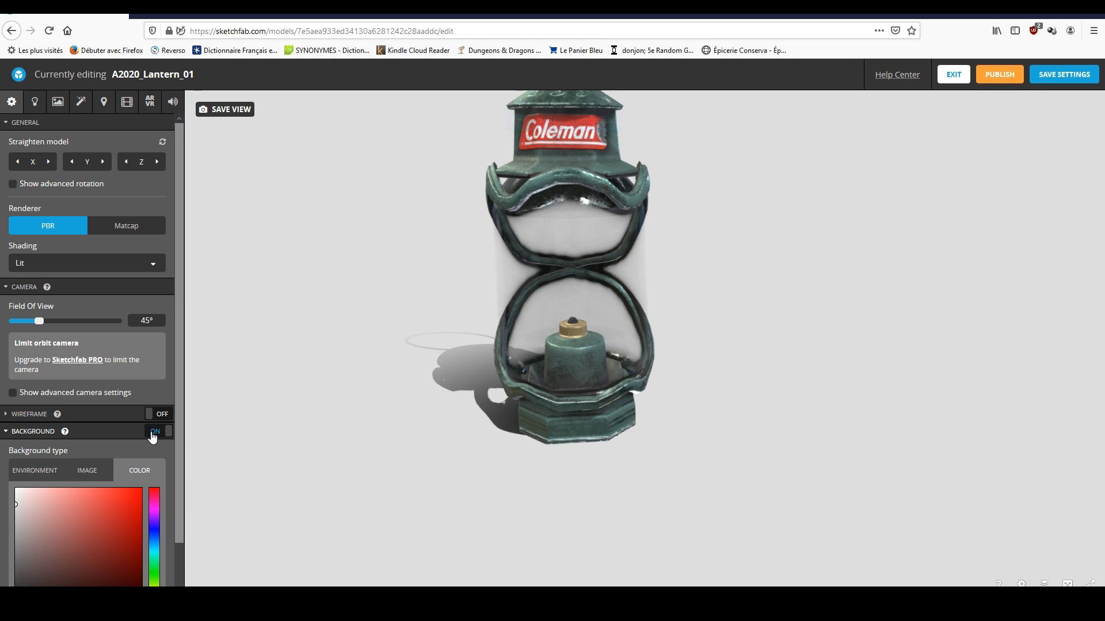
# Step: Review the lighting and material settings, and examine the lantern's glass and shadow from several angles
pyautogui.click(59, 104)
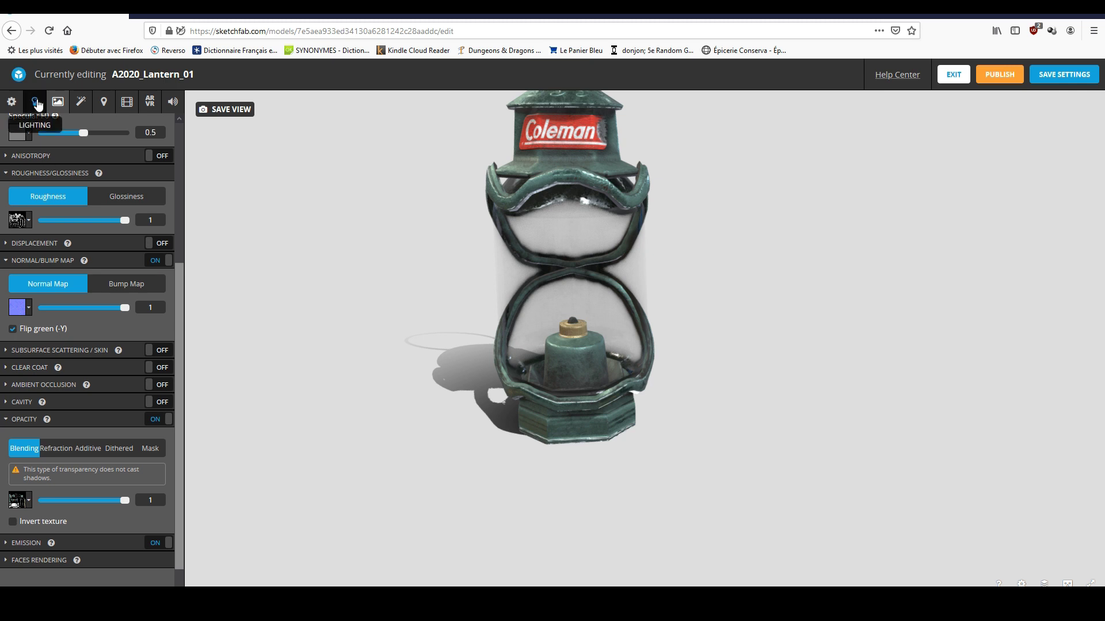
pyautogui.click(35, 103)
pyautogui.scroll(-2, 92, 460)
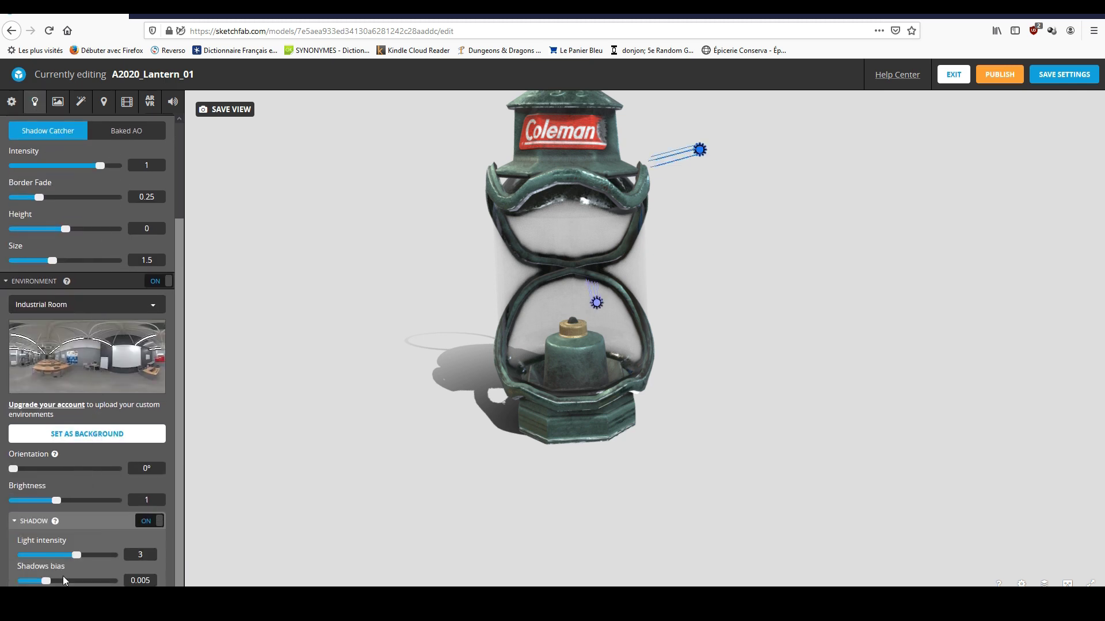
pyautogui.scroll(2, 62, 483)
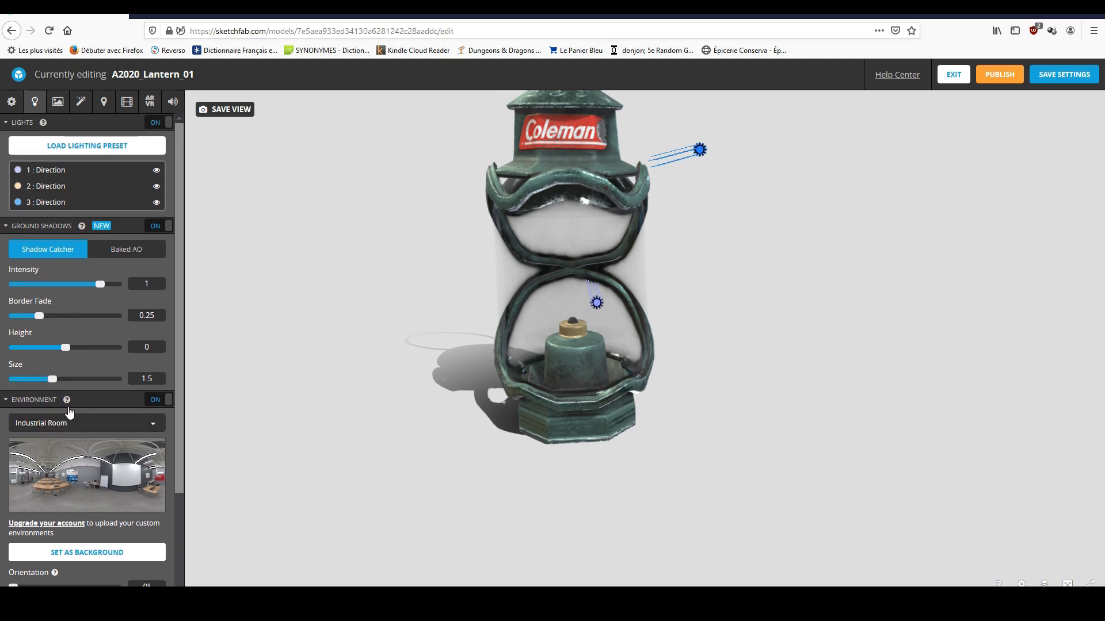
pyautogui.moveTo(322, 378)
pyautogui.mouseDown()
pyautogui.moveTo(333, 397)
pyautogui.moveTo(343, 364)
pyautogui.moveTo(372, 368)
pyautogui.moveTo(308, 365)
pyautogui.mouseUp()
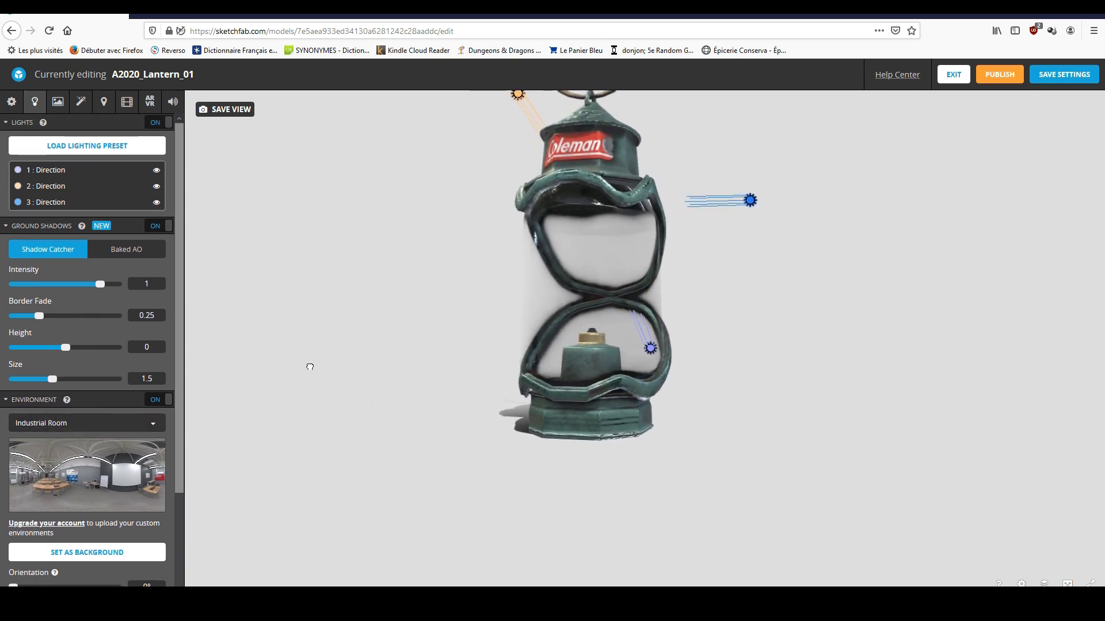
pyautogui.scroll(-2, 116, 433)
pyautogui.scroll(2, 116, 434)
pyautogui.moveTo(489, 397)
pyautogui.mouseDown()
pyautogui.moveTo(454, 394)
pyautogui.moveTo(444, 407)
pyautogui.mouseUp()
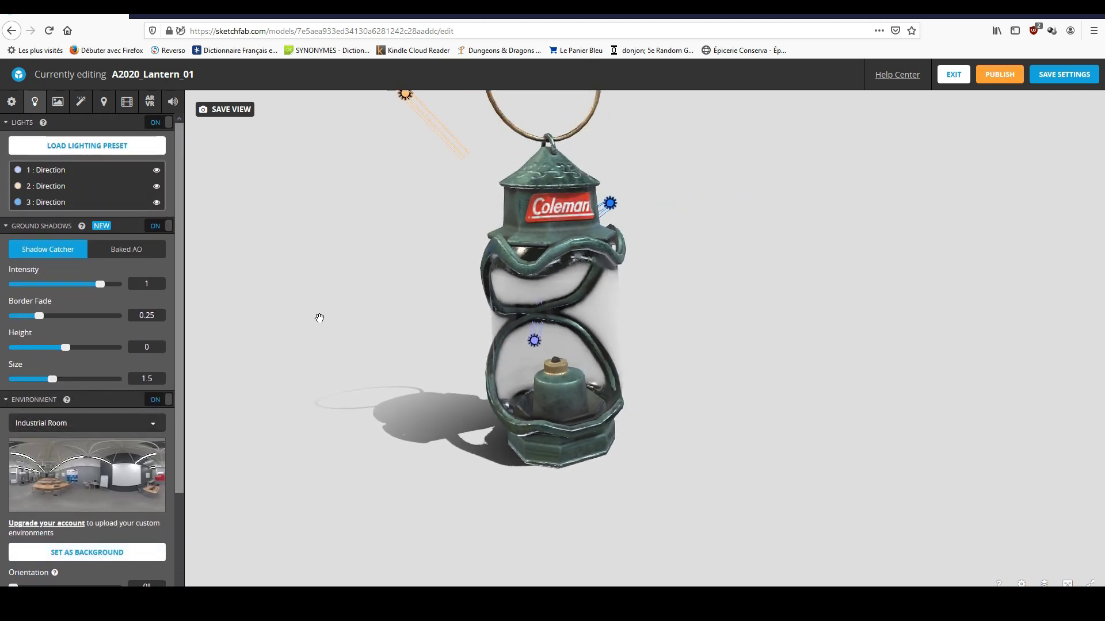
pyautogui.click(57, 104)
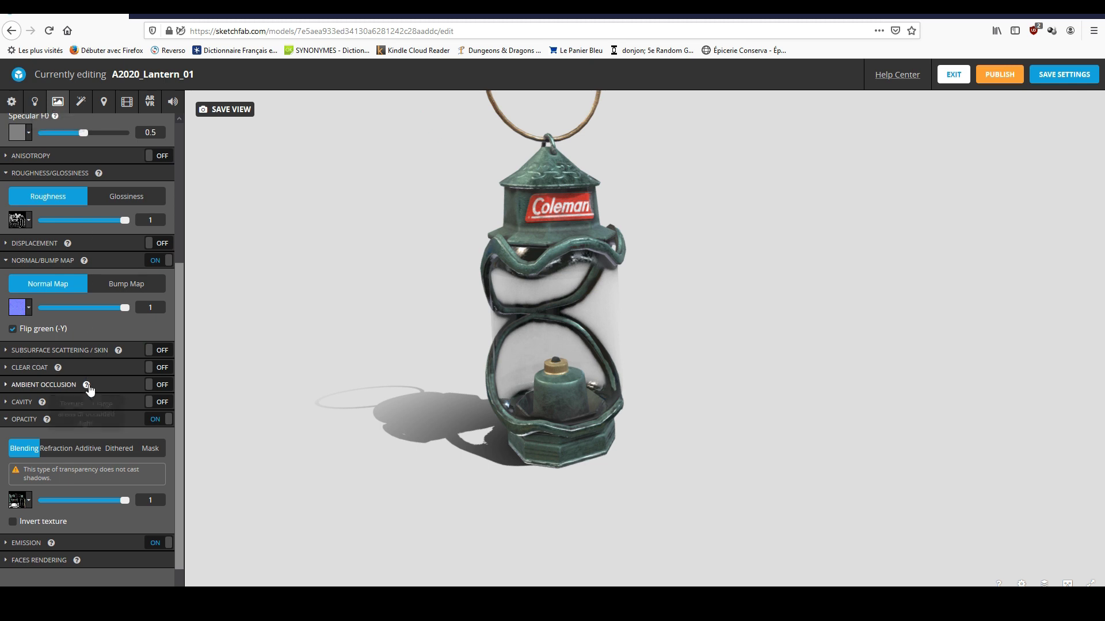
pyautogui.moveTo(358, 414)
pyautogui.mouseDown()
pyautogui.moveTo(452, 426)
pyautogui.moveTo(374, 403)
pyautogui.mouseUp()
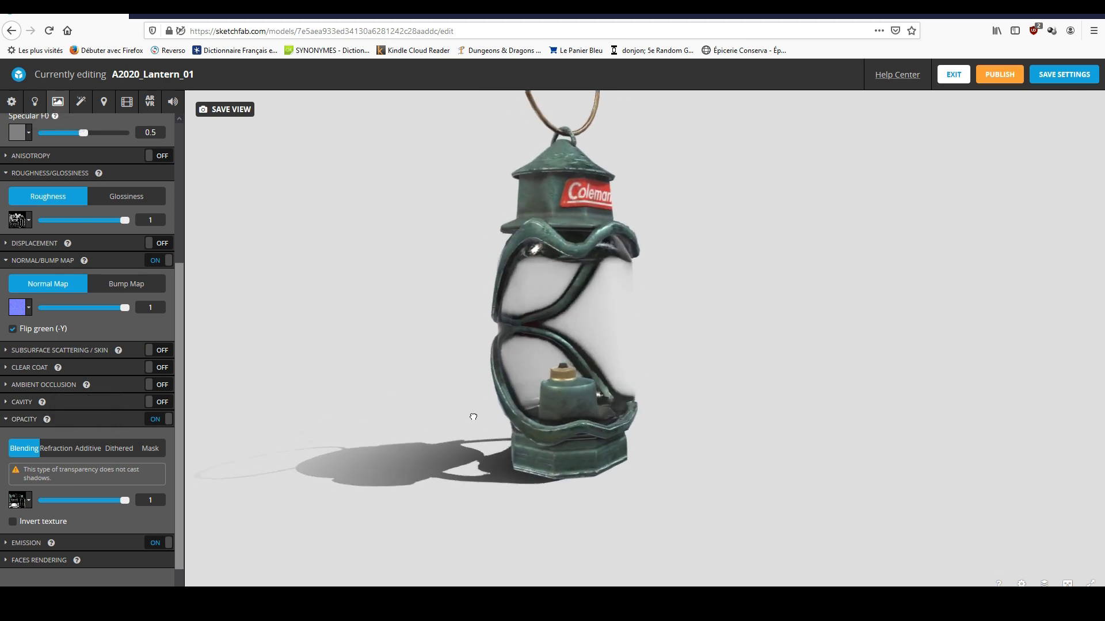
# Step: Set the background type to Environment with brightness 0.966 and disable the ambient environment option
pyautogui.click(11, 101)
pyautogui.scroll(-2, 58, 432)
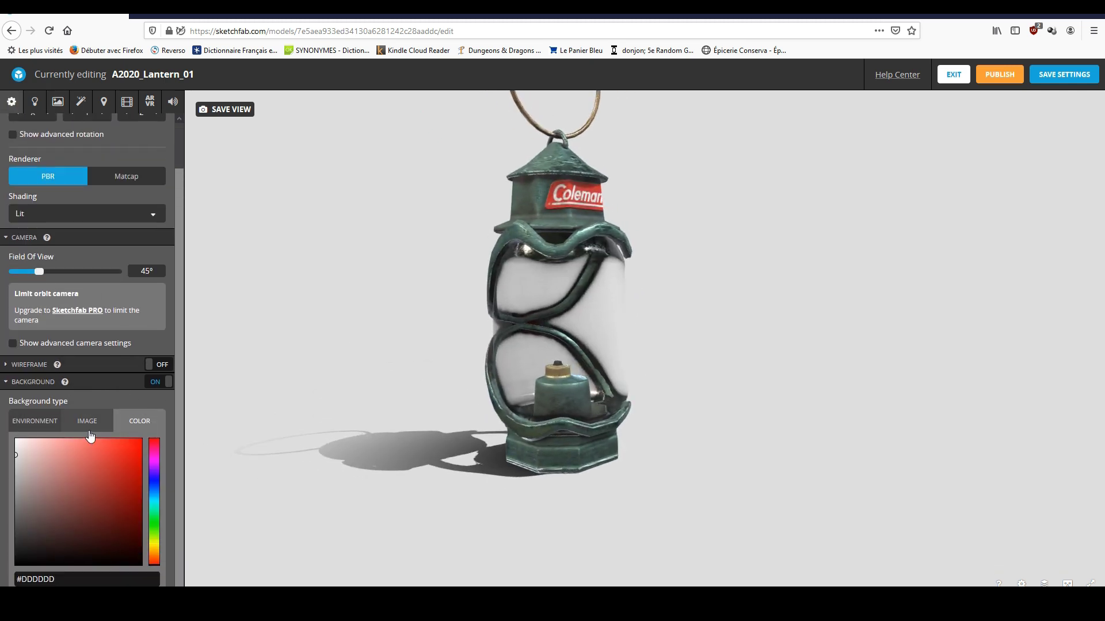
pyautogui.click(44, 430)
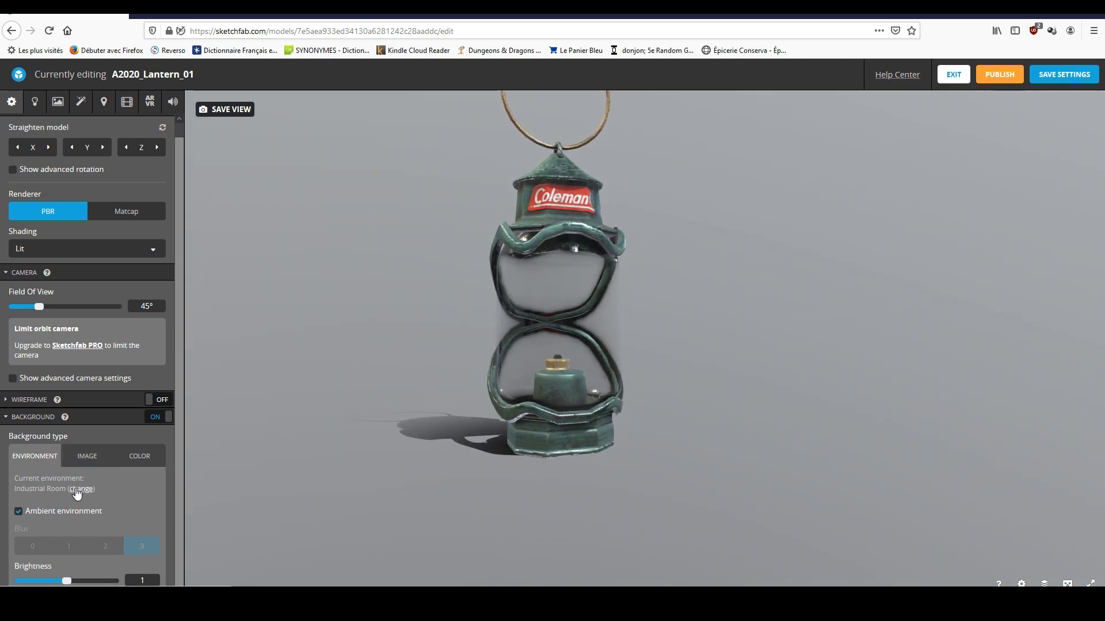
pyautogui.moveTo(69, 583)
pyautogui.mouseDown()
pyautogui.moveTo(101, 582)
pyautogui.moveTo(66, 581)
pyautogui.mouseUp()
pyautogui.click(40, 514)
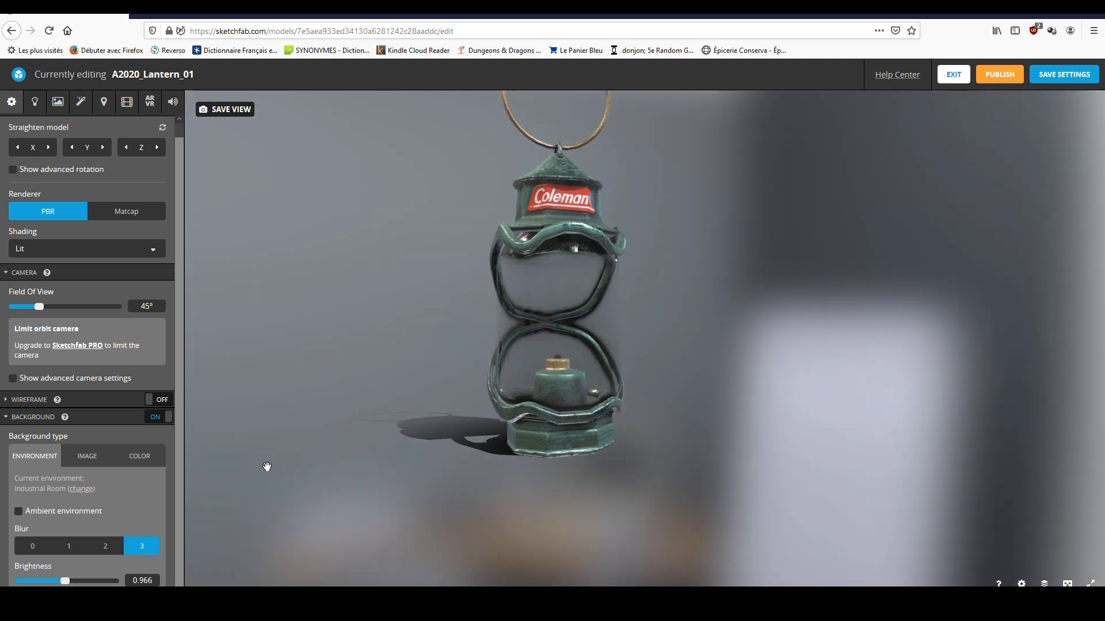
# Step: Lower the environment background's brightness to 0.658, enable the ambient environment option, and check the lantern's glass against it
pyautogui.moveTo(267, 466); pyautogui.dragTo(373, 489)
pyautogui.scroll(3, 327, 472)
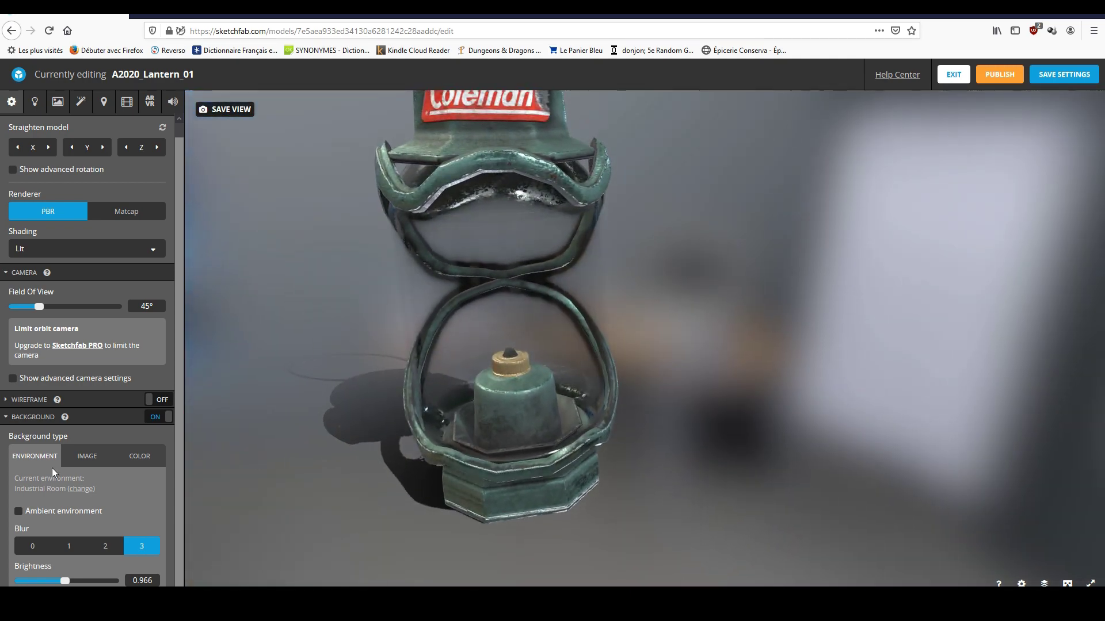
pyautogui.moveTo(64, 581); pyautogui.dragTo(48, 582)
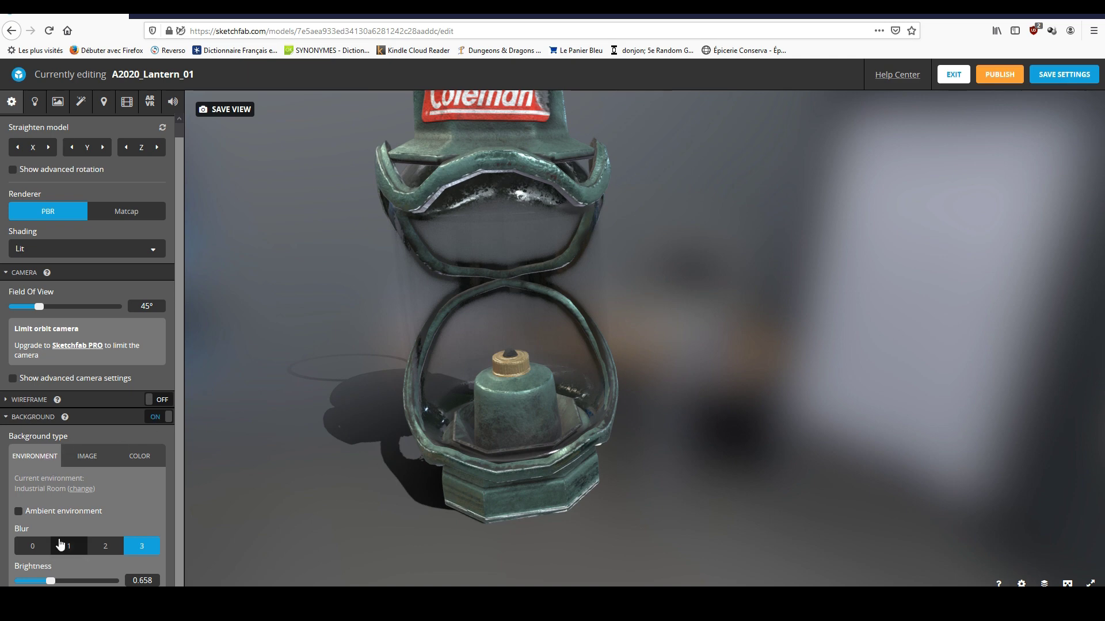
pyautogui.click(37, 511)
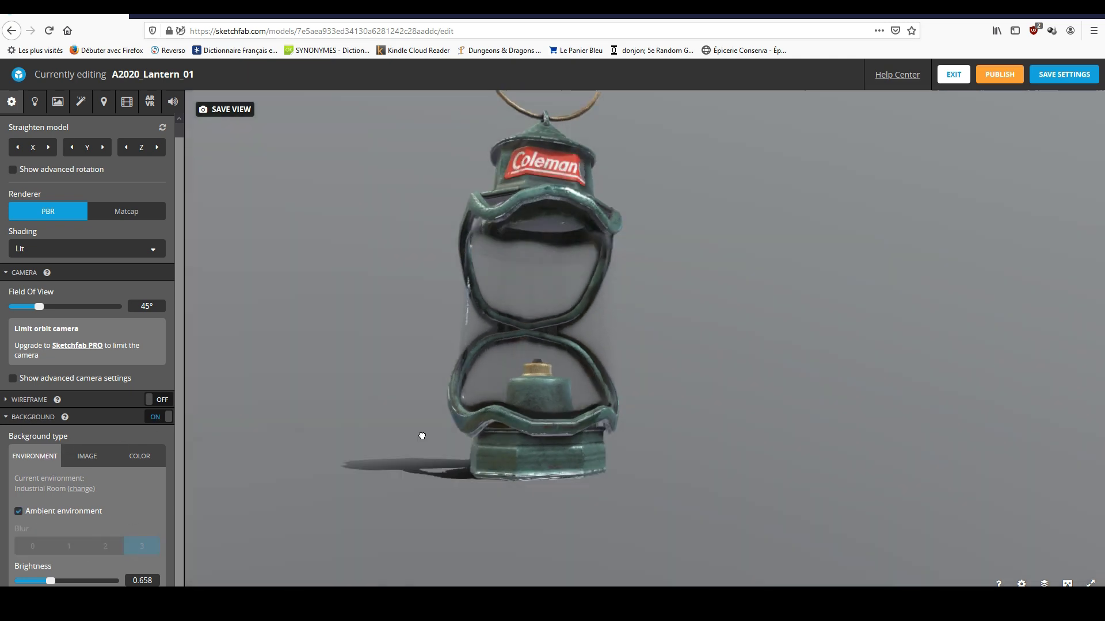
pyautogui.moveTo(421, 436); pyautogui.dragTo(461, 521)
pyautogui.scroll(3, 413, 471)
pyautogui.scroll(-3, 421, 479)
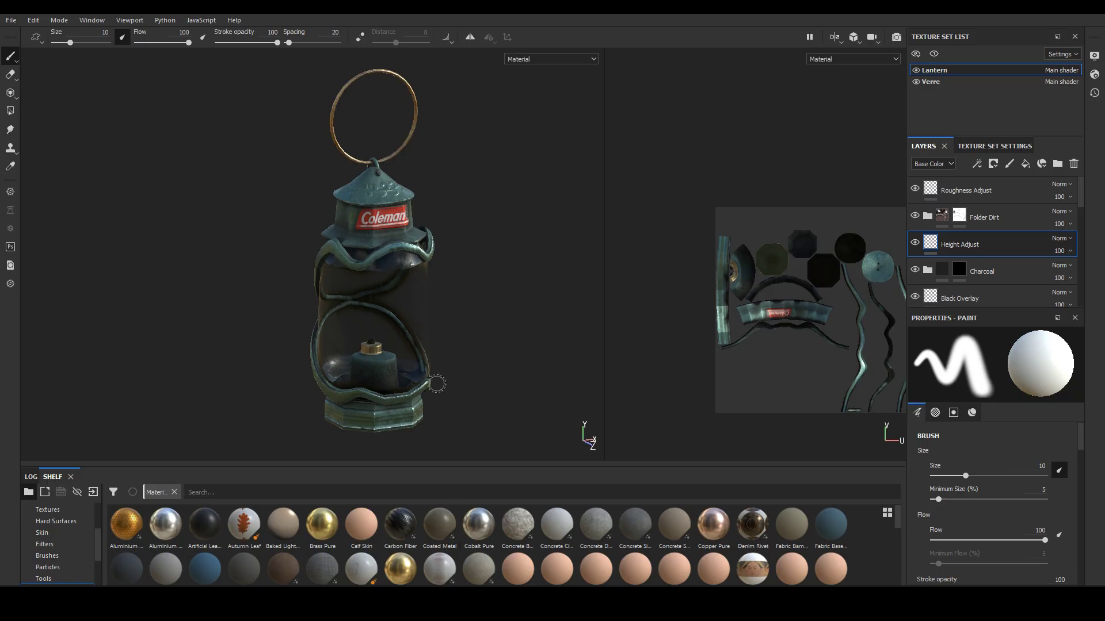
# Step: Switch to Substance Painter and open the Mask Editor generator of the Opacity_Strenght layer in the Verre texture set's Opacity_Folder
pyautogui.keyDown('alt'); pyautogui.moveTo(336, 363); pyautogui.dragTo(468, 328); pyautogui.keyUp('alt')
pyautogui.keyDown('alt'); pyautogui.moveTo(468, 328); pyautogui.dragTo(218, 276, button='right'); pyautogui.keyUp('alt')
pyautogui.keyDown('alt'); pyautogui.moveTo(218, 276); pyautogui.dragTo(246, 323); pyautogui.keyUp('alt')
pyautogui.keyDown('alt'); pyautogui.moveTo(246, 323); pyautogui.dragTo(284, 290, button='right'); pyautogui.keyUp('alt')
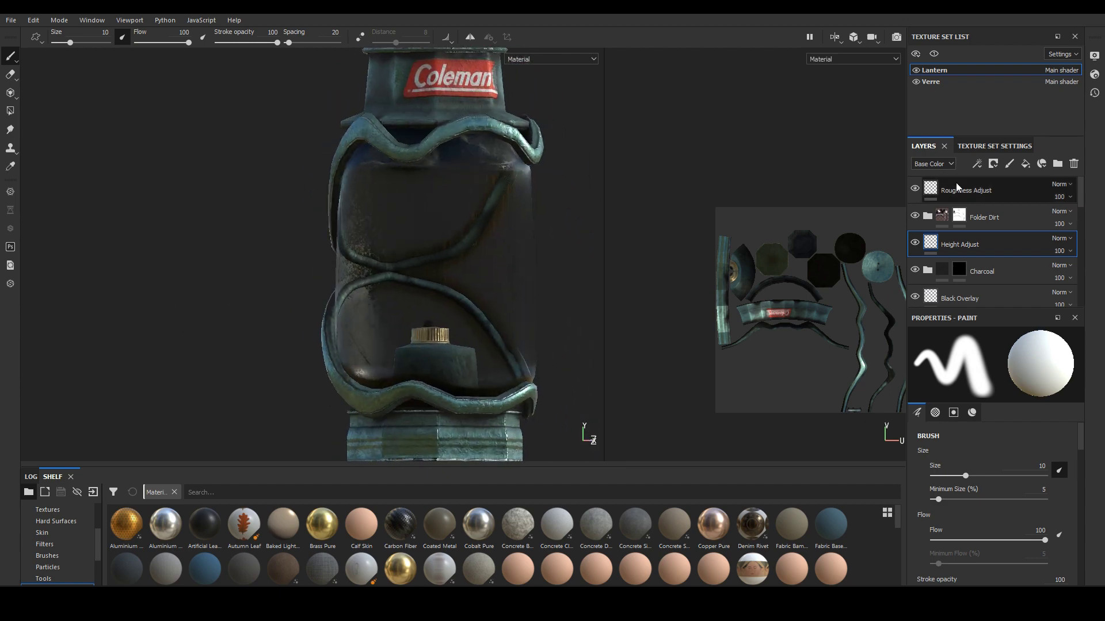
pyautogui.scroll(-6, 989, 256)
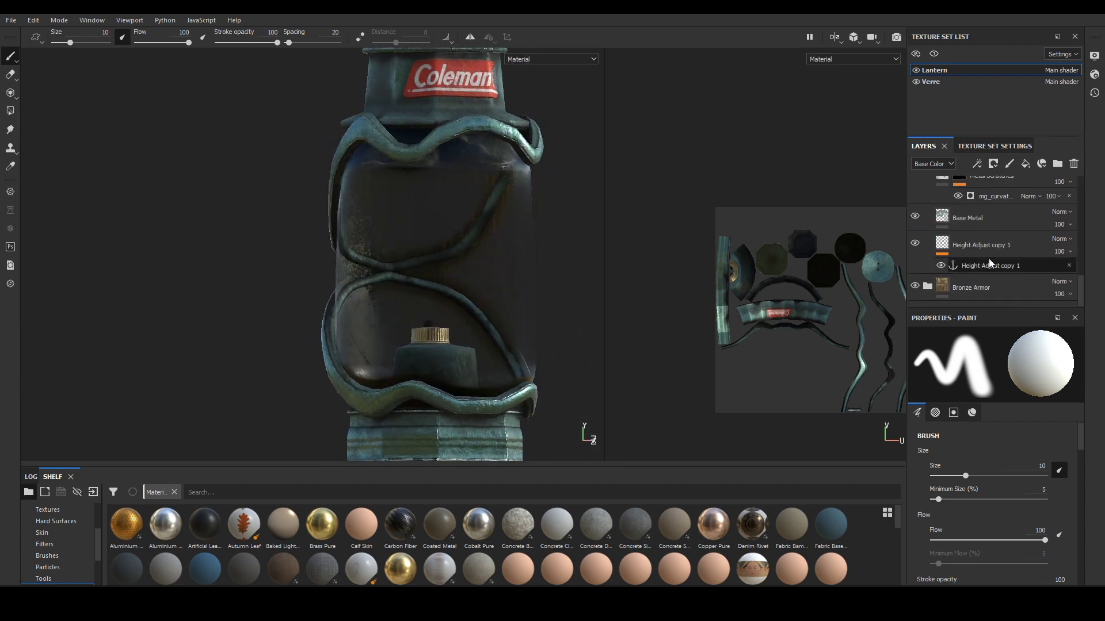
pyautogui.scroll(3, 989, 267)
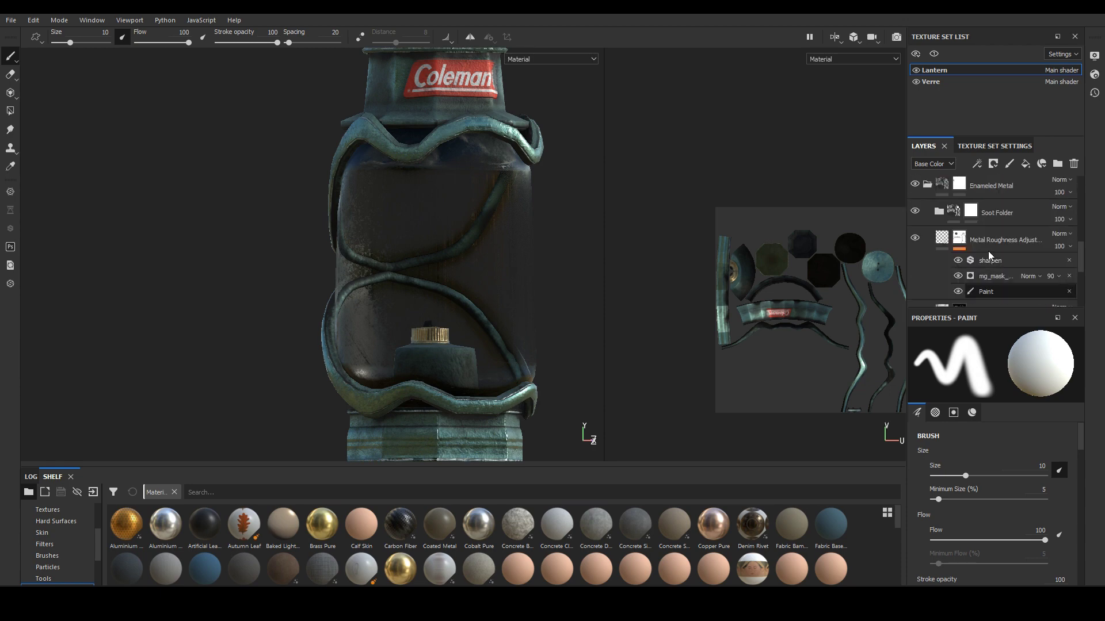
pyautogui.scroll(2, 986, 261)
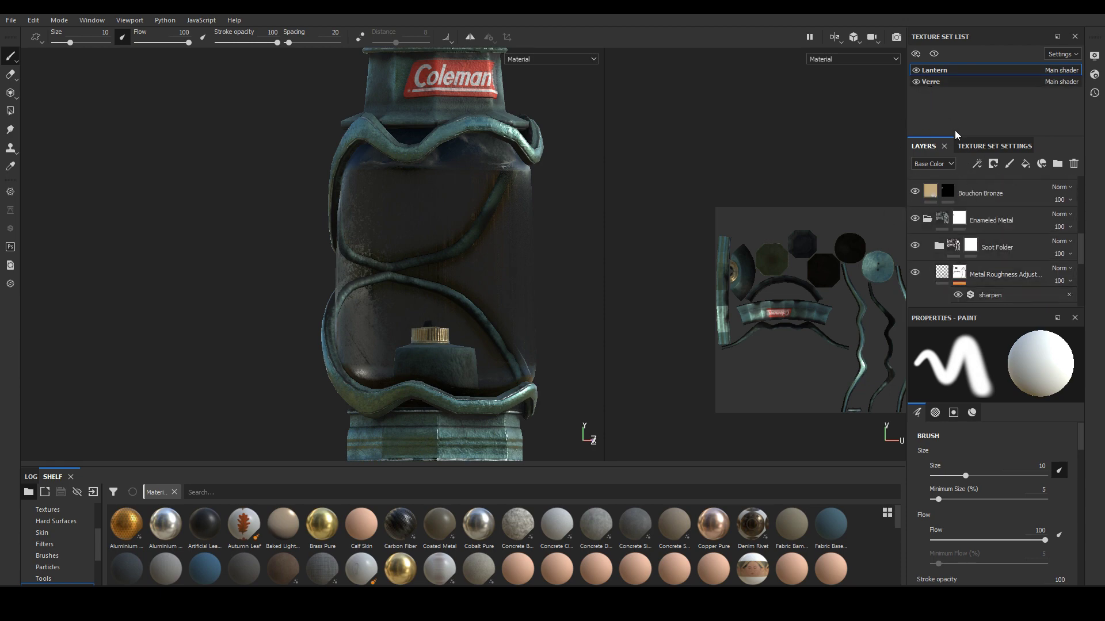
pyautogui.click(938, 83)
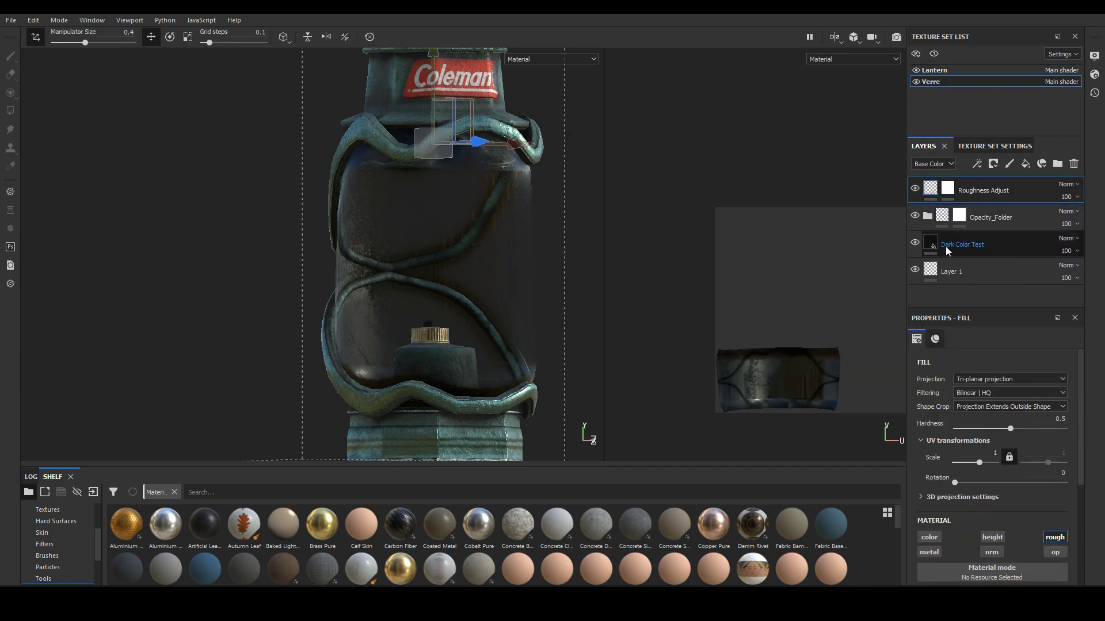
pyautogui.click(928, 216)
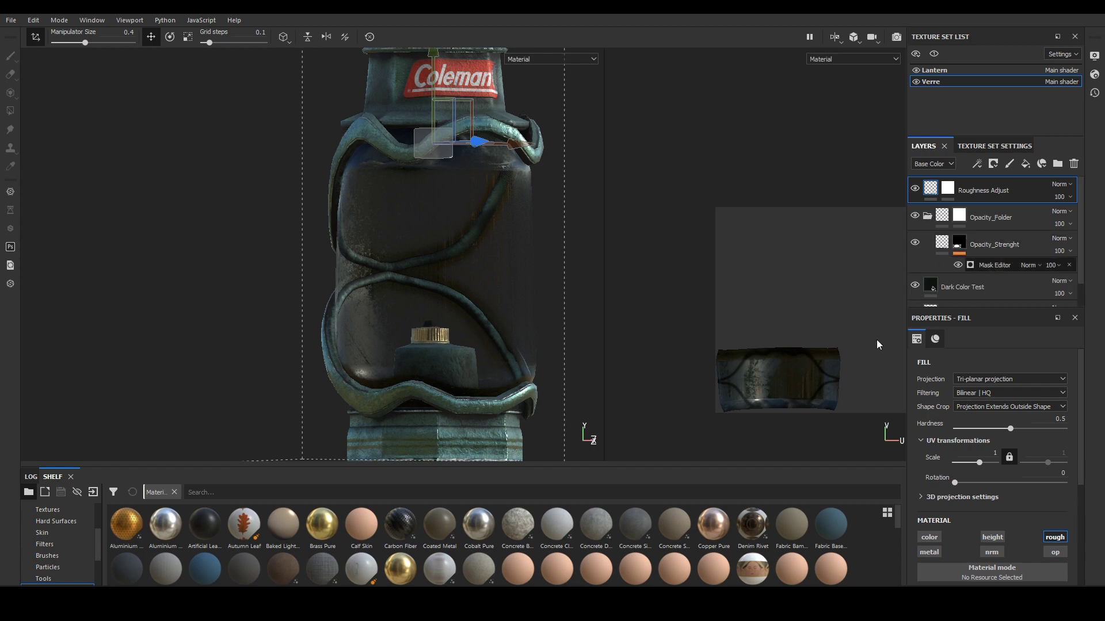
pyautogui.click(989, 265)
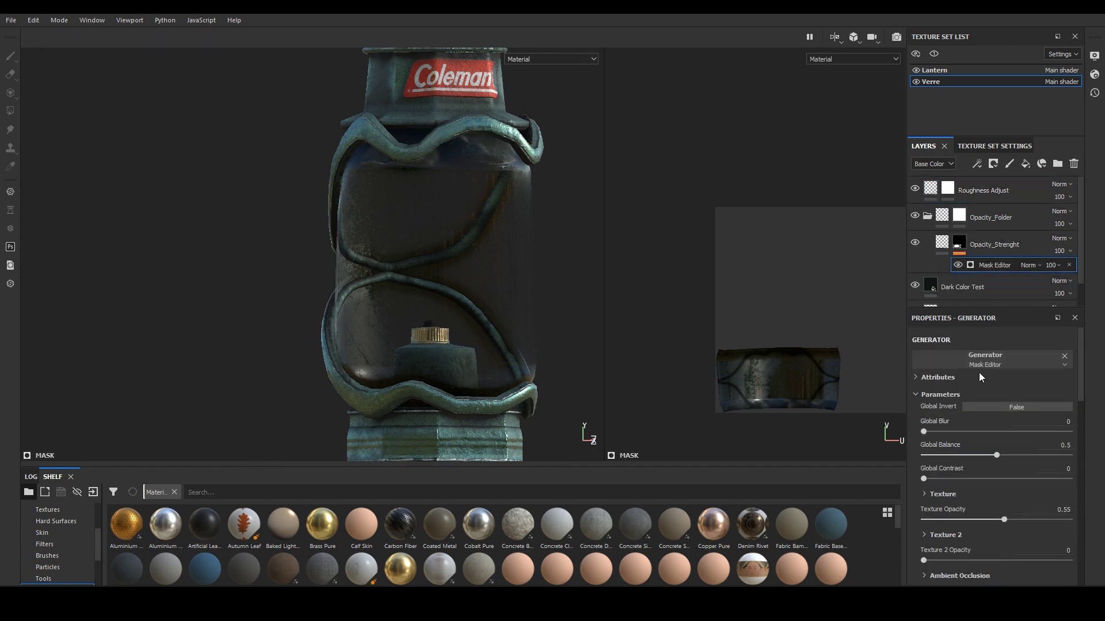
# Step: Set the generator's World Space Normal opacity to 0.34, Curvature opacity to 0.25 and Ambient Occlusion opacity to 0.83
pyautogui.scroll(-3, 965, 465)
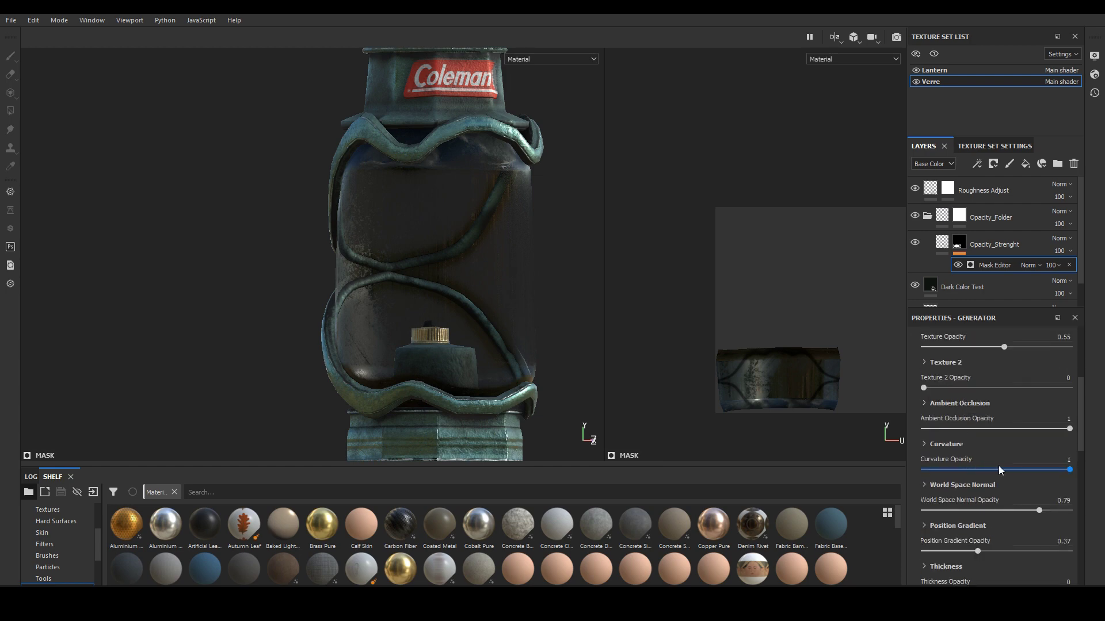
pyautogui.moveTo(1039, 476); pyautogui.dragTo(962, 475)
pyautogui.keyDown('alt'); pyautogui.moveTo(598, 345); pyautogui.dragTo(317, 334); pyautogui.keyUp('alt')
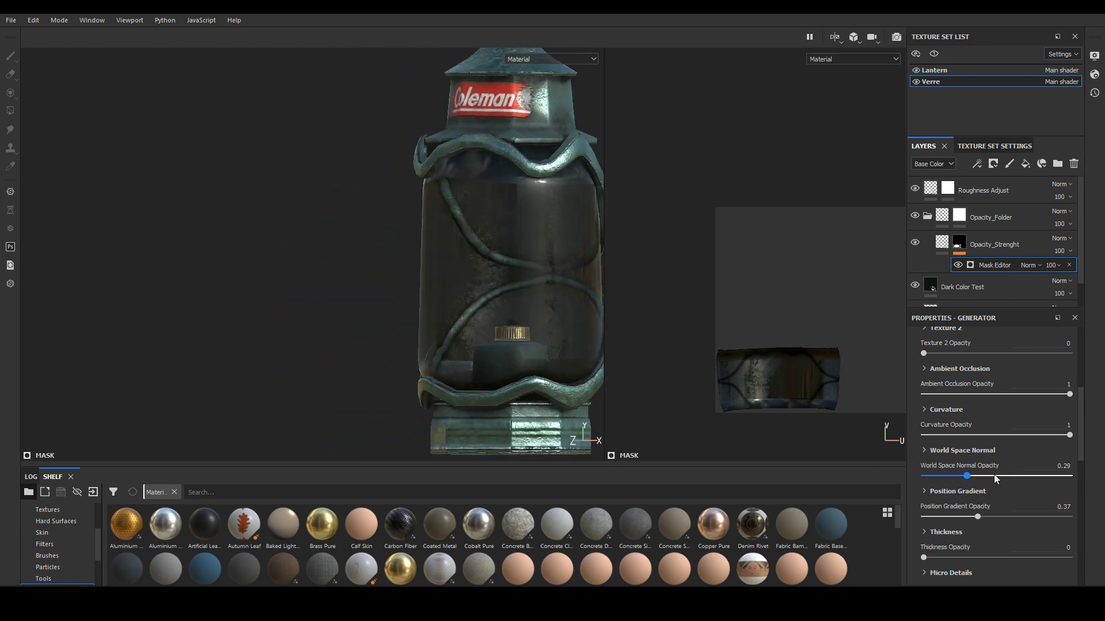
pyautogui.moveTo(995, 479); pyautogui.dragTo(974, 477)
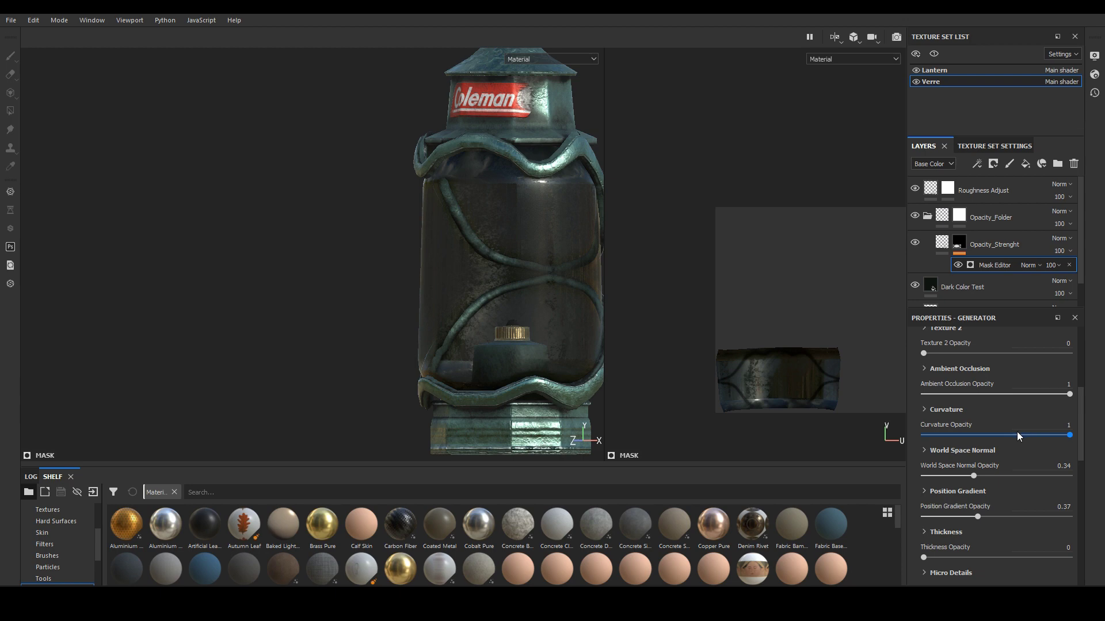
pyautogui.moveTo(1016, 433); pyautogui.dragTo(959, 435)
pyautogui.keyDown('alt'); pyautogui.moveTo(598, 345); pyautogui.dragTo(574, 348); pyautogui.keyUp('alt')
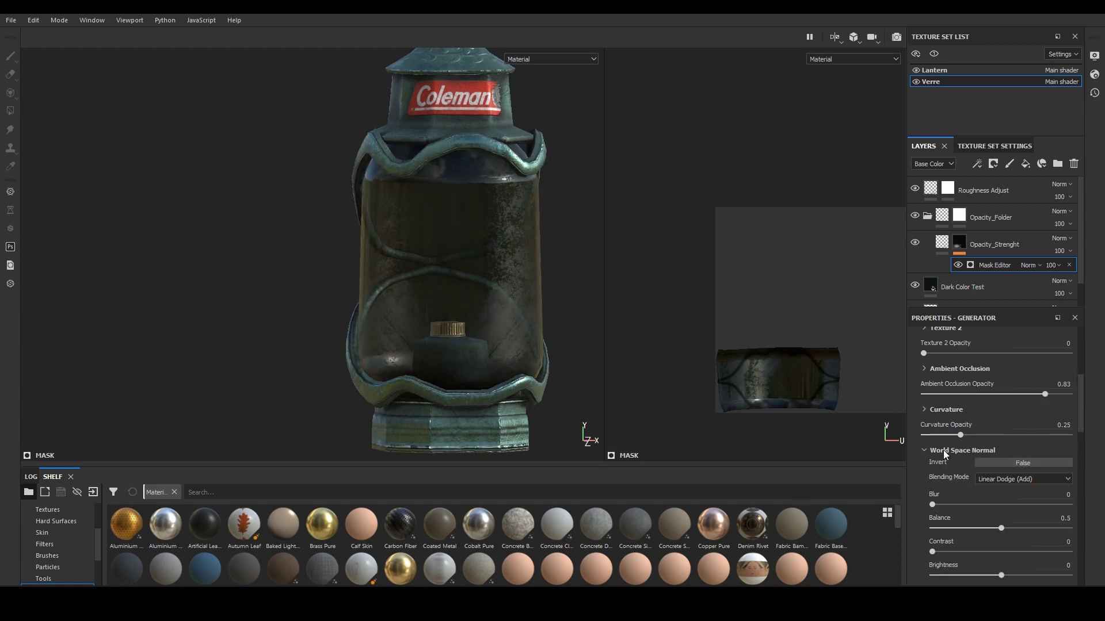
# Step: Set the Position Gradient's balance to 0.55, its brightness to 0.05 and its opacity to about 0.38
pyautogui.click(947, 491)
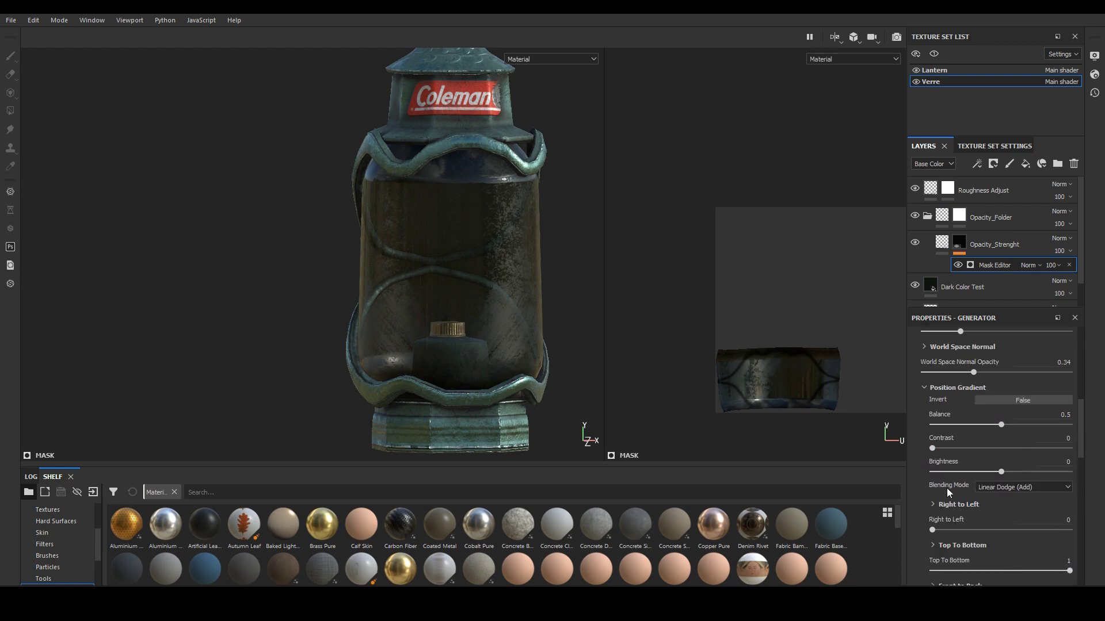
pyautogui.moveTo(1000, 424)
pyautogui.mouseDown()
pyautogui.moveTo(1065, 426)
pyautogui.moveTo(971, 424)
pyautogui.moveTo(1015, 426)
pyautogui.mouseUp()
pyautogui.moveTo(1002, 471); pyautogui.dragTo(943, 473)
pyautogui.scroll(-2, 986, 494)
pyautogui.moveTo(1027, 502); pyautogui.dragTo(1029, 505)
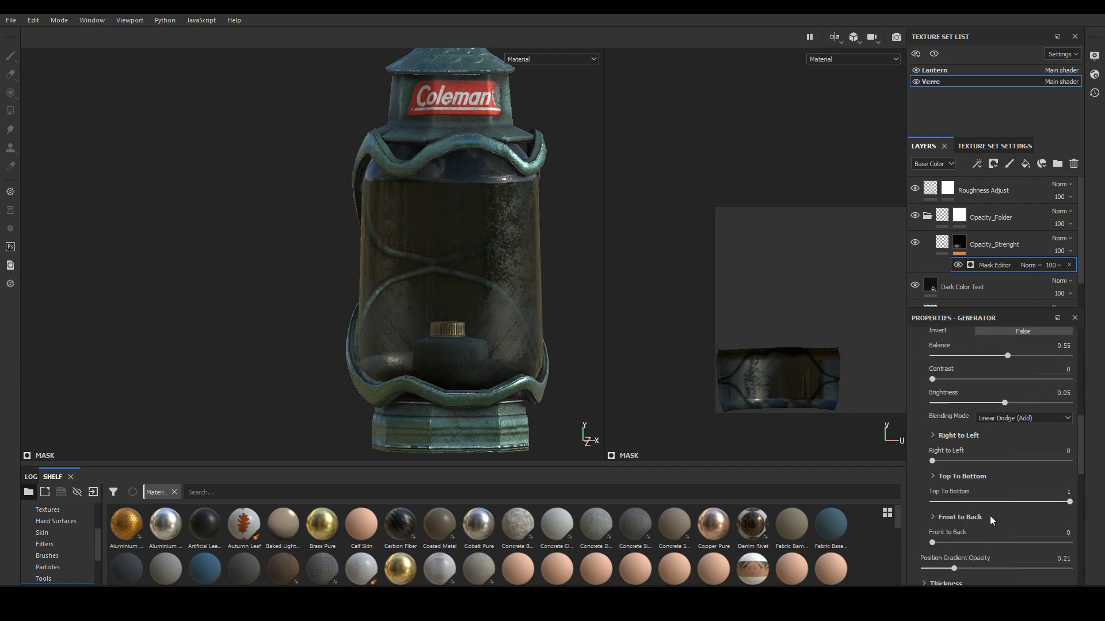
pyautogui.scroll(-3, 984, 516)
pyautogui.moveTo(937, 503); pyautogui.dragTo(909, 517)
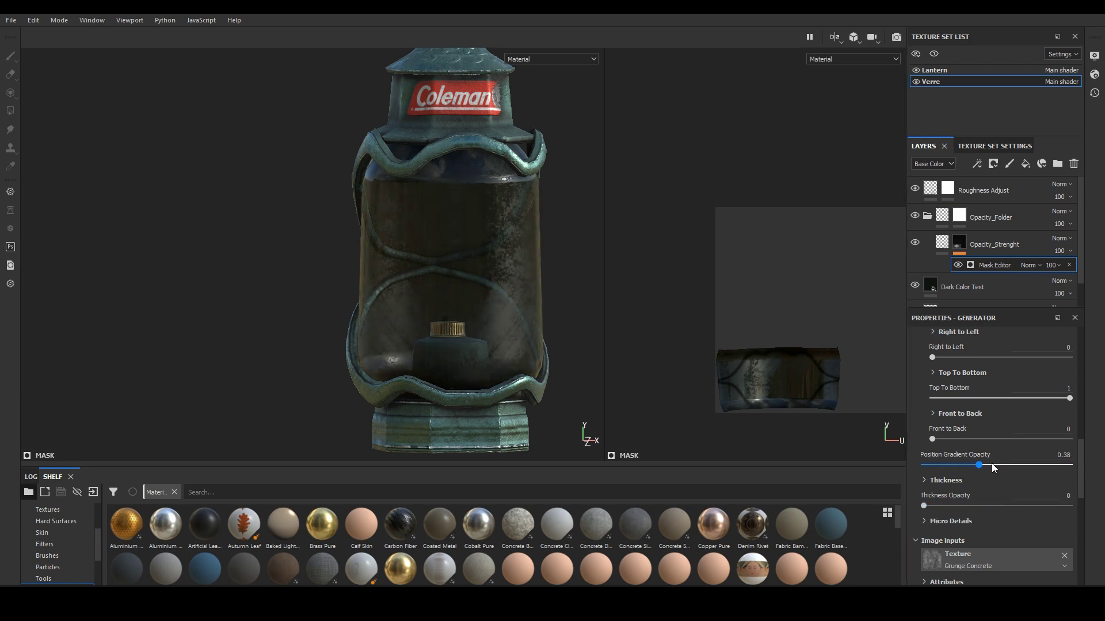
# Step: Set the mask generator's texture opacity to 0.47, global blur to 2.41 and global balance to 0.48, checking the glass around the lantern
pyautogui.scroll(10, 968, 474)
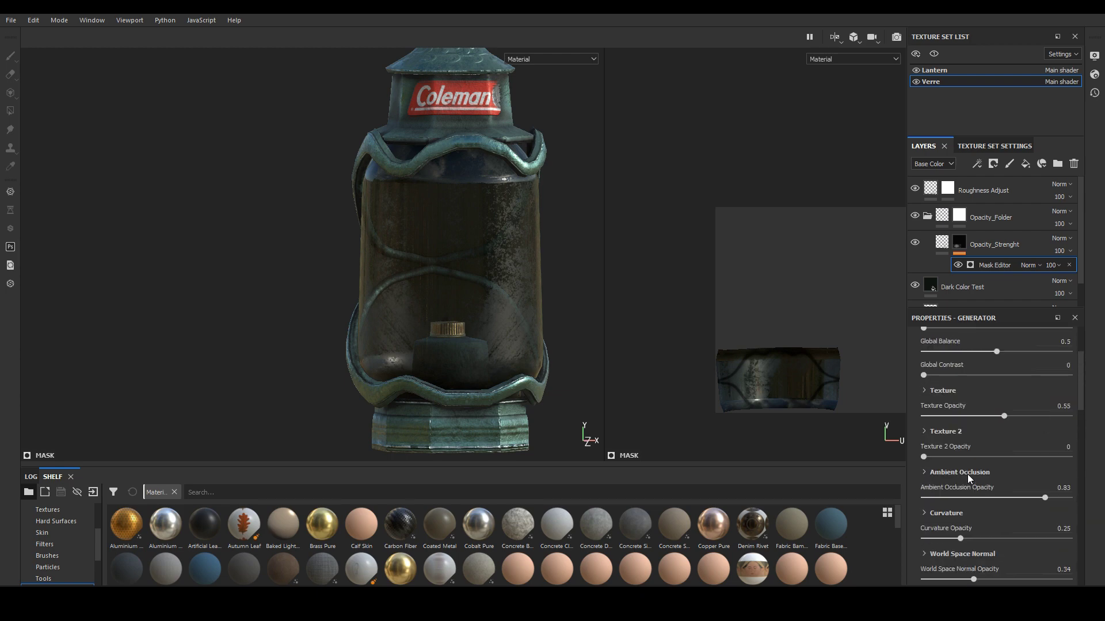
pyautogui.moveTo(923, 457)
pyautogui.mouseDown()
pyautogui.moveTo(1009, 461)
pyautogui.moveTo(926, 460)
pyautogui.mouseUp()
pyautogui.scroll(4, 945, 391)
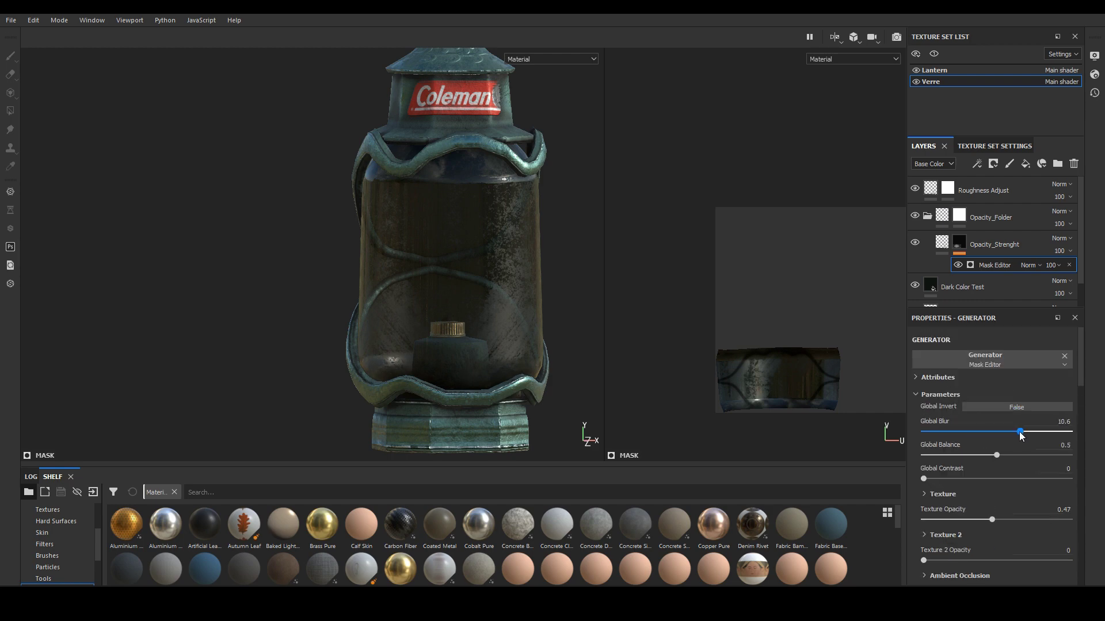
pyautogui.moveTo(974, 456)
pyautogui.mouseDown()
pyautogui.moveTo(1044, 457)
pyautogui.moveTo(953, 467)
pyautogui.moveTo(980, 462)
pyautogui.mouseUp()
pyautogui.keyDown('alt'); pyautogui.moveTo(546, 276); pyautogui.dragTo(490, 294); pyautogui.keyUp('alt')
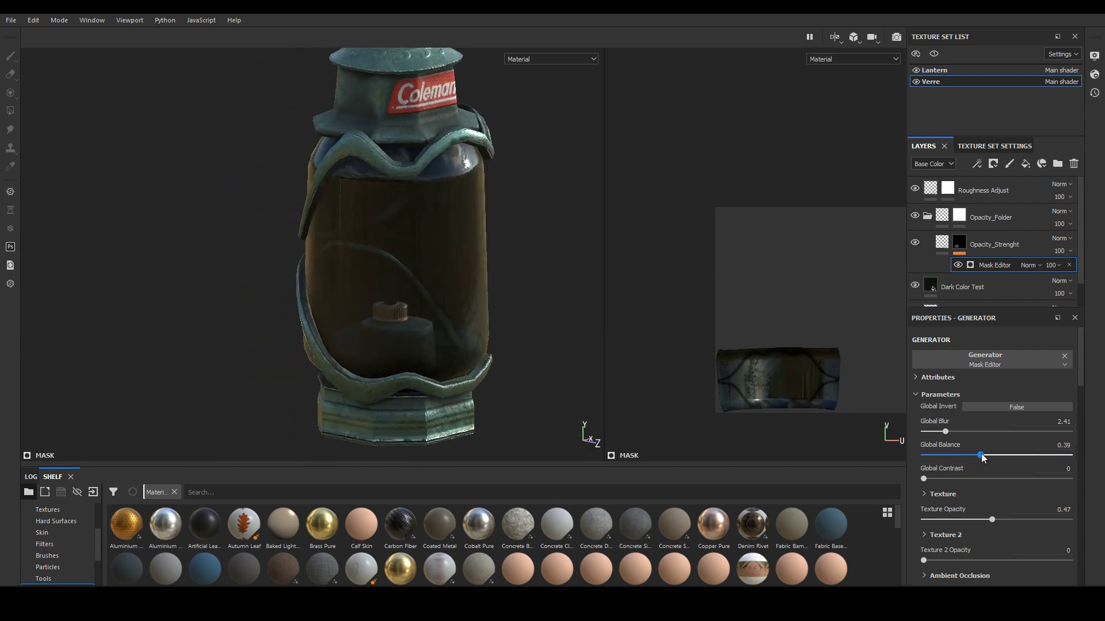
pyautogui.moveTo(992, 456); pyautogui.dragTo(994, 456)
pyautogui.keyDown('alt'); pyautogui.moveTo(617, 350); pyautogui.dragTo(217, 230); pyautogui.keyUp('alt')
pyautogui.scroll(-10, 217, 231)
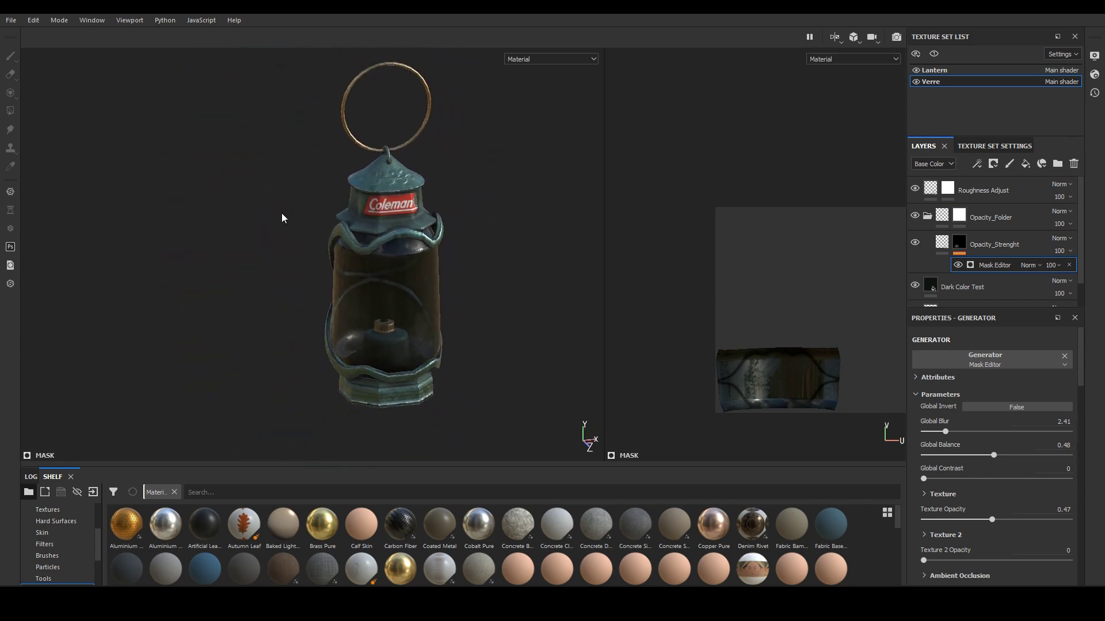
pyautogui.keyDown('alt'); pyautogui.moveTo(328, 240); pyautogui.dragTo(311, 235); pyautogui.keyUp('alt')
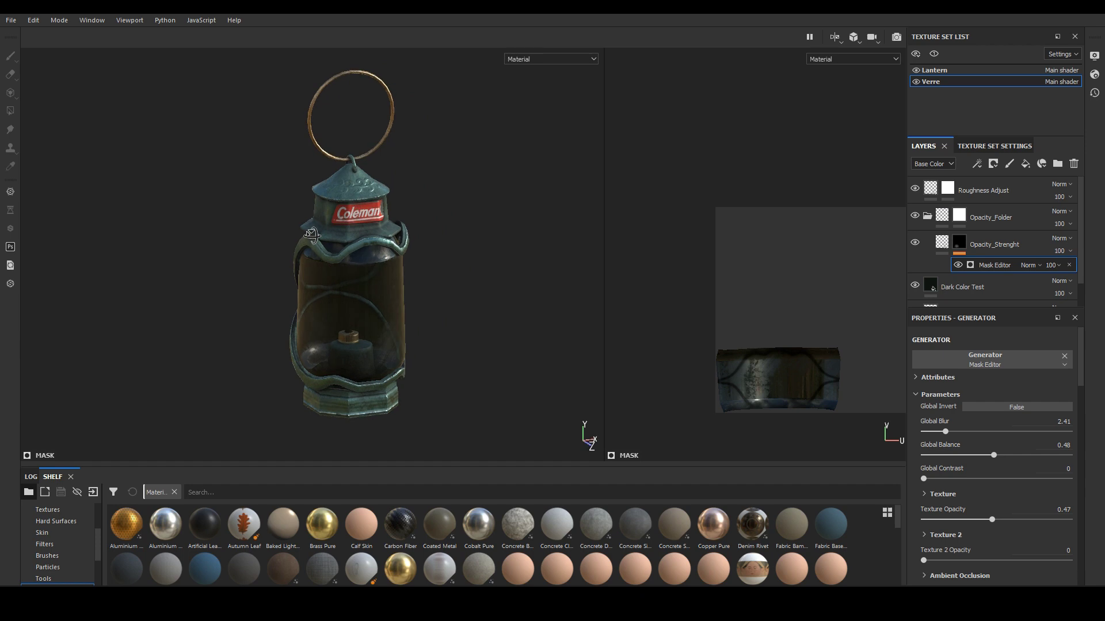
# Step: Export the Lantern and Verre textures to D:/Download as 8-bit PNG files with the PBR Metallic Roughness template
pyautogui.click(14, 22)
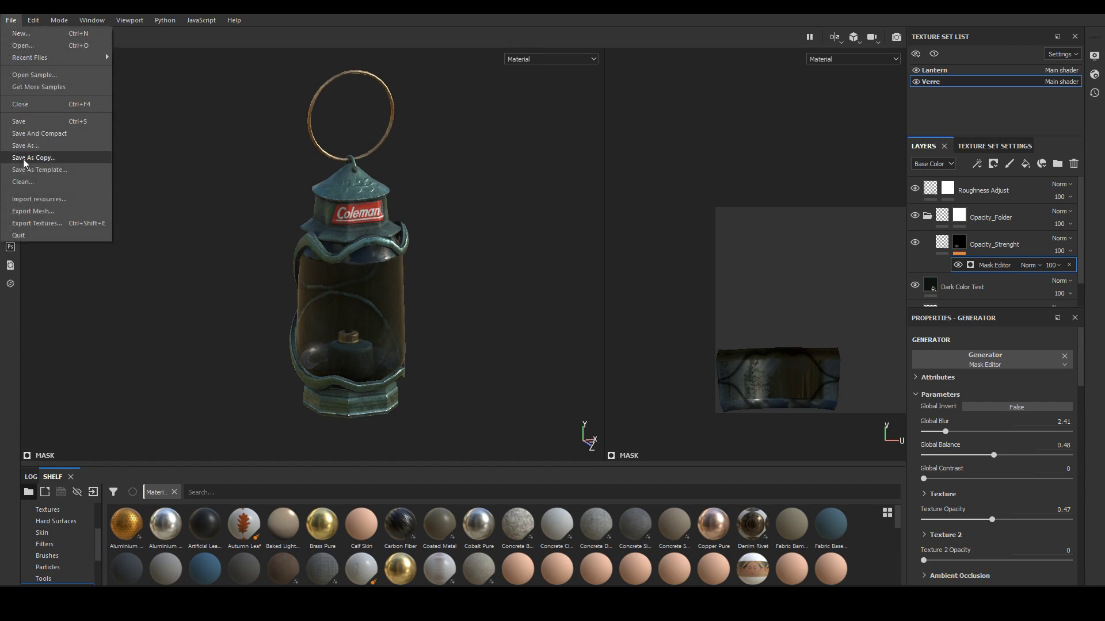
pyautogui.click(29, 223)
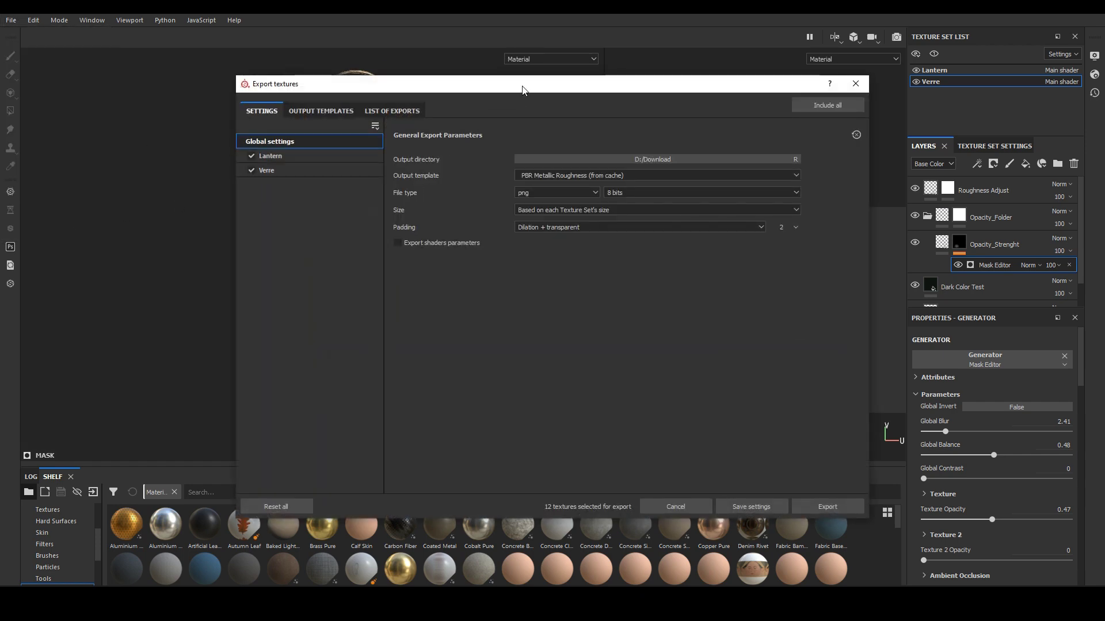
pyautogui.moveTo(522, 89); pyautogui.dragTo(472, 86)
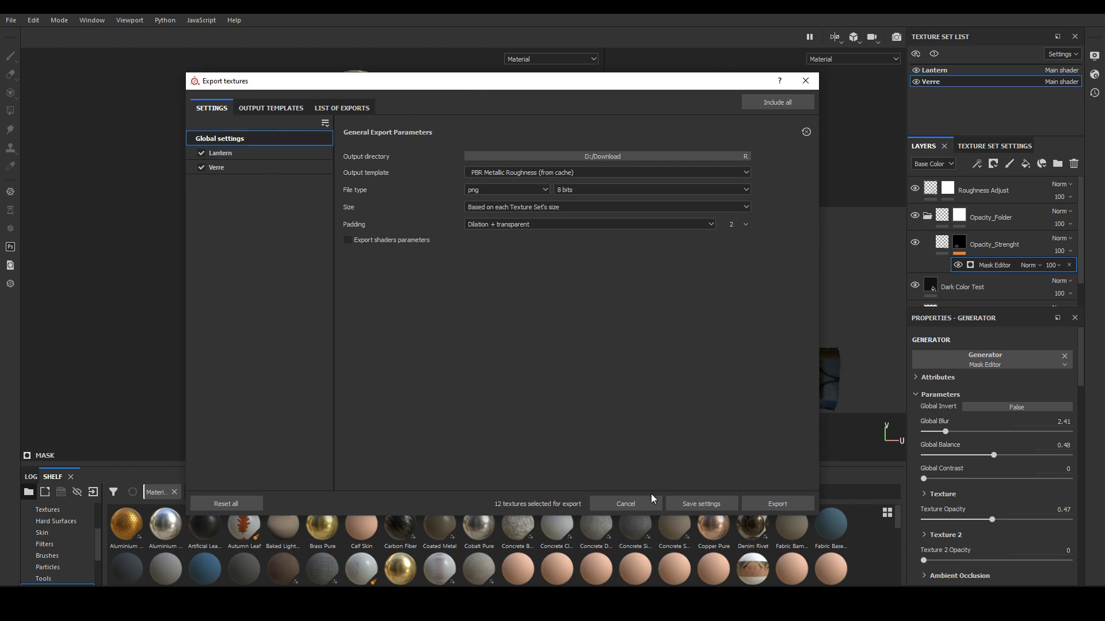
pyautogui.click(786, 506)
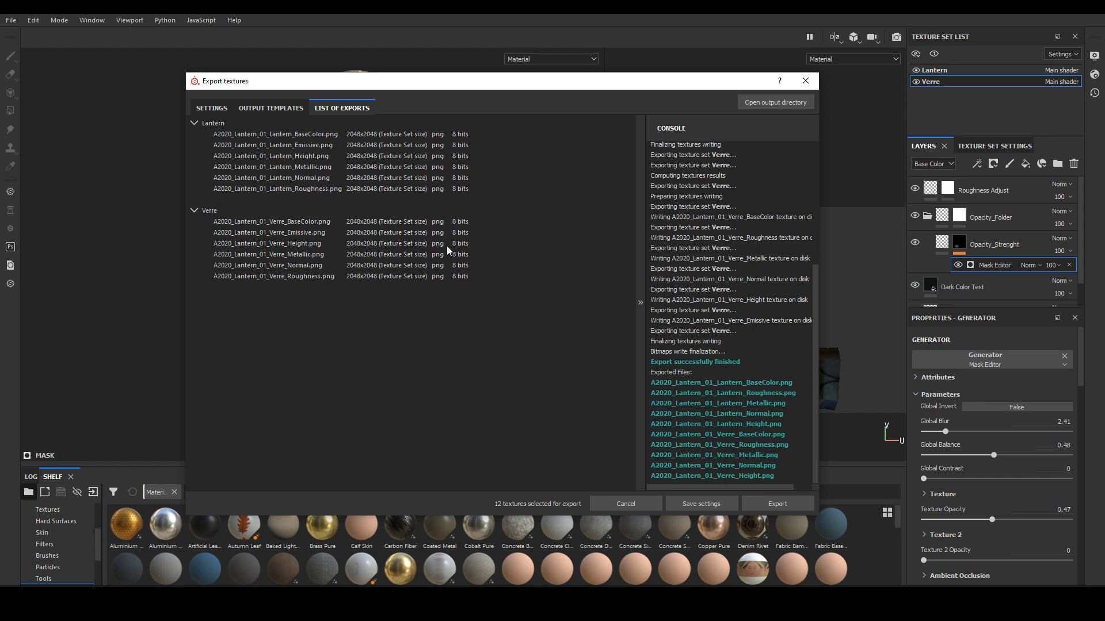
pyautogui.click(805, 83)
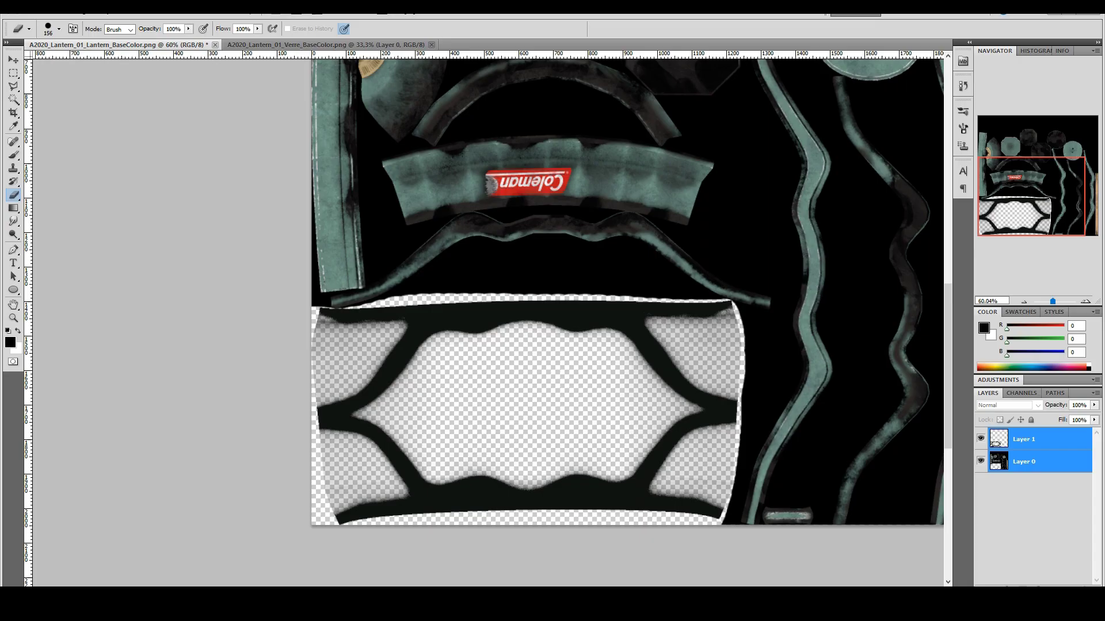
# Step: Switch to Photoshop and reload A2020_Lantern_01_Verre_BaseColor.png with the newly exported version from disk
pyautogui.keyDown('alt'); pyautogui.scroll(-3, 577, 424); pyautogui.keyUp('alt')
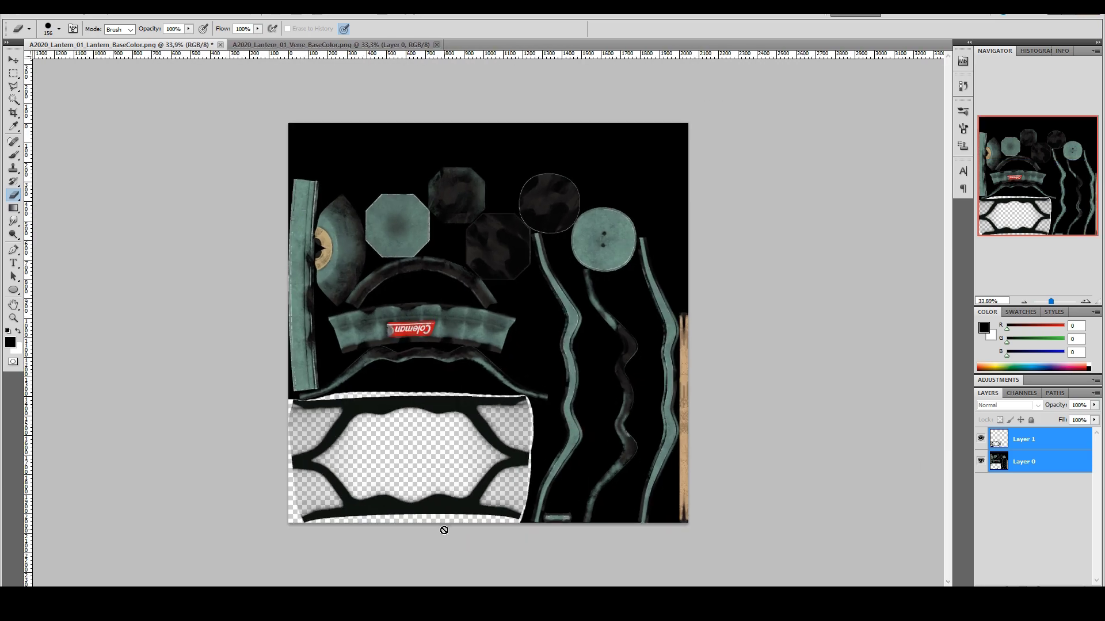
pyautogui.click(287, 45)
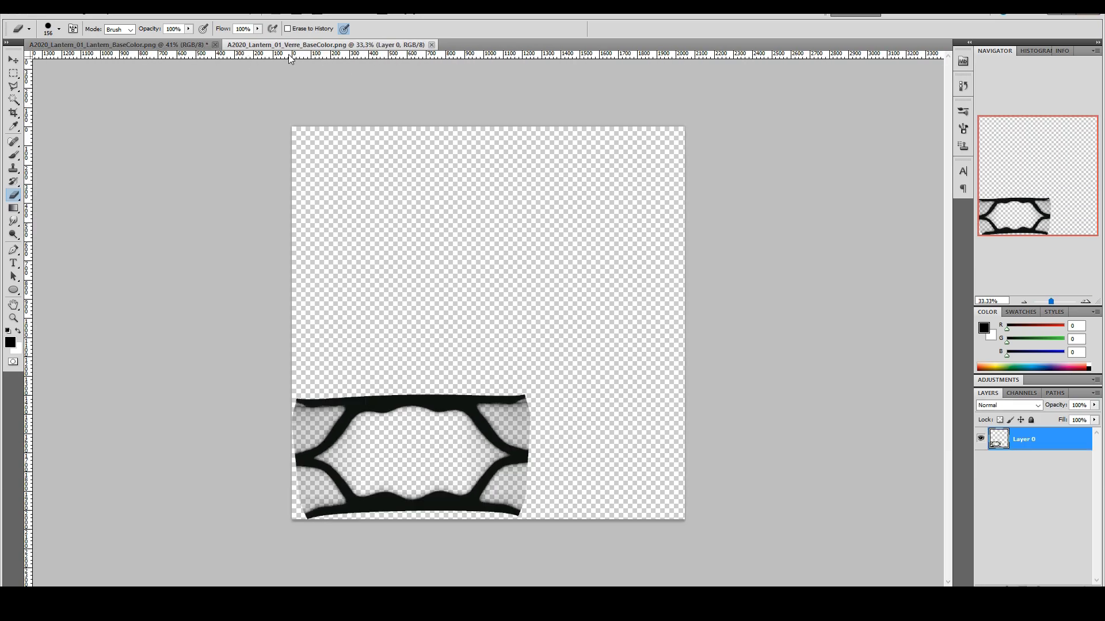
pyautogui.click(27, 15)
pyautogui.moveTo(69, 89)
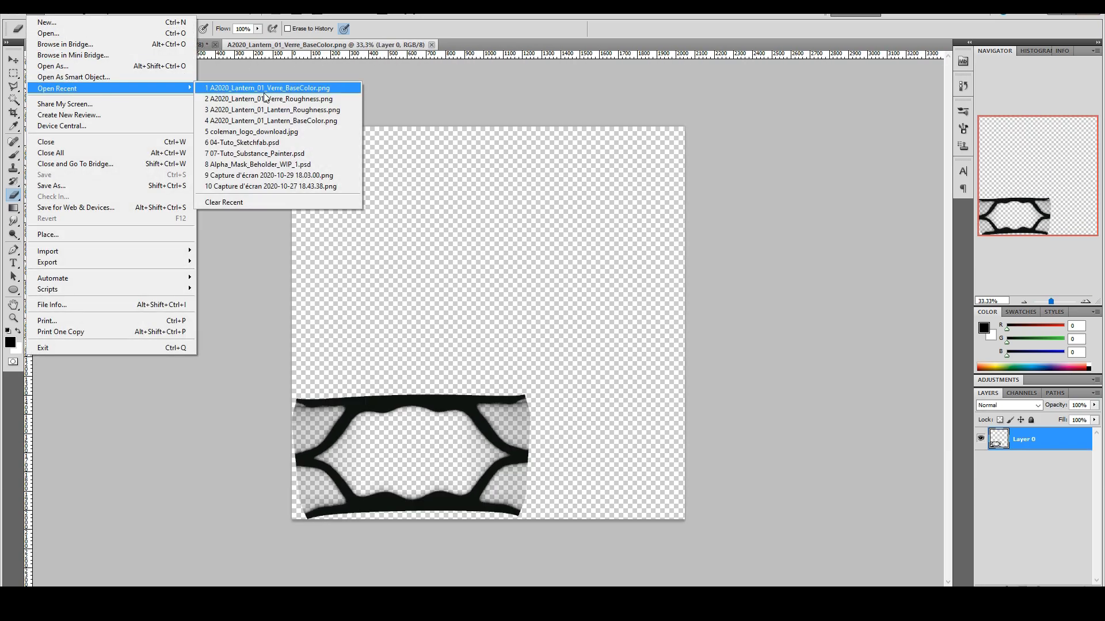
pyautogui.click(299, 89)
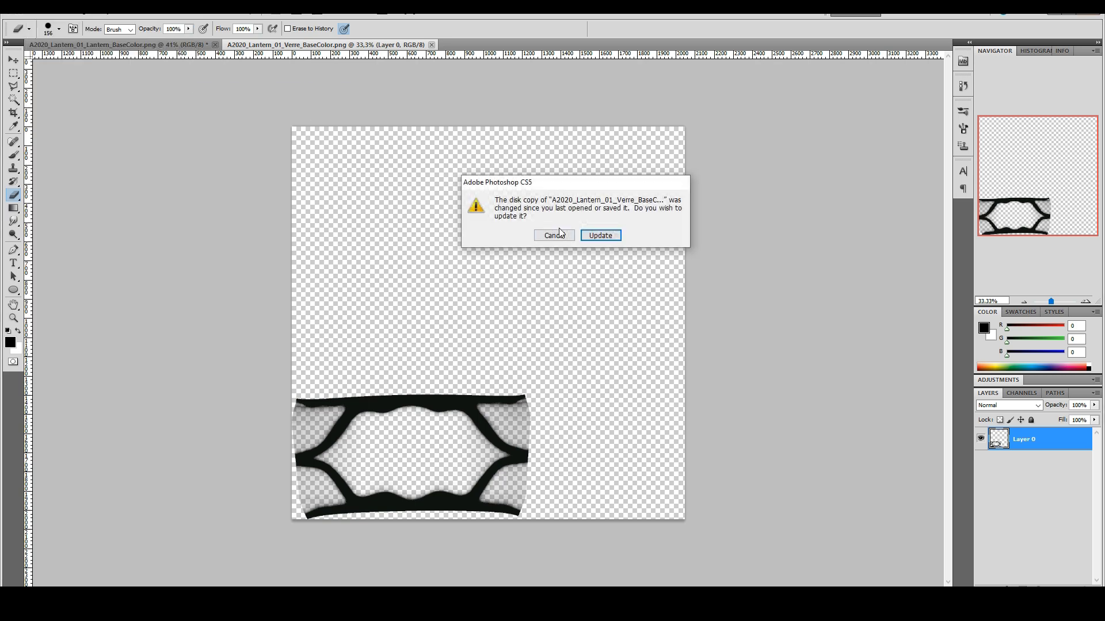
pyautogui.click(601, 236)
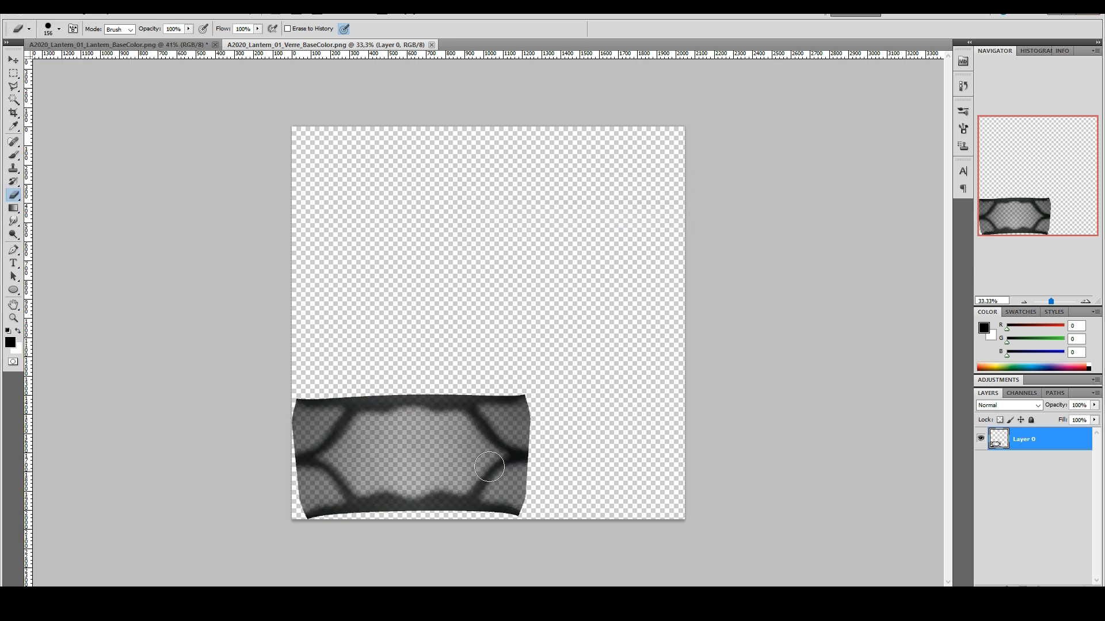
# Step: Copy the updated glass texture into A2020_Lantern_01_Lantern_BaseColor.png as a new layer aligned over the old glass, and hide Layer 1
pyautogui.click(13, 60)
pyautogui.moveTo(390, 464); pyautogui.dragTo(388, 377)
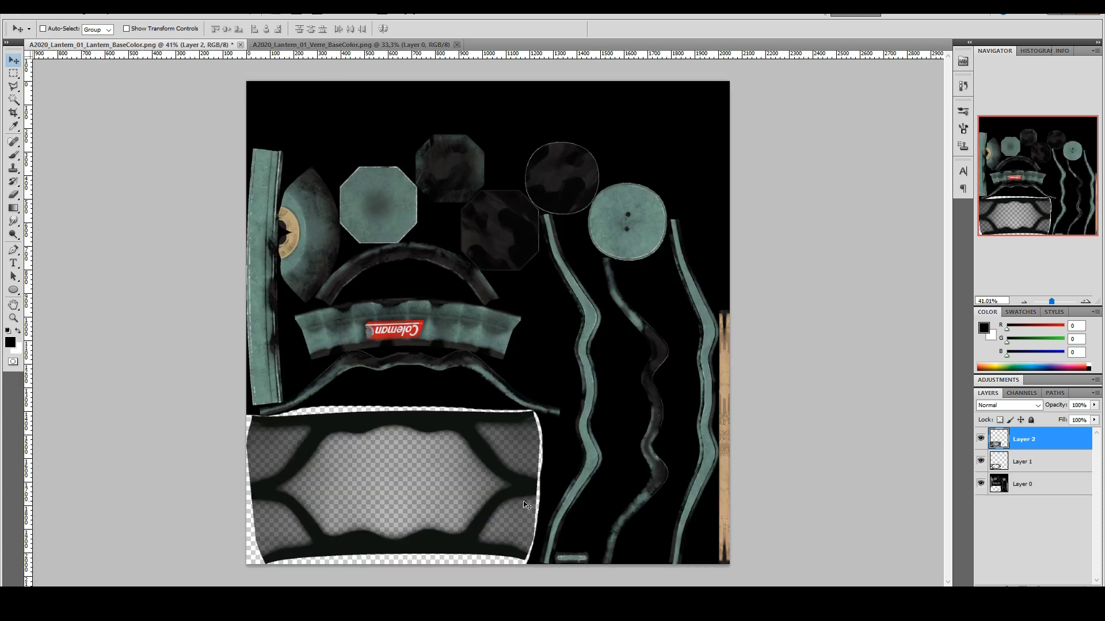
pyautogui.click(981, 461)
pyautogui.click(980, 462)
pyautogui.click(981, 461)
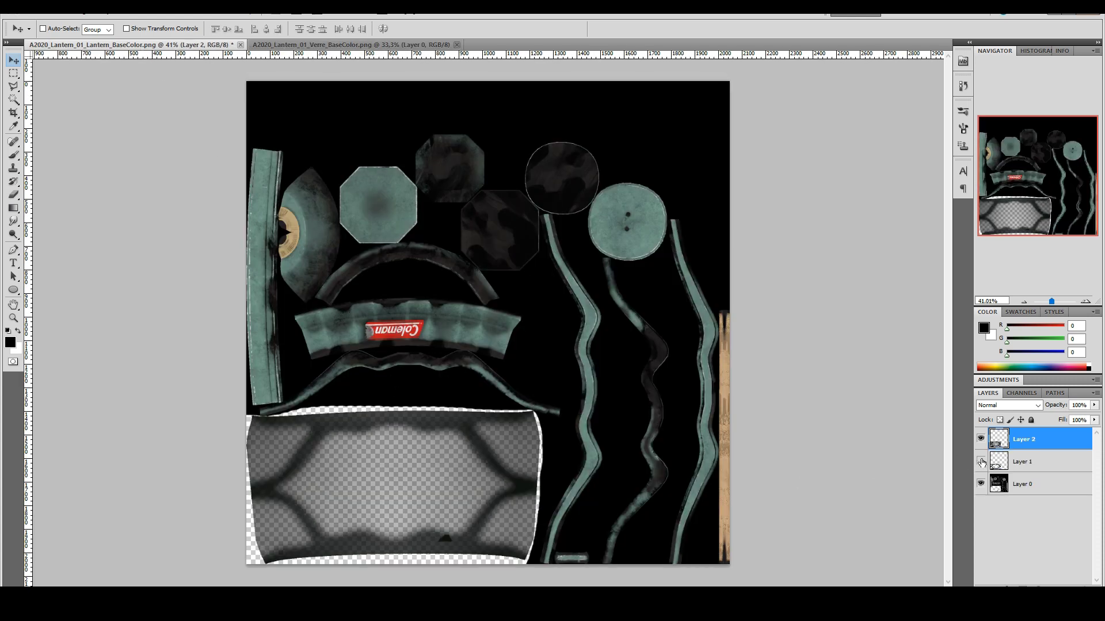
# Step: Erase the stray black spot inside the glass area on Layer 0, leaving Layer 2 shown and Layer 1 hidden
pyautogui.click(981, 441)
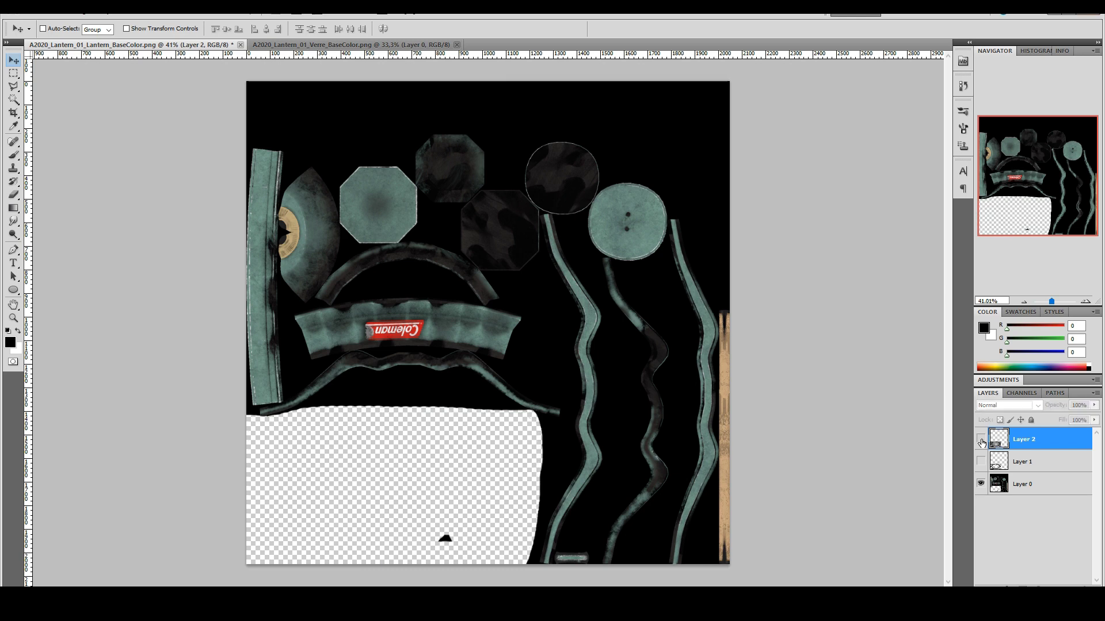
pyautogui.click(981, 461)
pyautogui.click(981, 461)
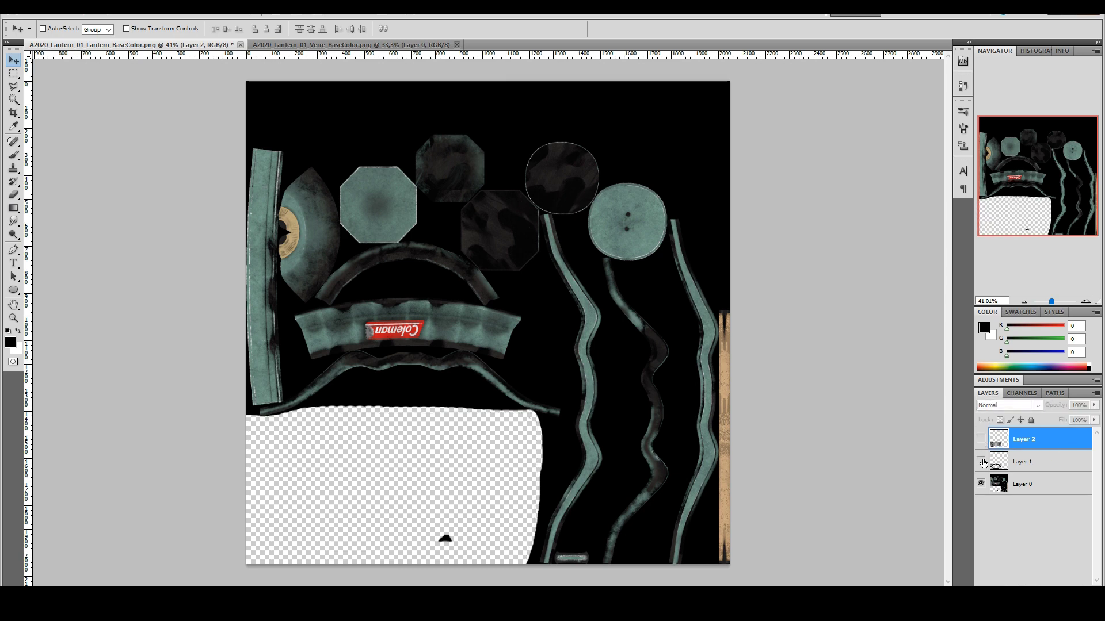
pyautogui.doubleClick(1010, 492)
pyautogui.click(530, 289)
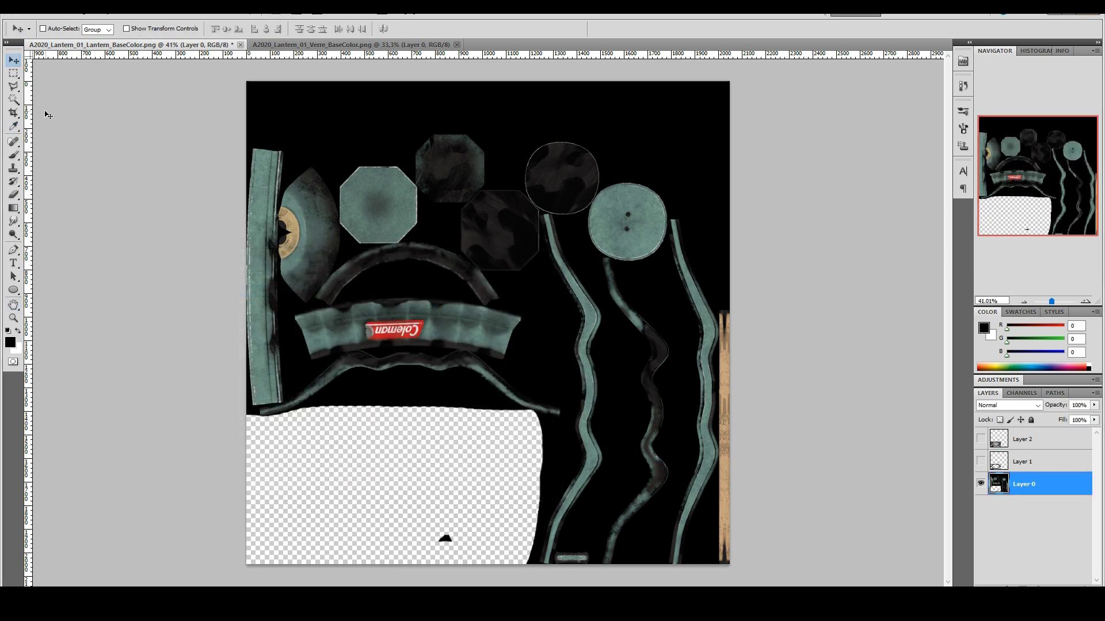
pyautogui.moveTo(13, 194); pyautogui.dragTo(57, 187)
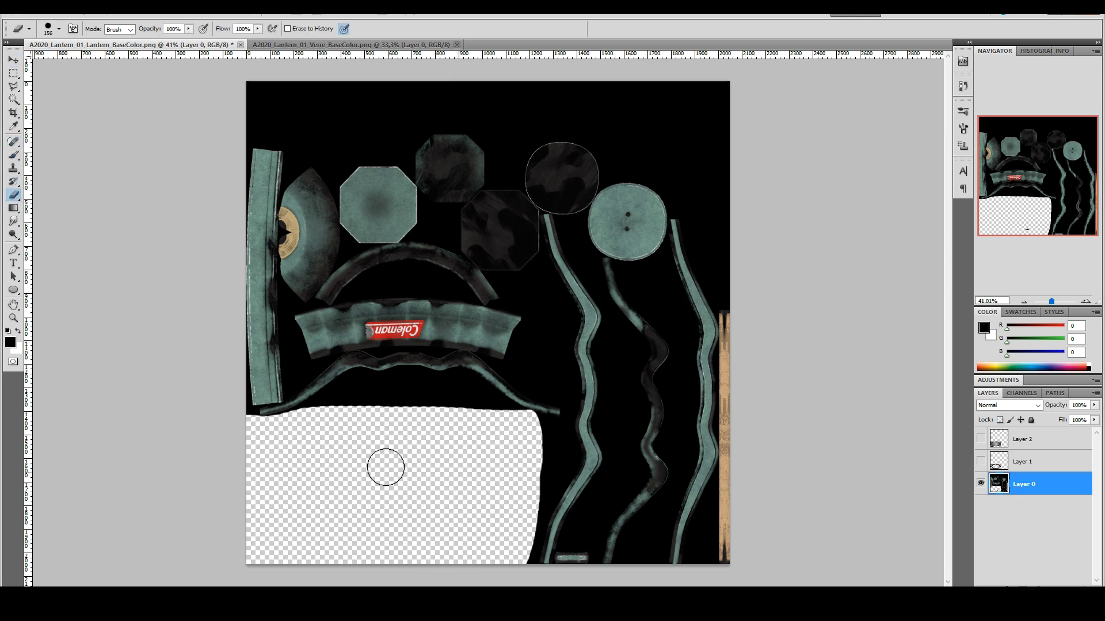
pyautogui.press('v')
pyautogui.click(980, 440)
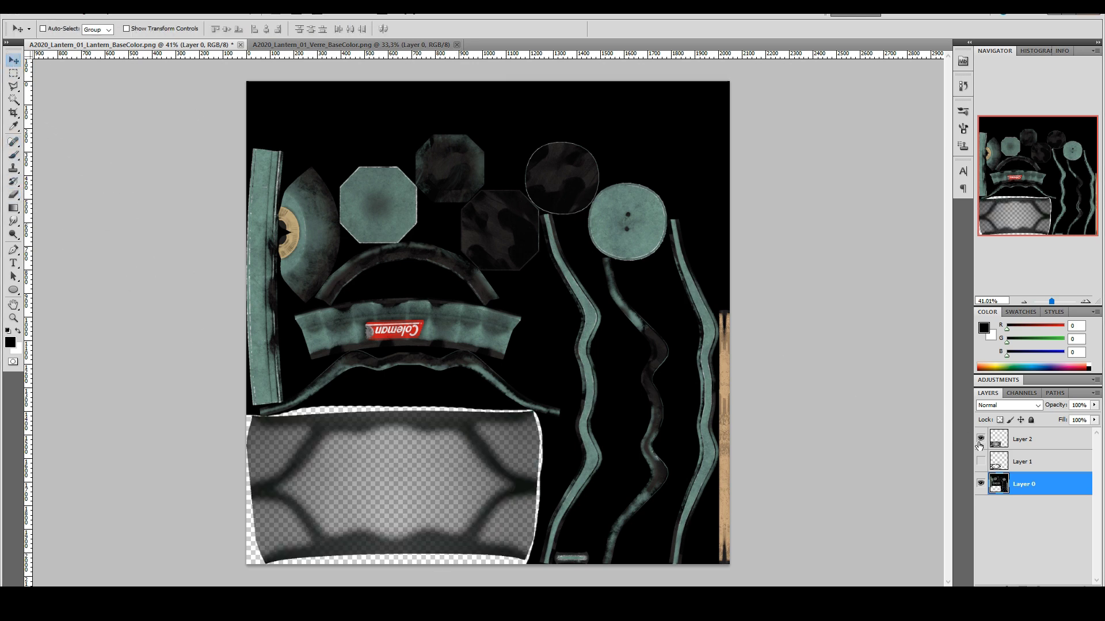
pyautogui.click(981, 463)
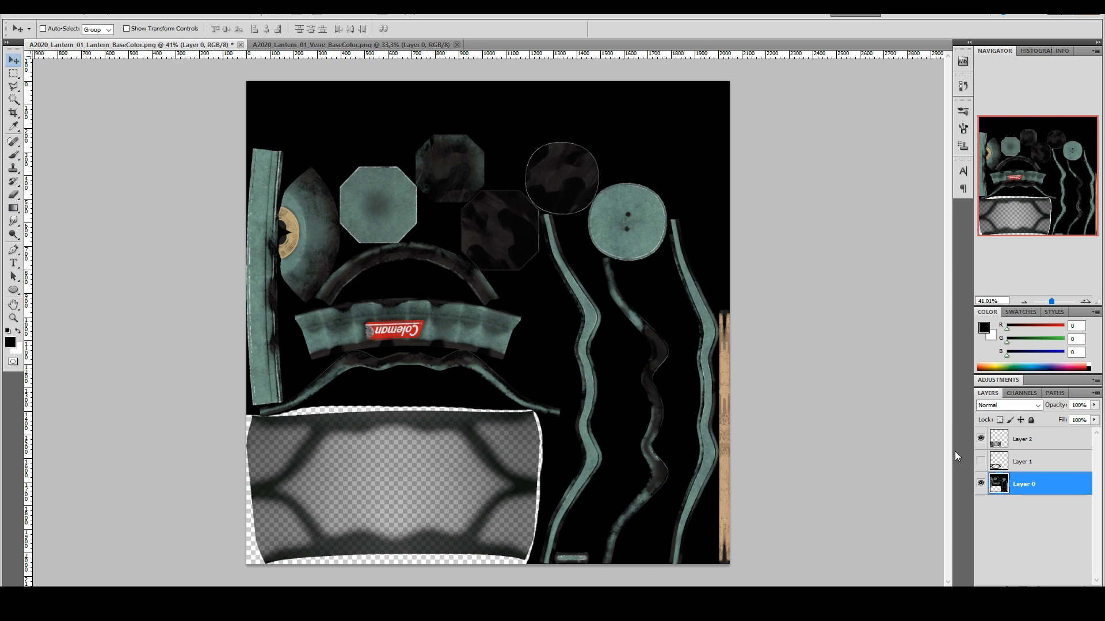
# Step: Save the merged texture as a PNG copy in the Download folder, replacing the existing A2020_Lantern_01_Lantern_BaseColor.png
pyautogui.click(38, 8)
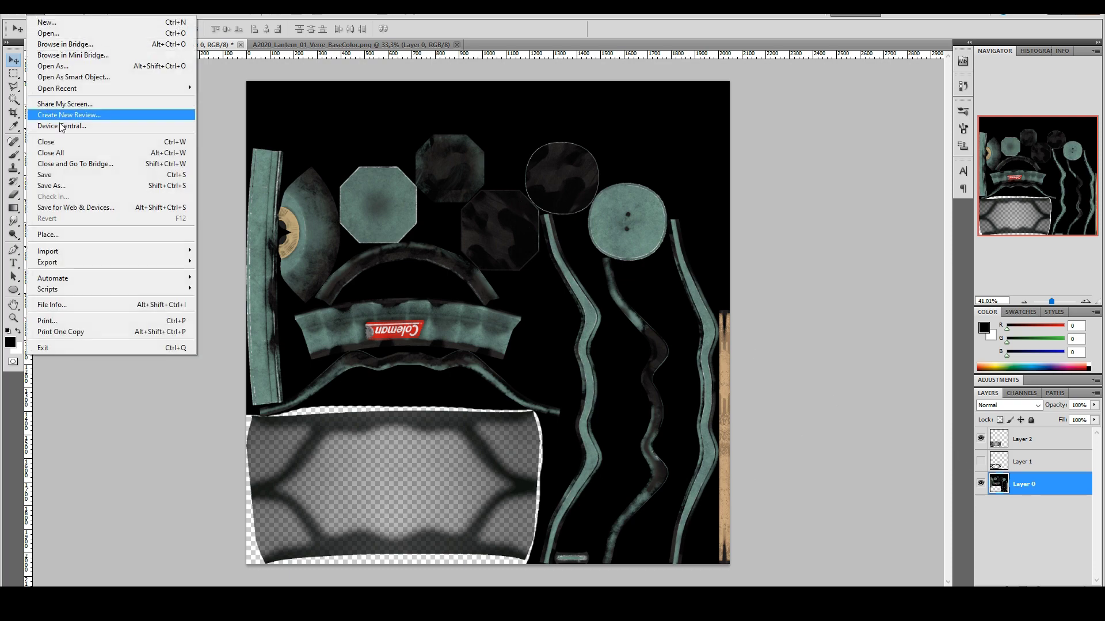
pyautogui.click(58, 186)
pyautogui.click(297, 318)
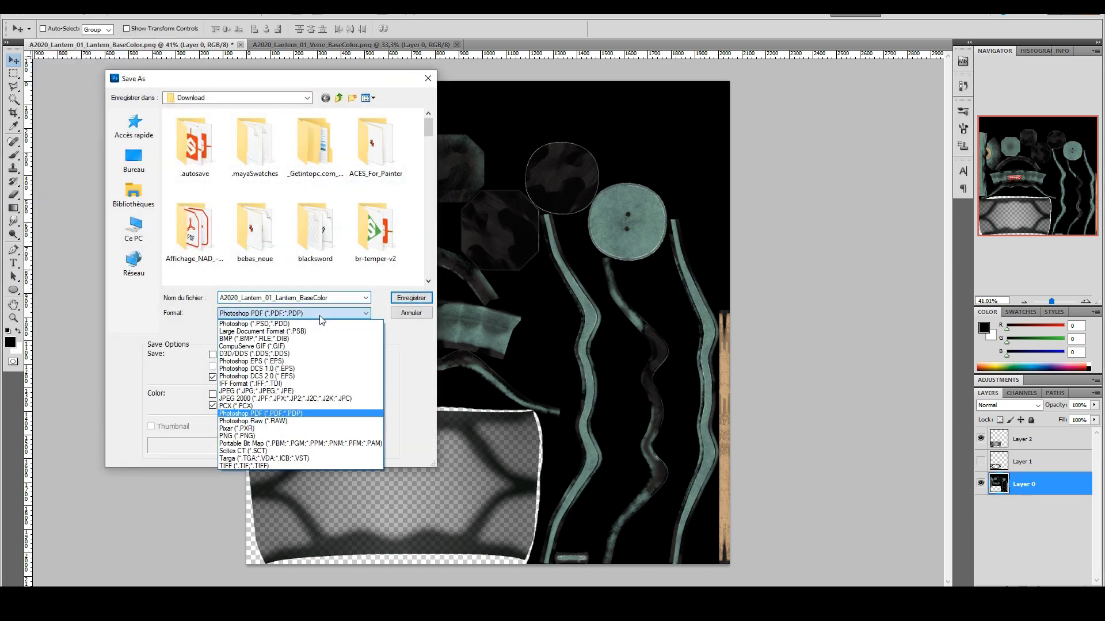
pyautogui.click(286, 429)
pyautogui.click(412, 298)
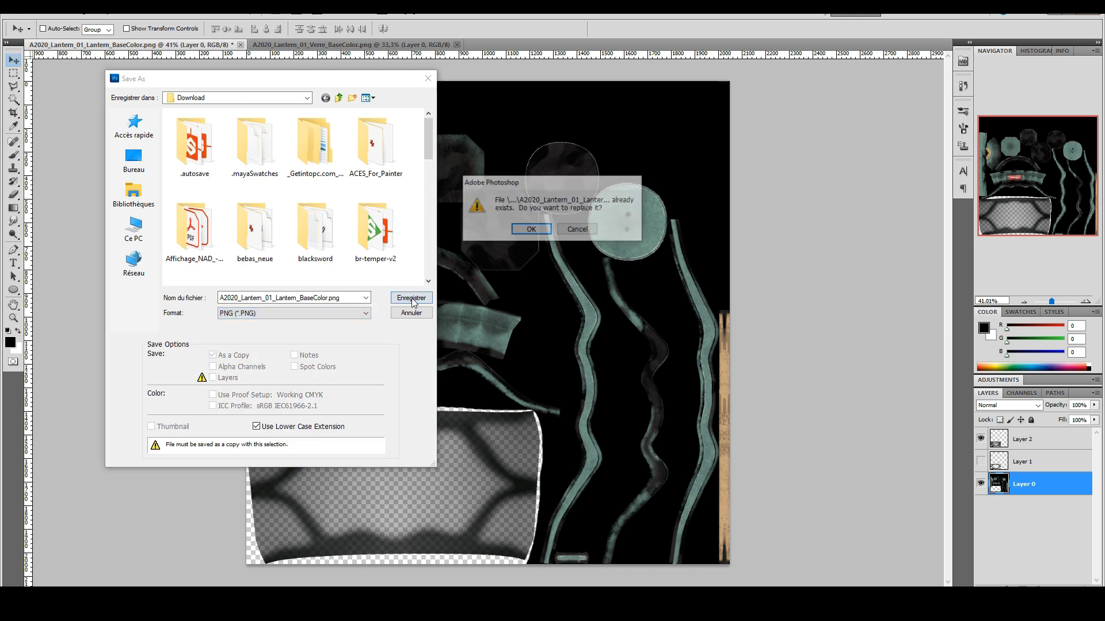
pyautogui.click(594, 229)
pyautogui.click(573, 209)
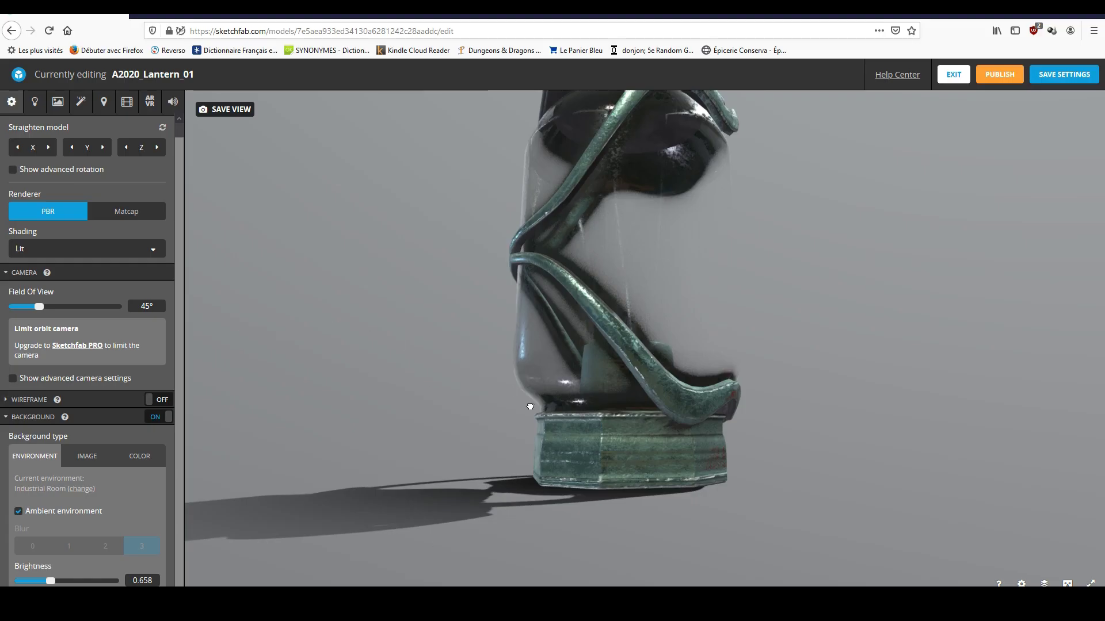
# Step: Switch to Sketchfab, import the new A2020_Lantern_01_Lantern_BaseColor.png from Download and assign it as the opacity texture
pyautogui.moveTo(530, 407)
pyautogui.mouseDown()
pyautogui.moveTo(506, 419)
pyautogui.moveTo(562, 390)
pyautogui.moveTo(719, 454)
pyautogui.moveTo(709, 438)
pyautogui.mouseUp()
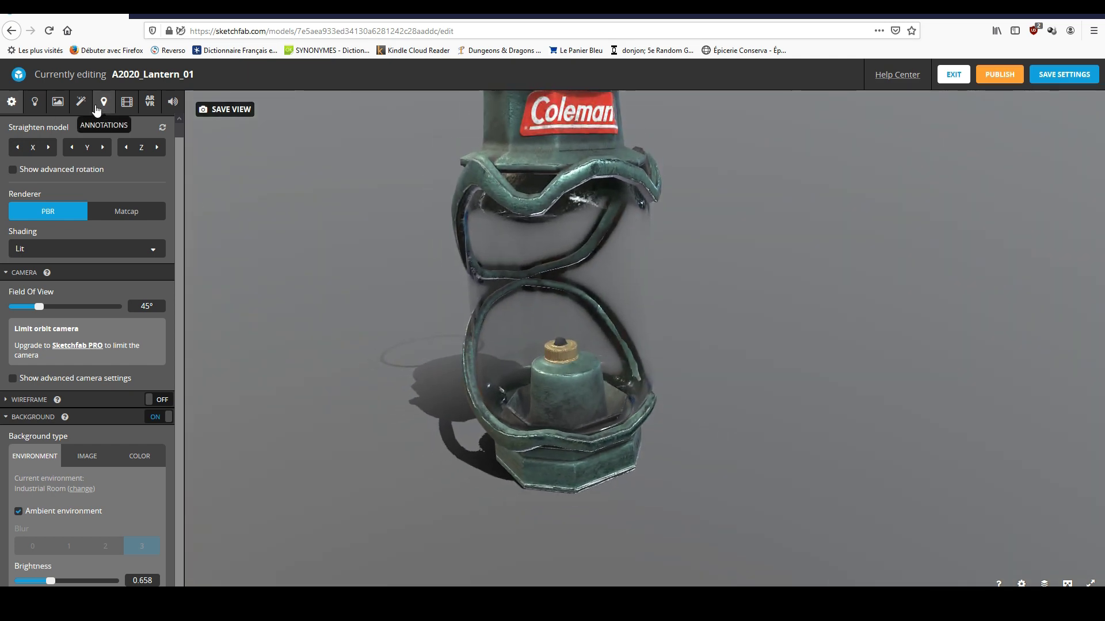
pyautogui.click(58, 101)
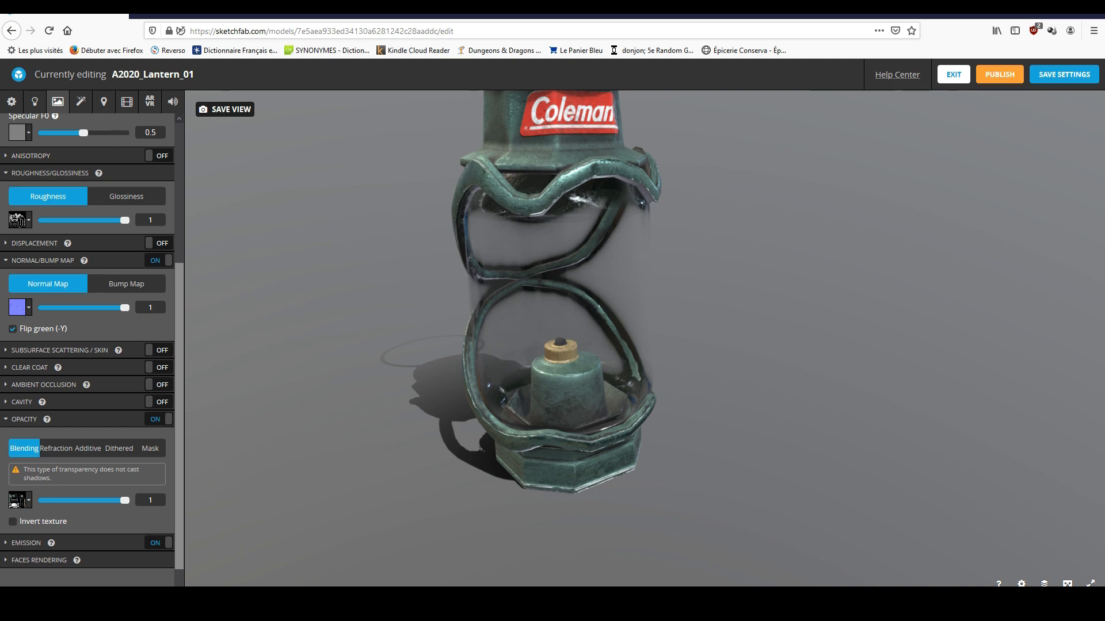
pyautogui.click(29, 502)
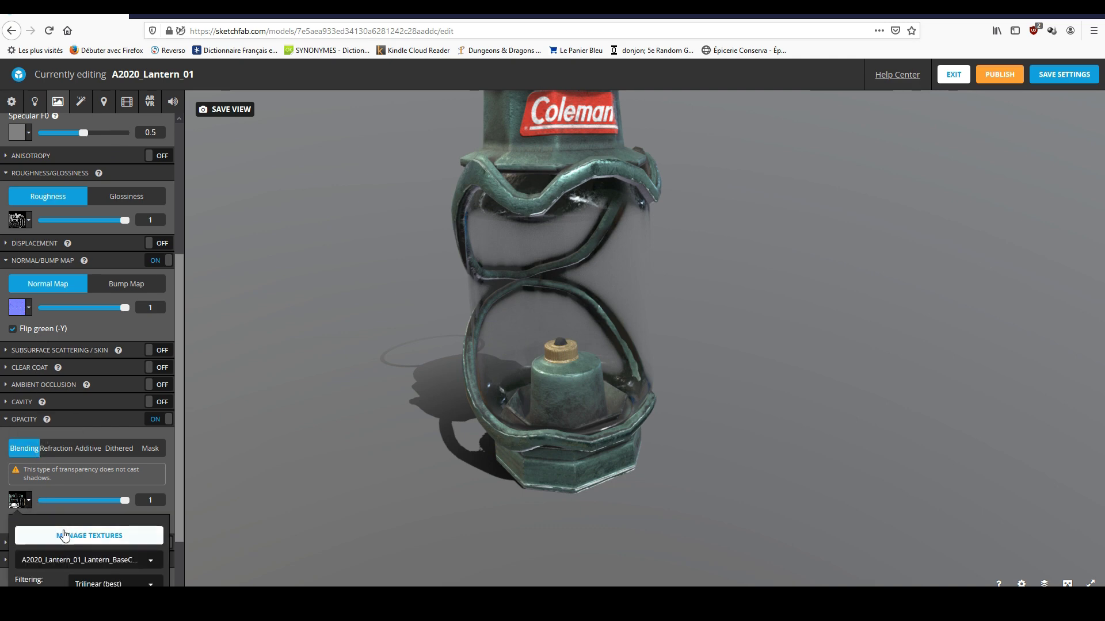
pyautogui.click(68, 536)
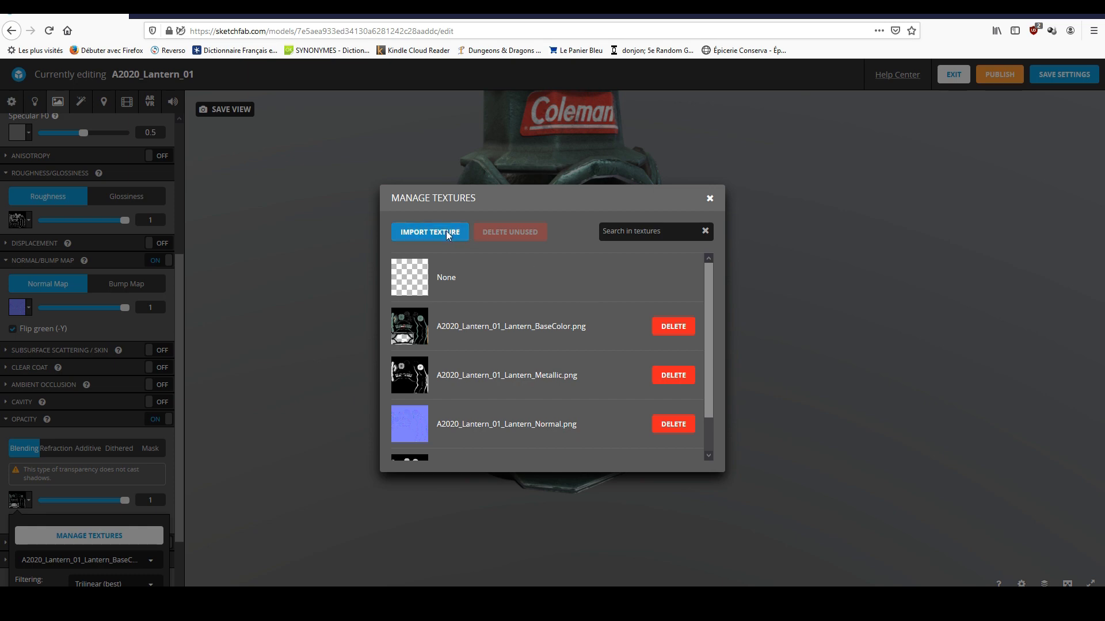
pyautogui.click(446, 230)
pyautogui.click(134, 106)
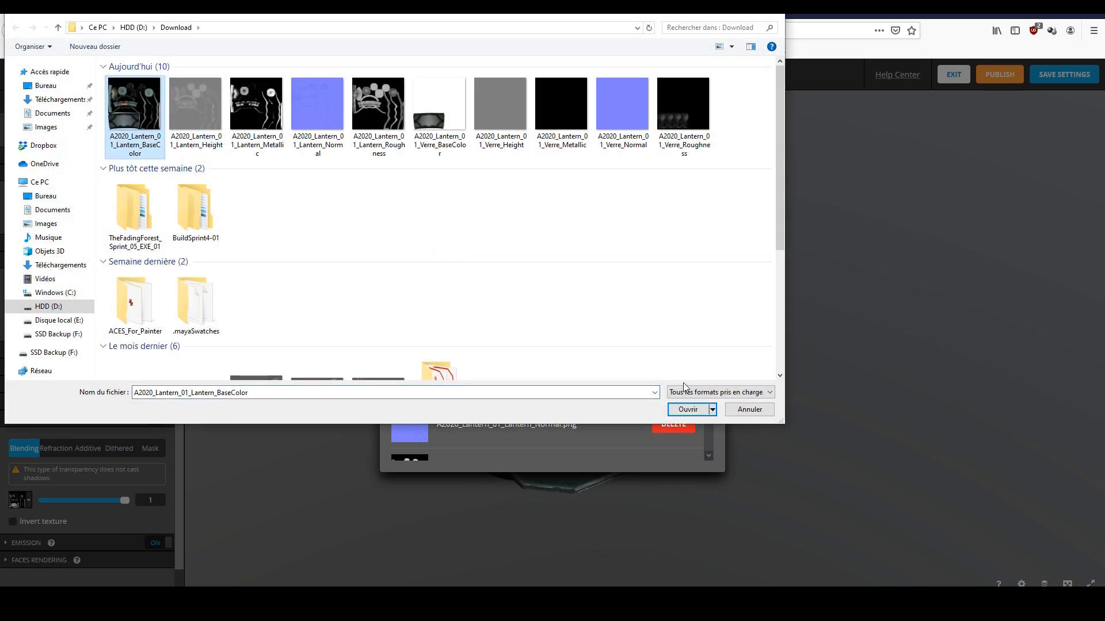
pyautogui.click(682, 409)
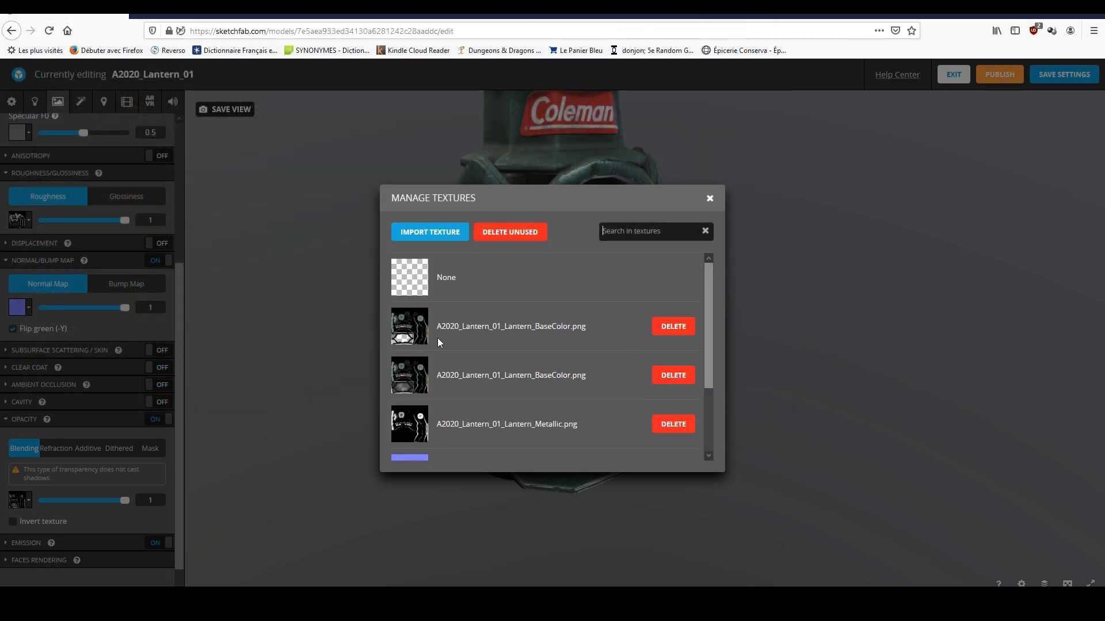
pyautogui.click(410, 385)
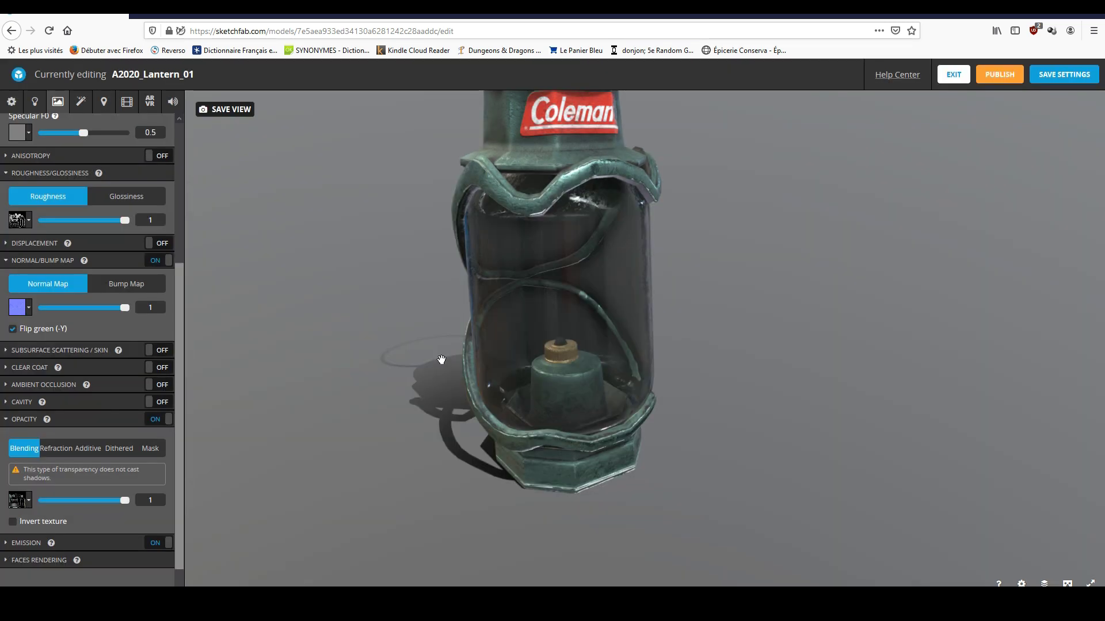
# Step: Assign the newly imported A2020_Lantern_01_Lantern_BaseColor.png to the lambert1 material's Base Color channel
pyautogui.moveTo(524, 401)
pyautogui.mouseDown()
pyautogui.moveTo(466, 374)
pyautogui.moveTo(545, 311)
pyautogui.moveTo(543, 379)
pyautogui.moveTo(411, 375)
pyautogui.moveTo(473, 365)
pyautogui.moveTo(536, 383)
pyautogui.moveTo(661, 387)
pyautogui.moveTo(530, 394)
pyautogui.mouseUp()
pyautogui.scroll(-5, 531, 394)
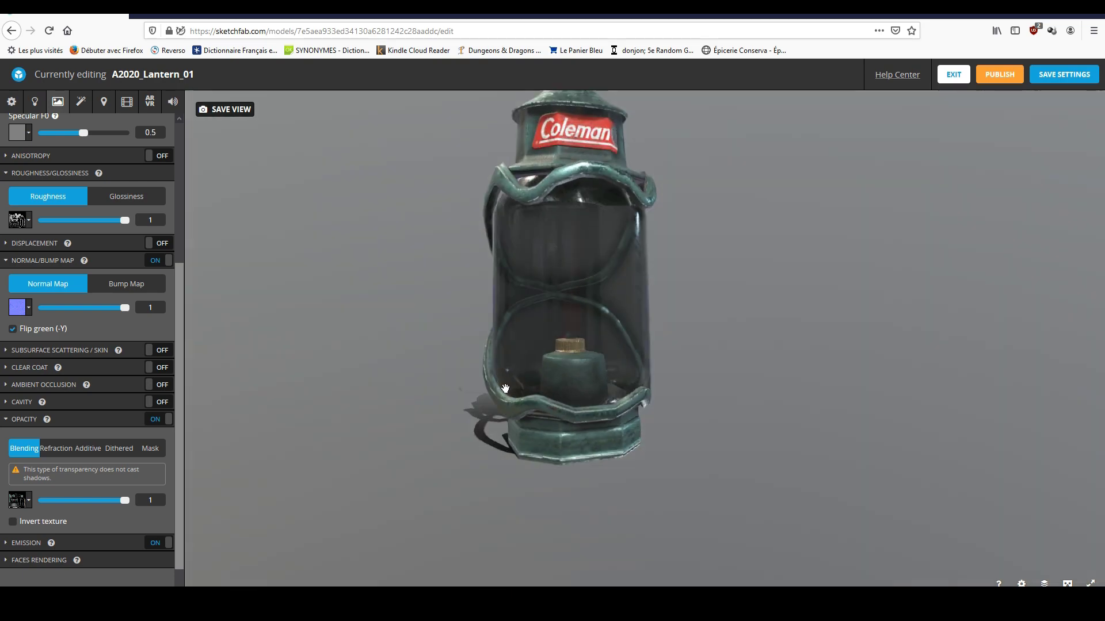
pyautogui.scroll(5, 466, 388)
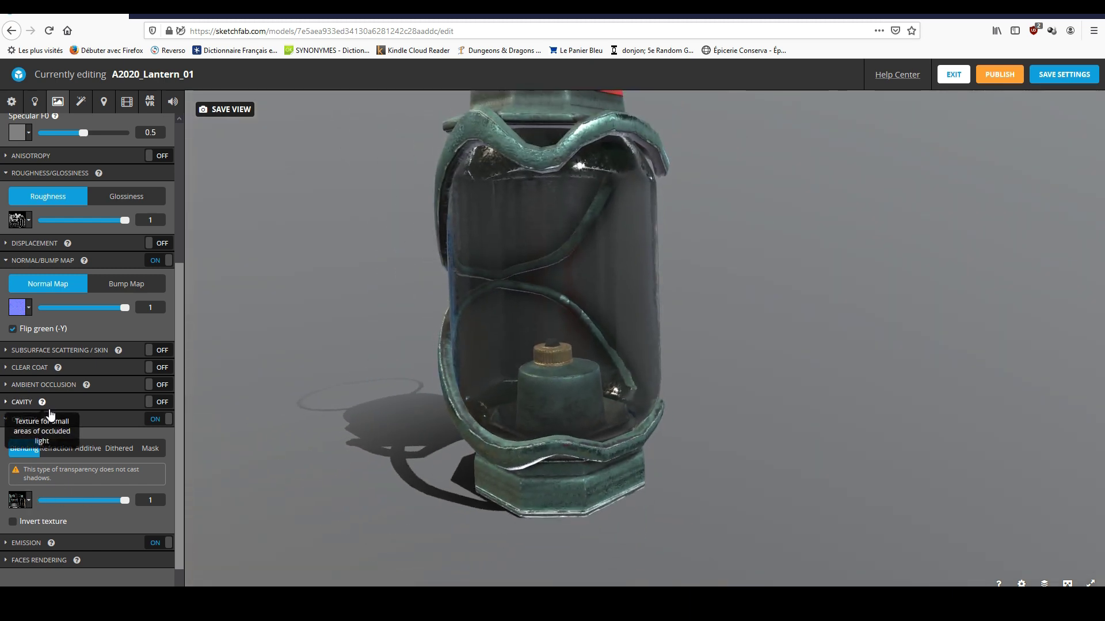
pyautogui.scroll(4, 50, 409)
pyautogui.click(24, 272)
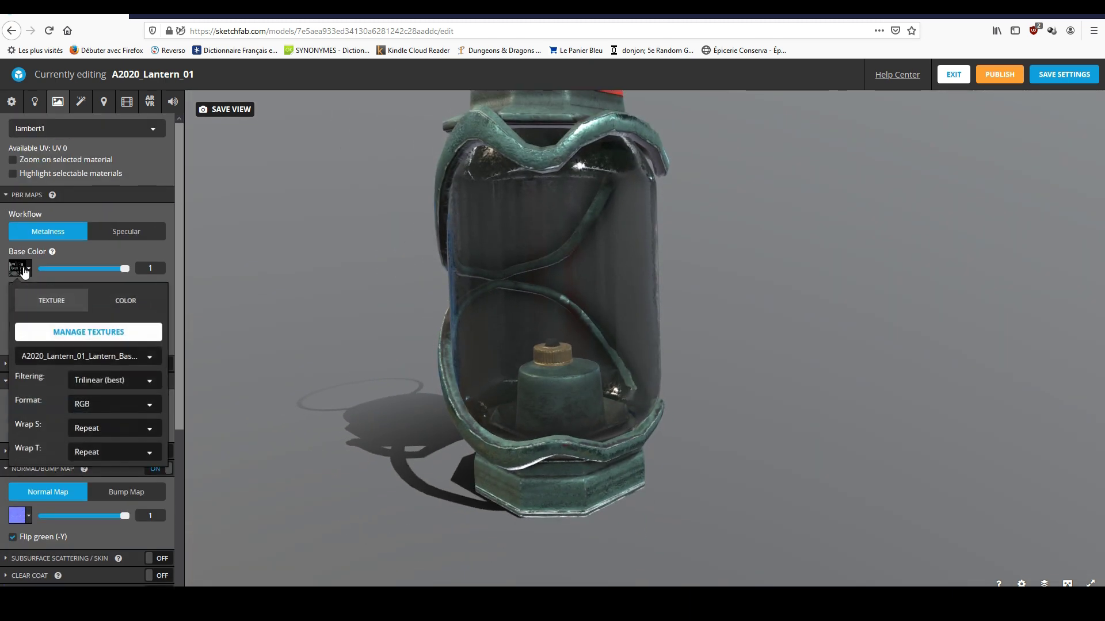
pyautogui.click(61, 332)
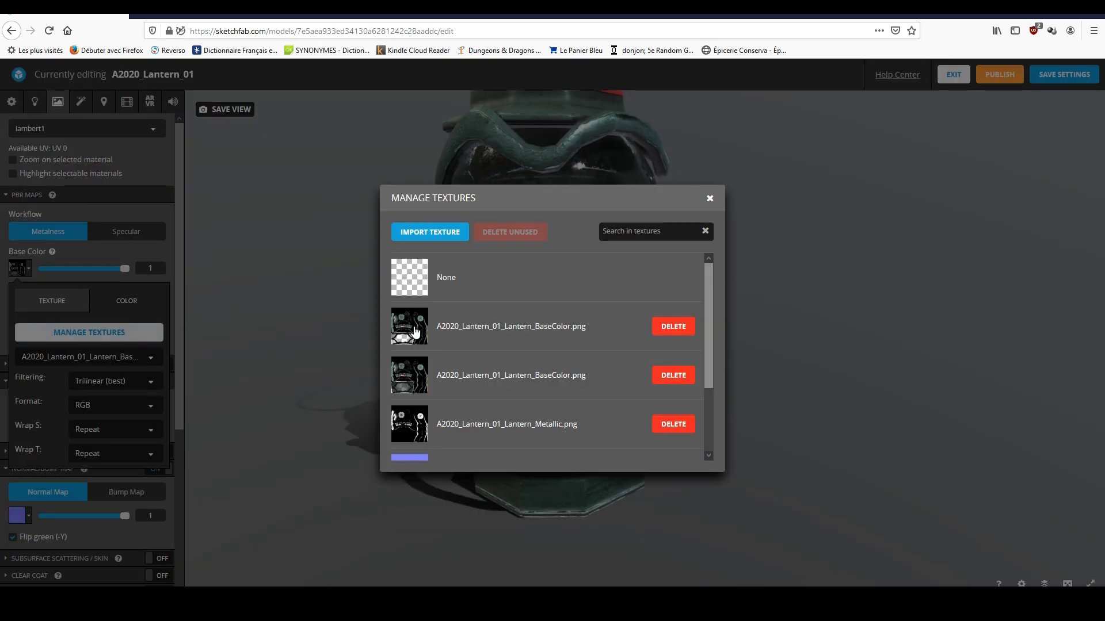
pyautogui.click(409, 377)
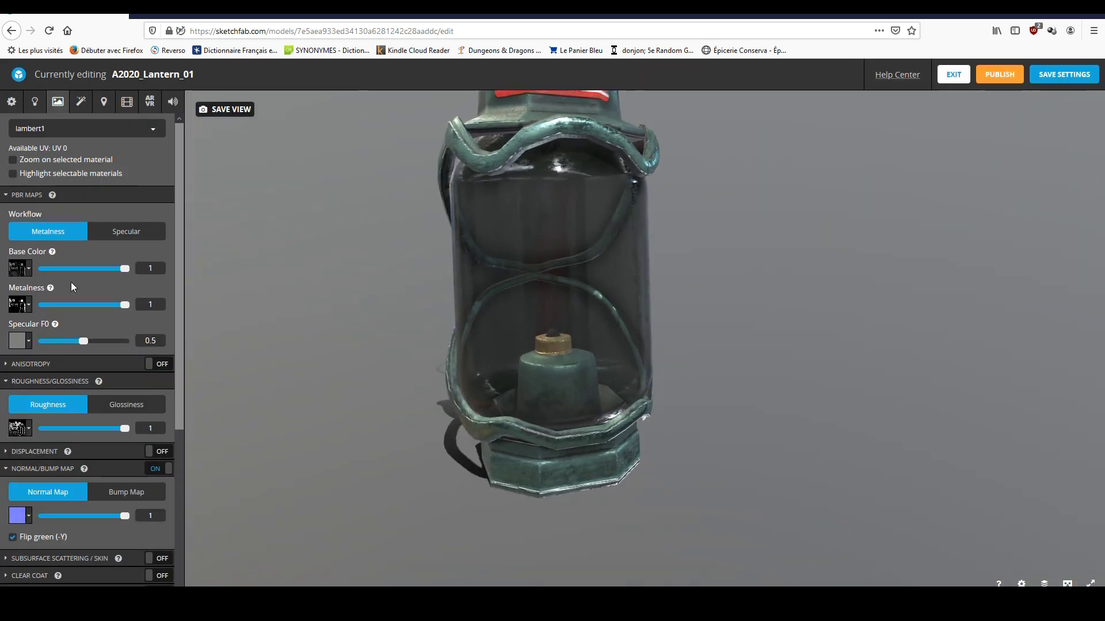
# Step: Check the whole lantern, save its changed settings and publish the model, returning to the 3D editor
pyautogui.scroll(-5, 437, 415)
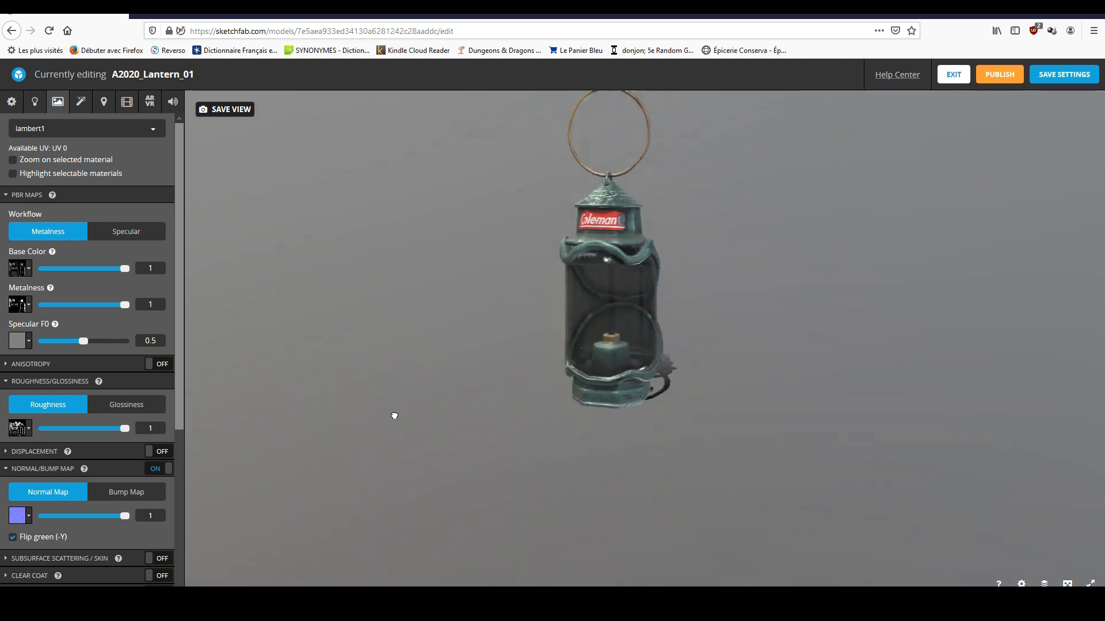
pyautogui.scroll(5, 444, 428)
pyautogui.moveTo(436, 362); pyautogui.dragTo(259, 296)
pyautogui.scroll(3, 386, 356)
pyautogui.scroll(-3, 437, 444)
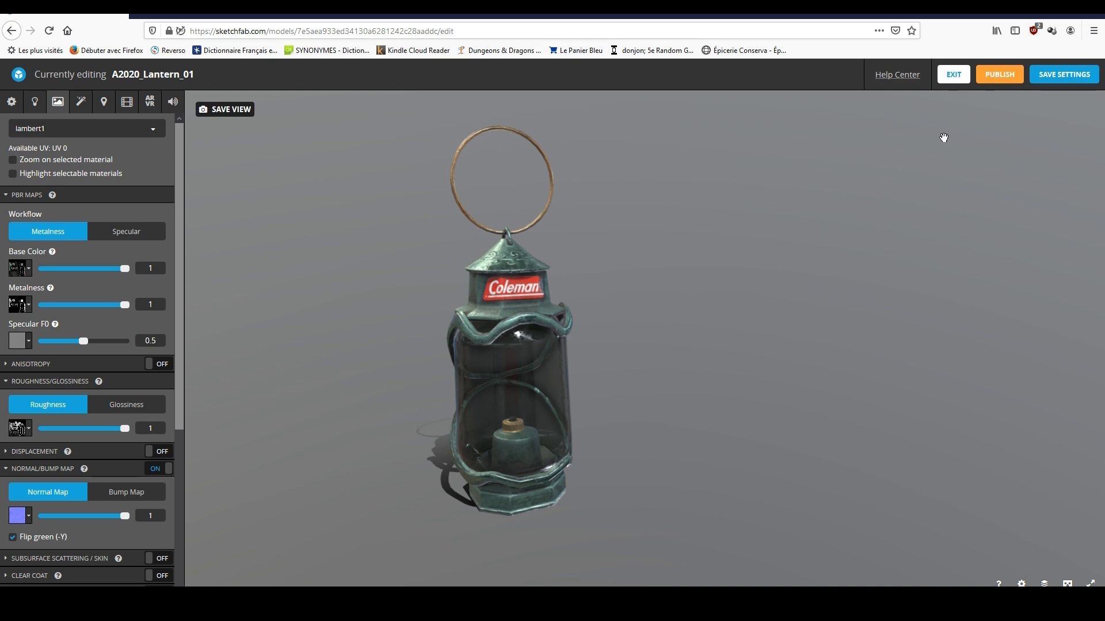
pyautogui.click(1004, 81)
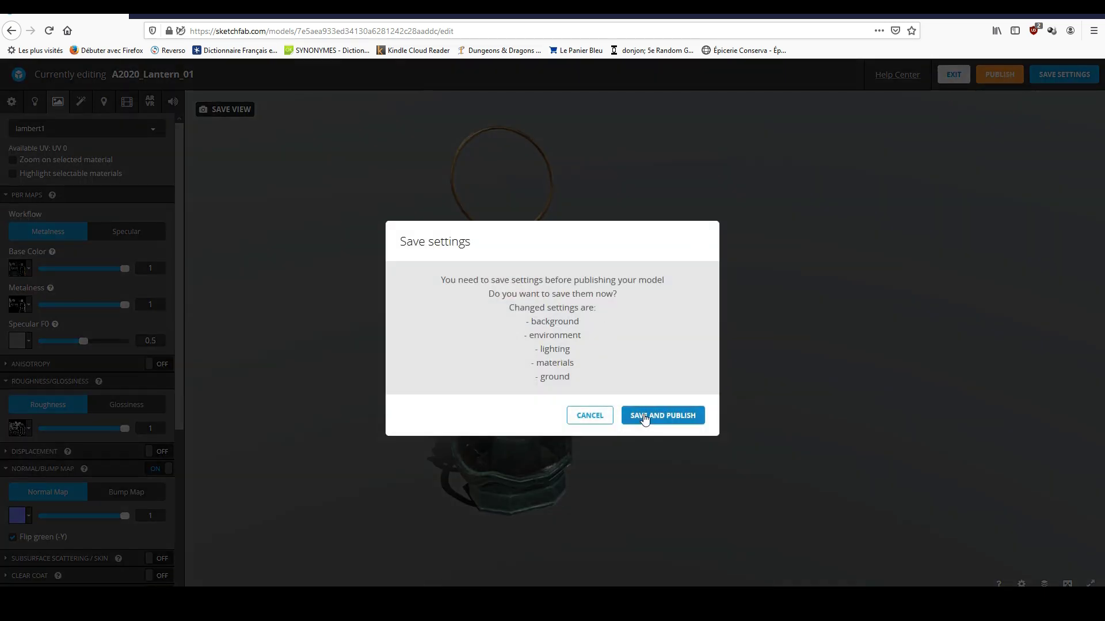
pyautogui.click(643, 415)
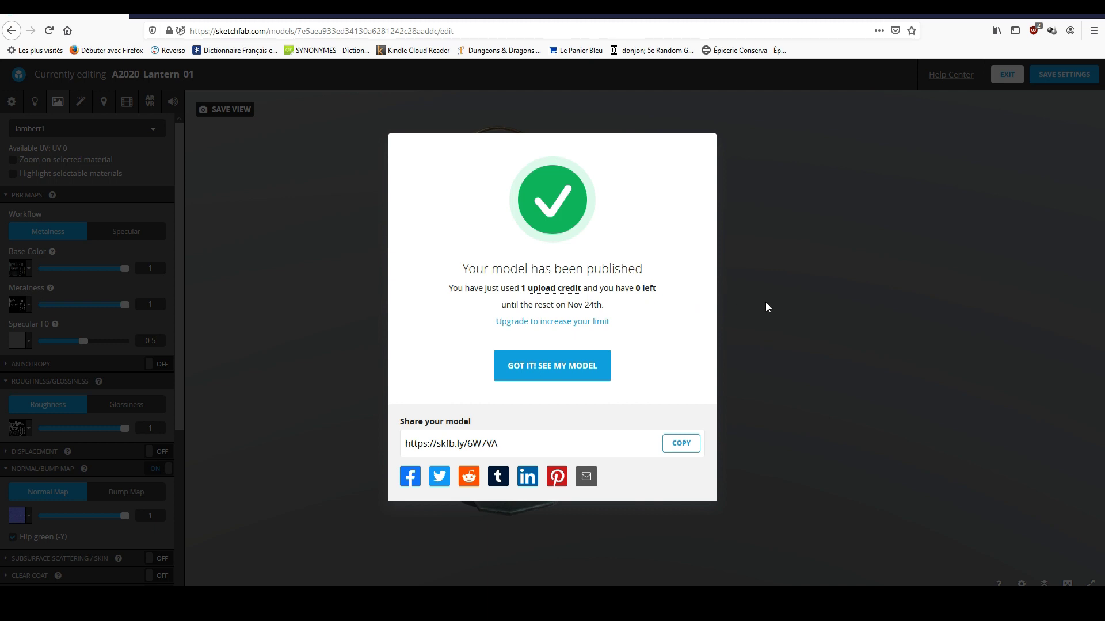
pyautogui.click(765, 318)
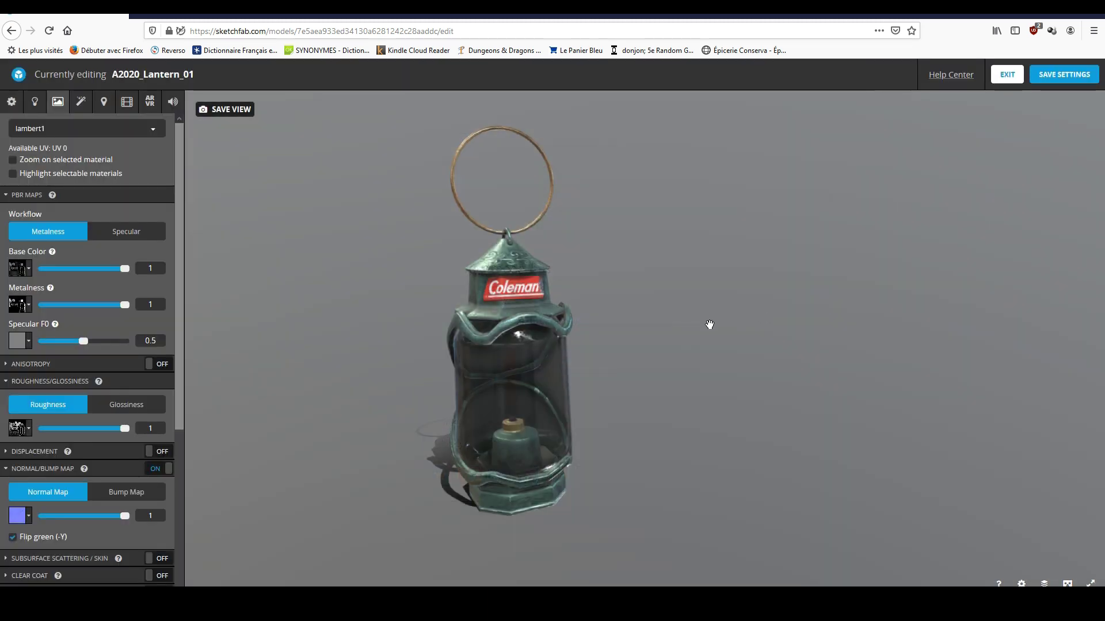
pyautogui.moveTo(535, 263); pyautogui.dragTo(610, 338)
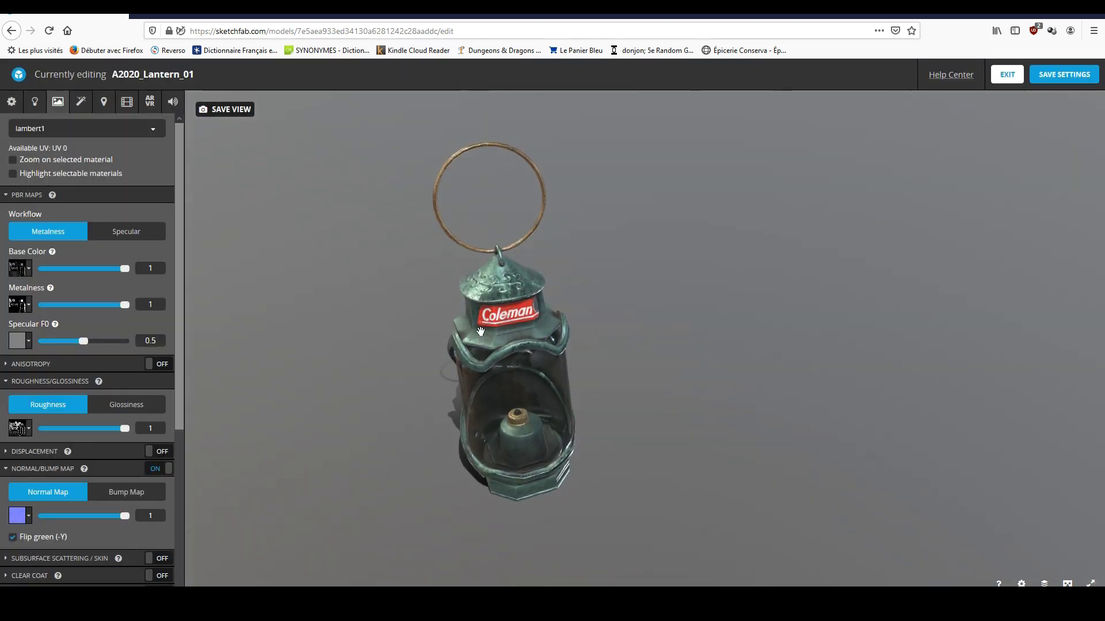
pyautogui.moveTo(481, 332); pyautogui.dragTo(463, 331)
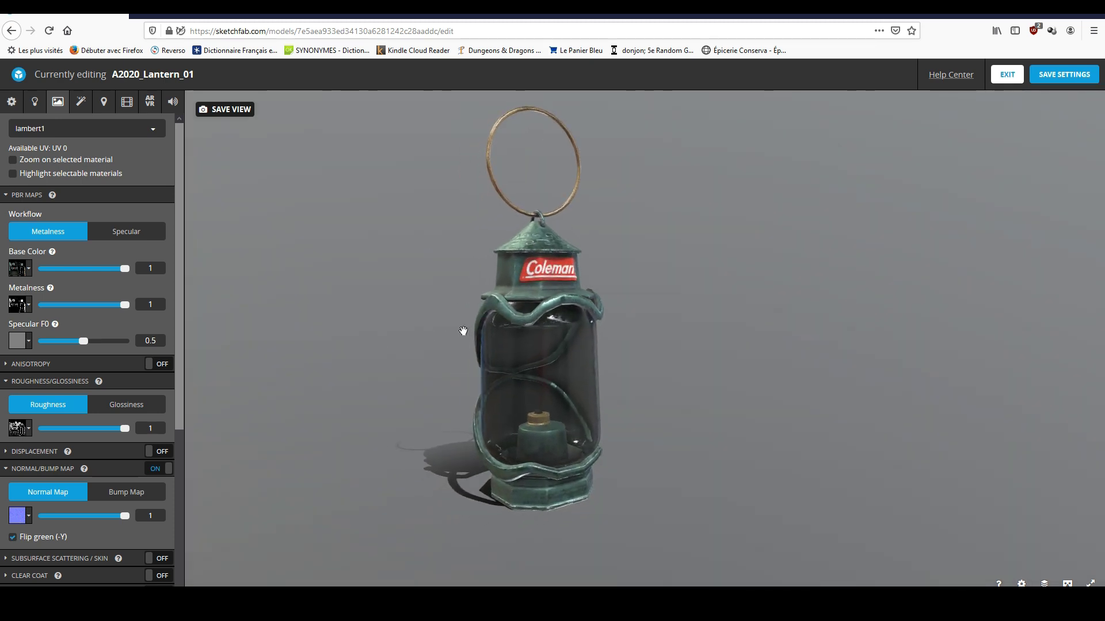
pyautogui.moveTo(463, 331); pyautogui.dragTo(456, 348)
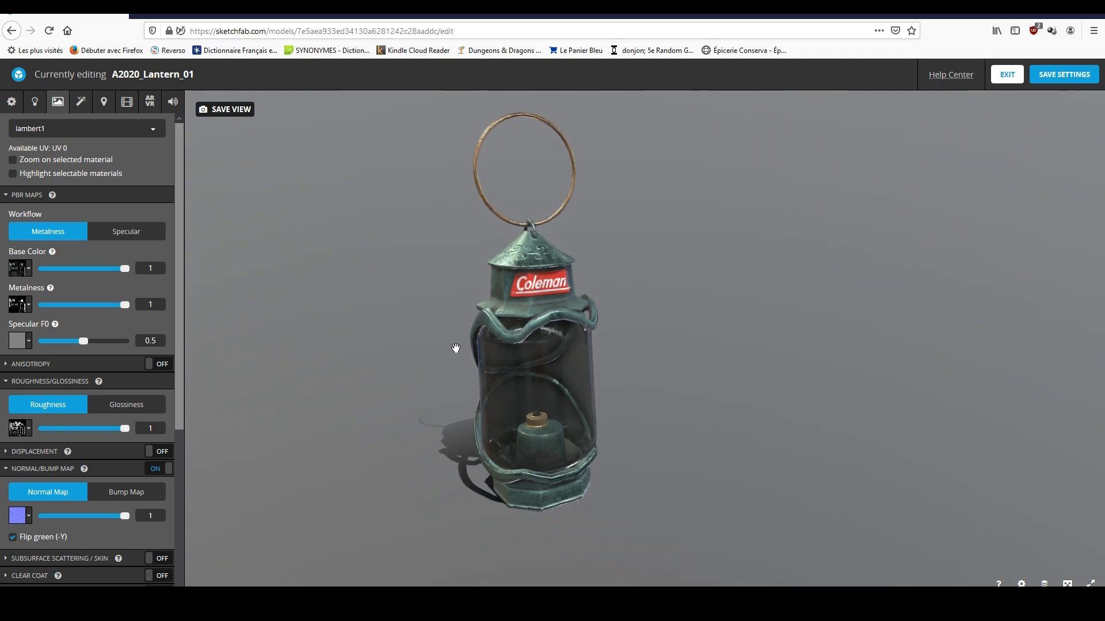